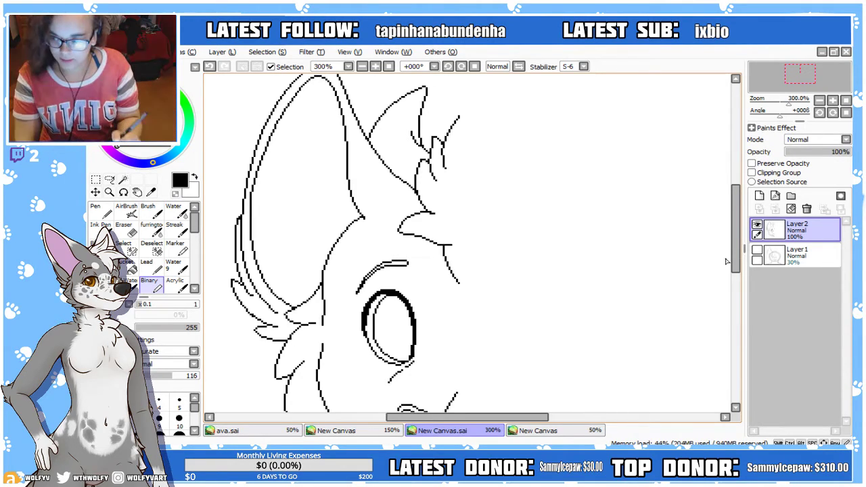
# Show the Layer1 sketch and ink a short muzzle stroke between the eye and the whisker marking on Layer2
pyautogui.moveTo(739, 263)
pyautogui.mouseDown()
pyautogui.moveTo(737, 313)
pyautogui.moveTo(740, 283)
pyautogui.moveTo(745, 293)
pyautogui.mouseUp()
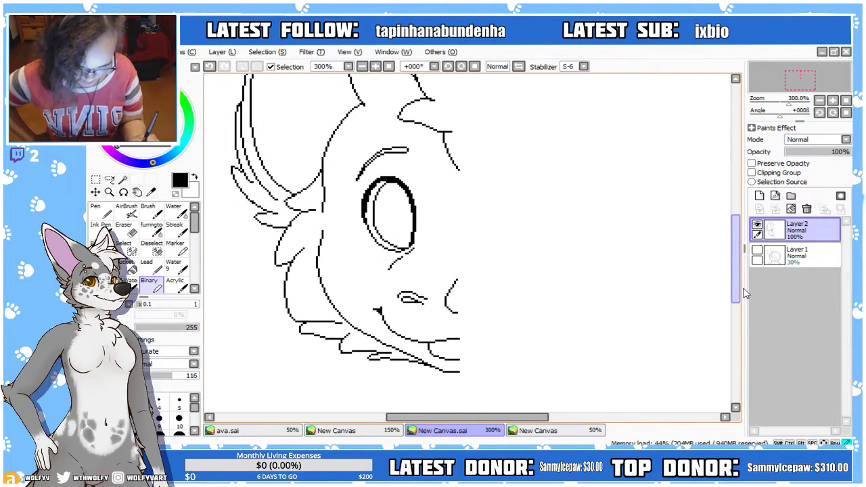
pyautogui.click(756, 250)
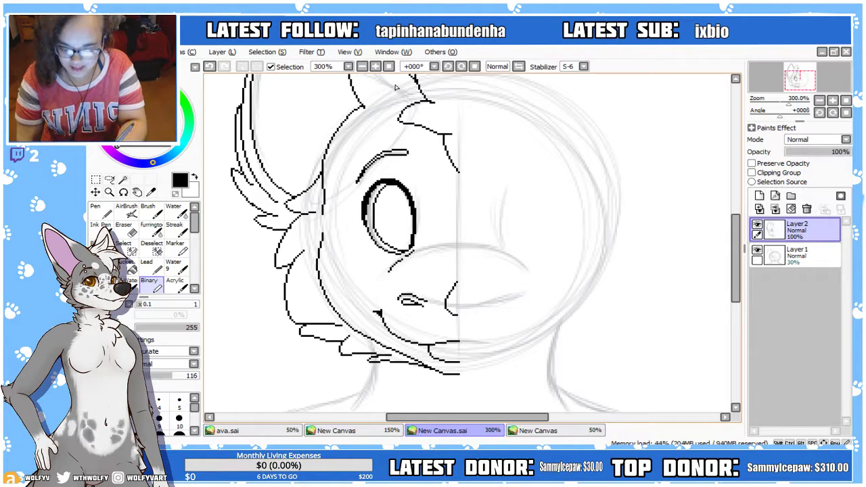
pyautogui.click(376, 66)
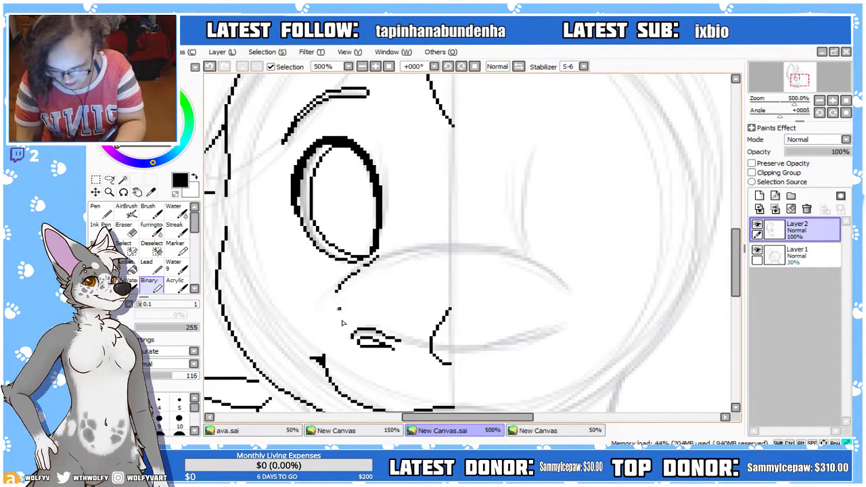
pyautogui.hotkey('ctrl', 'z')
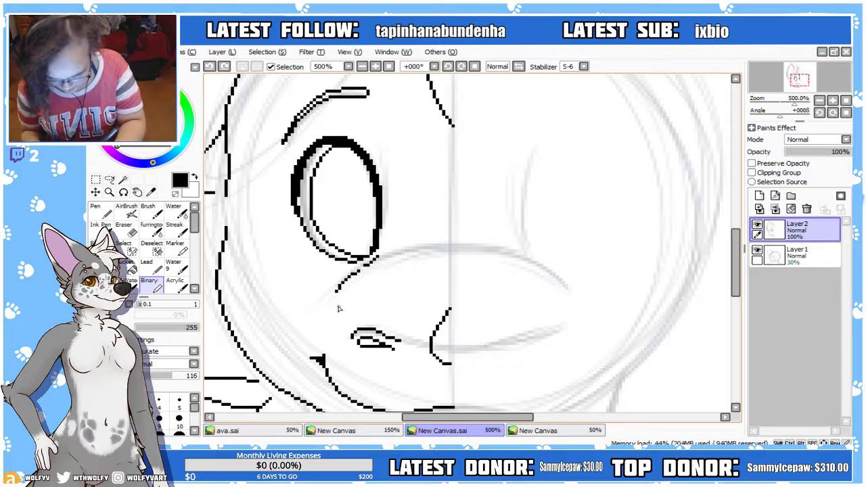
pyautogui.moveTo(339, 307); pyautogui.dragTo(346, 317)
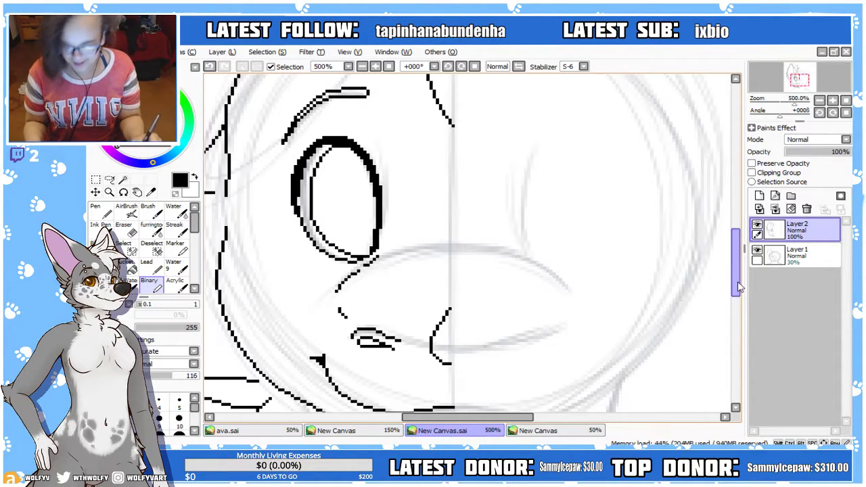
# Examine the inked half of the face against the sketch, from the muzzle up to the ear and head tuft
pyautogui.scroll(-3, 731, 284)
pyautogui.moveTo(735, 280)
pyautogui.mouseDown()
pyautogui.moveTo(743, 264)
pyautogui.moveTo(741, 275)
pyautogui.mouseUp()
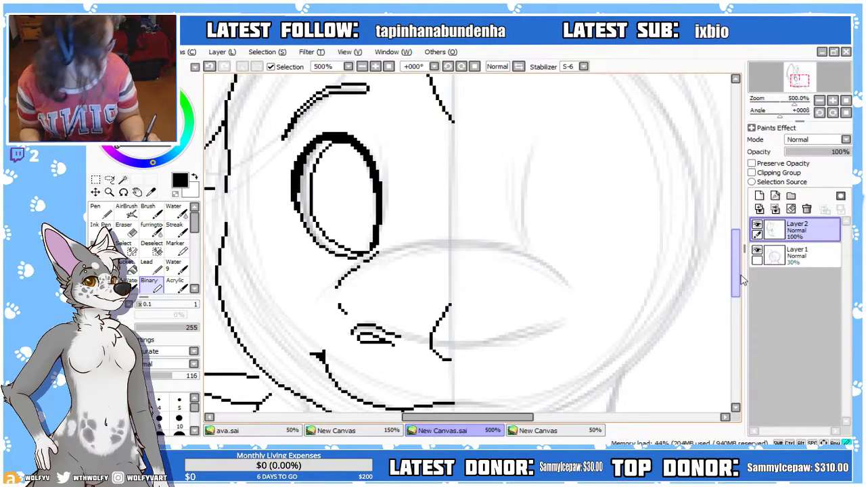
pyautogui.moveTo(742, 281); pyautogui.dragTo(735, 284)
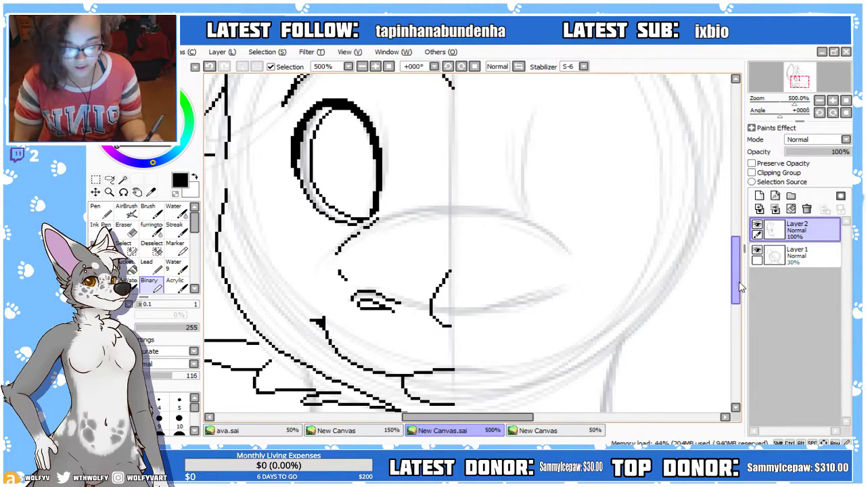
pyautogui.scroll(1, 703, 318)
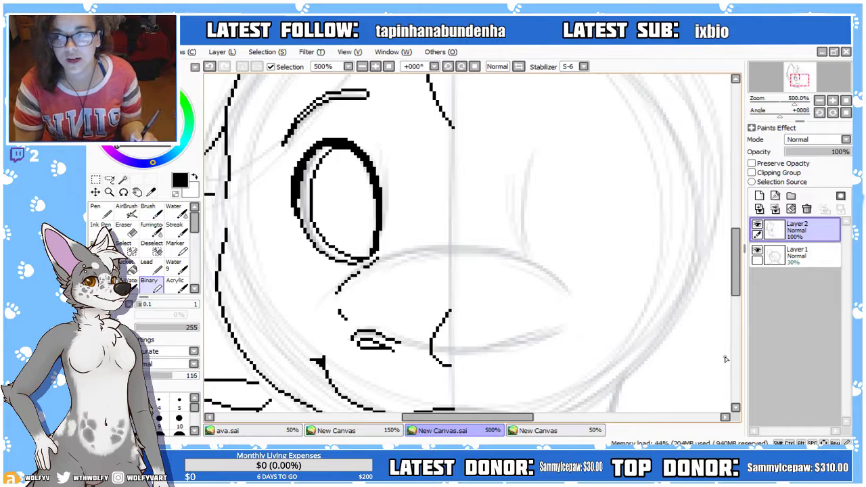
pyautogui.moveTo(736, 305); pyautogui.dragTo(768, 230)
pyautogui.click(362, 66)
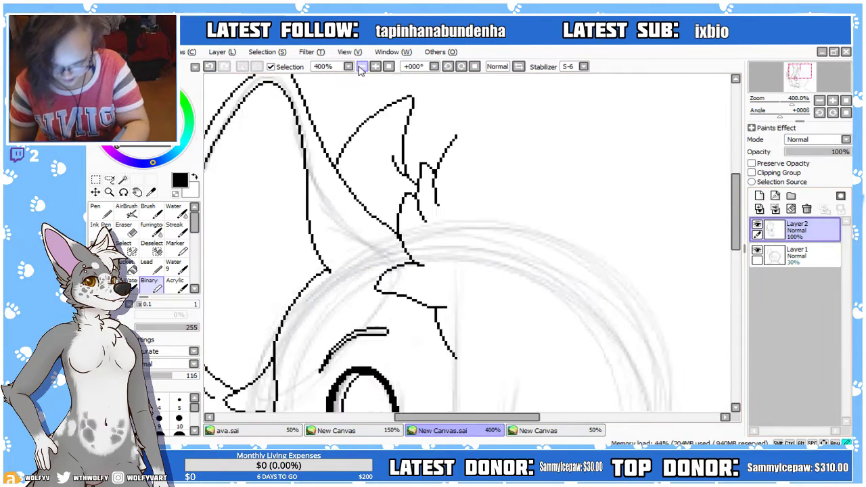
pyautogui.click(362, 66)
pyautogui.click(362, 66)
pyautogui.click(362, 67)
pyautogui.click(375, 66)
pyautogui.click(376, 66)
# Mirror the view of the jaw and neck area, look at the ava.sai painting, and return to New Canvas.sai
pyautogui.moveTo(736, 240); pyautogui.dragTo(729, 327)
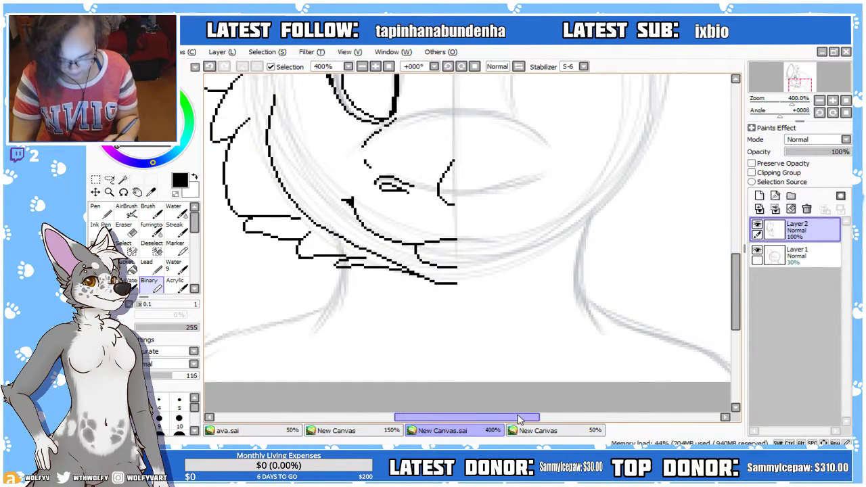
pyautogui.moveTo(517, 417); pyautogui.dragTo(483, 422)
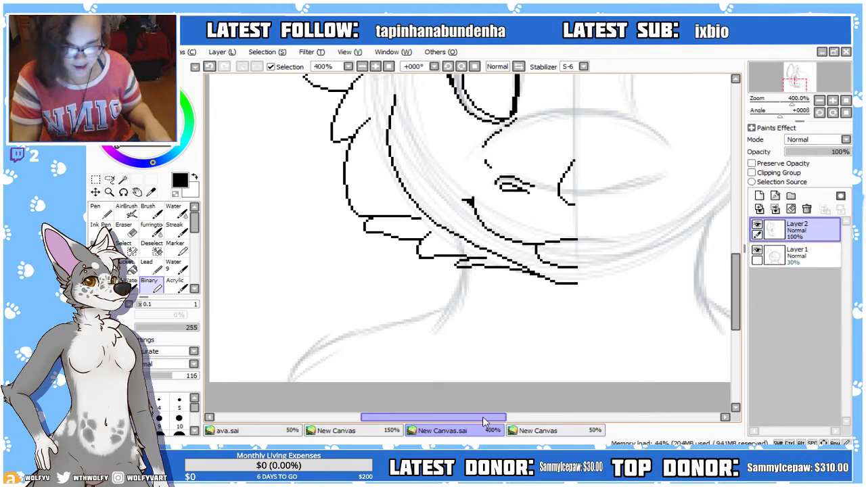
pyautogui.press('h')
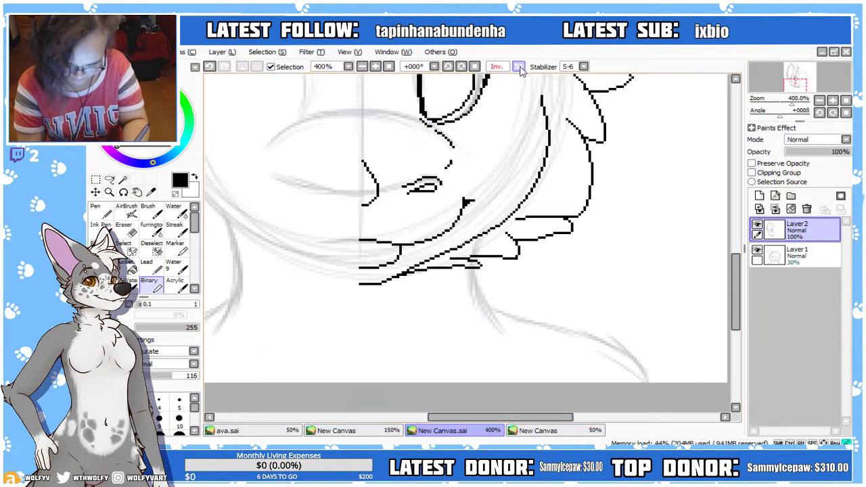
pyautogui.click(559, 431)
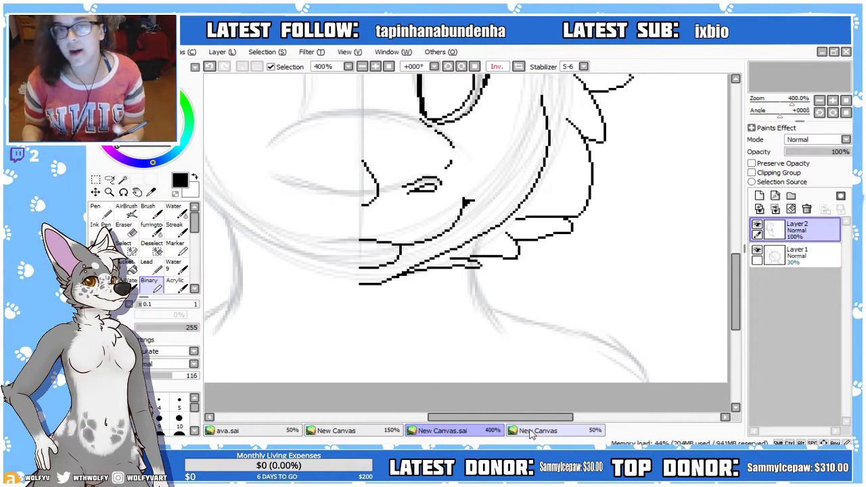
pyautogui.click(297, 431)
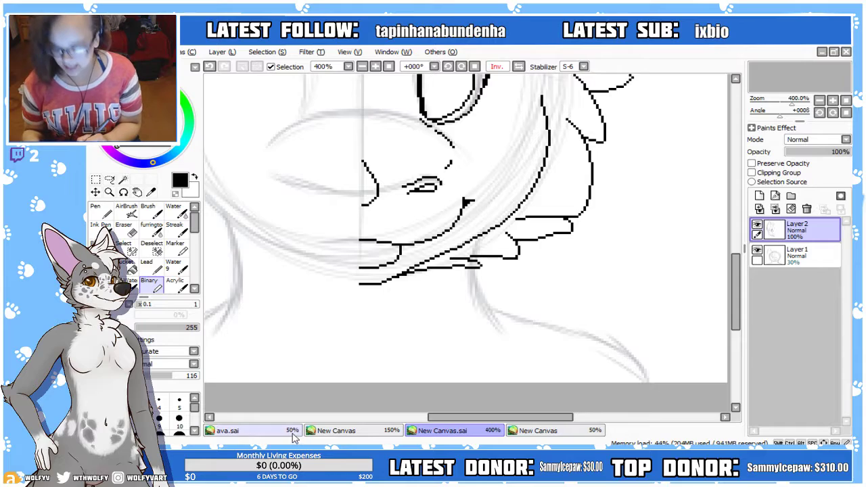
pyautogui.click(293, 434)
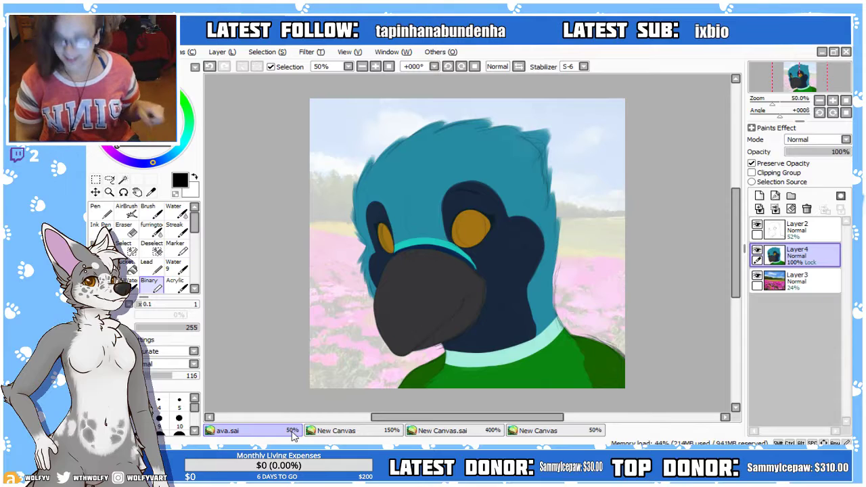
pyautogui.click(555, 433)
pyautogui.click(486, 434)
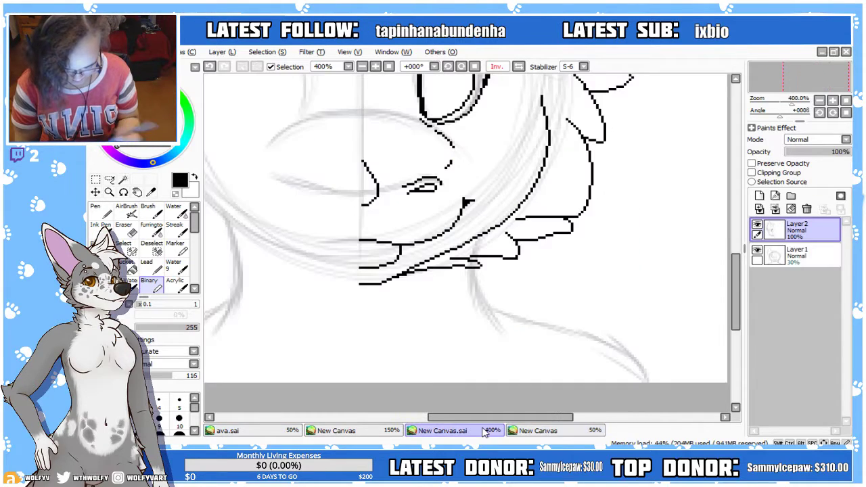
# Ink a small pointed fur tuft under the cheek fur where the neck begins, redoing the first stroke
pyautogui.moveTo(476, 290); pyautogui.dragTo(498, 273)
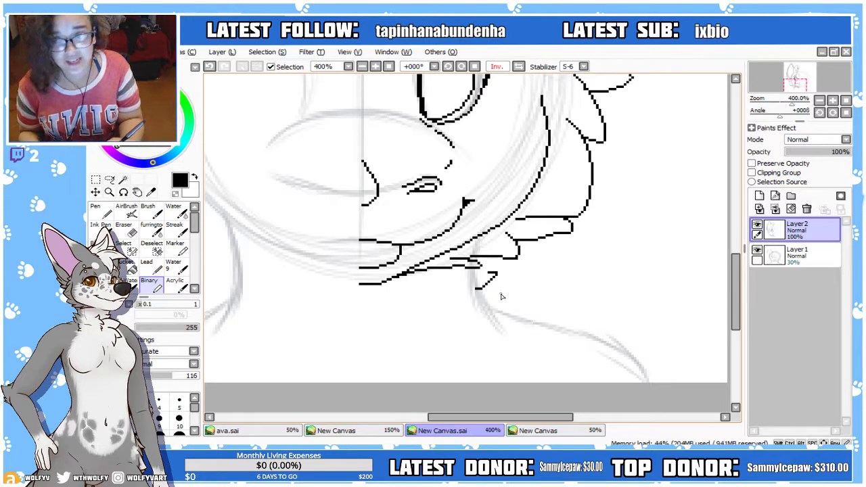
pyautogui.hotkey('ctrl', 'z')
pyautogui.moveTo(479, 280); pyautogui.dragTo(498, 259)
pyautogui.press('h')
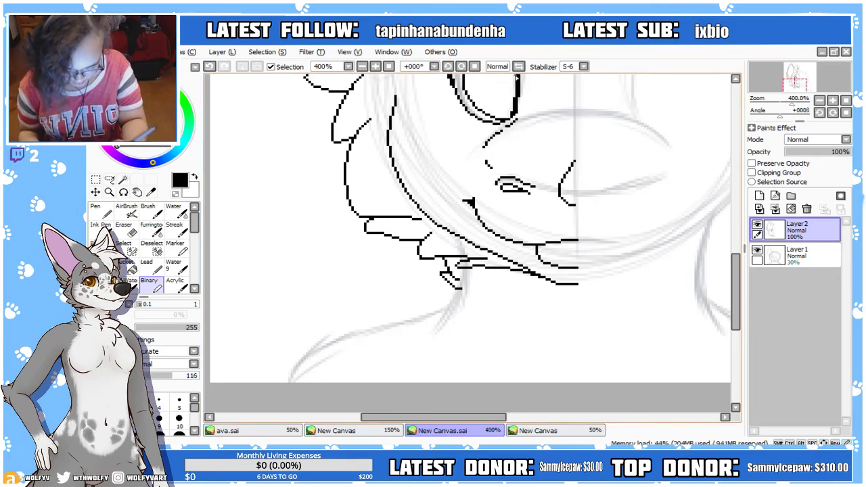
# Try inking a rounded fur tuft on the neck below the small pointed tuft, and undo it
pyautogui.moveTo(467, 292)
pyautogui.mouseDown()
pyautogui.moveTo(442, 294)
pyautogui.moveTo(467, 295)
pyautogui.moveTo(427, 290)
pyautogui.moveTo(431, 310)
pyautogui.moveTo(453, 313)
pyautogui.mouseUp()
pyautogui.hotkey('ctrl', 'z')
pyautogui.click(364, 67)
pyautogui.click(364, 67)
pyautogui.click(364, 67)
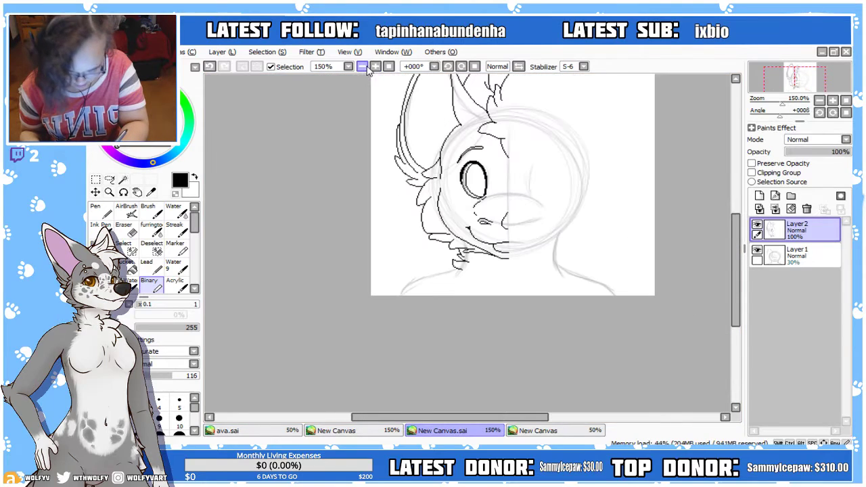
pyautogui.click(376, 68)
pyautogui.click(376, 67)
pyautogui.click(376, 68)
pyautogui.click(376, 68)
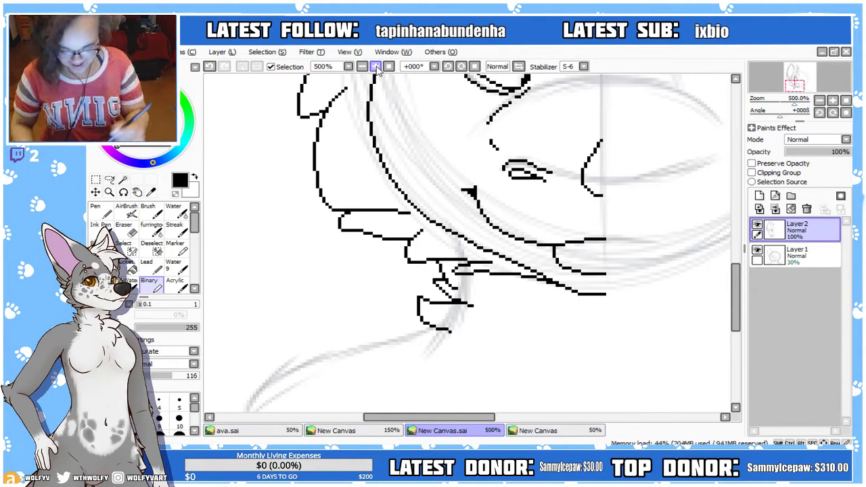
pyautogui.hotkey('ctrl', 'z')
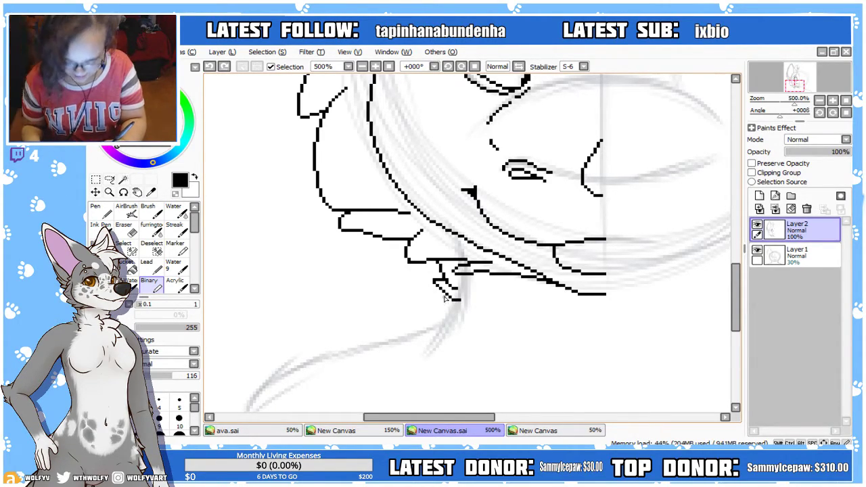
# Try the rounded neck tuft again with the canvas view mirrored, and undo it
pyautogui.press('h')
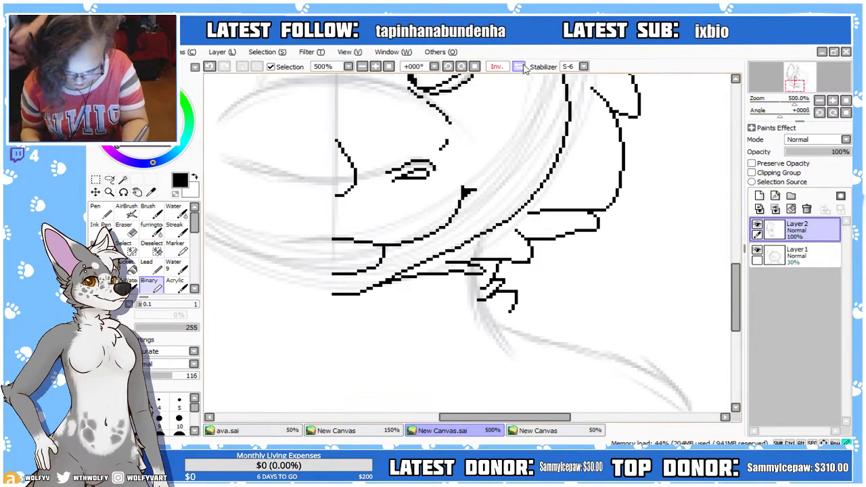
pyautogui.moveTo(492, 292)
pyautogui.mouseDown()
pyautogui.moveTo(529, 286)
pyautogui.moveTo(525, 323)
pyautogui.mouseUp()
pyautogui.click(363, 69)
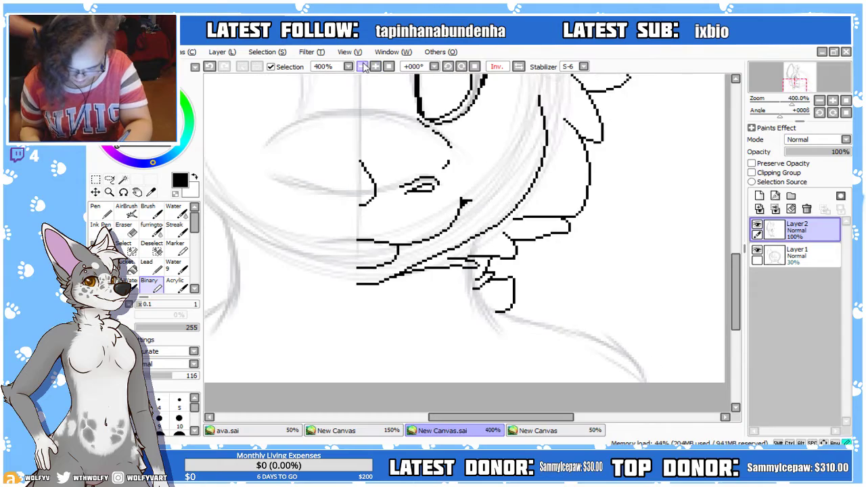
pyautogui.click(363, 68)
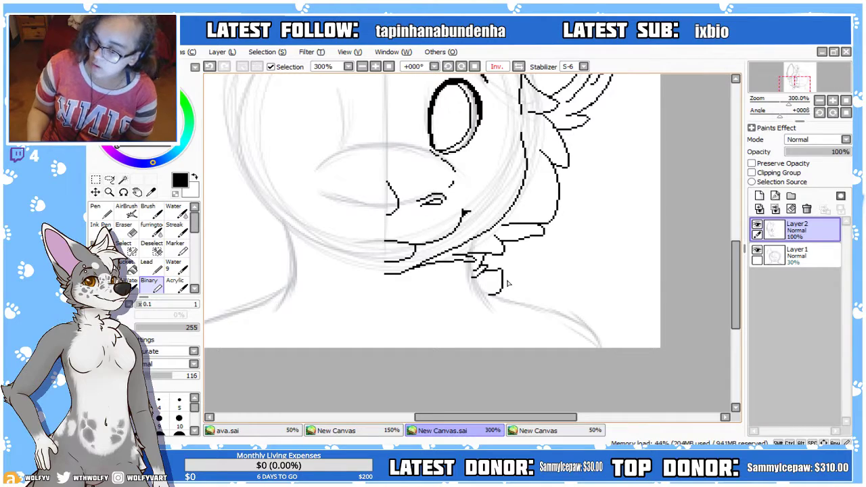
pyautogui.hotkey('ctrl', 'z')
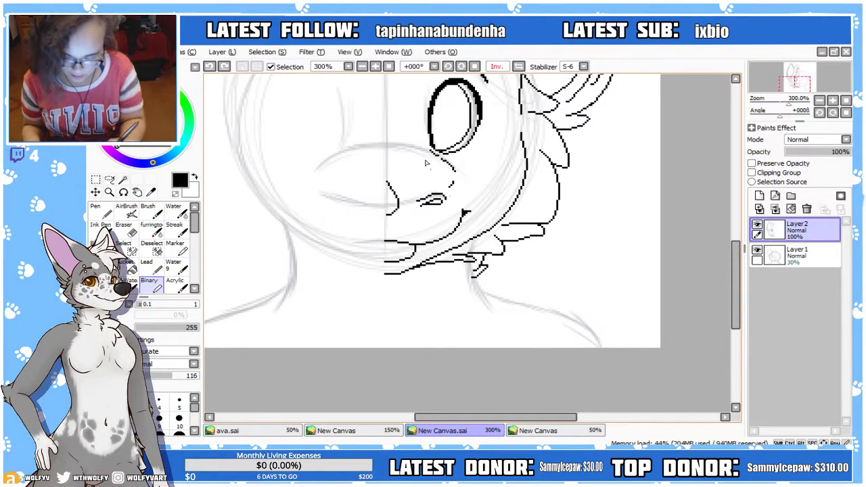
# Try inking a larger, wider fur tuft beneath the small neck tuft, and undo the stroke
pyautogui.click(375, 67)
pyautogui.scroll(-2, 731, 280)
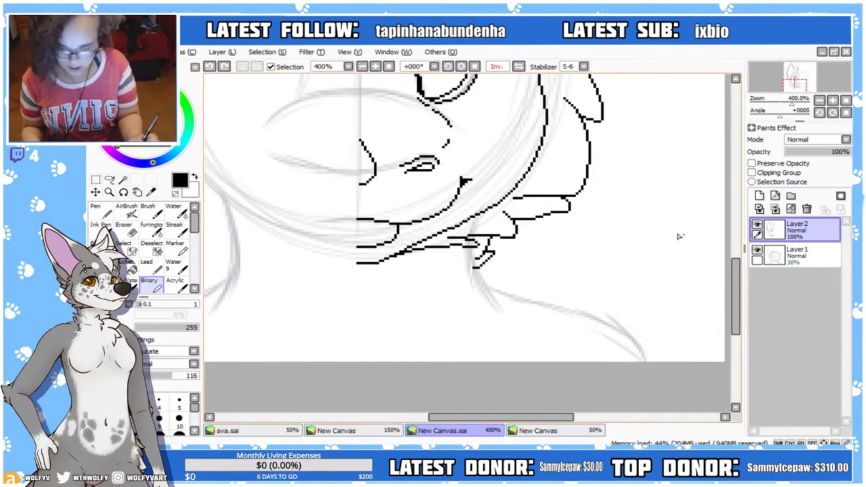
pyautogui.click(377, 68)
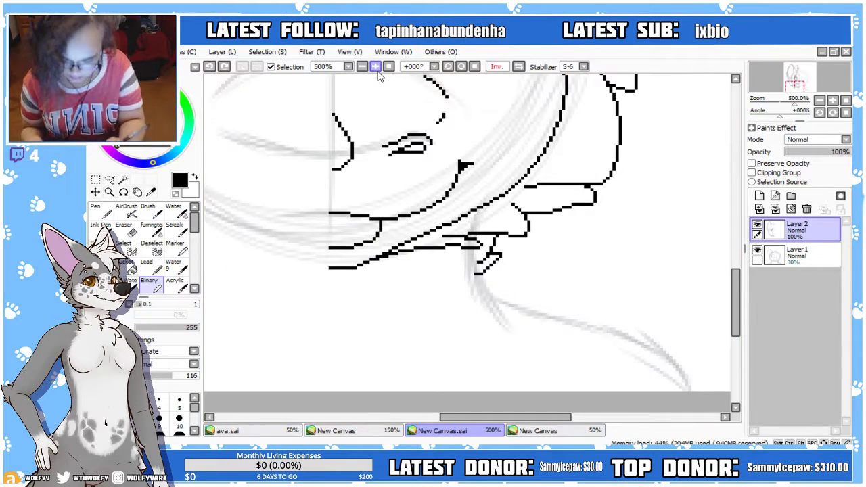
pyautogui.moveTo(548, 417); pyautogui.dragTo(552, 427)
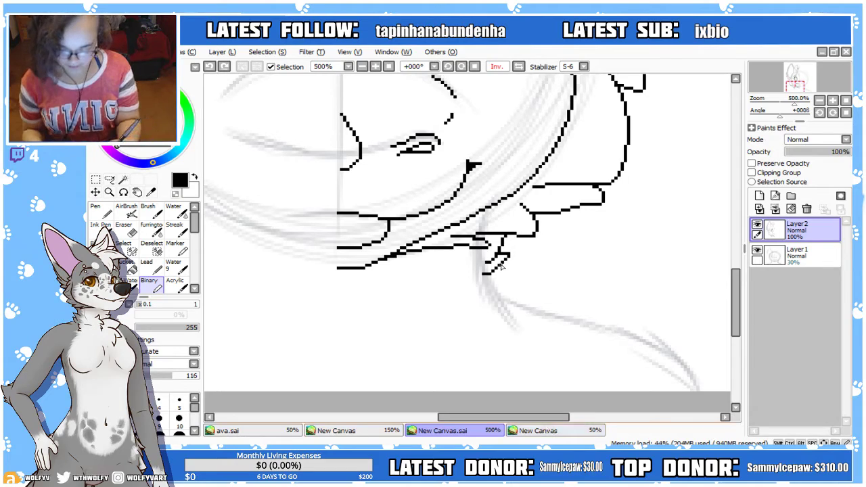
pyautogui.moveTo(536, 269)
pyautogui.mouseDown()
pyautogui.moveTo(540, 292)
pyautogui.moveTo(501, 314)
pyautogui.mouseUp()
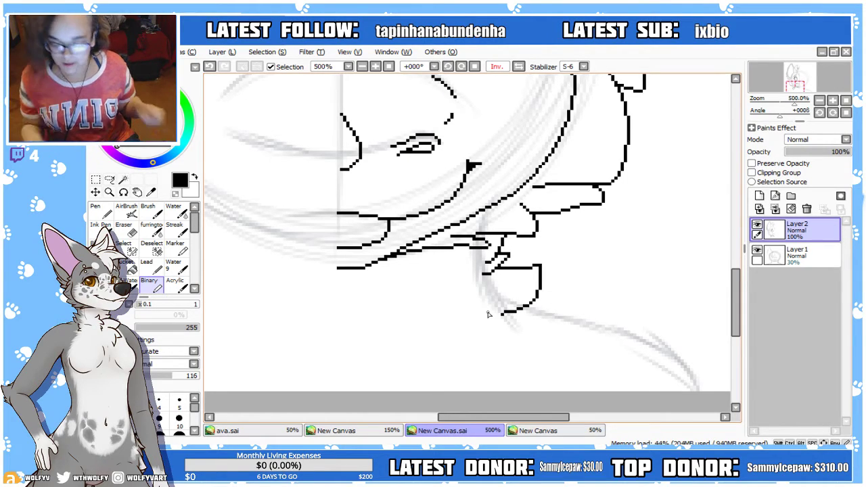
pyautogui.hotkey('ctrl', 'z')
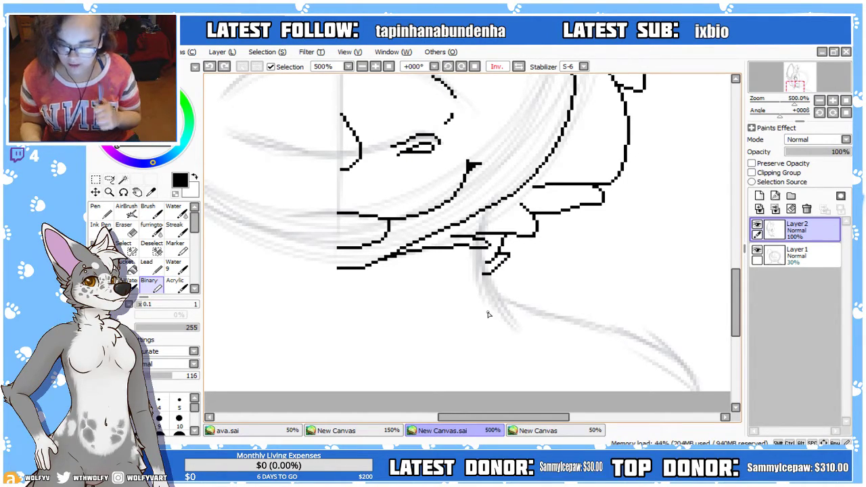
# Ink a narrow jagged fur edge down the neck to the shoulder sketch line, and check it in the unmirrored view
pyautogui.click(517, 67)
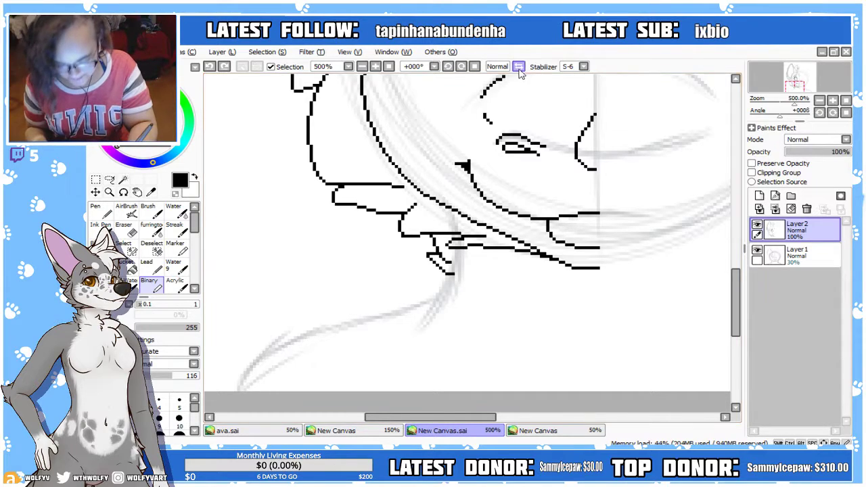
pyautogui.press('h')
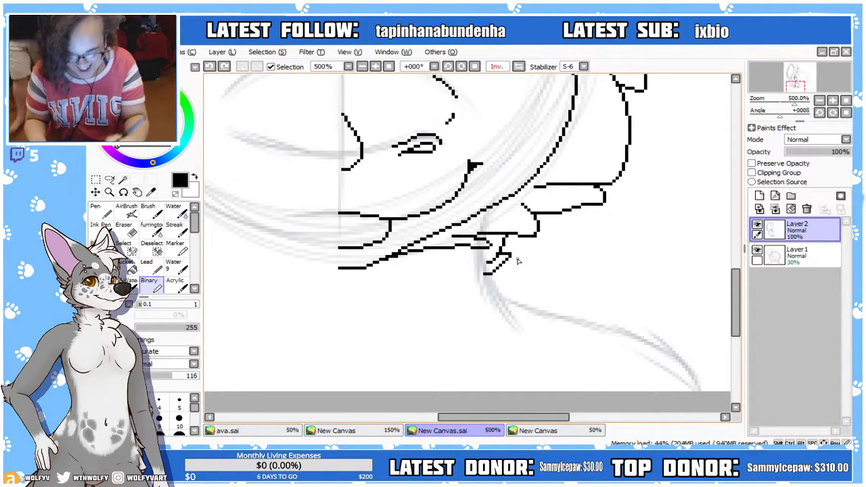
pyautogui.moveTo(524, 331)
pyautogui.mouseDown()
pyautogui.moveTo(524, 306)
pyautogui.moveTo(508, 312)
pyautogui.moveTo(505, 324)
pyautogui.moveTo(516, 265)
pyautogui.moveTo(485, 280)
pyautogui.mouseUp()
pyautogui.click(362, 66)
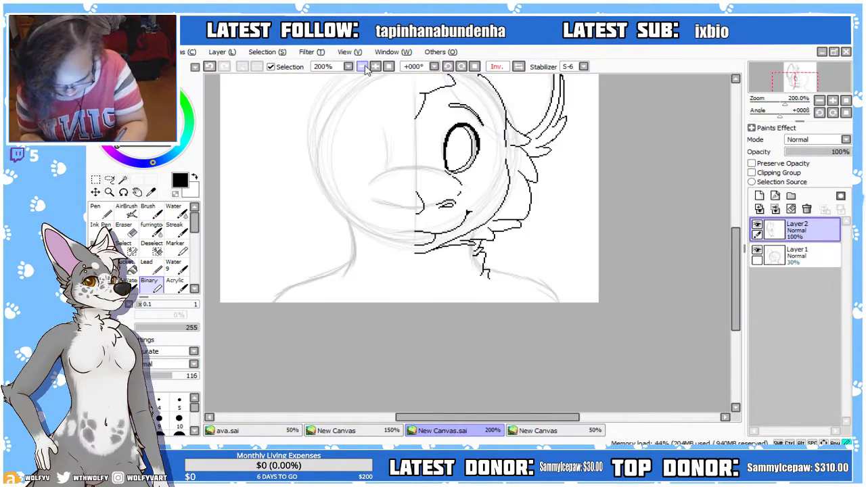
pyautogui.click(389, 66)
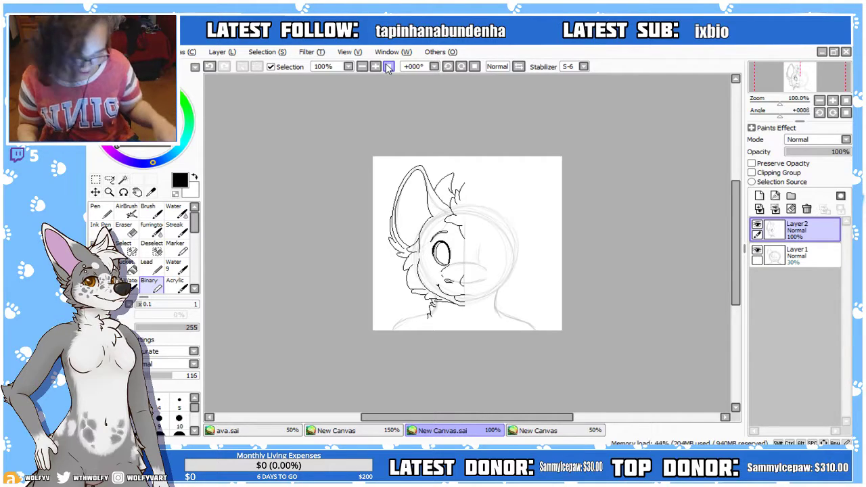
pyautogui.click(376, 66)
pyautogui.click(376, 66)
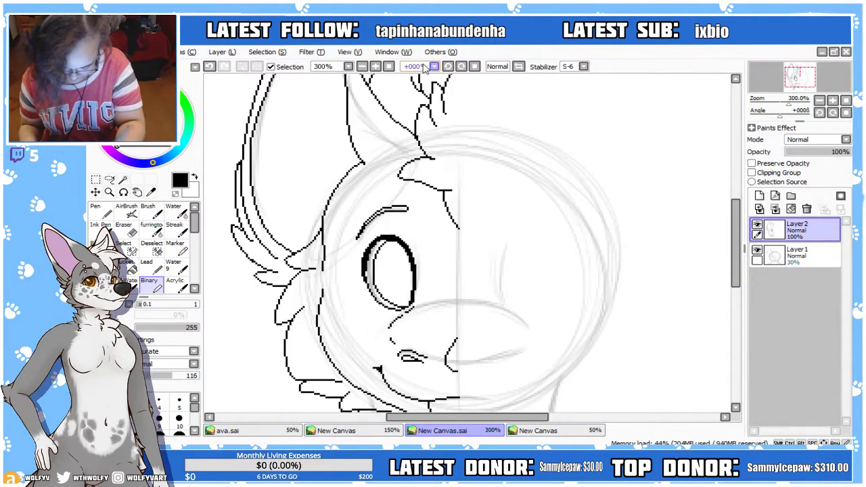
pyautogui.moveTo(735, 244); pyautogui.dragTo(735, 297)
pyautogui.moveTo(546, 415); pyautogui.dragTo(590, 425)
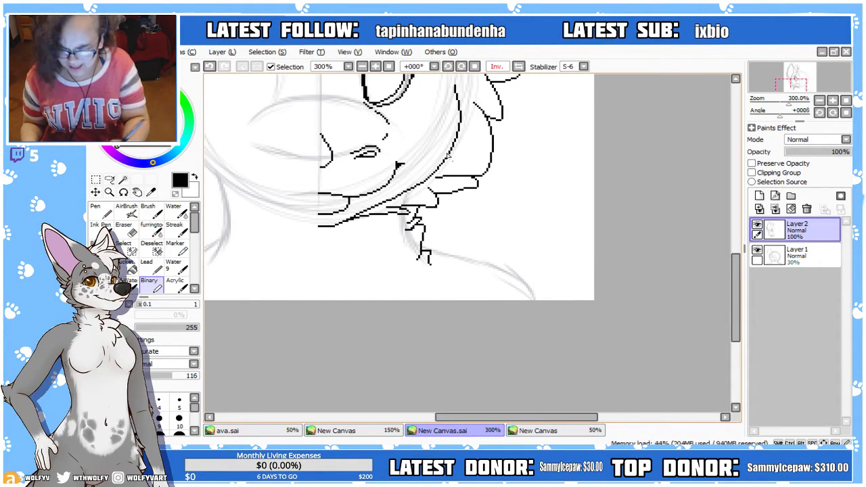
pyautogui.click(375, 66)
pyautogui.click(376, 66)
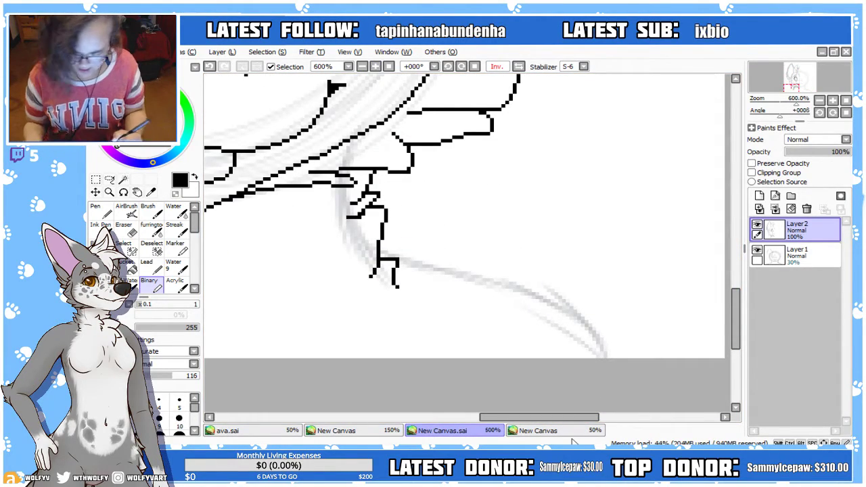
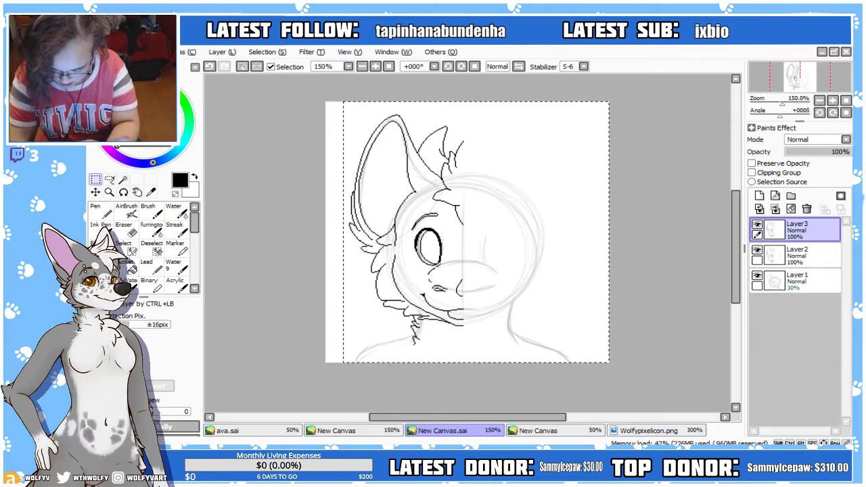
# Flip the copied half-face line art on Layer3 horizontally and move it across until the two halves meet at the face's centre line
pyautogui.hotkey('ctrl', 't')
pyautogui.click(165, 428)
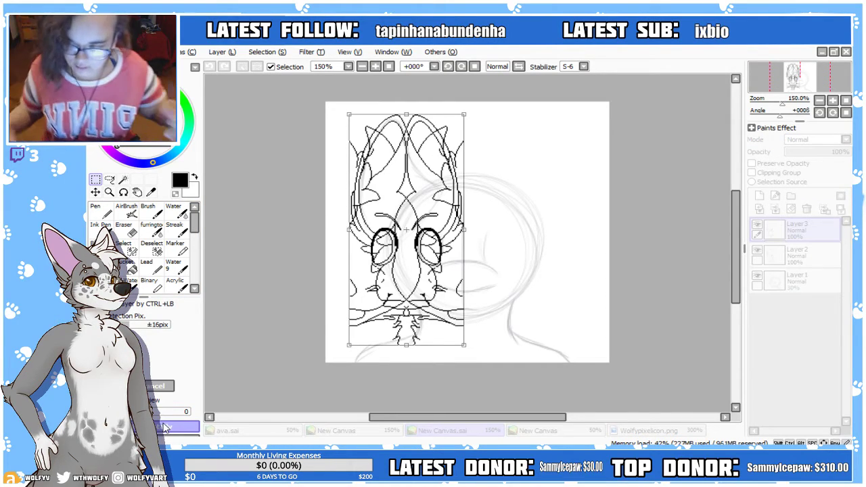
pyautogui.press('Right')
pyautogui.press('Right')
pyautogui.press('Right')
pyautogui.press('Right')
pyautogui.press('Right')
pyautogui.press('Right')
pyautogui.press('Right')
pyautogui.press('Right')
pyautogui.press('Right')
pyautogui.press('Right')
pyautogui.press('Right')
pyautogui.press('Right')
pyautogui.press('Right')
pyautogui.press('Right')
pyautogui.press('Right')
pyautogui.press('Right')
pyautogui.press('Right')
pyautogui.press('Right')
pyautogui.press('Right')
pyautogui.press('Right')
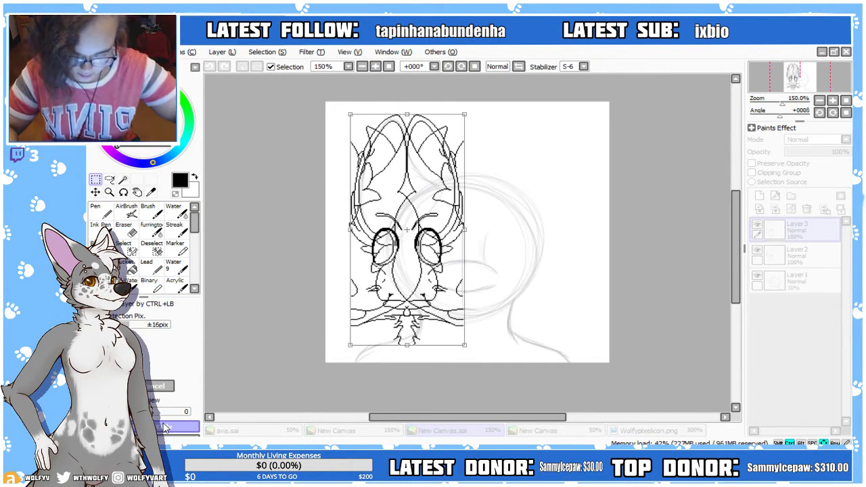
pyautogui.press('Right')
pyautogui.press('Right')
pyautogui.press('Right')
pyautogui.press('Right')
pyautogui.press('Right')
pyautogui.press('Right')
pyautogui.press('Right')
pyautogui.press('Right')
pyautogui.press('Right')
pyautogui.press('Right')
pyautogui.press('Right')
pyautogui.press('Right')
pyautogui.press('Right')
pyautogui.press('Right')
pyautogui.press('Right')
pyautogui.press('Right')
pyautogui.press('Right')
pyautogui.press('Right')
pyautogui.press('Right')
pyautogui.press('Right')
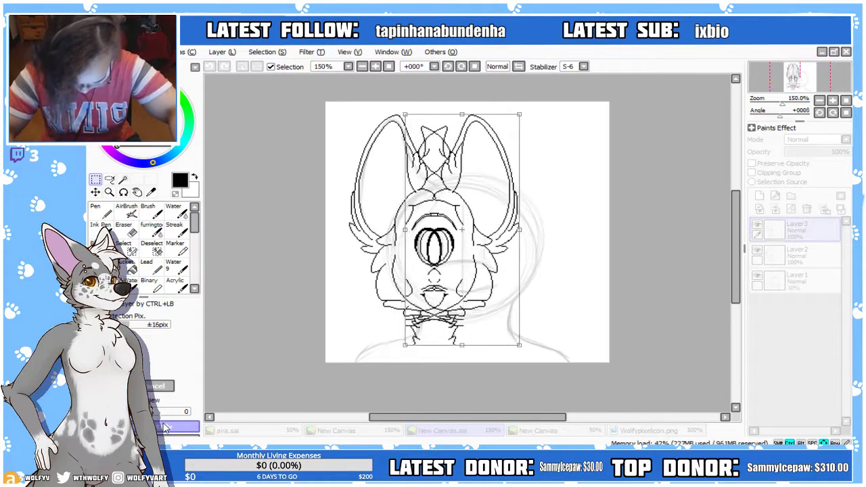
pyautogui.press('Right')
pyautogui.press('Right')
pyautogui.press('Right')
pyautogui.press('Right')
pyautogui.press('Right')
pyautogui.press('Right')
pyautogui.press('Right')
pyautogui.press('Right')
pyautogui.press('Right')
pyautogui.press('Right')
pyautogui.press('Right')
pyautogui.press('Right')
pyautogui.press('Right')
pyautogui.press('Right')
pyautogui.press('Right')
pyautogui.press('Right')
pyautogui.press('Right')
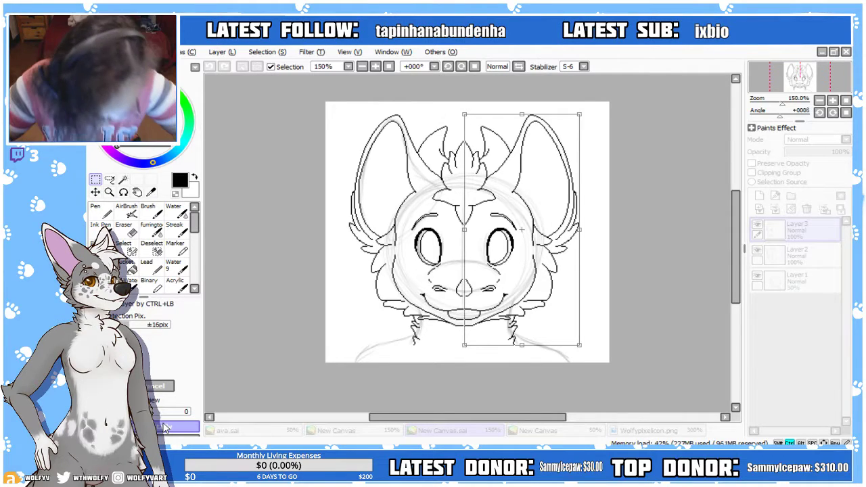
pyautogui.press('Left')
pyautogui.press('Left')
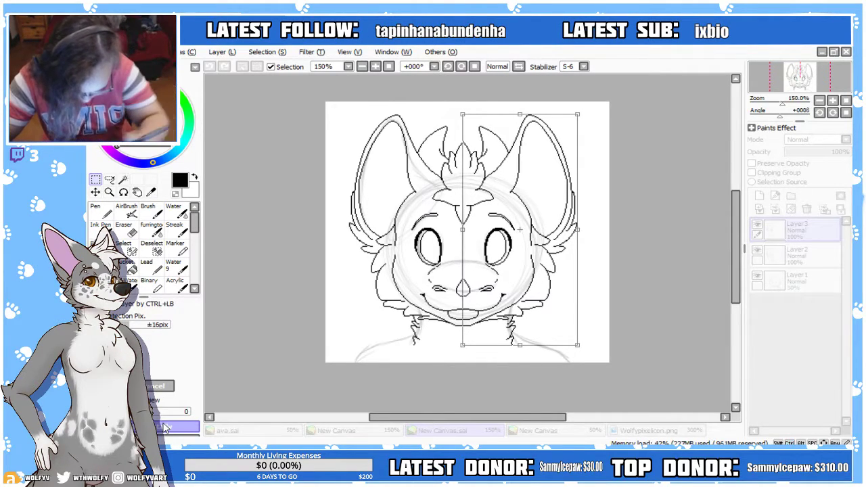
# Fine-tune the horizontal alignment of the mirrored half at the nose and mouth, and apply the transform
pyautogui.hotkey('ctrl', '+')
pyautogui.hotkey('ctrl', '+')
pyautogui.hotkey('ctrl', '+')
pyautogui.hotkey('ctrl', '+')
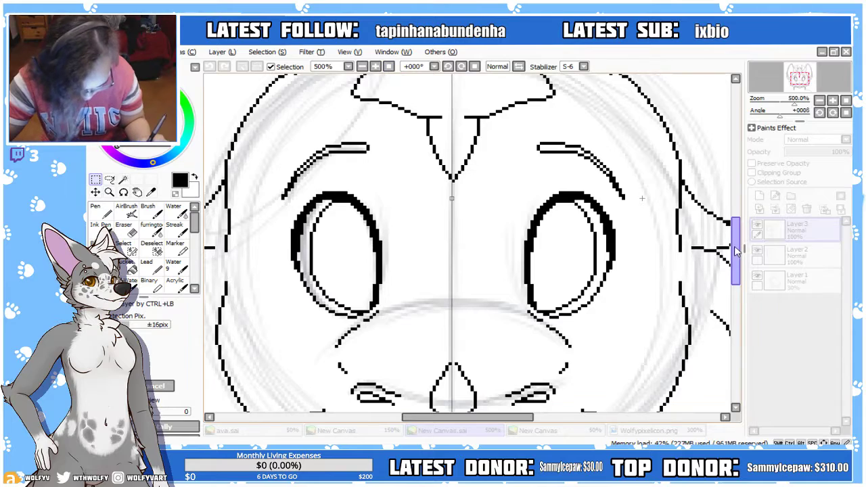
pyautogui.moveTo(736, 250); pyautogui.dragTo(736, 277)
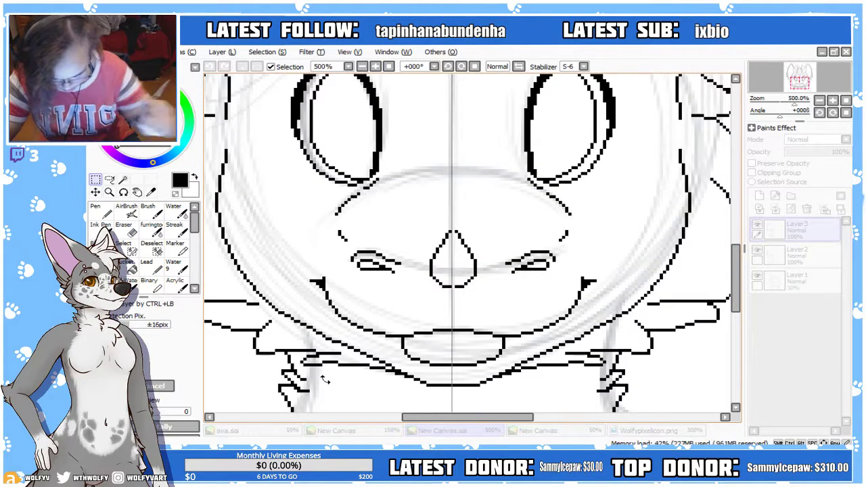
pyautogui.press('Left')
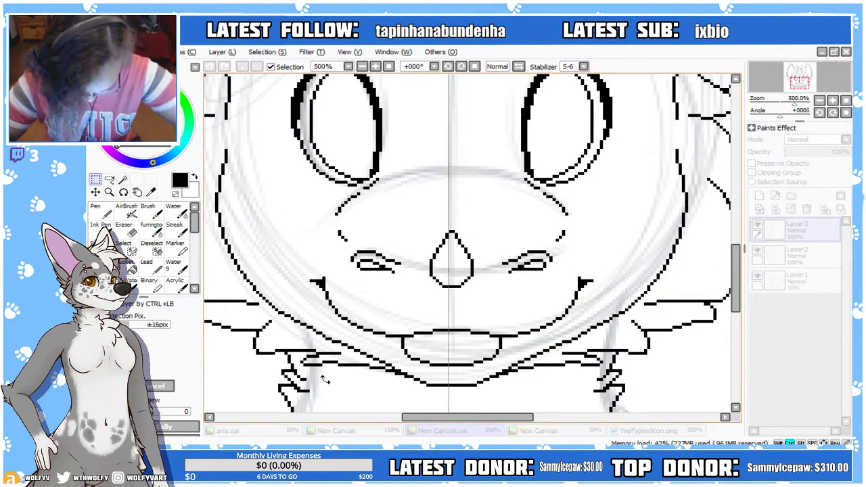
pyautogui.click(362, 66)
pyautogui.click(361, 66)
pyautogui.click(362, 67)
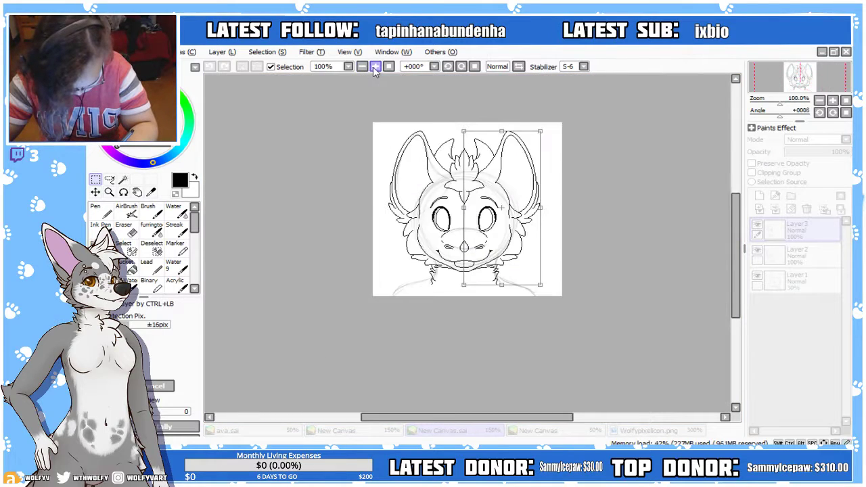
pyautogui.click(375, 66)
pyautogui.click(376, 66)
pyautogui.press('Right')
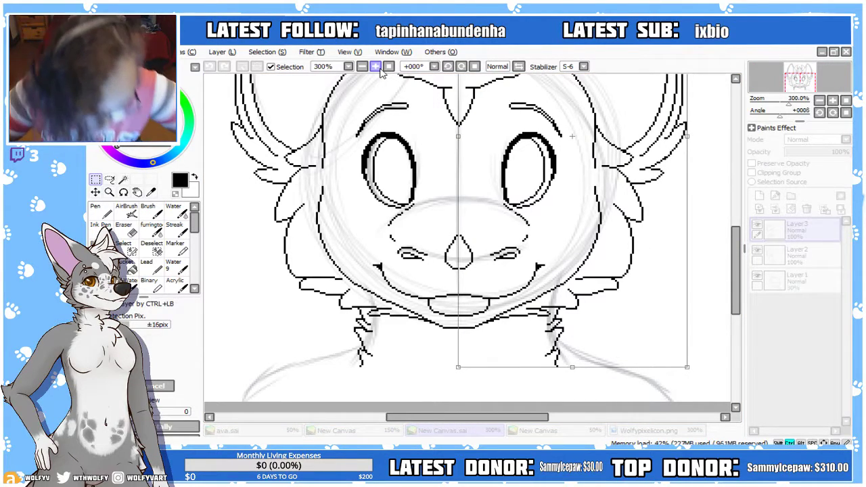
pyautogui.press('Left')
pyautogui.press('Return')
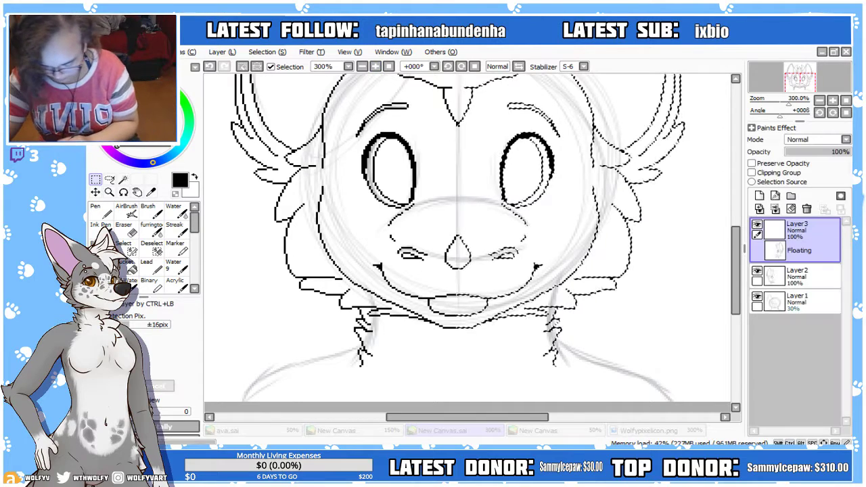
# Merge the mirrored half's layer down into the Layer2 line art
pyautogui.click(389, 67)
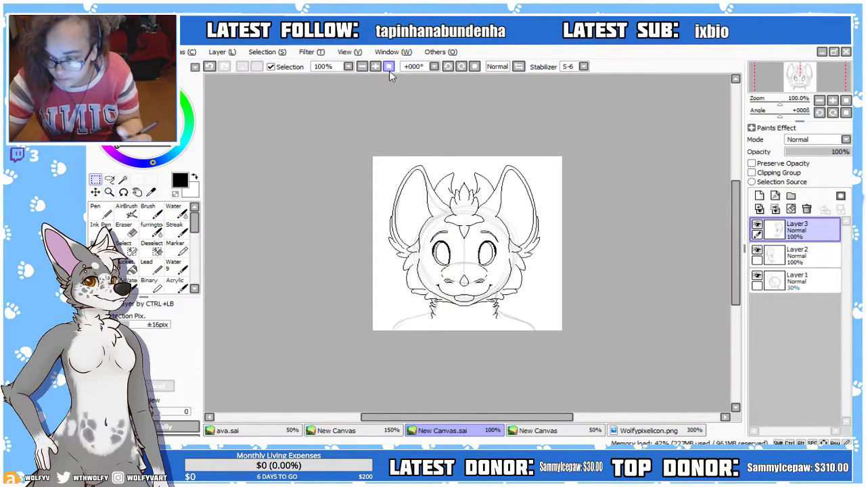
pyautogui.click(775, 209)
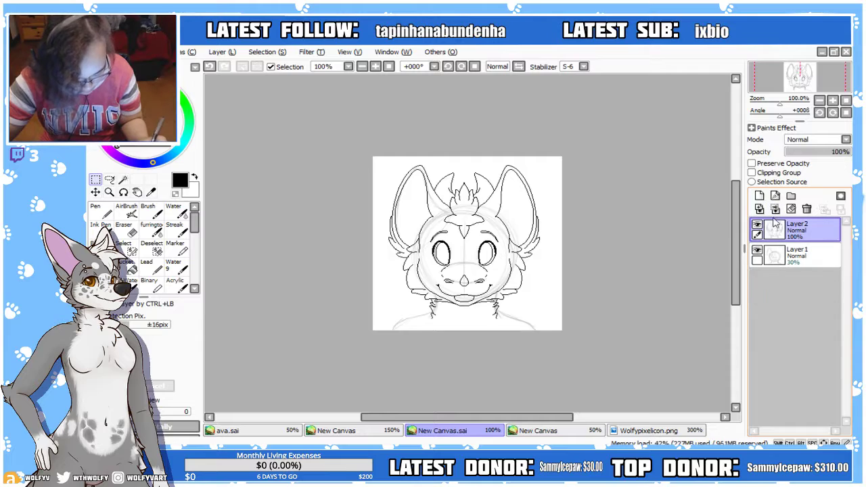
pyautogui.moveTo(736, 244); pyautogui.dragTo(741, 237)
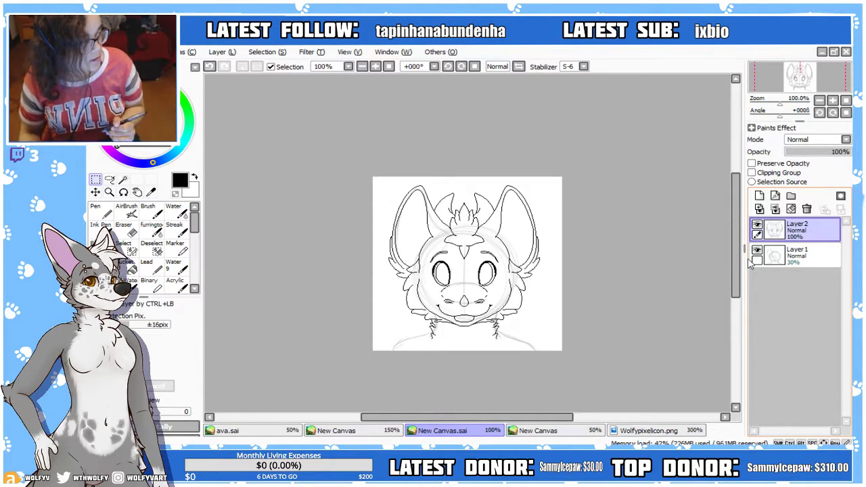
# Erase most of the pointed V-shaped tuft beneath the forehead fur on Layer2, using the Eraser at size 8
pyautogui.click(376, 66)
pyautogui.click(376, 67)
pyautogui.click(376, 66)
pyautogui.click(377, 67)
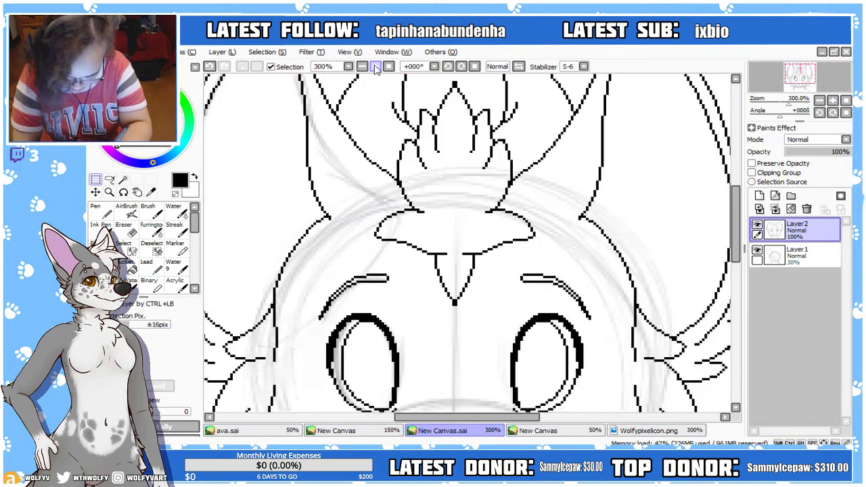
pyautogui.click(376, 67)
pyautogui.moveTo(737, 234); pyautogui.dragTo(738, 244)
pyautogui.click(127, 232)
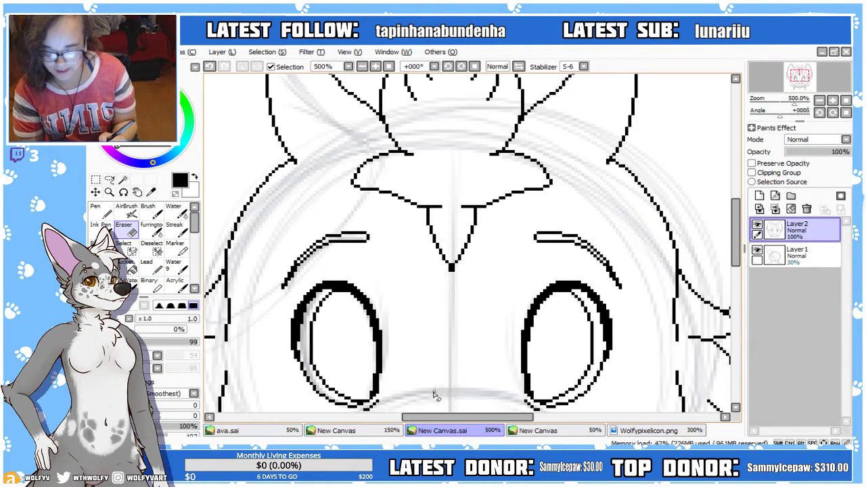
pyautogui.click(146, 319)
pyautogui.moveTo(473, 240)
pyautogui.mouseDown()
pyautogui.moveTo(419, 245)
pyautogui.moveTo(502, 240)
pyautogui.moveTo(429, 255)
pyautogui.moveTo(471, 240)
pyautogui.moveTo(448, 239)
pyautogui.moveTo(464, 247)
pyautogui.moveTo(456, 293)
pyautogui.mouseUp()
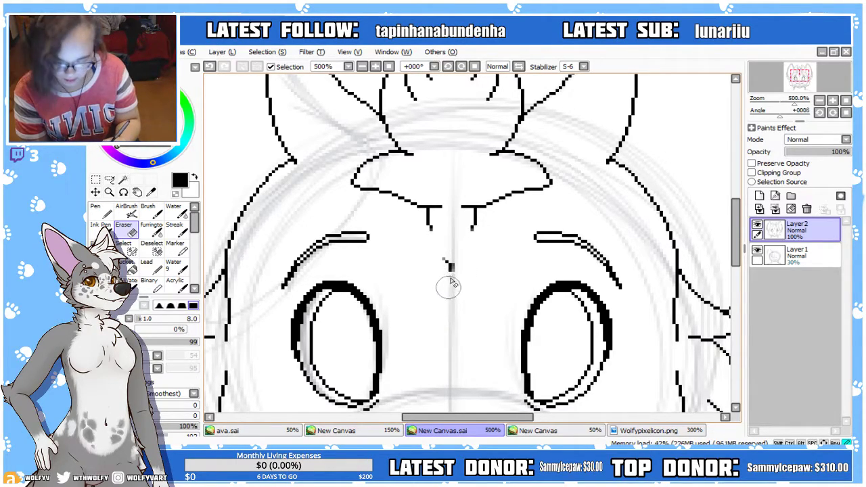
pyautogui.moveTo(445, 282); pyautogui.dragTo(423, 221)
# Clear the leftover tuft pixels beneath both forehead fur lines with the Eraser at size 1
pyautogui.moveTo(141, 319); pyautogui.dragTo(136, 319)
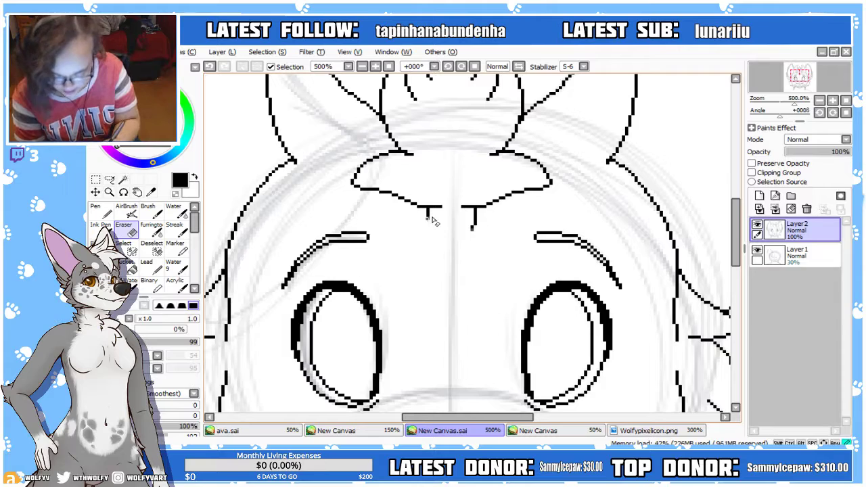
pyautogui.moveTo(440, 214); pyautogui.dragTo(425, 213)
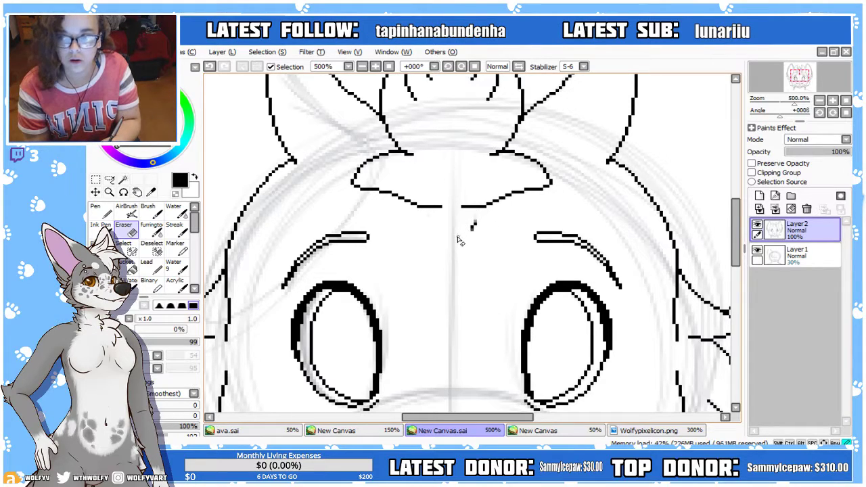
pyautogui.moveTo(473, 228); pyautogui.dragTo(475, 223)
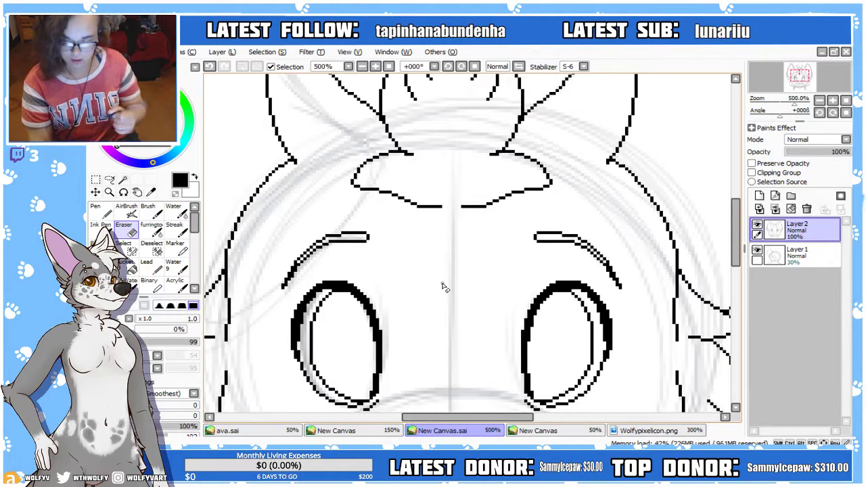
# Trim the inner ends of the forehead fur's two lower lines evenly to widen the gap between them
pyautogui.click(375, 67)
pyautogui.click(375, 67)
pyautogui.moveTo(736, 246); pyautogui.dragTo(735, 235)
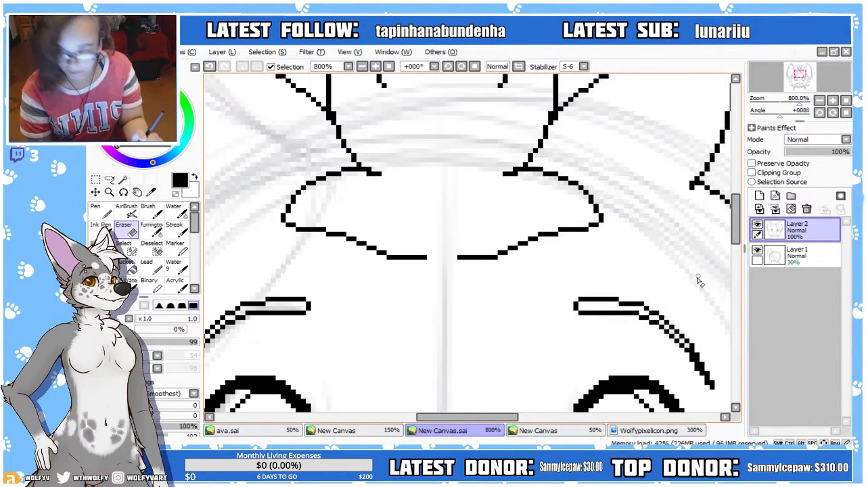
pyautogui.click(424, 257)
pyautogui.click(425, 257)
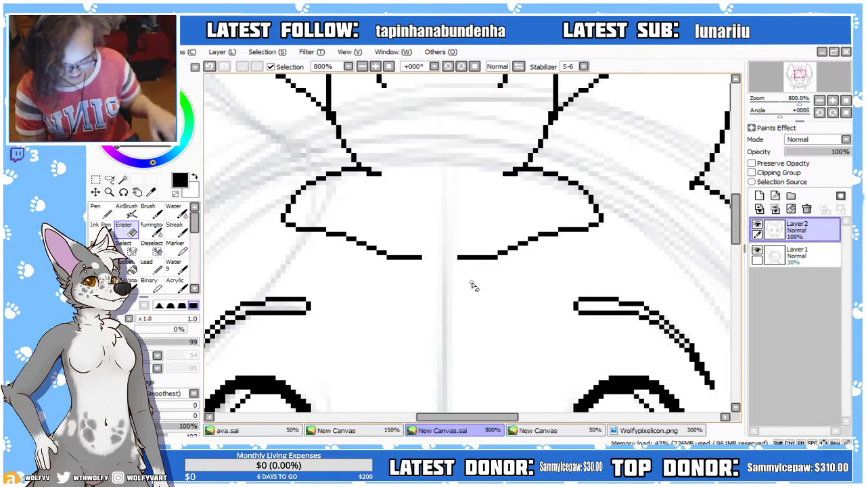
pyautogui.click(460, 257)
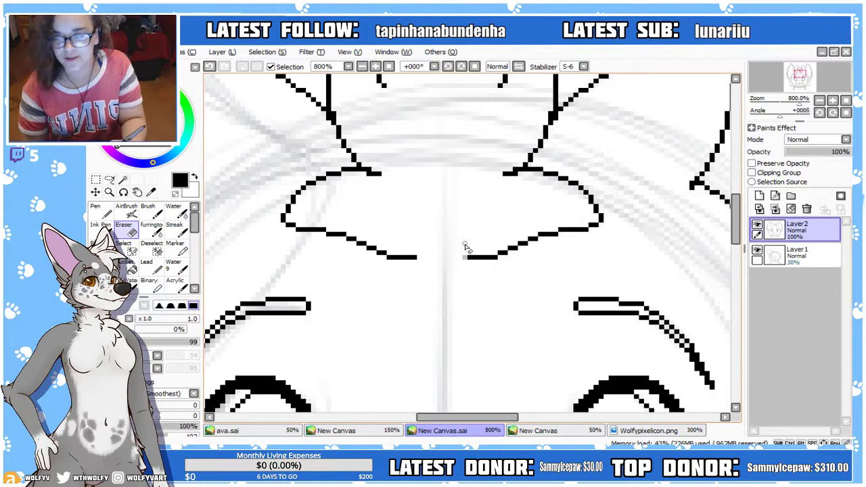
pyautogui.moveTo(470, 280)
pyautogui.mouseDown()
pyautogui.moveTo(462, 235)
pyautogui.moveTo(463, 297)
pyautogui.moveTo(463, 224)
pyautogui.moveTo(460, 310)
pyautogui.moveTo(463, 204)
pyautogui.moveTo(455, 379)
pyautogui.mouseUp()
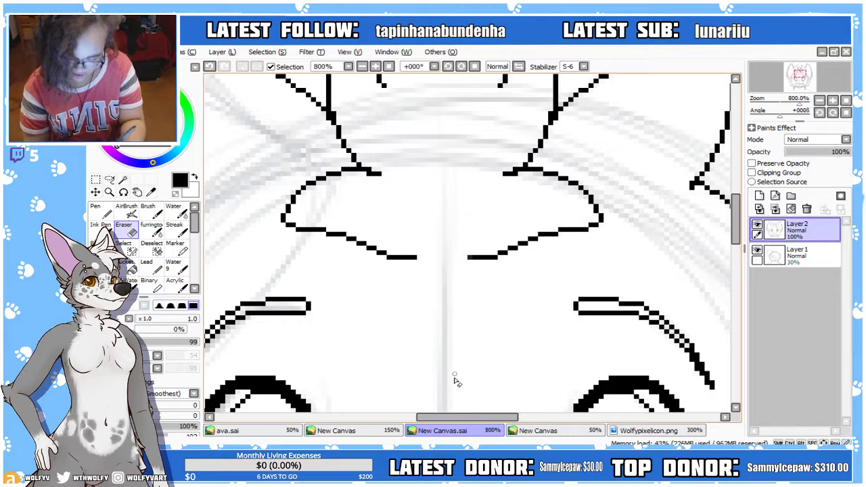
# Ink a curved tuft edge from the left forehead fur line down to the centre line with the Binary pen, and hide the sketch layer
pyautogui.press('b')
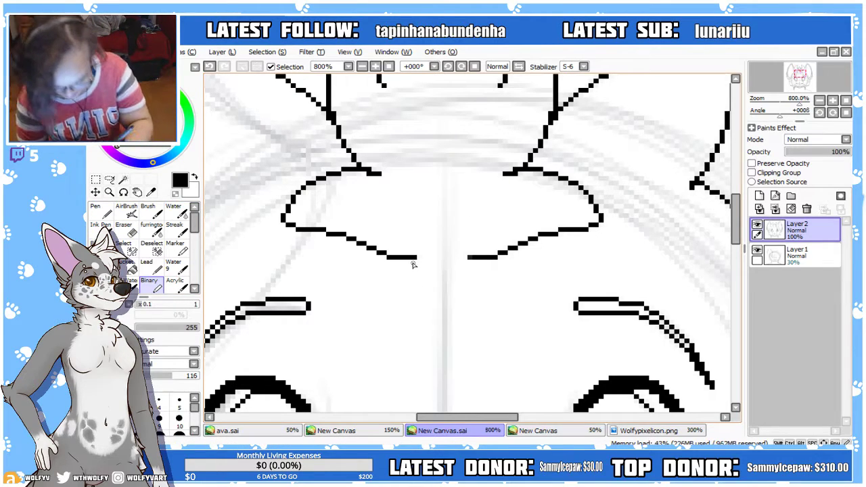
pyautogui.moveTo(404, 261)
pyautogui.mouseDown()
pyautogui.moveTo(406, 305)
pyautogui.moveTo(443, 344)
pyautogui.mouseUp()
pyautogui.click(375, 67)
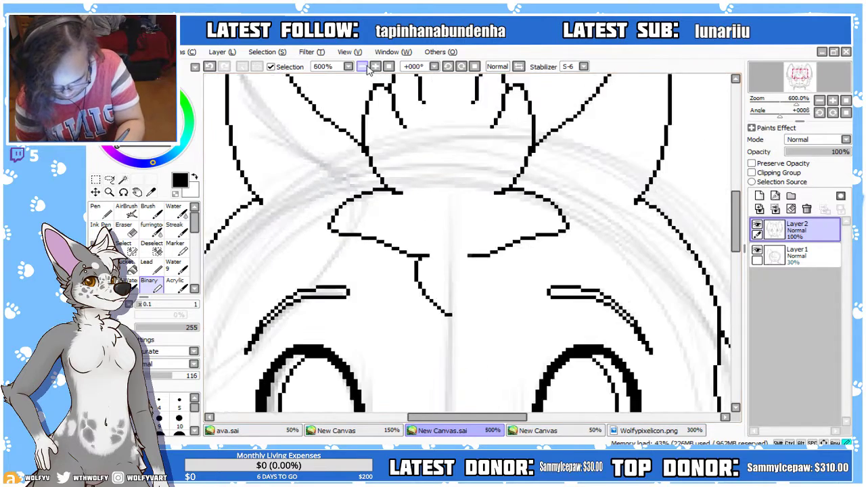
pyautogui.click(375, 66)
pyautogui.click(376, 66)
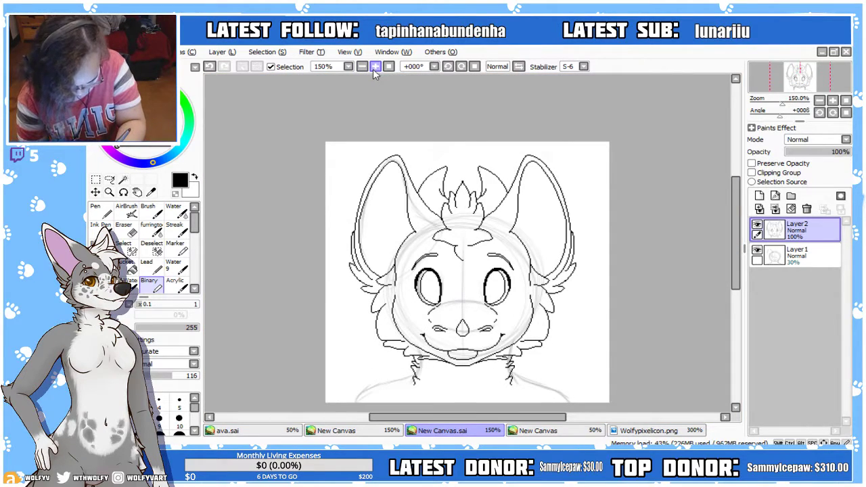
pyautogui.click(757, 251)
pyautogui.moveTo(738, 277)
pyautogui.mouseDown()
pyautogui.moveTo(738, 306)
pyautogui.moveTo(742, 274)
pyautogui.mouseUp()
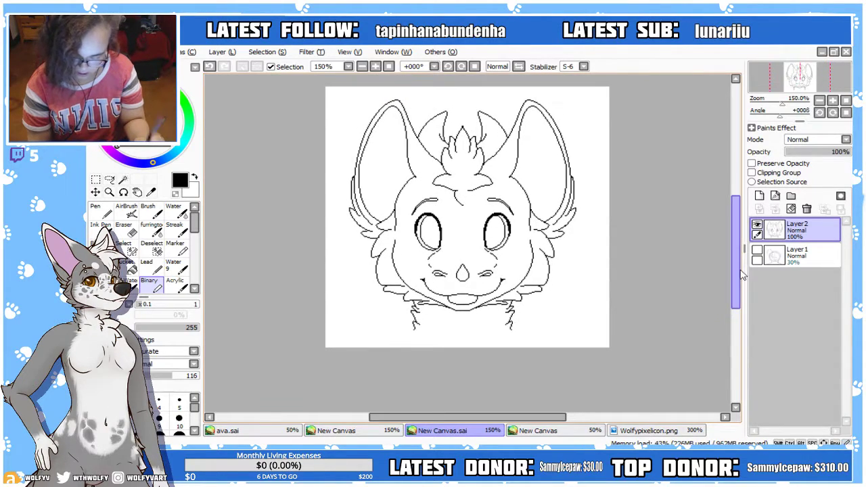
# Switch to the ava.sai bird portrait, lower the flower field background layer's opacity to 15%, and make Layer4 active again
pyautogui.click(292, 432)
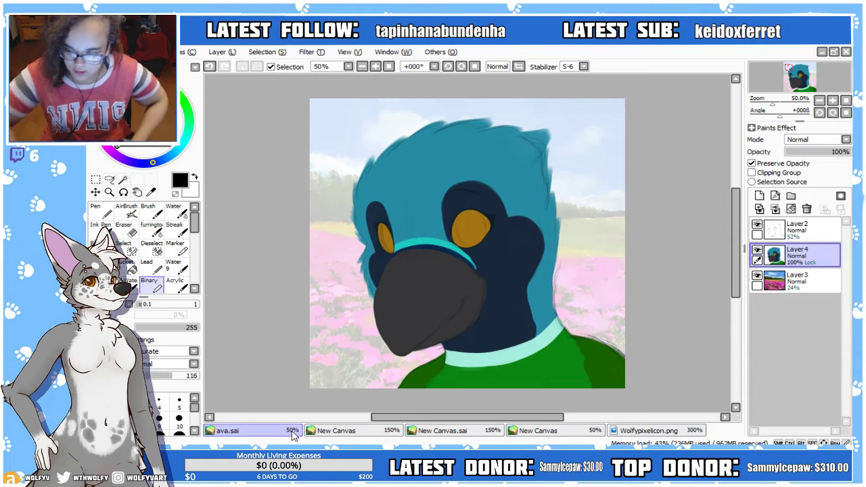
pyautogui.click(375, 67)
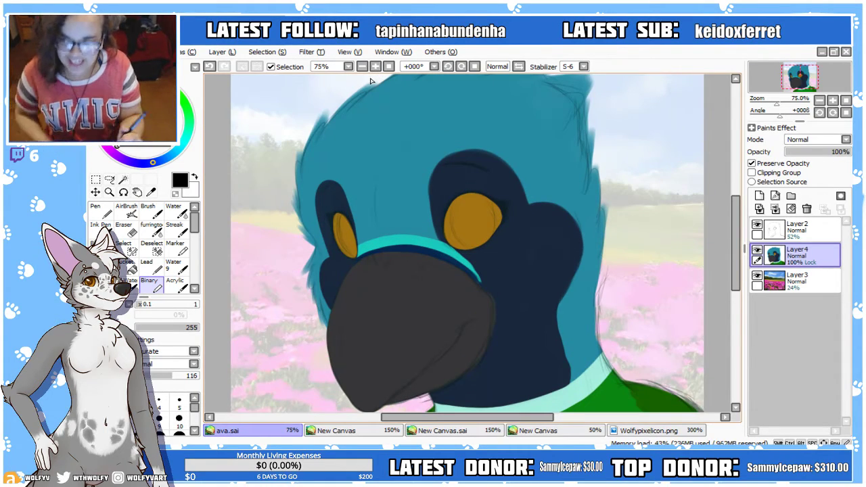
pyautogui.scroll(2, 719, 267)
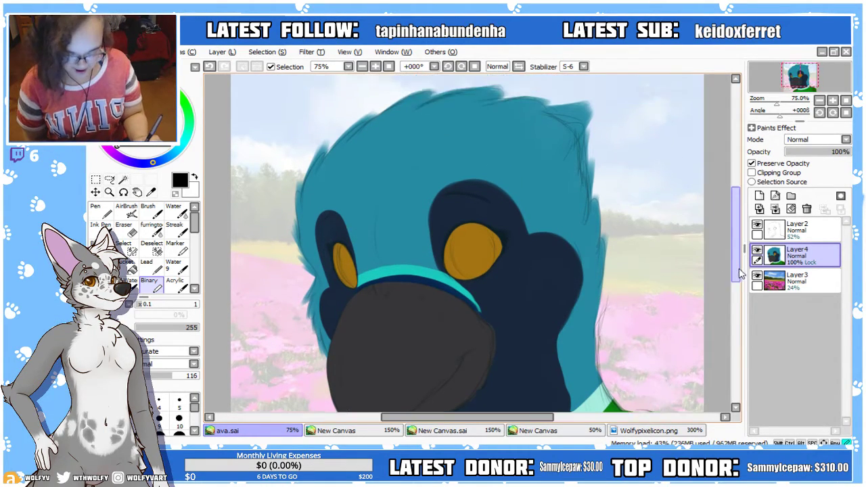
pyautogui.scroll(-3, 719, 266)
pyautogui.click(776, 285)
pyautogui.moveTo(805, 153); pyautogui.dragTo(796, 156)
pyautogui.click(787, 259)
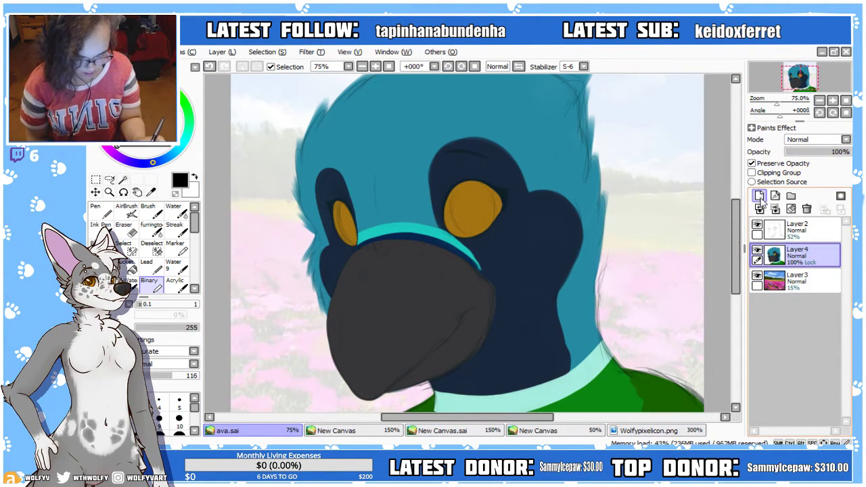
# Add a new layer directly above Layer4 for shading the bird
pyautogui.click(759, 195)
pyautogui.scroll(2, 459, 158)
pyautogui.doubleClick(376, 67)
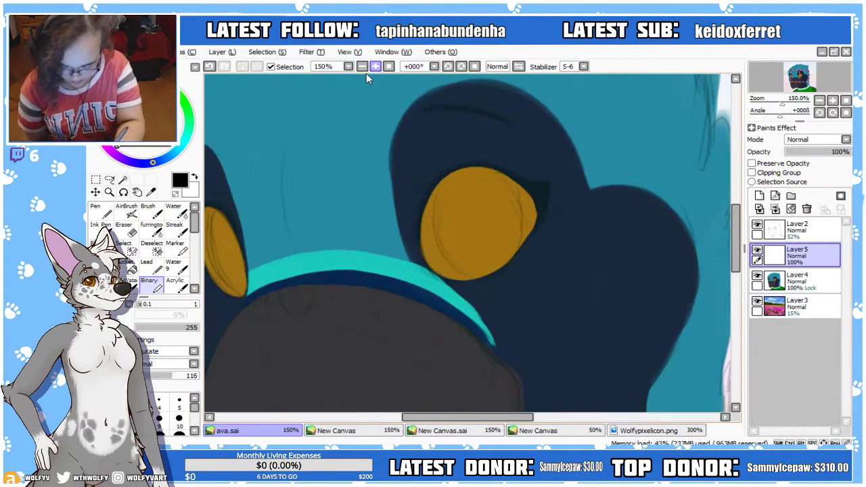
pyautogui.click(125, 180)
pyautogui.click(479, 235)
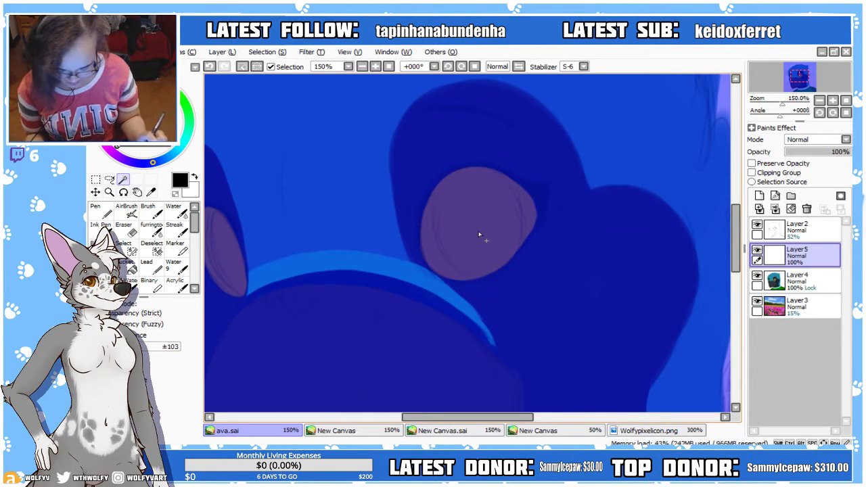
pyautogui.hotkey('ctrl', 'd')
# Select both amber eyes on Layer4 with the Magic Wand at a ±79 colour difference
pyautogui.click(797, 279)
pyautogui.click(485, 230)
pyautogui.moveTo(467, 417); pyautogui.dragTo(442, 417)
pyautogui.keyDown('shift'); pyautogui.click(324, 263); pyautogui.keyUp('shift')
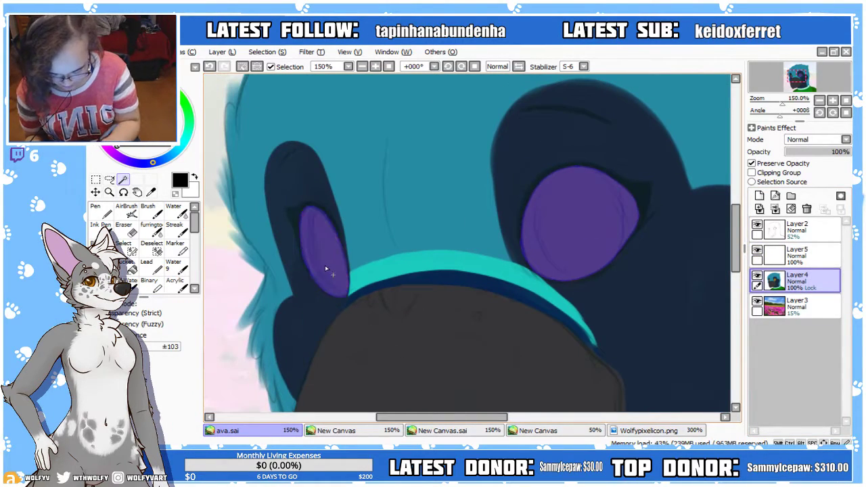
pyautogui.hotkey('ctrl', 'z')
pyautogui.hotkey('ctrl', 'z')
pyautogui.hotkey('ctrl', 'y')
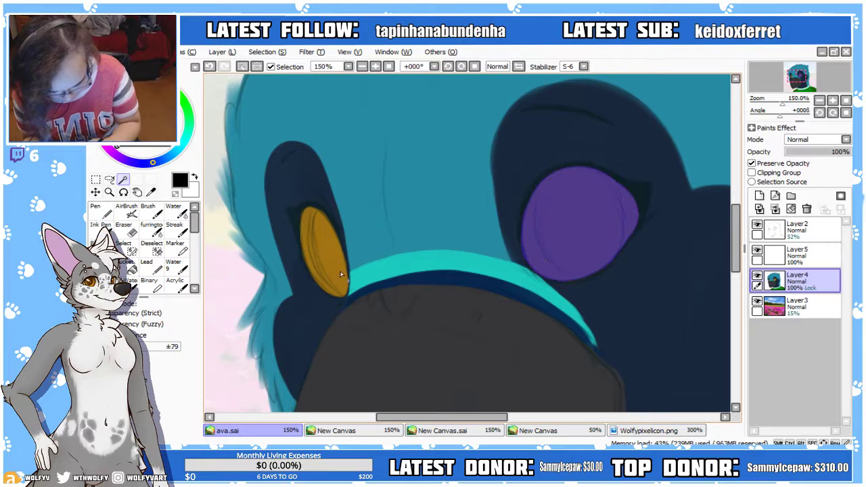
pyautogui.hotkey('ctrl', 'y')
# Sample the lighter amber eye colour from the full-body bird reference and return to the ava.sai portrait
pyautogui.click(376, 430)
pyautogui.keyDown('alt'); pyautogui.click(381, 174); pyautogui.keyUp('alt')
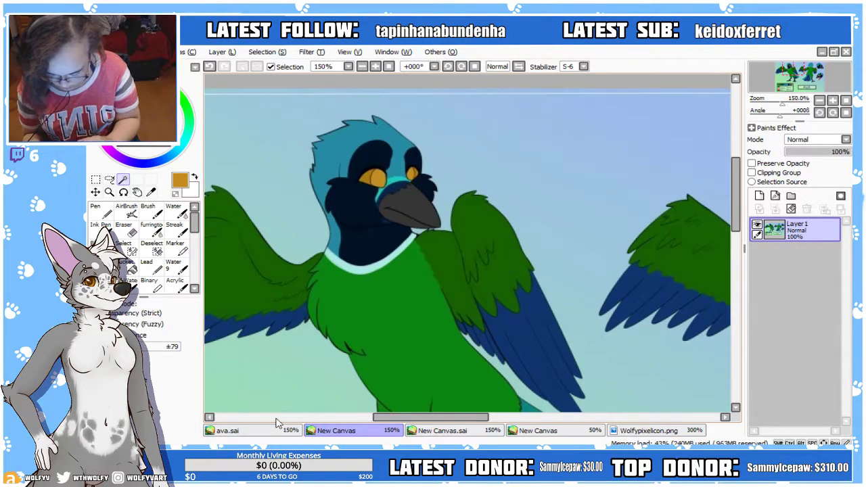
pyautogui.click(101, 248)
pyautogui.click(274, 433)
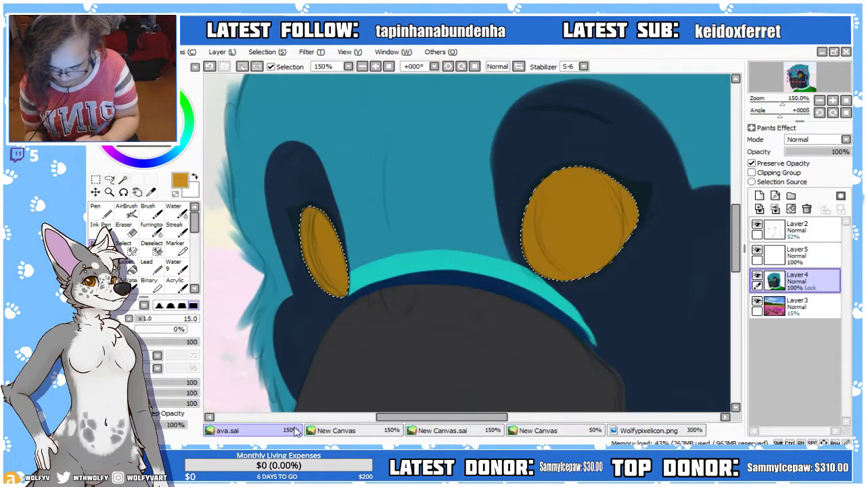
# Try painting a large lighter amber iris inside the bigger eye with the Brush at size 33, checking it in mirrored view
pyautogui.moveTo(446, 423); pyautogui.dragTo(475, 422)
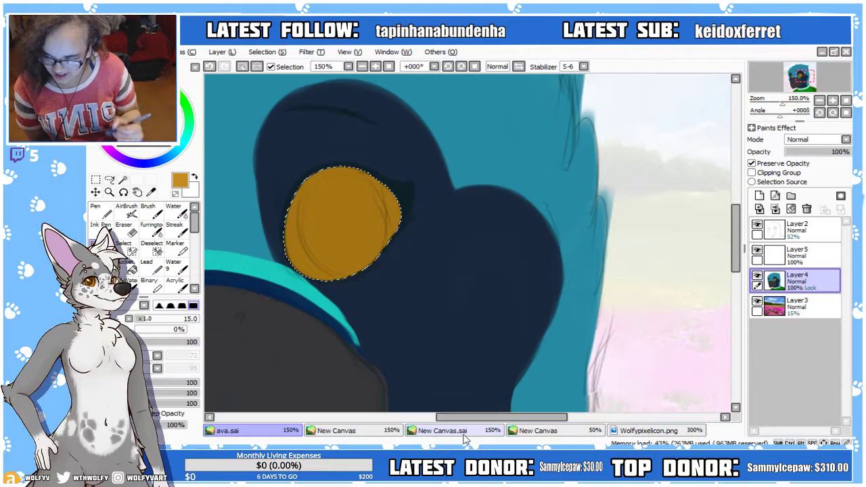
pyautogui.moveTo(552, 417); pyautogui.dragTo(539, 417)
pyautogui.moveTo(735, 235); pyautogui.dragTo(735, 228)
pyautogui.click(375, 66)
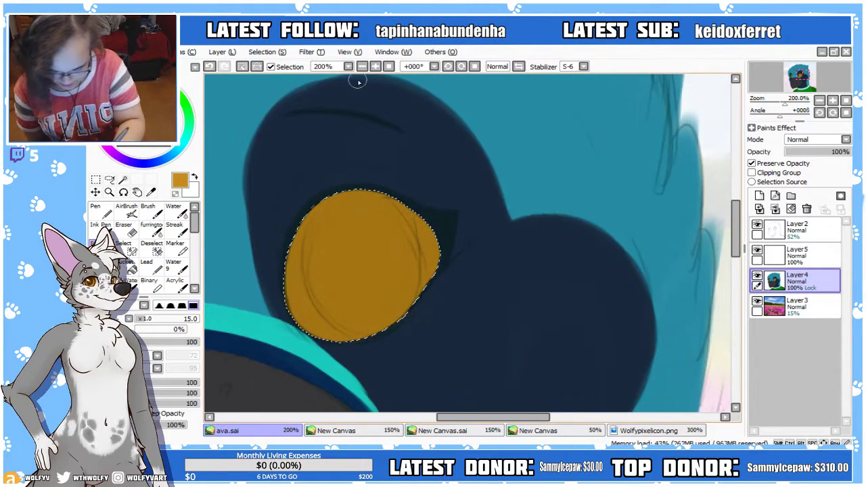
pyautogui.moveTo(360, 244)
pyautogui.mouseDown()
pyautogui.moveTo(354, 235)
pyautogui.moveTo(367, 213)
pyautogui.moveTo(333, 246)
pyautogui.mouseUp()
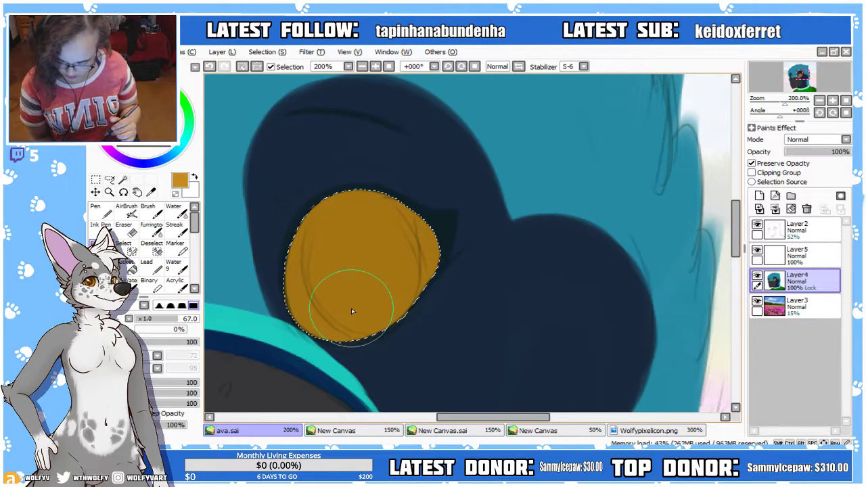
pyautogui.click(148, 206)
pyautogui.moveTo(154, 326); pyautogui.dragTo(161, 324)
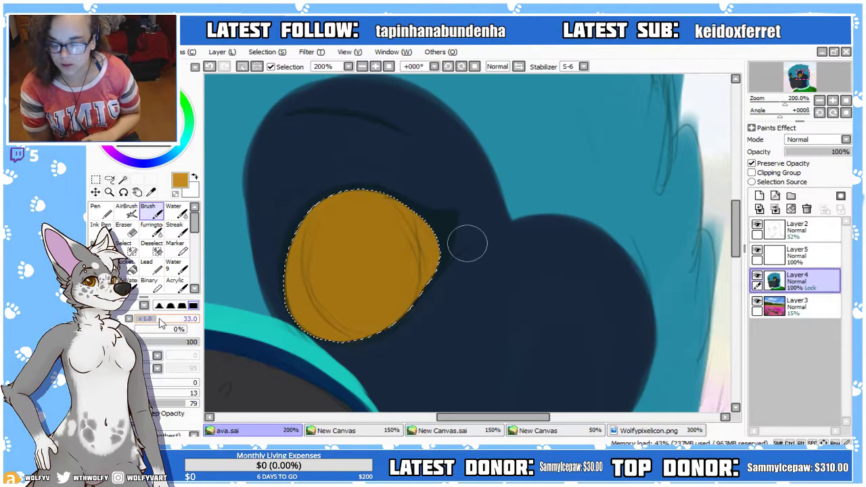
pyautogui.moveTo(338, 247)
pyautogui.mouseDown()
pyautogui.moveTo(352, 313)
pyautogui.moveTo(323, 232)
pyautogui.moveTo(392, 271)
pyautogui.moveTo(337, 222)
pyautogui.moveTo(366, 232)
pyautogui.moveTo(343, 222)
pyautogui.moveTo(389, 271)
pyautogui.moveTo(337, 287)
pyautogui.moveTo(371, 194)
pyautogui.moveTo(385, 308)
pyautogui.moveTo(325, 268)
pyautogui.moveTo(384, 215)
pyautogui.moveTo(382, 313)
pyautogui.mouseUp()
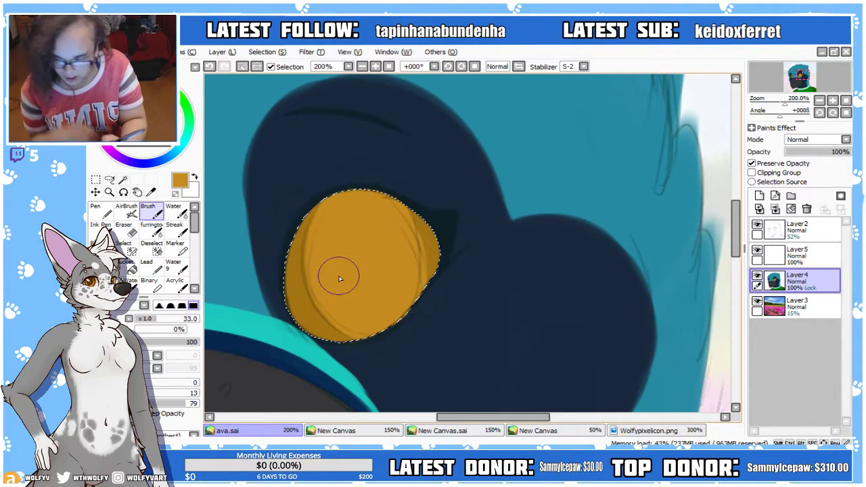
pyautogui.click(517, 66)
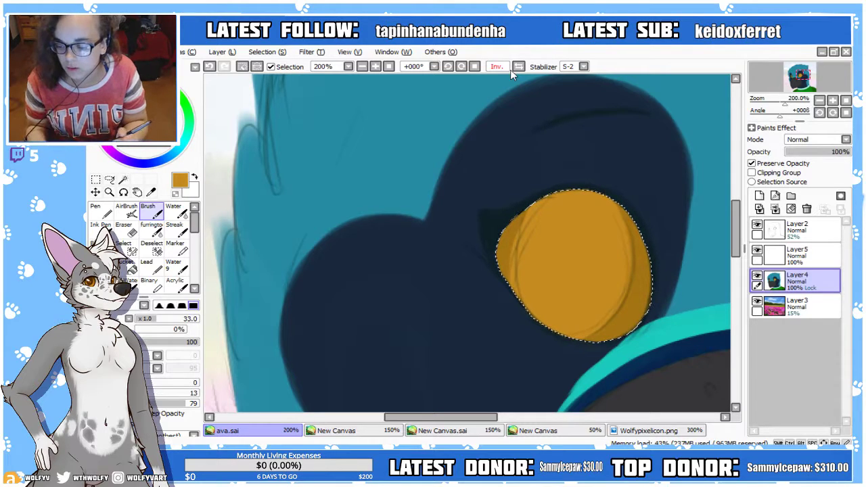
pyautogui.moveTo(492, 419); pyautogui.dragTo(506, 419)
pyautogui.hotkey('ctrl', 'z')
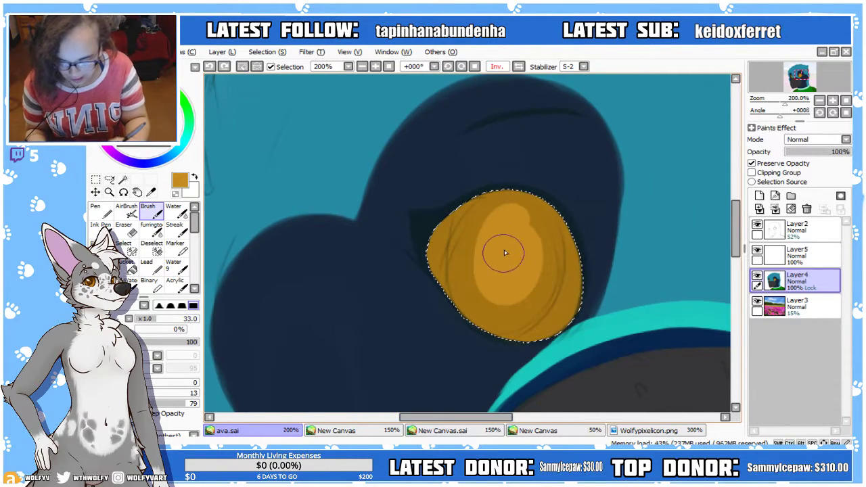
# Paint a smaller oval iris in lighter amber inside the bigger eye, enlarging the Brush to size 57
pyautogui.moveTo(525, 244)
pyautogui.mouseDown()
pyautogui.moveTo(525, 287)
pyautogui.moveTo(448, 252)
pyautogui.moveTo(484, 232)
pyautogui.moveTo(516, 248)
pyautogui.moveTo(495, 267)
pyautogui.moveTo(495, 241)
pyautogui.moveTo(521, 224)
pyautogui.moveTo(530, 254)
pyautogui.moveTo(487, 265)
pyautogui.moveTo(492, 233)
pyautogui.moveTo(524, 231)
pyautogui.moveTo(525, 281)
pyautogui.moveTo(497, 313)
pyautogui.moveTo(477, 265)
pyautogui.moveTo(515, 217)
pyautogui.moveTo(531, 235)
pyautogui.moveTo(510, 283)
pyautogui.moveTo(514, 250)
pyautogui.moveTo(508, 261)
pyautogui.moveTo(519, 285)
pyautogui.moveTo(518, 273)
pyautogui.moveTo(489, 302)
pyautogui.moveTo(477, 239)
pyautogui.moveTo(531, 236)
pyautogui.moveTo(518, 305)
pyautogui.moveTo(473, 275)
pyautogui.moveTo(514, 215)
pyautogui.moveTo(532, 250)
pyautogui.moveTo(515, 306)
pyautogui.moveTo(517, 230)
pyautogui.moveTo(525, 286)
pyautogui.moveTo(475, 285)
pyautogui.moveTo(507, 217)
pyautogui.moveTo(529, 259)
pyautogui.moveTo(497, 306)
pyautogui.moveTo(486, 254)
pyautogui.moveTo(511, 231)
pyautogui.moveTo(515, 247)
pyautogui.moveTo(479, 282)
pyautogui.moveTo(519, 212)
pyautogui.moveTo(524, 290)
pyautogui.moveTo(480, 288)
pyautogui.moveTo(495, 225)
pyautogui.moveTo(532, 240)
pyautogui.moveTo(506, 309)
pyautogui.moveTo(477, 264)
pyautogui.moveTo(520, 214)
pyautogui.moveTo(512, 289)
pyautogui.moveTo(479, 293)
pyautogui.moveTo(506, 217)
pyautogui.moveTo(516, 286)
pyautogui.moveTo(481, 279)
pyautogui.moveTo(514, 223)
pyautogui.moveTo(544, 279)
pyautogui.mouseUp()
pyautogui.click(519, 67)
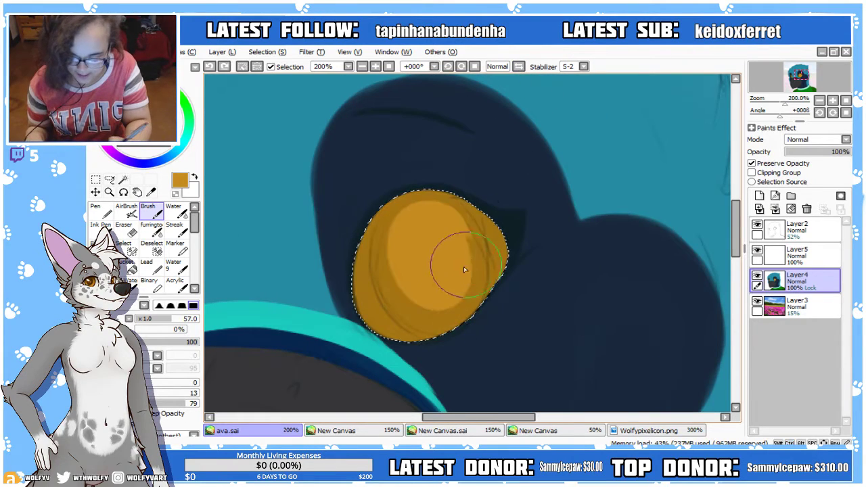
pyautogui.moveTo(440, 272)
pyautogui.mouseDown()
pyautogui.moveTo(421, 243)
pyautogui.moveTo(437, 263)
pyautogui.moveTo(430, 273)
pyautogui.moveTo(467, 244)
pyautogui.mouseUp()
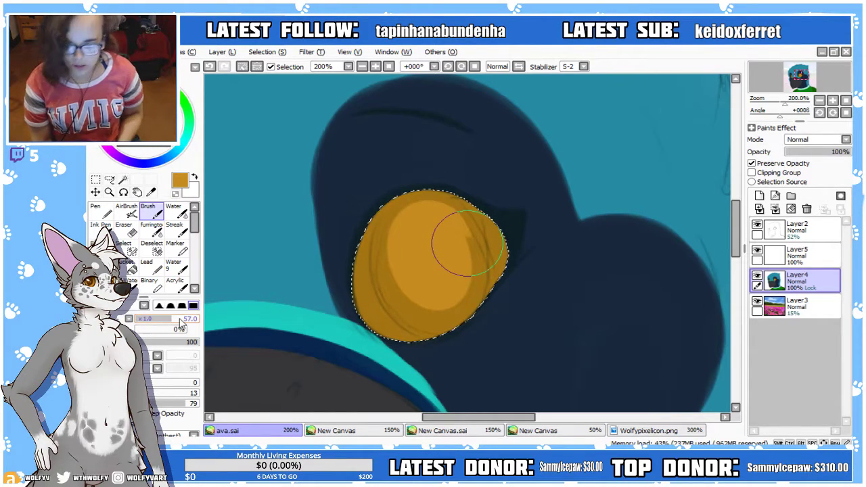
pyautogui.press('h')
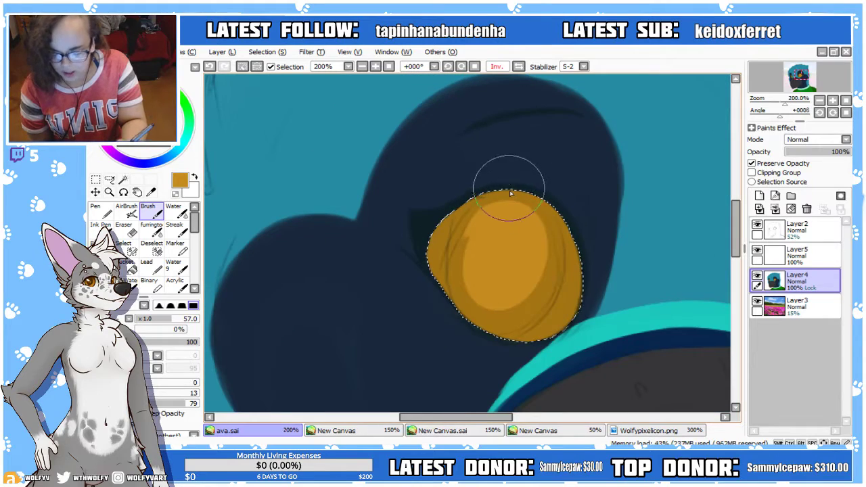
# Widen the bigger eye's iris with the Brush at size 67 until it nearly reaches the upper and lower eye edges
pyautogui.click(180, 321)
pyautogui.moveTo(181, 320); pyautogui.dragTo(179, 322)
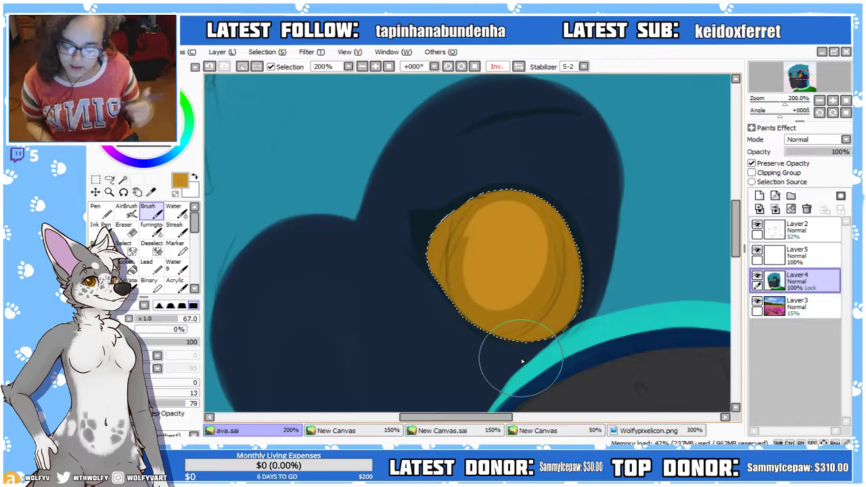
pyautogui.moveTo(488, 217)
pyautogui.mouseDown()
pyautogui.moveTo(506, 251)
pyautogui.moveTo(512, 238)
pyautogui.moveTo(501, 234)
pyautogui.moveTo(508, 228)
pyautogui.moveTo(513, 290)
pyautogui.moveTo(498, 256)
pyautogui.moveTo(516, 223)
pyautogui.moveTo(475, 271)
pyautogui.moveTo(492, 270)
pyautogui.moveTo(518, 213)
pyautogui.moveTo(507, 289)
pyautogui.moveTo(523, 287)
pyautogui.moveTo(513, 326)
pyautogui.mouseUp()
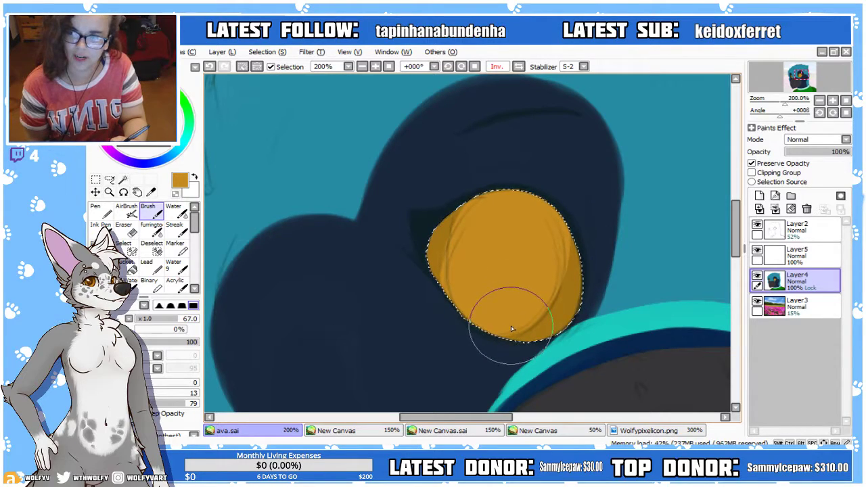
pyautogui.moveTo(515, 327)
pyautogui.mouseDown()
pyautogui.moveTo(517, 267)
pyautogui.moveTo(503, 277)
pyautogui.moveTo(518, 250)
pyautogui.moveTo(495, 297)
pyautogui.moveTo(477, 283)
pyautogui.moveTo(490, 246)
pyautogui.moveTo(519, 224)
pyautogui.moveTo(527, 249)
pyautogui.moveTo(517, 285)
pyautogui.moveTo(491, 304)
pyautogui.moveTo(485, 269)
pyautogui.moveTo(521, 245)
pyautogui.mouseUp()
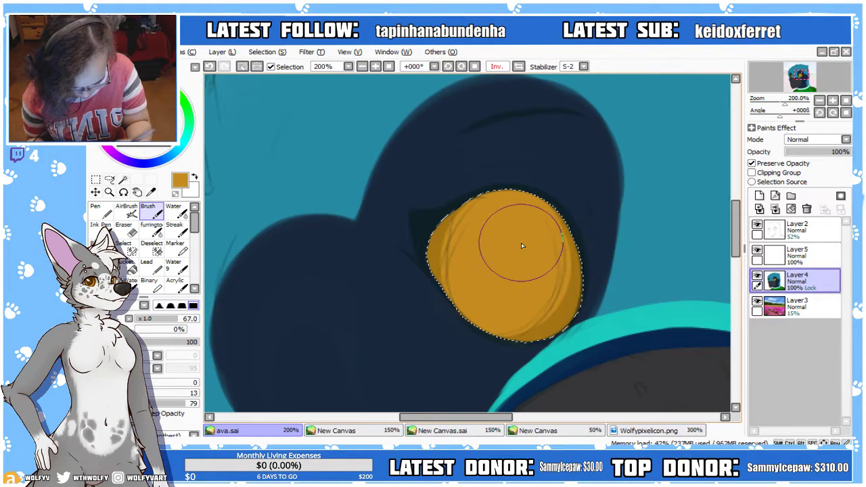
# Round off the bigger eye's iris against the sketch, leaving darker amber at both sides, and check the whole portrait unmirrored
pyautogui.click(757, 225)
pyautogui.click(757, 225)
pyautogui.moveTo(615, 287)
pyautogui.mouseDown()
pyautogui.moveTo(506, 298)
pyautogui.moveTo(503, 272)
pyautogui.moveTo(488, 294)
pyautogui.moveTo(480, 287)
pyautogui.moveTo(492, 251)
pyautogui.moveTo(513, 234)
pyautogui.moveTo(518, 262)
pyautogui.moveTo(515, 286)
pyautogui.moveTo(503, 292)
pyautogui.moveTo(486, 275)
pyautogui.moveTo(503, 234)
pyautogui.moveTo(521, 240)
pyautogui.moveTo(519, 281)
pyautogui.moveTo(503, 291)
pyautogui.moveTo(499, 271)
pyautogui.mouseUp()
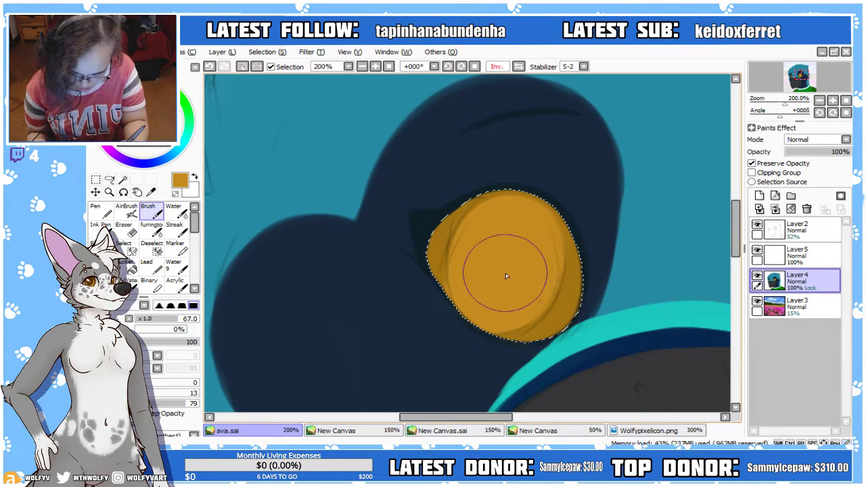
pyautogui.moveTo(509, 421); pyautogui.dragTo(491, 420)
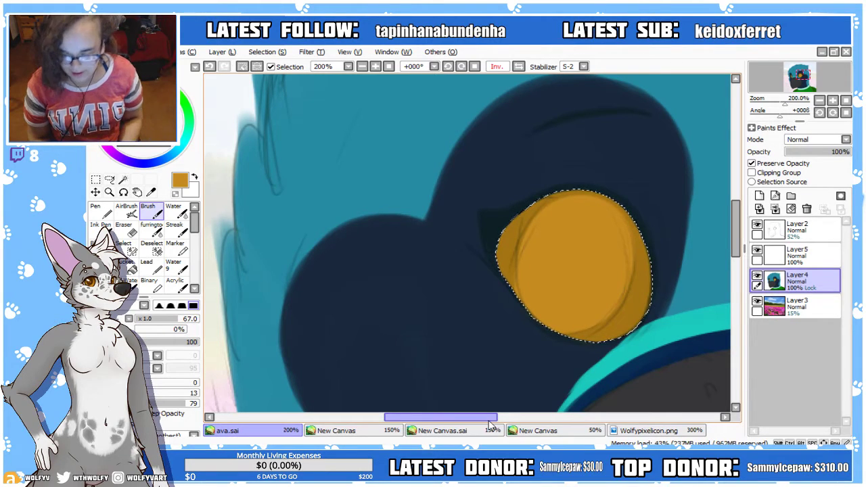
pyautogui.scroll(-4, 406, 88)
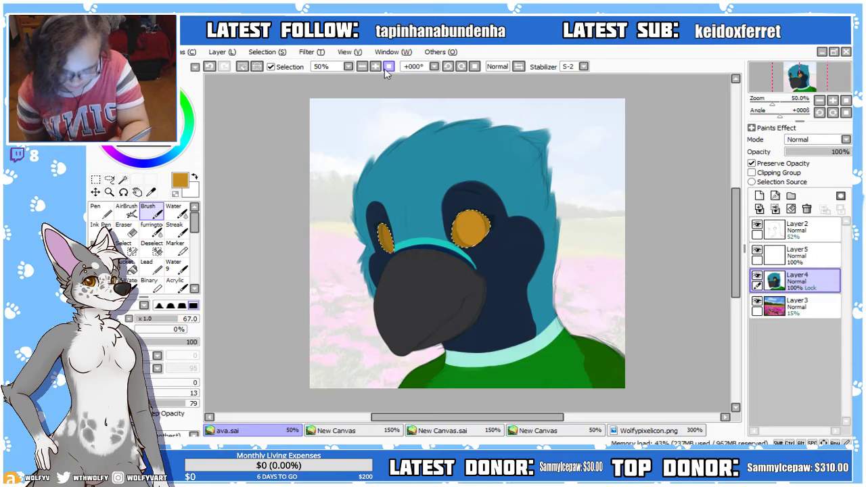
pyautogui.moveTo(546, 417); pyautogui.dragTo(536, 433)
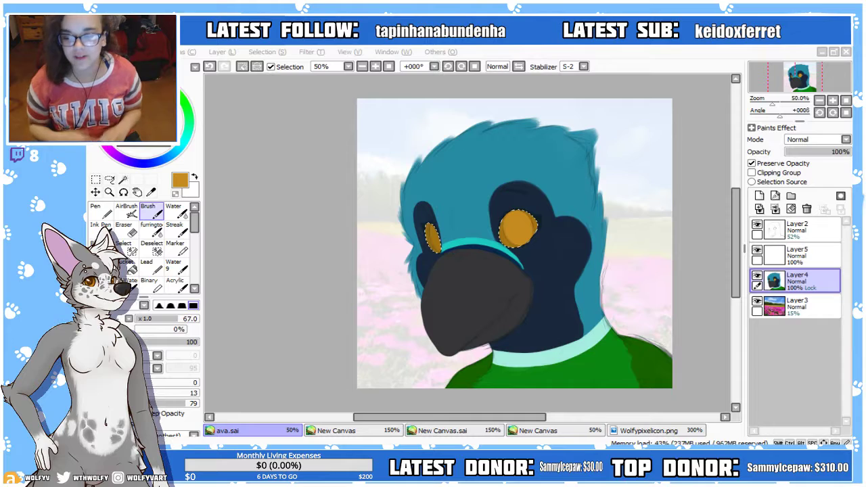
# Try a small dark brown pupil at the centre of the bigger eye's iris
pyautogui.hotkey('ctrl', '+')
pyautogui.hotkey('ctrl', '+')
pyautogui.keyDown('alt'); pyautogui.click(669, 211); pyautogui.keyUp('alt')
pyautogui.moveTo(625, 204); pyautogui.dragTo(618, 198)
pyautogui.click(363, 67)
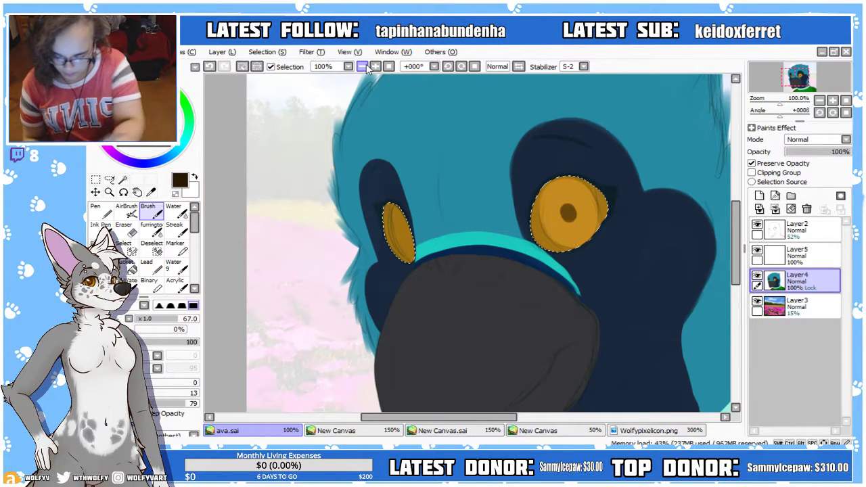
pyautogui.click(209, 67)
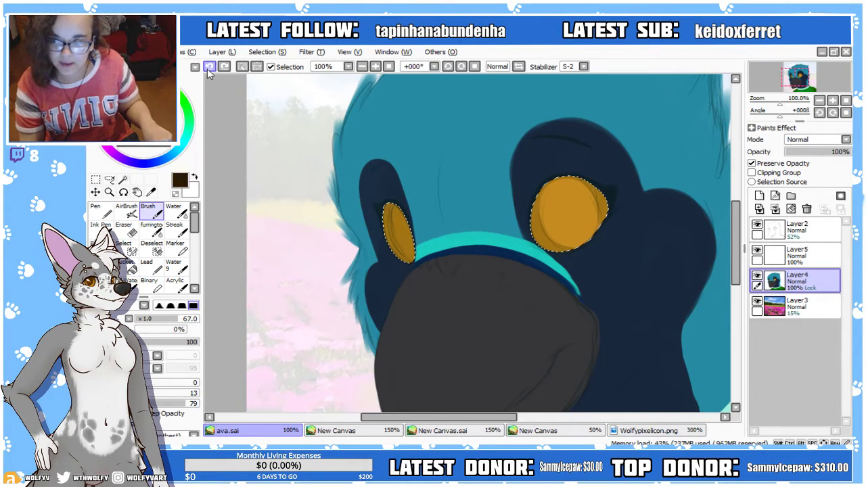
# Resample the lighter amber and paint the narrow eye's iris along its beak-side edge with the Brush at size 41
pyautogui.click(375, 67)
pyautogui.click(375, 67)
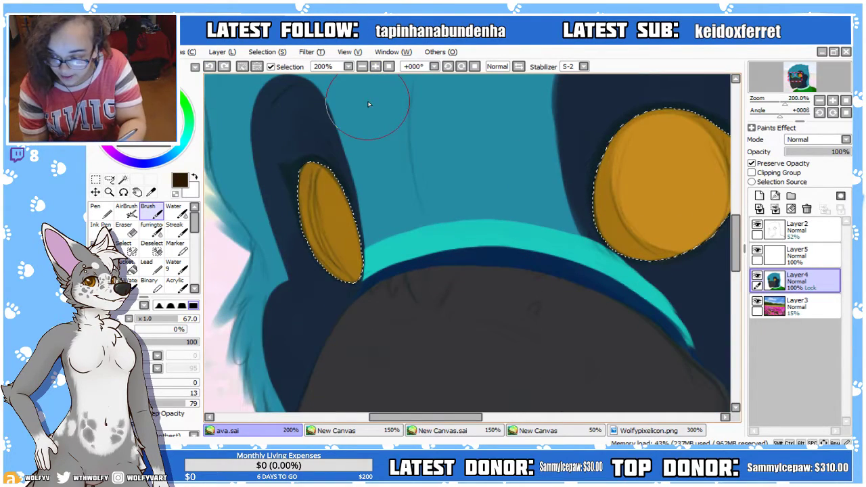
pyautogui.keyDown('alt'); pyautogui.click(636, 216); pyautogui.keyUp('alt')
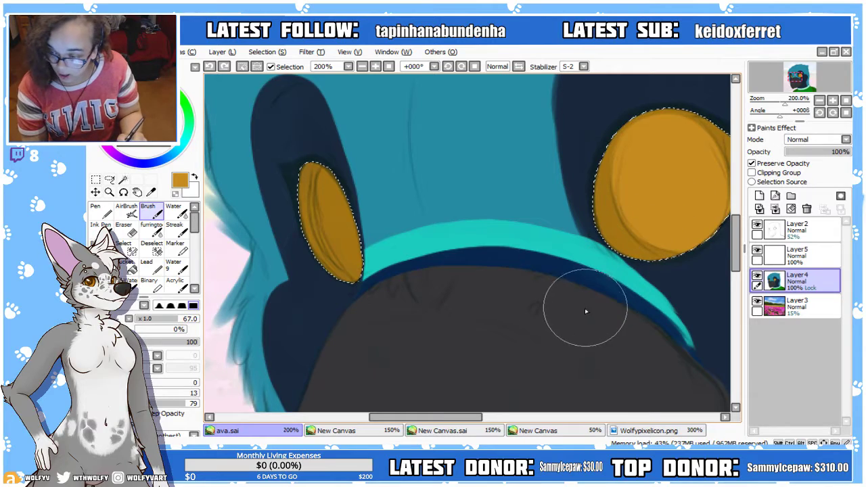
pyautogui.moveTo(467, 417); pyautogui.dragTo(457, 418)
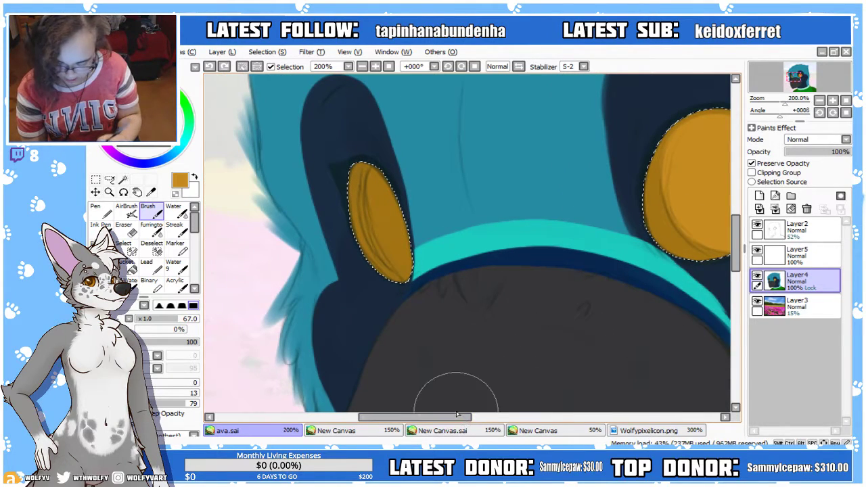
pyautogui.click(166, 321)
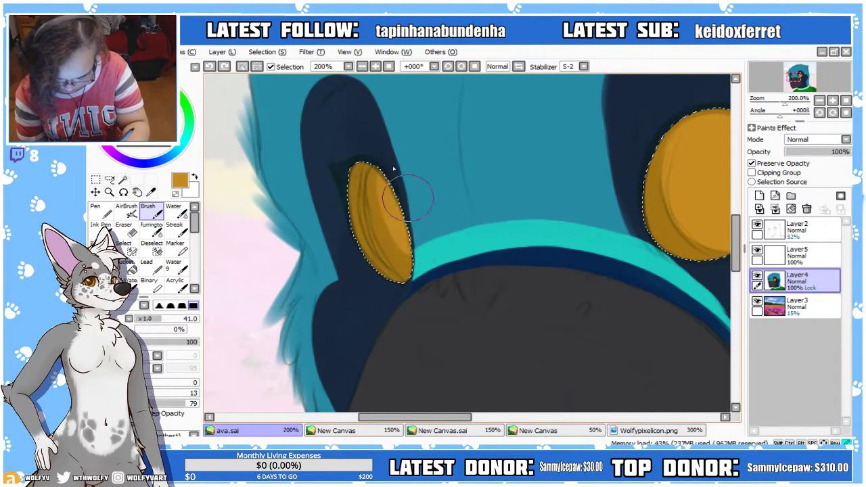
pyautogui.moveTo(393, 214)
pyautogui.mouseDown()
pyautogui.moveTo(396, 169)
pyautogui.moveTo(422, 265)
pyautogui.moveTo(385, 216)
pyautogui.moveTo(392, 164)
pyautogui.moveTo(421, 237)
pyautogui.moveTo(416, 267)
pyautogui.moveTo(417, 238)
pyautogui.mouseUp()
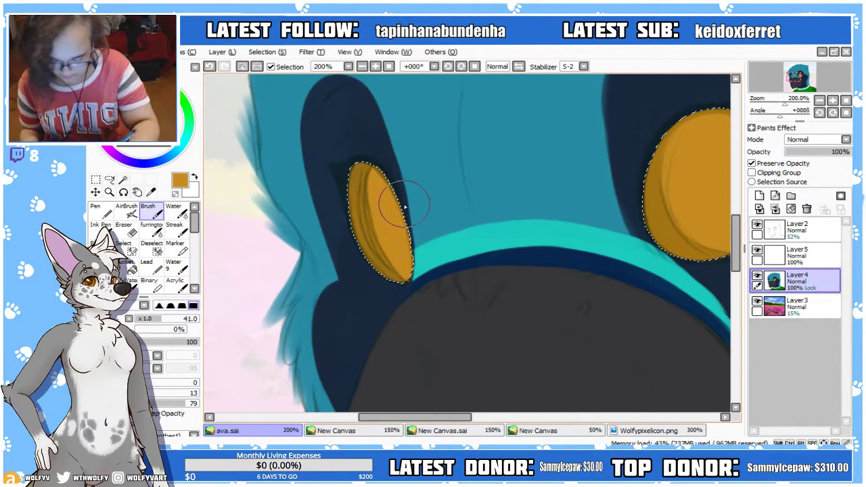
pyautogui.hotkey('ctrl', 'z')
pyautogui.moveTo(397, 203)
pyautogui.mouseDown()
pyautogui.moveTo(387, 176)
pyautogui.moveTo(399, 172)
pyautogui.moveTo(430, 226)
pyautogui.moveTo(424, 263)
pyautogui.moveTo(395, 242)
pyautogui.moveTo(383, 184)
pyautogui.moveTo(407, 176)
pyautogui.moveTo(435, 226)
pyautogui.mouseUp()
pyautogui.moveTo(407, 257); pyautogui.dragTo(393, 181)
# Clear the selection around both eyes and compare the full portrait with the sketch layer hidden and shown
pyautogui.click(362, 66)
pyautogui.click(363, 67)
pyautogui.click(362, 67)
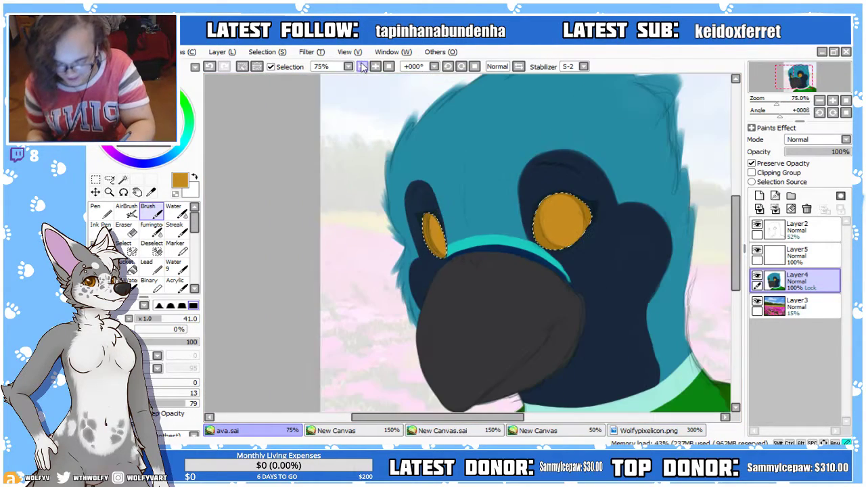
pyautogui.click(111, 178)
pyautogui.click(265, 158)
pyautogui.click(390, 69)
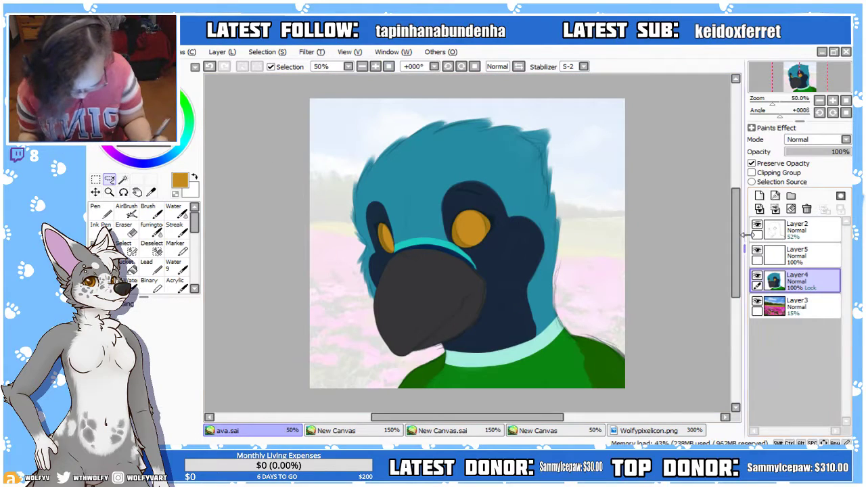
pyautogui.click(757, 225)
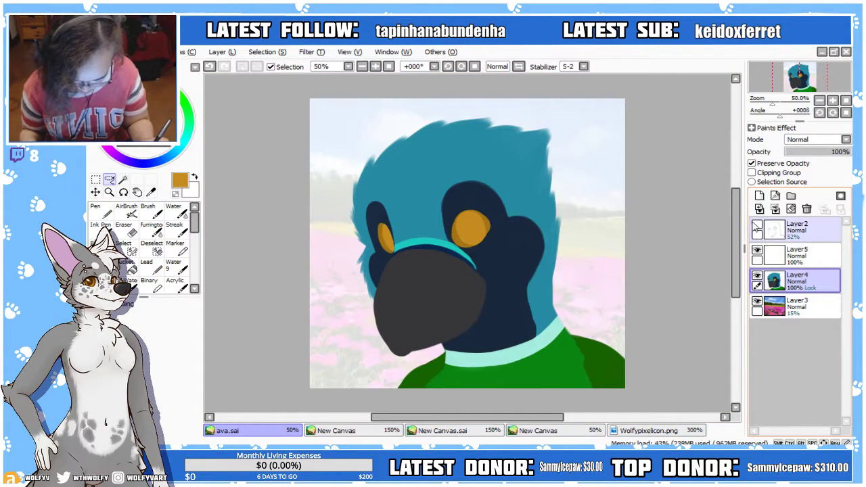
pyautogui.click(757, 225)
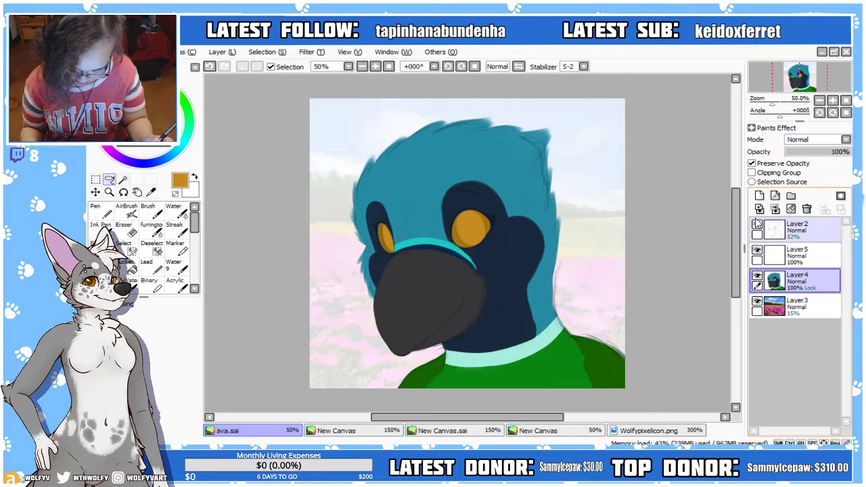
# Set Layer5 to Multiply blending, clip it to Layer4, and lower its opacity to 51%
pyautogui.click(797, 255)
pyautogui.click(813, 140)
pyautogui.click(809, 161)
pyautogui.click(755, 173)
pyautogui.click(816, 153)
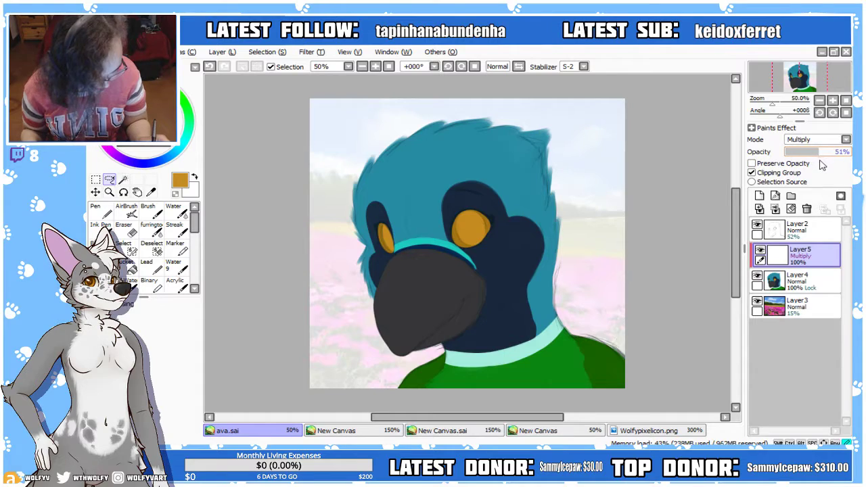
# Lower Layer5's opacity to 43% and choose a very dark navy purple as the shading colour
pyautogui.moveTo(817, 171); pyautogui.dragTo(814, 171)
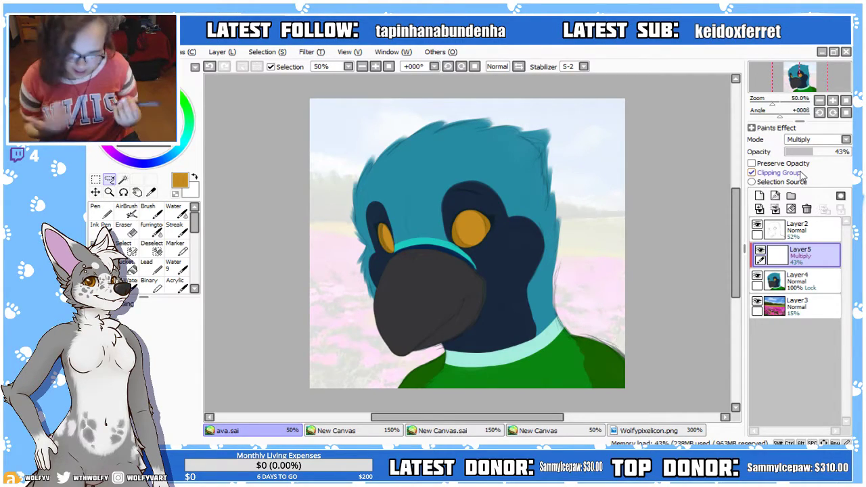
pyautogui.click(375, 67)
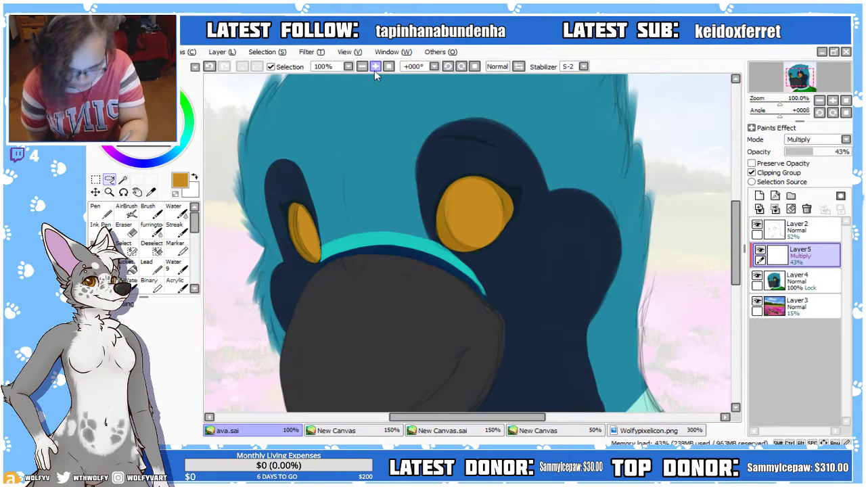
pyautogui.moveTo(736, 267)
pyautogui.mouseDown()
pyautogui.moveTo(737, 350)
pyautogui.moveTo(737, 278)
pyautogui.mouseUp()
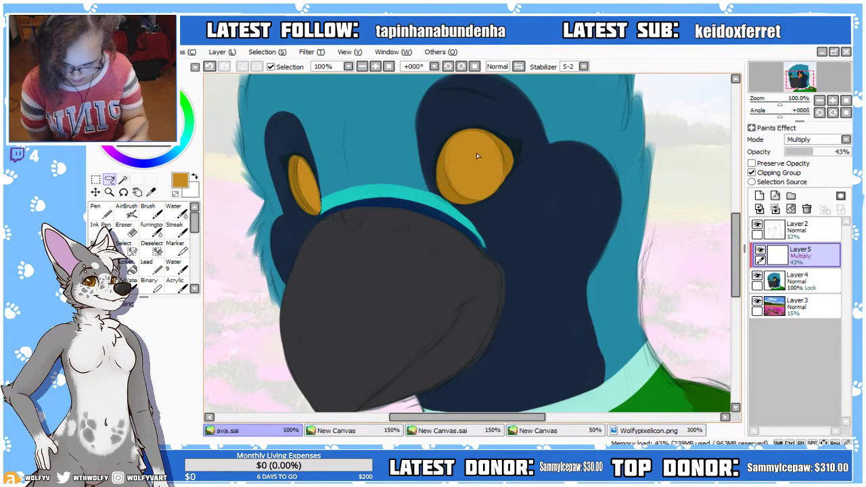
pyautogui.click(388, 67)
pyautogui.moveTo(105, 156); pyautogui.dragTo(128, 161)
pyautogui.click(161, 137)
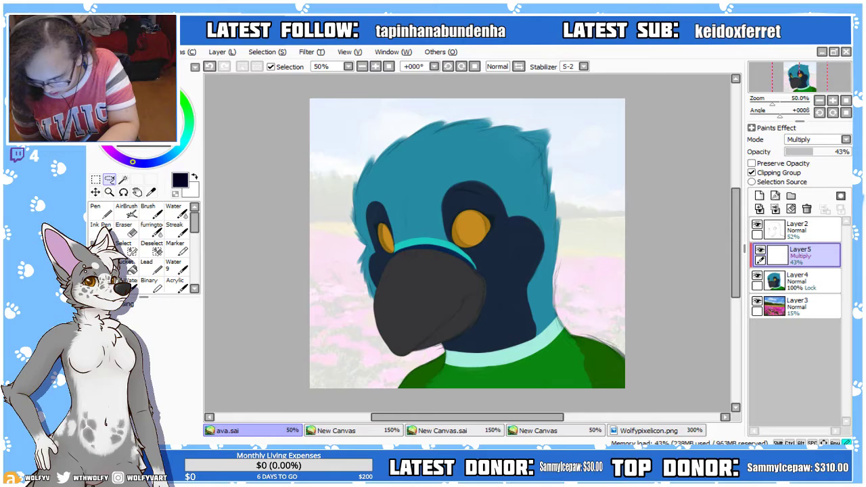
# Try a dark shadow stroke on the face just beneath the beak's rear lower edge with the Brush at size 61
pyautogui.click(375, 67)
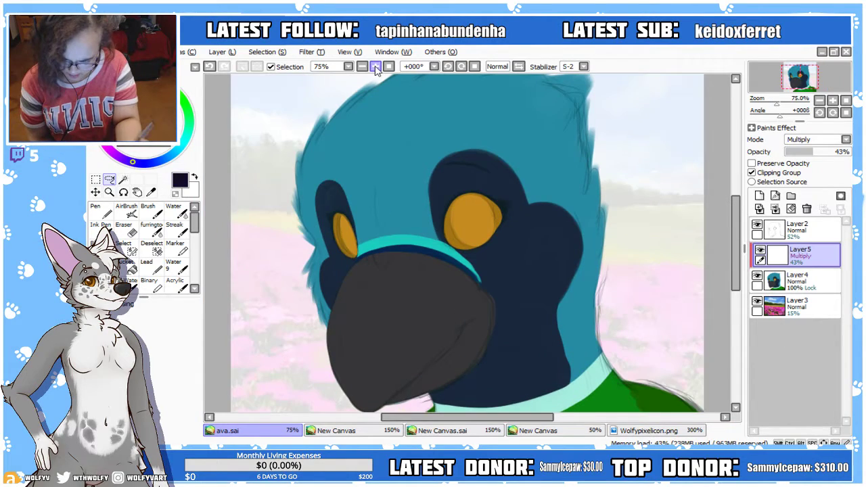
pyautogui.click(497, 66)
pyautogui.click(375, 66)
pyautogui.moveTo(735, 275); pyautogui.dragTo(725, 307)
pyautogui.moveTo(514, 414); pyautogui.dragTo(535, 414)
pyautogui.click(375, 66)
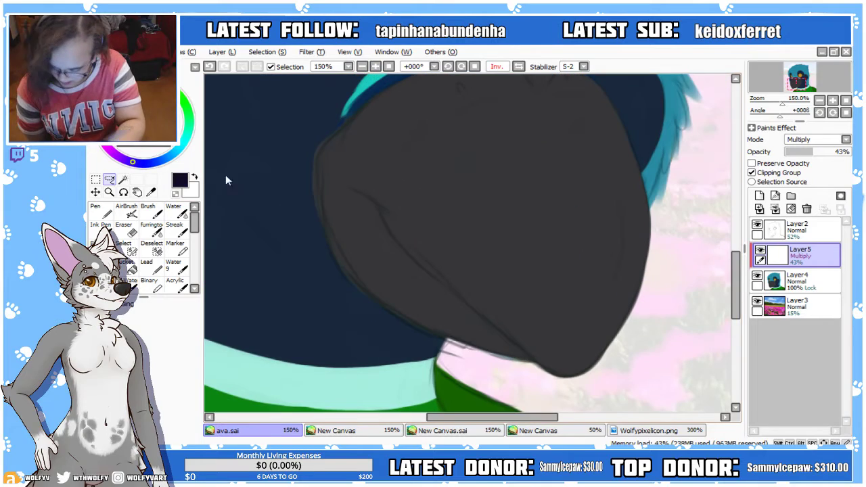
pyautogui.click(149, 210)
pyautogui.press(']')
pyautogui.press(']')
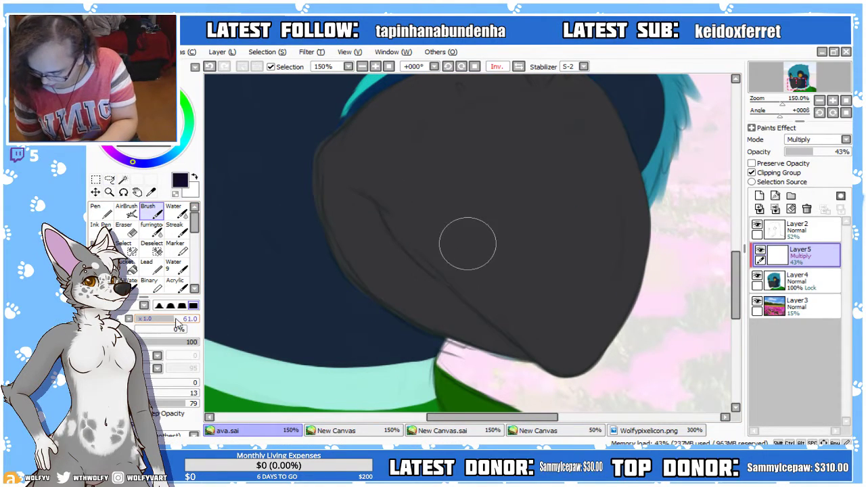
pyautogui.moveTo(325, 234); pyautogui.dragTo(361, 294)
# Paint a broad curved shadow from beneath the beak across the navy neck into the teal, reducing the Brush from size 61 to 51
pyautogui.click(363, 67)
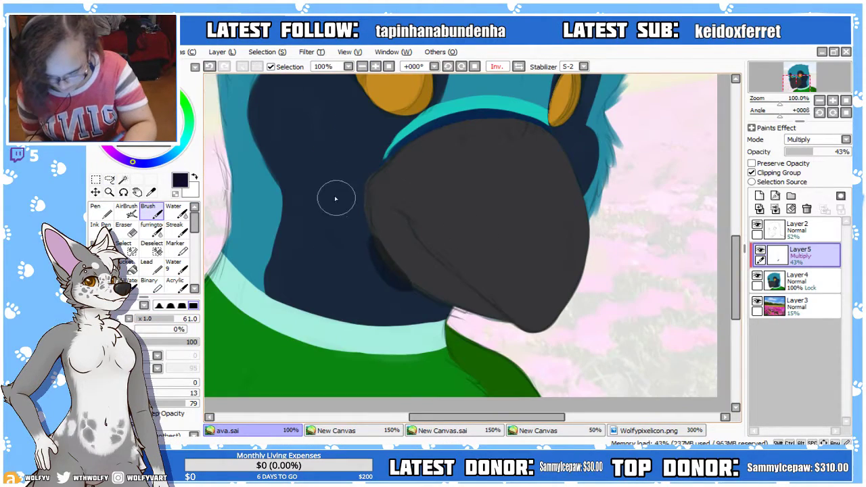
pyautogui.moveTo(271, 178); pyautogui.dragTo(383, 284)
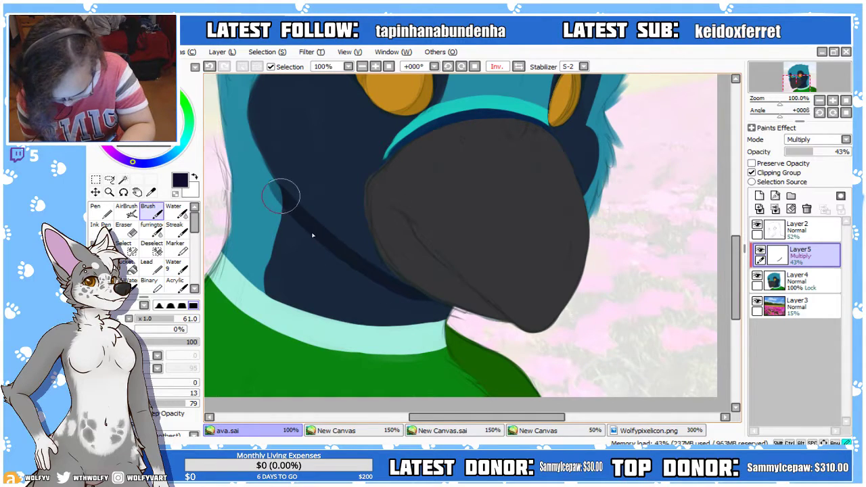
pyautogui.moveTo(314, 250); pyautogui.dragTo(448, 305)
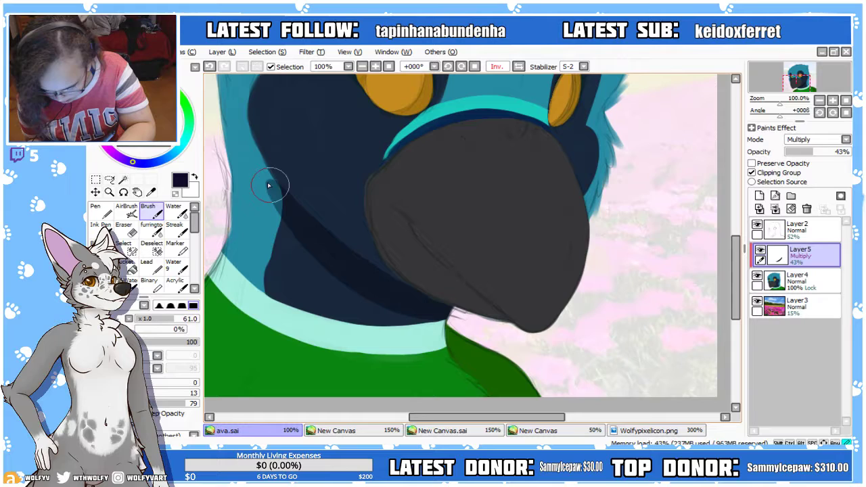
pyautogui.moveTo(271, 183); pyautogui.dragTo(338, 290)
pyautogui.moveTo(174, 319); pyautogui.dragTo(171, 319)
pyautogui.moveTo(280, 195)
pyautogui.mouseDown()
pyautogui.moveTo(276, 228)
pyautogui.moveTo(344, 286)
pyautogui.moveTo(396, 303)
pyautogui.moveTo(384, 301)
pyautogui.moveTo(437, 315)
pyautogui.moveTo(470, 265)
pyautogui.mouseUp()
pyautogui.press('h')
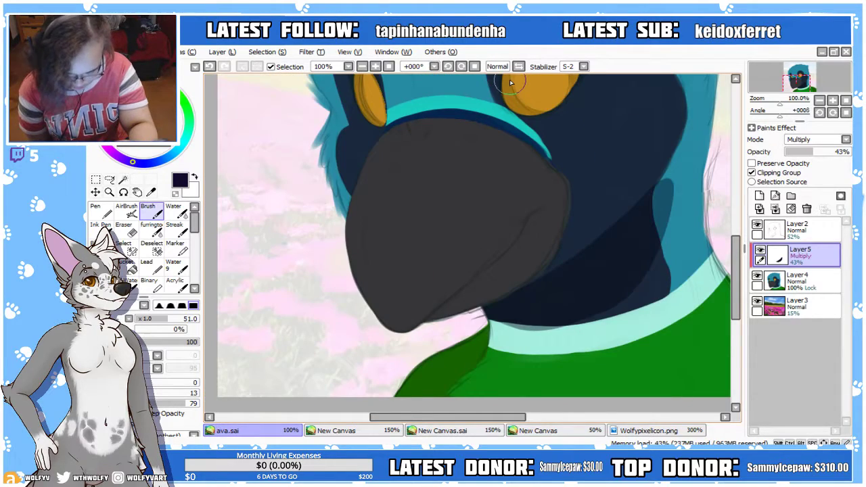
# Set the Brush to size 37 and shade the upper edge of the pale mint collar under the neck
pyautogui.click(153, 319)
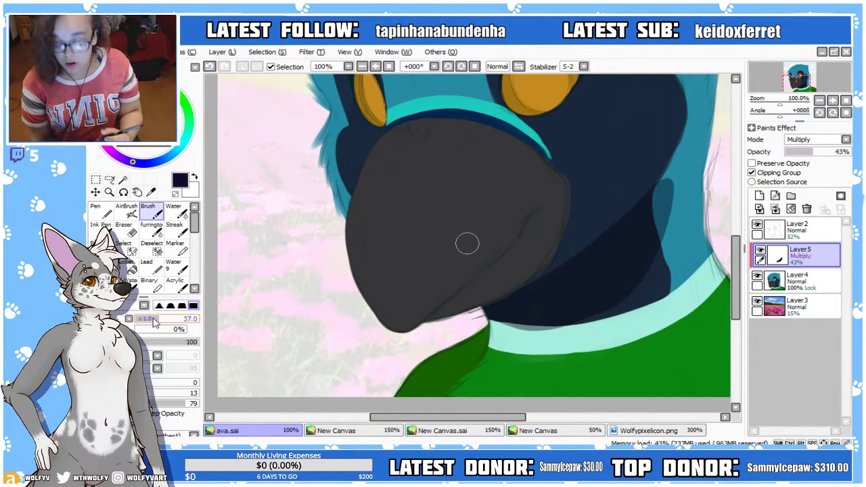
pyautogui.moveTo(488, 317); pyautogui.dragTo(562, 325)
pyautogui.moveTo(486, 317); pyautogui.dragTo(551, 329)
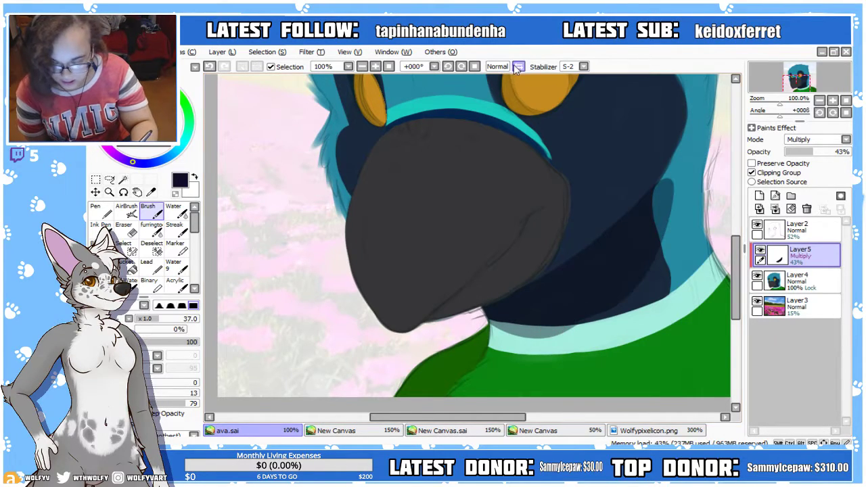
pyautogui.click(517, 66)
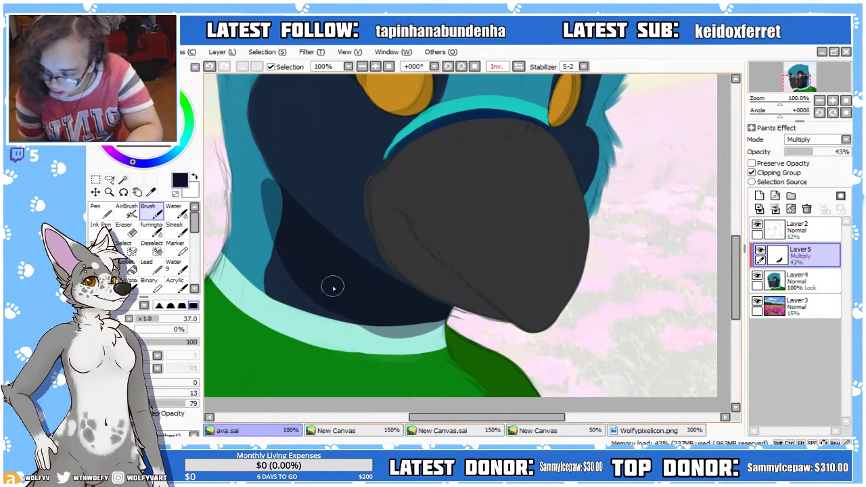
pyautogui.moveTo(318, 310); pyautogui.dragTo(401, 333)
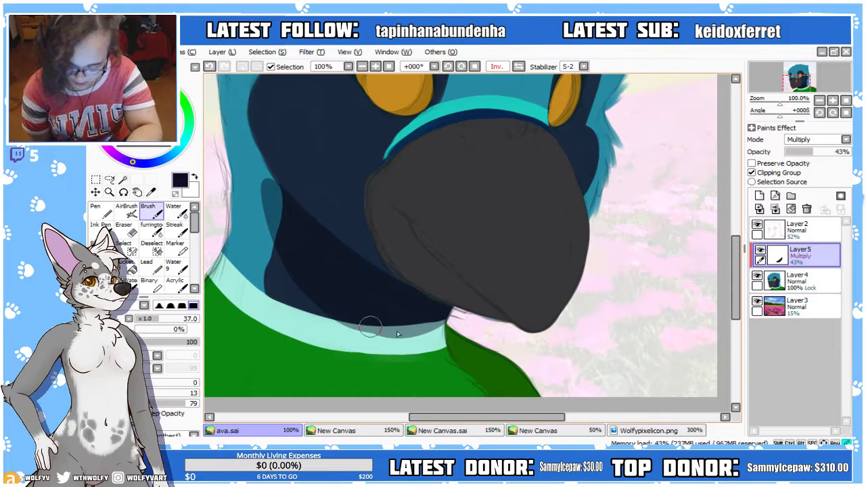
# Hide the background photo on Layer3 and extend the shadow up along the rear edge of the navy cheek patch
pyautogui.click(362, 66)
pyautogui.click(376, 66)
pyautogui.click(375, 67)
pyautogui.click(376, 67)
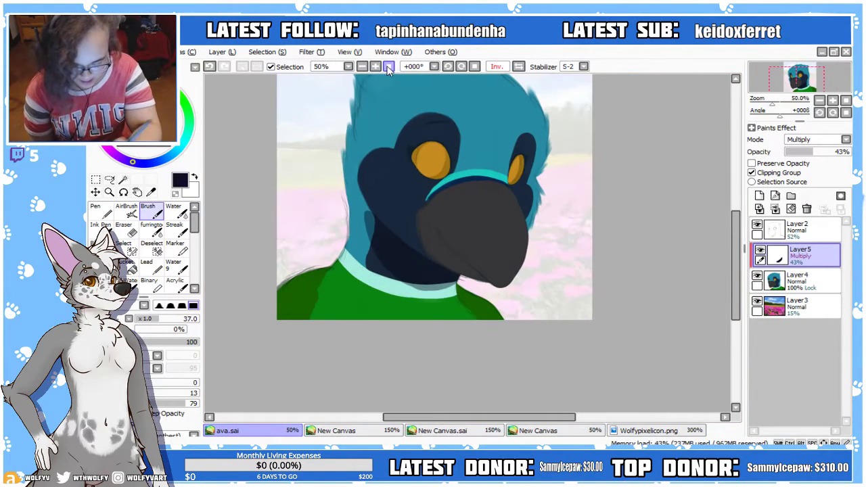
pyautogui.scroll(2, 741, 288)
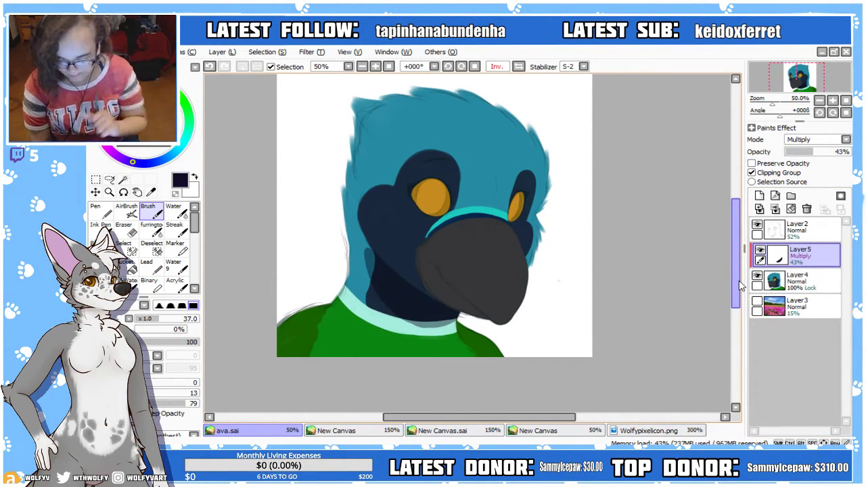
pyautogui.press('pageup')
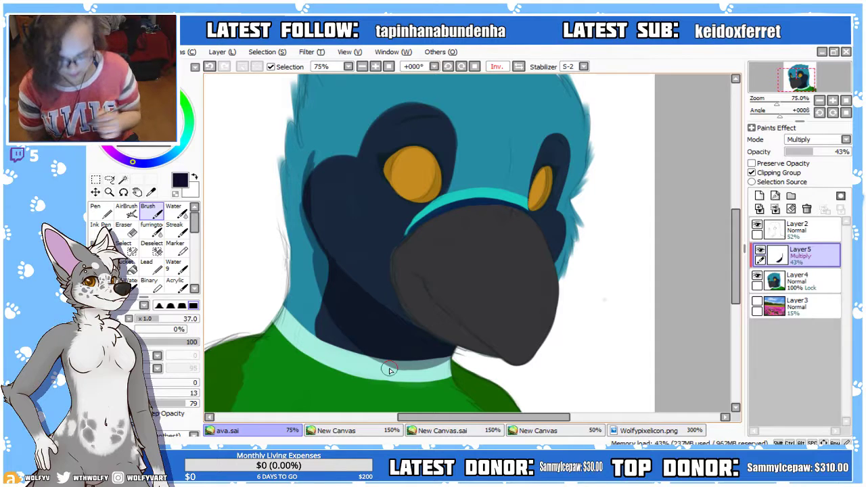
pyautogui.click(518, 66)
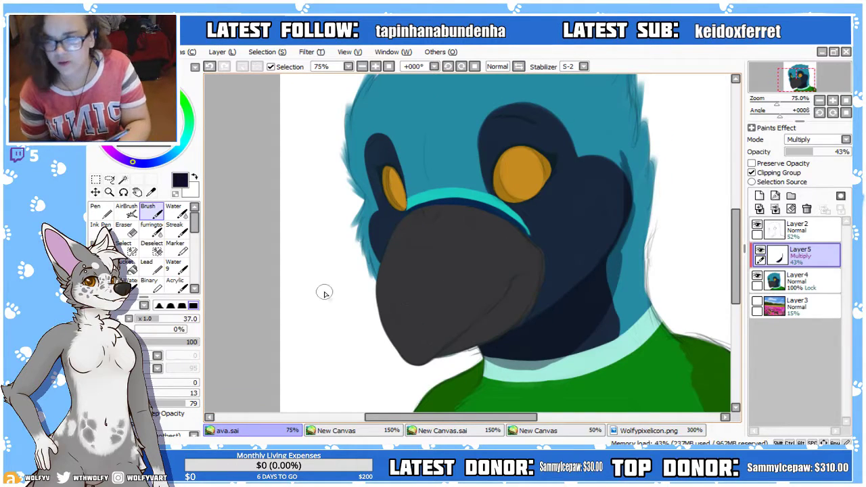
# Shade the small navy patch beside the beak below the narrow eye, along its outer feather edge and the beak's edge
pyautogui.click(389, 67)
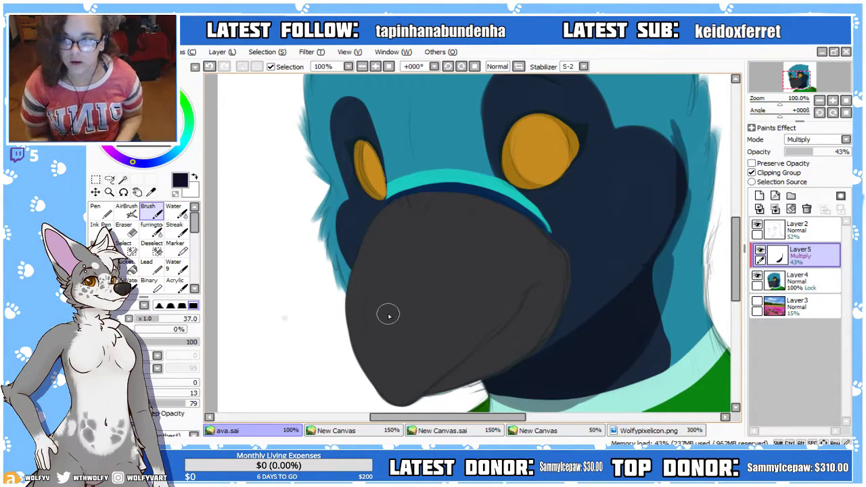
pyautogui.click(375, 66)
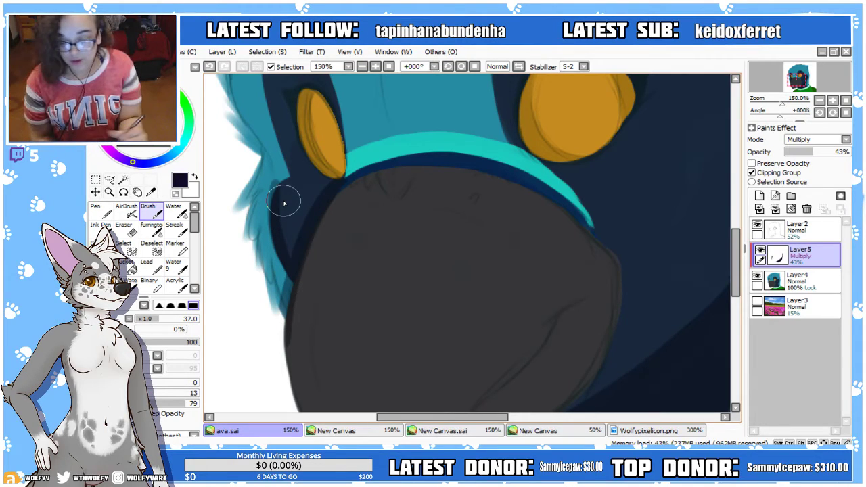
pyautogui.scroll(3, 716, 302)
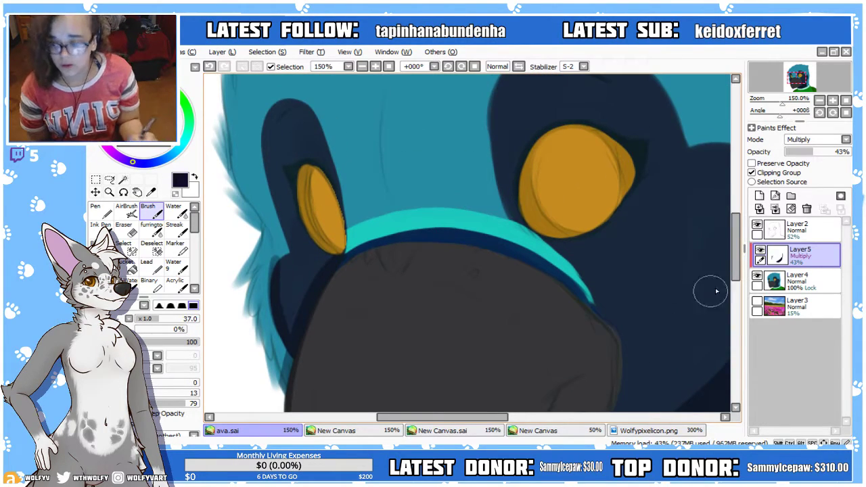
pyautogui.scroll(3, 737, 281)
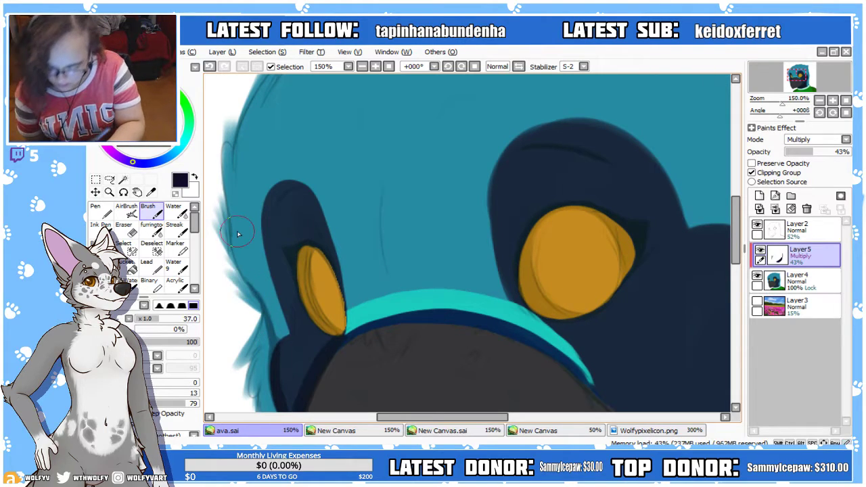
pyautogui.scroll(-3, 715, 270)
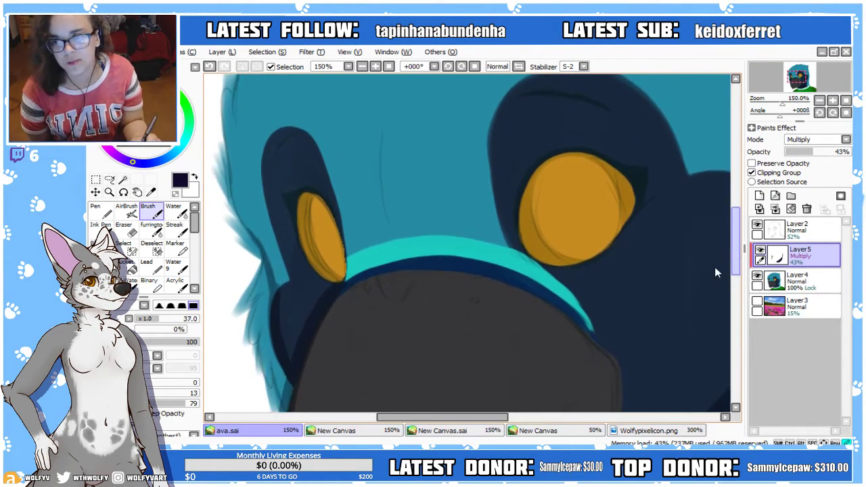
pyautogui.moveTo(715, 275)
pyautogui.mouseDown()
pyautogui.moveTo(727, 261)
pyautogui.moveTo(719, 283)
pyautogui.moveTo(732, 277)
pyautogui.mouseUp()
# Set the Brush to size 21 and shade the narrow eye along its beak-side edge
pyautogui.click(507, 68)
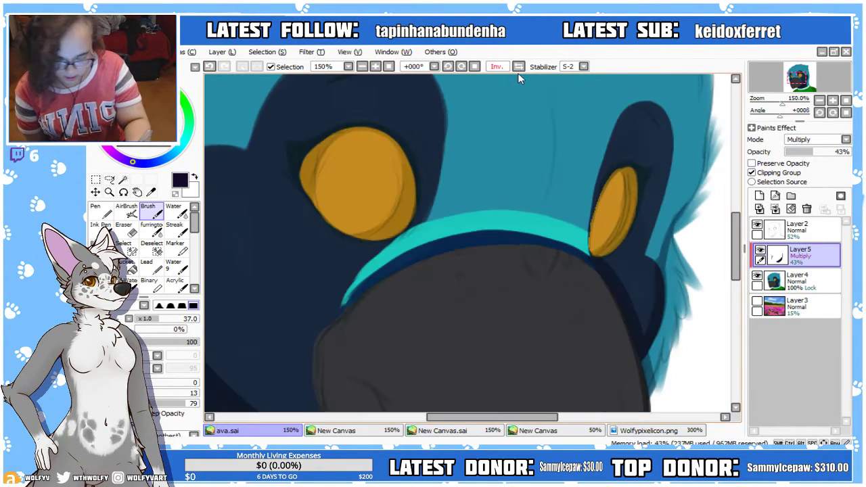
pyautogui.moveTo(149, 321); pyautogui.dragTo(150, 320)
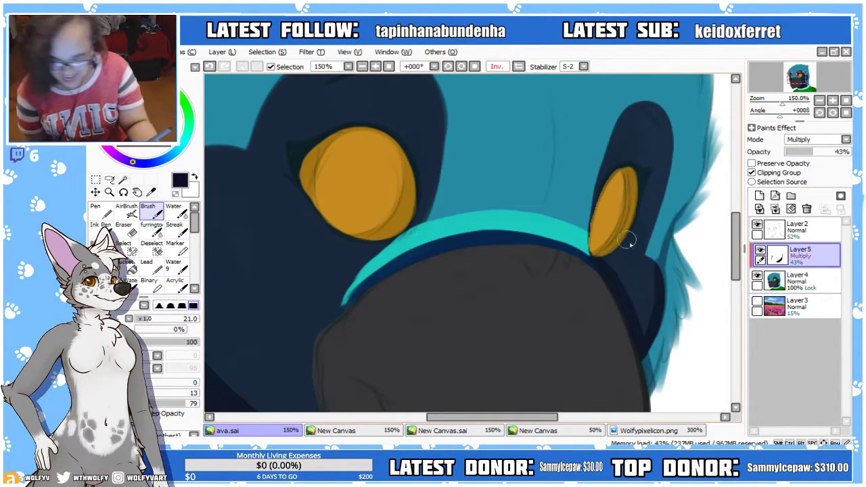
pyautogui.moveTo(608, 191); pyautogui.dragTo(590, 235)
pyautogui.moveTo(607, 187)
pyautogui.mouseDown()
pyautogui.moveTo(596, 219)
pyautogui.moveTo(604, 265)
pyautogui.mouseUp()
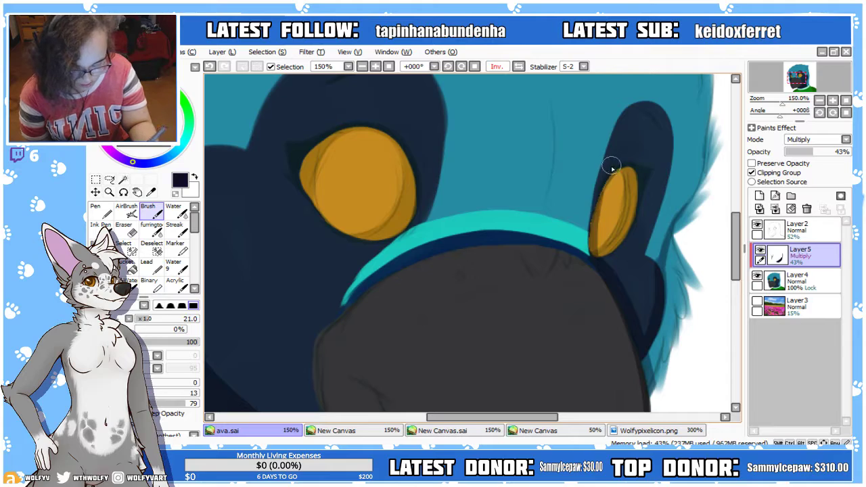
pyautogui.moveTo(592, 245)
pyautogui.mouseDown()
pyautogui.moveTo(630, 137)
pyautogui.moveTo(589, 268)
pyautogui.moveTo(641, 123)
pyautogui.mouseUp()
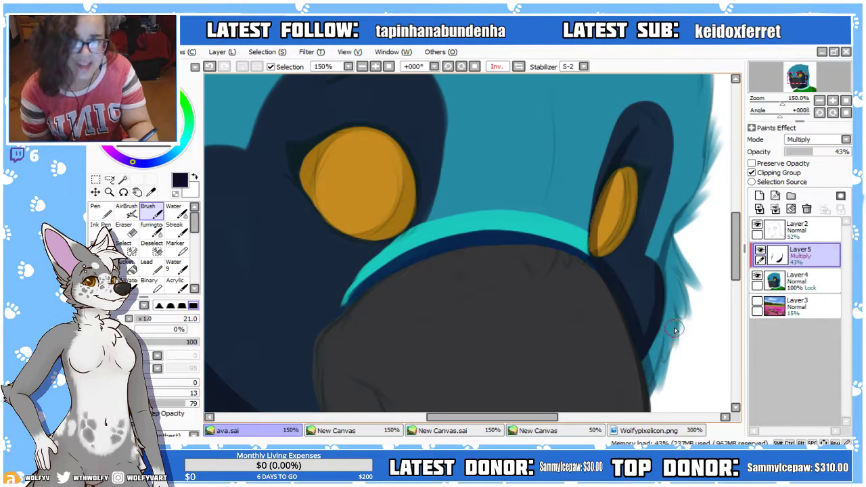
# Paint the dark mouth line across the beak, from its rear corner towards the tip, with the Brush at size 21
pyautogui.moveTo(737, 233); pyautogui.dragTo(725, 264)
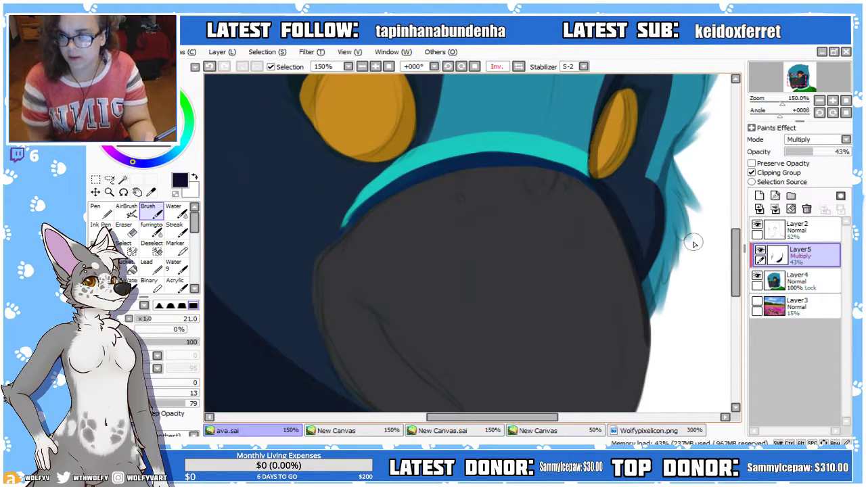
pyautogui.press('h')
pyautogui.moveTo(736, 248); pyautogui.dragTo(733, 284)
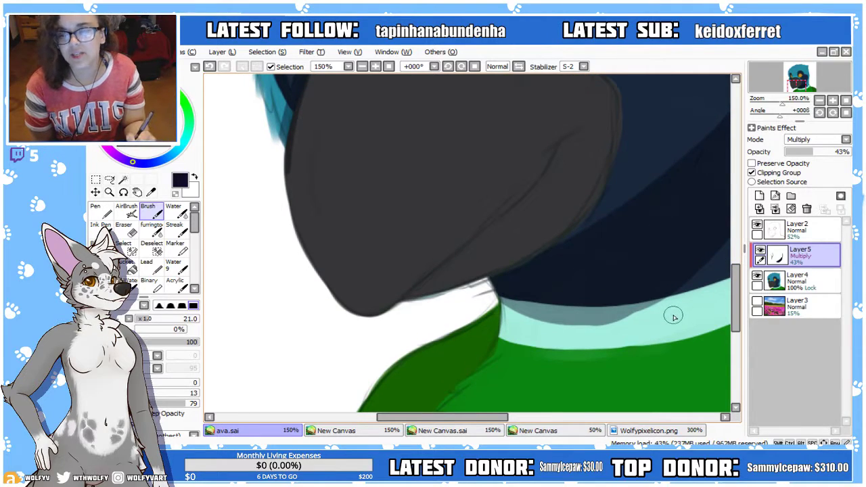
pyautogui.press('h')
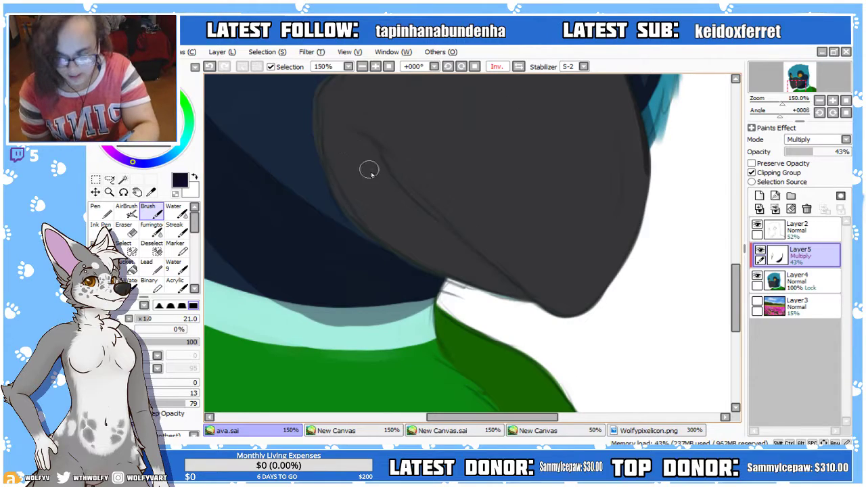
pyautogui.moveTo(350, 129); pyautogui.dragTo(389, 165)
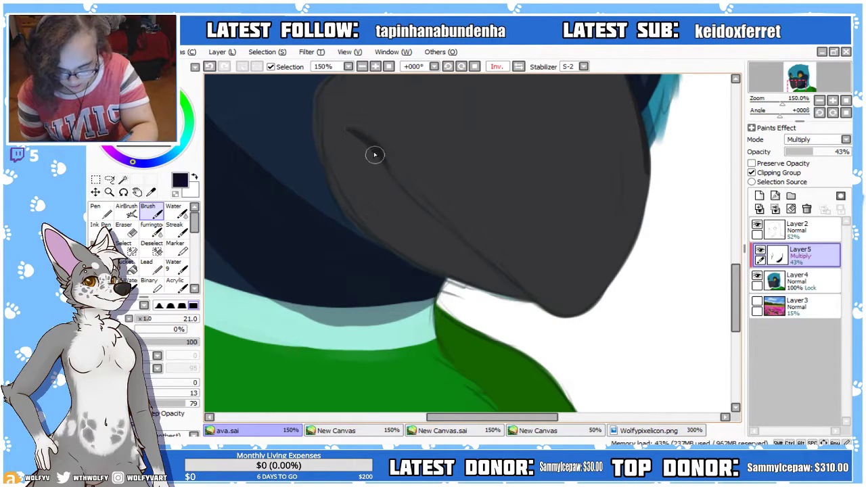
pyautogui.moveTo(399, 188)
pyautogui.mouseDown()
pyautogui.moveTo(483, 255)
pyautogui.moveTo(502, 291)
pyautogui.mouseUp()
pyautogui.moveTo(418, 208); pyautogui.dragTo(512, 284)
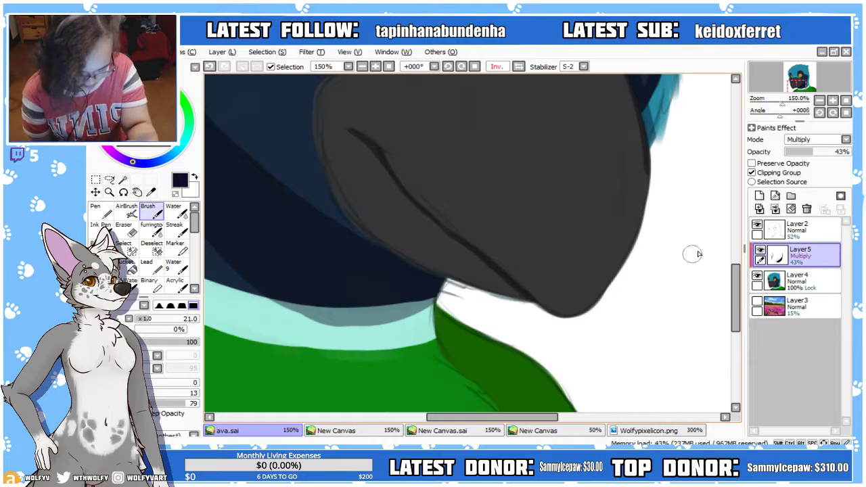
# Hide the sketch on Layer2 and make Layer5 the active layer again
pyautogui.click(759, 230)
pyautogui.click(757, 225)
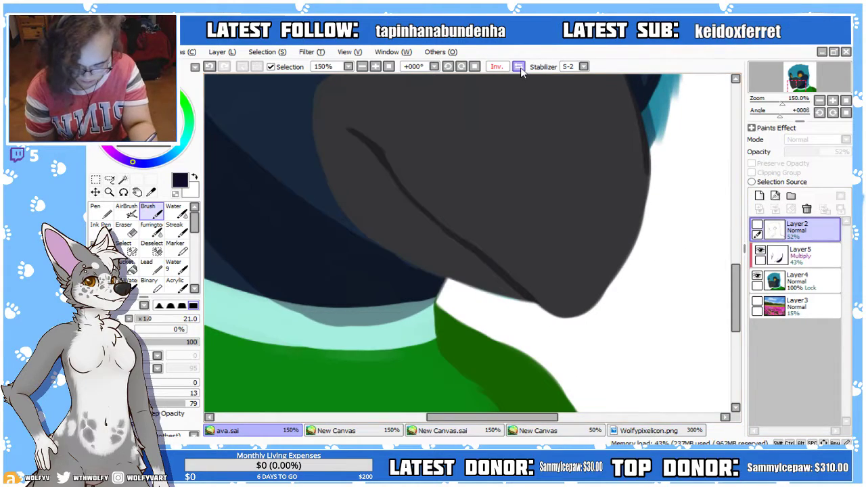
pyautogui.press('h')
pyautogui.click(791, 257)
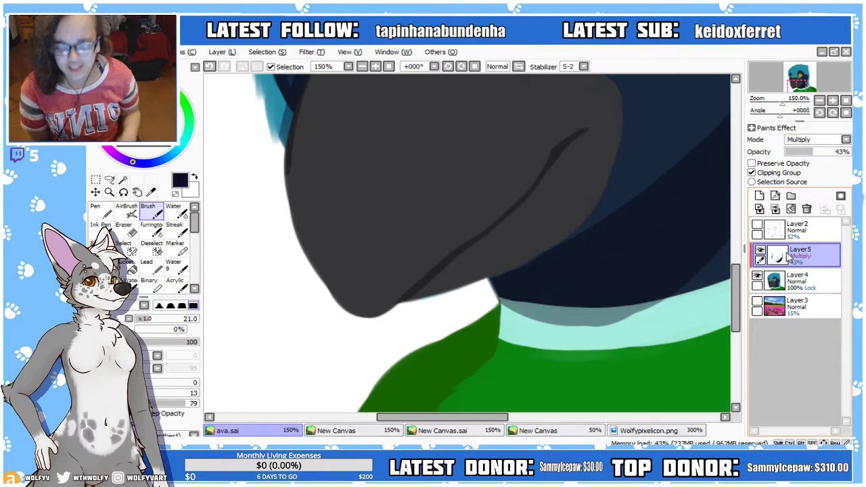
# Shade the beak's outer front edge down to its tip with the size 21 Brush, and show the sketch on Layer2
pyautogui.moveTo(288, 157)
pyautogui.mouseDown()
pyautogui.moveTo(333, 302)
pyautogui.moveTo(300, 237)
pyautogui.moveTo(286, 155)
pyautogui.moveTo(361, 330)
pyautogui.mouseUp()
pyautogui.moveTo(296, 231)
pyautogui.mouseDown()
pyautogui.moveTo(366, 325)
pyautogui.moveTo(300, 219)
pyautogui.moveTo(314, 268)
pyautogui.moveTo(379, 313)
pyautogui.mouseUp()
pyautogui.click(362, 67)
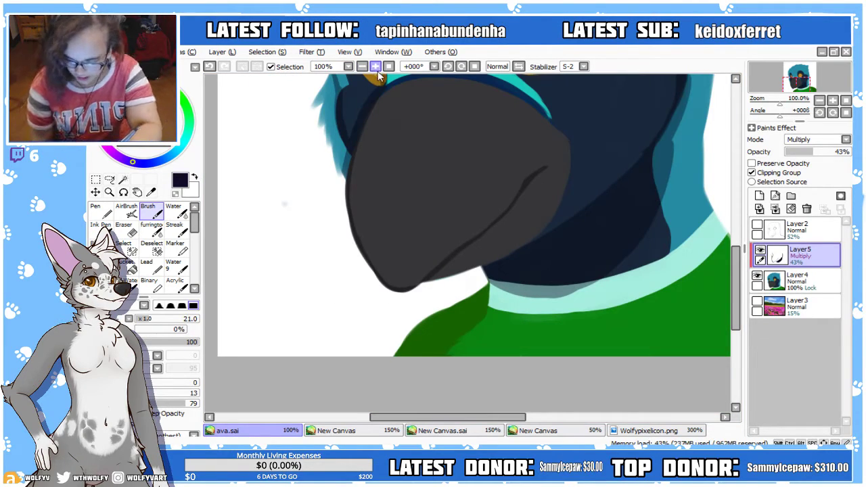
pyautogui.click(375, 66)
pyautogui.moveTo(736, 291); pyautogui.dragTo(736, 277)
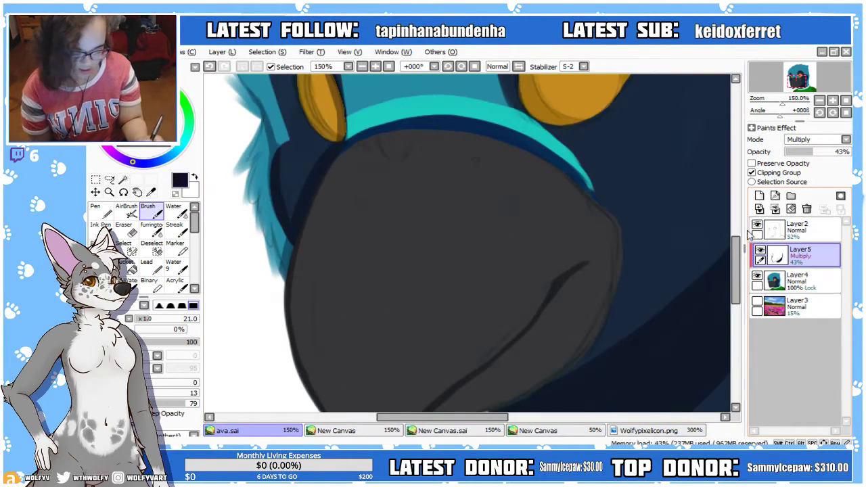
# Mirror the canvas view and thicken the dark mouth line across the beak towards its tip
pyautogui.scroll(-1, 673, 232)
pyautogui.scroll(-2, 729, 291)
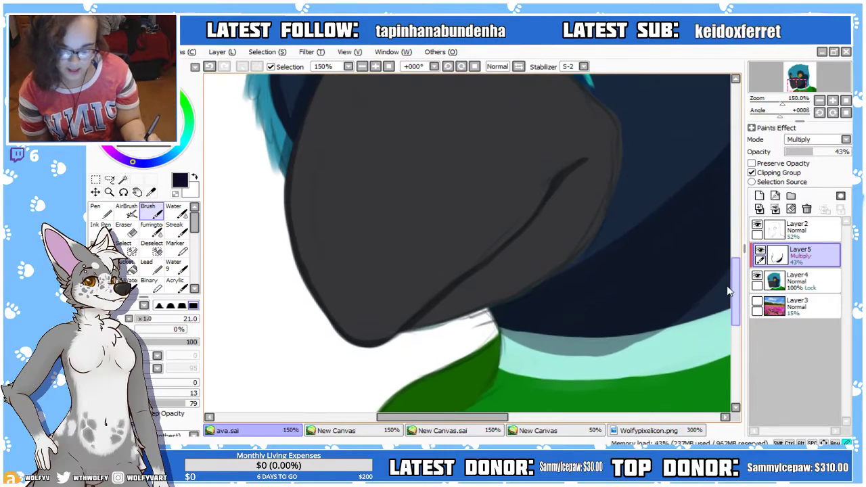
pyautogui.scroll(3, 728, 291)
pyautogui.moveTo(748, 233); pyautogui.dragTo(775, 196)
pyautogui.click(362, 67)
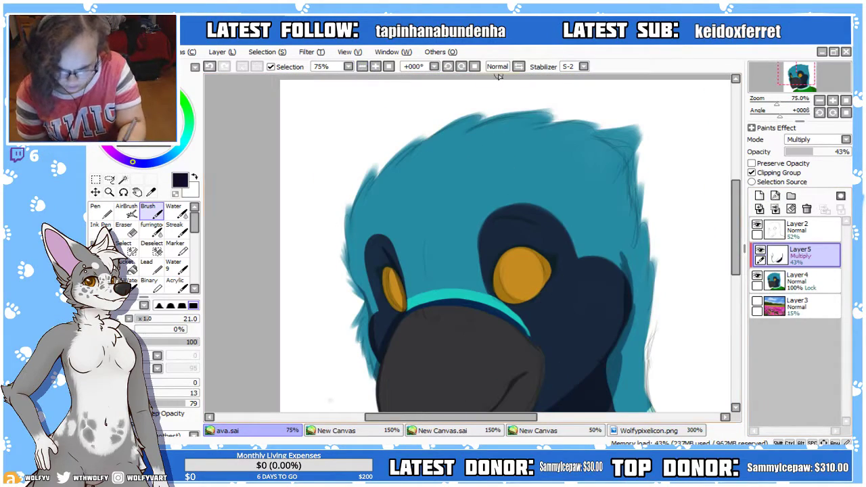
pyautogui.click(518, 67)
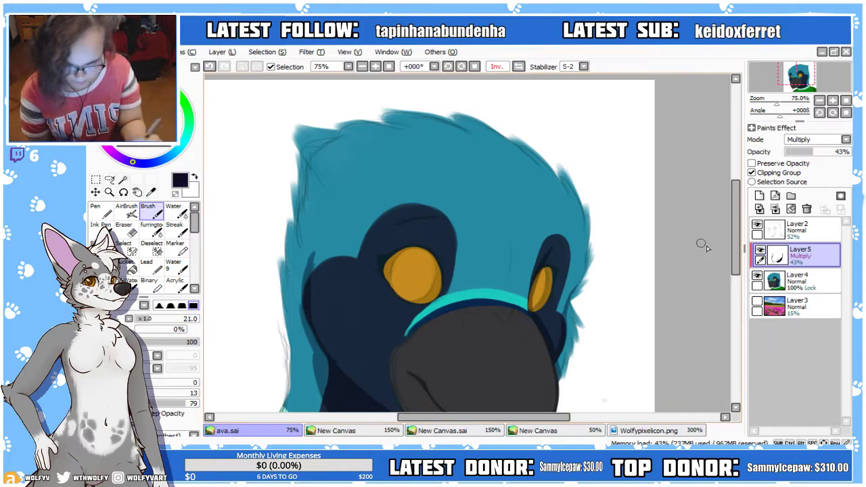
pyautogui.moveTo(734, 254); pyautogui.dragTo(723, 268)
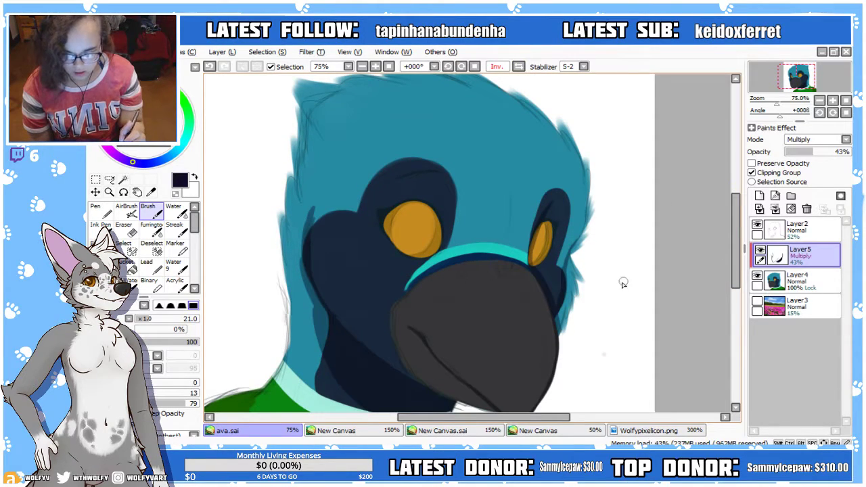
pyautogui.scroll(-3, 615, 286)
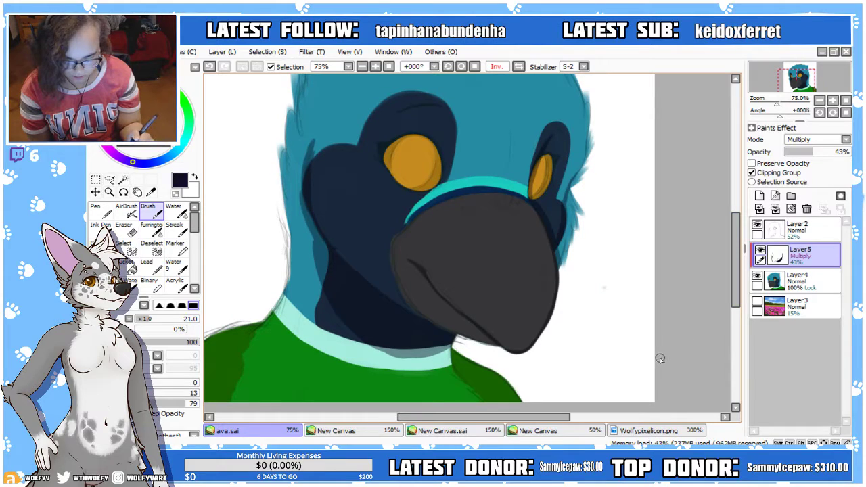
pyautogui.click(375, 66)
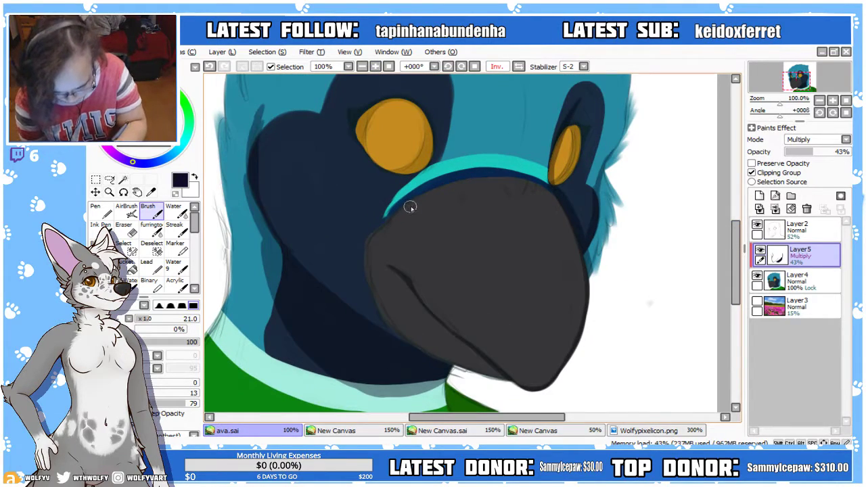
pyautogui.moveTo(411, 282)
pyautogui.mouseDown()
pyautogui.moveTo(442, 320)
pyautogui.moveTo(524, 386)
pyautogui.mouseUp()
# Soften the beak's shading along the mouth line with the blending tool at size 29, and hide the Layer2 sketch
pyautogui.click(93, 243)
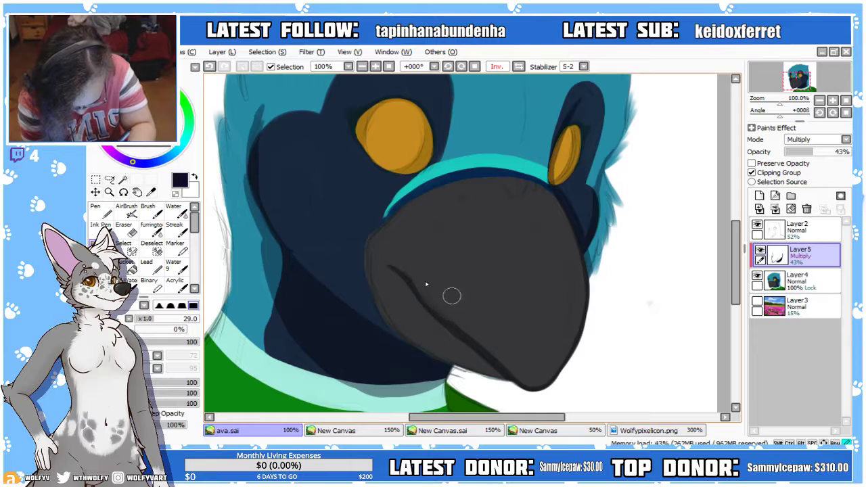
pyautogui.click(757, 223)
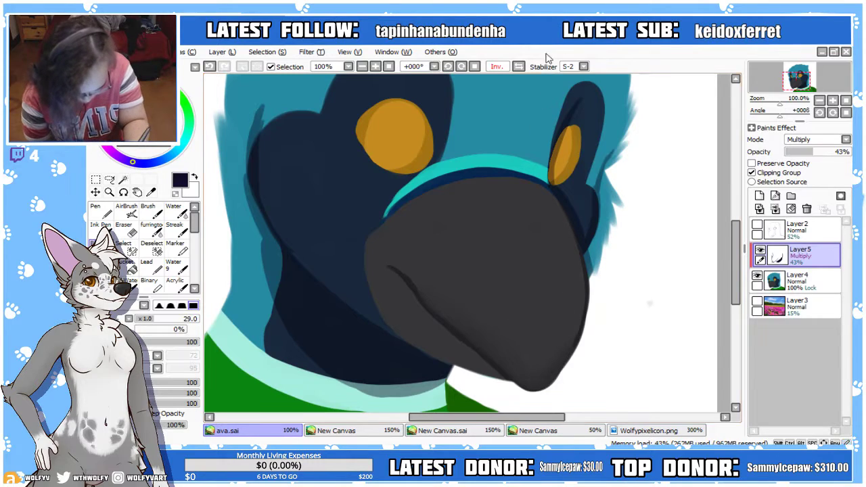
pyautogui.click(518, 66)
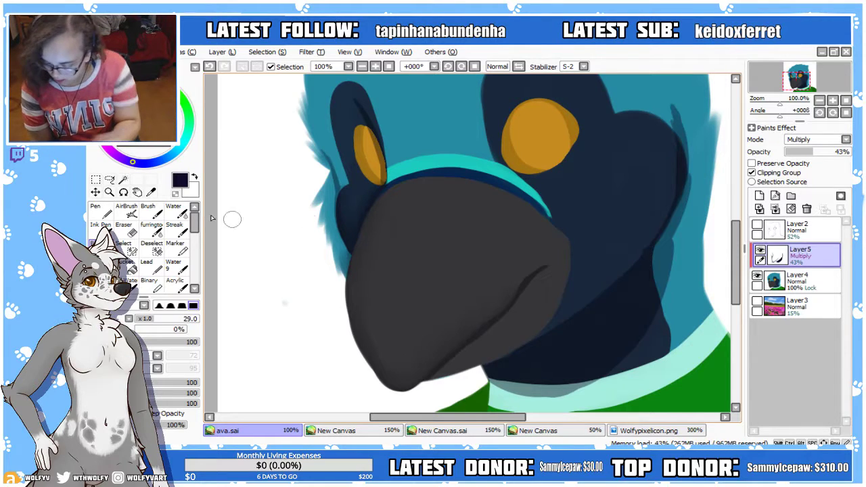
# Set the Brush to size 39 and density 21 and shade the head's feather edge beside the narrow eye
pyautogui.press('b')
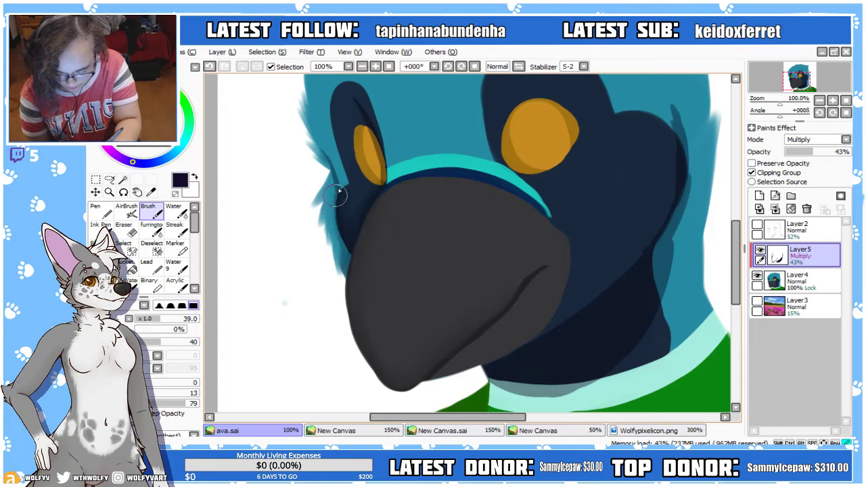
pyautogui.click(152, 341)
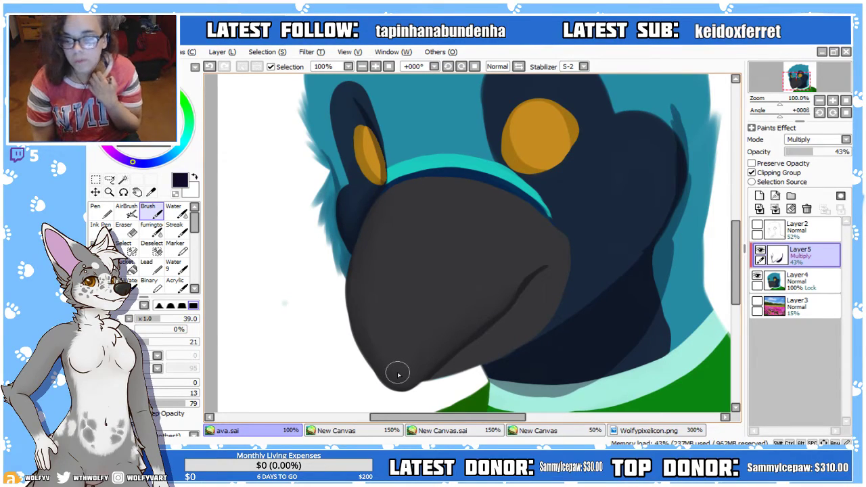
pyautogui.scroll(3, 352, 324)
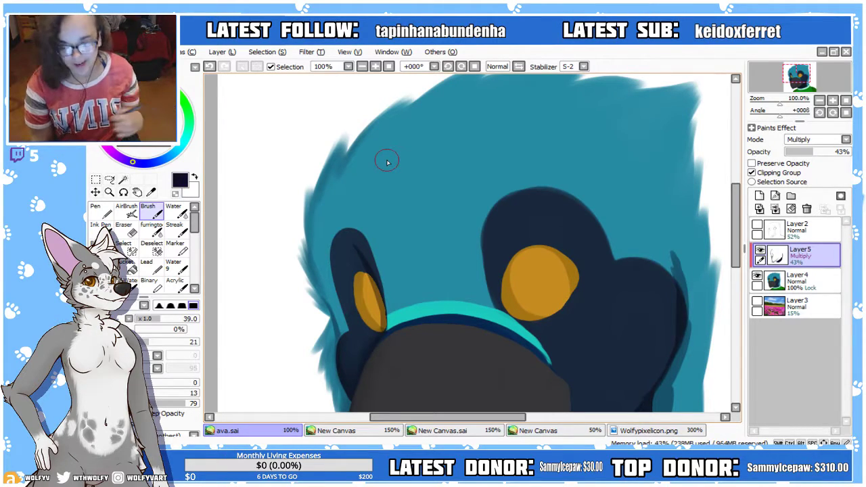
# Shade the feather tufts along the top of the head, from the crest's point towards the forehead
pyautogui.press('h')
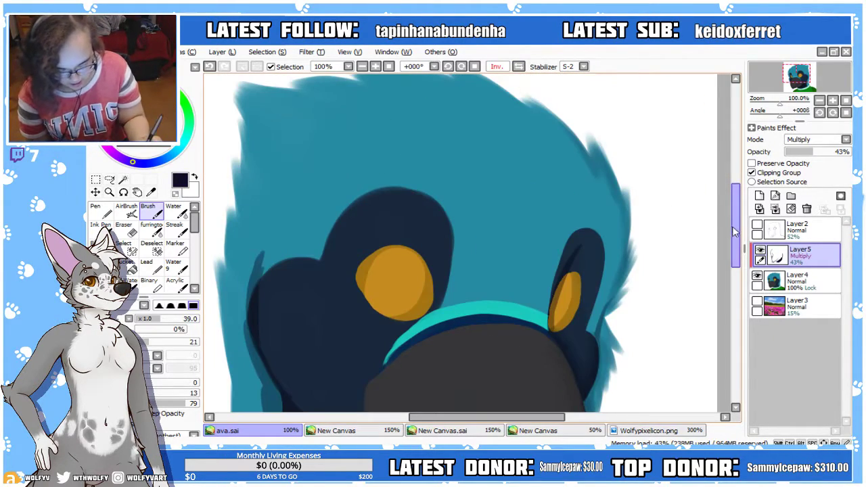
pyautogui.scroll(5, 366, 159)
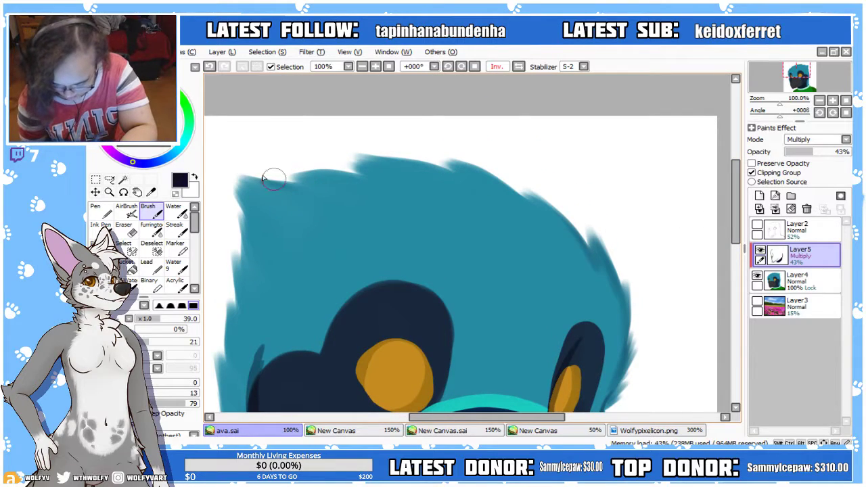
pyautogui.moveTo(239, 167)
pyautogui.mouseDown()
pyautogui.moveTo(299, 199)
pyautogui.moveTo(319, 190)
pyautogui.moveTo(303, 187)
pyautogui.mouseUp()
pyautogui.moveTo(245, 162); pyautogui.dragTo(336, 184)
pyautogui.moveTo(289, 171)
pyautogui.mouseDown()
pyautogui.moveTo(348, 179)
pyautogui.moveTo(292, 183)
pyautogui.moveTo(276, 173)
pyautogui.moveTo(356, 205)
pyautogui.moveTo(317, 172)
pyautogui.moveTo(354, 184)
pyautogui.moveTo(412, 182)
pyautogui.moveTo(324, 164)
pyautogui.moveTo(396, 177)
pyautogui.mouseUp()
pyautogui.moveTo(323, 163)
pyautogui.mouseDown()
pyautogui.moveTo(384, 181)
pyautogui.moveTo(397, 176)
pyautogui.moveTo(339, 159)
pyautogui.moveTo(468, 186)
pyautogui.moveTo(349, 156)
pyautogui.moveTo(477, 195)
pyautogui.mouseUp()
pyautogui.moveTo(449, 165); pyautogui.dragTo(503, 195)
pyautogui.moveTo(447, 147); pyautogui.dragTo(472, 168)
pyautogui.moveTo(478, 168)
pyautogui.mouseDown()
pyautogui.moveTo(539, 218)
pyautogui.moveTo(566, 227)
pyautogui.mouseUp()
pyautogui.click(517, 67)
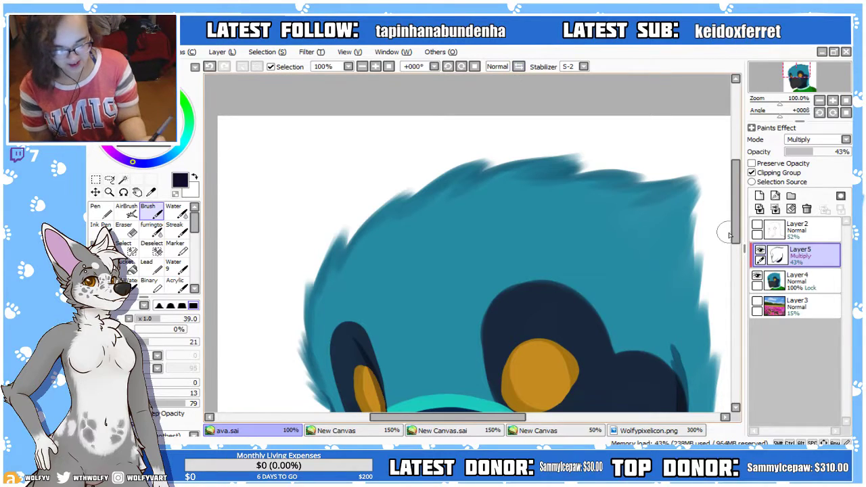
# Set the Brush to size 60 and density 14 and paint broad soft shading over the forehead above the narrow eye
pyautogui.scroll(-1, 730, 235)
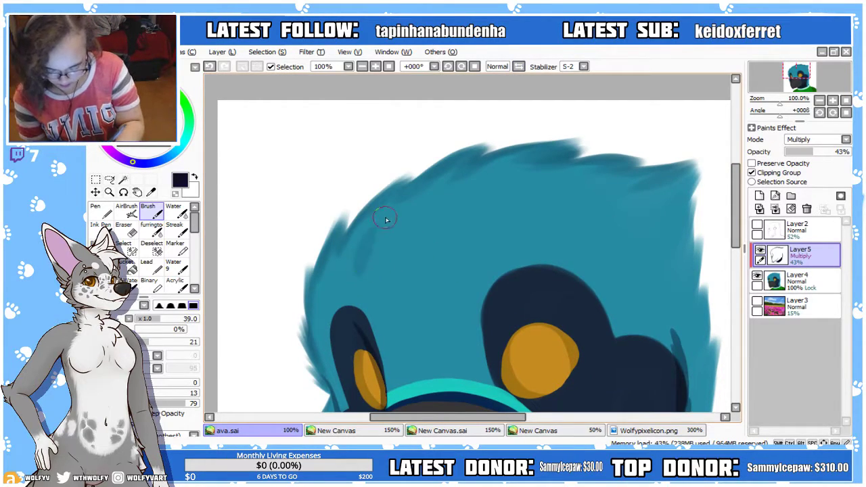
pyautogui.click(172, 320)
pyautogui.click(144, 344)
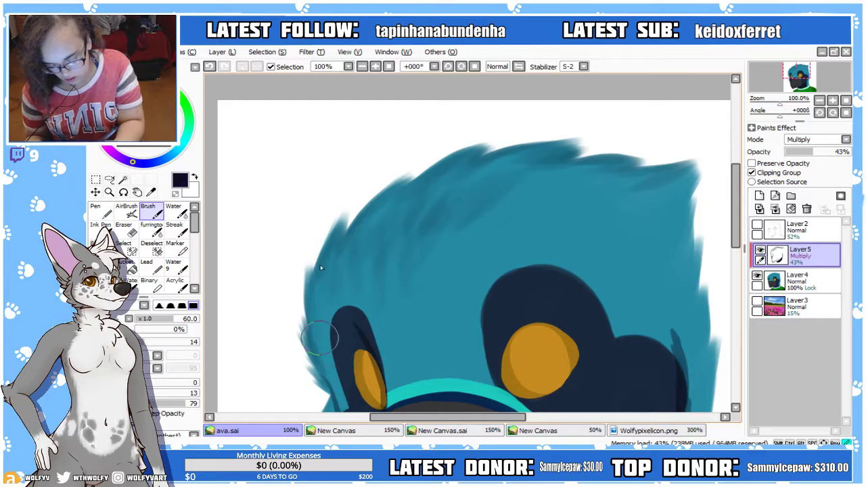
pyautogui.click(362, 67)
pyautogui.click(362, 67)
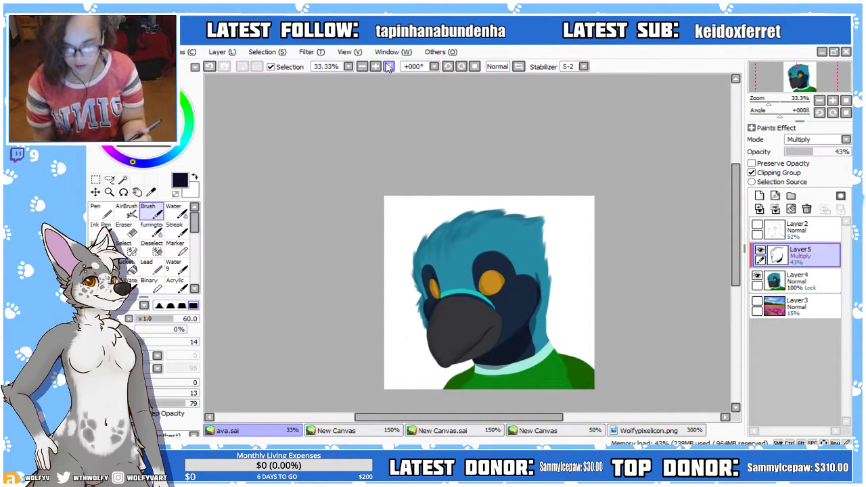
pyautogui.click(376, 66)
pyautogui.click(375, 67)
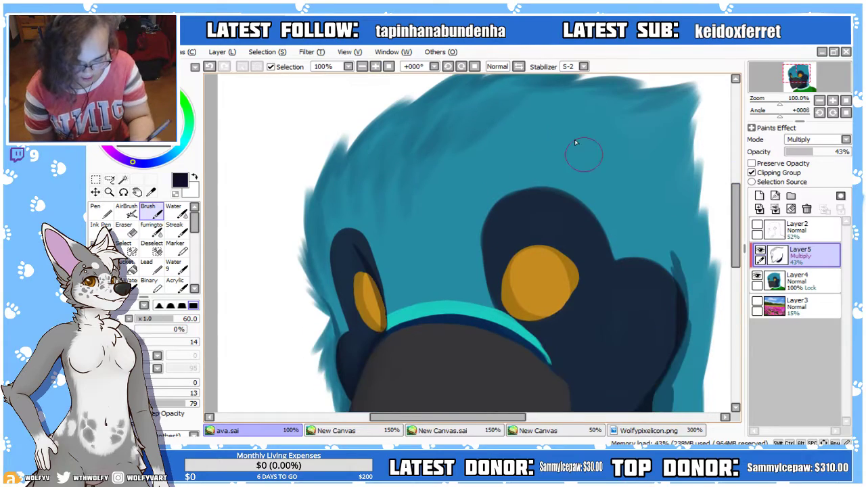
# Shade the back edge of the head's feathers below the crest's point
pyautogui.press('h')
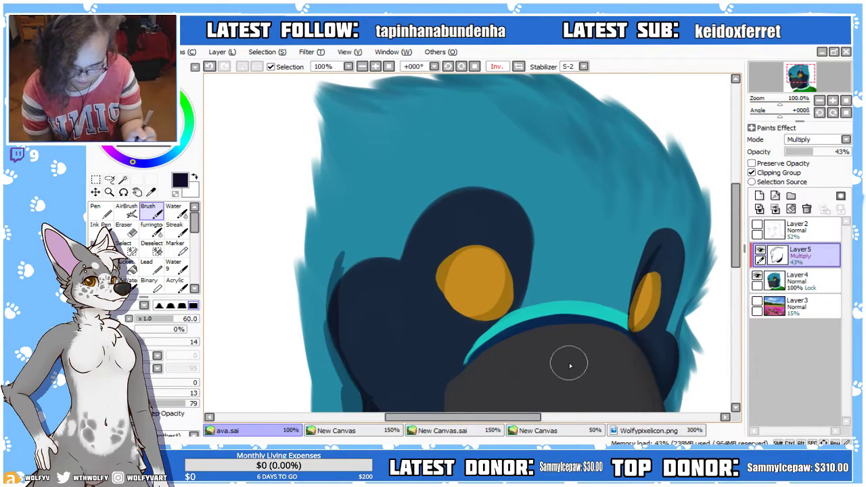
pyautogui.scroll(1, 572, 386)
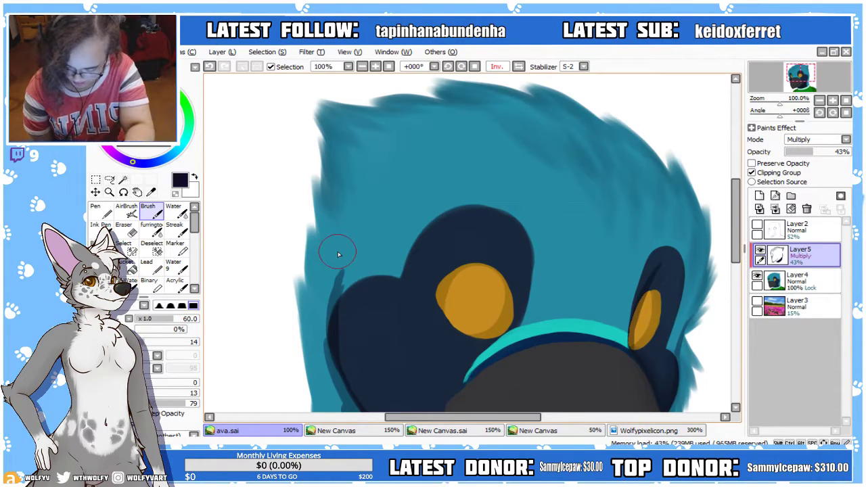
pyautogui.moveTo(735, 205); pyautogui.dragTo(736, 215)
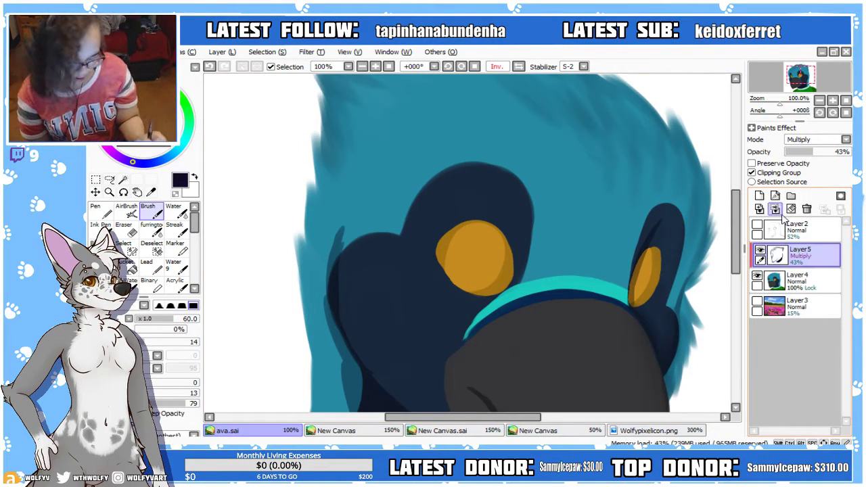
# Show the Layer2 sketch, set the Brush to size 56 and density 21, and paint a curved shadow behind the large eye patch
pyautogui.click(757, 225)
pyautogui.click(172, 318)
pyautogui.click(148, 343)
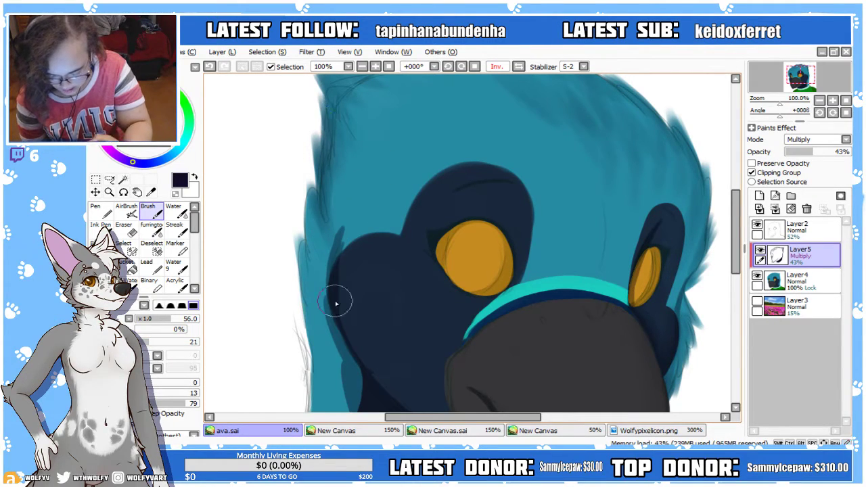
pyautogui.scroll(1, 338, 298)
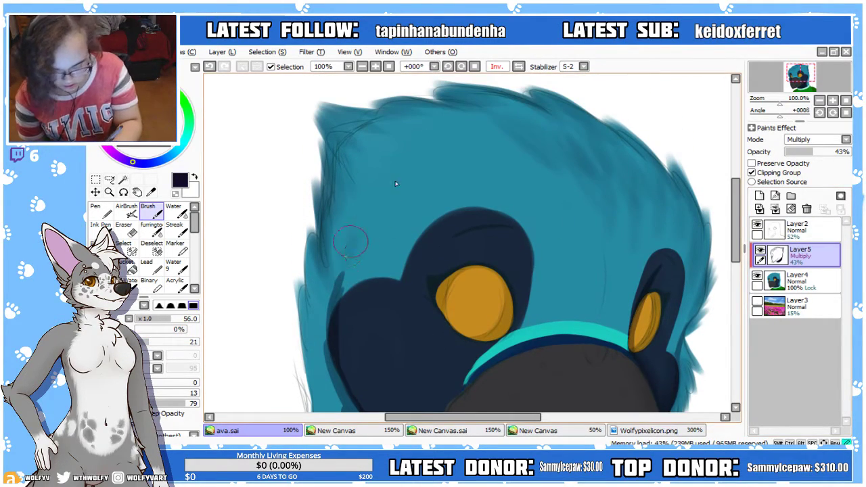
pyautogui.click(498, 66)
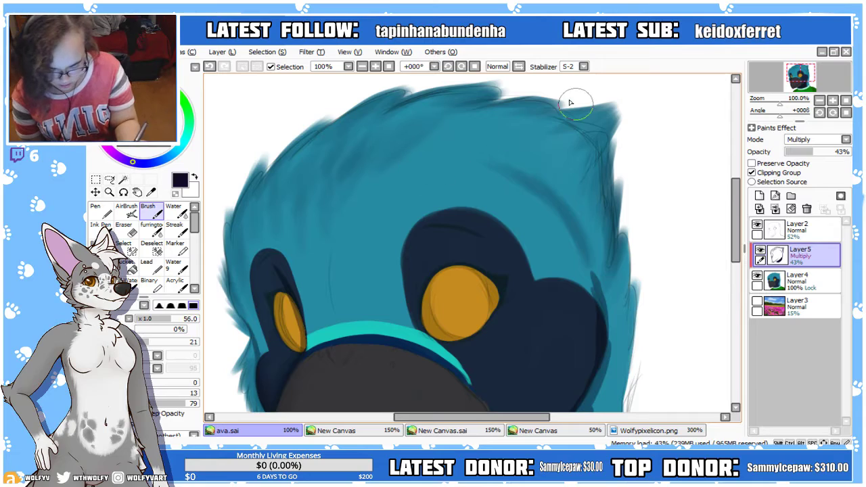
# Set the Brush density to 14 and add soft shading strokes inside the crest near its point
pyautogui.click(519, 67)
pyautogui.click(145, 342)
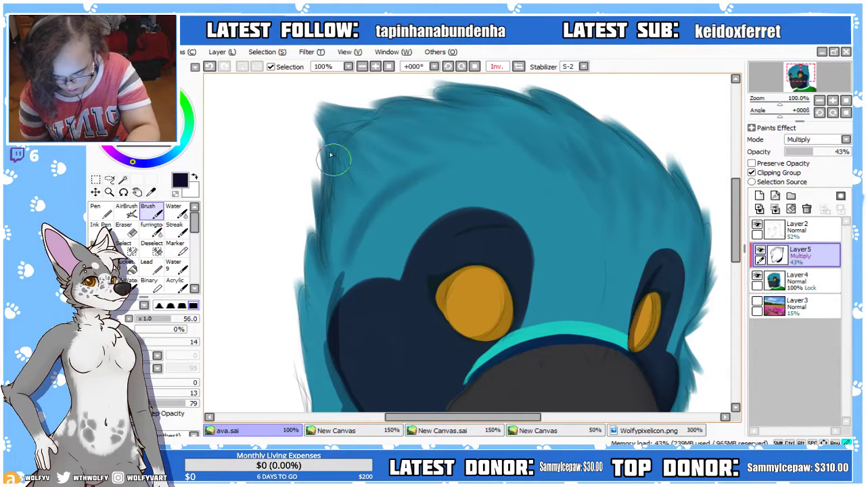
pyautogui.hotkey('ctrl', '-')
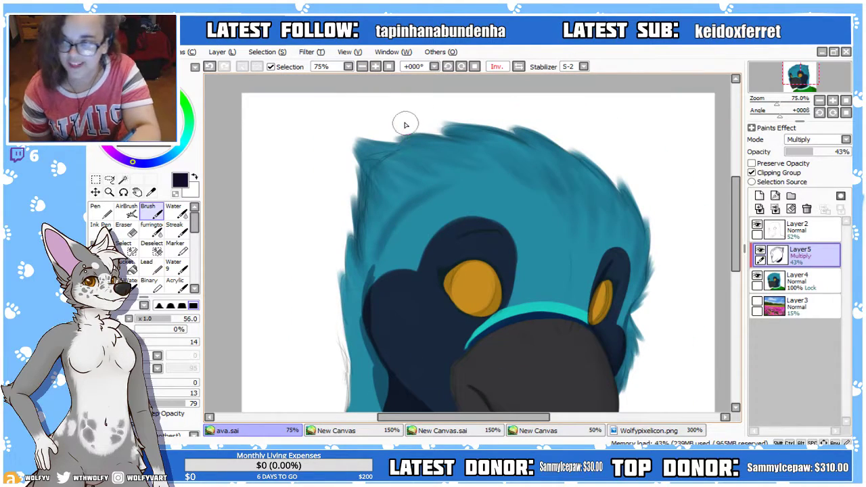
pyautogui.click(389, 66)
pyautogui.click(377, 67)
# Hide the Layer2 sketch and soften the head's feather shading with the blending tool at size 20
pyautogui.click(757, 225)
pyautogui.moveTo(737, 227); pyautogui.dragTo(737, 206)
pyautogui.click(100, 248)
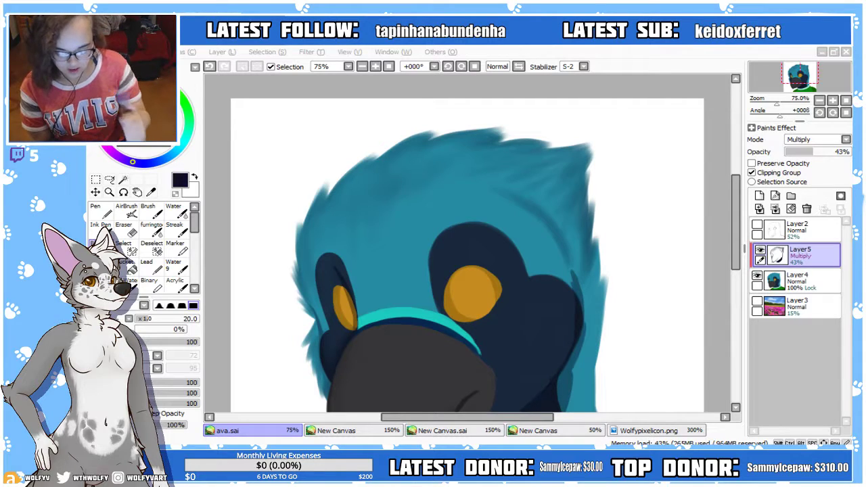
pyautogui.click(517, 68)
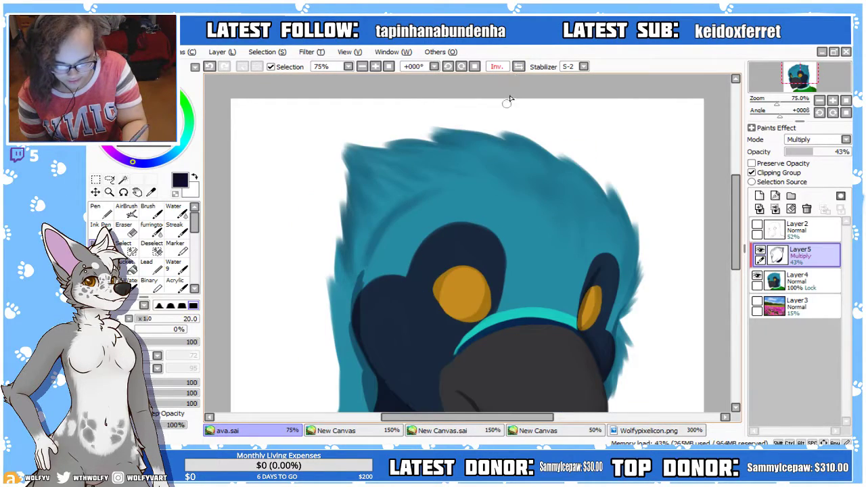
pyautogui.click(517, 68)
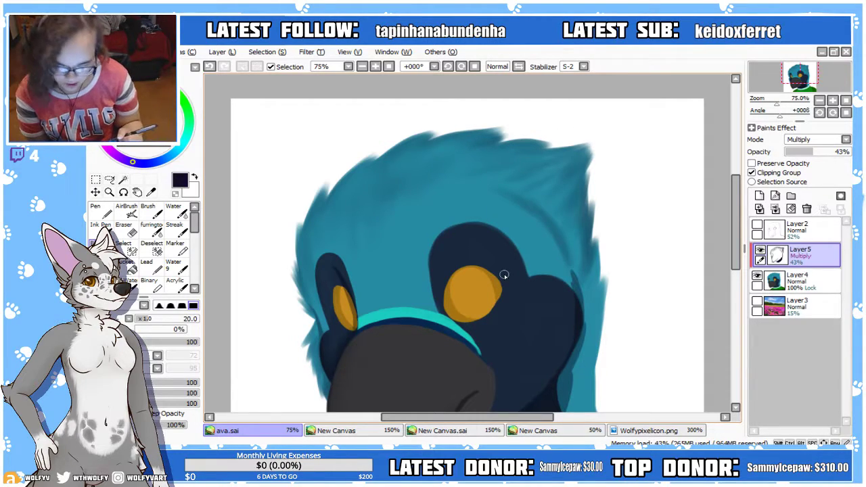
# Examine the softened head and crest shading in mirrored, rotated and close-up views
pyautogui.press('h')
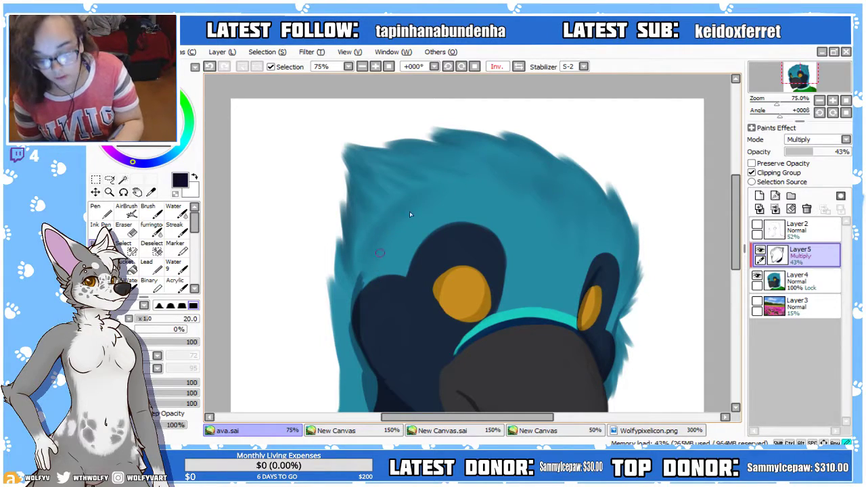
pyautogui.click(517, 65)
pyautogui.moveTo(528, 417); pyautogui.dragTo(519, 397)
pyautogui.click(447, 67)
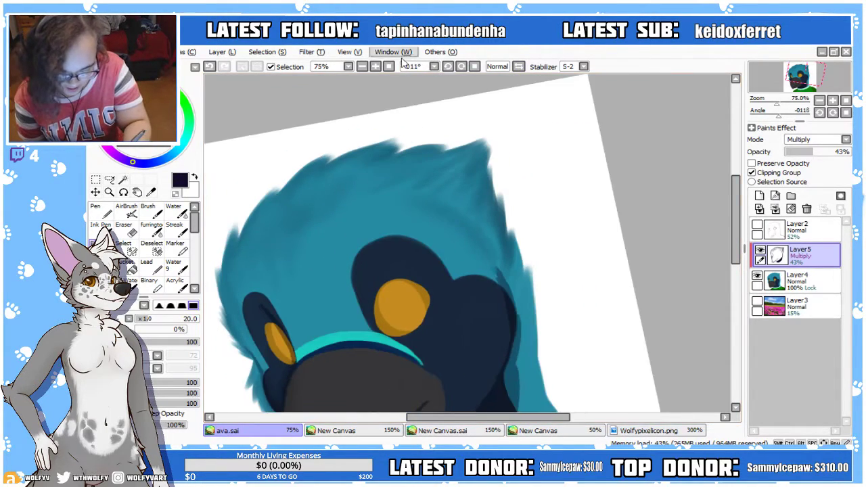
pyautogui.click(375, 66)
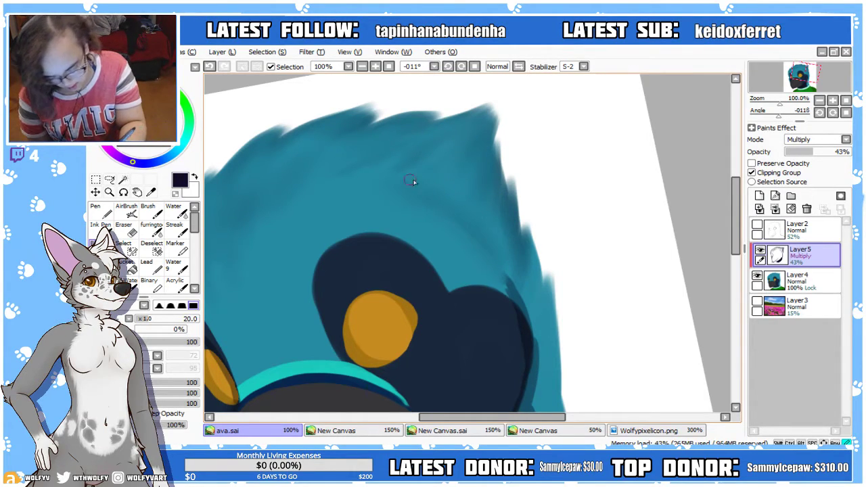
pyautogui.click(388, 67)
pyautogui.click(387, 67)
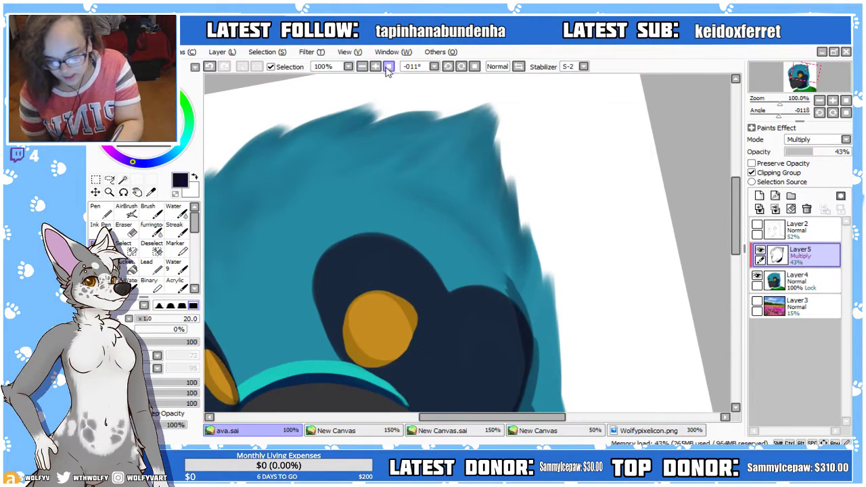
pyautogui.click(361, 66)
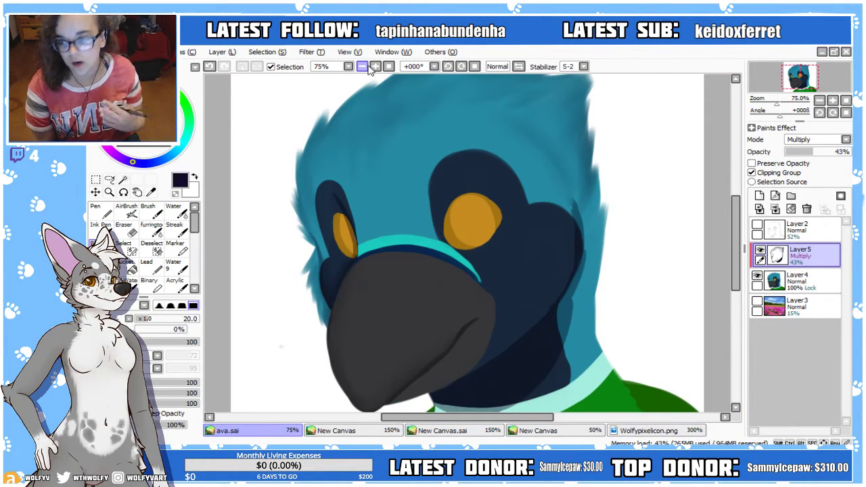
pyautogui.moveTo(738, 262); pyautogui.dragTo(738, 257)
pyautogui.scroll(-2, 730, 263)
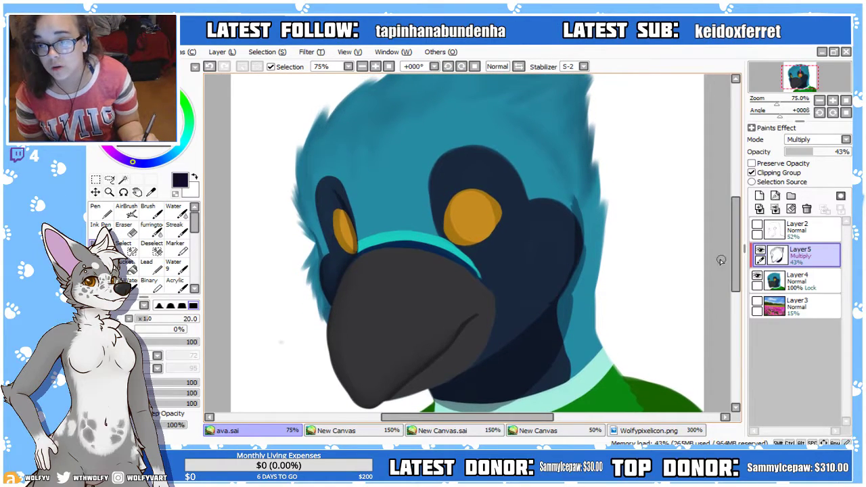
pyautogui.click(496, 67)
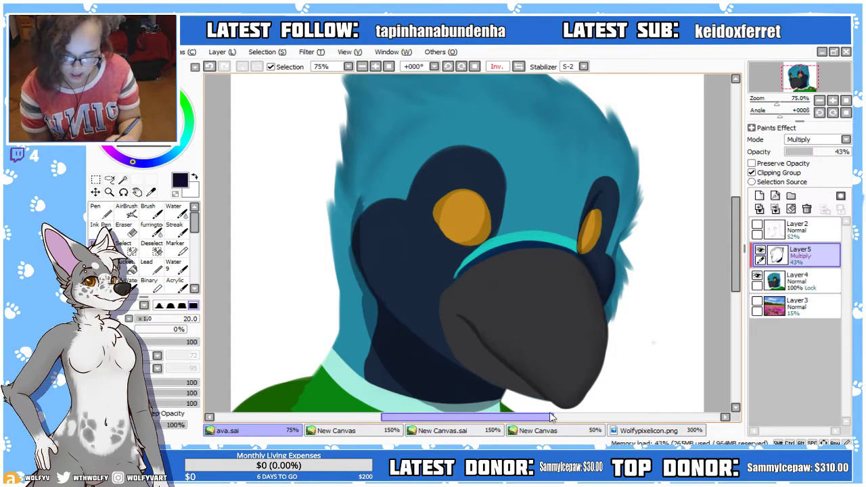
# Set the blending tool to size 38 and soften the hard shadow edges across the dark cheek, neck feathers and collar
pyautogui.moveTo(549, 416); pyautogui.dragTo(531, 417)
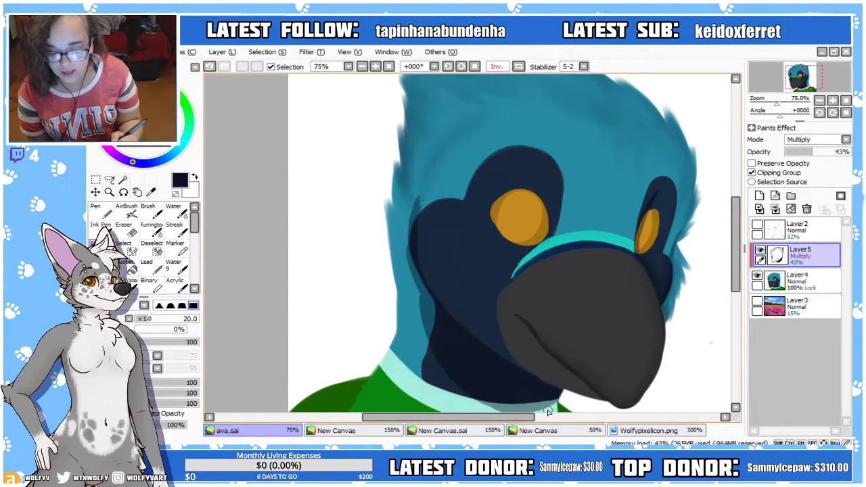
pyautogui.click(375, 66)
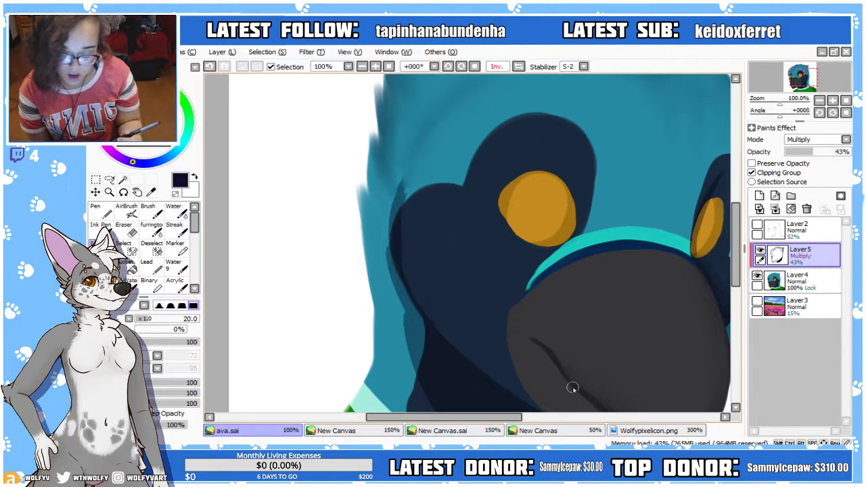
pyautogui.moveTo(147, 319); pyautogui.dragTo(159, 320)
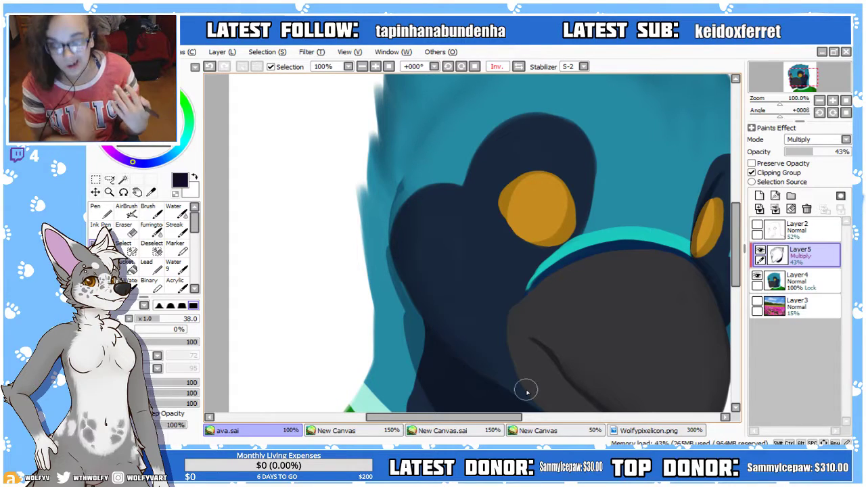
pyautogui.moveTo(527, 391); pyautogui.dragTo(529, 257)
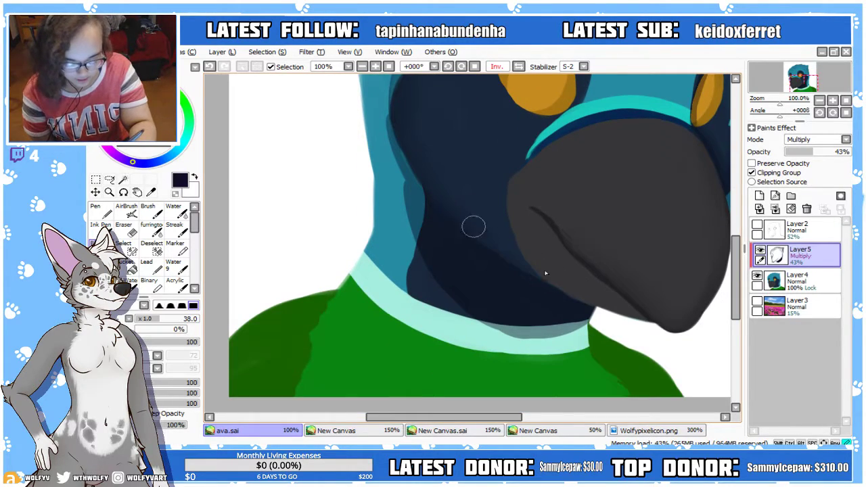
pyautogui.moveTo(439, 191); pyautogui.dragTo(579, 288)
pyautogui.moveTo(428, 173)
pyautogui.mouseDown()
pyautogui.moveTo(512, 259)
pyautogui.moveTo(462, 302)
pyautogui.mouseUp()
pyautogui.moveTo(402, 187)
pyautogui.mouseDown()
pyautogui.moveTo(488, 330)
pyautogui.moveTo(397, 190)
pyautogui.moveTo(562, 337)
pyautogui.moveTo(428, 269)
pyautogui.moveTo(603, 328)
pyautogui.moveTo(511, 325)
pyautogui.moveTo(592, 315)
pyautogui.moveTo(581, 326)
pyautogui.moveTo(506, 327)
pyautogui.moveTo(575, 333)
pyautogui.moveTo(496, 345)
pyautogui.moveTo(549, 359)
pyautogui.moveTo(552, 369)
pyautogui.moveTo(531, 311)
pyautogui.moveTo(577, 322)
pyautogui.moveTo(489, 321)
pyautogui.moveTo(554, 345)
pyautogui.moveTo(553, 353)
pyautogui.moveTo(489, 331)
pyautogui.moveTo(509, 315)
pyautogui.moveTo(518, 342)
pyautogui.mouseUp()
pyautogui.moveTo(455, 271)
pyautogui.mouseDown()
pyautogui.moveTo(389, 133)
pyautogui.moveTo(469, 268)
pyautogui.moveTo(379, 115)
pyautogui.moveTo(478, 267)
pyautogui.moveTo(381, 138)
pyautogui.moveTo(450, 243)
pyautogui.moveTo(379, 112)
pyautogui.moveTo(477, 264)
pyautogui.moveTo(377, 115)
pyautogui.mouseUp()
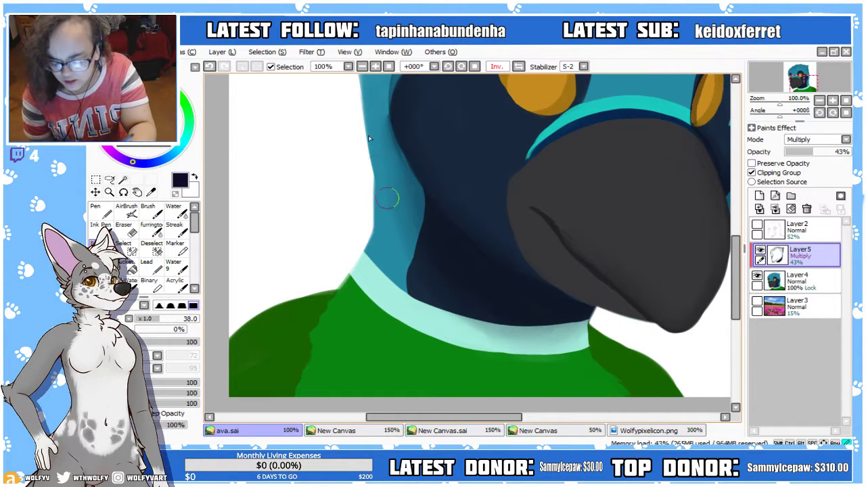
# Blend the remaining shadow edge into the teal feathers behind the rounded cheek patch
pyautogui.click(388, 67)
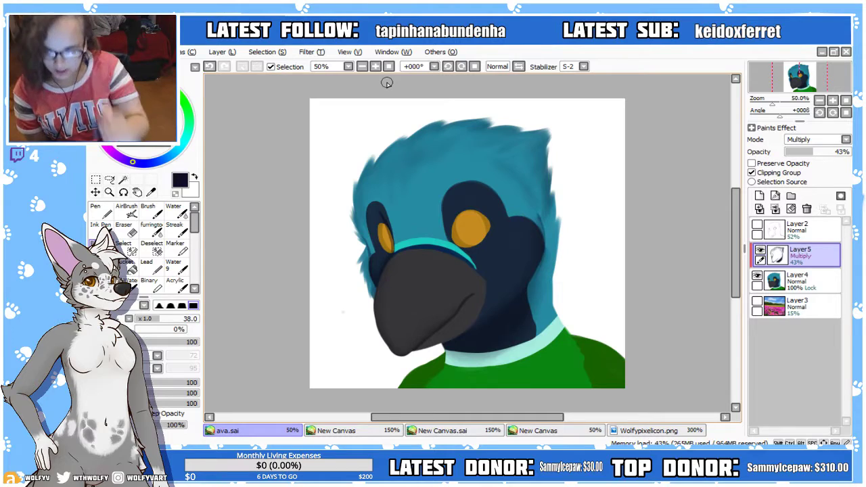
pyautogui.click(364, 66)
pyautogui.press('h')
pyautogui.click(376, 66)
pyautogui.click(375, 66)
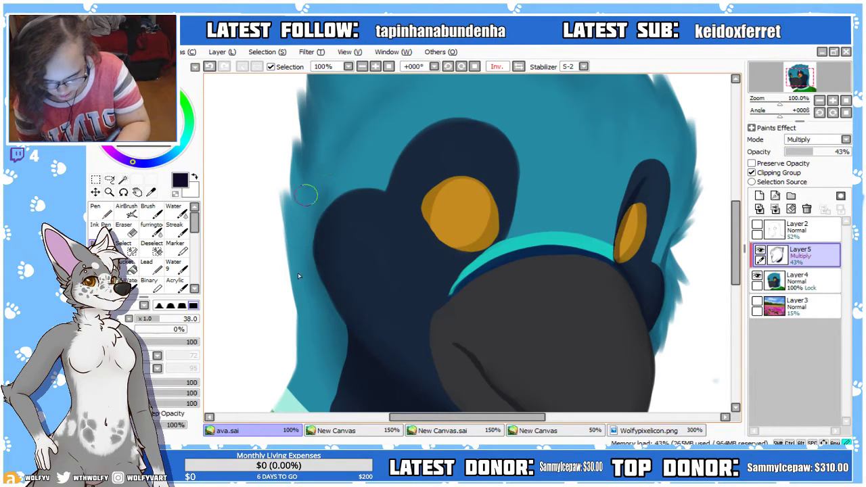
# Use the AirBrush at size 26 and density 11 to shade softly around the beak's base and rear edge
pyautogui.click(126, 210)
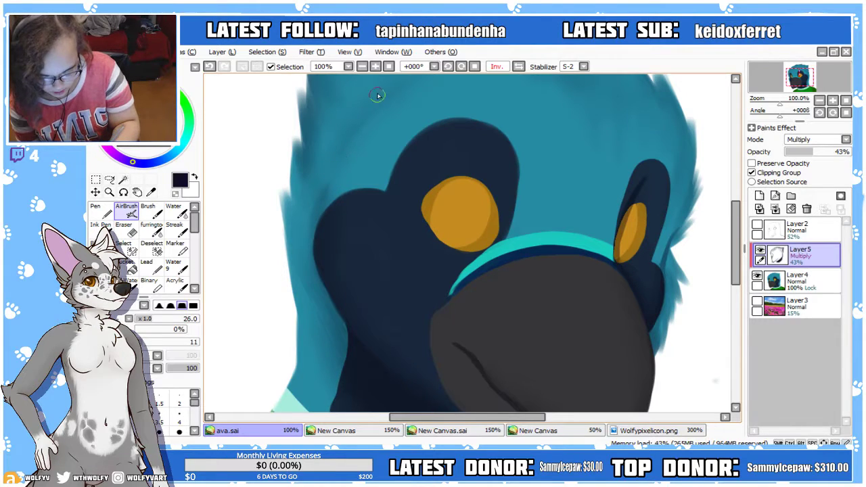
pyautogui.click(363, 66)
pyautogui.click(362, 66)
pyautogui.click(375, 66)
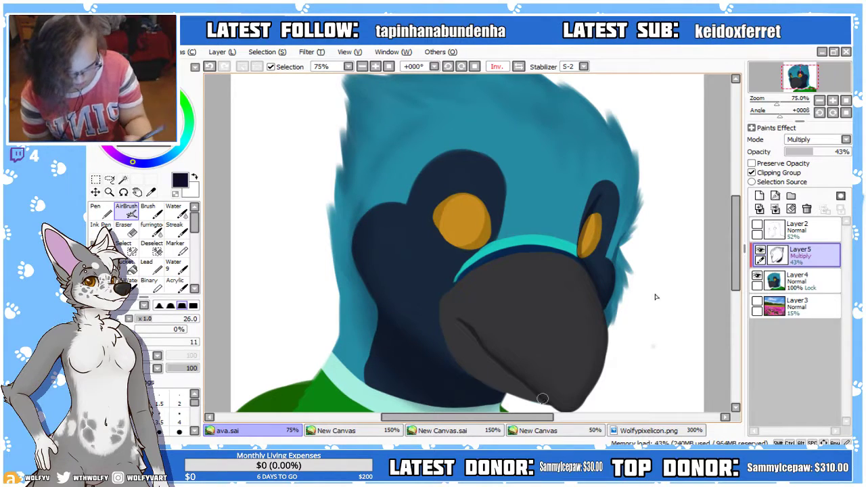
pyautogui.moveTo(738, 278)
pyautogui.mouseDown()
pyautogui.moveTo(718, 289)
pyautogui.moveTo(726, 273)
pyautogui.moveTo(729, 290)
pyautogui.mouseUp()
pyautogui.click(376, 66)
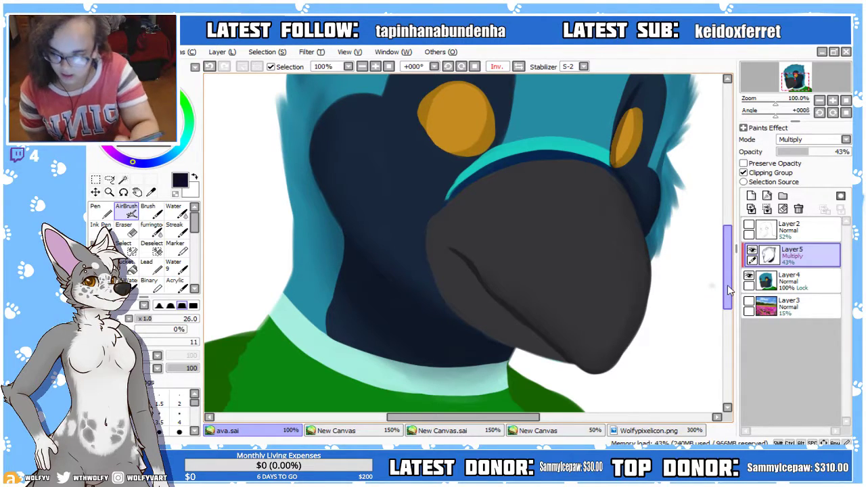
pyautogui.press('h')
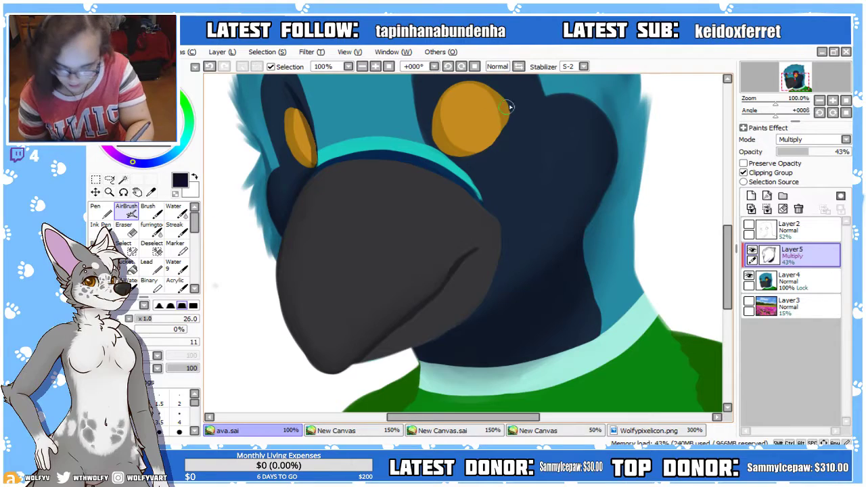
pyautogui.click(518, 67)
pyautogui.click(376, 67)
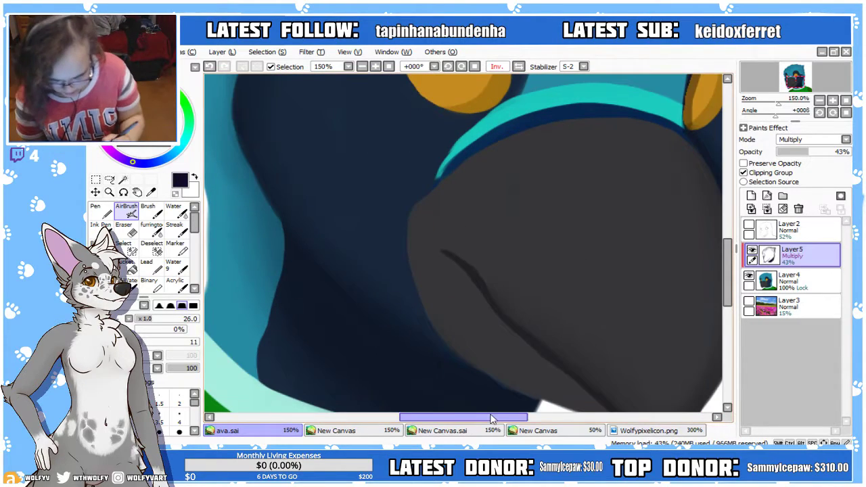
pyautogui.moveTo(491, 420); pyautogui.dragTo(507, 422)
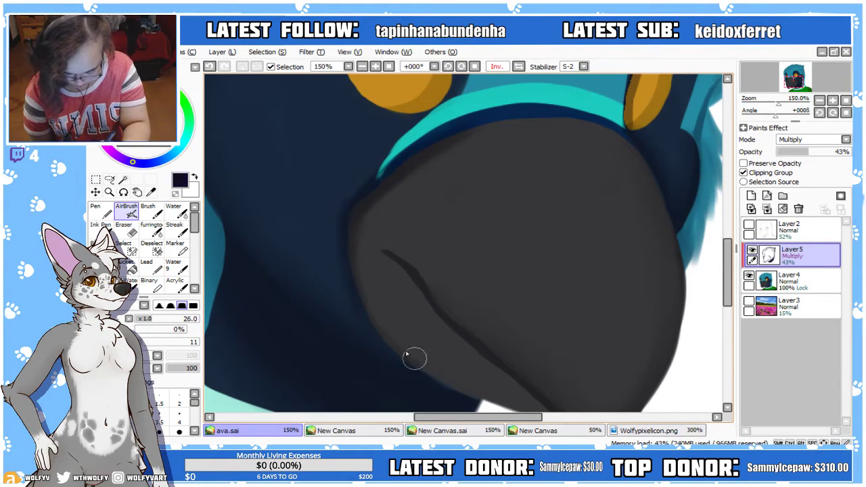
# Set the AirBrush density to 27 and deepen the shading along the beak's rear and lower edges
pyautogui.click(154, 344)
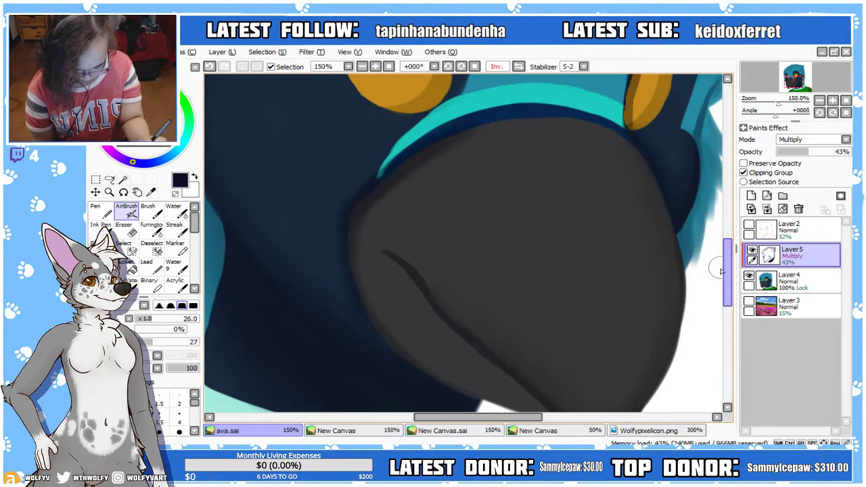
pyautogui.scroll(-3, 609, 297)
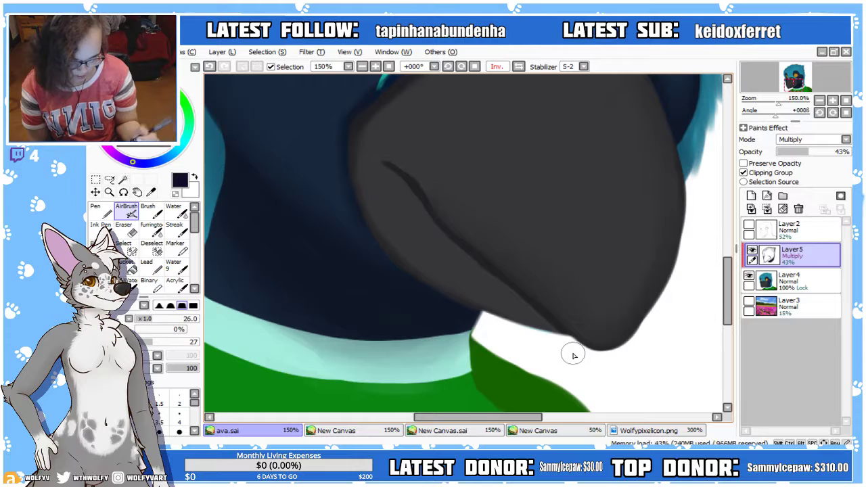
pyautogui.moveTo(732, 314); pyautogui.dragTo(735, 301)
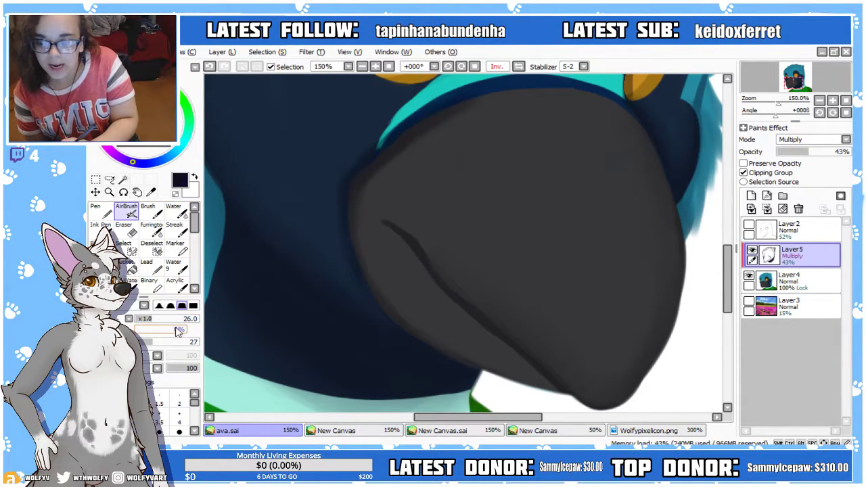
# Soften the airbrushed beak shading with the blending tool at size 38 and check it in both orientations
pyautogui.click(96, 243)
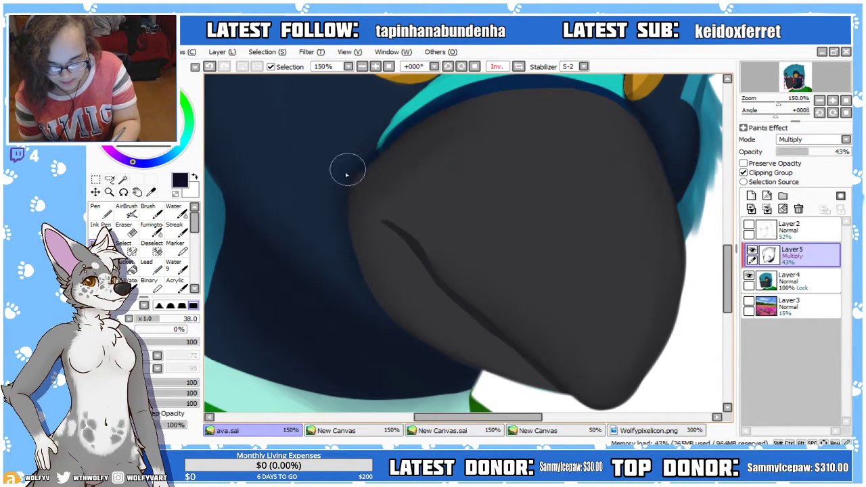
pyautogui.click(362, 66)
pyautogui.click(362, 66)
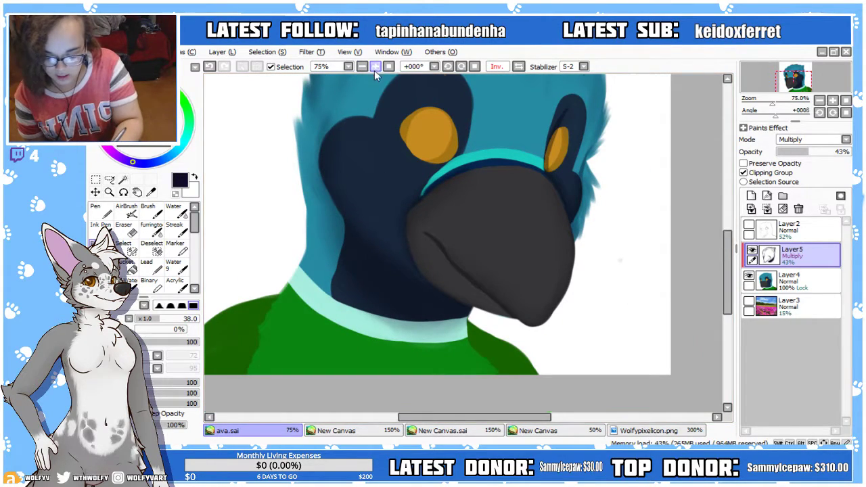
pyautogui.click(376, 68)
pyautogui.press('Home')
pyautogui.click(375, 66)
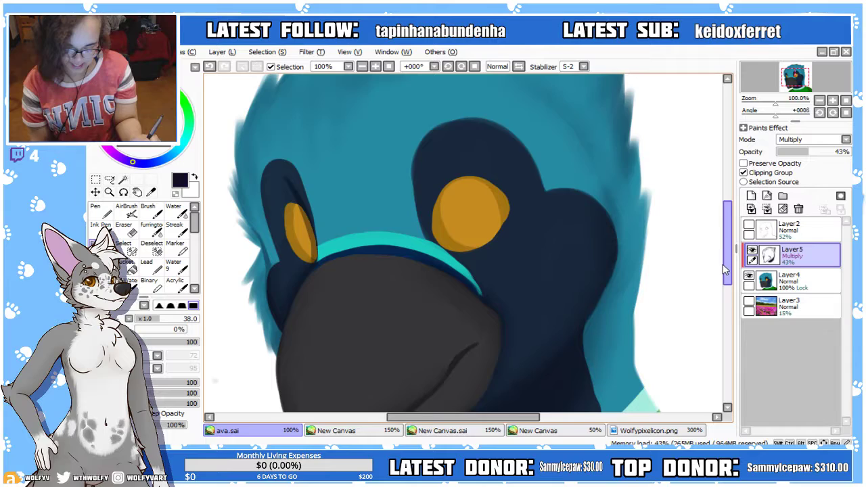
# Show the Layer2 sketch as a guide, blend the shading around the beak's mouth line, and hide the sketch again
pyautogui.scroll(-1, 534, 405)
pyautogui.moveTo(533, 416); pyautogui.dragTo(481, 422)
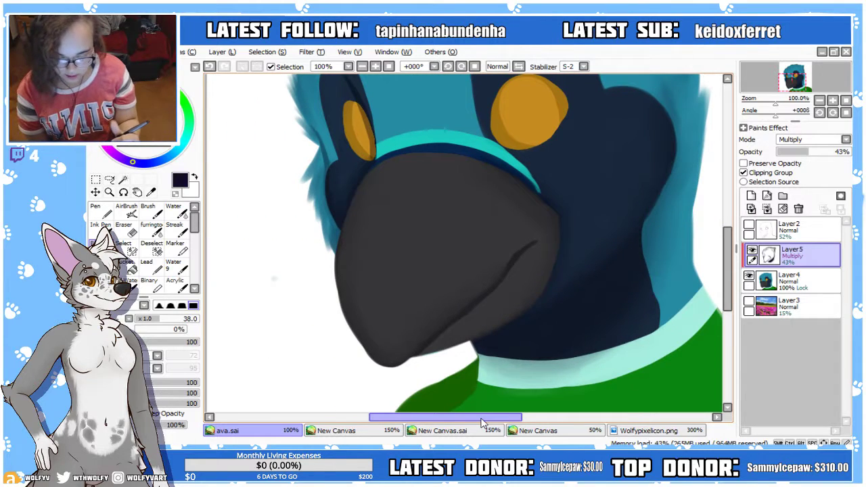
pyautogui.click(375, 67)
pyautogui.click(474, 67)
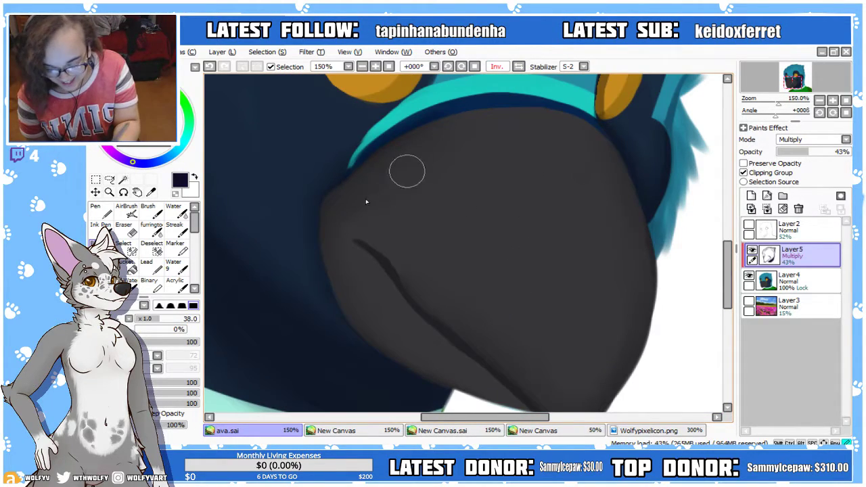
pyautogui.click(749, 226)
pyautogui.scroll(-3, 729, 271)
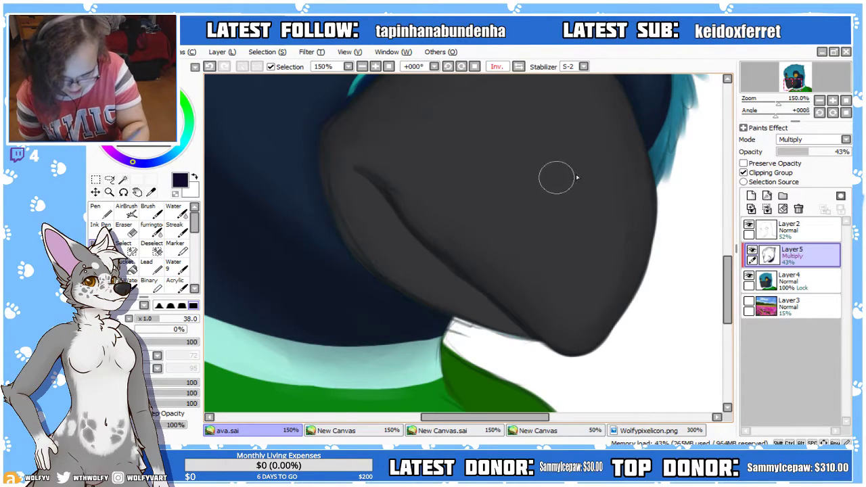
pyautogui.click(748, 225)
pyautogui.moveTo(733, 300)
pyautogui.mouseDown()
pyautogui.moveTo(734, 277)
pyautogui.moveTo(735, 295)
pyautogui.mouseUp()
# Show the Layer2 sketch as a guide, darken the beak's mouth line on Layer5 with the AirBrush at size 15 and density 65, and hide the sketch
pyautogui.click(519, 66)
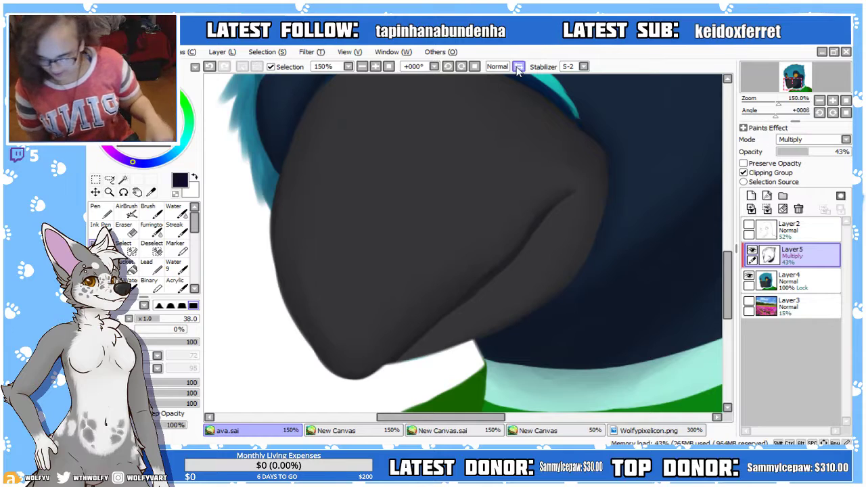
pyautogui.click(126, 209)
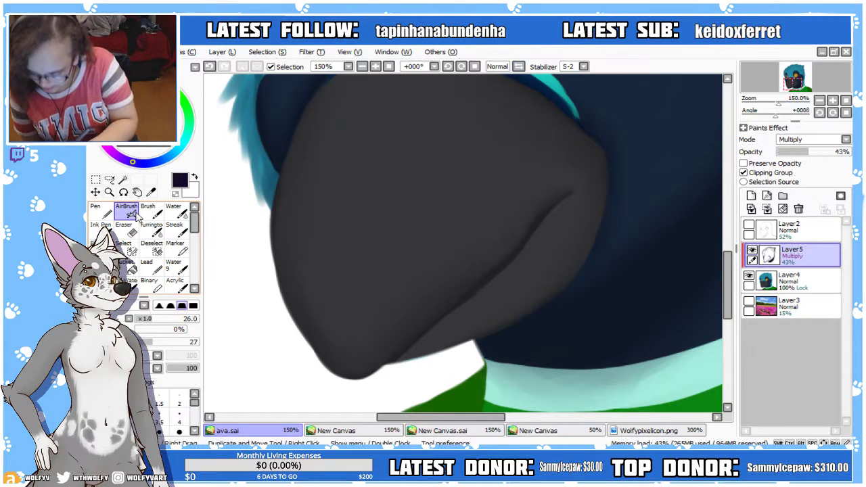
pyautogui.click(519, 66)
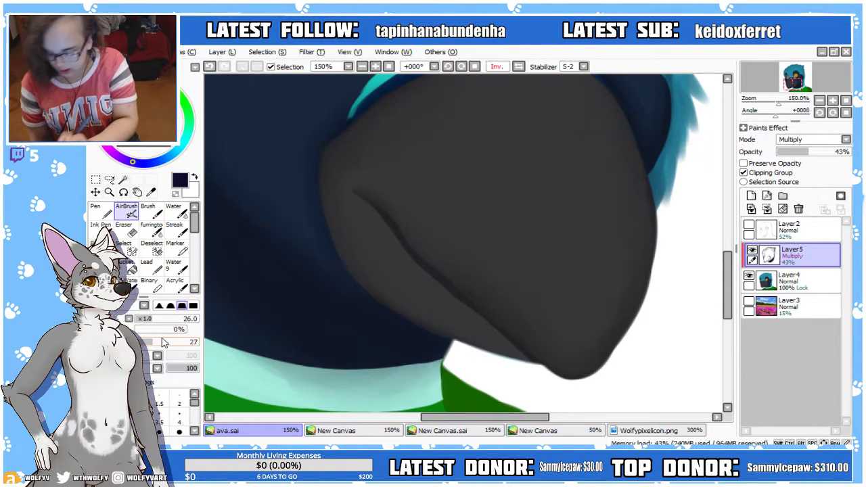
pyautogui.click(143, 318)
pyautogui.click(756, 234)
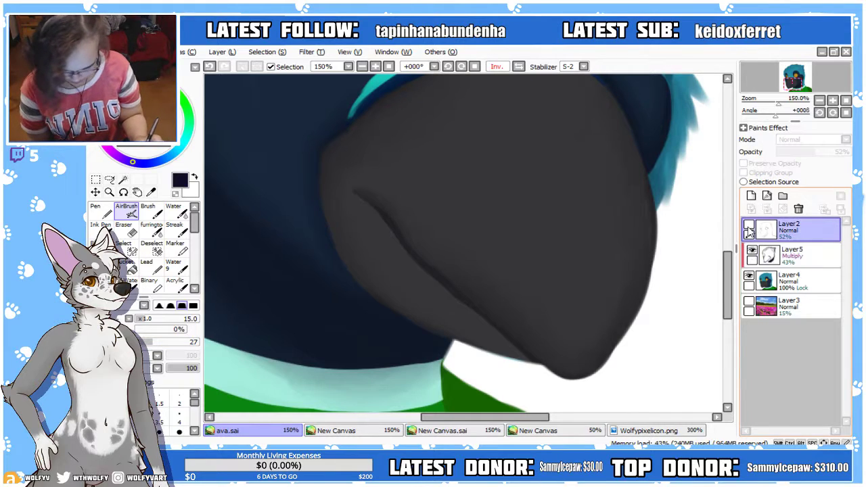
pyautogui.click(749, 225)
pyautogui.click(792, 254)
pyautogui.click(518, 67)
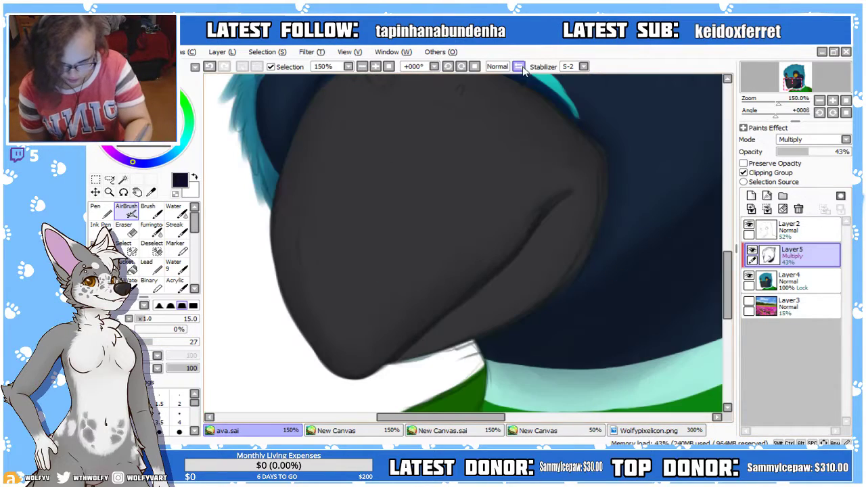
pyautogui.click(174, 342)
pyautogui.click(518, 67)
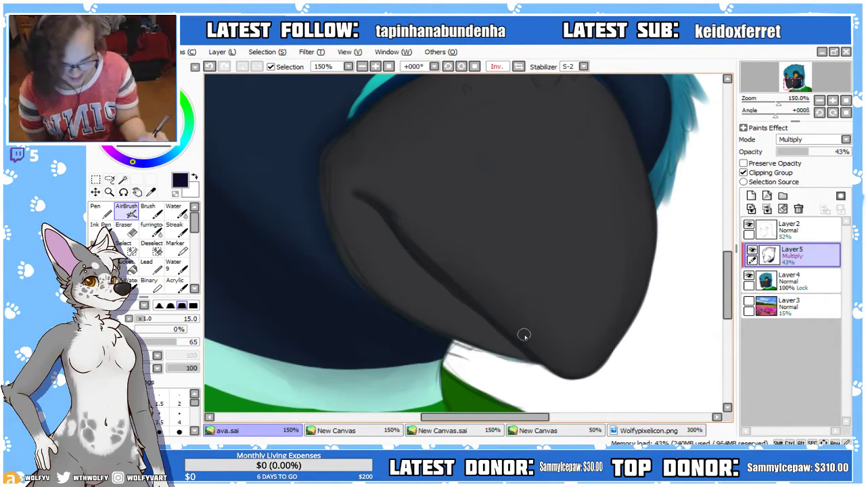
pyautogui.click(748, 225)
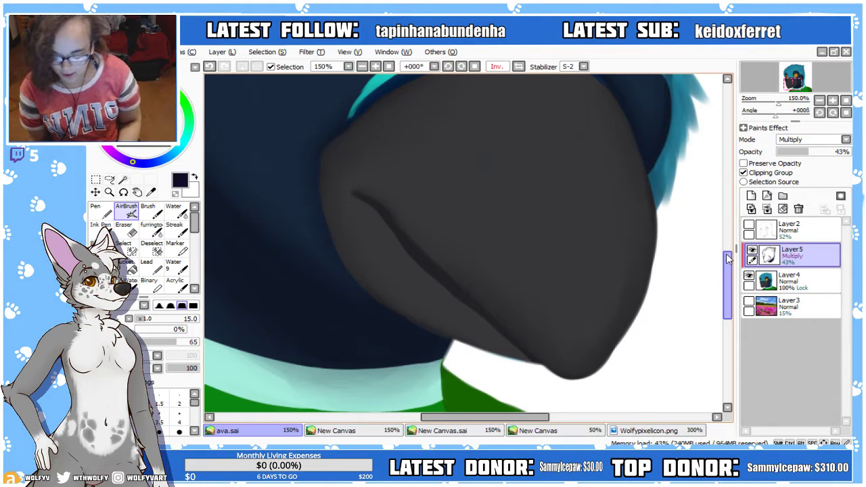
# Soften the darkened mouth line with the blending tool at size 27, working in the flipped orientation
pyautogui.click(100, 248)
pyautogui.moveTo(158, 321); pyautogui.dragTo(154, 317)
pyautogui.press('h')
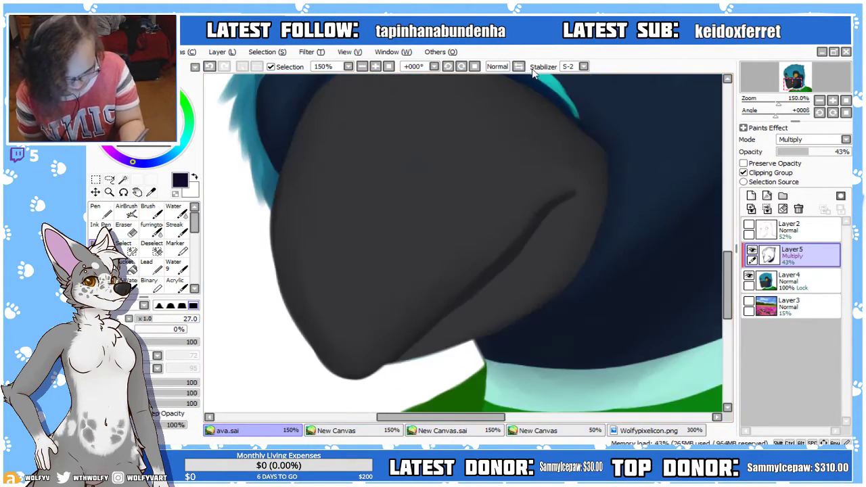
pyautogui.moveTo(569, 205); pyautogui.dragTo(557, 211)
pyautogui.moveTo(554, 214)
pyautogui.mouseDown()
pyautogui.moveTo(529, 245)
pyautogui.moveTo(541, 229)
pyautogui.mouseUp()
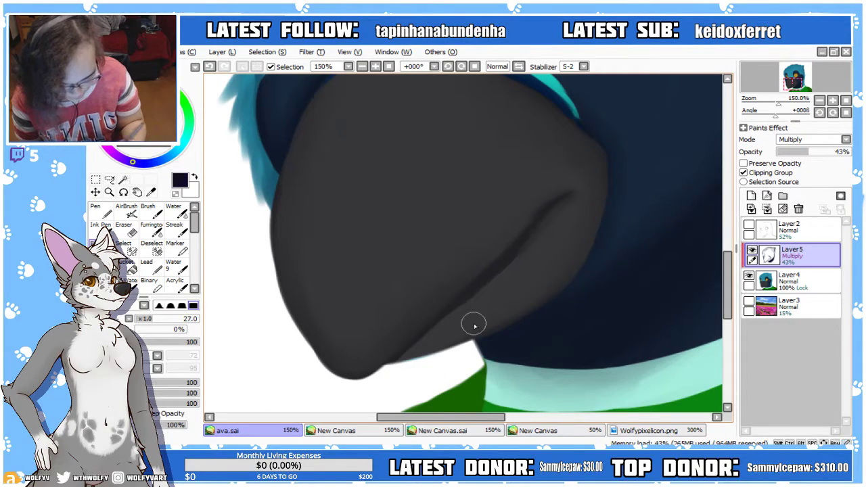
pyautogui.click(518, 67)
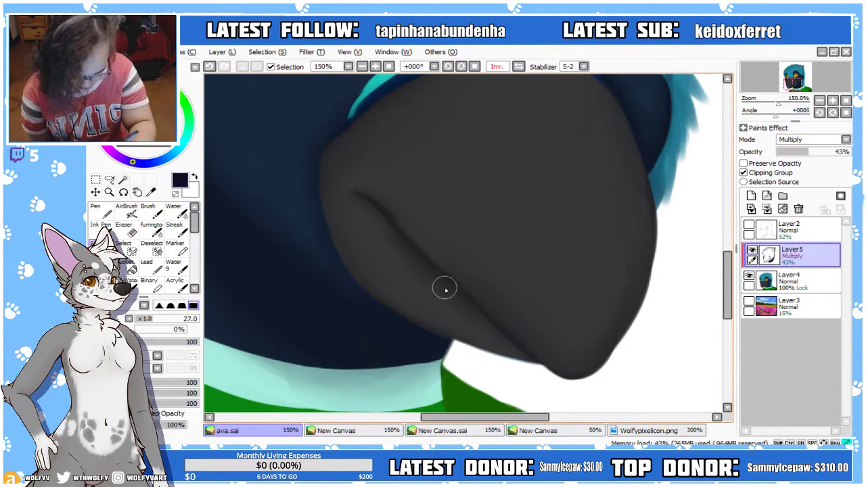
# Shade the beak's lower jaw with the AirBrush at size 32 and density 42
pyautogui.click(362, 66)
pyautogui.click(362, 66)
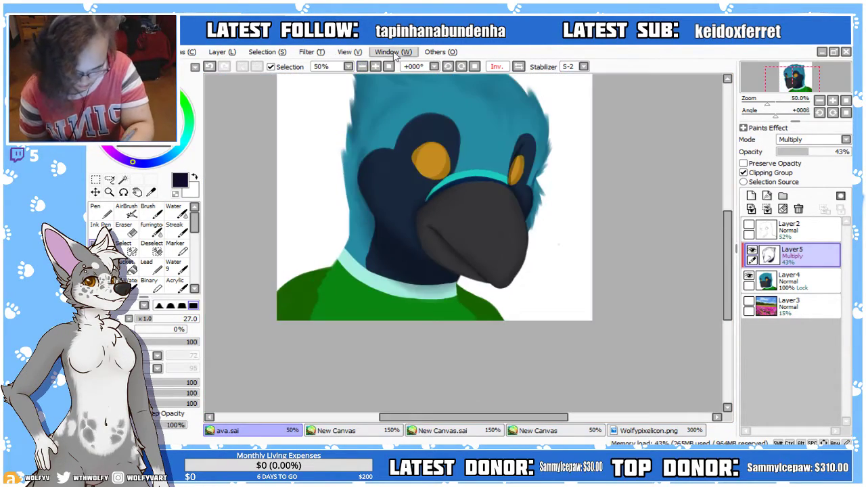
pyautogui.click(375, 67)
pyautogui.click(375, 67)
pyautogui.click(375, 66)
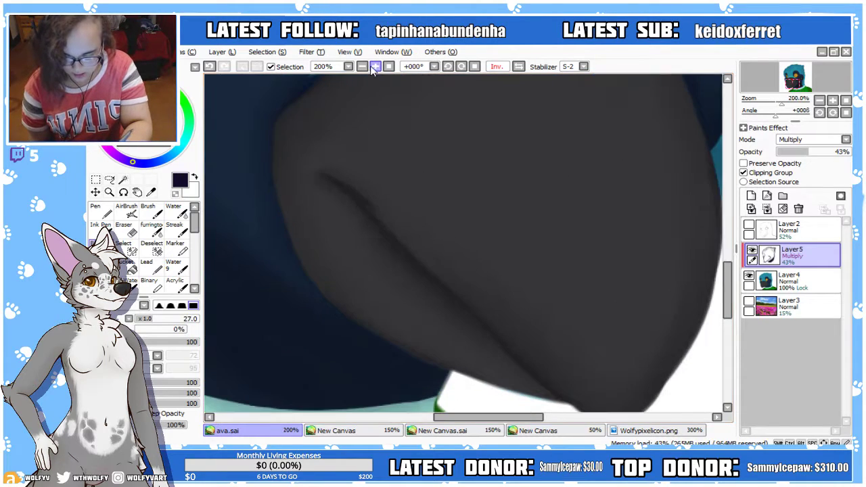
pyautogui.click(127, 210)
pyautogui.moveTo(727, 290); pyautogui.dragTo(722, 316)
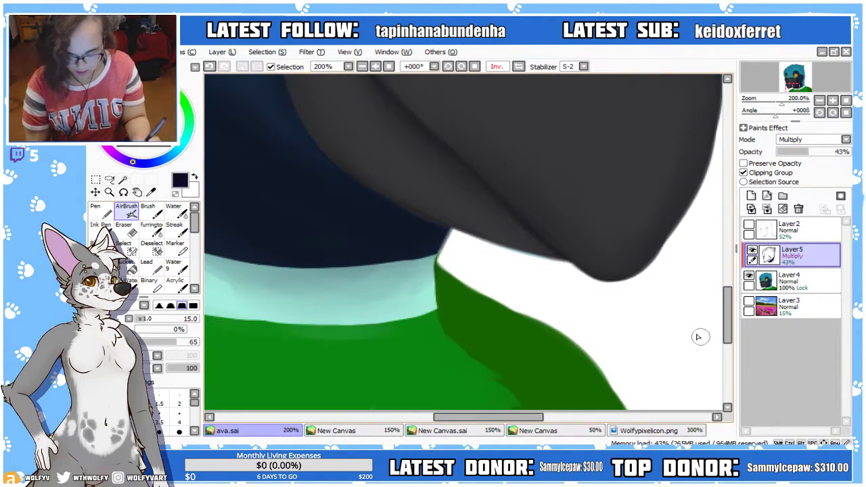
pyautogui.click(155, 319)
pyautogui.click(163, 342)
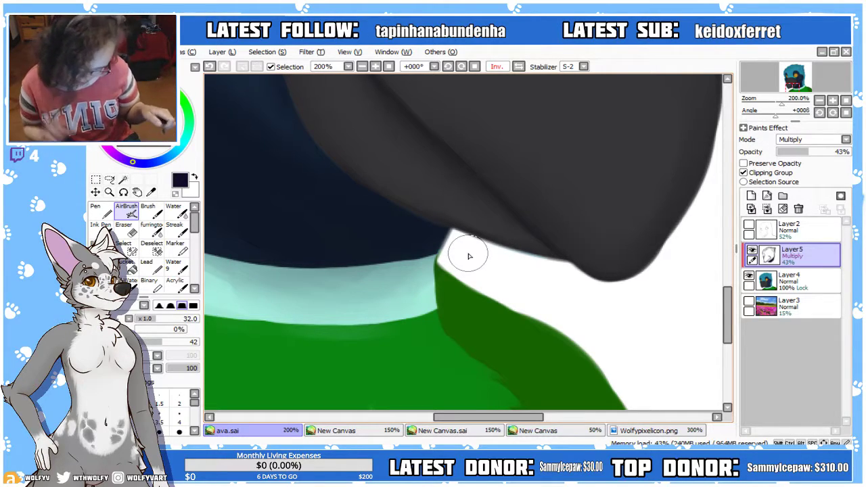
# Show the Layer2 sketch and airbrush a dark vertical shadow on the forehead above the beak
pyautogui.click(389, 67)
pyautogui.click(376, 66)
pyautogui.click(376, 66)
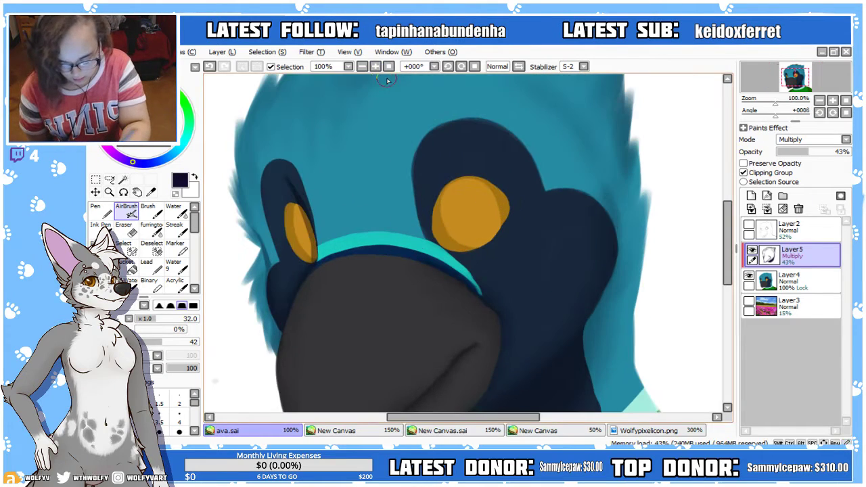
pyautogui.click(376, 67)
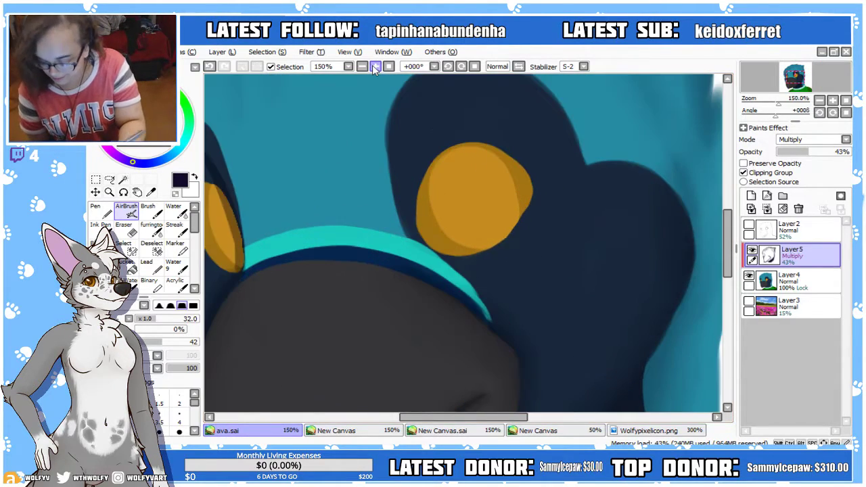
pyautogui.click(376, 67)
pyautogui.click(749, 225)
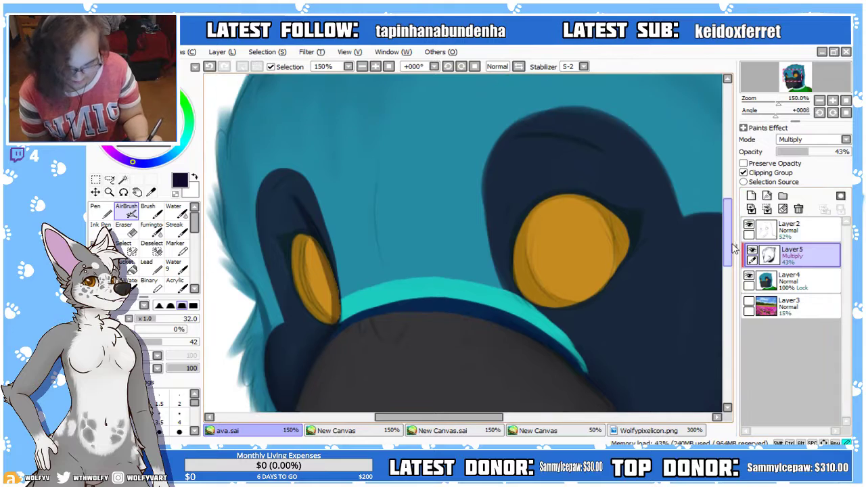
pyautogui.scroll(3, 357, 127)
pyautogui.moveTo(396, 296)
pyautogui.mouseDown()
pyautogui.moveTo(401, 109)
pyautogui.moveTo(384, 299)
pyautogui.moveTo(369, 215)
pyautogui.moveTo(380, 288)
pyautogui.moveTo(379, 106)
pyautogui.moveTo(390, 304)
pyautogui.moveTo(361, 183)
pyautogui.mouseUp()
pyautogui.click(362, 67)
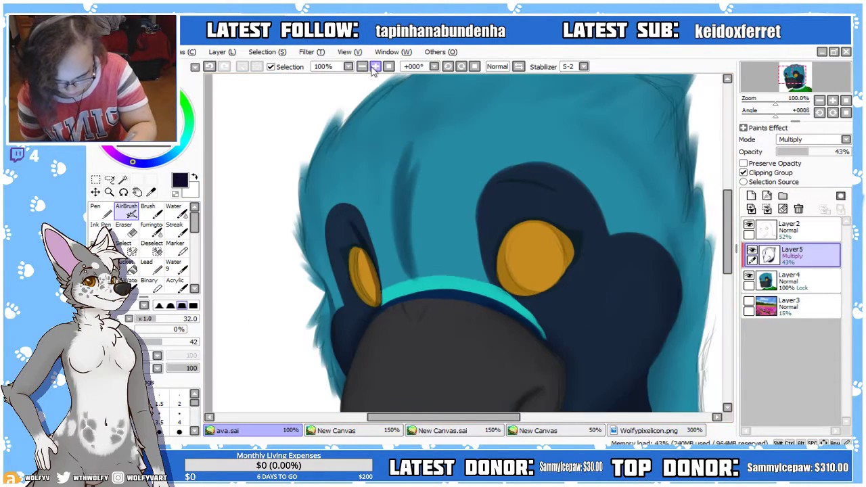
pyautogui.click(376, 67)
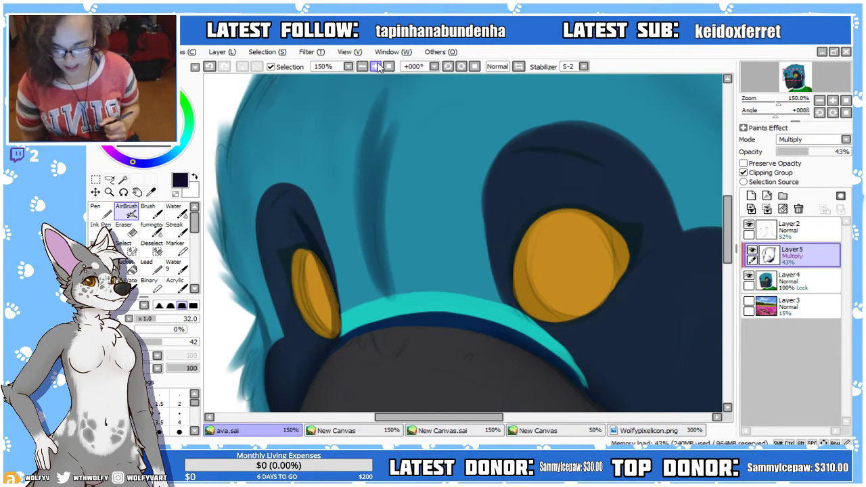
# Rotate the canvas to -33° and airbrush shading along the turquoise band above the beak
pyautogui.scroll(-4, 711, 260)
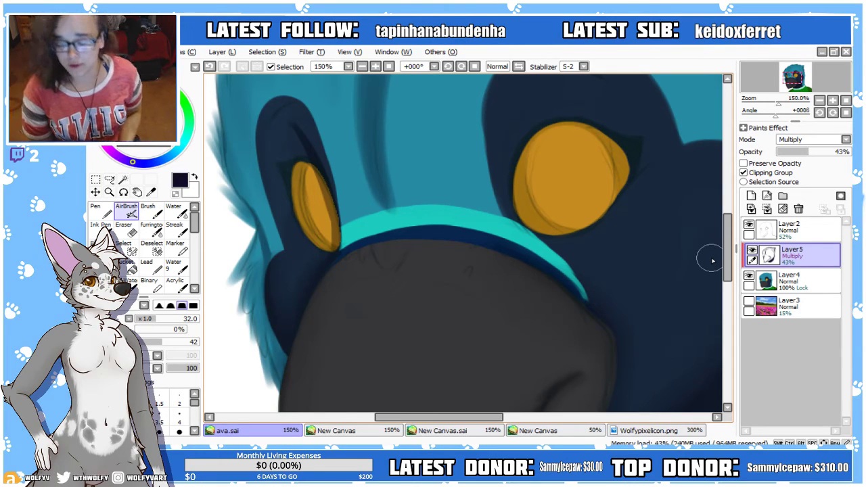
pyautogui.click(448, 67)
pyautogui.click(448, 66)
pyautogui.click(448, 67)
pyautogui.moveTo(392, 249)
pyautogui.mouseDown()
pyautogui.moveTo(367, 291)
pyautogui.moveTo(413, 237)
pyautogui.moveTo(369, 296)
pyautogui.moveTo(428, 229)
pyautogui.moveTo(373, 272)
pyautogui.moveTo(370, 288)
pyautogui.moveTo(473, 202)
pyautogui.moveTo(407, 238)
pyautogui.moveTo(499, 200)
pyautogui.moveTo(391, 252)
pyautogui.moveTo(423, 237)
pyautogui.moveTo(420, 232)
pyautogui.moveTo(366, 301)
pyautogui.mouseUp()
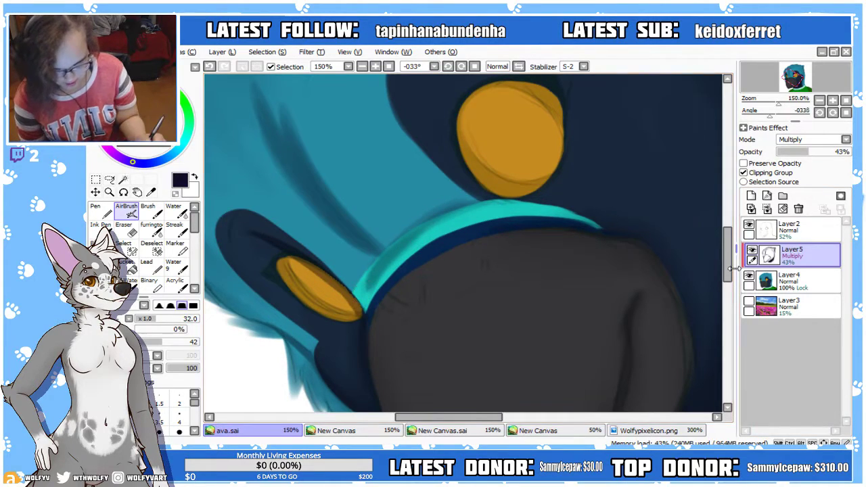
# Rotate the canvas to +11° and airbrush shading at size 24 from the brow down the inner side of the larger eye
pyautogui.moveTo(728, 258); pyautogui.dragTo(728, 240)
pyautogui.moveTo(500, 419); pyautogui.dragTo(525, 421)
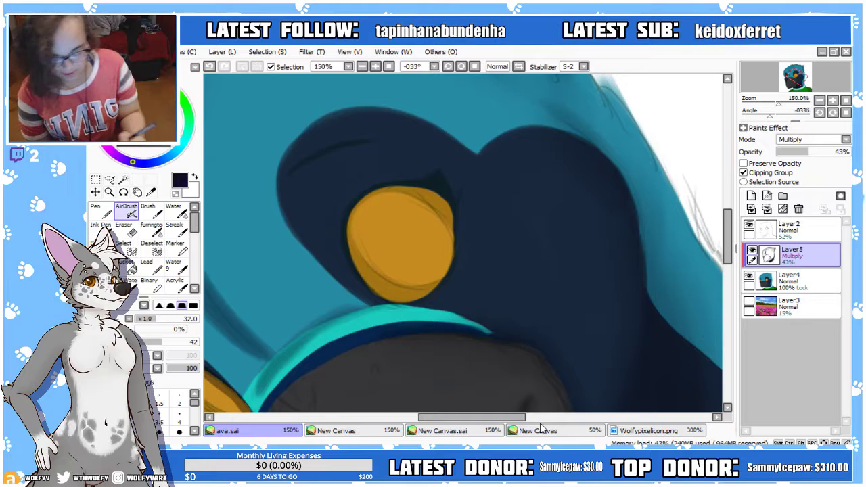
pyautogui.click(461, 69)
pyautogui.moveTo(726, 268); pyautogui.dragTo(723, 248)
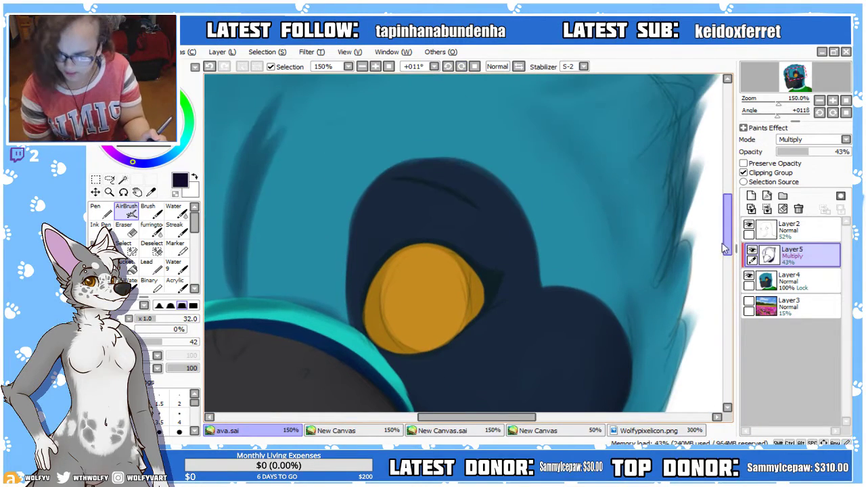
pyautogui.click(148, 323)
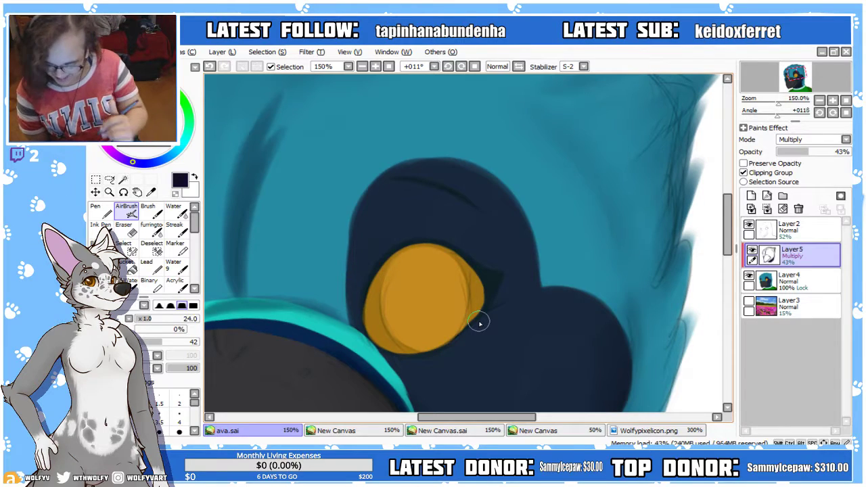
pyautogui.moveTo(375, 277)
pyautogui.mouseDown()
pyautogui.moveTo(379, 318)
pyautogui.moveTo(373, 306)
pyautogui.moveTo(411, 192)
pyautogui.moveTo(365, 341)
pyautogui.mouseUp()
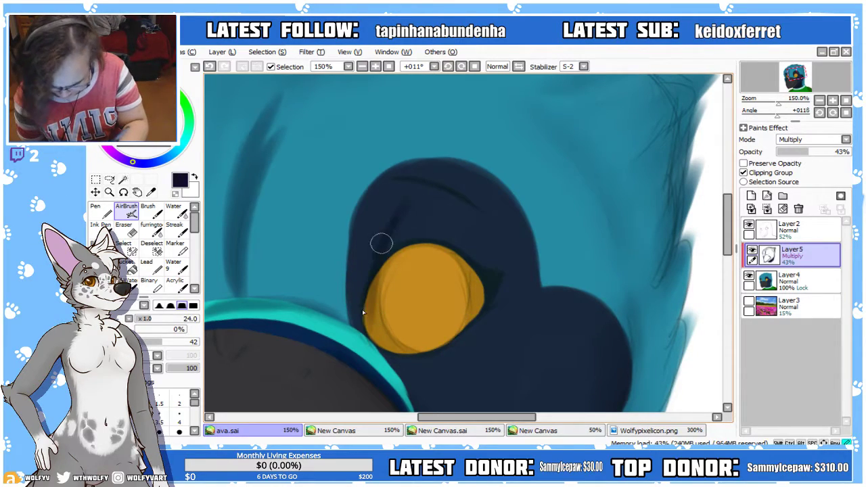
pyautogui.moveTo(423, 195)
pyautogui.mouseDown()
pyautogui.moveTo(387, 241)
pyautogui.moveTo(373, 312)
pyautogui.moveTo(419, 195)
pyautogui.moveTo(369, 337)
pyautogui.moveTo(432, 189)
pyautogui.moveTo(365, 331)
pyautogui.moveTo(443, 198)
pyautogui.moveTo(401, 239)
pyautogui.moveTo(373, 302)
pyautogui.mouseUp()
pyautogui.moveTo(438, 181); pyautogui.dragTo(371, 295)
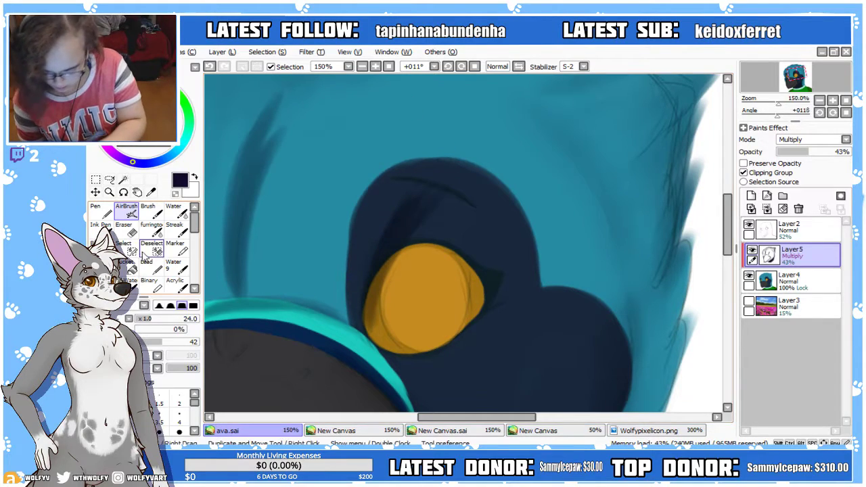
# Soften the new shading beside the larger eye with the blending tool at size 27
pyautogui.click(100, 249)
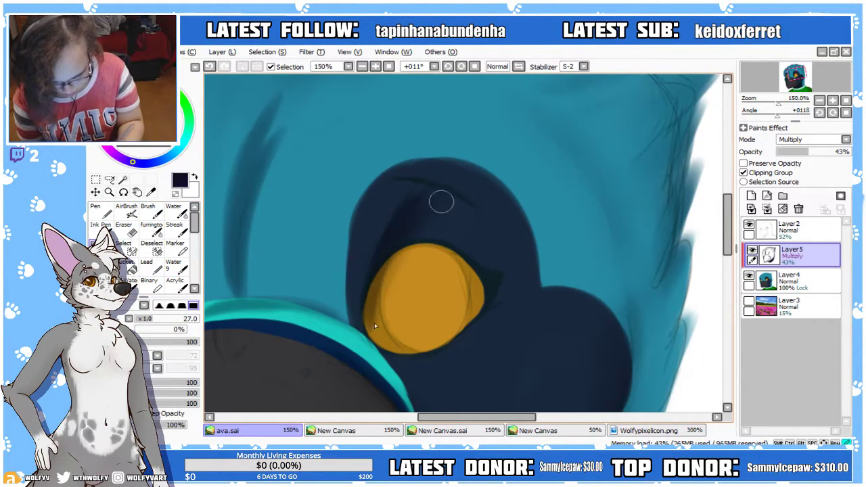
pyautogui.moveTo(436, 193); pyautogui.dragTo(377, 300)
pyautogui.moveTo(429, 197); pyautogui.dragTo(376, 300)
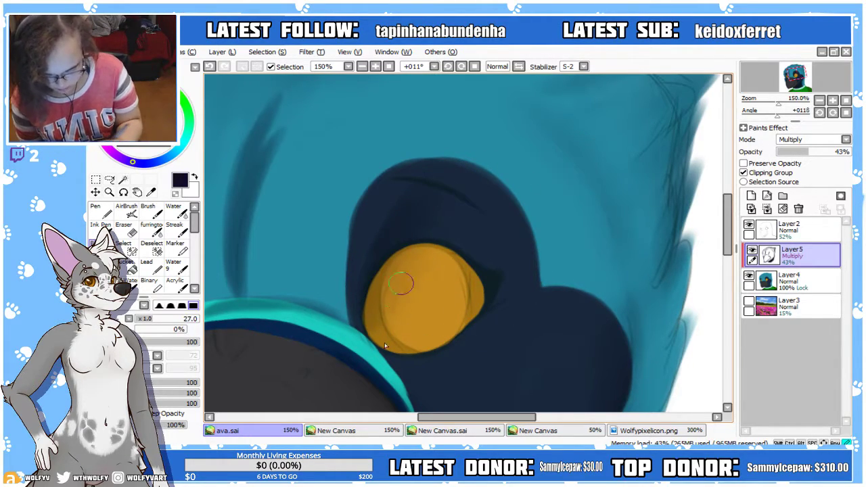
# Reset the canvas rotation, blend the forehead shadow into the feathers, and hide the Layer2 sketch
pyautogui.click(362, 68)
pyautogui.click(361, 68)
pyautogui.click(362, 68)
pyautogui.click(377, 67)
pyautogui.click(388, 67)
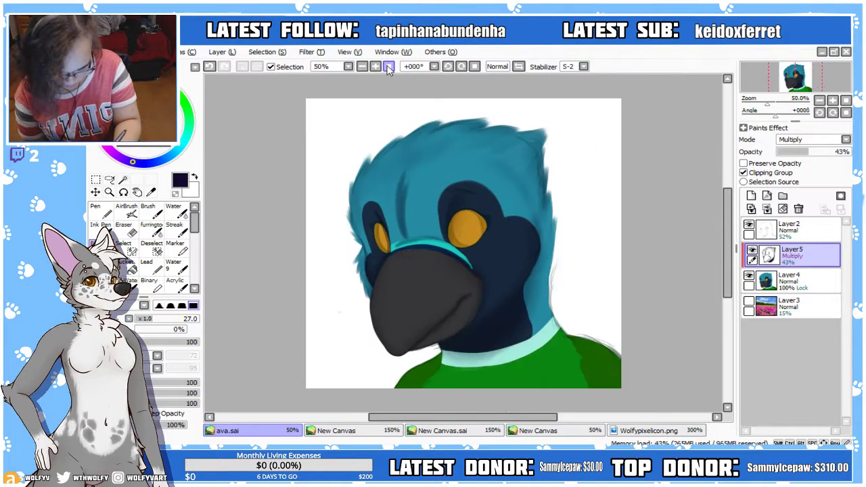
pyautogui.click(388, 67)
pyautogui.scroll(1, 728, 263)
pyautogui.moveTo(729, 263); pyautogui.dragTo(730, 240)
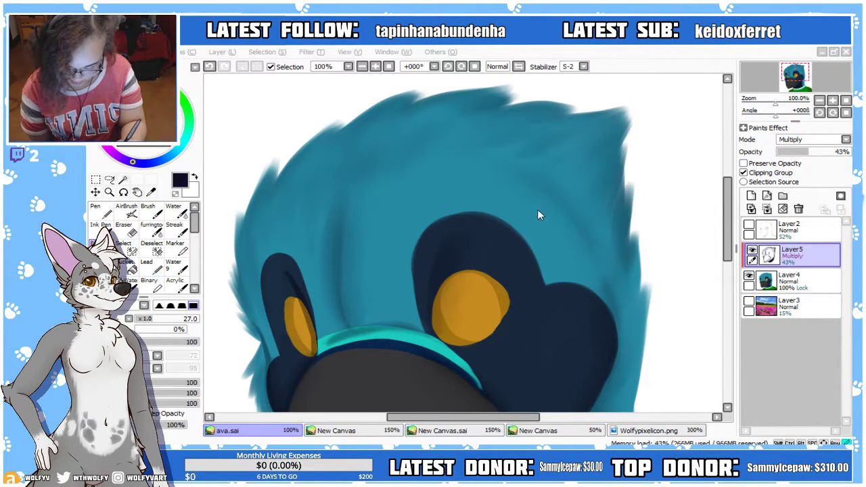
# Open humbolt.sai to examine its finished shading as a reference, and return to ava.sai
pyautogui.doubleClick(390, 222)
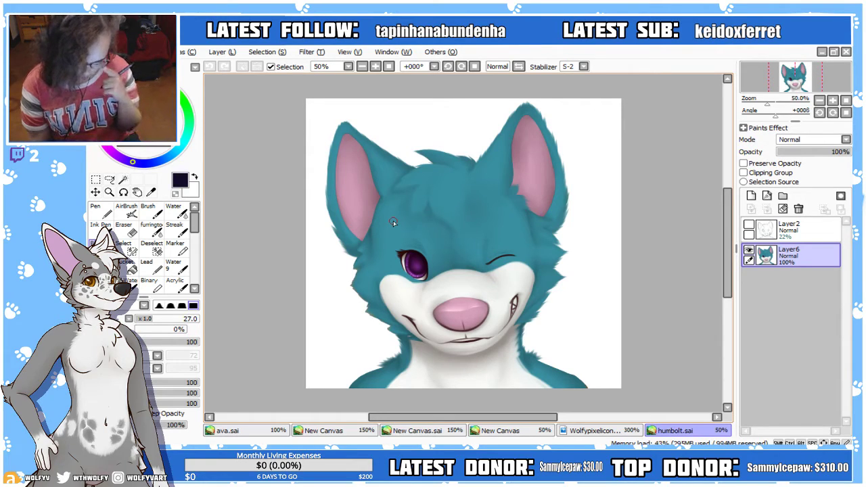
pyautogui.hotkey('ctrl', 'Tab')
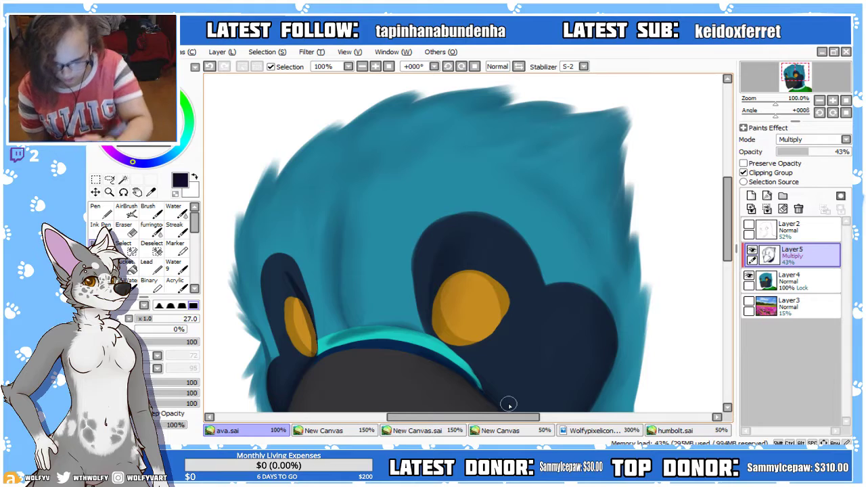
# Mirror the view, rotate the canvas to -45°, and blend the forehead shadow beside the smaller eye at size 27
pyautogui.click(375, 66)
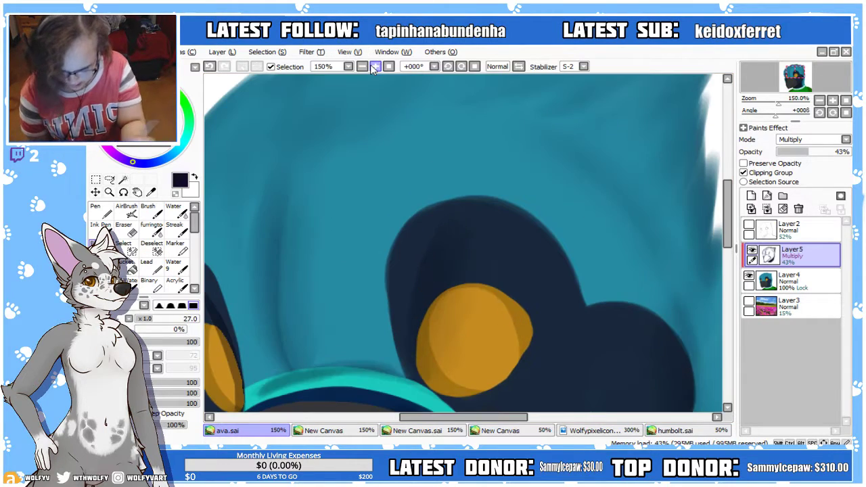
pyautogui.moveTo(477, 418); pyautogui.dragTo(462, 417)
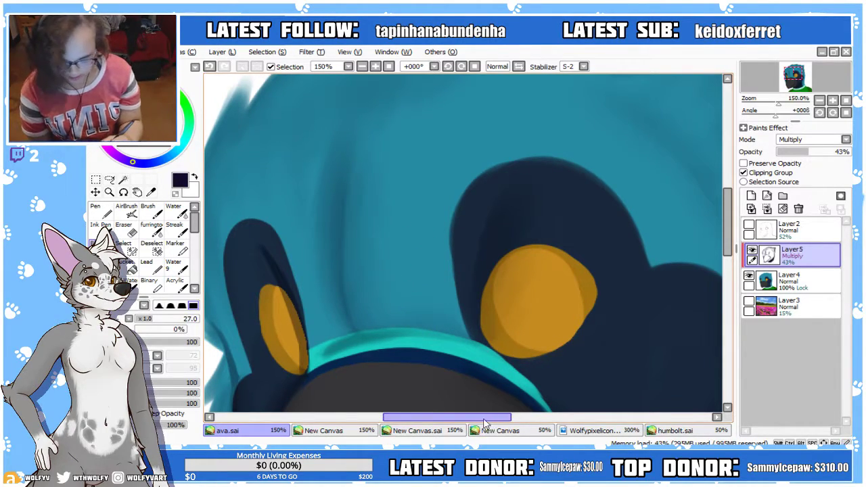
pyautogui.moveTo(475, 420); pyautogui.dragTo(439, 428)
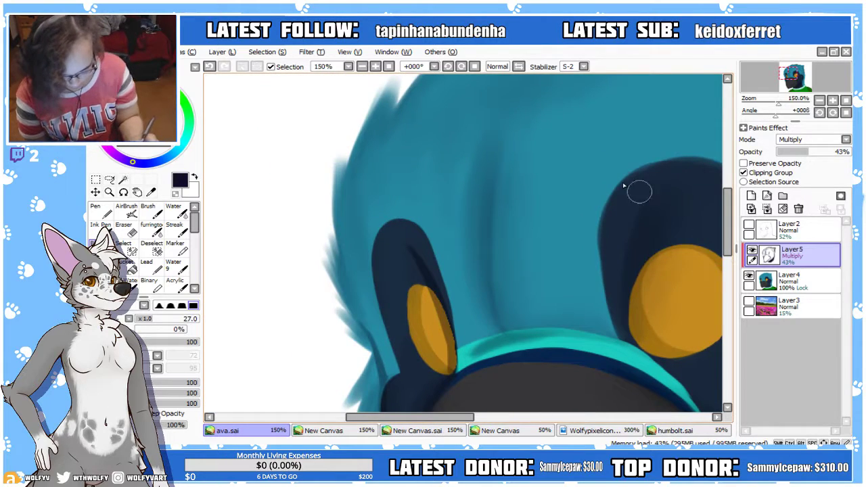
pyautogui.click(515, 68)
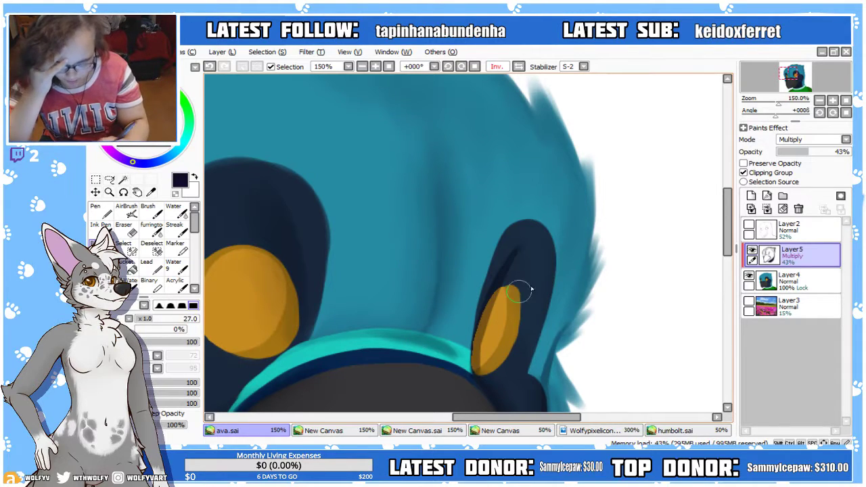
pyautogui.moveTo(728, 247); pyautogui.dragTo(727, 267)
pyautogui.click(448, 66)
pyautogui.click(448, 66)
pyautogui.click(448, 66)
pyautogui.moveTo(442, 128); pyautogui.dragTo(438, 150)
pyautogui.click(448, 66)
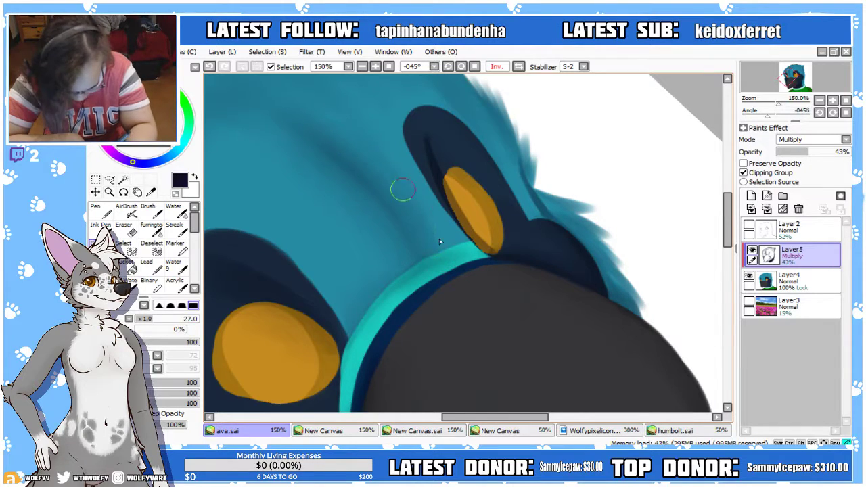
# Reset the canvas rotation and blend the dark patch around the smaller eye at 100% zoom
pyautogui.click(362, 67)
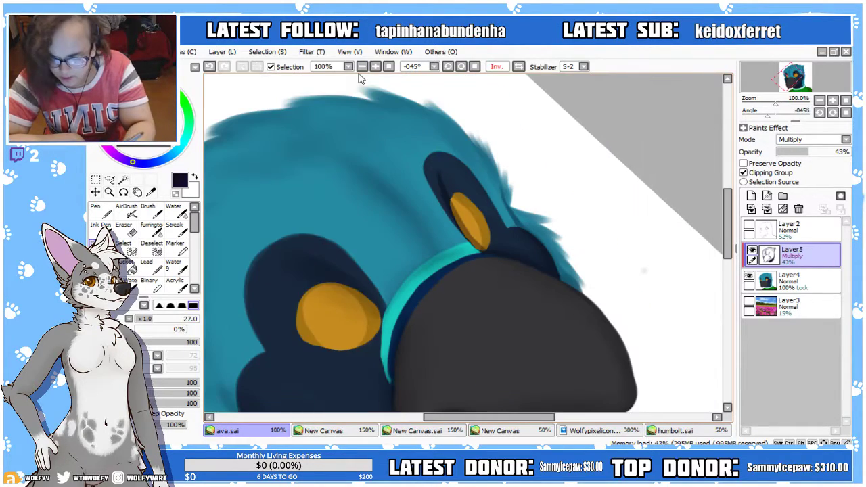
pyautogui.click(388, 67)
pyautogui.click(376, 69)
pyautogui.click(376, 68)
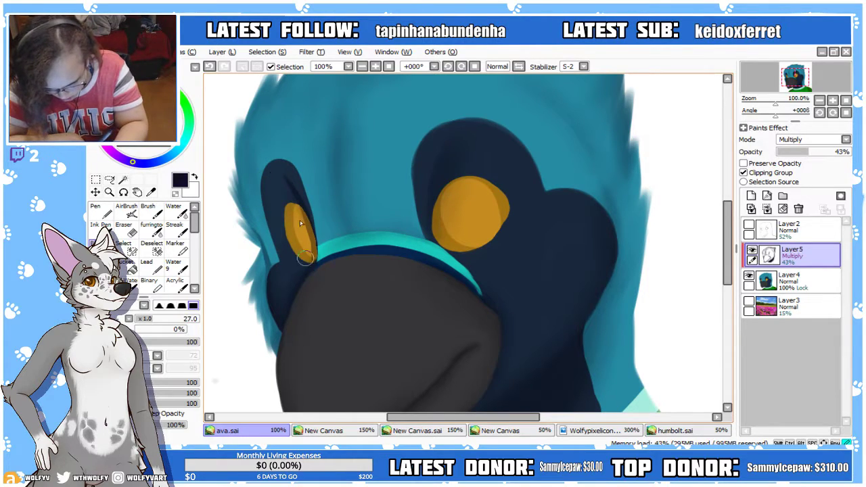
pyautogui.press('h')
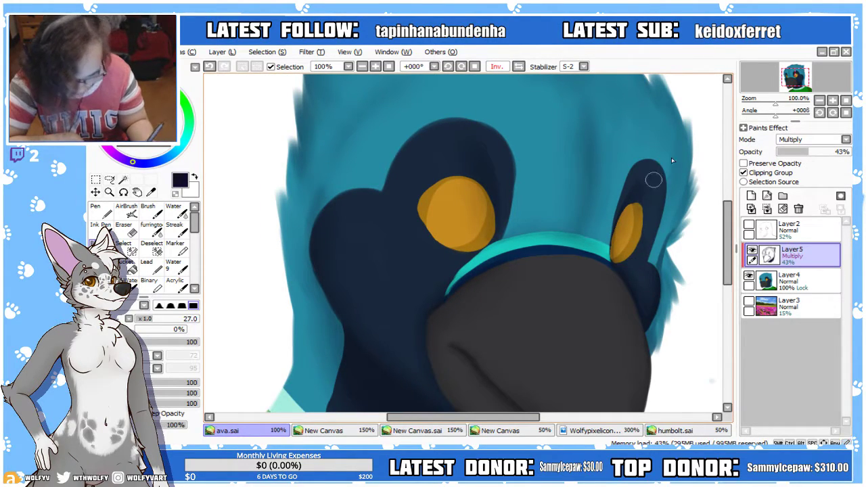
# Airbrush dark shading at size 24 along the small shoulder beneath the beak, using the Layer2 sketch as a guide
pyautogui.click(126, 210)
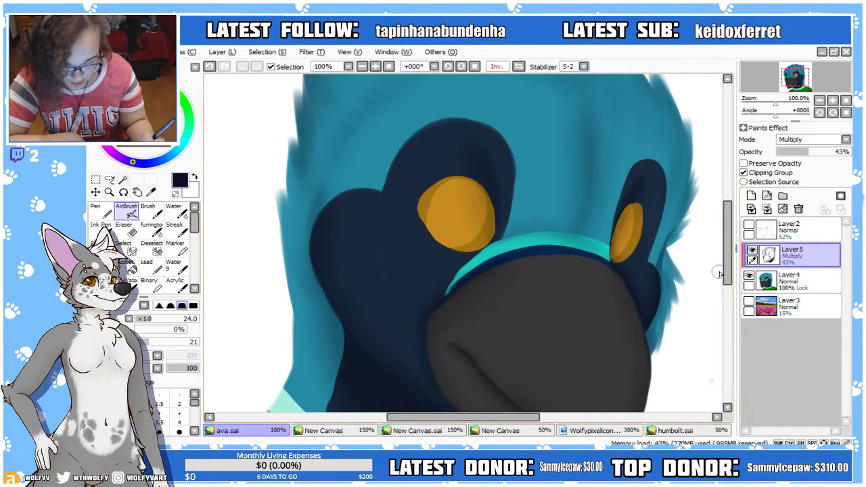
pyautogui.scroll(-2, 735, 265)
pyautogui.scroll(-4, 735, 265)
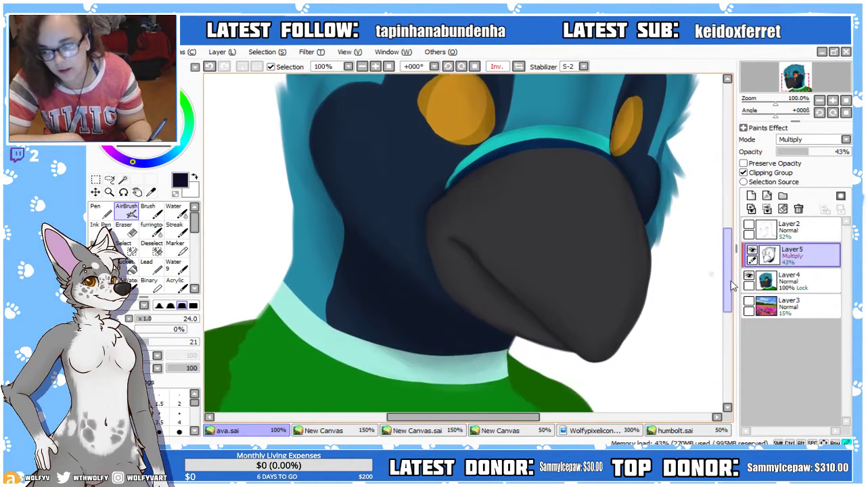
pyautogui.click(748, 228)
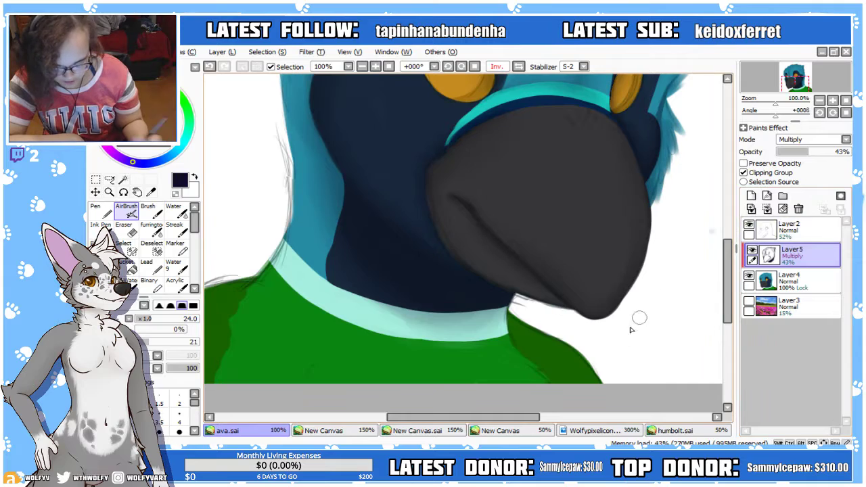
pyautogui.moveTo(531, 416)
pyautogui.mouseDown()
pyautogui.moveTo(373, 417)
pyautogui.moveTo(527, 439)
pyautogui.moveTo(525, 427)
pyautogui.moveTo(542, 424)
pyautogui.mouseUp()
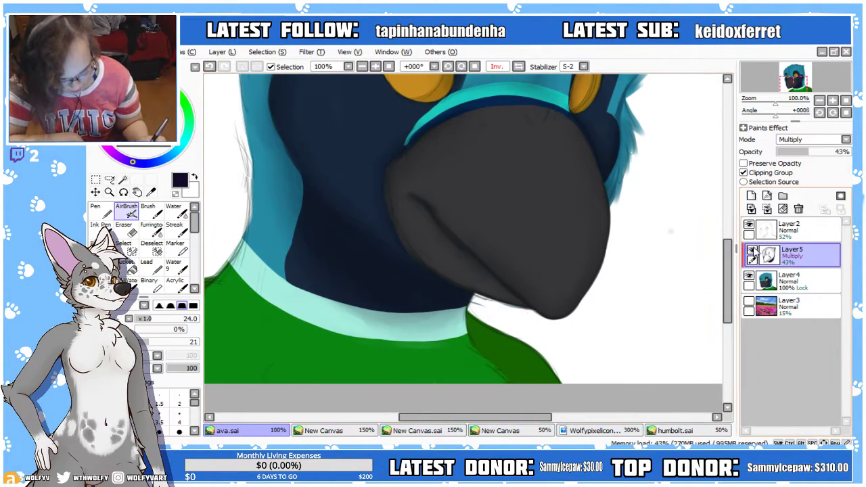
pyautogui.click(748, 227)
pyautogui.click(749, 228)
pyautogui.click(749, 228)
pyautogui.click(749, 229)
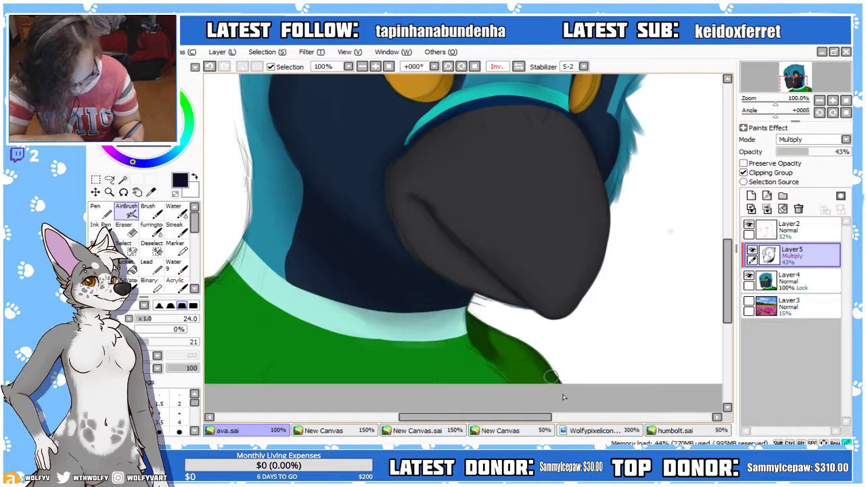
# Flip the view and airbrush shading down the back of the neck, the collar and the larger shoulder's outer edge
pyautogui.press('h')
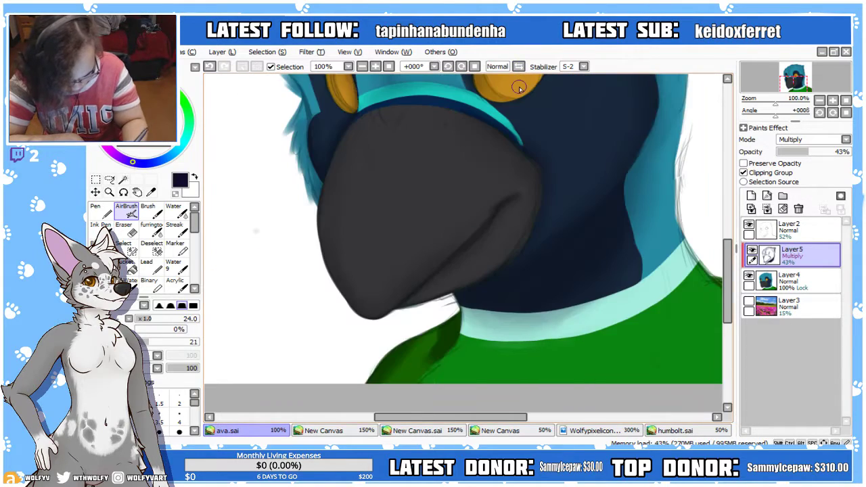
pyautogui.moveTo(517, 417); pyautogui.dragTo(571, 426)
pyautogui.moveTo(499, 228)
pyautogui.mouseDown()
pyautogui.moveTo(490, 211)
pyautogui.moveTo(487, 125)
pyautogui.moveTo(506, 250)
pyautogui.moveTo(497, 114)
pyautogui.moveTo(520, 279)
pyautogui.mouseUp()
pyautogui.moveTo(487, 143)
pyautogui.mouseDown()
pyautogui.moveTo(481, 196)
pyautogui.moveTo(559, 304)
pyautogui.moveTo(612, 312)
pyautogui.moveTo(657, 356)
pyautogui.mouseUp()
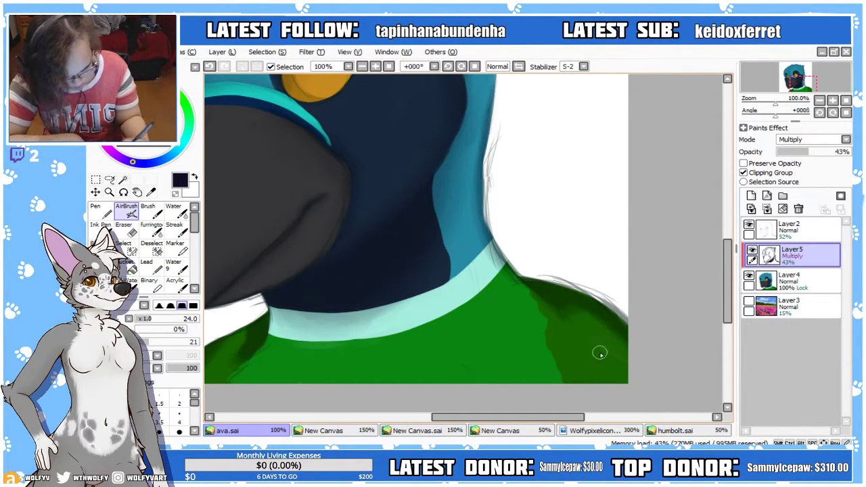
# Enlarge the airbrush to size 57 and up to 100 to add broad shading on the green shirt
pyautogui.click(179, 327)
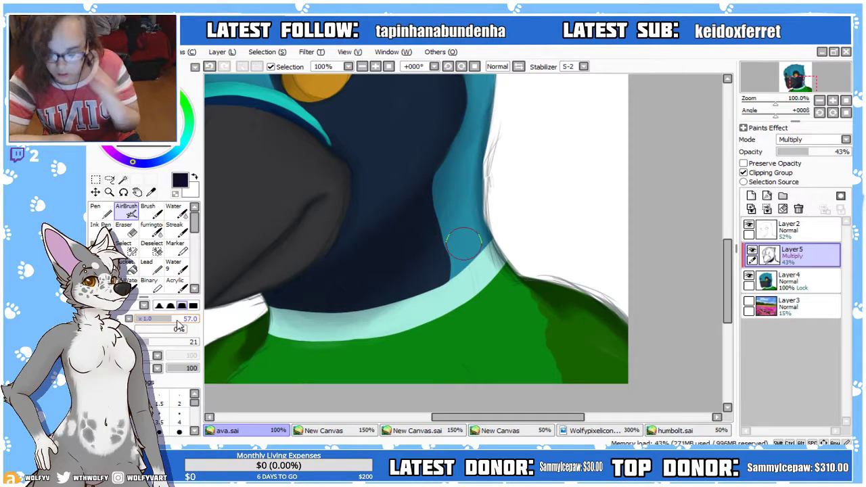
pyautogui.scroll(-2, 460, 230)
pyautogui.hscroll(-2, 460, 230)
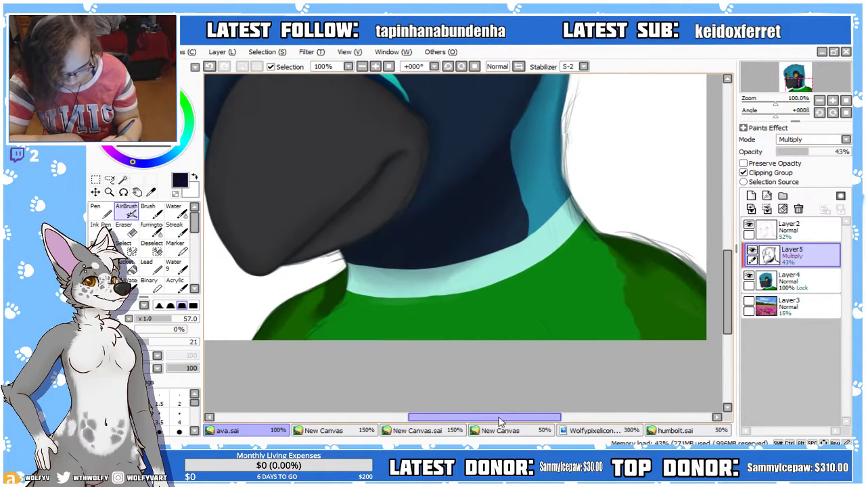
pyautogui.click(521, 67)
pyautogui.click(189, 319)
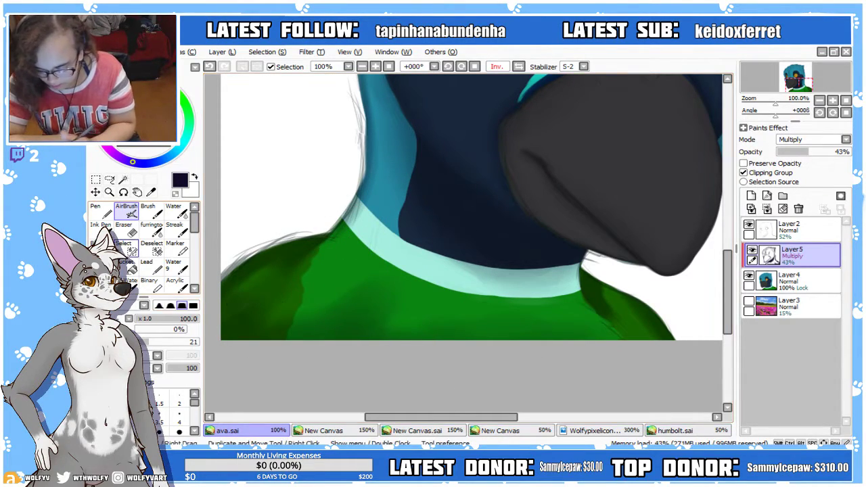
# Blend the new shading on the shirt and neck at sizes 27 and 44, and hide the Layer2 sketch
pyautogui.click(99, 248)
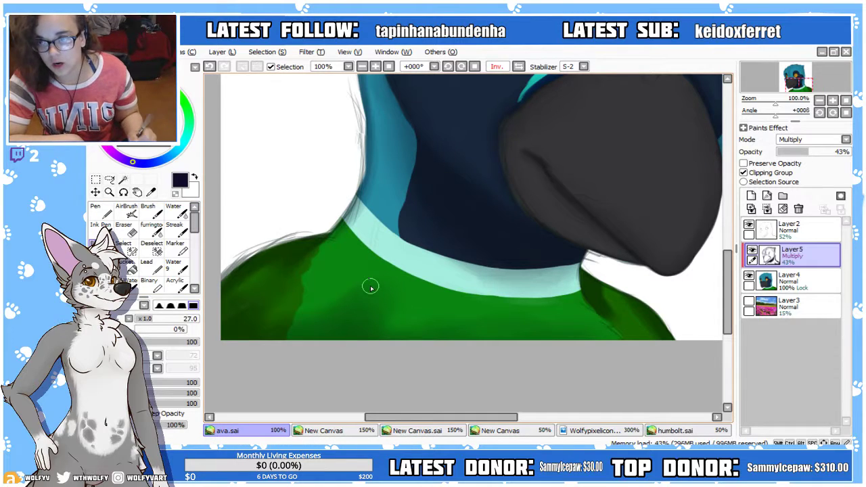
pyautogui.scroll(3, 474, 243)
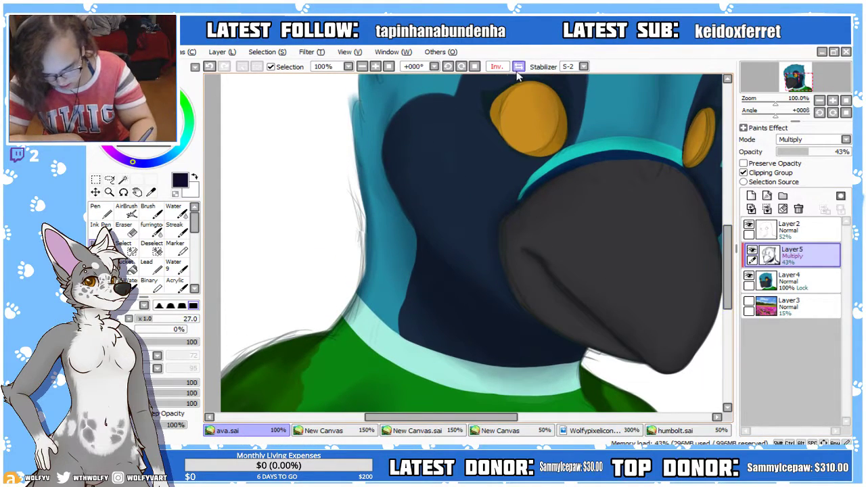
pyautogui.click(519, 66)
pyautogui.moveTo(150, 320); pyautogui.dragTo(162, 320)
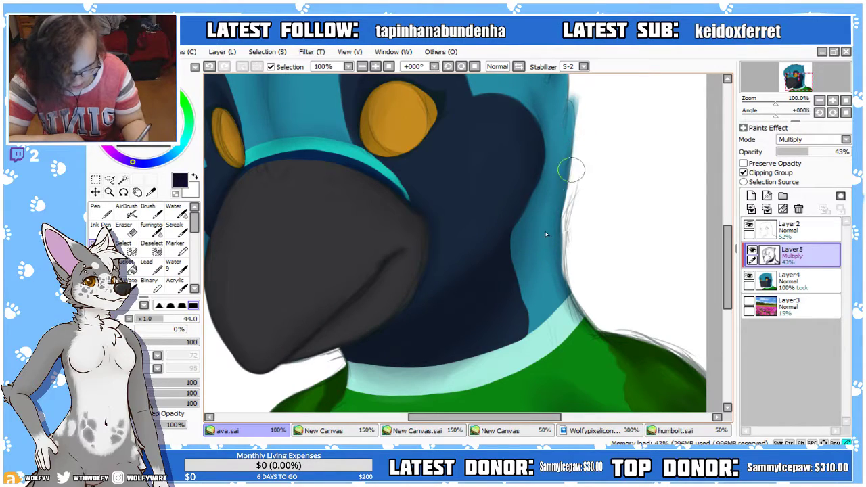
pyautogui.click(749, 224)
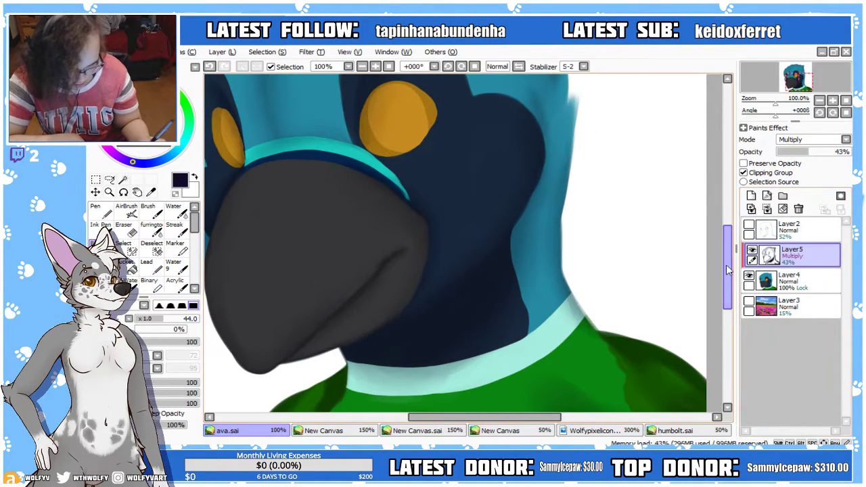
# Smooth the shading on both shoulders and the shirt with the blending tool at sizes 44 and 71
pyautogui.scroll(-2, 564, 230)
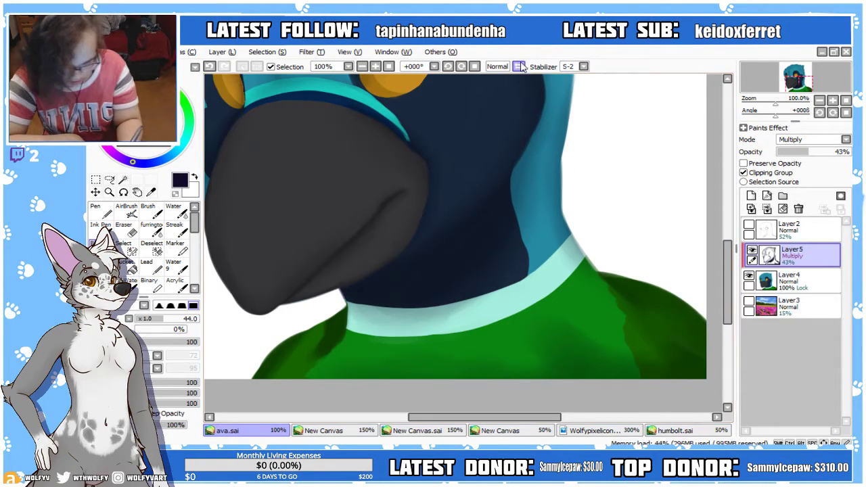
pyautogui.click(500, 66)
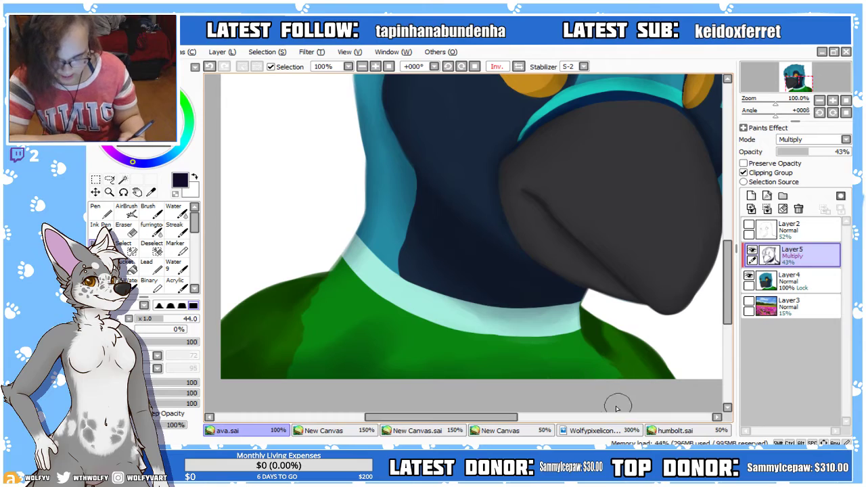
pyautogui.moveTo(514, 418); pyautogui.dragTo(530, 418)
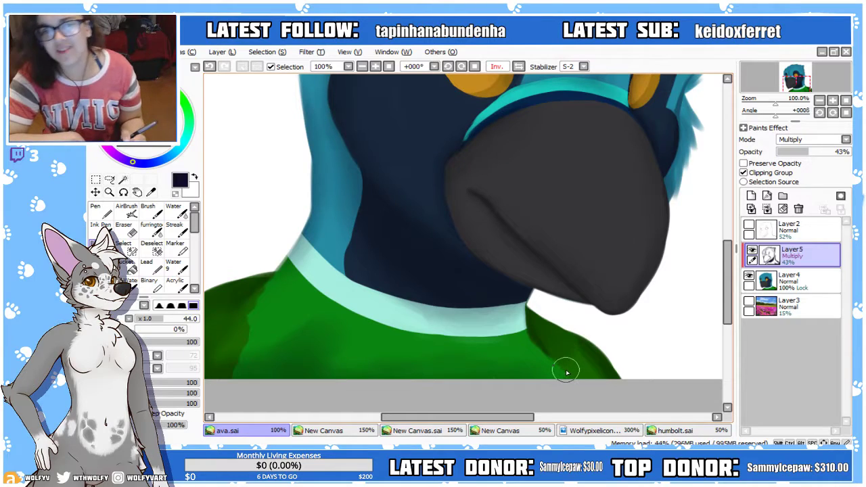
pyautogui.moveTo(567, 372)
pyautogui.mouseDown()
pyautogui.moveTo(609, 392)
pyautogui.moveTo(564, 339)
pyautogui.mouseUp()
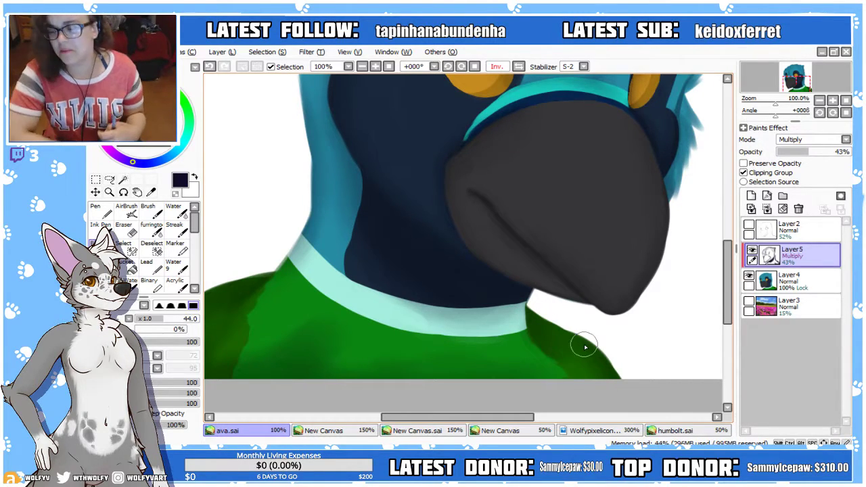
pyautogui.moveTo(490, 418); pyautogui.dragTo(465, 416)
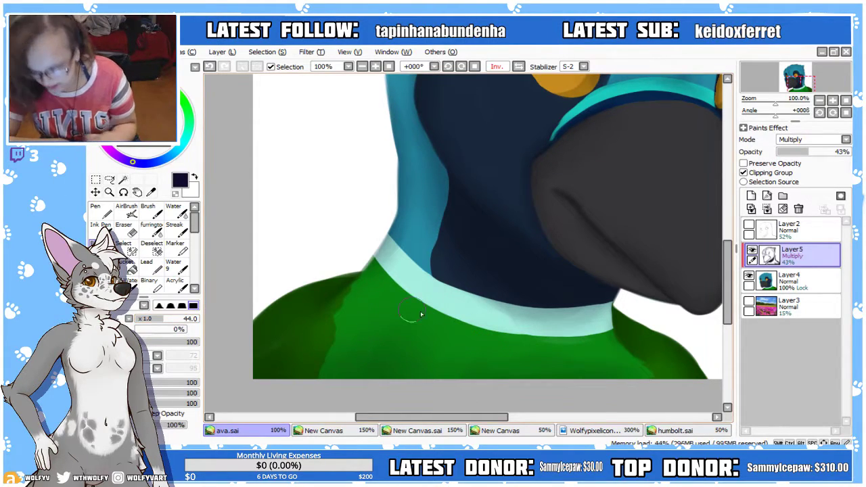
pyautogui.click(175, 322)
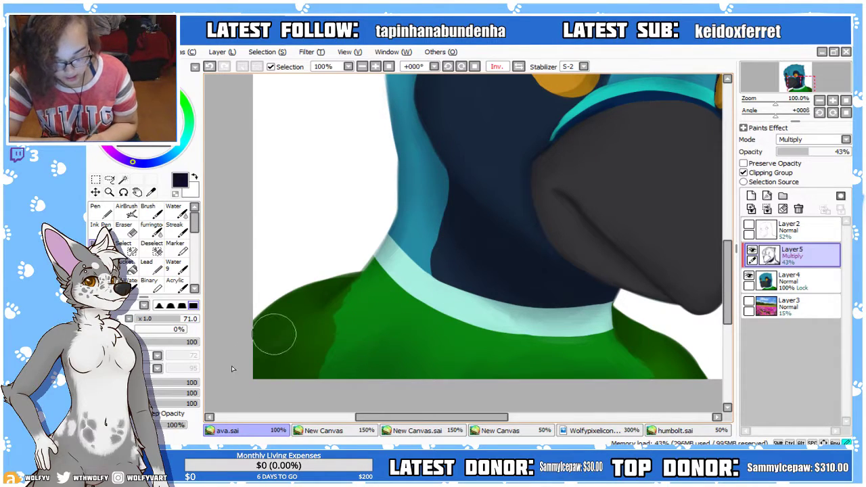
pyautogui.click(515, 67)
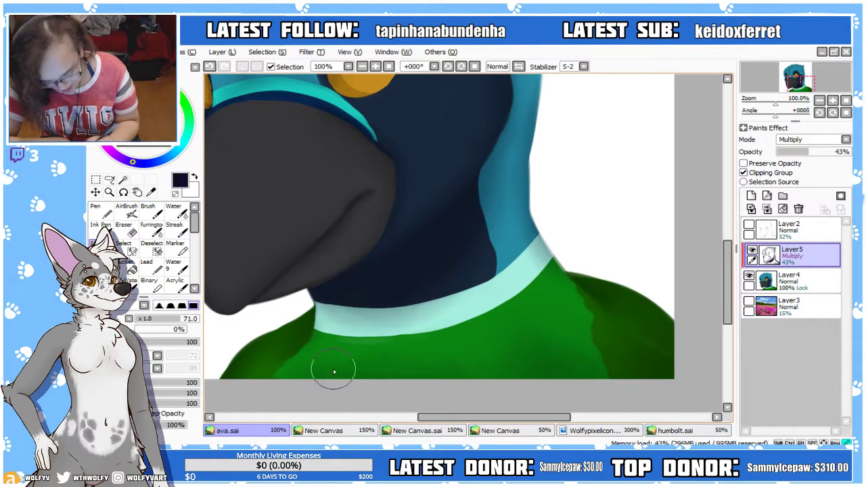
# Airbrush soft shading at size 93 and density 13 on the neck beneath the beak
pyautogui.click(126, 210)
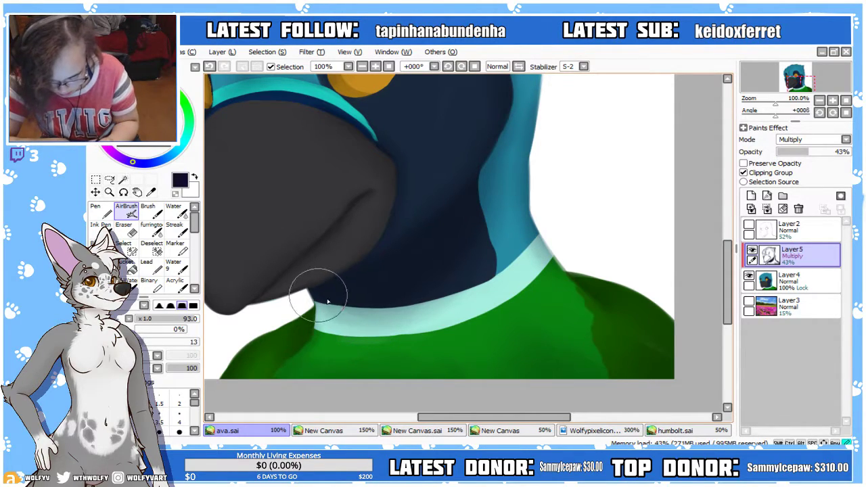
pyautogui.press('h')
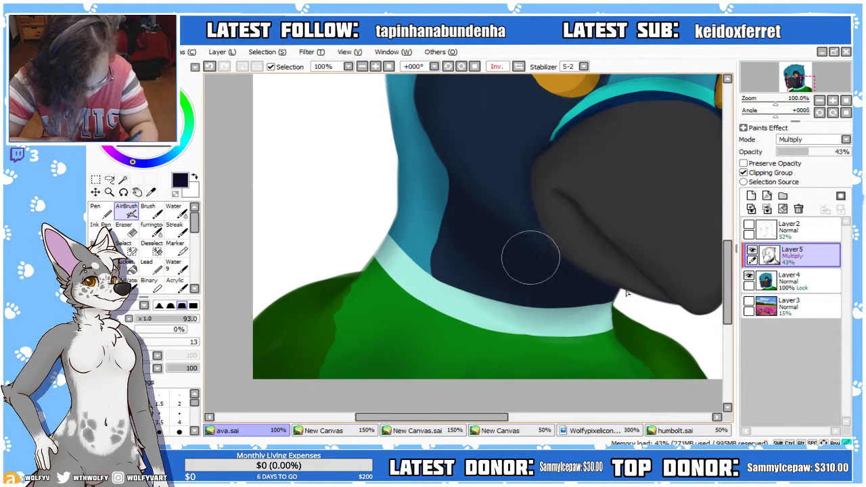
# View the whole portrait and toggle Layer5's visibility to compare it with and without the shading
pyautogui.click(389, 68)
pyautogui.click(750, 252)
pyautogui.click(751, 252)
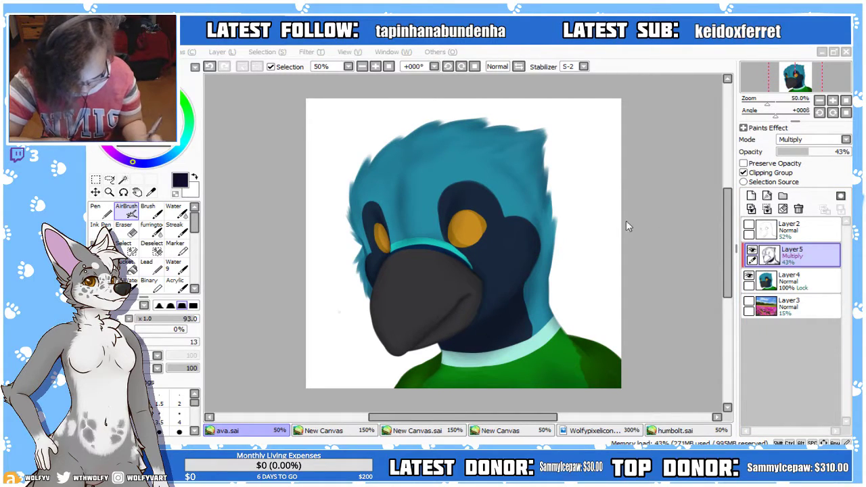
pyautogui.click(751, 251)
pyautogui.click(751, 252)
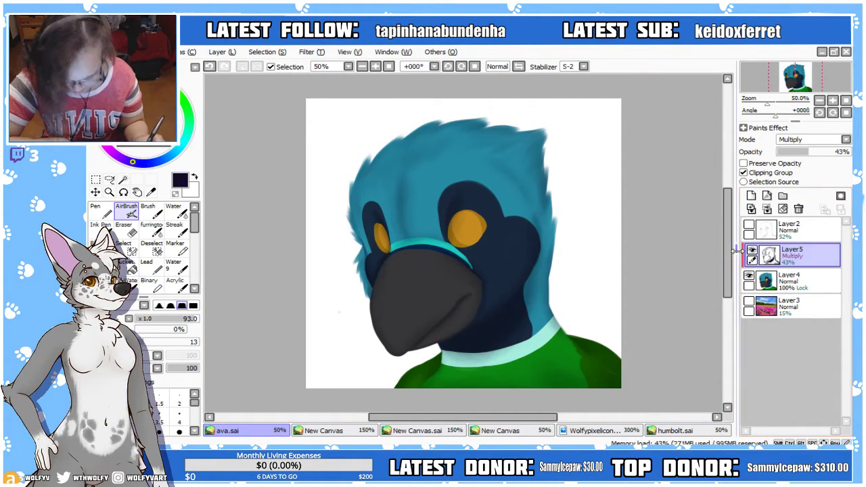
# Select both orange eyes on Layer4 with the Magic Wand
pyautogui.click(375, 67)
pyautogui.click(376, 67)
pyautogui.click(375, 67)
pyautogui.click(123, 180)
pyautogui.click(792, 287)
pyautogui.click(499, 204)
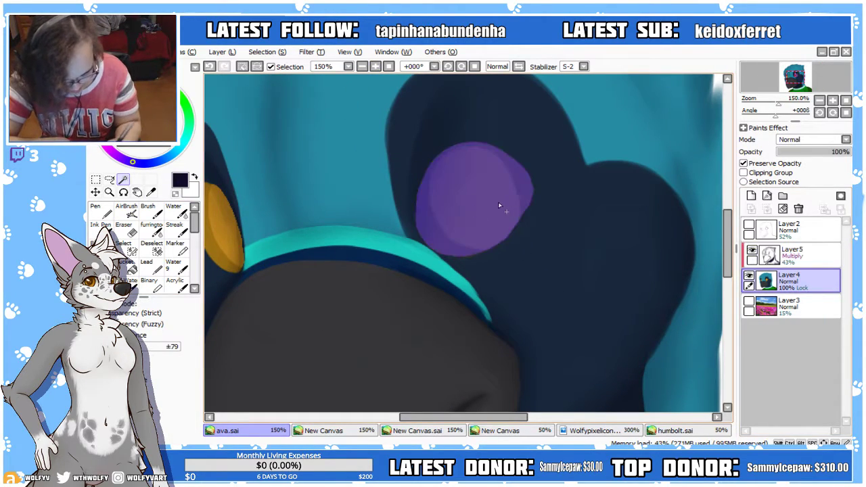
pyautogui.click(227, 234)
# Airbrush dark shading along the edges of both selected eyes on Layer5, using brush size 35 and density 58
pyautogui.click(792, 254)
pyautogui.click(161, 271)
pyautogui.click(125, 210)
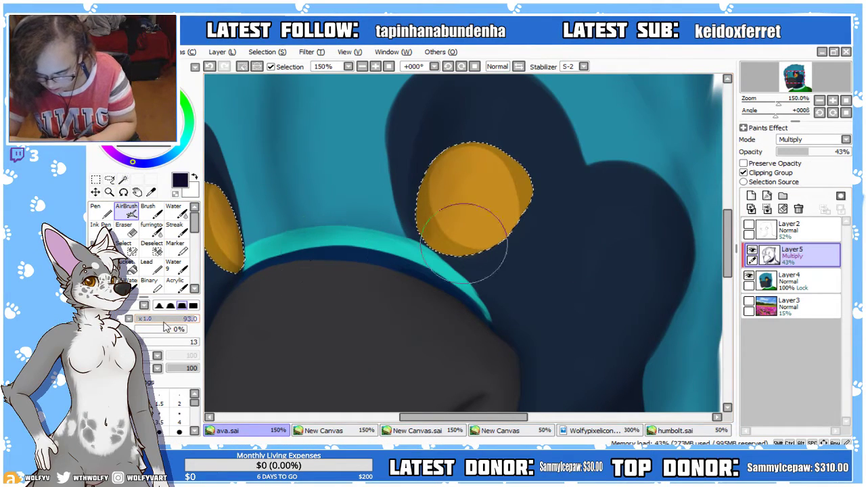
pyautogui.click(157, 318)
pyautogui.click(170, 341)
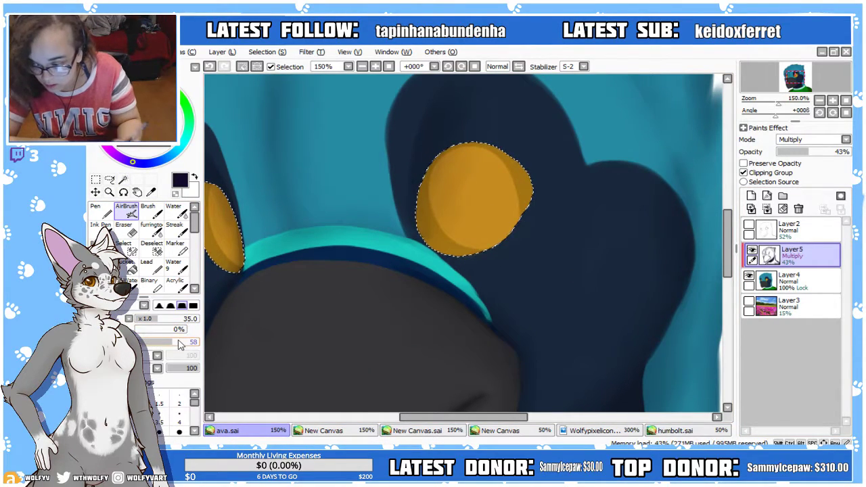
pyautogui.click(518, 67)
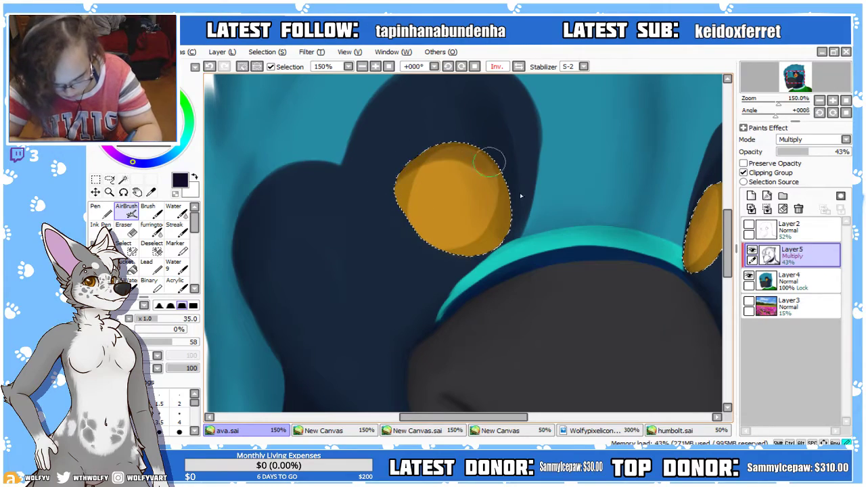
pyautogui.moveTo(441, 149)
pyautogui.mouseDown()
pyautogui.moveTo(518, 252)
pyautogui.moveTo(474, 157)
pyautogui.mouseUp()
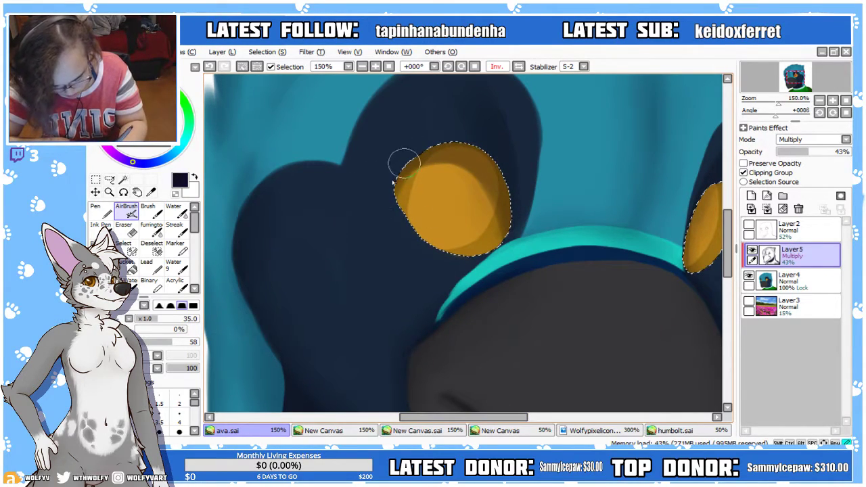
pyautogui.moveTo(440, 417); pyautogui.dragTo(481, 417)
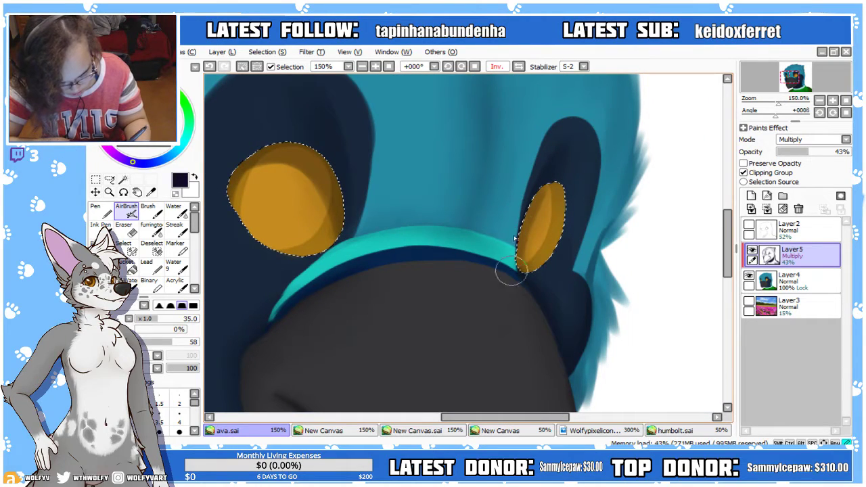
# Smooth the shading inside both eyes with the blending tool at size 39, then clear the eye selection
pyautogui.click(101, 248)
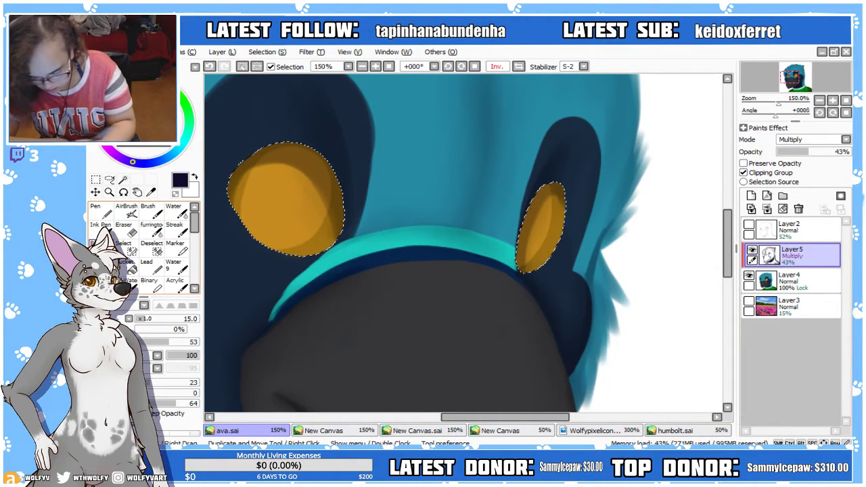
pyautogui.click(101, 248)
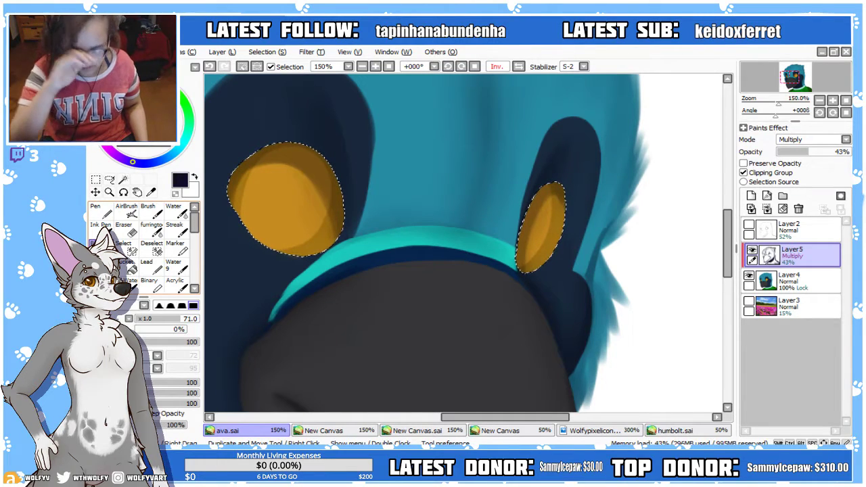
pyautogui.moveTo(167, 320); pyautogui.dragTo(157, 319)
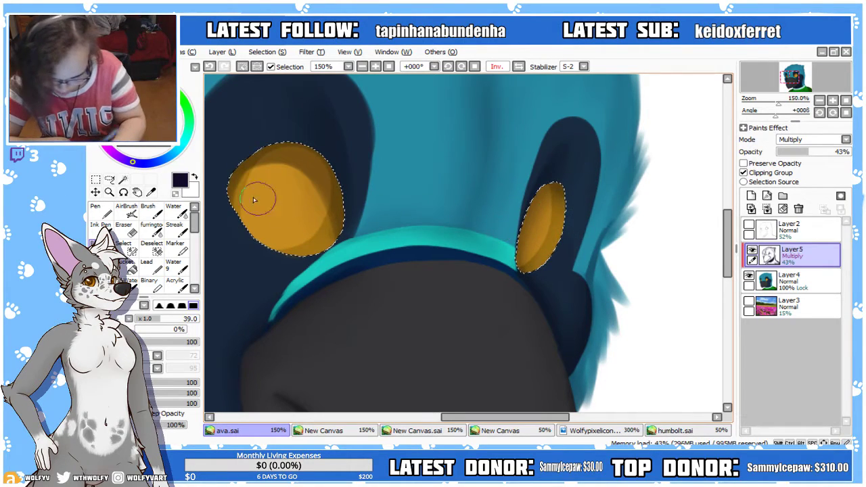
pyautogui.moveTo(251, 178)
pyautogui.mouseDown()
pyautogui.moveTo(246, 184)
pyautogui.moveTo(286, 163)
pyautogui.moveTo(271, 165)
pyautogui.moveTo(297, 169)
pyautogui.moveTo(318, 203)
pyautogui.moveTo(308, 178)
pyautogui.mouseUp()
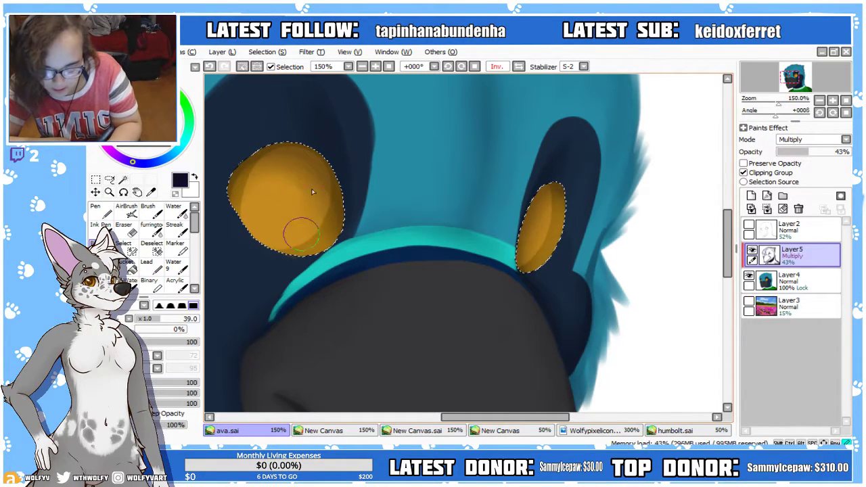
pyautogui.click(165, 213)
pyautogui.click(108, 180)
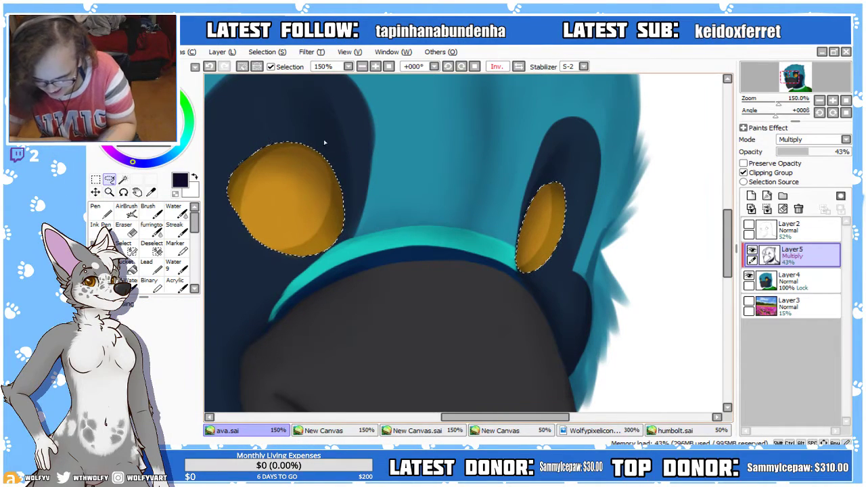
pyautogui.hotkey('ctrl', 'd')
pyautogui.click(362, 66)
pyautogui.click(362, 66)
pyautogui.click(375, 66)
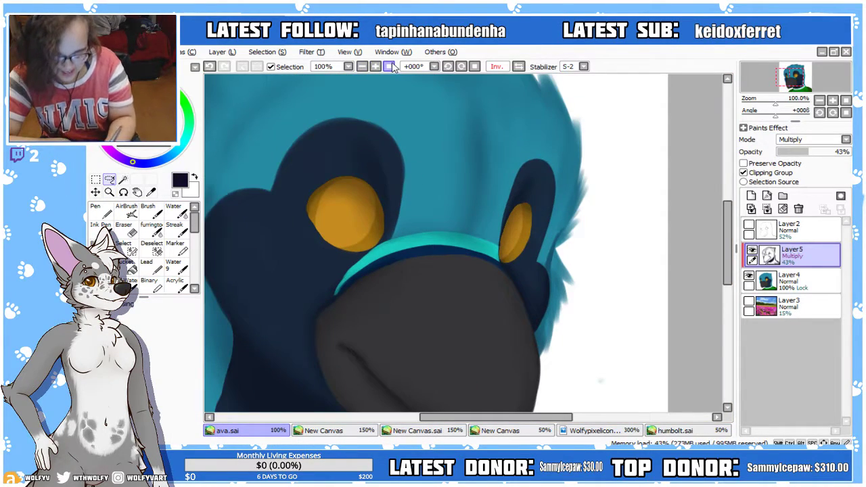
pyautogui.click(392, 67)
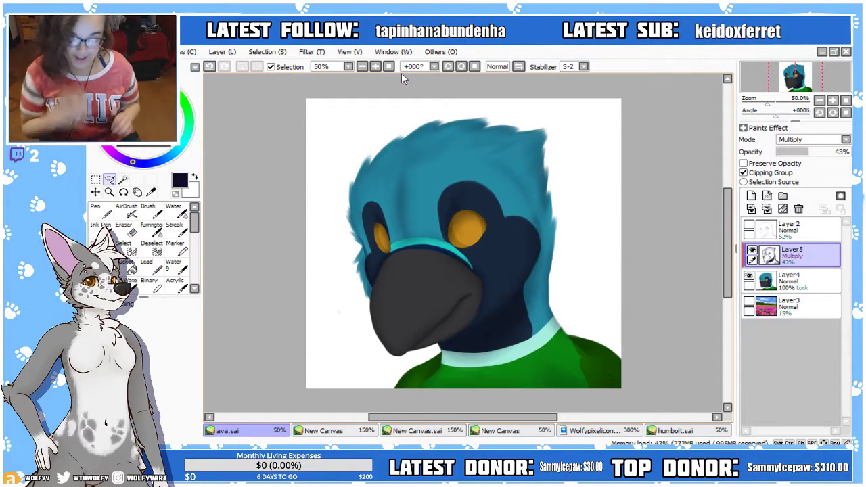
# Airbrush soft shading at size 100 and density 27 onto the blue feathers at the back of the crown
pyautogui.scroll(2, 453, 206)
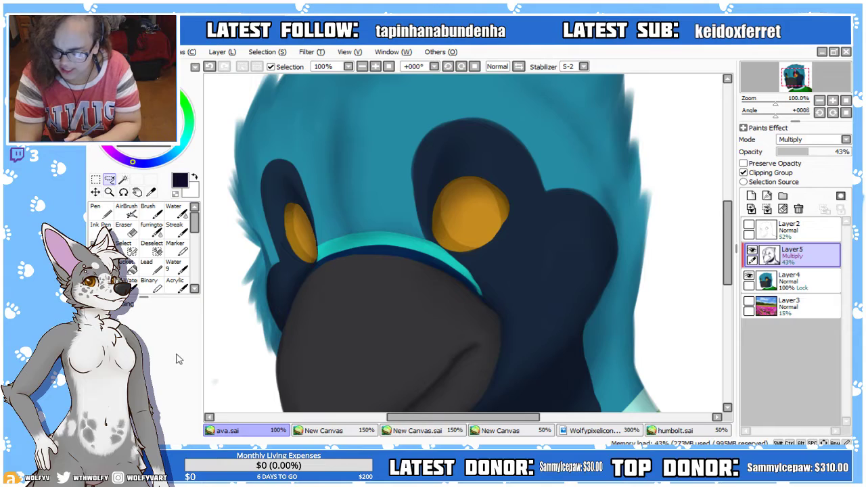
pyautogui.click(95, 243)
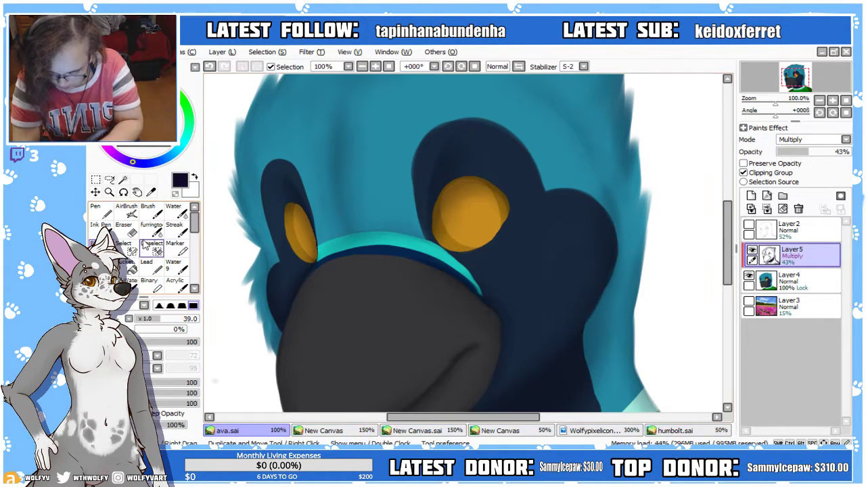
pyautogui.click(127, 210)
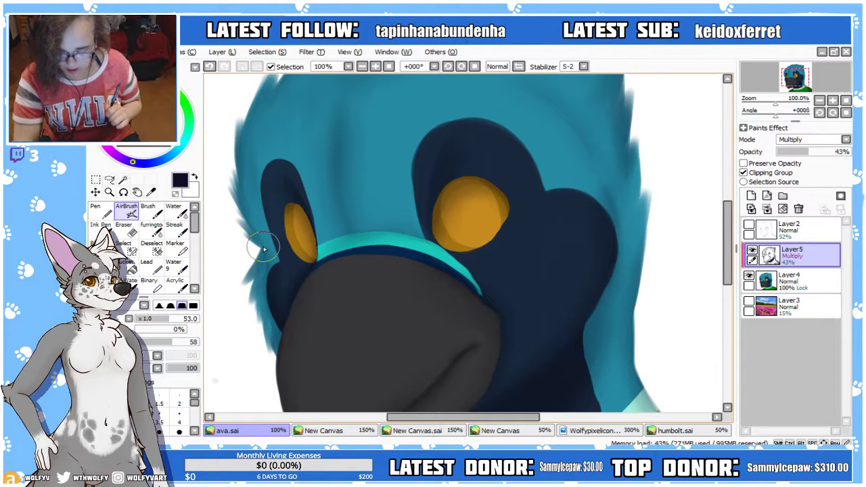
pyautogui.moveTo(727, 251); pyautogui.dragTo(727, 218)
pyautogui.click(518, 66)
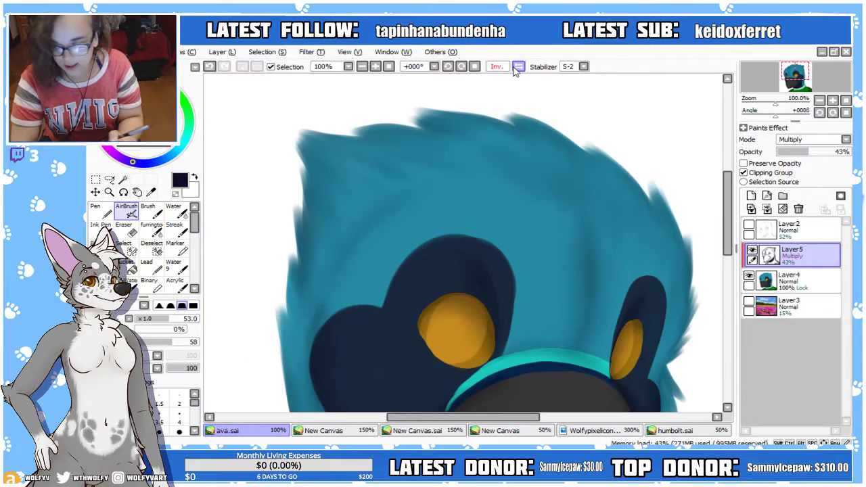
pyautogui.moveTo(177, 319)
pyautogui.mouseDown()
pyautogui.moveTo(209, 332)
pyautogui.moveTo(153, 343)
pyautogui.mouseUp()
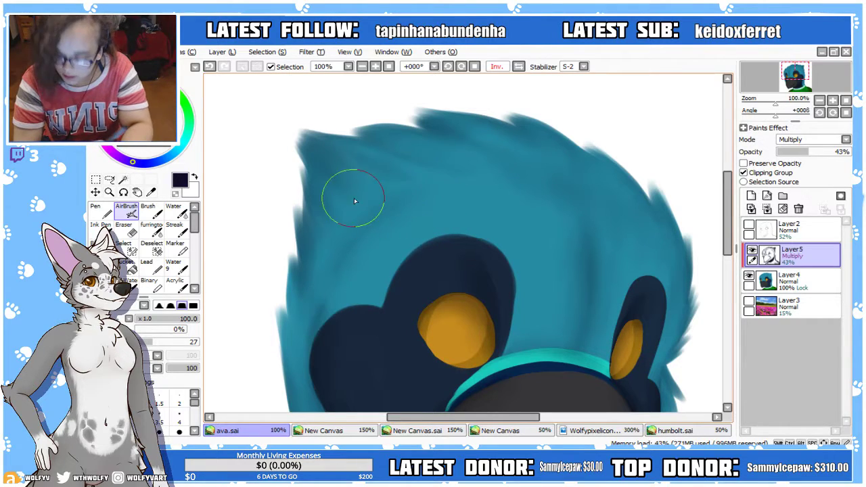
# Airbrush shading at size 48 along the back edge of the head beside the dark cheek patch
pyautogui.moveTo(727, 234); pyautogui.dragTo(727, 250)
pyautogui.click(166, 319)
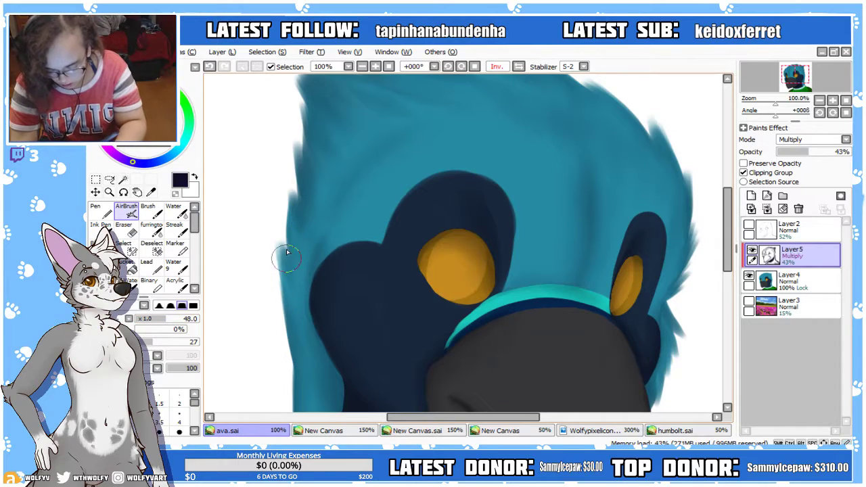
pyautogui.moveTo(279, 206); pyautogui.dragTo(312, 312)
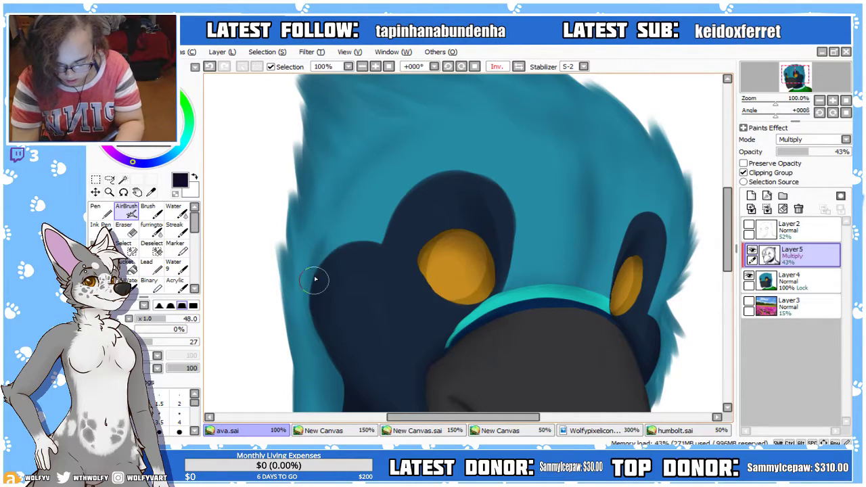
pyautogui.scroll(-3, 559, 350)
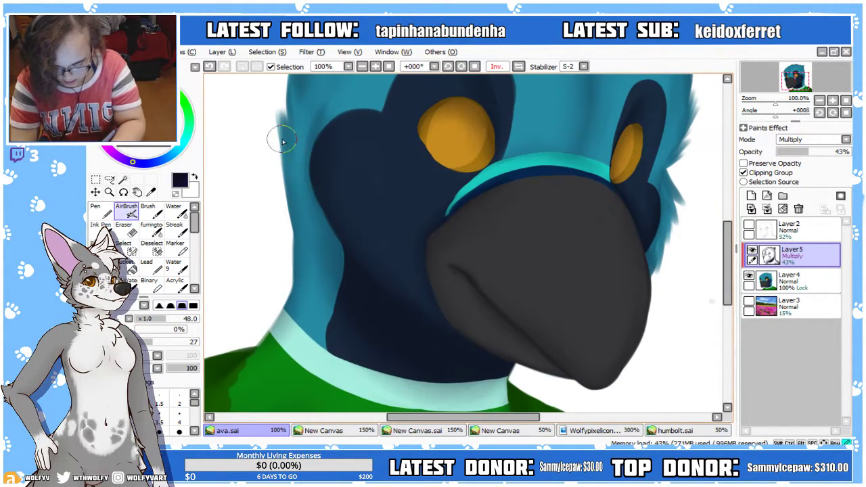
pyautogui.click(363, 69)
pyautogui.click(363, 69)
pyautogui.click(389, 67)
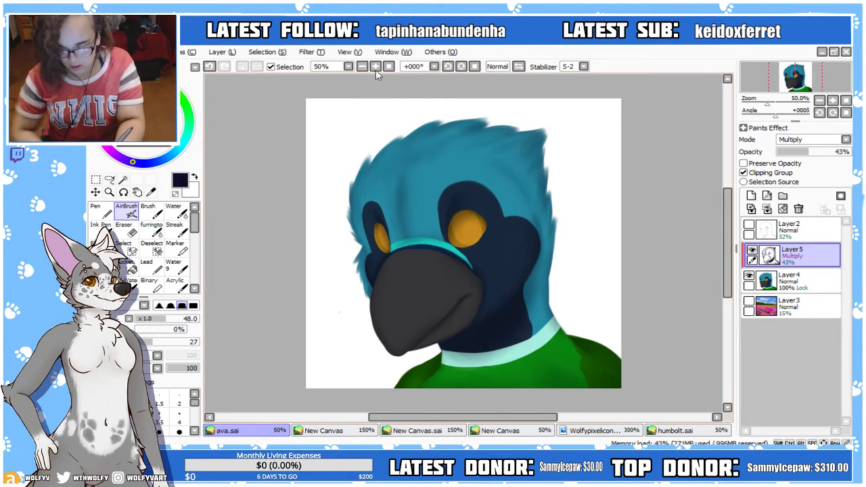
# Airbrush dark shading across the beak at size 88 and density 27, then reduce the brush to size 21
pyautogui.click(376, 69)
pyautogui.click(377, 68)
pyautogui.moveTo(726, 252); pyautogui.dragTo(727, 275)
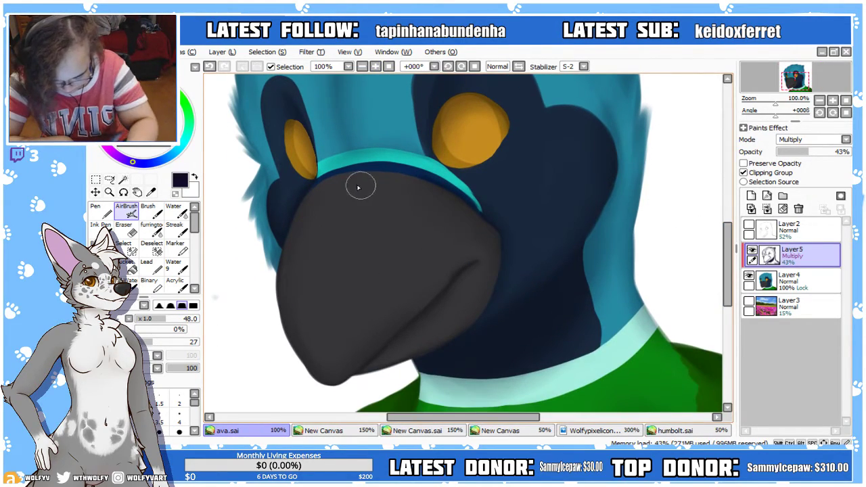
pyautogui.moveTo(174, 322); pyautogui.dragTo(191, 323)
pyautogui.moveTo(292, 247)
pyautogui.mouseDown()
pyautogui.moveTo(326, 187)
pyautogui.moveTo(357, 181)
pyautogui.moveTo(398, 181)
pyautogui.moveTo(435, 196)
pyautogui.moveTo(495, 249)
pyautogui.mouseUp()
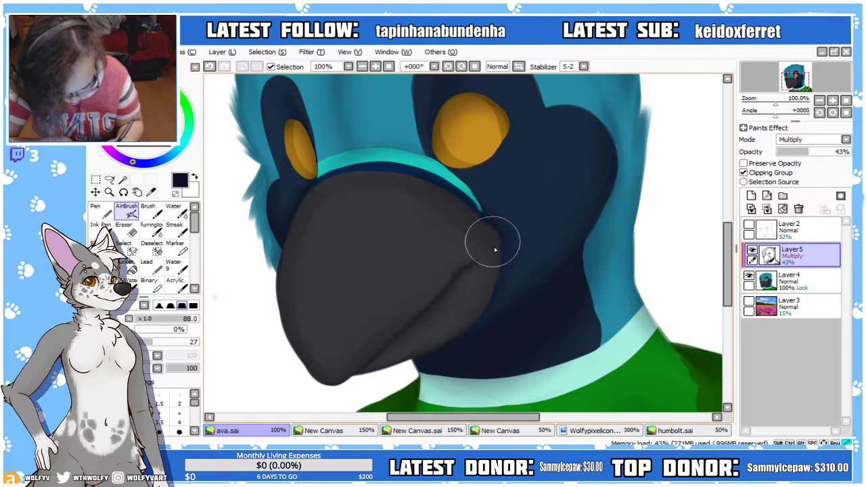
pyautogui.press('[')
pyautogui.press('[')
pyautogui.press('[')
pyautogui.press('[')
pyautogui.press('[')
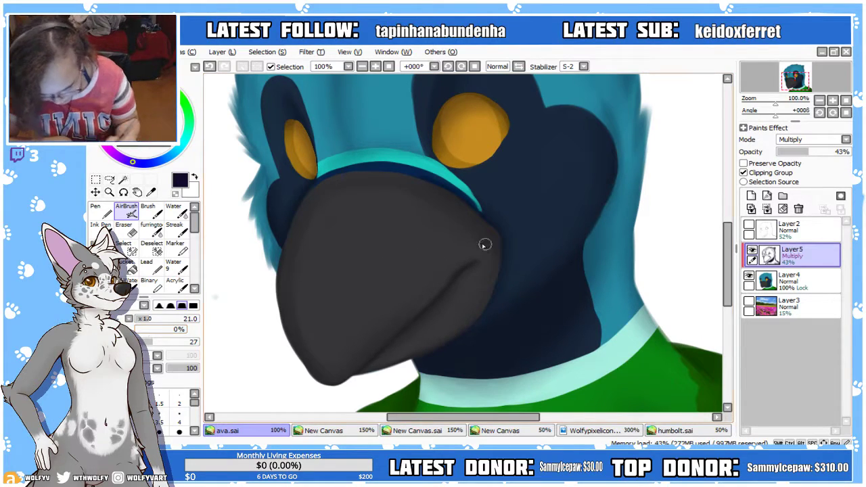
# Show the Layer2 sketch temporarily and toggle Layer5's visibility to check the beak shading against the line art
pyautogui.click(749, 226)
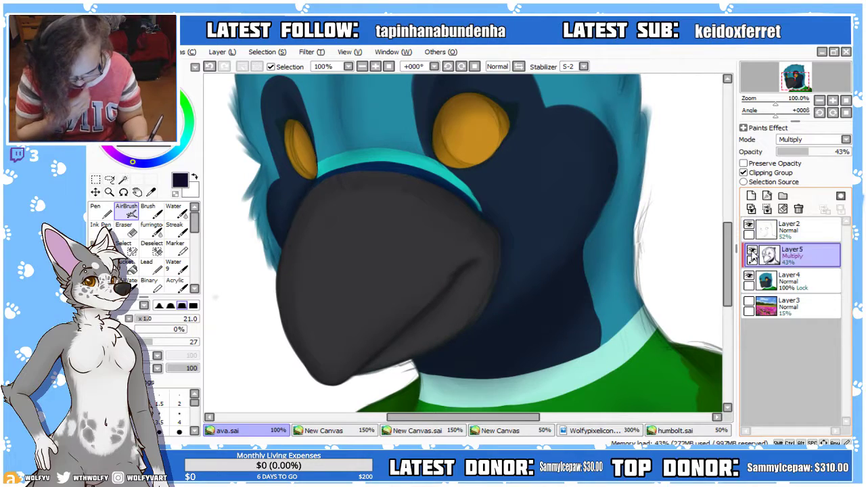
pyautogui.click(752, 251)
pyautogui.click(751, 251)
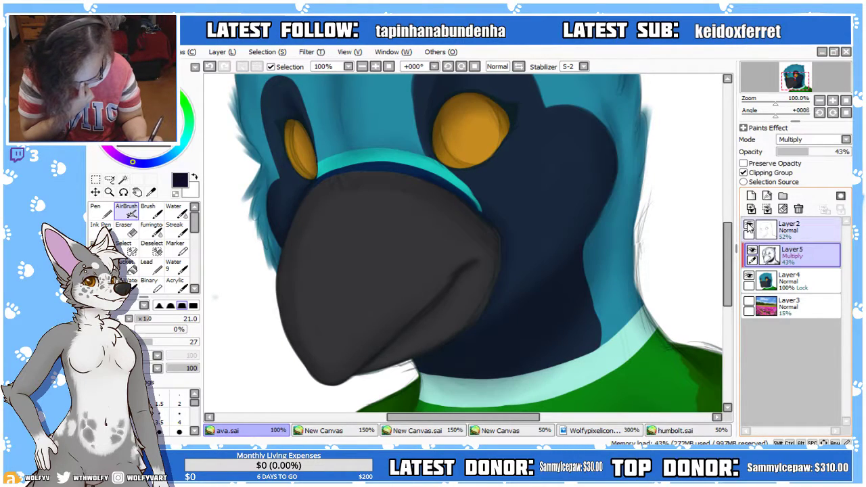
pyautogui.click(749, 226)
# Undo the last stroke and airbrush a fine dark line at the corner of the beak's mouth with size 7
pyautogui.moveTo(160, 323); pyautogui.dragTo(140, 328)
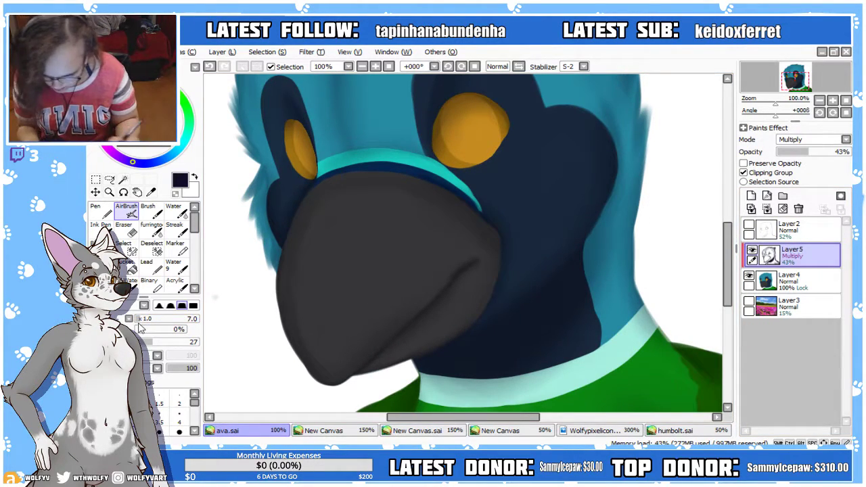
pyautogui.hotkey('ctrl', 'z')
pyautogui.moveTo(474, 266); pyautogui.dragTo(484, 261)
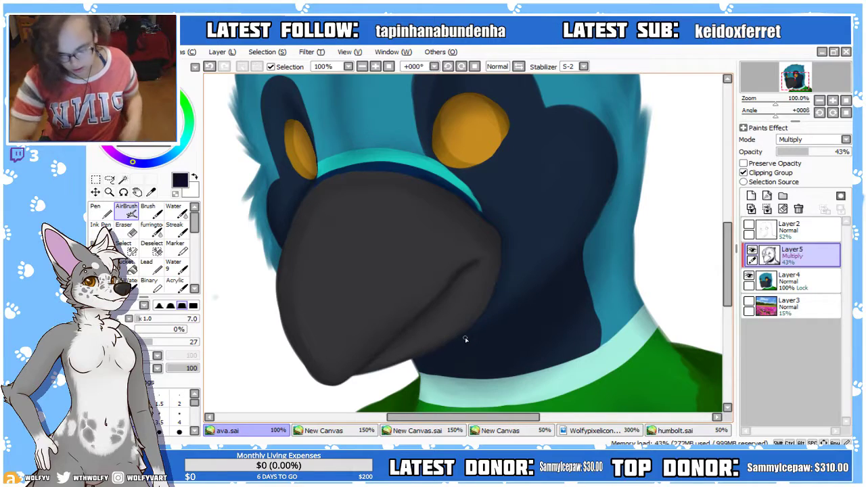
# Smooth the shading on the beak and dark face patch with the blending tool at size 39, checking it in mirrored view
pyautogui.click(101, 248)
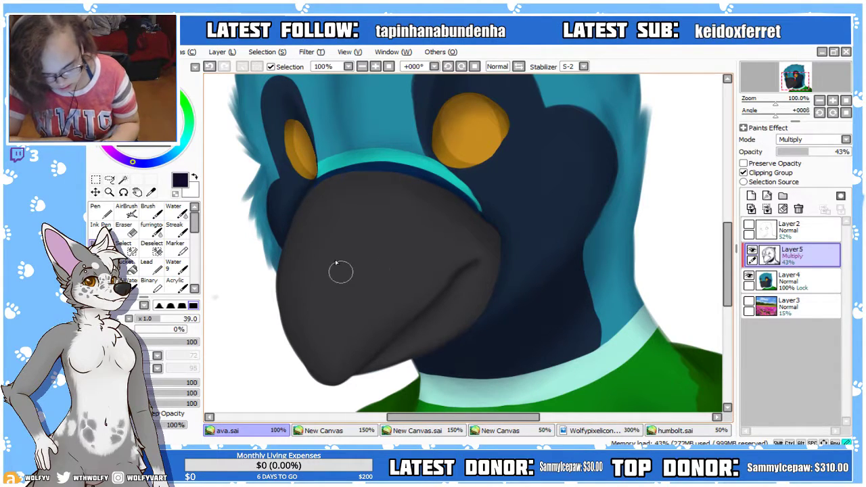
pyautogui.press('h')
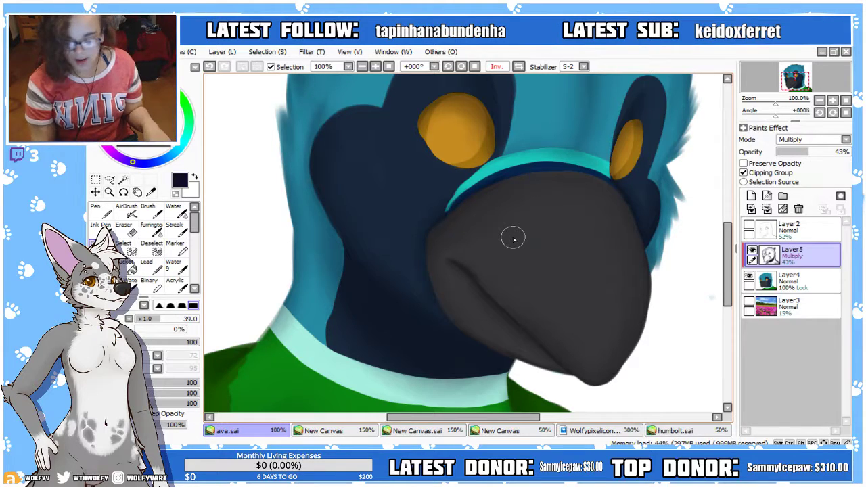
pyautogui.click(518, 66)
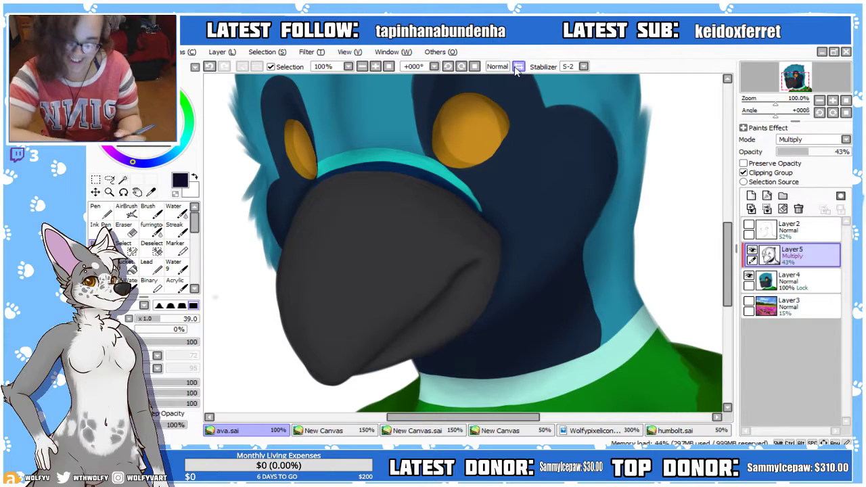
pyautogui.scroll(3, 421, 257)
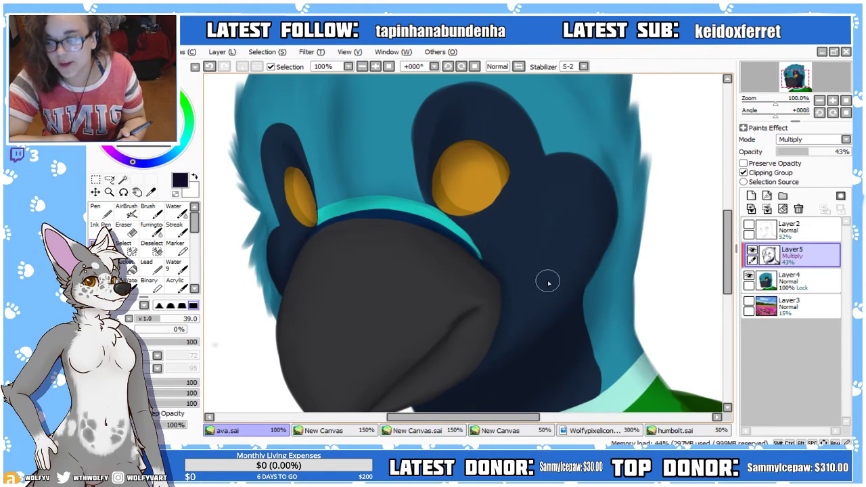
pyautogui.click(519, 67)
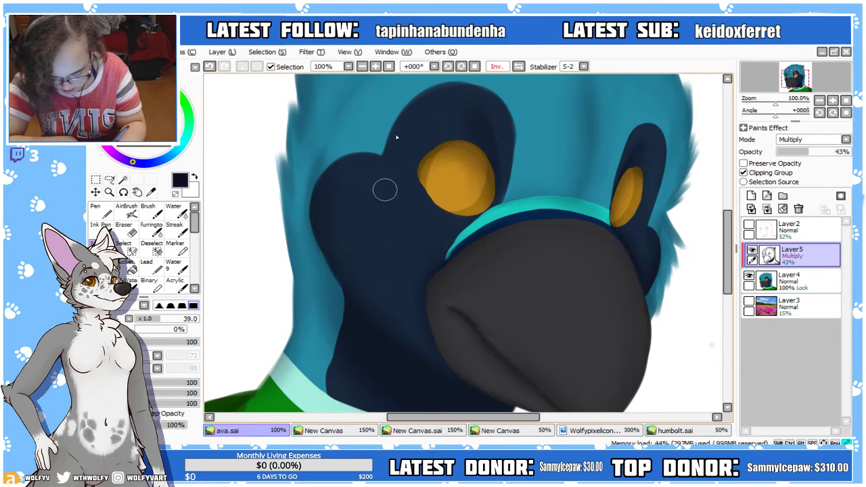
pyautogui.click(363, 66)
pyautogui.click(388, 66)
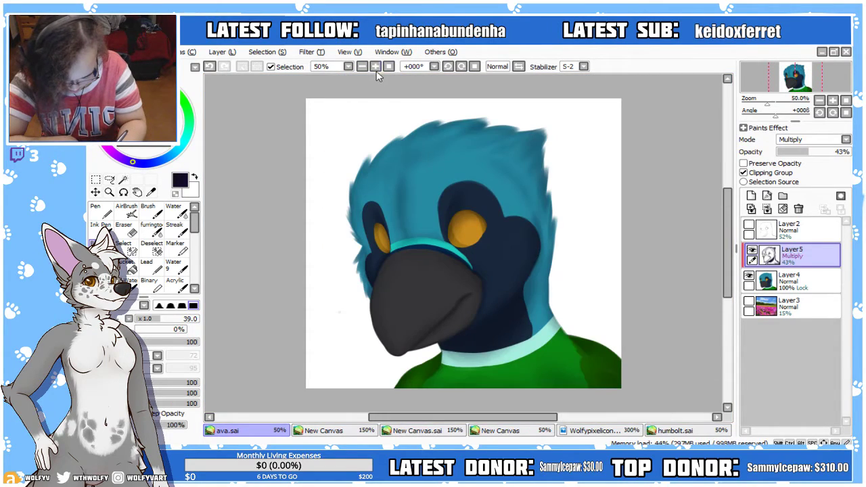
pyautogui.click(375, 66)
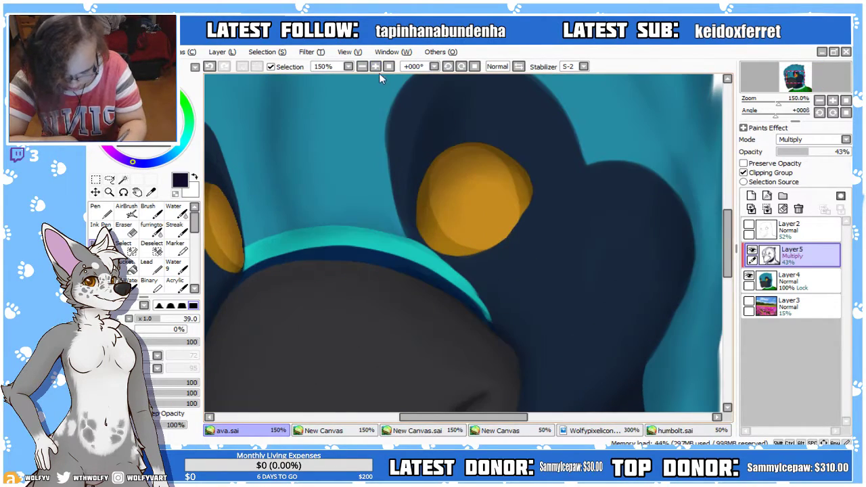
# Select both orange eyes with the Magic Wand on Layer4, then make the Multiply layer Layer5 active
pyautogui.click(792, 277)
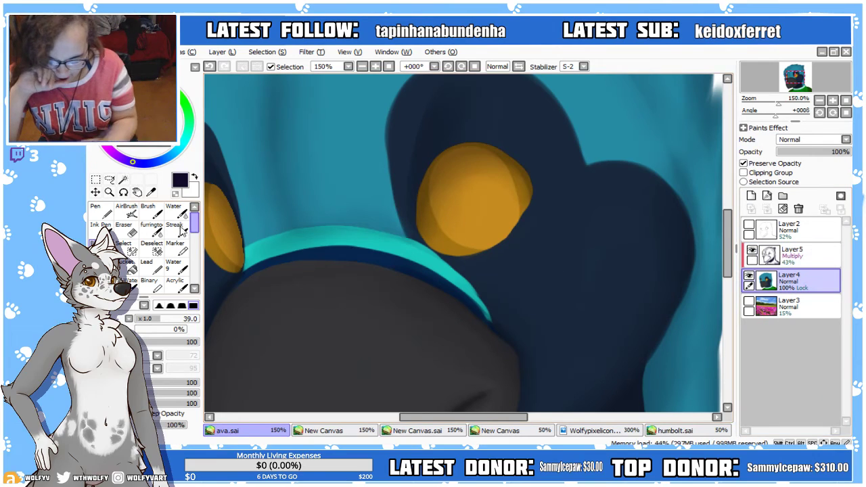
pyautogui.click(124, 179)
pyautogui.click(492, 203)
pyautogui.click(237, 243)
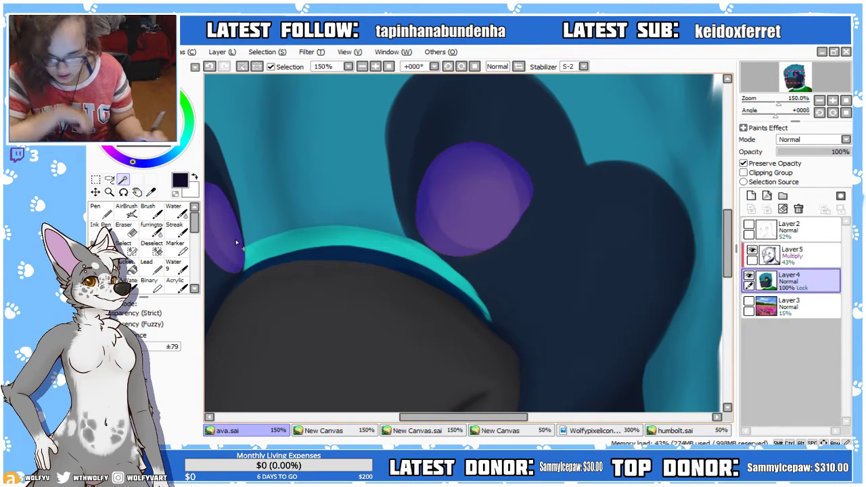
pyautogui.click(791, 251)
# Airbrush a dark curved line along the inner and lower edge of the larger eye's iris at size 14 and density 60, undoing the first strokes
pyautogui.click(126, 210)
pyautogui.moveTo(497, 418); pyautogui.dragTo(523, 425)
pyautogui.scroll(3, 393, 126)
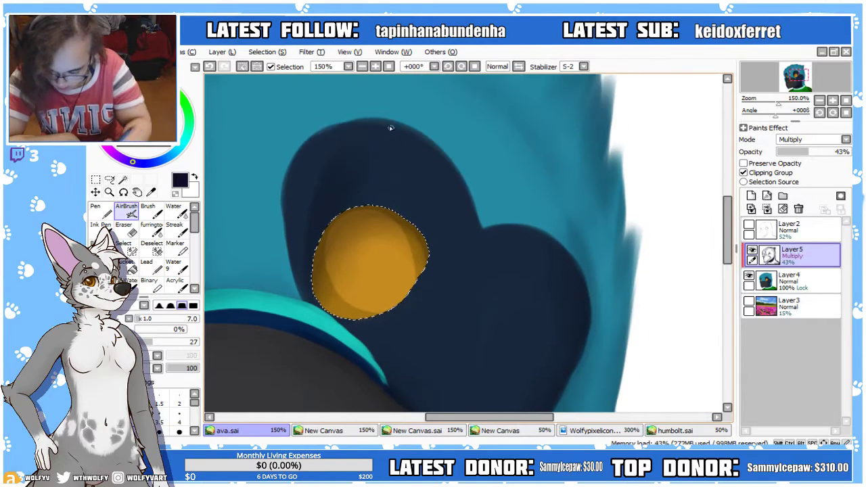
pyautogui.click(375, 66)
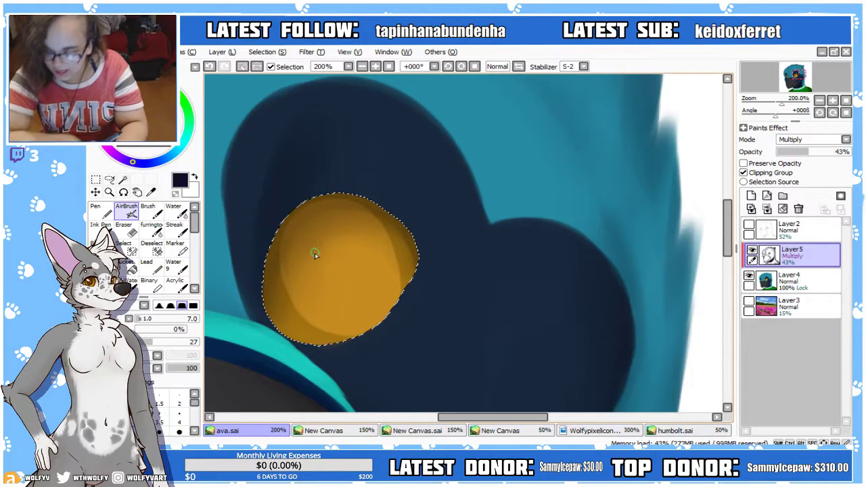
pyautogui.moveTo(148, 319); pyautogui.dragTo(145, 318)
pyautogui.click(173, 343)
pyautogui.moveTo(287, 225); pyautogui.dragTo(292, 300)
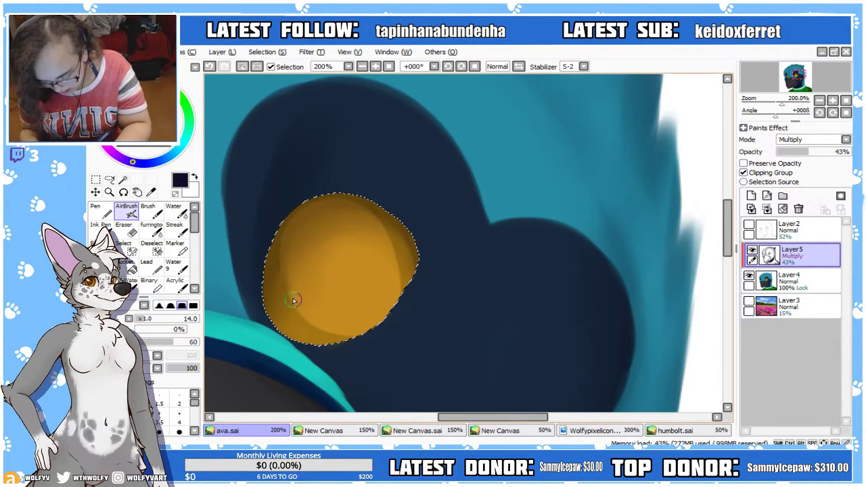
pyautogui.hotkey('ctrl', 'z')
pyautogui.hotkey('ctrl', 'z')
pyautogui.hotkey('ctrl', 'z')
pyautogui.moveTo(296, 312)
pyautogui.mouseDown()
pyautogui.moveTo(283, 236)
pyautogui.moveTo(304, 316)
pyautogui.moveTo(290, 220)
pyautogui.moveTo(286, 279)
pyautogui.moveTo(296, 301)
pyautogui.moveTo(294, 228)
pyautogui.moveTo(285, 257)
pyautogui.moveTo(297, 216)
pyautogui.moveTo(302, 316)
pyautogui.moveTo(284, 258)
pyautogui.moveTo(319, 333)
pyautogui.mouseUp()
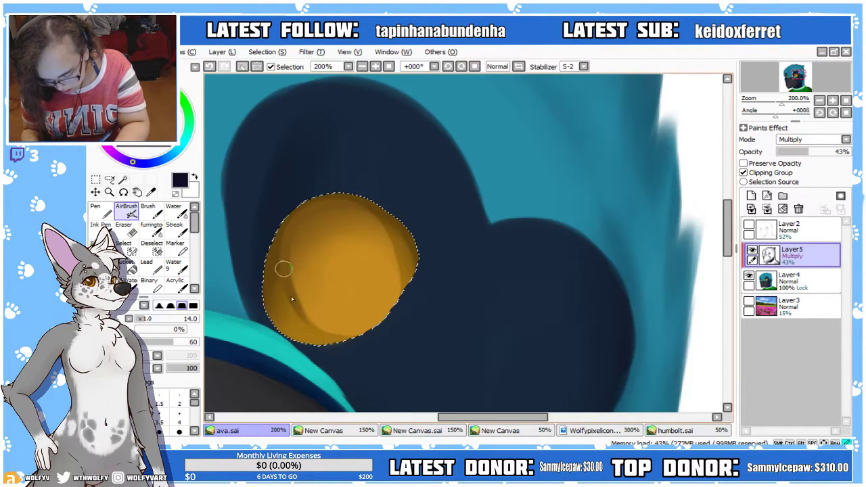
pyautogui.moveTo(283, 271); pyautogui.dragTo(327, 327)
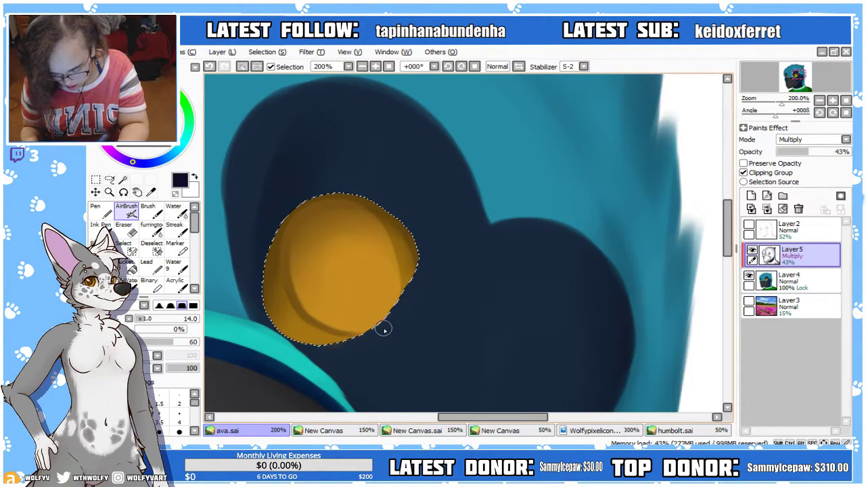
# Mirror the view and airbrush dark shading along the larger eye's upper and outer edge
pyautogui.press('h')
pyautogui.moveTo(551, 292)
pyautogui.mouseDown()
pyautogui.moveTo(545, 239)
pyautogui.moveTo(528, 303)
pyautogui.moveTo(557, 214)
pyautogui.moveTo(532, 305)
pyautogui.moveTo(528, 287)
pyautogui.moveTo(579, 201)
pyautogui.mouseUp()
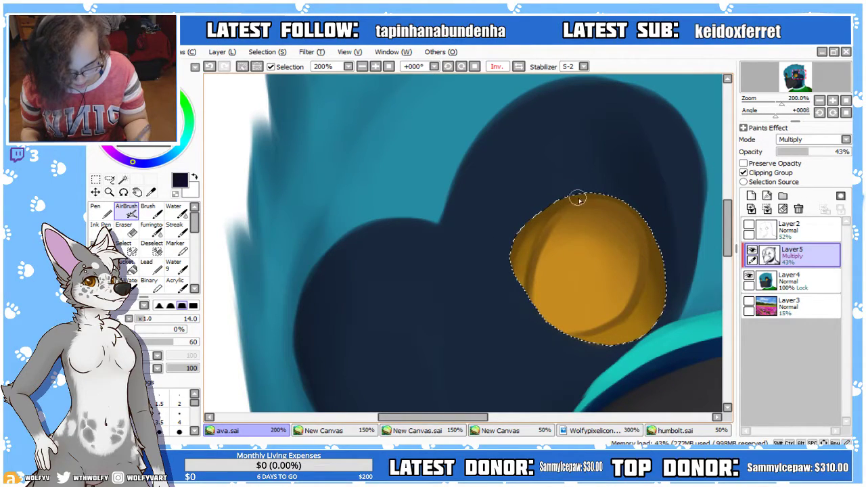
pyautogui.moveTo(536, 267)
pyautogui.mouseDown()
pyautogui.moveTo(587, 201)
pyautogui.moveTo(537, 249)
pyautogui.moveTo(541, 240)
pyautogui.moveTo(602, 207)
pyautogui.moveTo(534, 250)
pyautogui.moveTo(550, 208)
pyautogui.mouseUp()
# Airbrush a dark curved line down the iris of the narrow far eye in normal view, redoing the first stroke
pyautogui.click(362, 66)
pyautogui.click(362, 66)
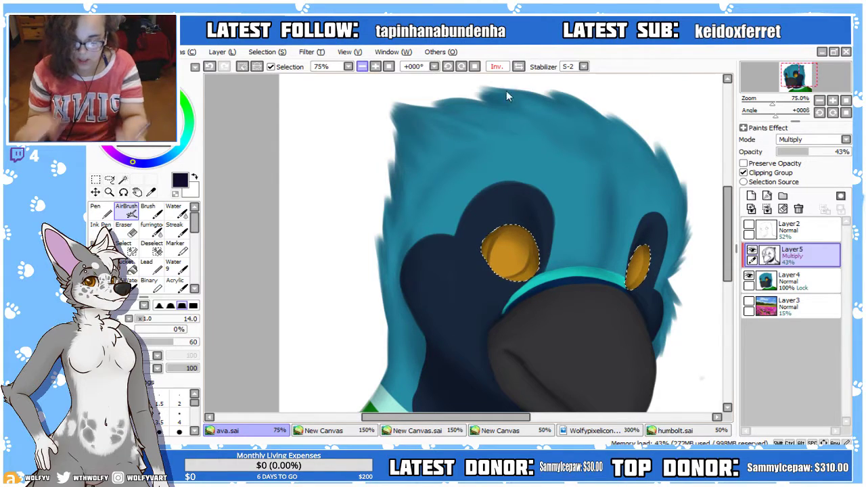
pyautogui.click(363, 67)
pyautogui.moveTo(531, 413); pyautogui.dragTo(502, 408)
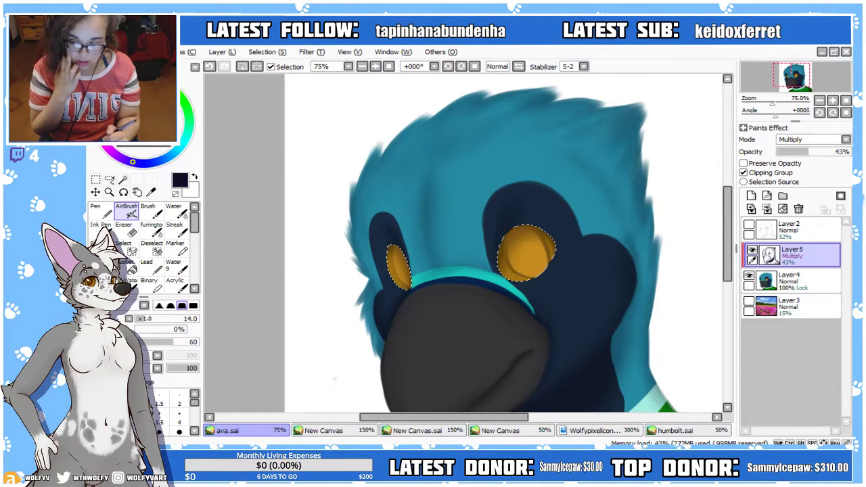
pyautogui.click(375, 66)
pyautogui.moveTo(449, 416); pyautogui.dragTo(428, 419)
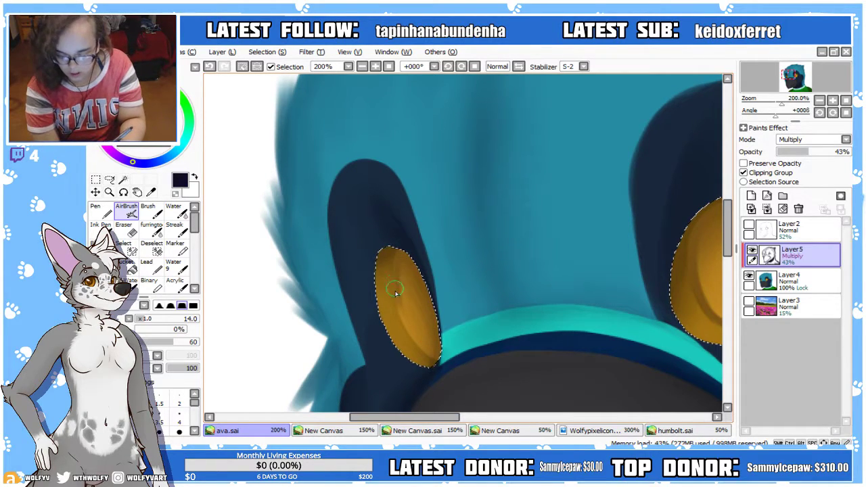
pyautogui.moveTo(404, 235)
pyautogui.mouseDown()
pyautogui.moveTo(397, 303)
pyautogui.moveTo(405, 230)
pyautogui.moveTo(412, 344)
pyautogui.mouseUp()
pyautogui.hotkey('ctrl', 'z')
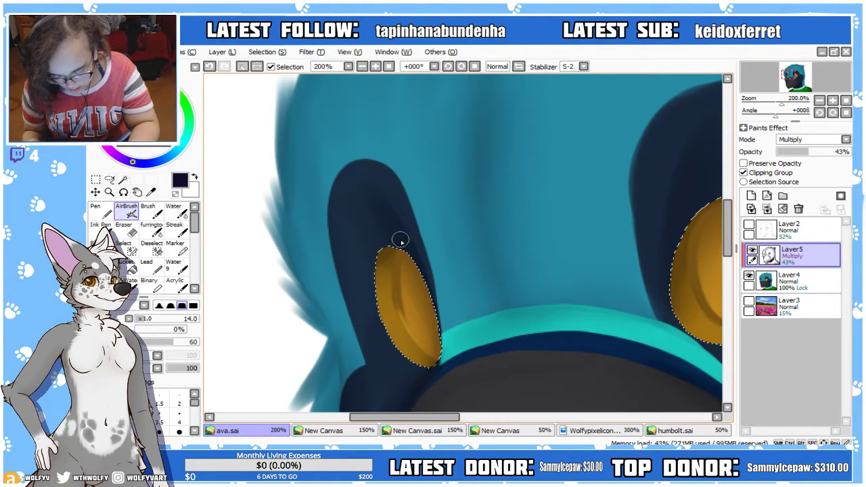
pyautogui.moveTo(411, 331); pyautogui.dragTo(417, 343)
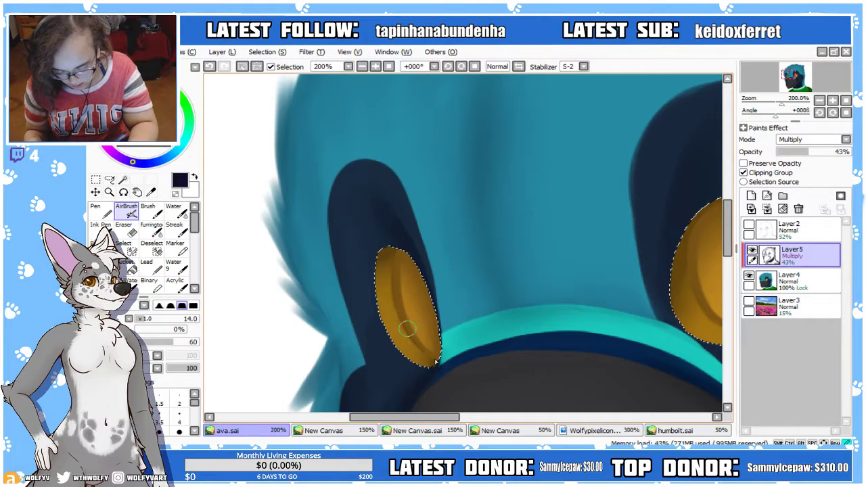
# Clear the selection around the eyes with the lasso tool and view the whole portrait
pyautogui.click(363, 66)
pyautogui.click(363, 66)
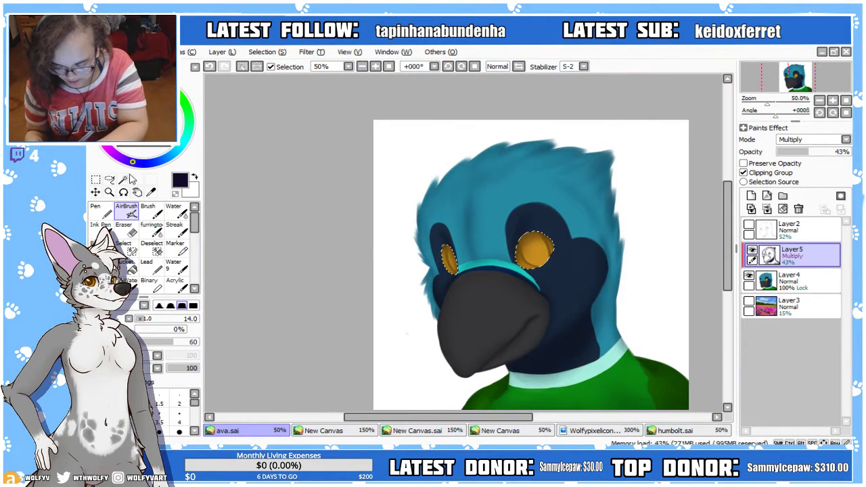
pyautogui.click(109, 180)
pyautogui.click(327, 161)
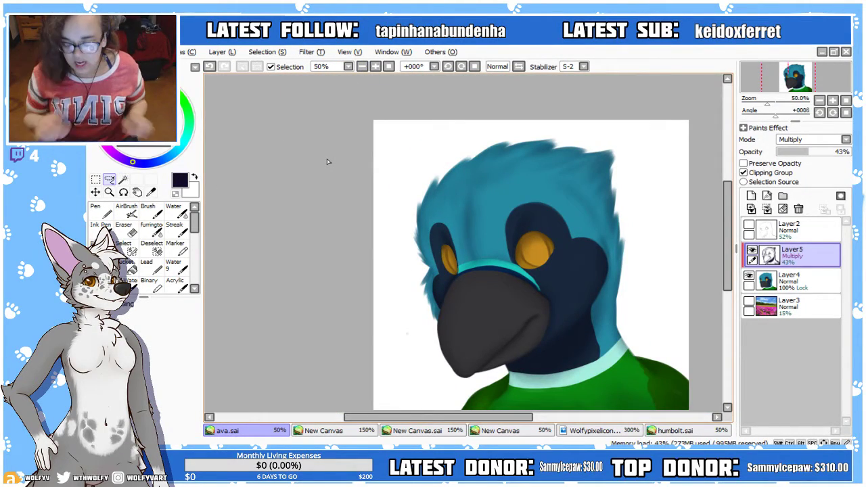
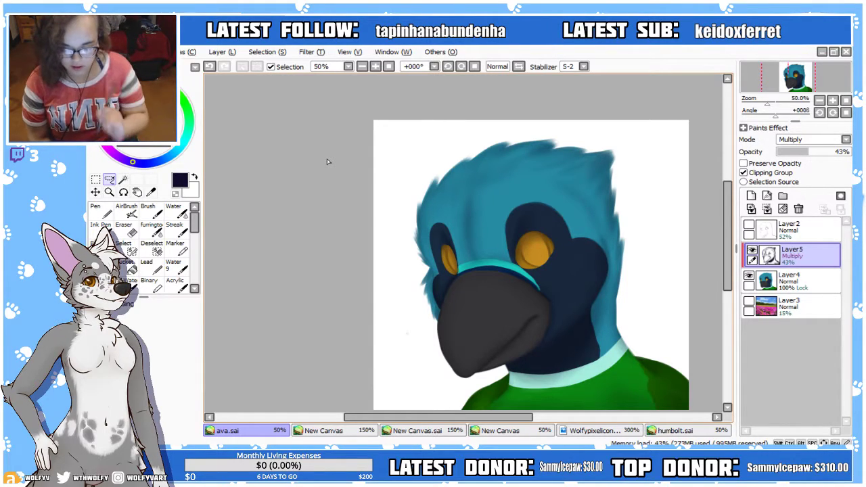
# Airbrush soft dark shading where the lower beak meets the dark face patch in mirrored view, at size 37 and density 7
pyautogui.click(375, 66)
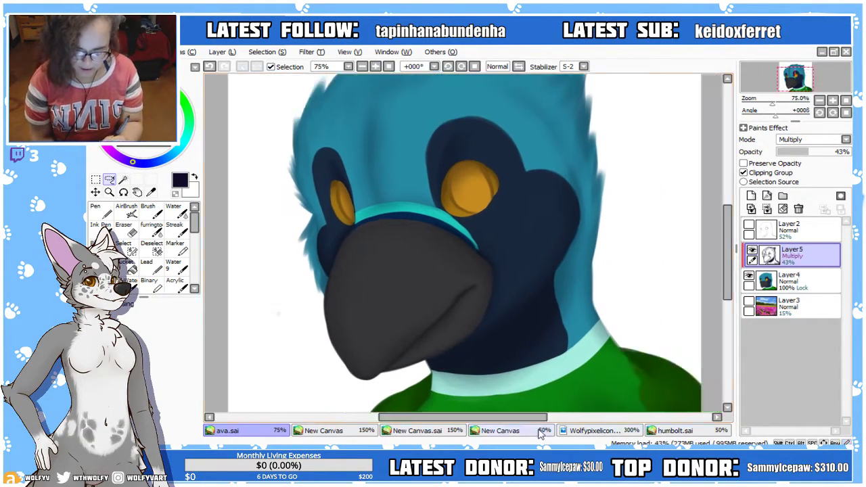
pyautogui.moveTo(497, 418); pyautogui.dragTo(531, 417)
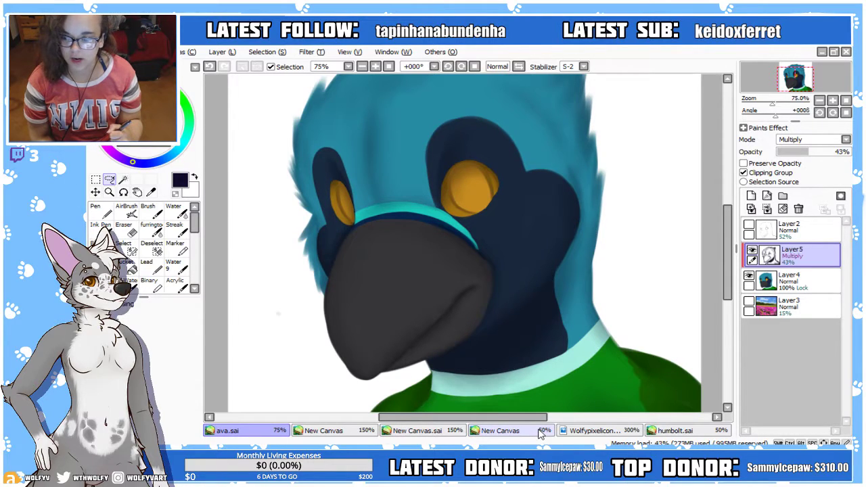
pyautogui.moveTo(521, 419); pyautogui.dragTo(510, 424)
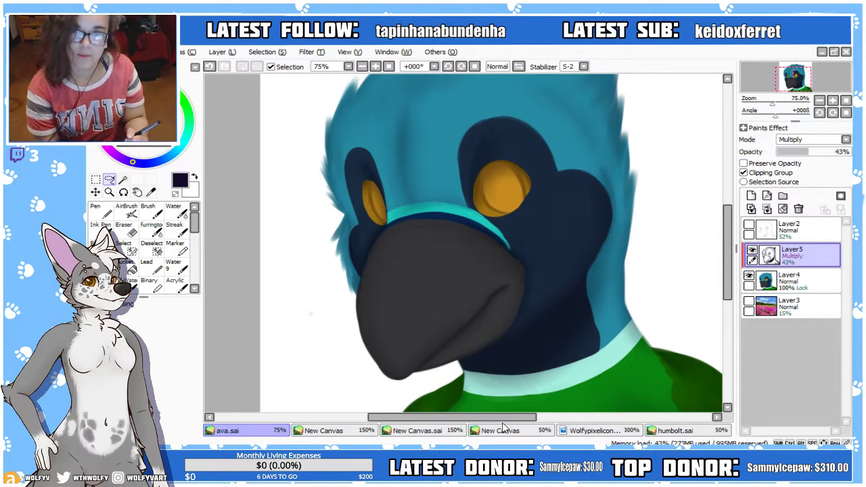
pyautogui.scroll(1, 614, 188)
pyautogui.moveTo(728, 268); pyautogui.dragTo(728, 288)
pyautogui.scroll(1, 608, 230)
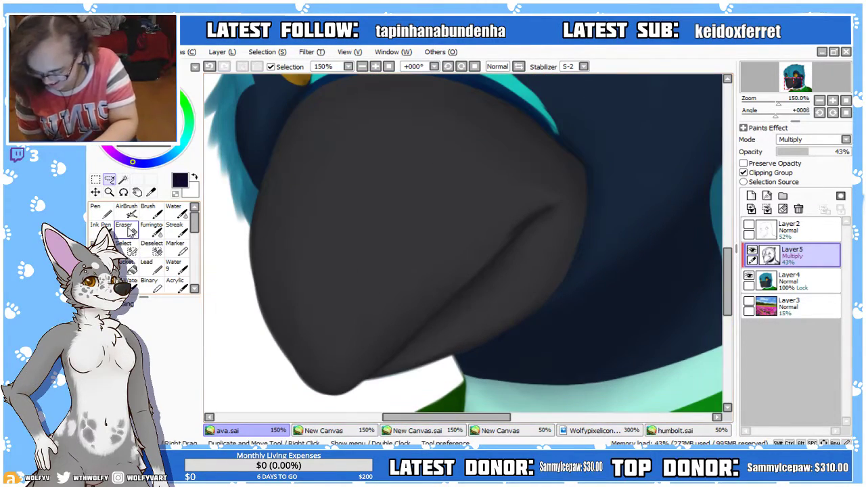
pyautogui.click(129, 212)
pyautogui.moveTo(152, 319); pyautogui.dragTo(159, 319)
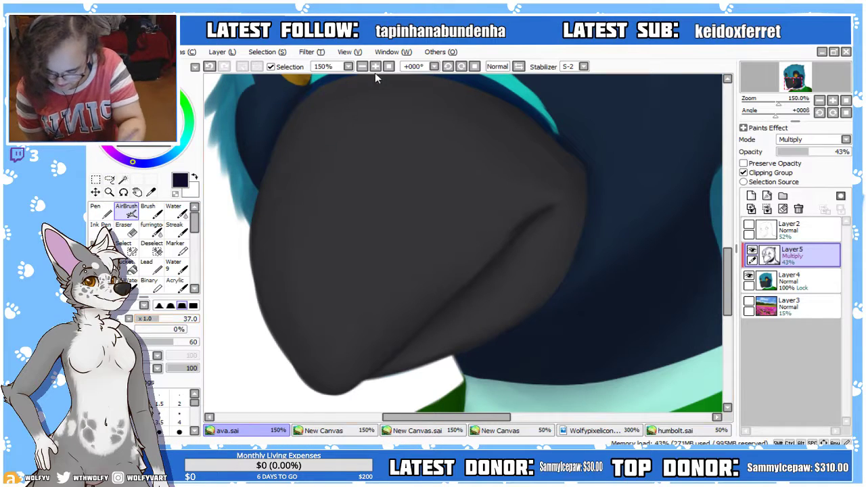
pyautogui.press('h')
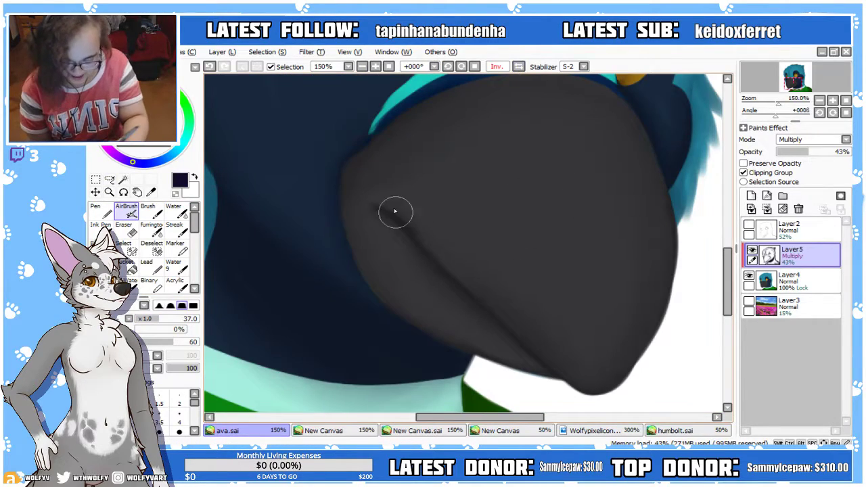
pyautogui.click(363, 67)
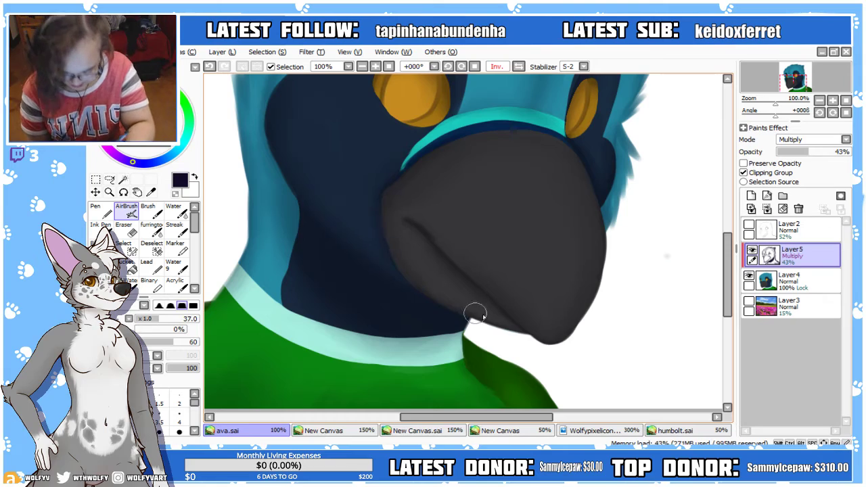
pyautogui.click(140, 342)
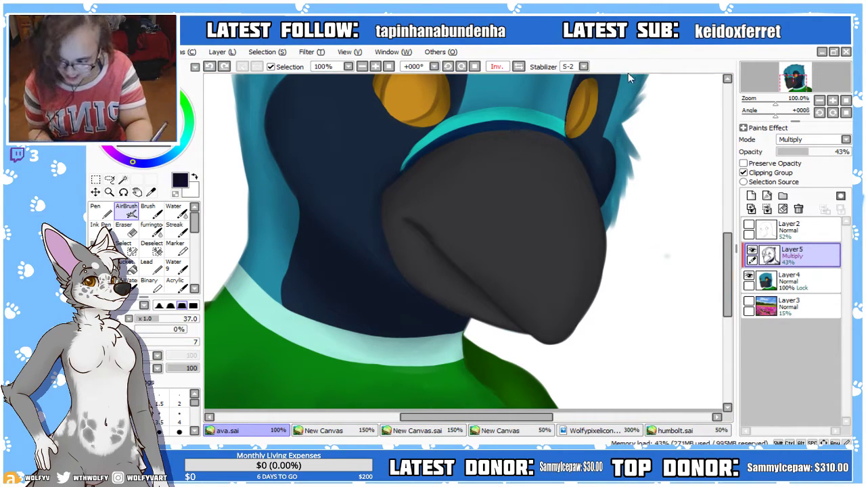
pyautogui.moveTo(412, 261)
pyautogui.mouseDown()
pyautogui.moveTo(389, 238)
pyautogui.moveTo(435, 304)
pyautogui.mouseUp()
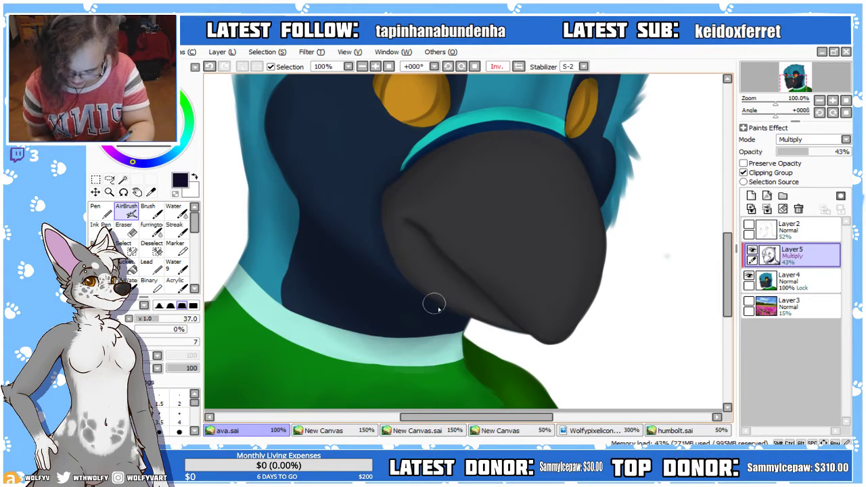
# Examine the shading on the head, beak, face and collar at several zoom levels and in normal and mirrored view
pyautogui.moveTo(728, 272); pyautogui.dragTo(729, 252)
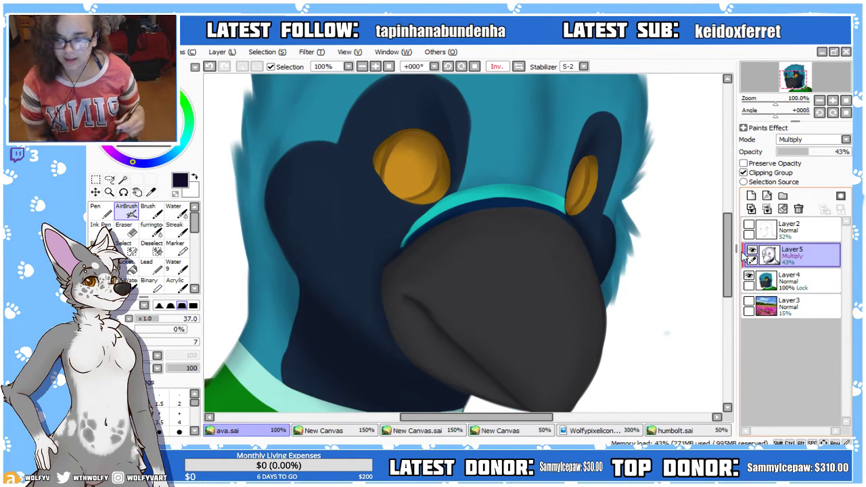
pyautogui.press('-')
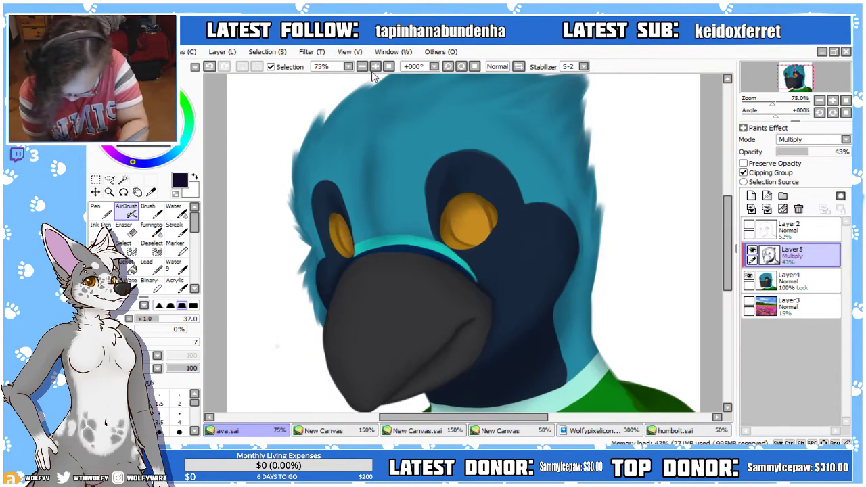
pyautogui.moveTo(734, 252); pyautogui.dragTo(728, 271)
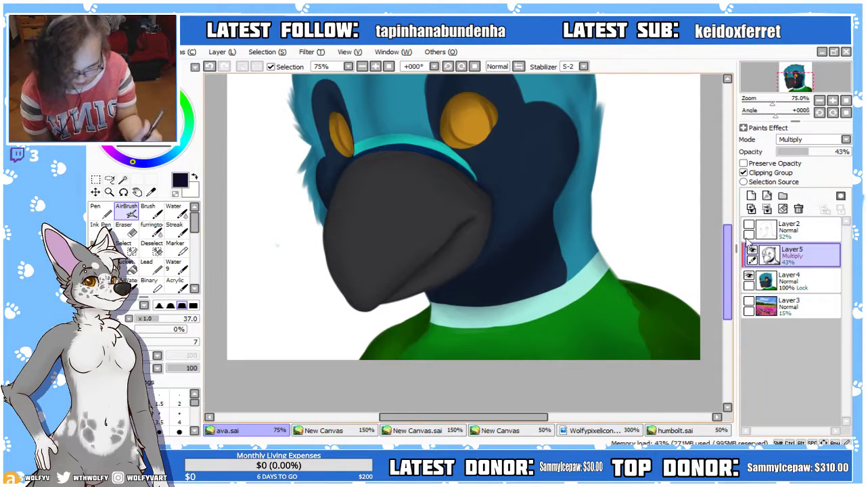
pyautogui.moveTo(729, 256); pyautogui.dragTo(734, 249)
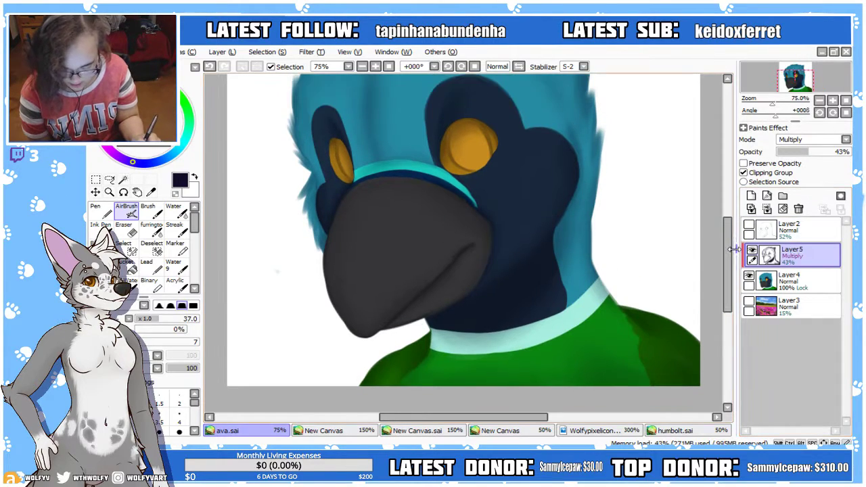
pyautogui.click(362, 70)
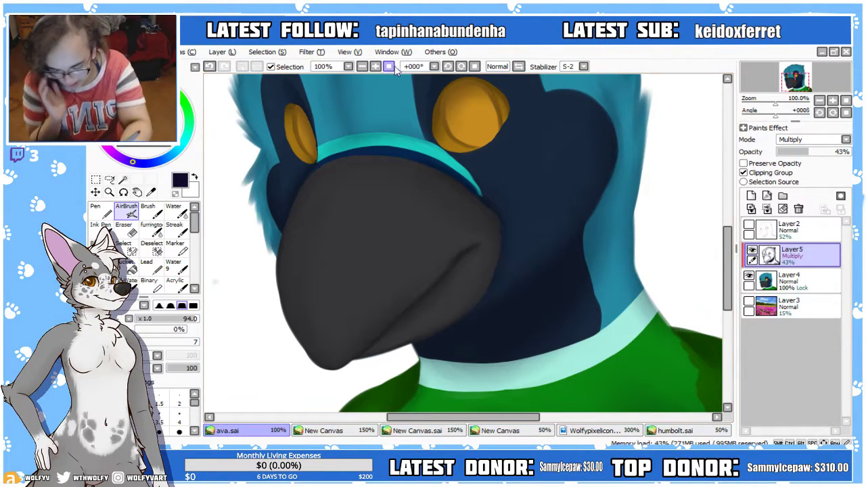
pyautogui.press('-')
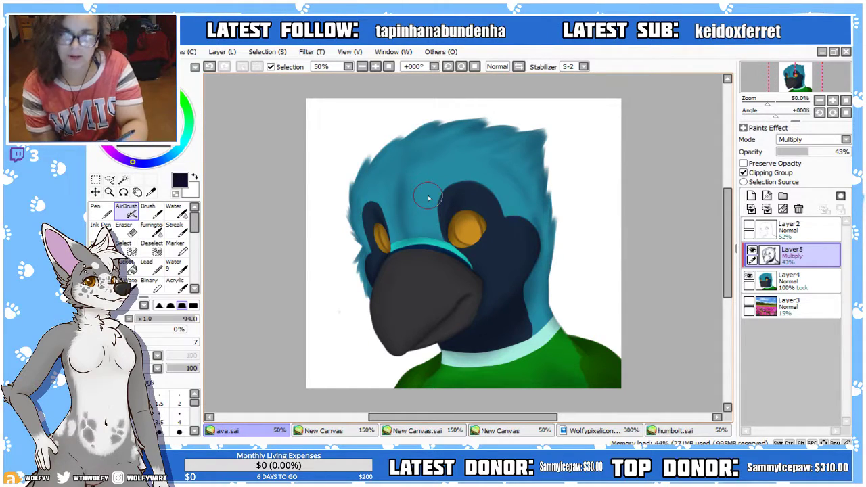
pyautogui.press('+')
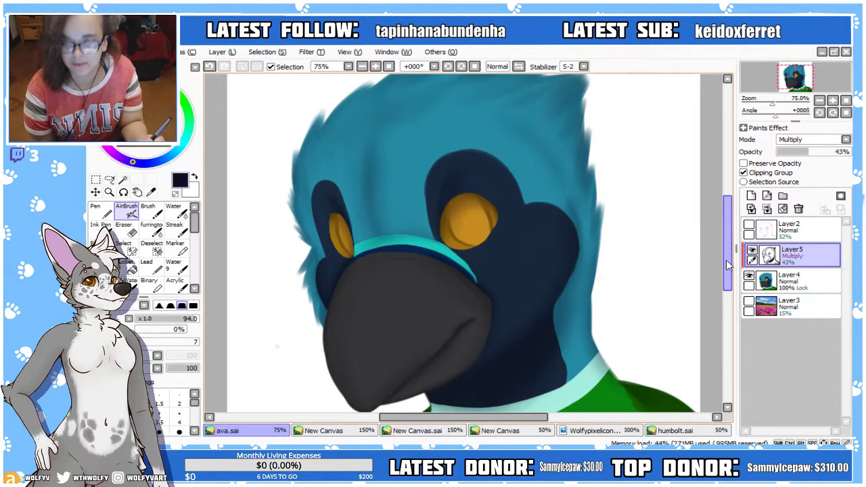
pyautogui.moveTo(727, 265)
pyautogui.mouseDown()
pyautogui.moveTo(723, 327)
pyautogui.moveTo(722, 303)
pyautogui.mouseUp()
pyautogui.moveTo(725, 271); pyautogui.dragTo(734, 217)
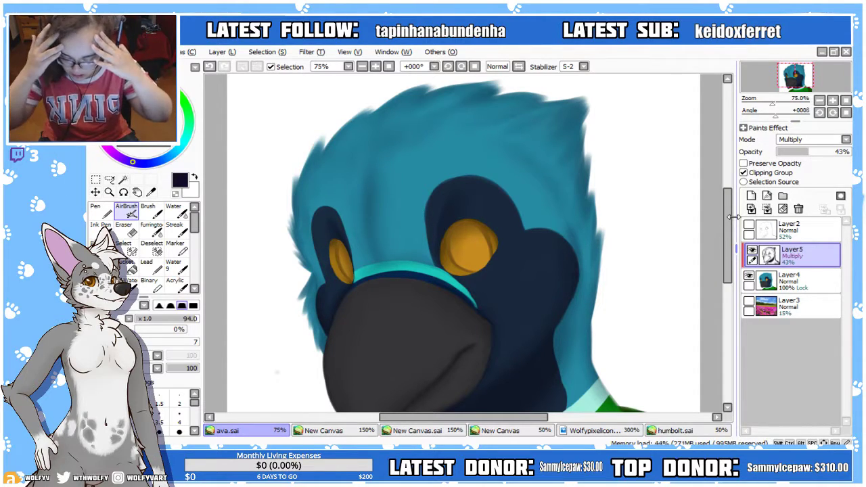
pyautogui.click(518, 67)
pyautogui.click(519, 67)
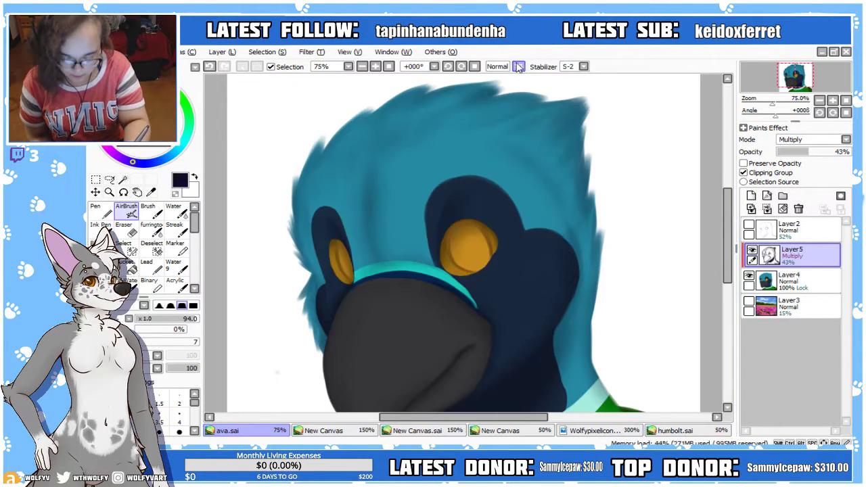
pyautogui.click(519, 66)
pyautogui.click(519, 67)
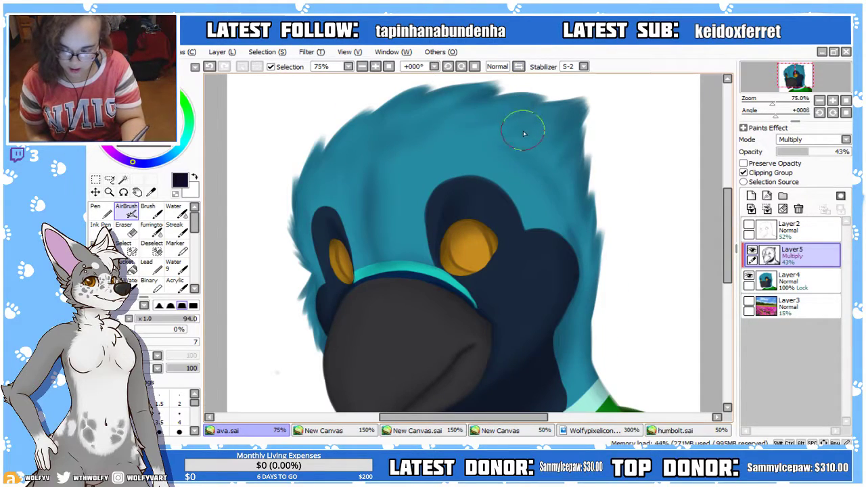
# Enlarge the airbrush to size 295 and examine the head and face shading in mirrored and normal view
pyautogui.click(518, 66)
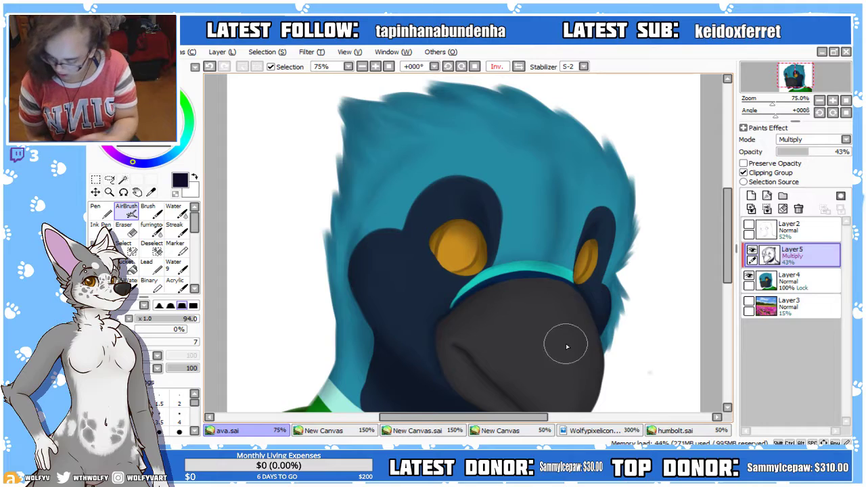
pyautogui.click(128, 318)
pyautogui.moveTo(153, 320); pyautogui.dragTo(173, 320)
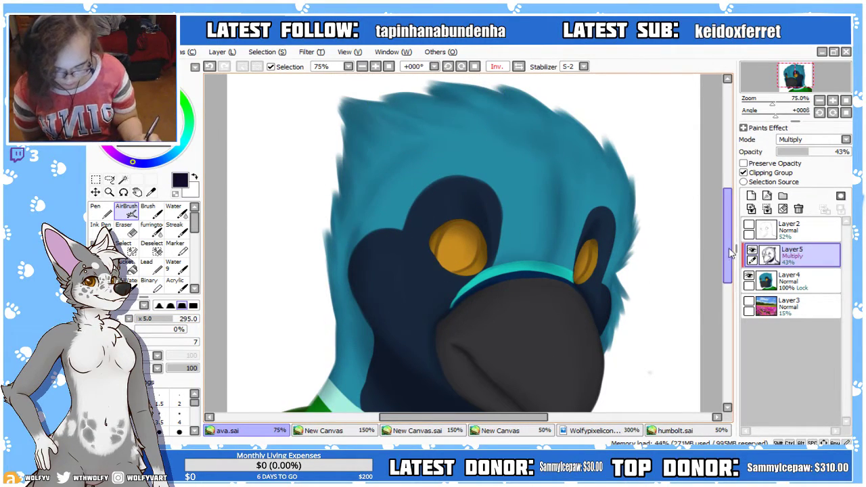
pyautogui.scroll(-3, 717, 284)
pyautogui.click(389, 67)
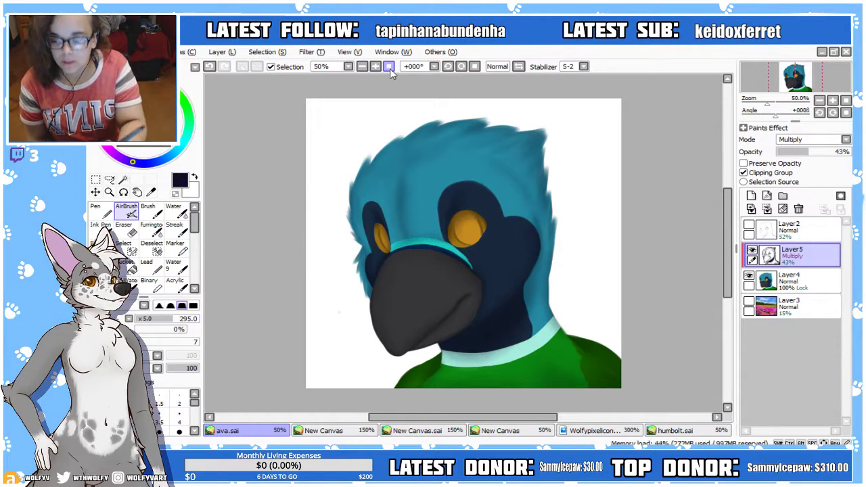
pyautogui.hotkey('ctrl', '+')
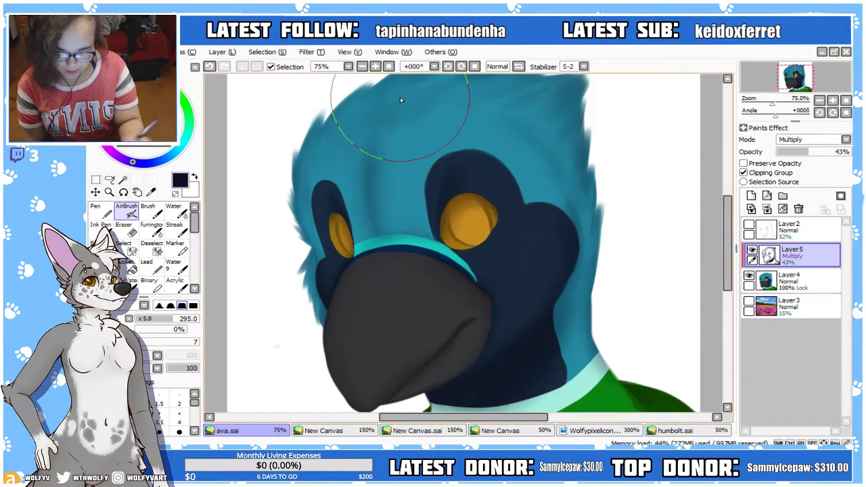
# Reduce the airbrush to size 75 and examine the shading on the beak, collar and green shirt
pyautogui.moveTo(728, 269)
pyautogui.mouseDown()
pyautogui.moveTo(740, 274)
pyautogui.moveTo(729, 297)
pyautogui.mouseUp()
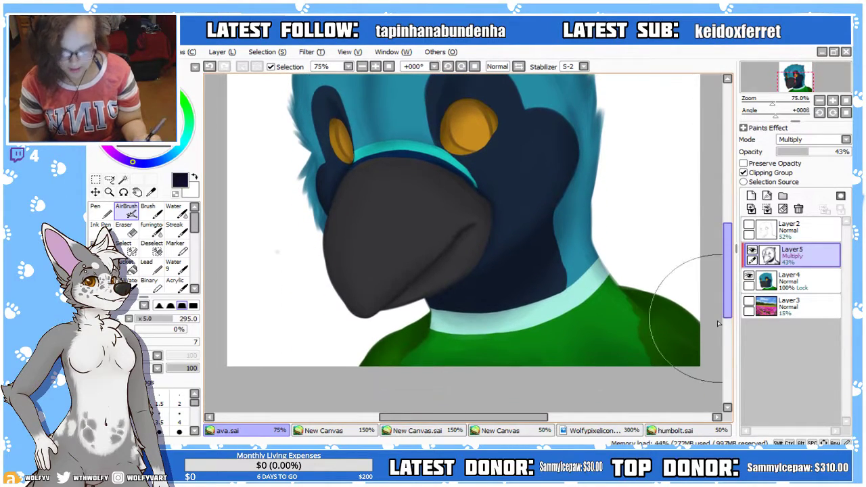
pyautogui.press('[')
pyautogui.press('[')
pyautogui.press('[')
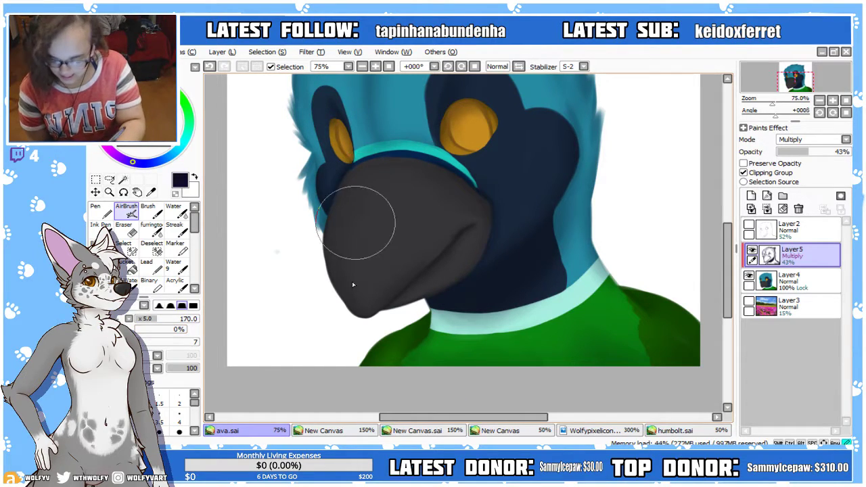
pyautogui.click(142, 323)
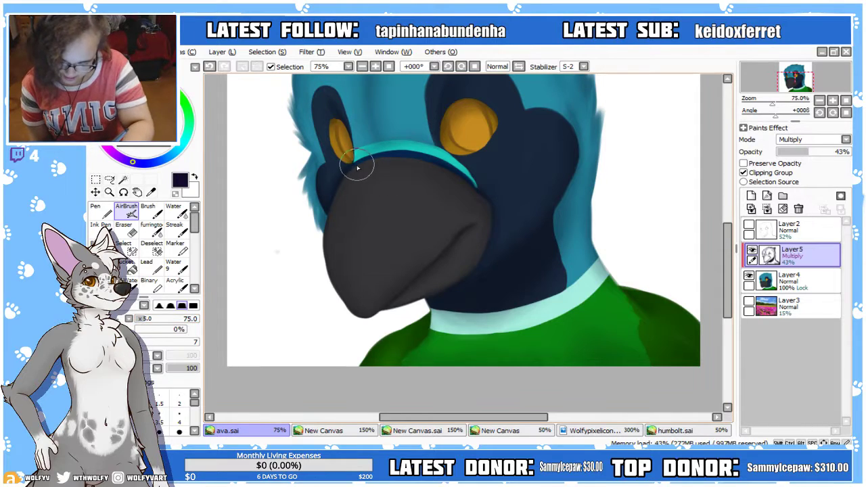
pyautogui.moveTo(728, 262); pyautogui.dragTo(729, 250)
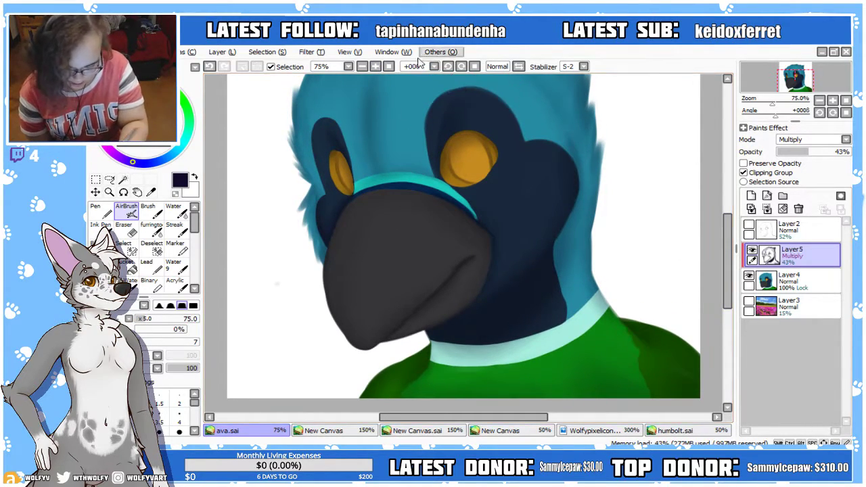
pyautogui.click(362, 66)
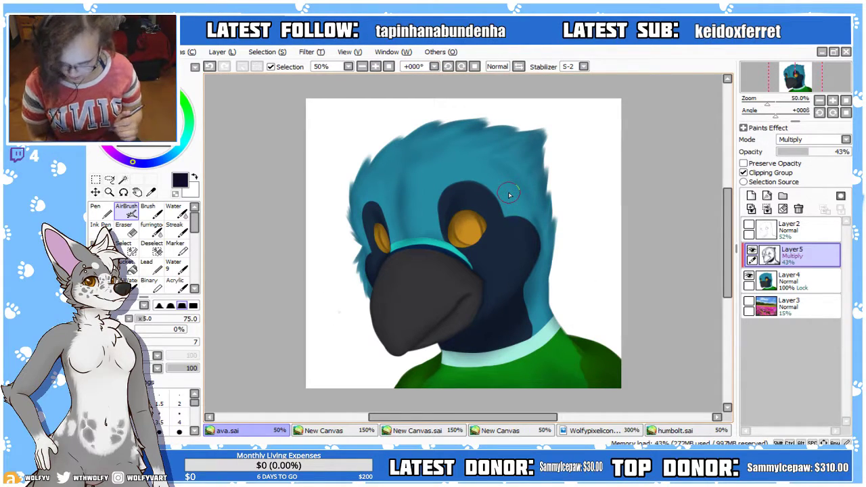
# Merge the clipped Multiply layer Layer5 down into Layer4 and check the portrait briefly against the Layer3 flower-field background
pyautogui.click(766, 208)
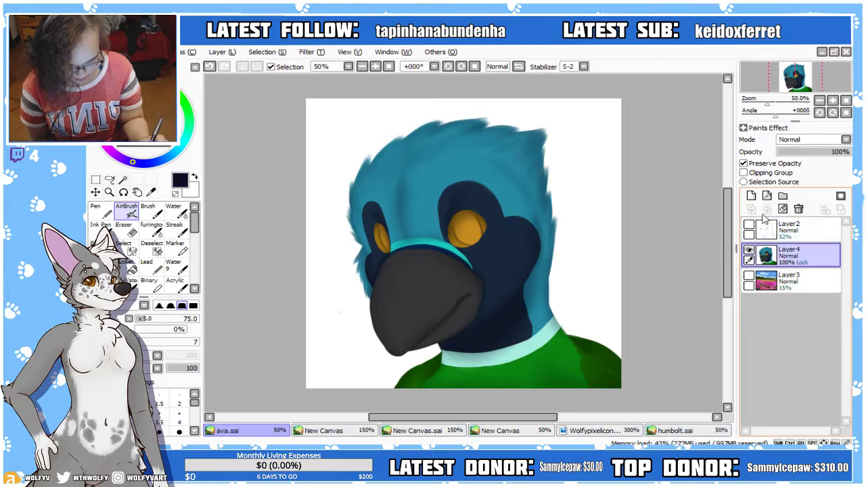
pyautogui.click(749, 276)
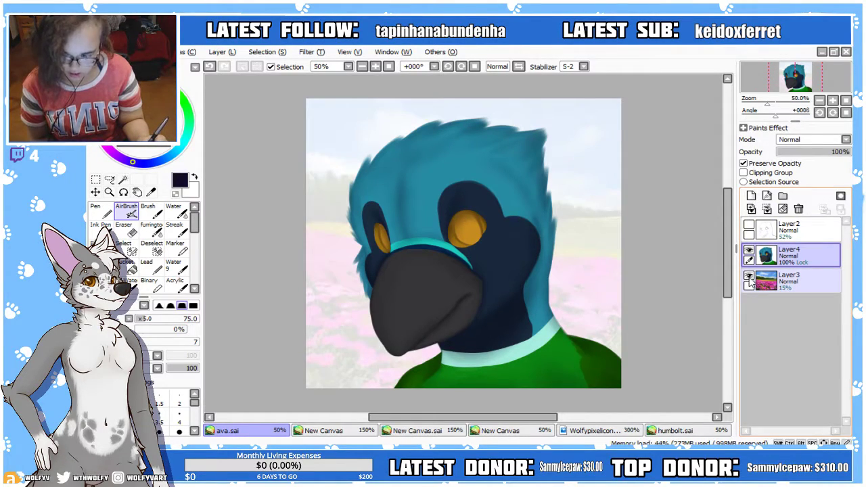
pyautogui.click(749, 277)
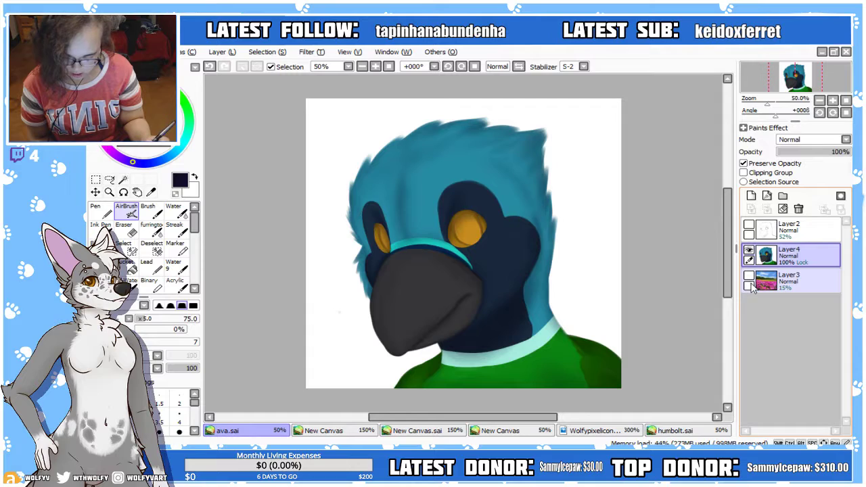
# Switch to humbolt.sai and examine the fox's eye, muzzle, mouth and neck in normal and mirrored view
pyautogui.click(675, 431)
pyautogui.click(377, 66)
pyautogui.moveTo(727, 279); pyautogui.dragTo(751, 272)
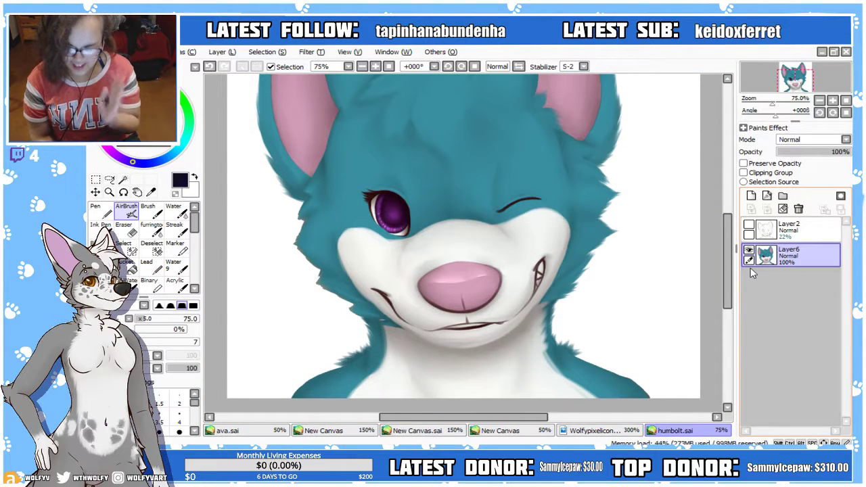
pyautogui.click(376, 66)
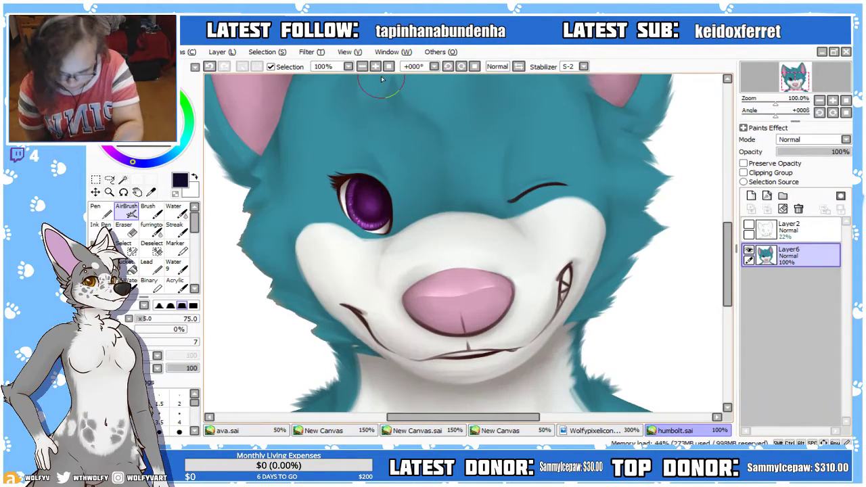
pyautogui.moveTo(527, 417); pyautogui.dragTo(514, 415)
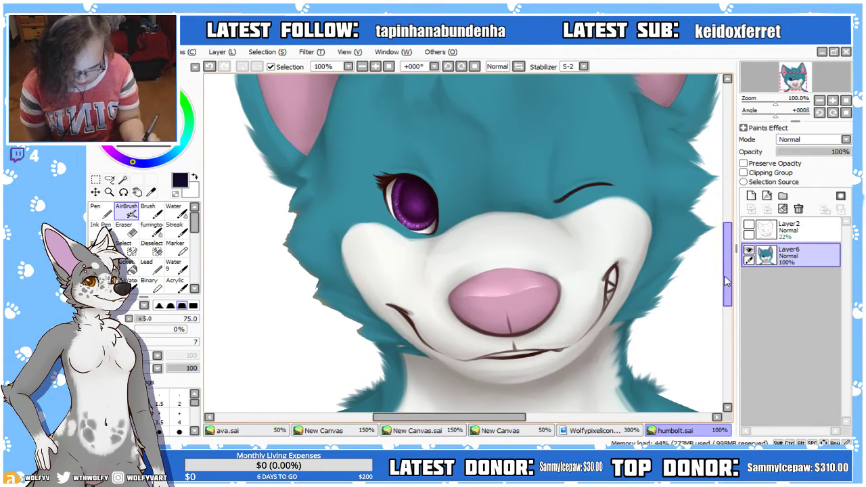
pyautogui.moveTo(727, 267); pyautogui.dragTo(727, 283)
pyautogui.click(376, 66)
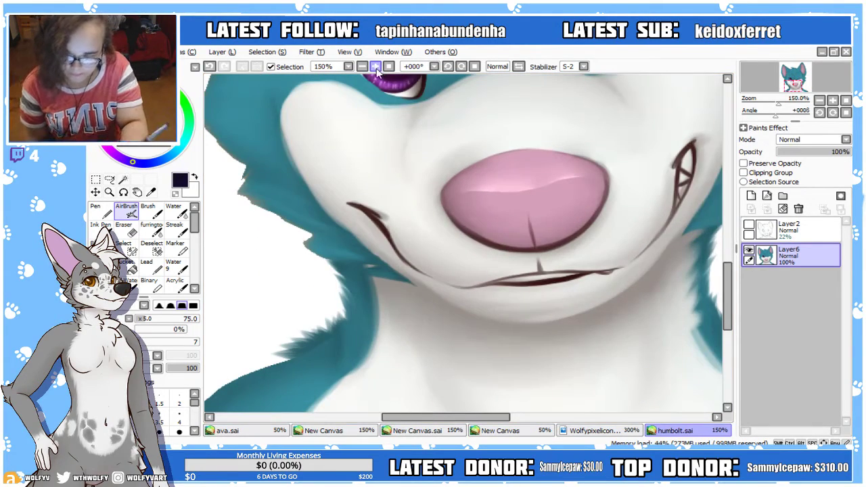
pyautogui.click(518, 66)
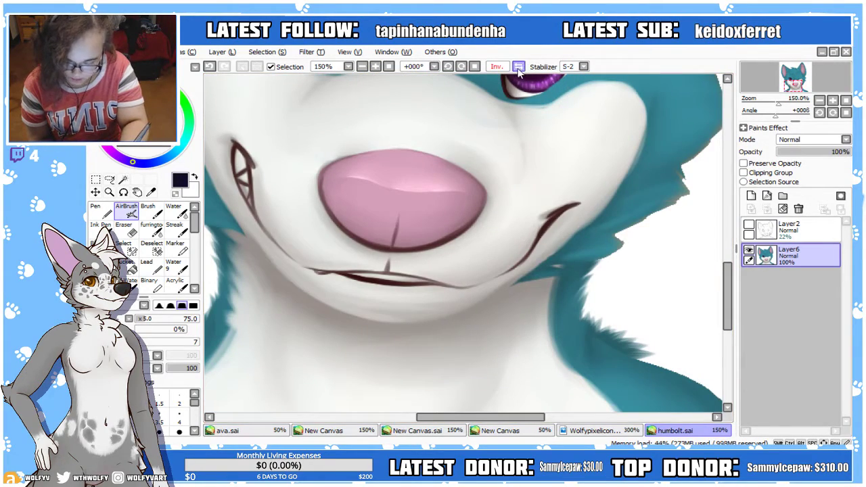
pyautogui.moveTo(534, 417); pyautogui.dragTo(564, 428)
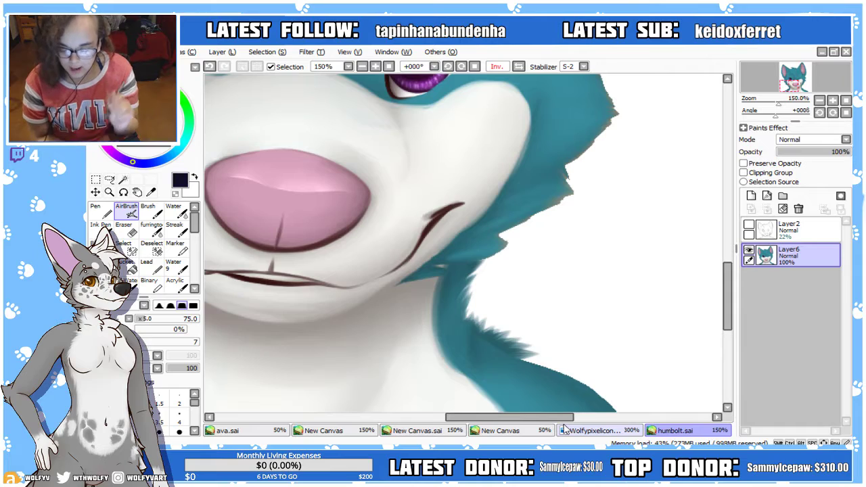
# Set the fur brush to size 17 and pick the teal fur colour from the Violet reference sheet for humbolt.sai
pyautogui.click(364, 68)
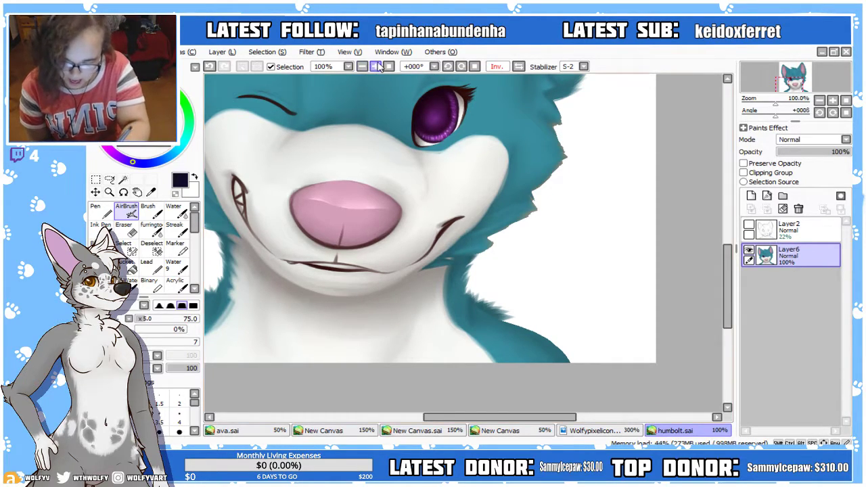
pyautogui.click(378, 66)
pyautogui.click(375, 65)
pyautogui.press('Delete')
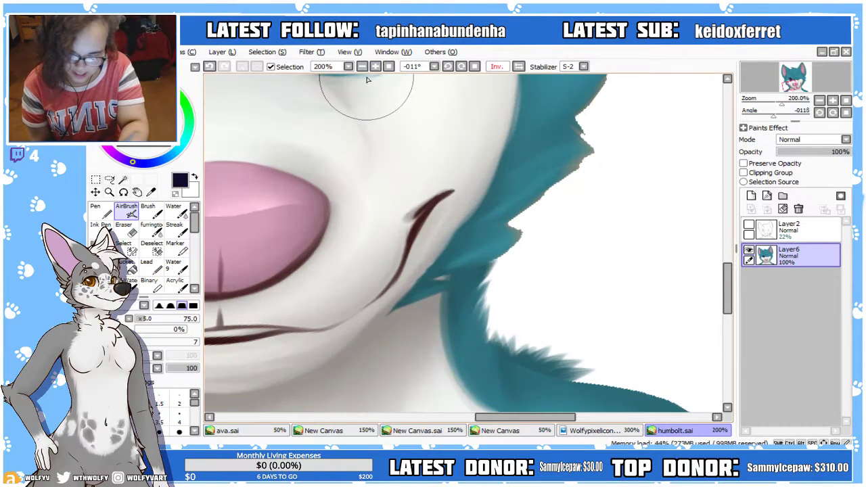
pyautogui.press('Delete')
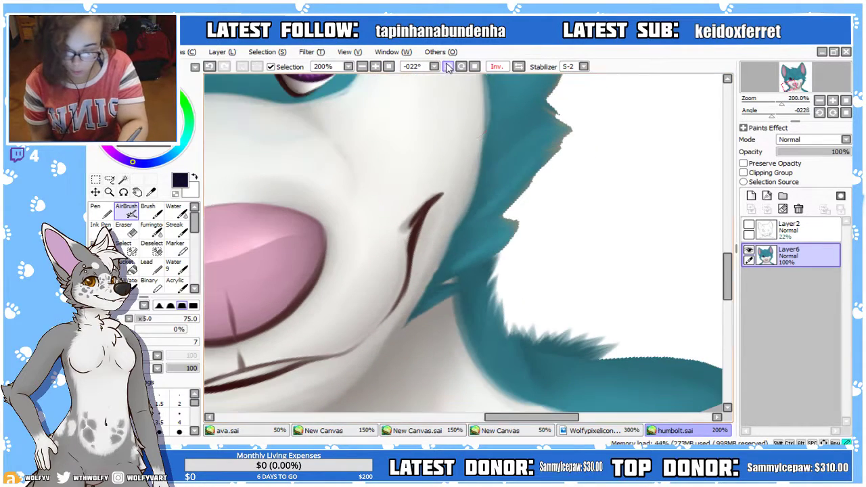
pyautogui.click(152, 228)
pyautogui.press('[')
pyautogui.press('[')
pyautogui.press('[')
pyautogui.press('[')
pyautogui.press('[')
pyautogui.press('[')
pyautogui.press('[')
pyautogui.press('[')
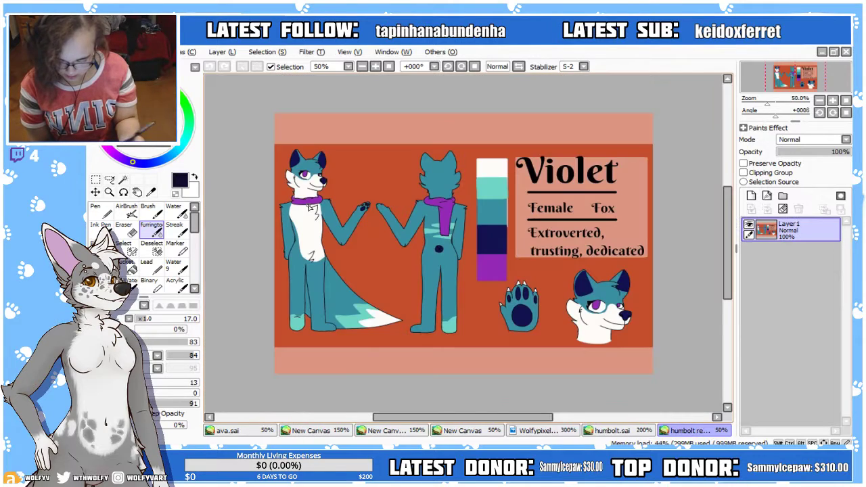
pyautogui.click(615, 431)
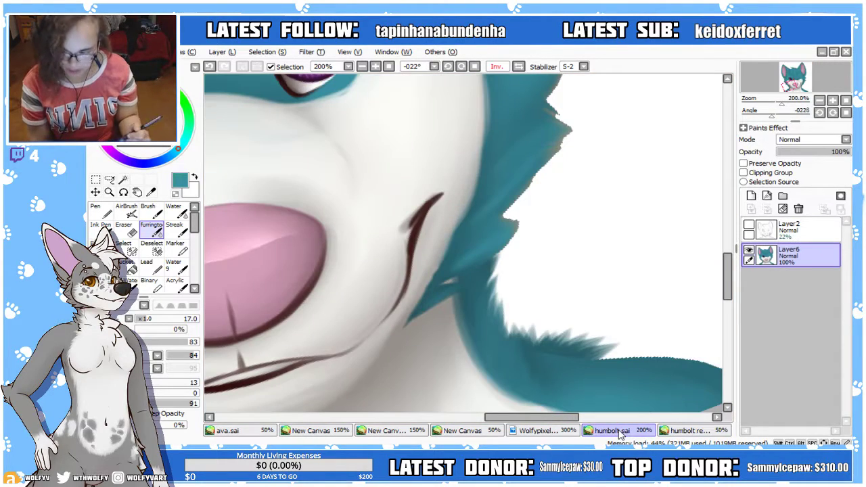
# Paint teal fur tufts on Layer6 along the lower cheek edge above the neck, redoing early strokes and setting density to 87
pyautogui.click(448, 66)
pyautogui.moveTo(439, 313)
pyautogui.mouseDown()
pyautogui.moveTo(503, 263)
pyautogui.moveTo(467, 287)
pyautogui.mouseUp()
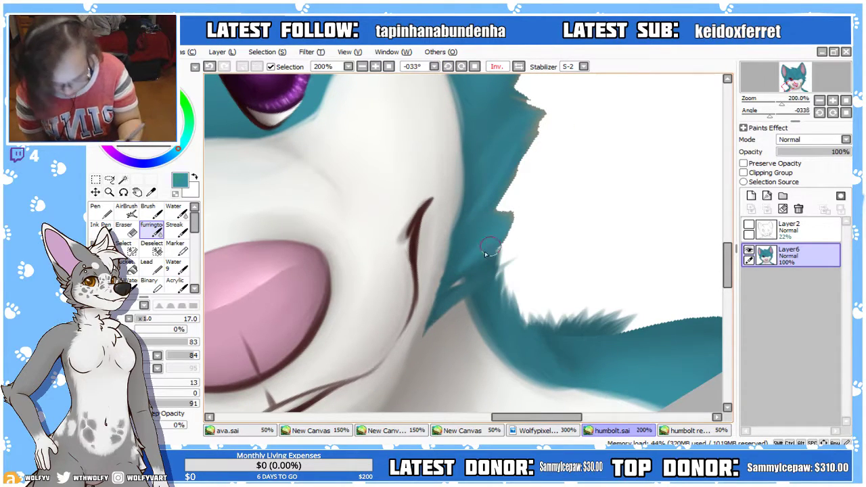
pyautogui.moveTo(440, 277); pyautogui.dragTo(534, 225)
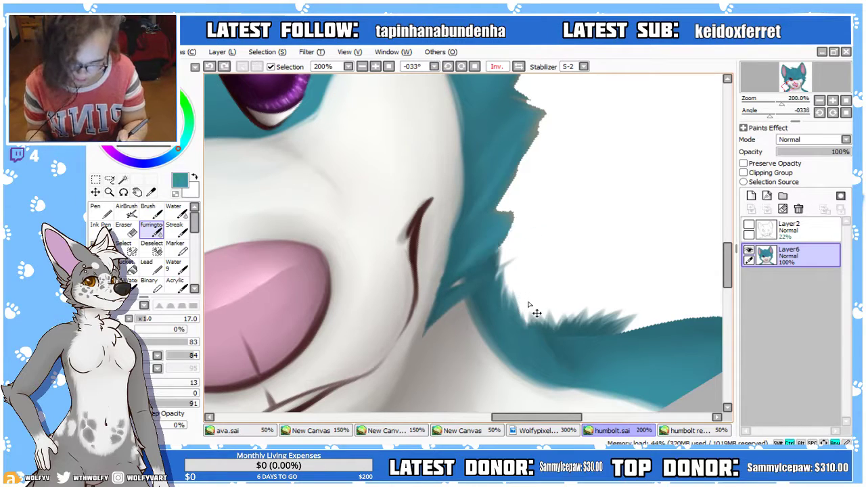
pyautogui.moveTo(466, 257); pyautogui.dragTo(542, 210)
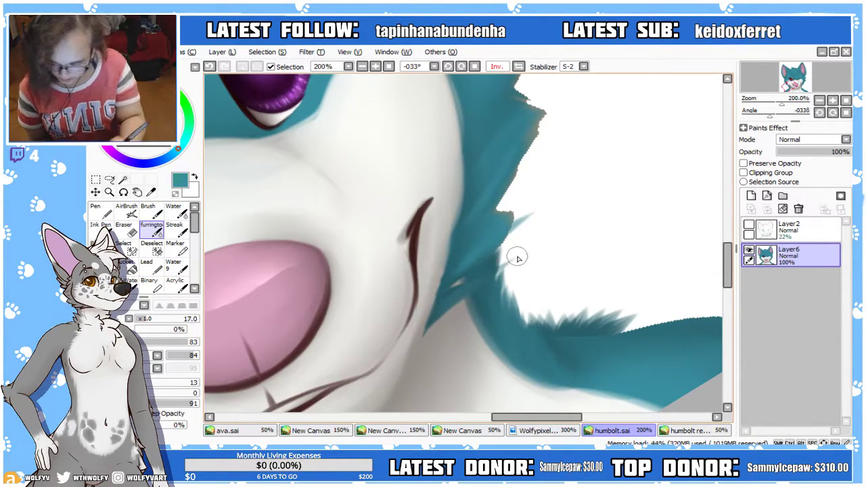
pyautogui.moveTo(482, 247); pyautogui.dragTo(524, 197)
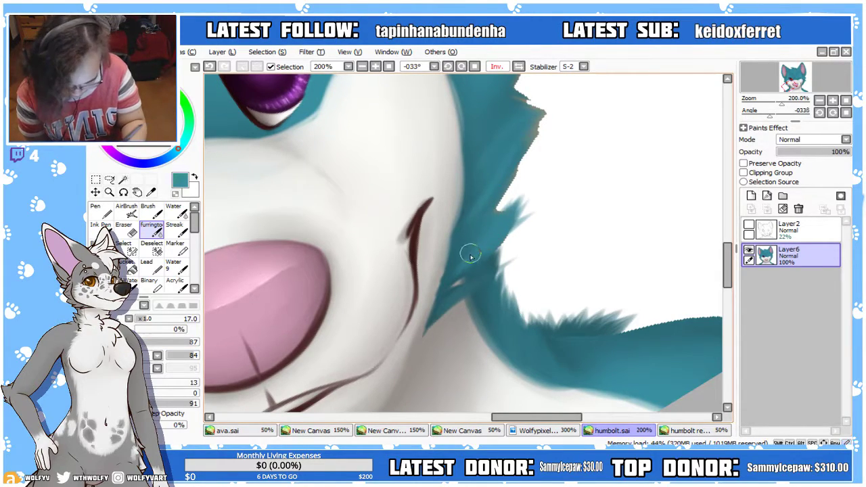
pyautogui.moveTo(441, 289); pyautogui.dragTo(519, 246)
# Add finer teal fur spikes where the lower cheek meets the neck, with the view turned to -56° and the first stroke redone
pyautogui.click(447, 66)
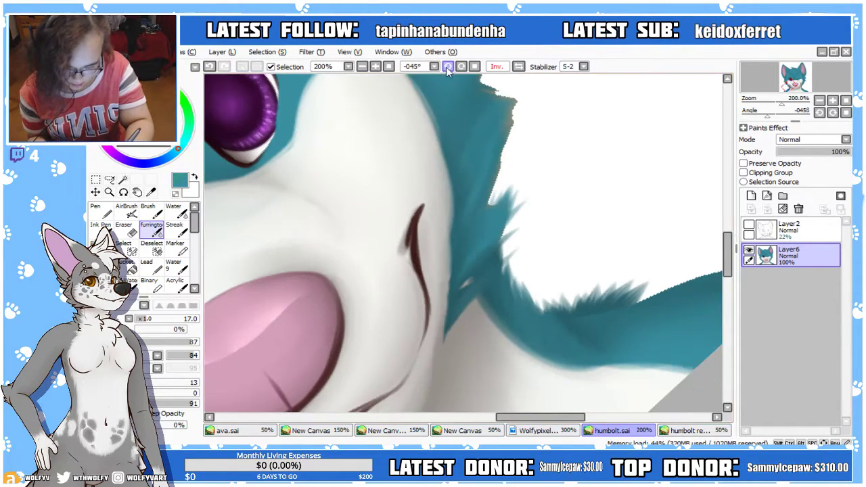
pyautogui.click(447, 66)
pyautogui.click(375, 66)
pyautogui.moveTo(477, 294); pyautogui.dragTo(537, 220)
pyautogui.hotkey('ctrl', 'z')
pyautogui.moveTo(471, 299)
pyautogui.mouseDown()
pyautogui.moveTo(491, 250)
pyautogui.moveTo(471, 301)
pyautogui.moveTo(536, 220)
pyautogui.mouseUp()
pyautogui.moveTo(514, 253); pyautogui.dragTo(561, 193)
pyautogui.moveTo(491, 270); pyautogui.dragTo(531, 165)
pyautogui.moveTo(499, 247); pyautogui.dragTo(525, 159)
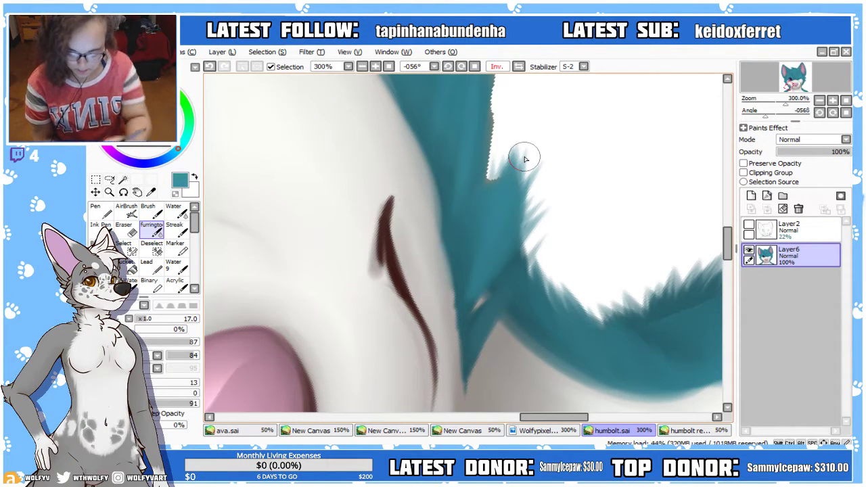
# Examine the new fur tufts against the rest of the cheek and head outline at 75% and 100% zoom
pyautogui.click(363, 67)
pyautogui.click(363, 67)
pyautogui.click(362, 67)
pyautogui.click(363, 66)
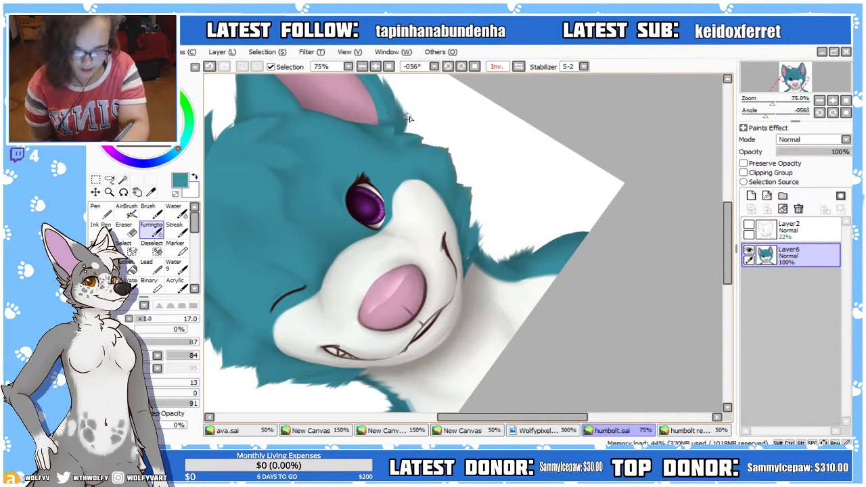
pyautogui.click(375, 67)
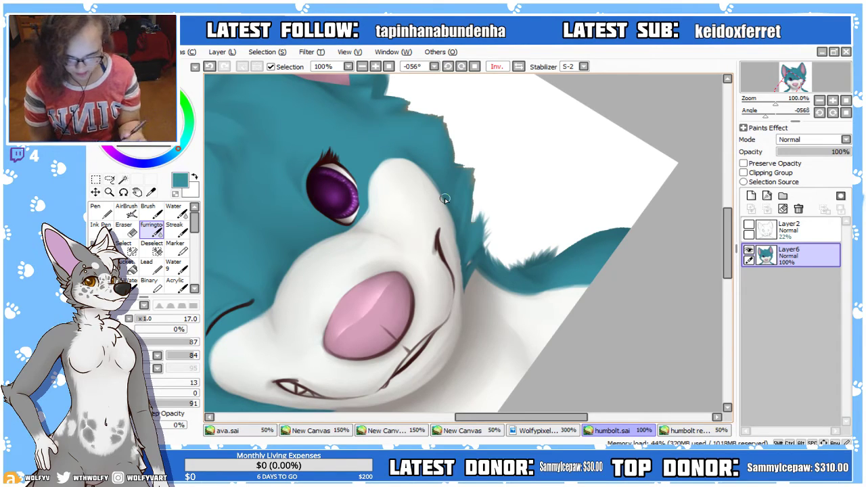
pyautogui.moveTo(589, 417)
pyautogui.mouseDown()
pyautogui.moveTo(607, 426)
pyautogui.moveTo(609, 414)
pyautogui.moveTo(592, 414)
pyautogui.mouseUp()
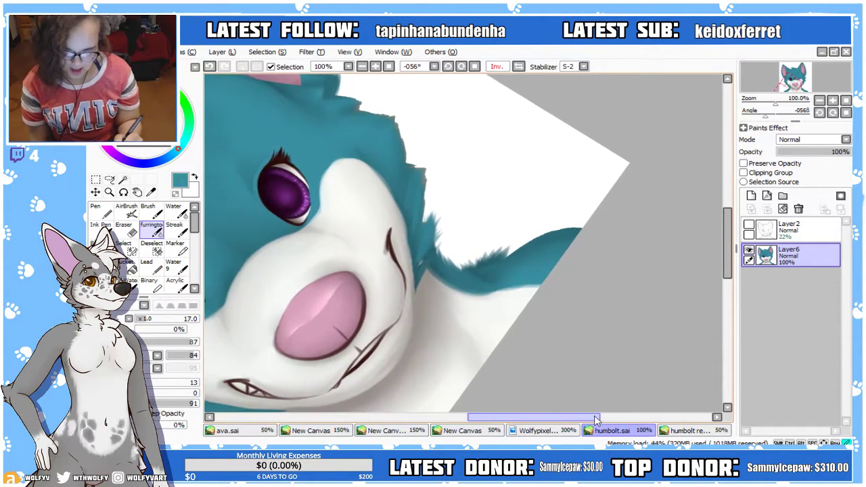
# Paint teal fur spikes along the lower cheek edge near the neck, on the open-eye side of the face, with the fur brush
pyautogui.scroll(3, 713, 216)
pyautogui.click(446, 66)
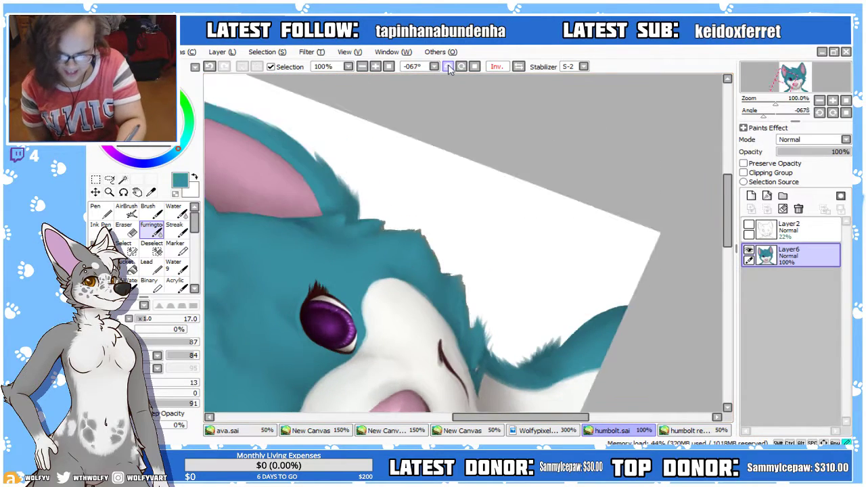
pyautogui.click(447, 67)
pyautogui.click(375, 67)
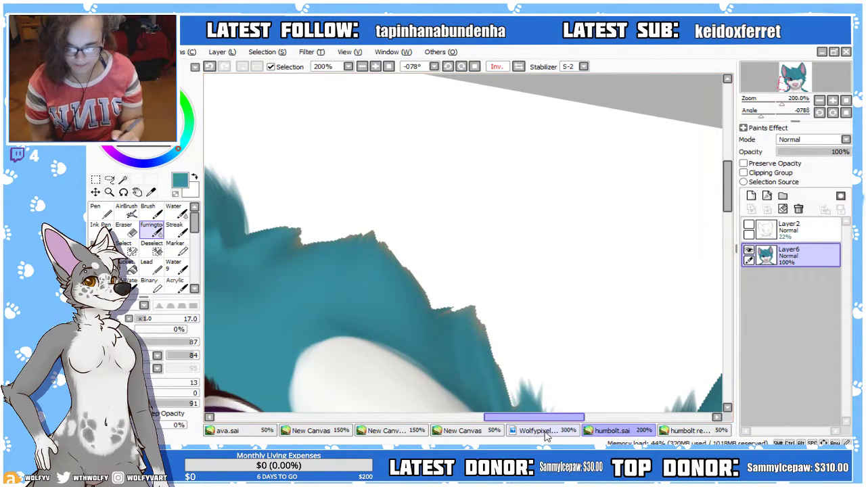
pyautogui.click(518, 67)
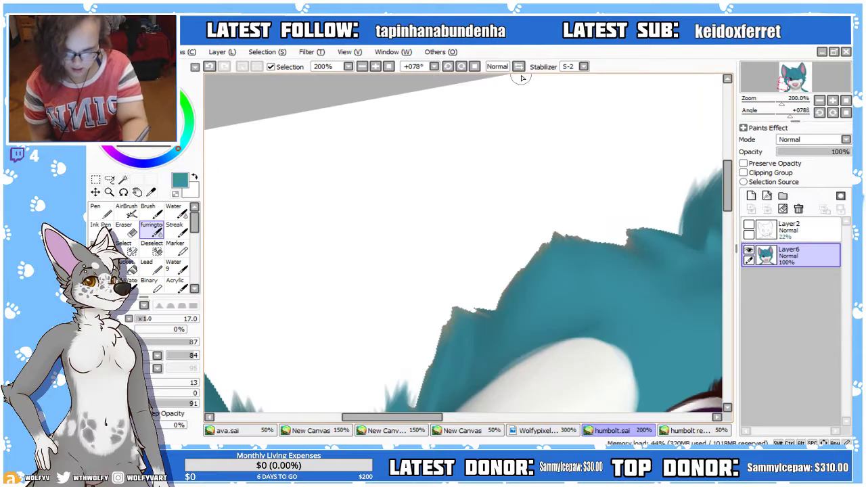
pyautogui.click(461, 66)
pyautogui.click(461, 66)
pyautogui.click(461, 67)
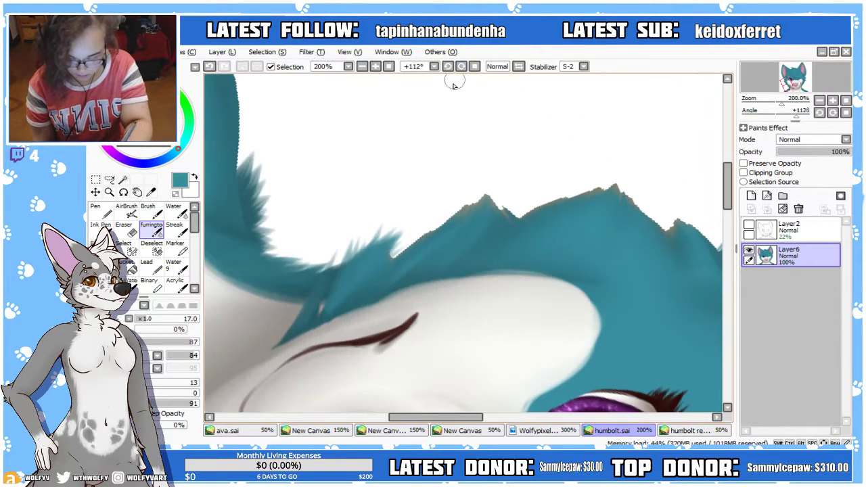
pyautogui.click(521, 67)
pyautogui.click(462, 66)
pyautogui.click(461, 67)
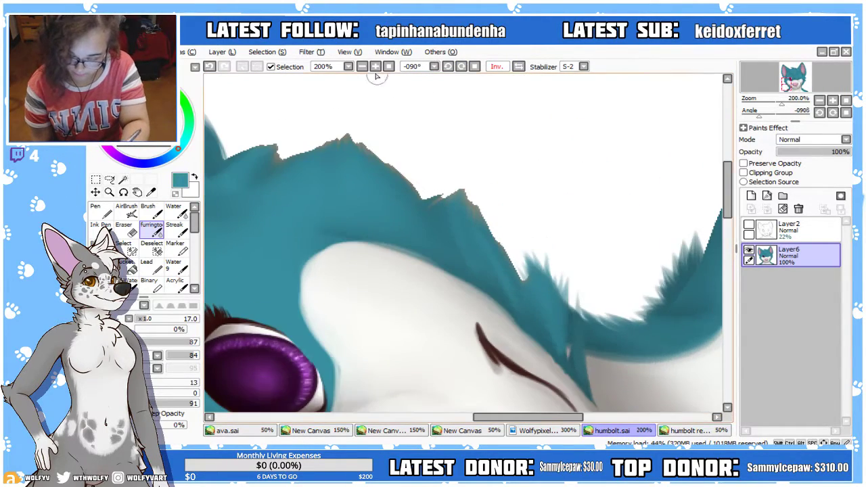
pyautogui.click(376, 67)
pyautogui.moveTo(529, 287); pyautogui.dragTo(547, 215)
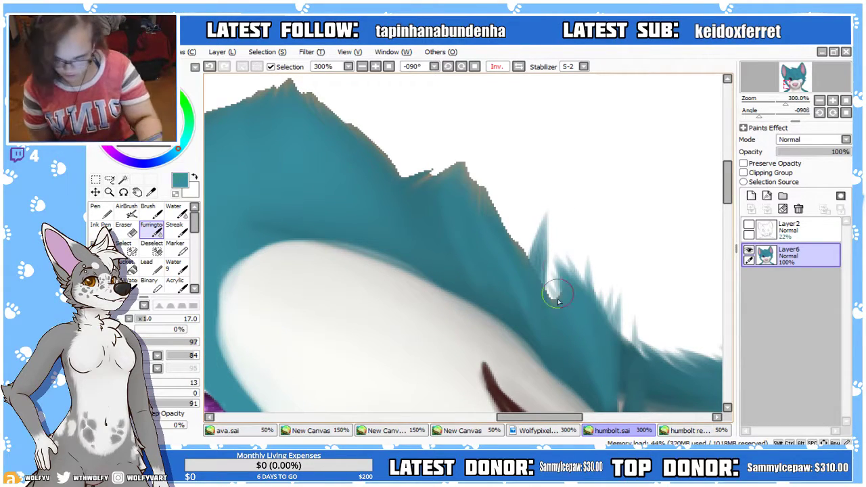
pyautogui.moveTo(546, 303)
pyautogui.mouseDown()
pyautogui.moveTo(531, 189)
pyautogui.moveTo(517, 203)
pyautogui.moveTo(507, 185)
pyautogui.mouseUp()
pyautogui.moveTo(506, 260); pyautogui.dragTo(492, 249)
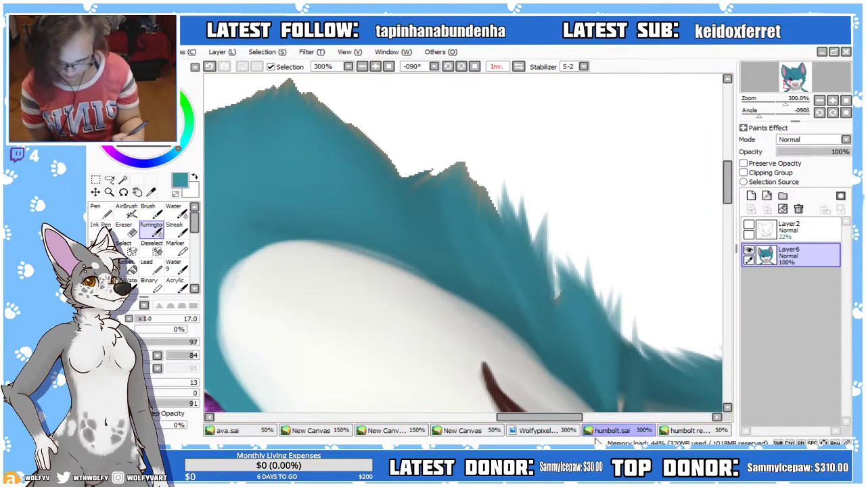
# Check the reference sheet and extend the teal fur strokes up the cheek edge to the lower pointed tuft
pyautogui.click(708, 434)
pyautogui.click(650, 433)
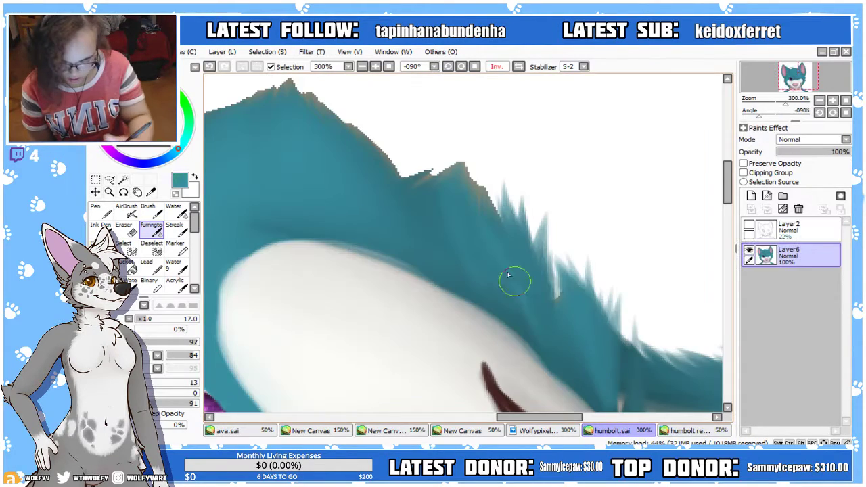
pyautogui.moveTo(513, 237)
pyautogui.mouseDown()
pyautogui.moveTo(498, 170)
pyautogui.moveTo(475, 151)
pyautogui.mouseUp()
pyautogui.moveTo(486, 210); pyautogui.dragTo(462, 137)
pyautogui.moveTo(471, 228); pyautogui.dragTo(457, 142)
pyautogui.moveTo(460, 207); pyautogui.dragTo(483, 129)
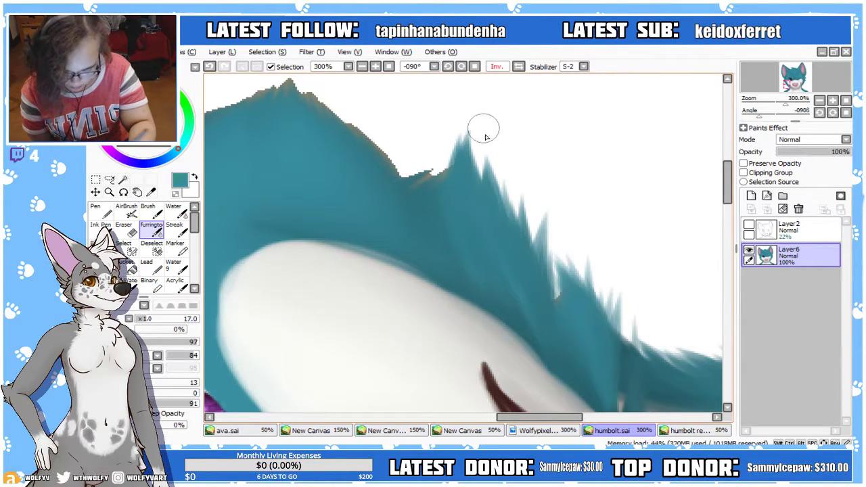
pyautogui.moveTo(494, 187); pyautogui.dragTo(480, 129)
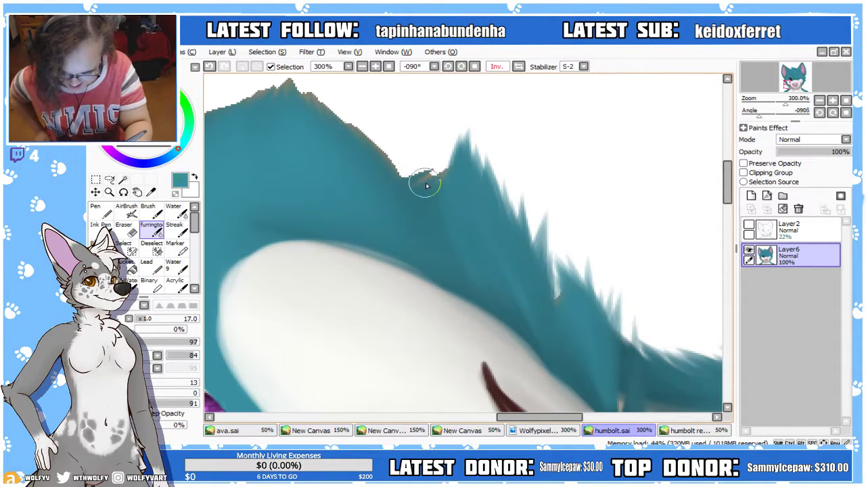
# Sample a darker teal from the cheek and paint fur spikes over the rough edge just above the lower tuft
pyautogui.press('h')
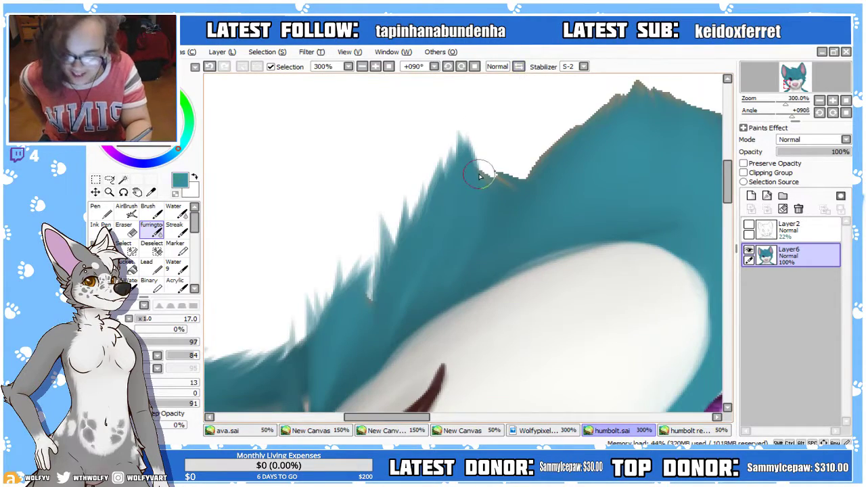
pyautogui.press('h')
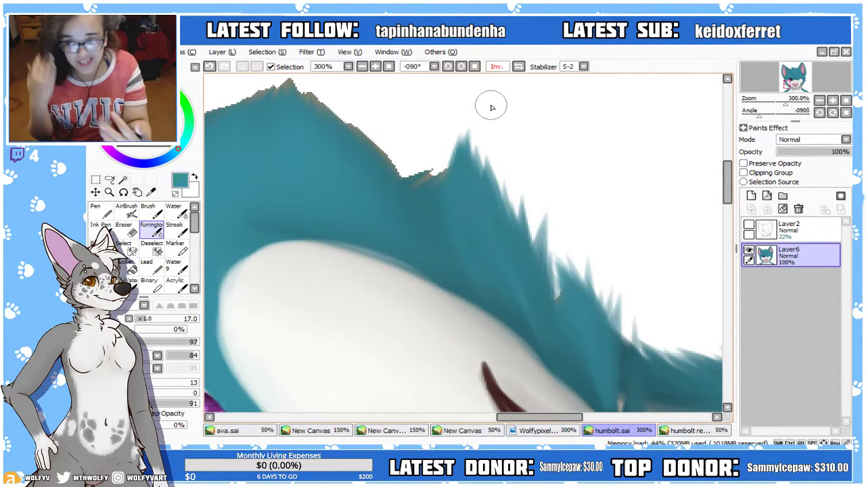
pyautogui.keyDown('alt'); pyautogui.click(506, 283); pyautogui.keyUp('alt')
pyautogui.moveTo(448, 177)
pyautogui.mouseDown()
pyautogui.moveTo(444, 150)
pyautogui.moveTo(430, 158)
pyautogui.mouseUp()
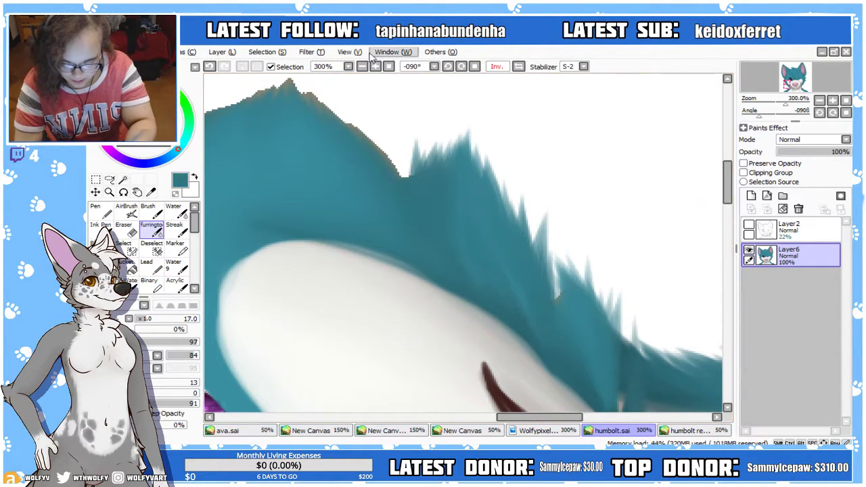
# Examine the cheek fur at different zoom levels and mirrored, and compare it with the character reference sheet
pyautogui.click(376, 67)
pyautogui.click(376, 67)
pyautogui.click(376, 66)
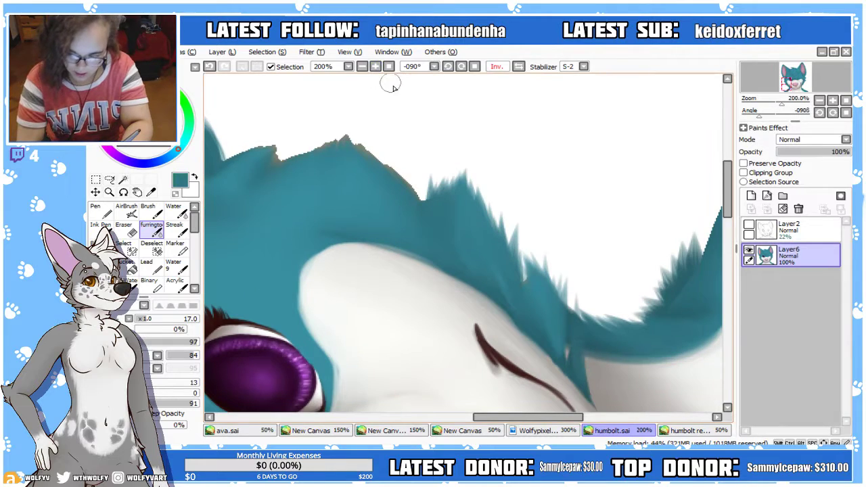
pyautogui.click(377, 66)
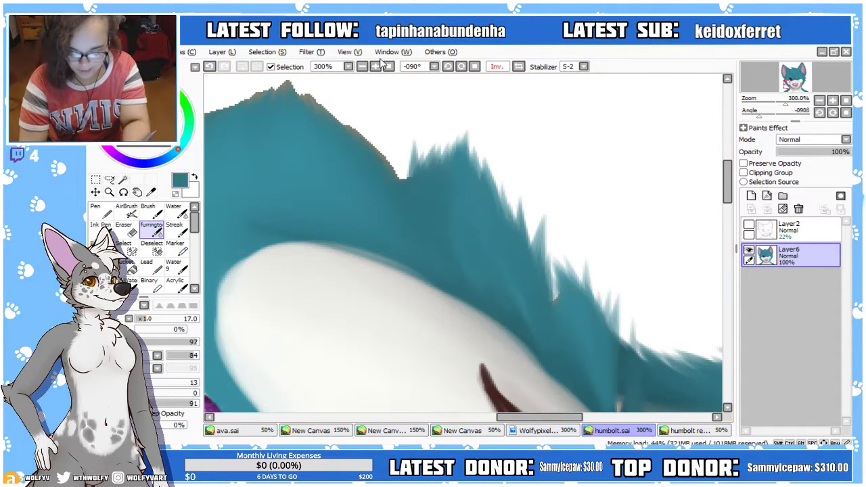
pyautogui.click(519, 67)
pyautogui.moveTo(427, 418); pyautogui.dragTo(455, 418)
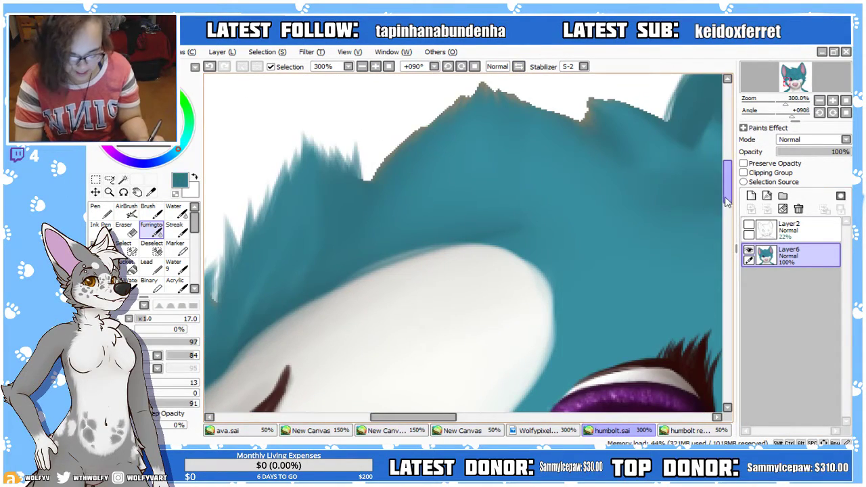
pyautogui.moveTo(728, 194); pyautogui.dragTo(728, 181)
pyautogui.click(519, 67)
pyautogui.click(673, 432)
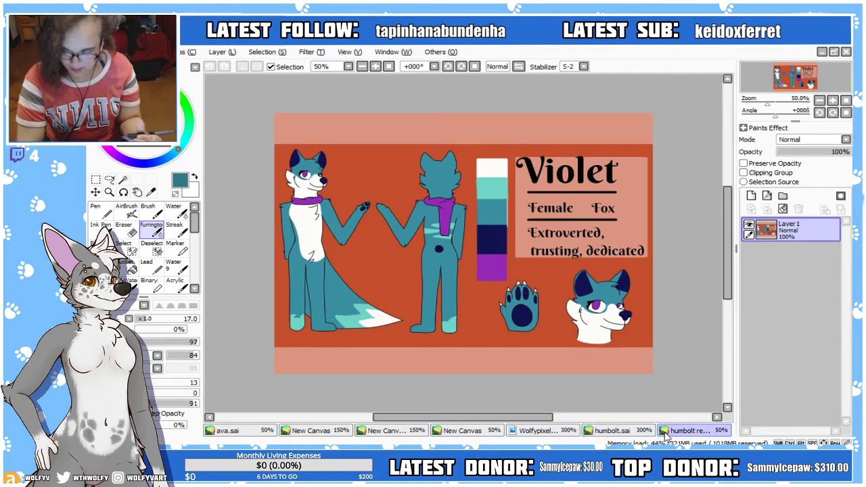
pyautogui.click(614, 432)
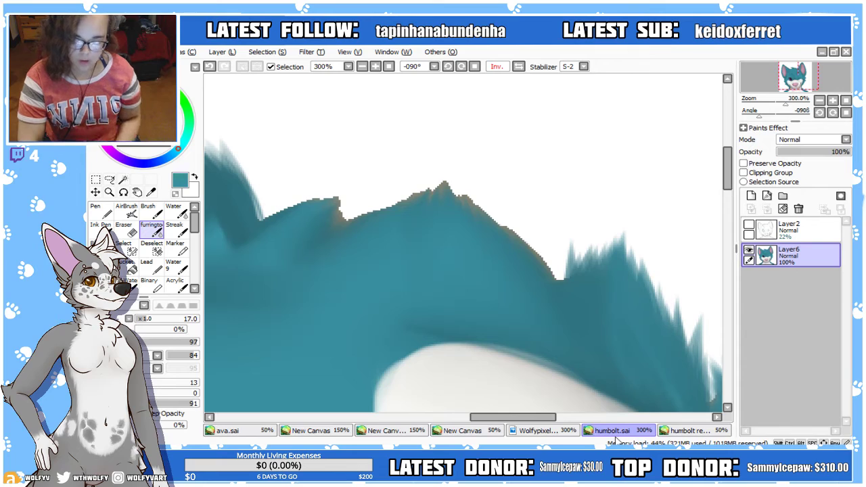
# Paint teal fur strokes over the brown jagged edge from the notch above the lower tuft to the cheek's highest point
pyautogui.moveTo(540, 417)
pyautogui.mouseDown()
pyautogui.moveTo(528, 418)
pyautogui.moveTo(550, 422)
pyautogui.mouseUp()
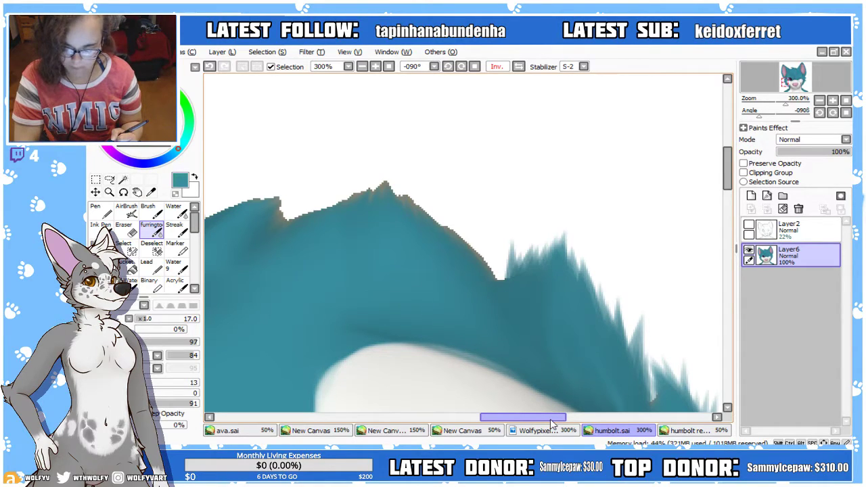
pyautogui.scroll(-2, 700, 149)
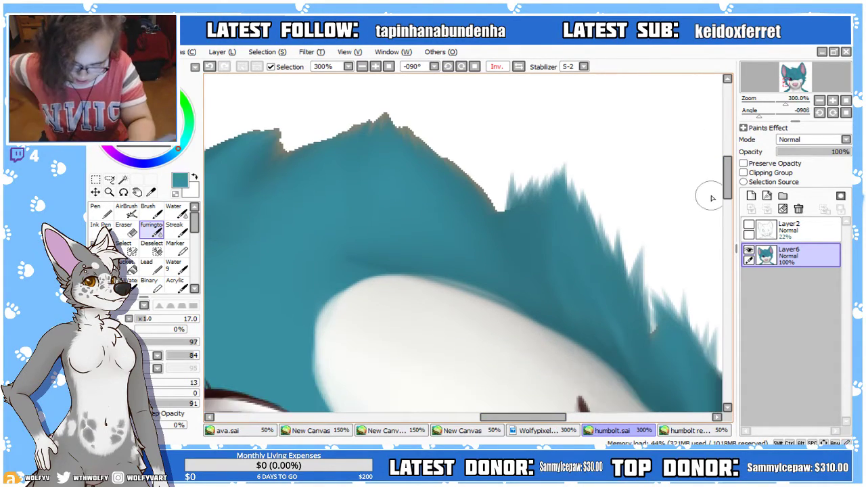
pyautogui.click(519, 67)
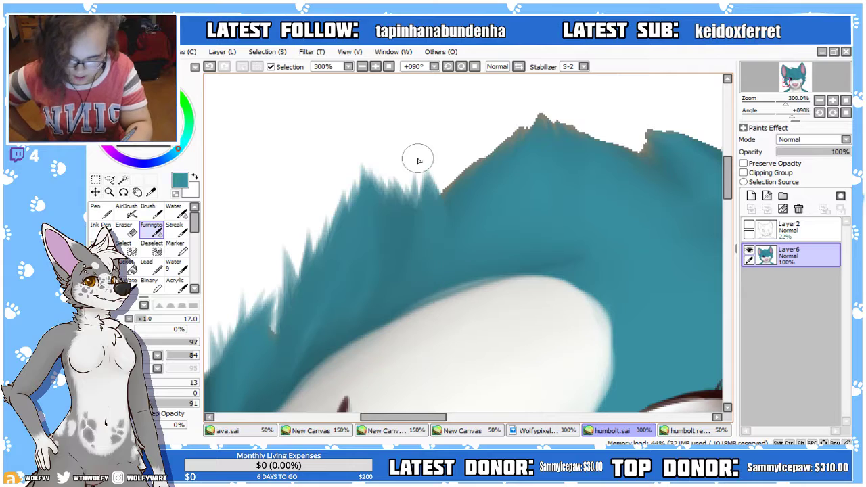
pyautogui.moveTo(423, 147)
pyautogui.mouseDown()
pyautogui.moveTo(442, 201)
pyautogui.moveTo(452, 156)
pyautogui.mouseUp()
pyautogui.moveTo(449, 192); pyautogui.dragTo(452, 155)
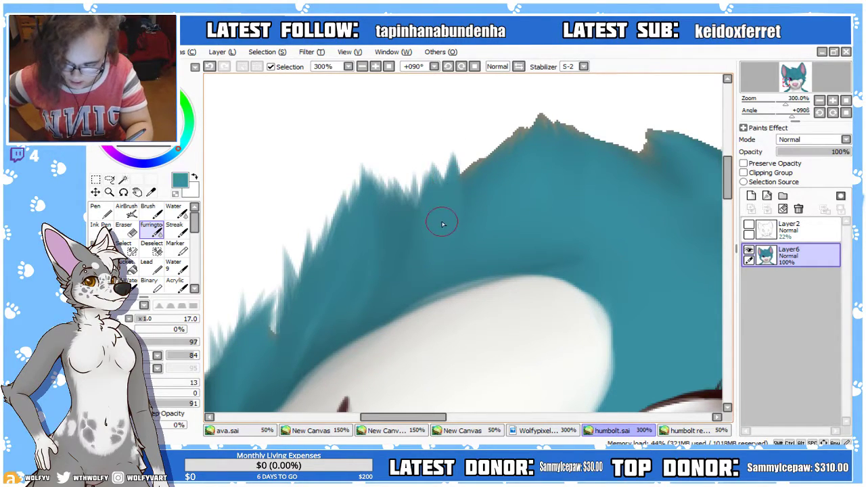
pyautogui.moveTo(445, 245); pyautogui.dragTo(473, 150)
pyautogui.moveTo(453, 230)
pyautogui.mouseDown()
pyautogui.moveTo(501, 125)
pyautogui.moveTo(489, 118)
pyautogui.mouseUp()
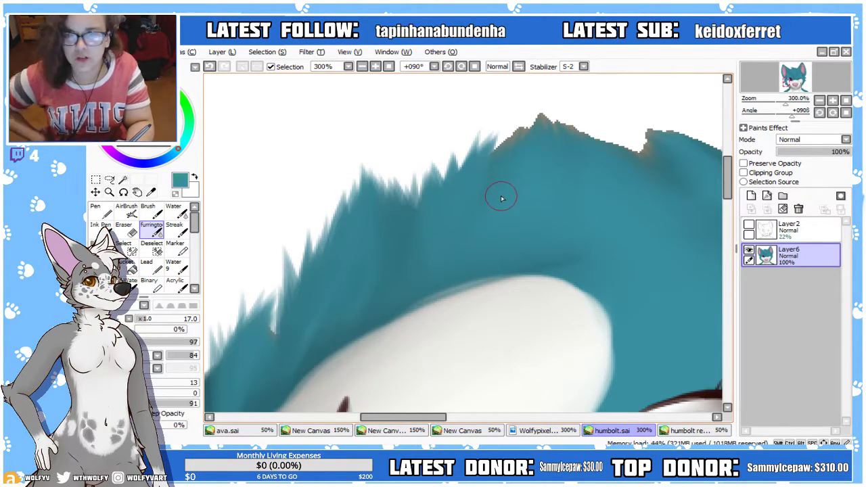
pyautogui.moveTo(483, 188)
pyautogui.mouseDown()
pyautogui.moveTo(499, 122)
pyautogui.moveTo(508, 119)
pyautogui.mouseUp()
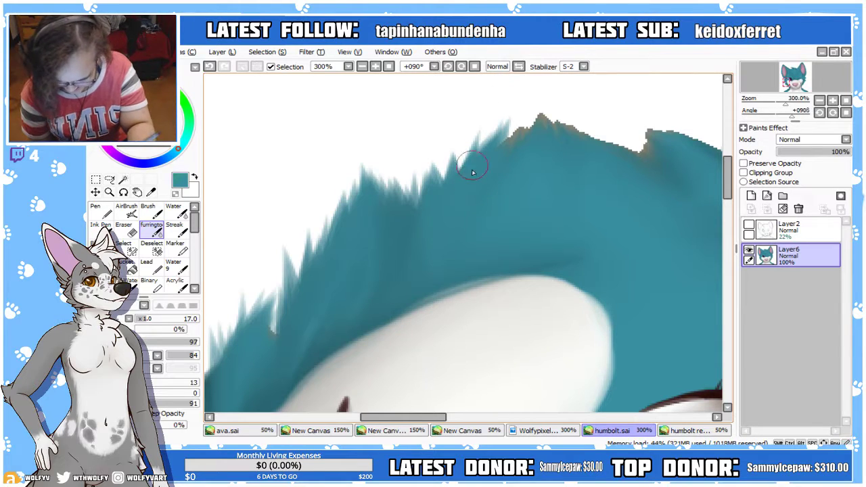
pyautogui.moveTo(477, 162); pyautogui.dragTo(518, 101)
pyautogui.moveTo(495, 178)
pyautogui.mouseDown()
pyautogui.moveTo(515, 152)
pyautogui.moveTo(523, 93)
pyautogui.mouseUp()
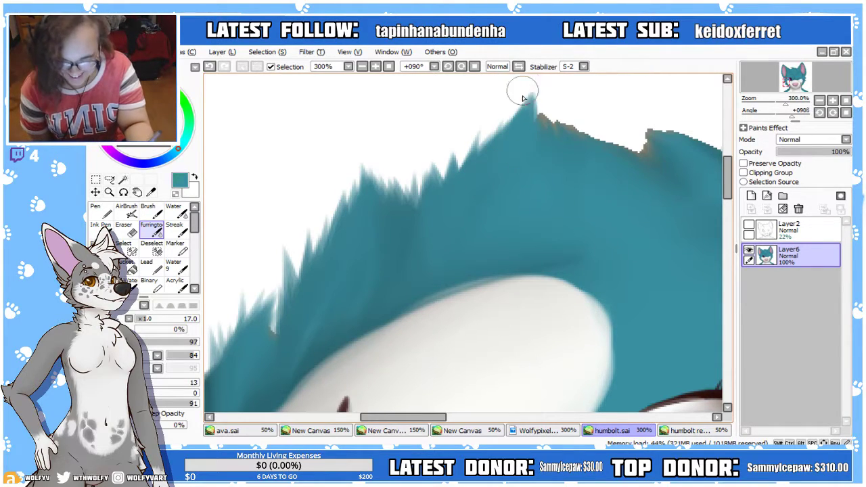
# Cover the rough edge between the cheek's highest point and the notch near the ear with teal fur strokes
pyautogui.press('h')
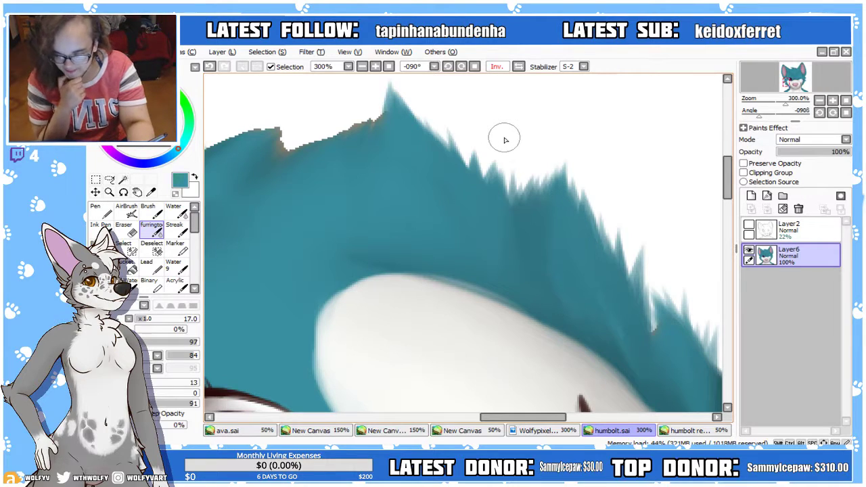
pyautogui.moveTo(551, 418); pyautogui.dragTo(531, 417)
pyautogui.scroll(2, 698, 175)
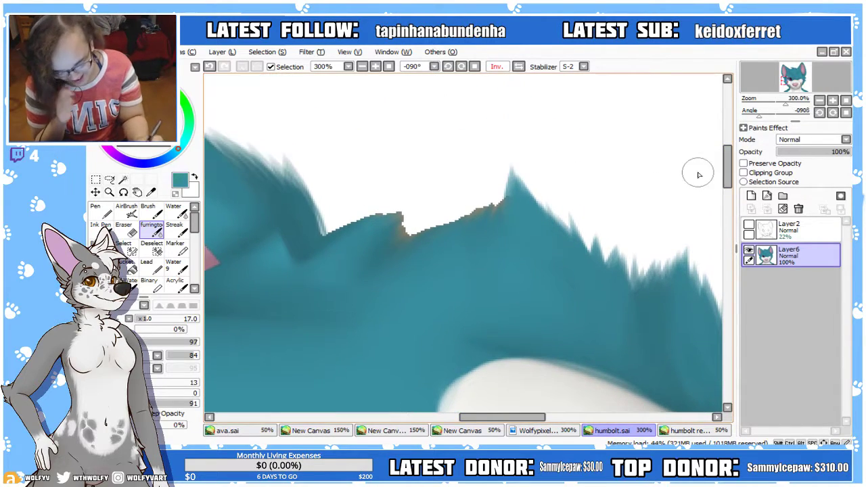
pyautogui.moveTo(405, 233); pyautogui.dragTo(434, 211)
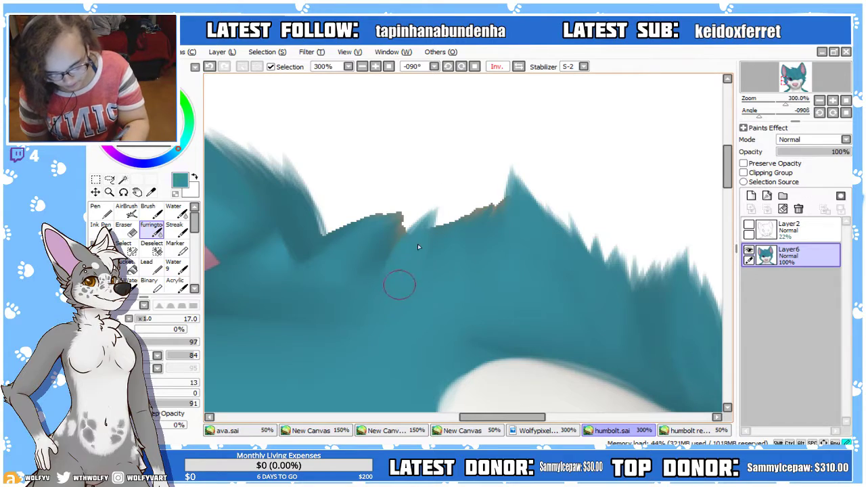
pyautogui.moveTo(422, 245); pyautogui.dragTo(492, 174)
pyautogui.moveTo(448, 237); pyautogui.dragTo(496, 160)
pyautogui.moveTo(479, 218); pyautogui.dragTo(499, 144)
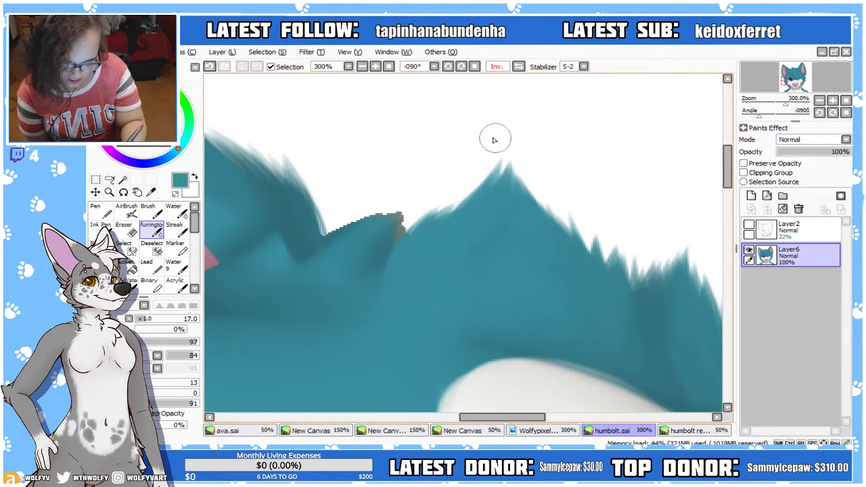
# Inspect the whole head in normal and mirrored views, and the rough fur edge between the cheek and the ear
pyautogui.click(362, 66)
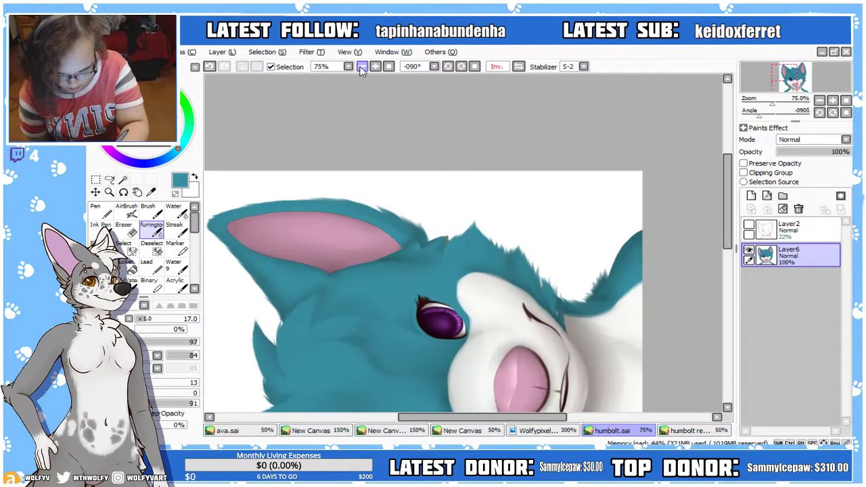
pyautogui.click(388, 67)
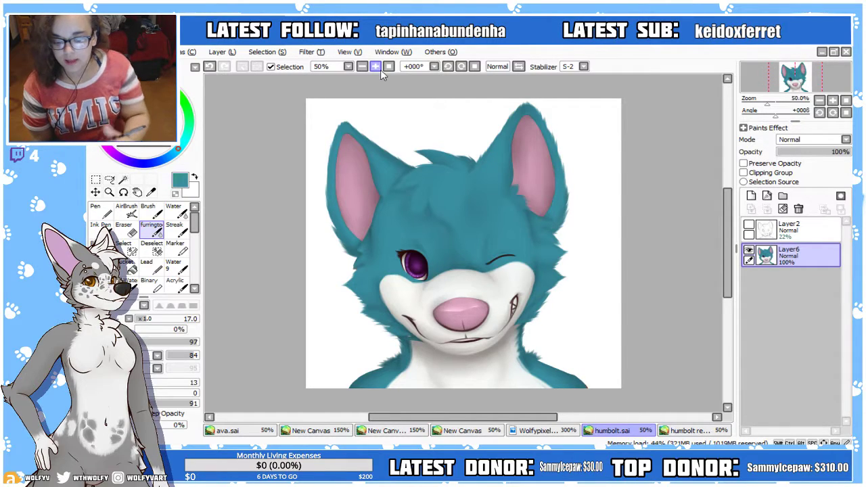
pyautogui.click(375, 66)
pyautogui.click(518, 67)
pyautogui.click(518, 66)
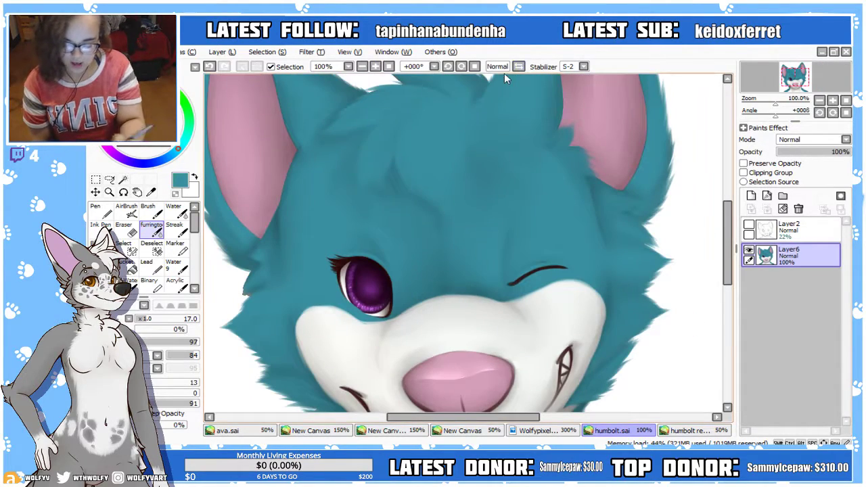
pyautogui.moveTo(473, 417); pyautogui.dragTo(418, 416)
pyautogui.click(461, 67)
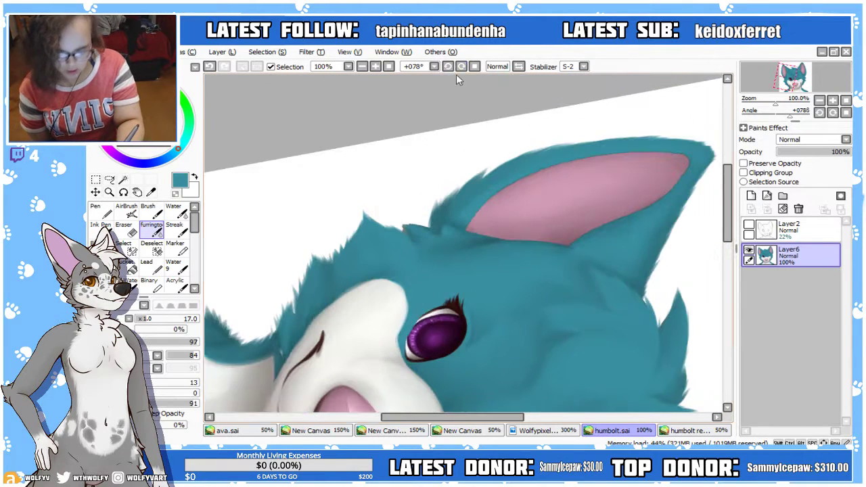
pyautogui.click(376, 66)
pyautogui.click(461, 66)
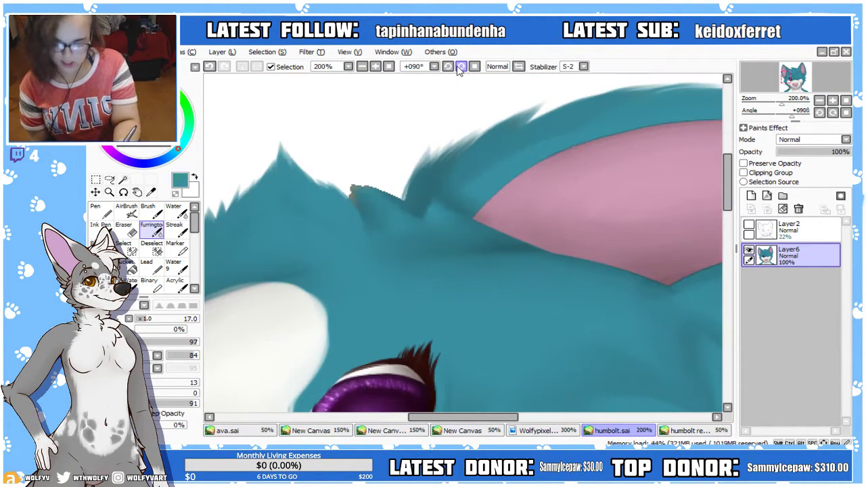
pyautogui.moveTo(481, 418); pyautogui.dragTo(462, 414)
pyautogui.click(518, 67)
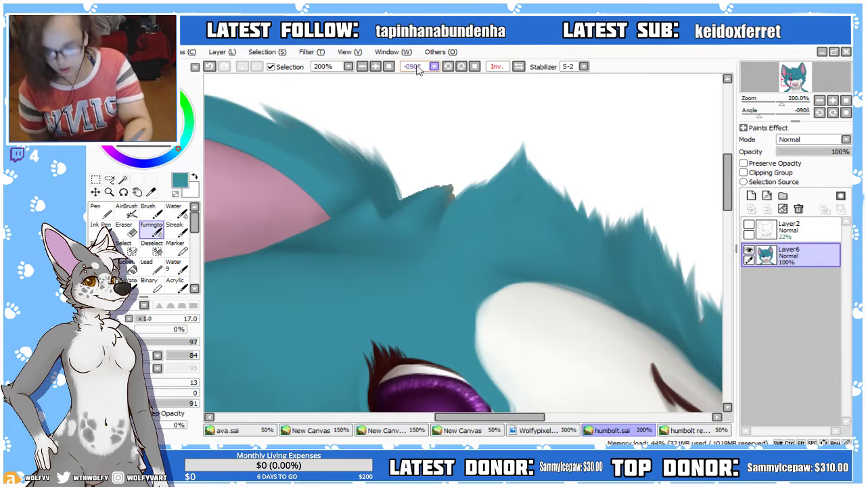
# Paint teal fur strokes over the remaining jagged brown tuft between the ear notch and the cheek's highest point
pyautogui.click(448, 67)
pyautogui.click(375, 66)
pyautogui.moveTo(727, 203)
pyautogui.mouseDown()
pyautogui.moveTo(727, 174)
pyautogui.moveTo(728, 194)
pyautogui.mouseUp()
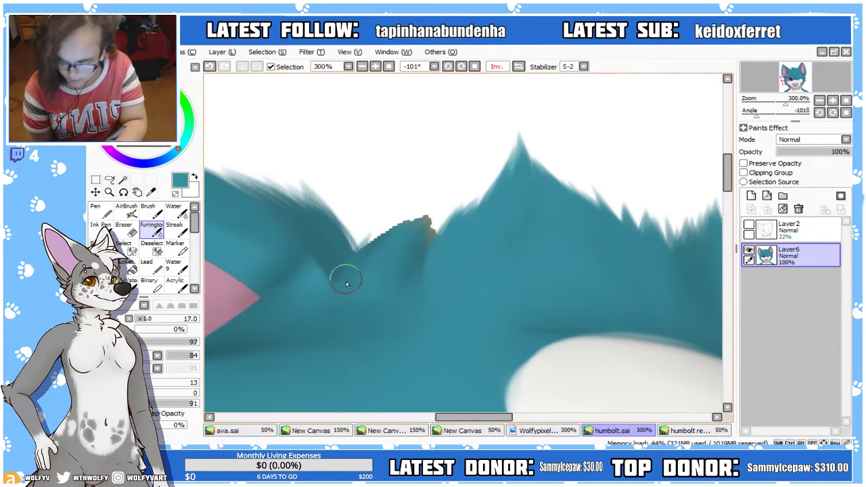
pyautogui.moveTo(389, 223)
pyautogui.mouseDown()
pyautogui.moveTo(379, 230)
pyautogui.moveTo(402, 224)
pyautogui.mouseUp()
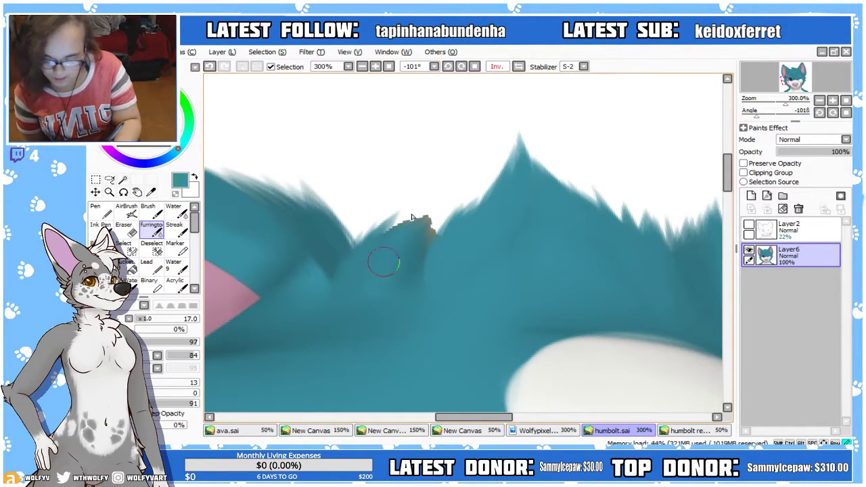
pyautogui.moveTo(395, 240)
pyautogui.mouseDown()
pyautogui.moveTo(410, 219)
pyautogui.moveTo(429, 233)
pyautogui.moveTo(454, 197)
pyautogui.mouseUp()
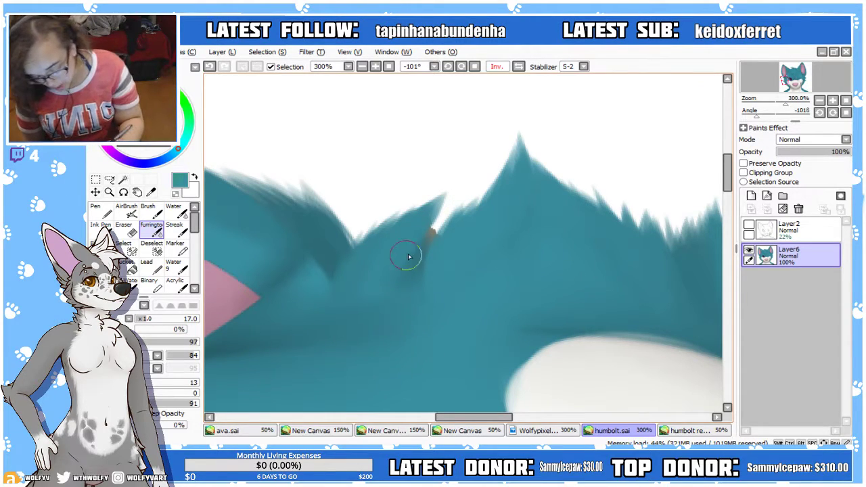
pyautogui.moveTo(407, 280)
pyautogui.mouseDown()
pyautogui.moveTo(451, 201)
pyautogui.moveTo(407, 287)
pyautogui.moveTo(419, 251)
pyautogui.moveTo(452, 213)
pyautogui.mouseUp()
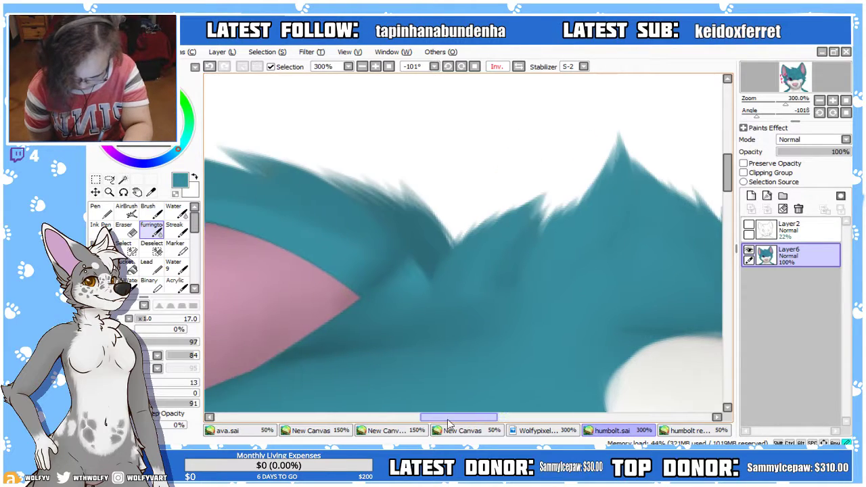
# Inspect the fur between the ear and cheek, undo the stray brush mark, and check the character reference sheet
pyautogui.click(518, 67)
pyautogui.click(517, 67)
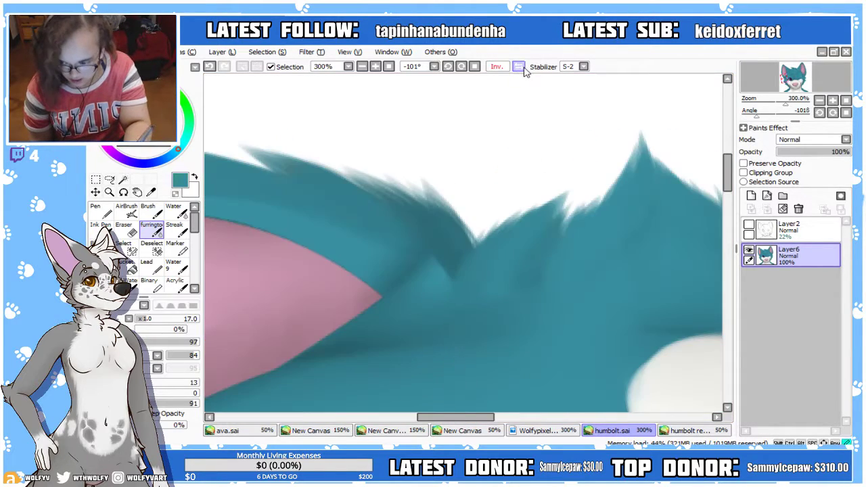
pyautogui.moveTo(720, 175); pyautogui.dragTo(718, 184)
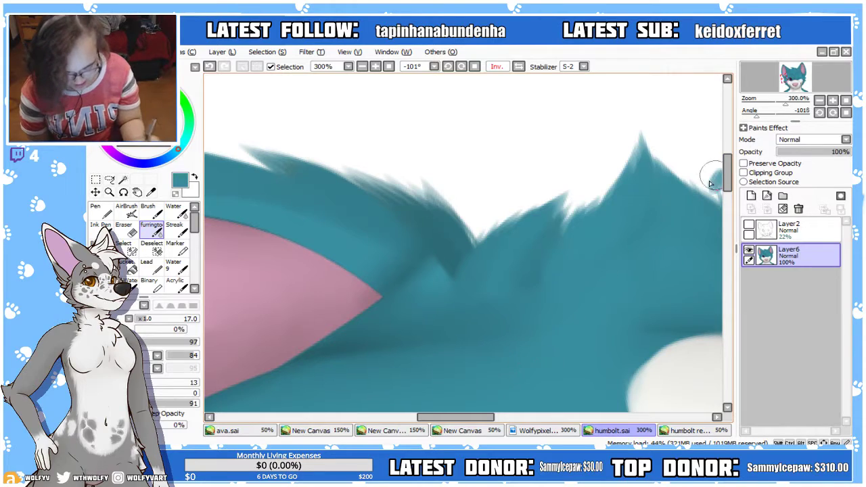
pyautogui.moveTo(481, 419)
pyautogui.mouseDown()
pyautogui.moveTo(490, 418)
pyautogui.moveTo(467, 420)
pyautogui.mouseUp()
pyautogui.hotkey('ctrl', 'z')
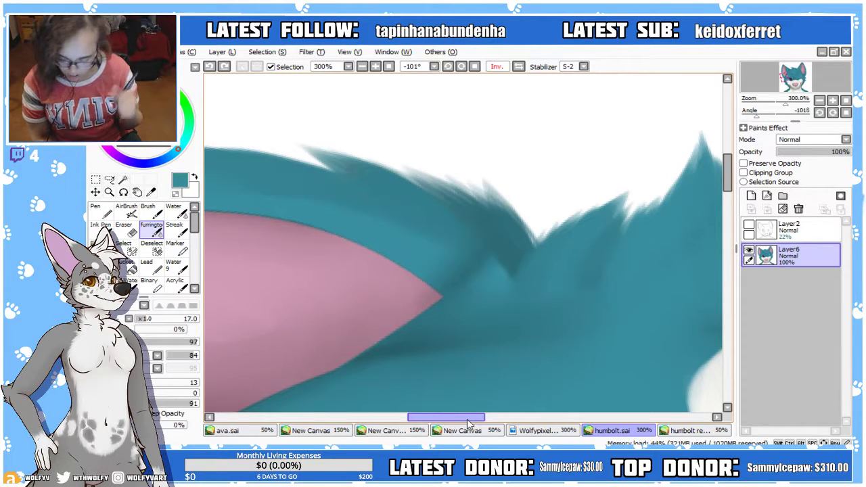
pyautogui.moveTo(728, 172); pyautogui.dragTo(727, 191)
pyautogui.moveTo(475, 418); pyautogui.dragTo(458, 418)
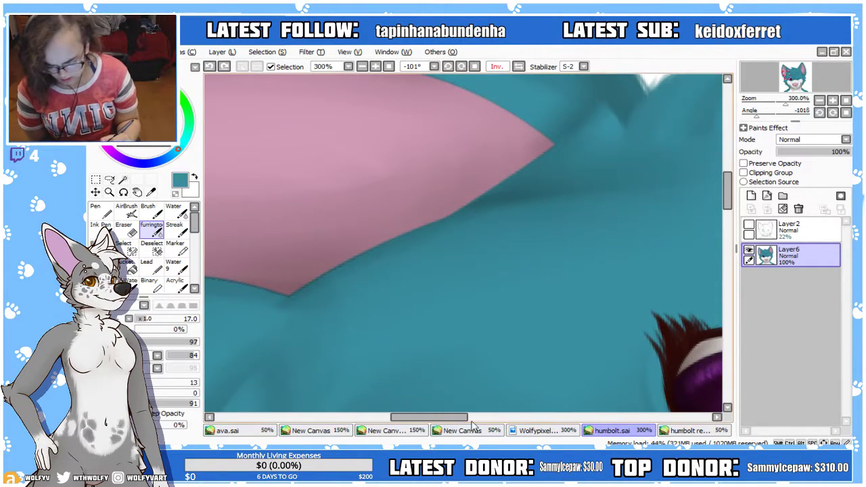
pyautogui.moveTo(467, 418); pyautogui.dragTo(492, 418)
pyautogui.moveTo(728, 200); pyautogui.dragTo(731, 184)
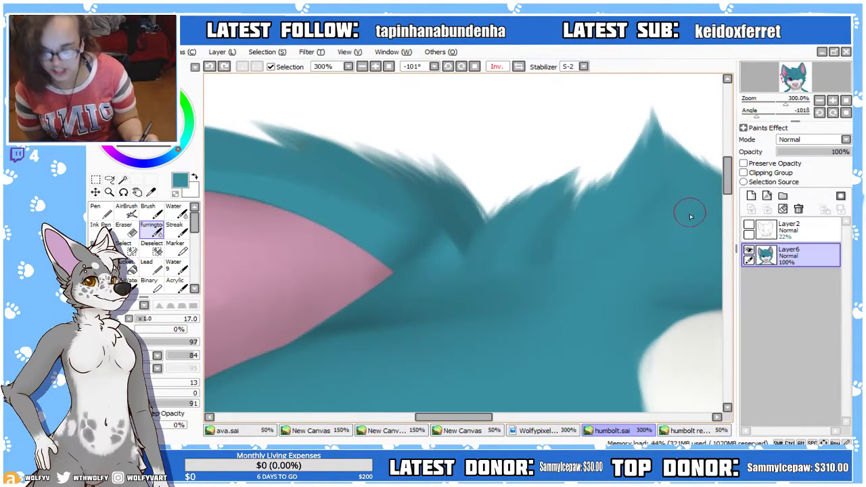
pyautogui.click(662, 434)
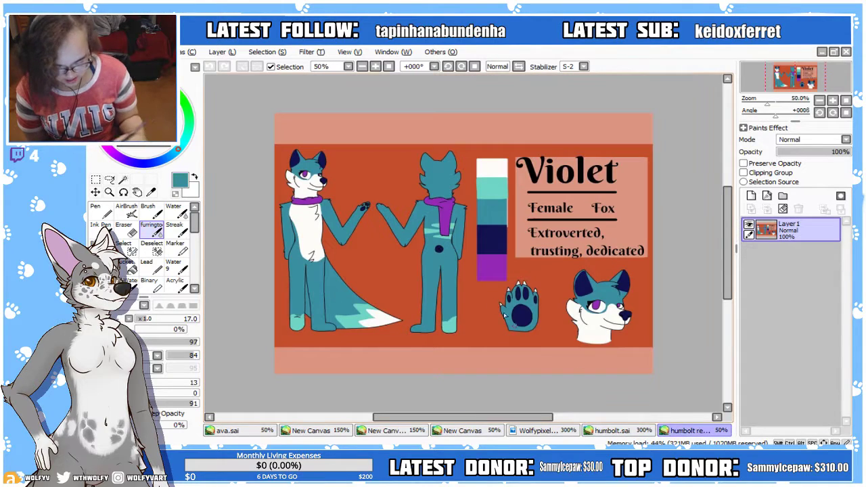
# Blend teal fur strokes into the ear base below the notch, and cover the pink corner nearest the cheek using brush size 14
pyautogui.click(616, 437)
pyautogui.moveTo(448, 284)
pyautogui.mouseDown()
pyautogui.moveTo(446, 239)
pyautogui.moveTo(460, 255)
pyautogui.moveTo(441, 264)
pyautogui.moveTo(454, 209)
pyautogui.moveTo(439, 280)
pyautogui.moveTo(423, 195)
pyautogui.moveTo(431, 288)
pyautogui.moveTo(424, 183)
pyautogui.mouseUp()
pyautogui.moveTo(426, 271)
pyautogui.mouseDown()
pyautogui.moveTo(435, 213)
pyautogui.moveTo(445, 279)
pyautogui.moveTo(441, 193)
pyautogui.mouseUp()
pyautogui.moveTo(440, 246); pyautogui.dragTo(439, 184)
pyautogui.moveTo(448, 261); pyautogui.dragTo(439, 184)
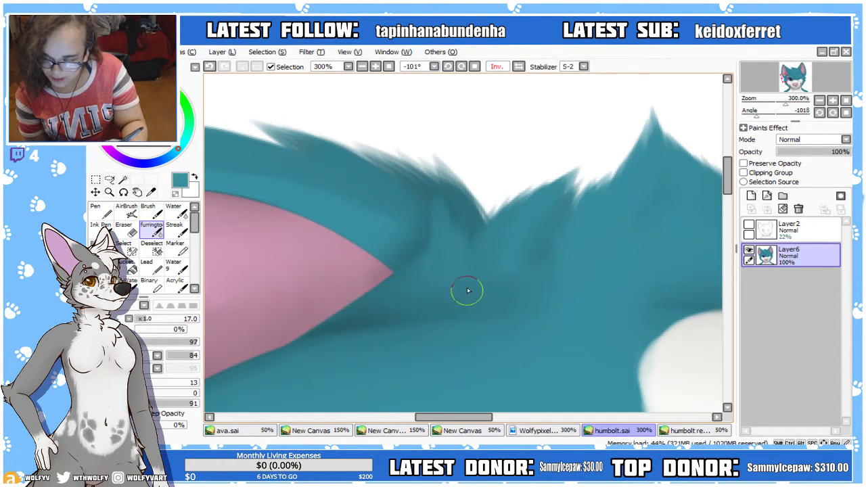
pyautogui.click(144, 319)
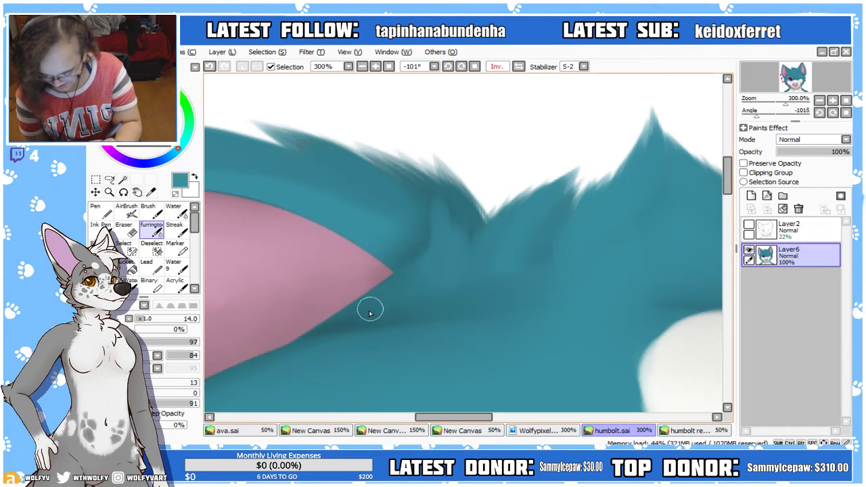
pyautogui.moveTo(370, 310)
pyautogui.mouseDown()
pyautogui.moveTo(349, 326)
pyautogui.moveTo(388, 264)
pyautogui.moveTo(353, 316)
pyautogui.moveTo(375, 223)
pyautogui.moveTo(381, 299)
pyautogui.moveTo(380, 277)
pyautogui.moveTo(406, 226)
pyautogui.moveTo(386, 310)
pyautogui.moveTo(406, 231)
pyautogui.mouseUp()
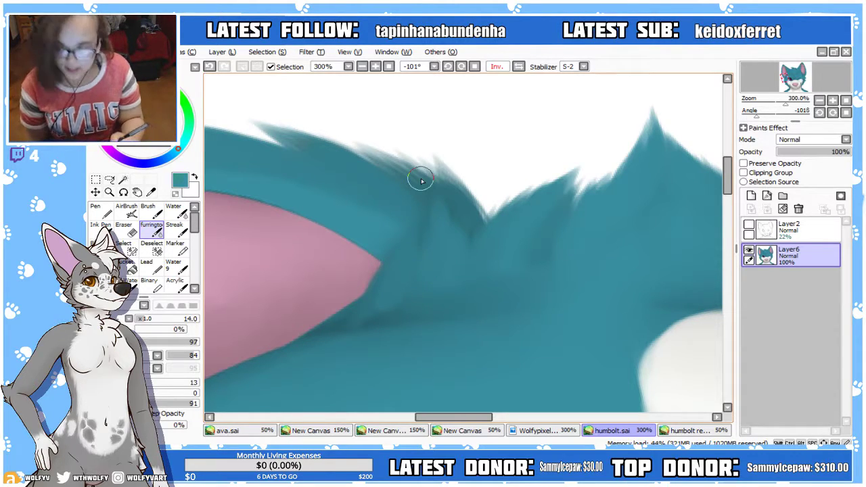
# Examine the ear base and the lower edge of the pink inner ear in normal and mirrored views
pyautogui.moveTo(488, 417); pyautogui.dragTo(480, 426)
pyautogui.moveTo(728, 181); pyautogui.dragTo(728, 192)
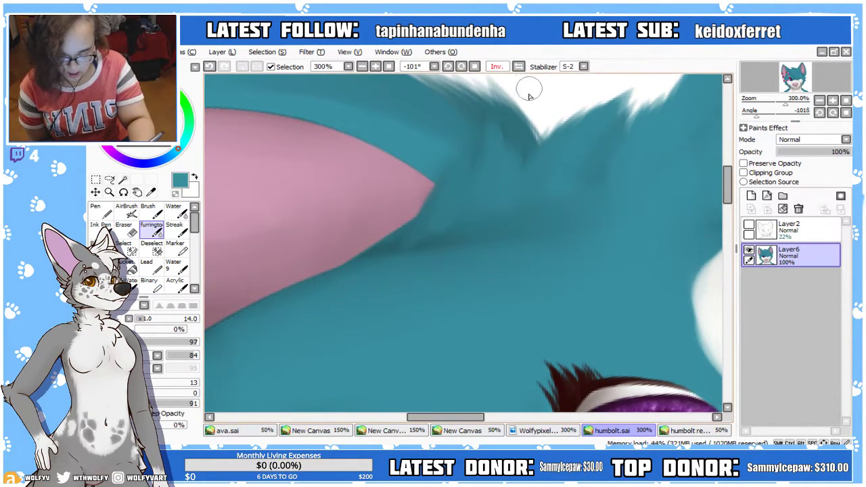
pyautogui.click(519, 67)
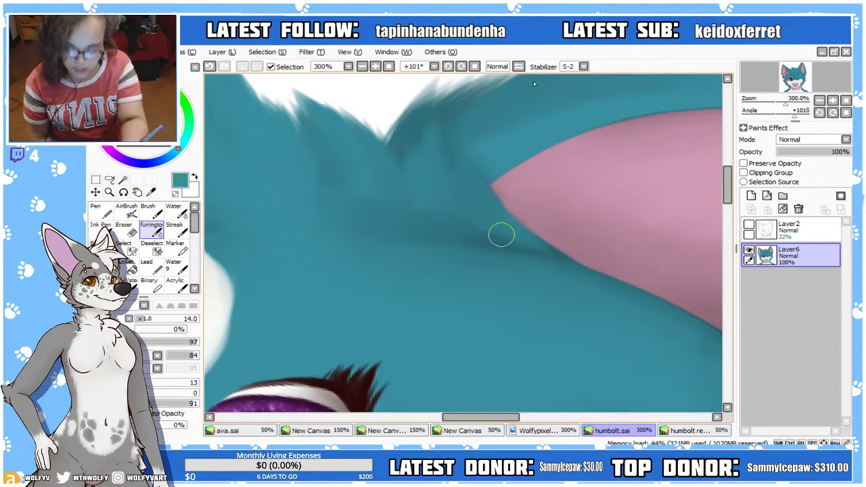
pyautogui.click(499, 66)
pyautogui.moveTo(473, 417); pyautogui.dragTo(437, 418)
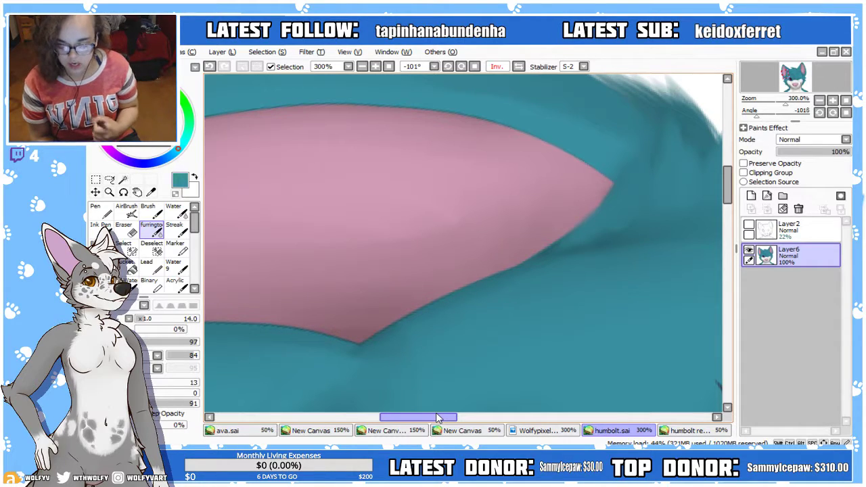
pyautogui.scroll(-4, 719, 207)
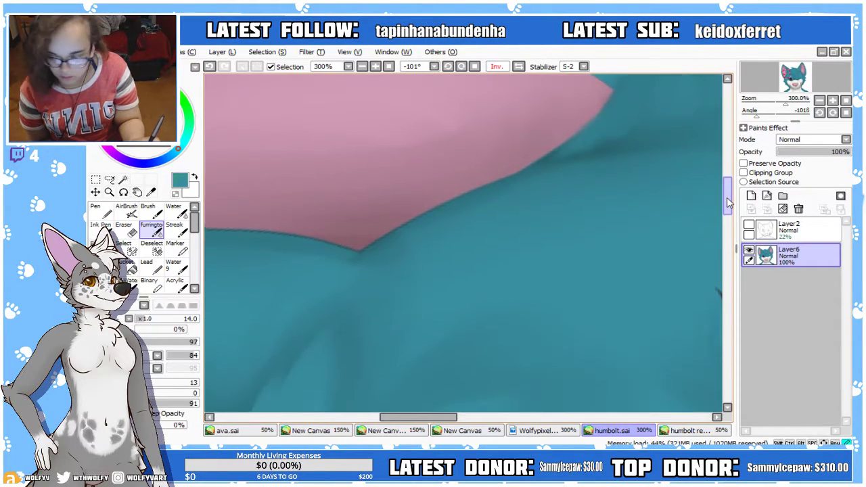
pyautogui.scroll(3, 720, 202)
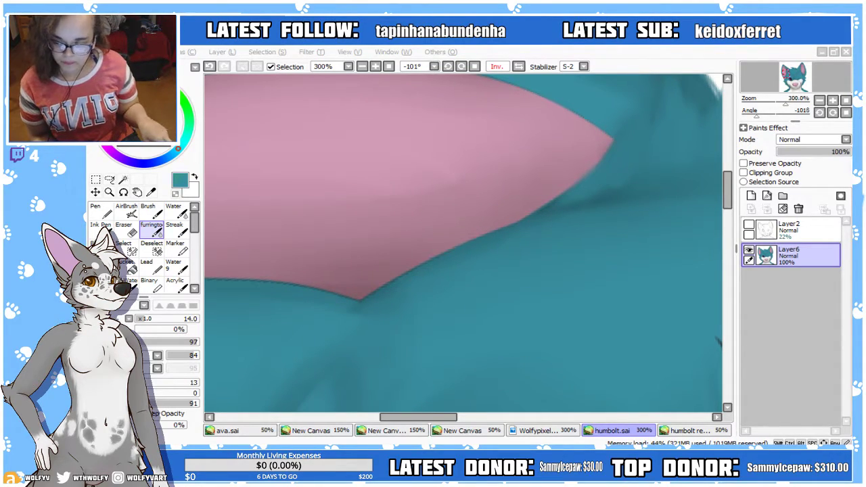
pyautogui.click(776, 368)
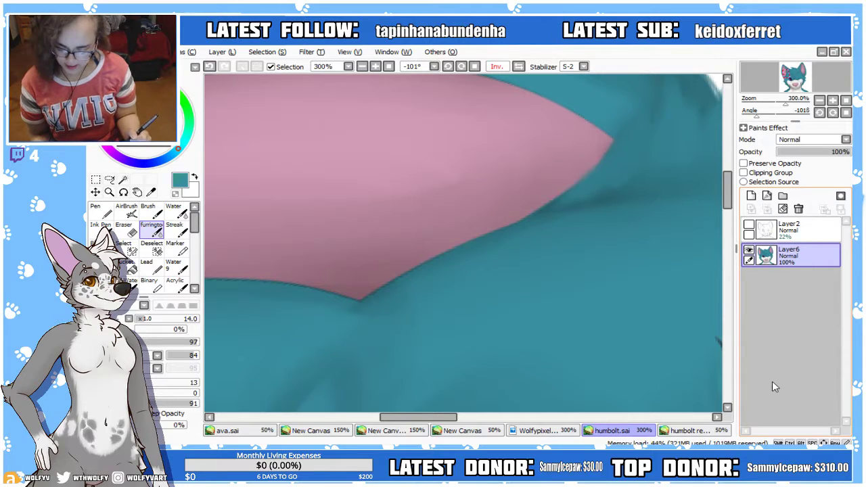
# Rotate the canvas to -45° and paint darker teal fur strokes over the lower half of the pink inner ear's head-side edge
pyautogui.click(448, 66)
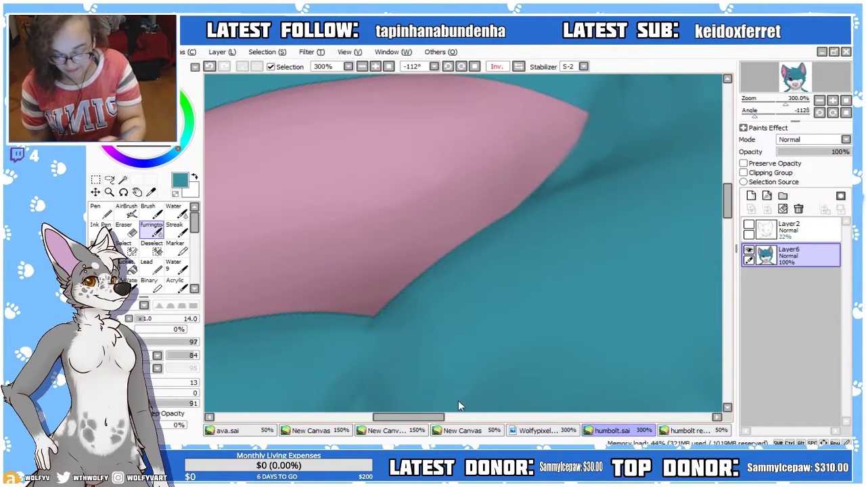
pyautogui.moveTo(435, 417); pyautogui.dragTo(447, 421)
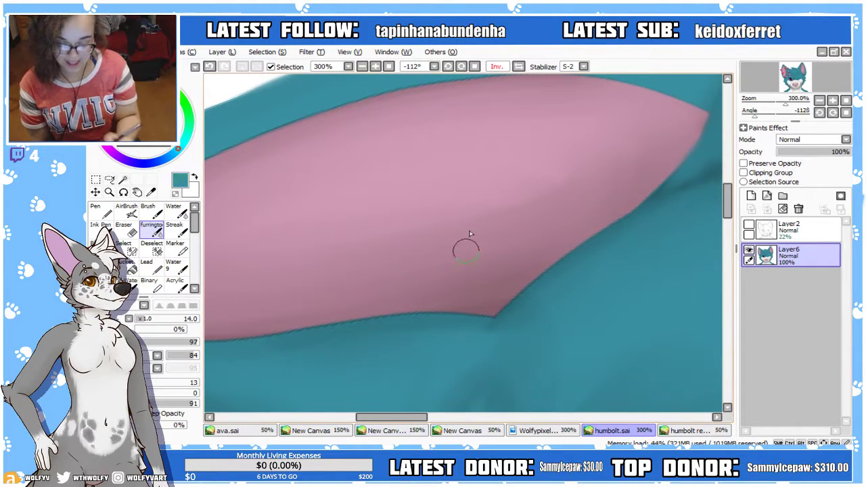
pyautogui.click(461, 66)
pyautogui.click(461, 66)
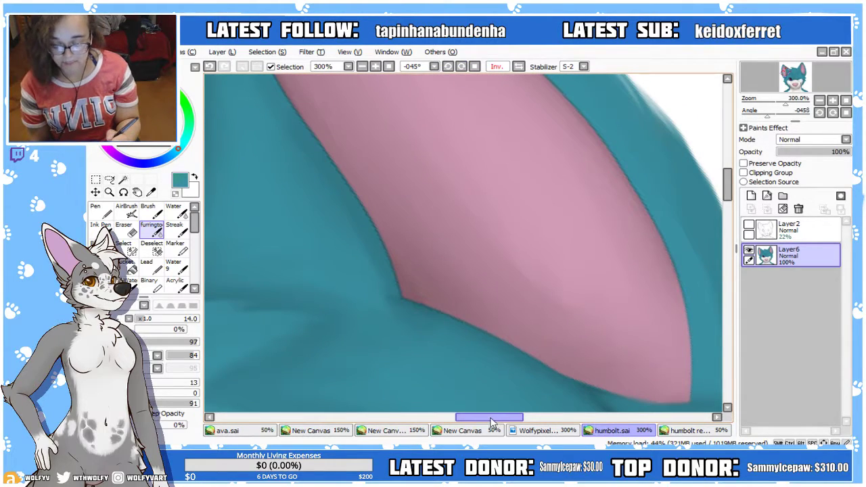
pyautogui.moveTo(496, 424); pyautogui.dragTo(488, 424)
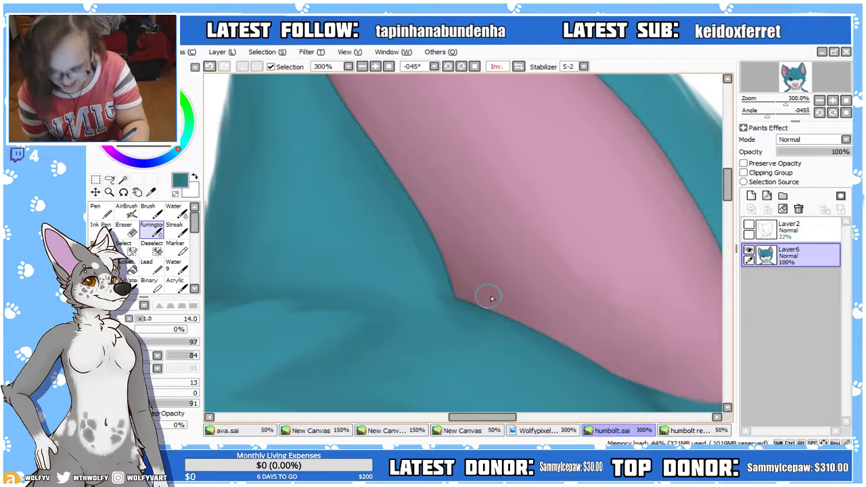
pyautogui.scroll(3, 726, 214)
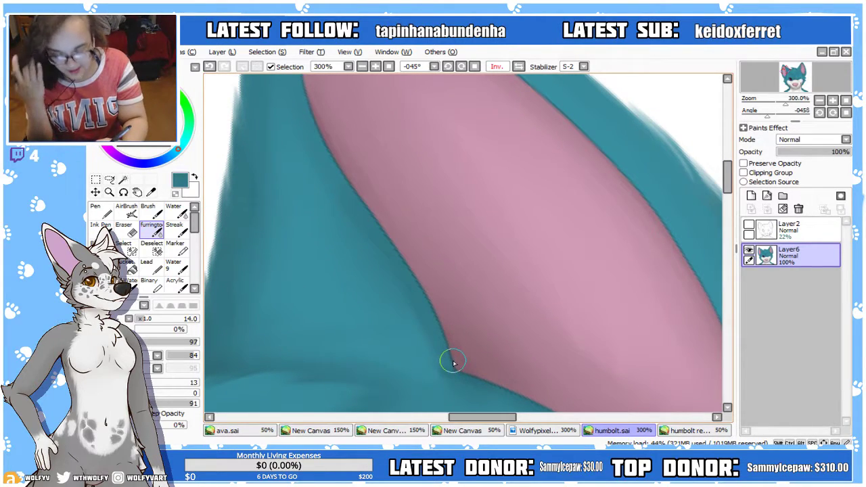
pyautogui.moveTo(443, 374)
pyautogui.mouseDown()
pyautogui.moveTo(452, 323)
pyautogui.moveTo(447, 379)
pyautogui.moveTo(441, 360)
pyautogui.moveTo(456, 302)
pyautogui.moveTo(444, 384)
pyautogui.moveTo(433, 322)
pyautogui.moveTo(446, 364)
pyautogui.moveTo(450, 308)
pyautogui.mouseUp()
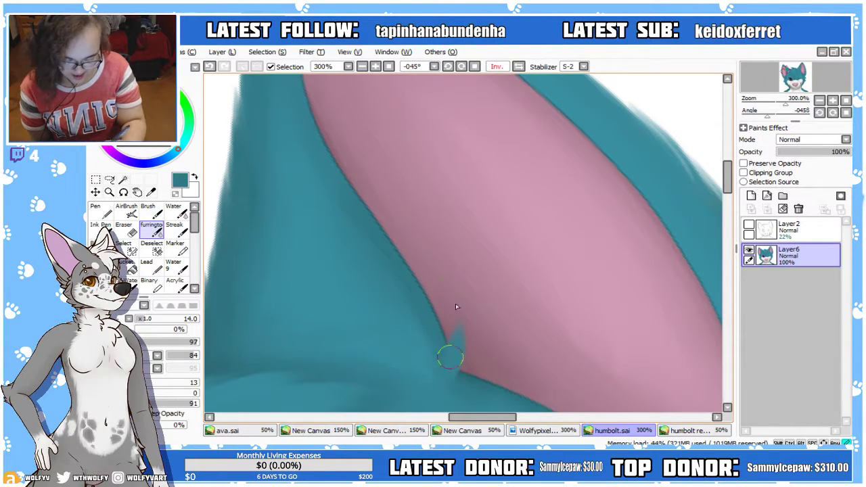
pyautogui.moveTo(452, 355)
pyautogui.mouseDown()
pyautogui.moveTo(440, 330)
pyautogui.moveTo(434, 350)
pyautogui.moveTo(445, 356)
pyautogui.moveTo(434, 357)
pyautogui.moveTo(442, 297)
pyautogui.mouseUp()
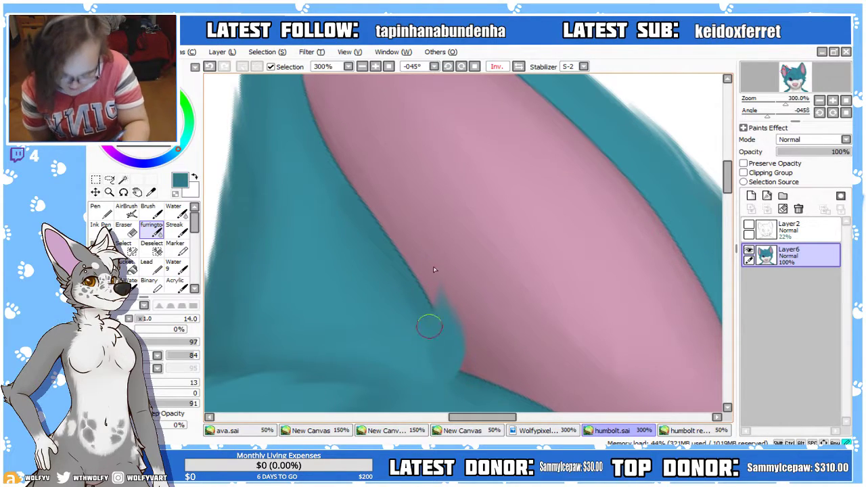
pyautogui.moveTo(424, 292)
pyautogui.mouseDown()
pyautogui.moveTo(399, 243)
pyautogui.moveTo(429, 323)
pyautogui.moveTo(395, 258)
pyautogui.moveTo(396, 210)
pyautogui.mouseUp()
pyautogui.moveTo(402, 241); pyautogui.dragTo(391, 208)
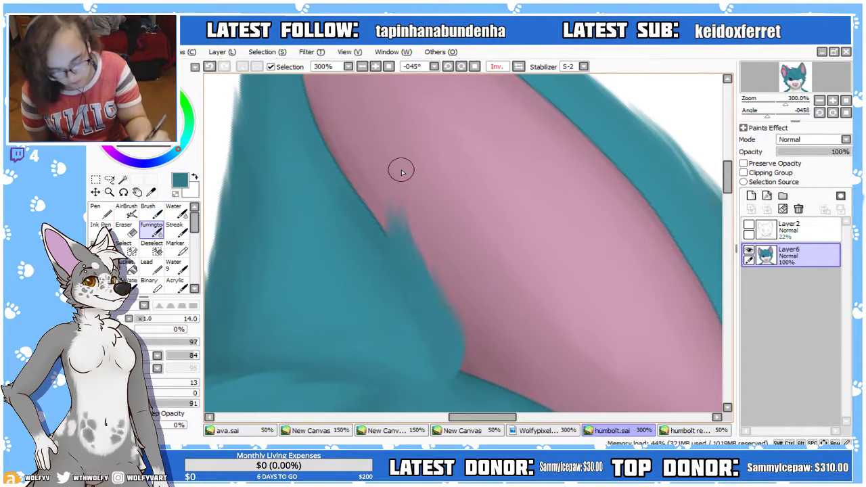
# Continue the teal fur strokes along the head-side edge of the pink inner ear up to its tip
pyautogui.scroll(2, 401, 172)
pyautogui.moveTo(381, 309); pyautogui.dragTo(357, 231)
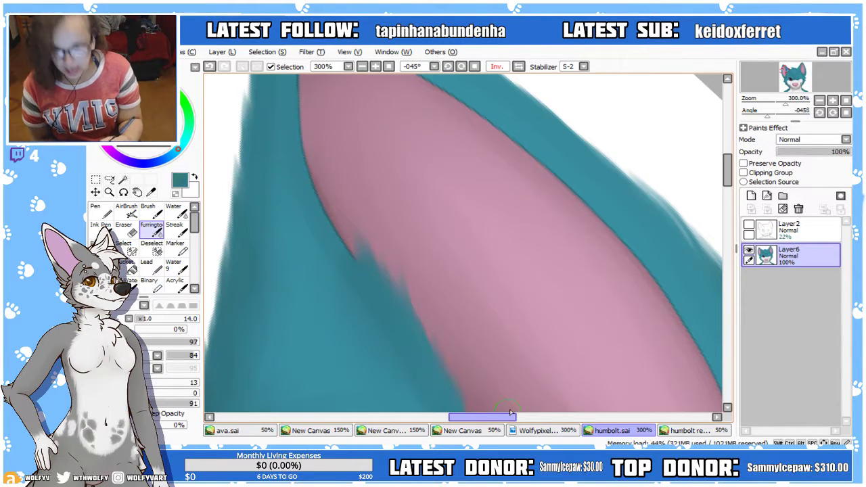
pyautogui.hscroll(-3, 419, 149)
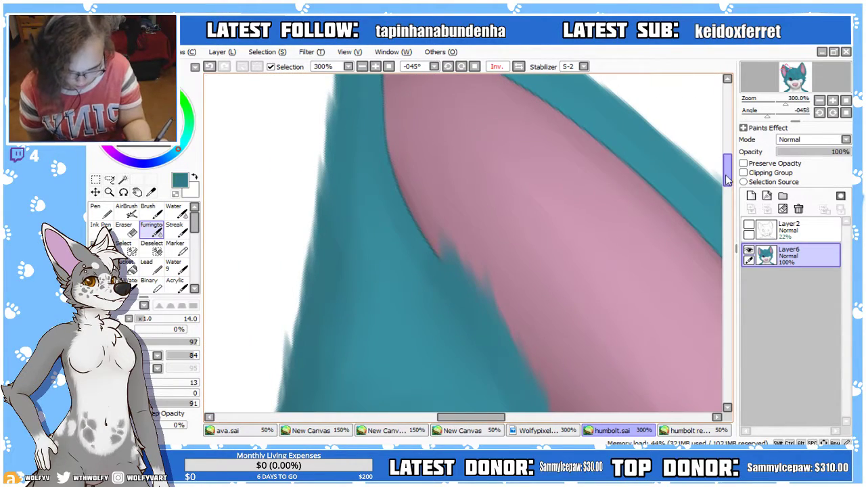
pyautogui.scroll(3, 704, 149)
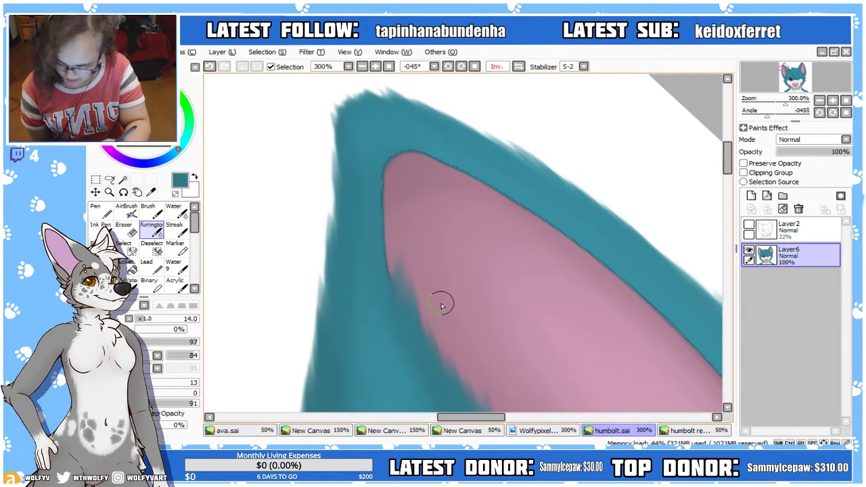
pyautogui.moveTo(380, 256)
pyautogui.mouseDown()
pyautogui.moveTo(397, 293)
pyautogui.moveTo(397, 318)
pyautogui.moveTo(405, 260)
pyautogui.moveTo(390, 245)
pyautogui.moveTo(384, 287)
pyautogui.moveTo(393, 308)
pyautogui.moveTo(395, 185)
pyautogui.moveTo(381, 176)
pyautogui.moveTo(384, 269)
pyautogui.moveTo(407, 159)
pyautogui.mouseUp()
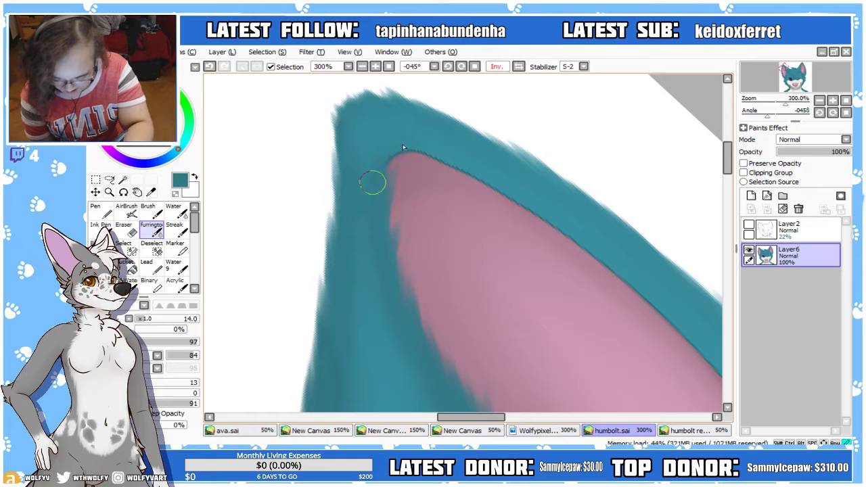
# Blend teal fur strokes into the shaded fur beside the pink inner ear's lower head-side corner
pyautogui.scroll(-5, 433, 223)
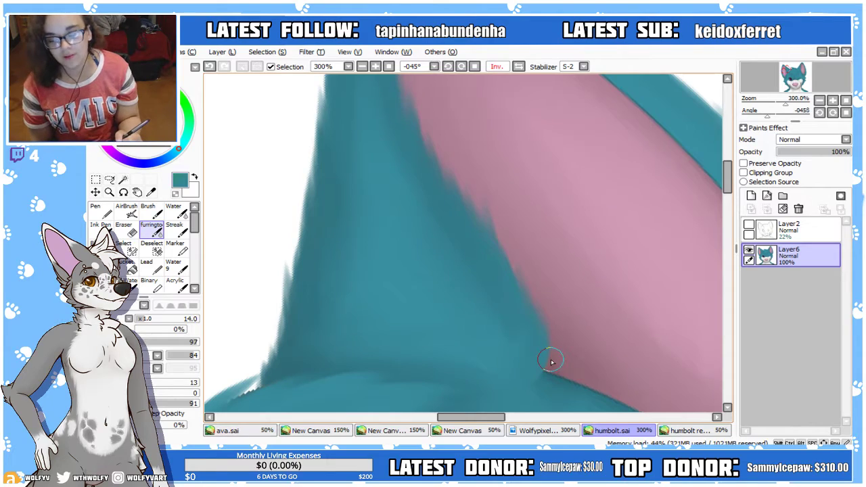
pyautogui.moveTo(505, 287); pyautogui.dragTo(495, 348)
pyautogui.moveTo(512, 305); pyautogui.dragTo(502, 350)
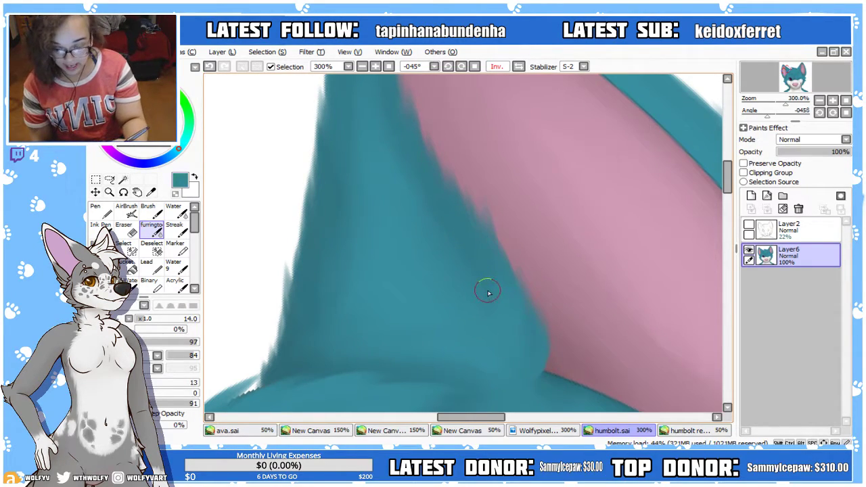
pyautogui.moveTo(492, 316); pyautogui.dragTo(490, 276)
pyautogui.moveTo(493, 324); pyautogui.dragTo(472, 206)
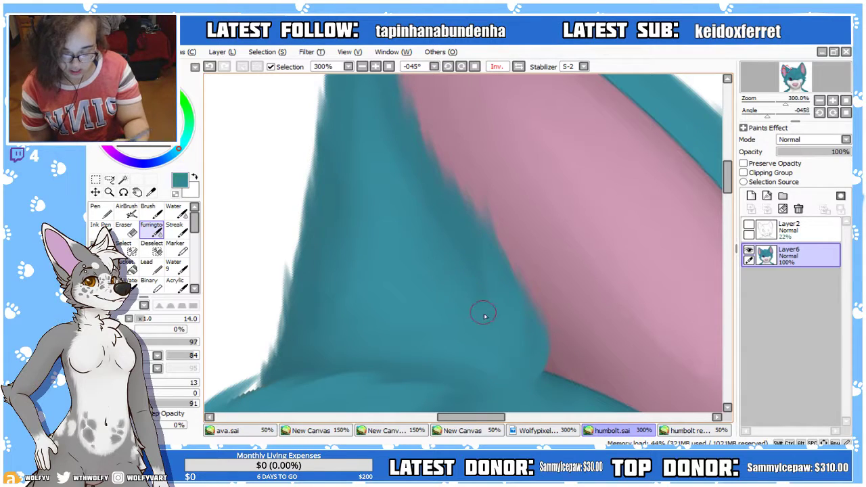
pyautogui.moveTo(467, 302); pyautogui.dragTo(455, 233)
pyautogui.moveTo(477, 281); pyautogui.dragTo(459, 213)
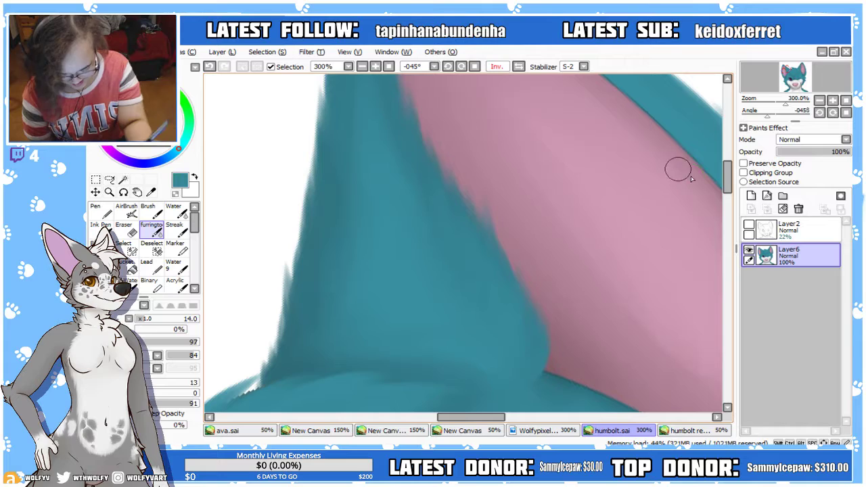
# Examine the pink inner ear's fur edge from tip to base up close, and the whole ear in the unmirrored view
pyautogui.moveTo(727, 190); pyautogui.dragTo(727, 169)
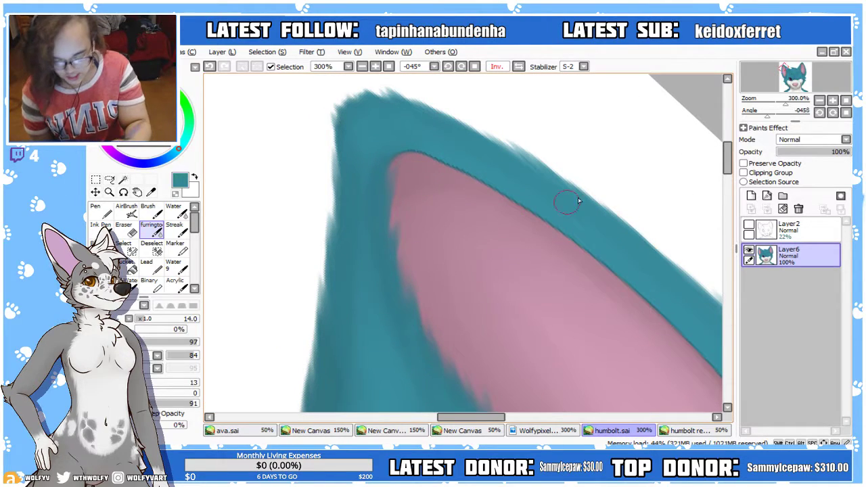
pyautogui.moveTo(727, 168); pyautogui.dragTo(727, 174)
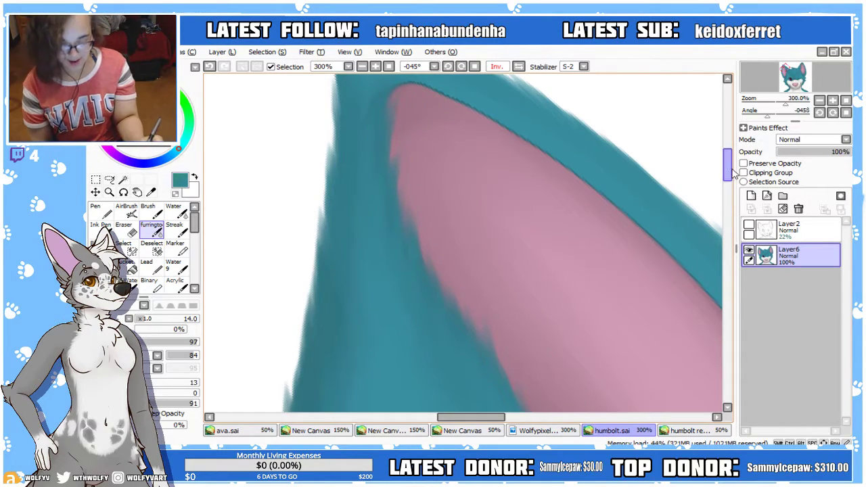
pyautogui.moveTo(727, 165); pyautogui.dragTo(727, 151)
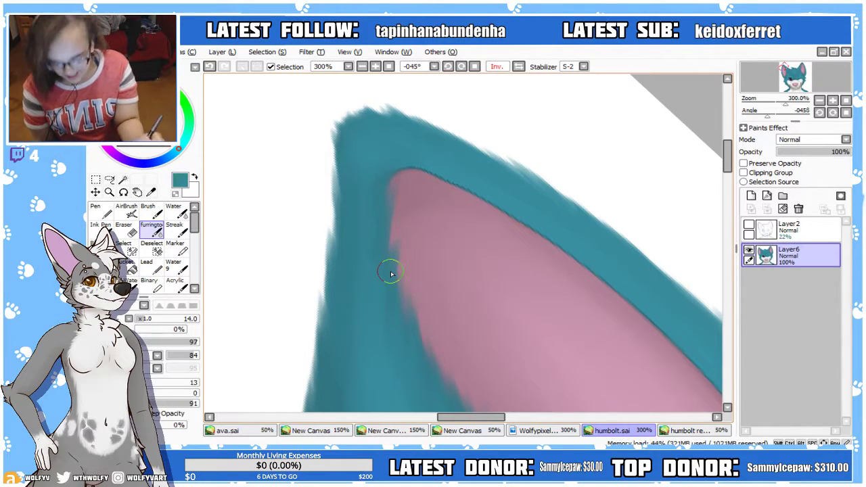
pyautogui.moveTo(727, 156); pyautogui.dragTo(721, 176)
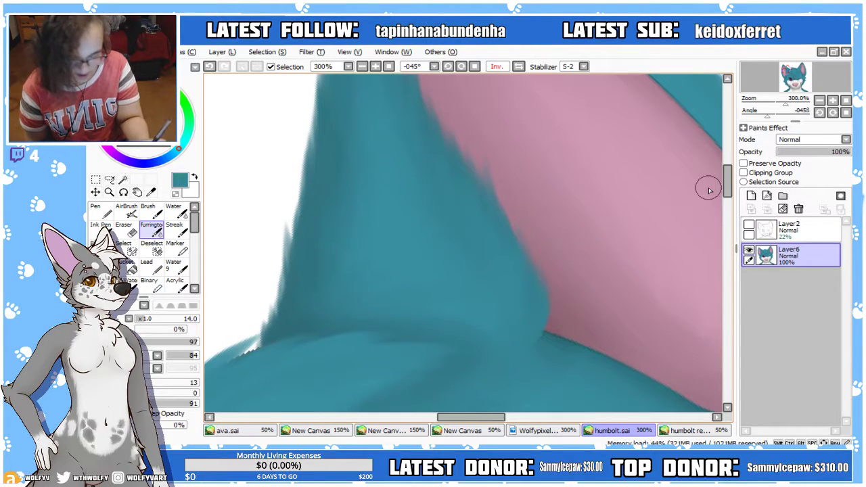
pyautogui.scroll(-2, 721, 180)
pyautogui.click(388, 66)
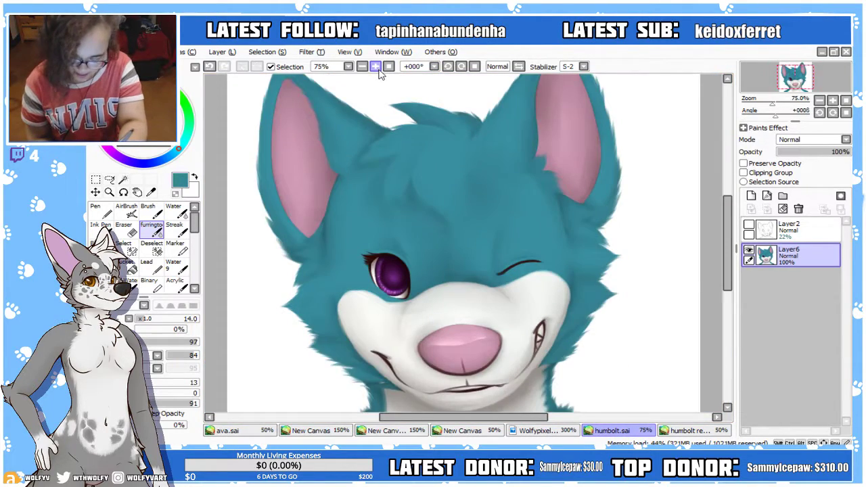
pyautogui.moveTo(502, 420); pyautogui.dragTo(455, 415)
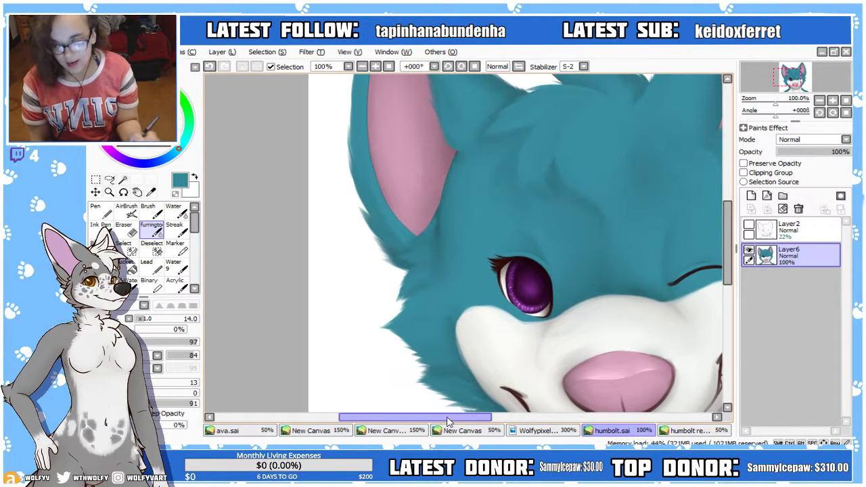
pyautogui.moveTo(728, 234); pyautogui.dragTo(727, 203)
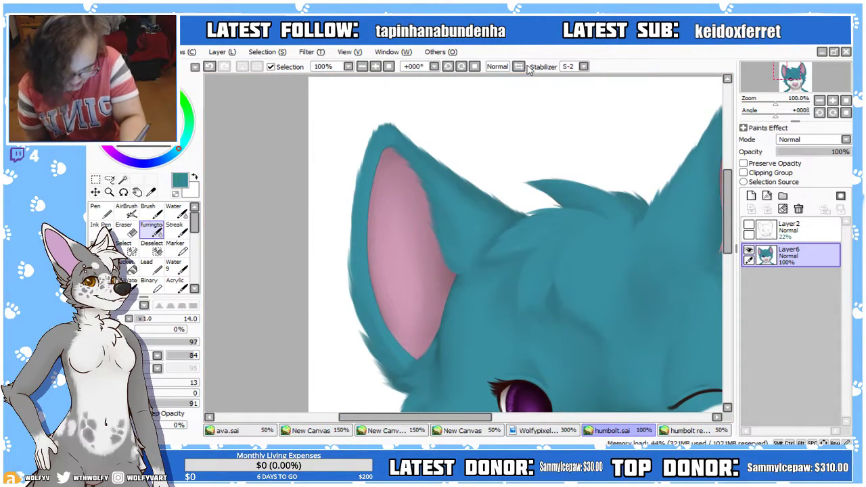
# Mirror the view, rotate the canvas to -67° and paint teal fur spikes over the pink inner ear's lower head-side corner
pyautogui.click(518, 67)
pyautogui.click(448, 67)
pyautogui.click(448, 67)
pyautogui.click(375, 67)
pyautogui.click(375, 67)
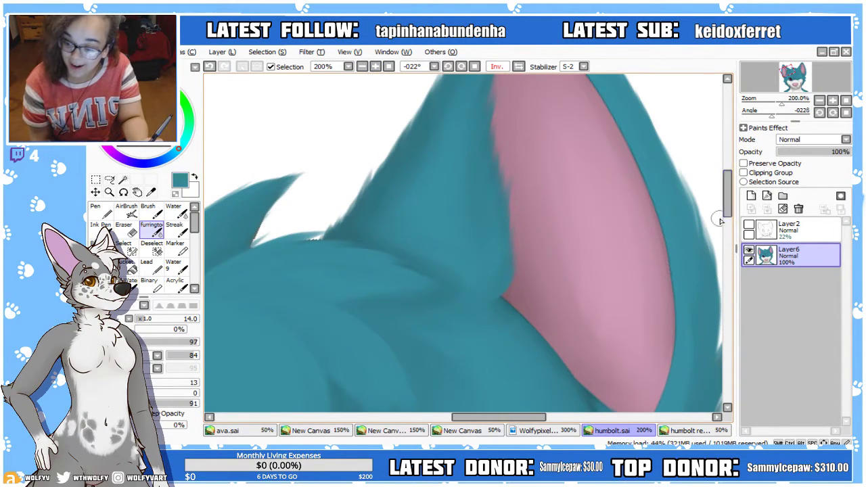
pyautogui.moveTo(727, 196); pyautogui.dragTo(727, 215)
pyautogui.hscroll(5, 707, 214)
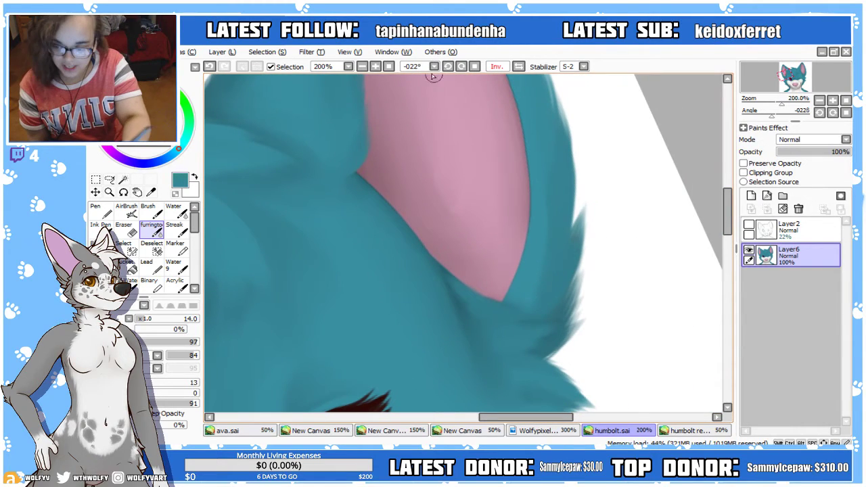
pyautogui.click(449, 66)
pyautogui.click(449, 66)
pyautogui.click(449, 67)
pyautogui.click(375, 66)
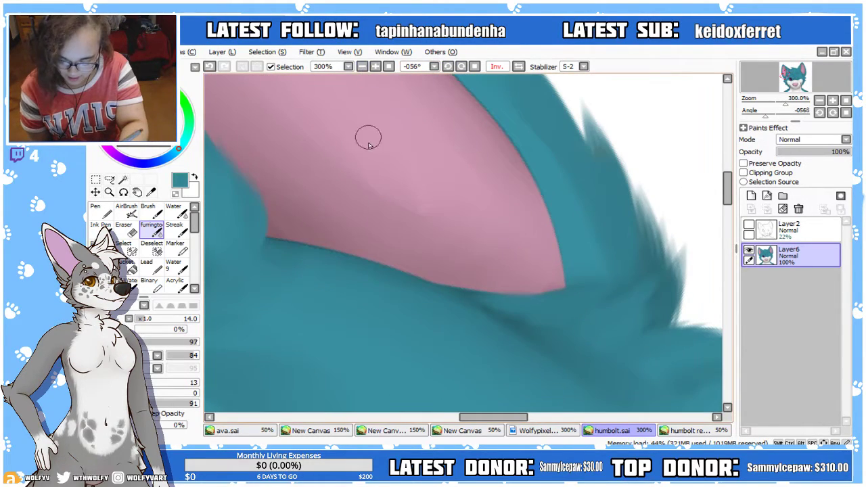
pyautogui.click(448, 66)
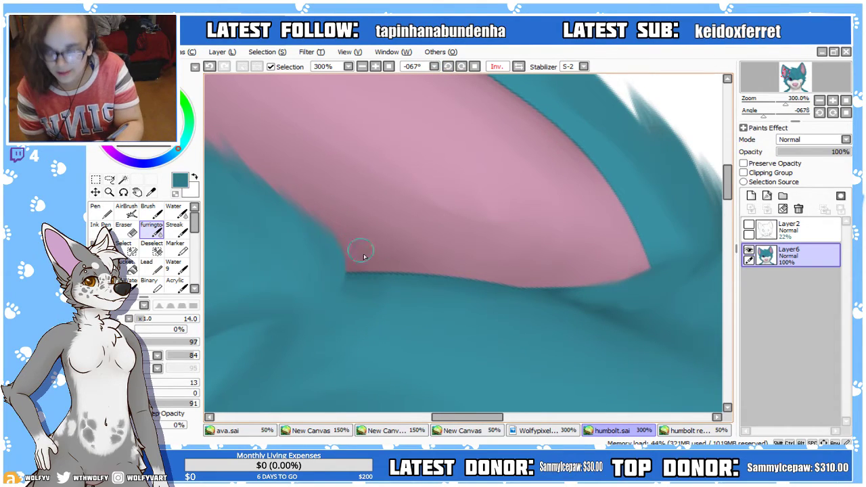
pyautogui.moveTo(363, 256)
pyautogui.mouseDown()
pyautogui.moveTo(348, 284)
pyautogui.moveTo(362, 296)
pyautogui.moveTo(347, 219)
pyautogui.mouseUp()
pyautogui.moveTo(343, 288); pyautogui.dragTo(345, 255)
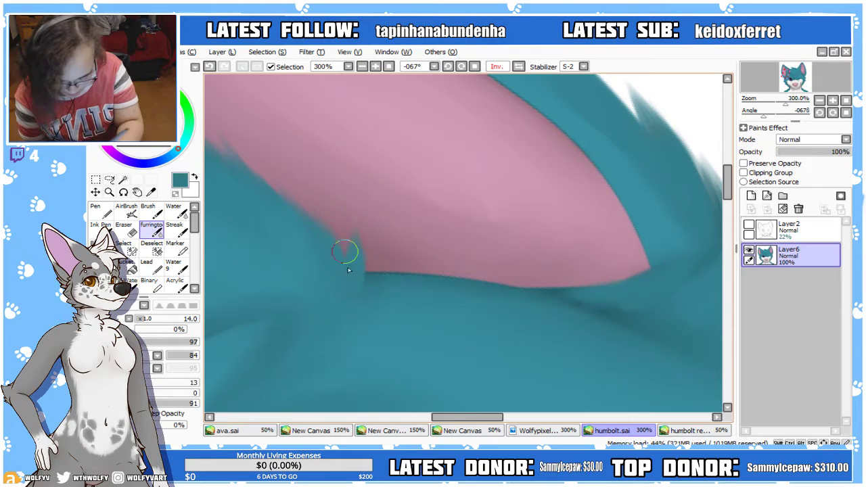
pyautogui.moveTo(359, 294)
pyautogui.mouseDown()
pyautogui.moveTo(349, 231)
pyautogui.moveTo(372, 287)
pyautogui.moveTo(370, 208)
pyautogui.mouseUp()
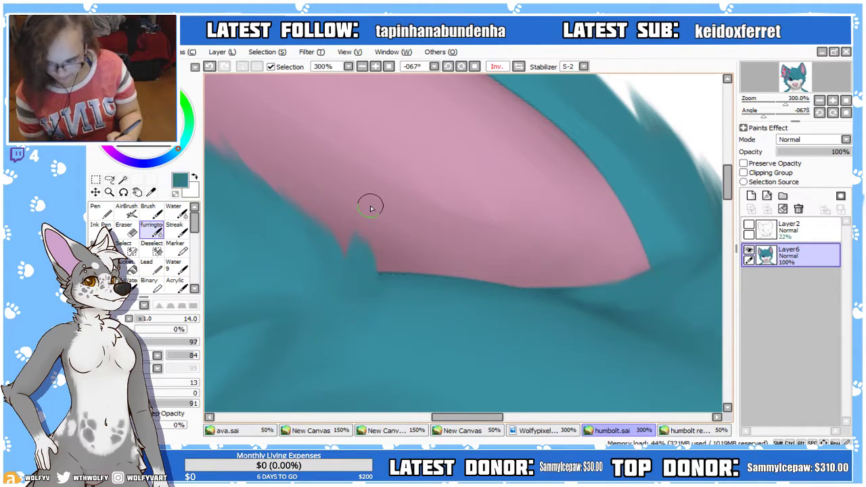
# Rotate the canvas to -90° and paint a row of teal fur spikes along the first half of the pink inner ear's bottom edge
pyautogui.click(448, 67)
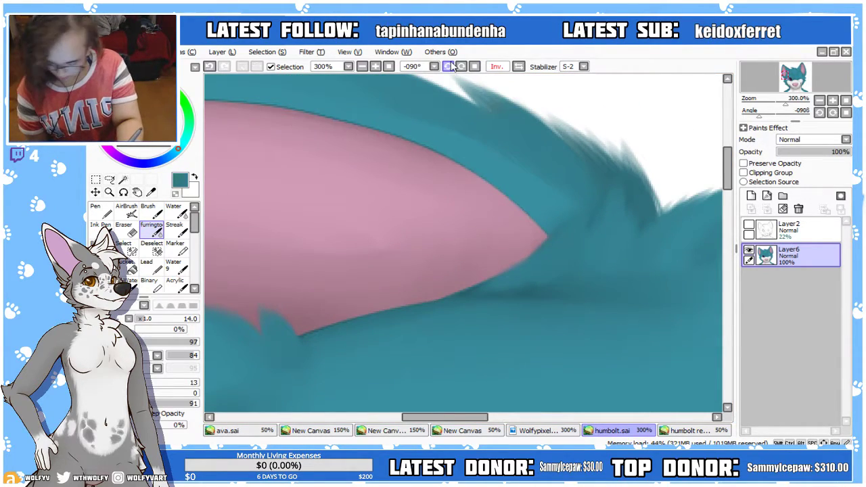
pyautogui.scroll(-1, 703, 197)
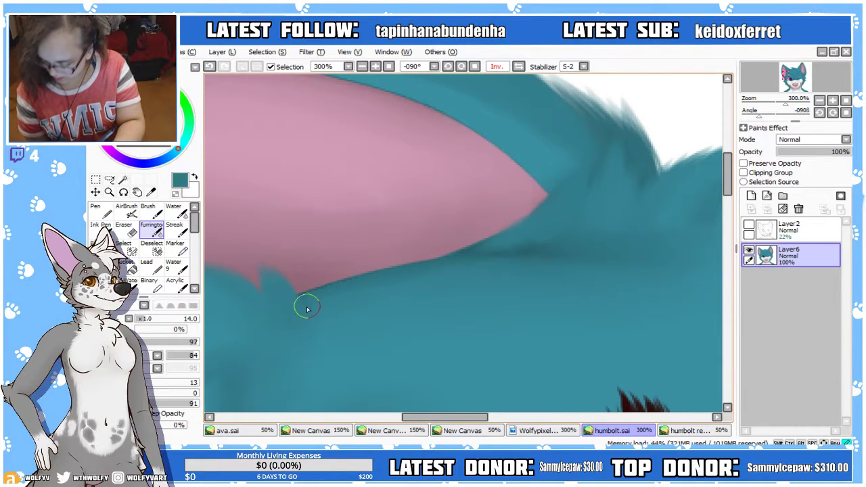
pyautogui.moveTo(304, 319)
pyautogui.mouseDown()
pyautogui.moveTo(274, 243)
pyautogui.moveTo(297, 256)
pyautogui.moveTo(316, 316)
pyautogui.mouseUp()
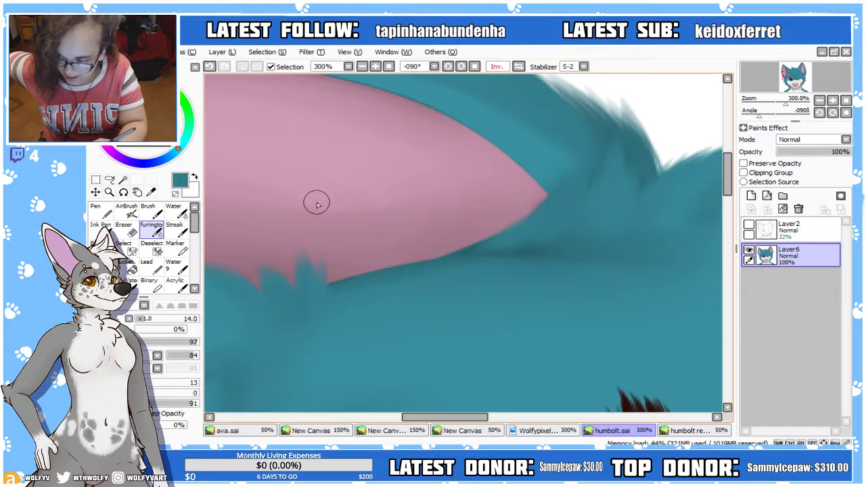
pyautogui.moveTo(332, 304)
pyautogui.mouseDown()
pyautogui.moveTo(331, 312)
pyautogui.moveTo(356, 268)
pyautogui.mouseUp()
pyautogui.moveTo(357, 299)
pyautogui.mouseDown()
pyautogui.moveTo(345, 242)
pyautogui.moveTo(385, 246)
pyautogui.mouseUp()
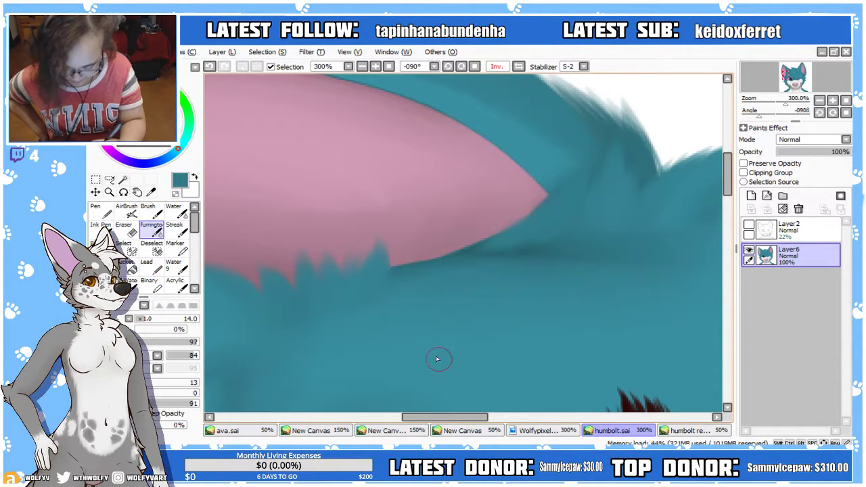
pyautogui.moveTo(386, 300); pyautogui.dragTo(376, 227)
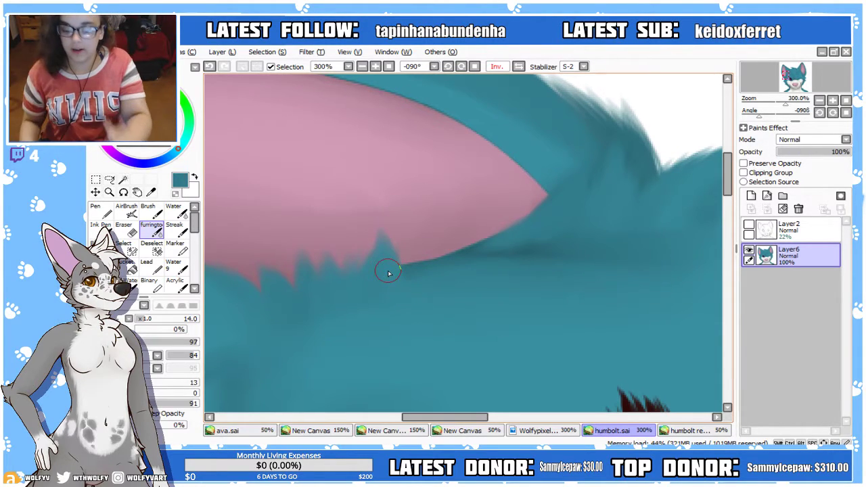
# Rotate the canvas to -101° and extend the teal fur spikes along the bottom edge toward the pink inner ear's lowest point
pyautogui.click(448, 66)
pyautogui.moveTo(413, 311)
pyautogui.mouseDown()
pyautogui.moveTo(391, 270)
pyautogui.moveTo(389, 229)
pyautogui.moveTo(413, 311)
pyautogui.moveTo(403, 245)
pyautogui.mouseUp()
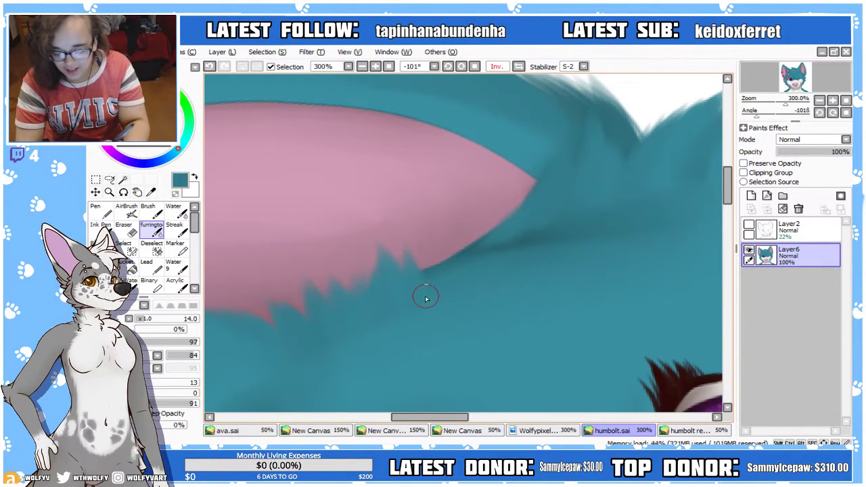
pyautogui.moveTo(426, 295); pyautogui.dragTo(414, 239)
pyautogui.moveTo(449, 260); pyautogui.dragTo(448, 207)
pyautogui.moveTo(436, 287); pyautogui.dragTo(426, 226)
pyautogui.moveTo(427, 286); pyautogui.dragTo(455, 222)
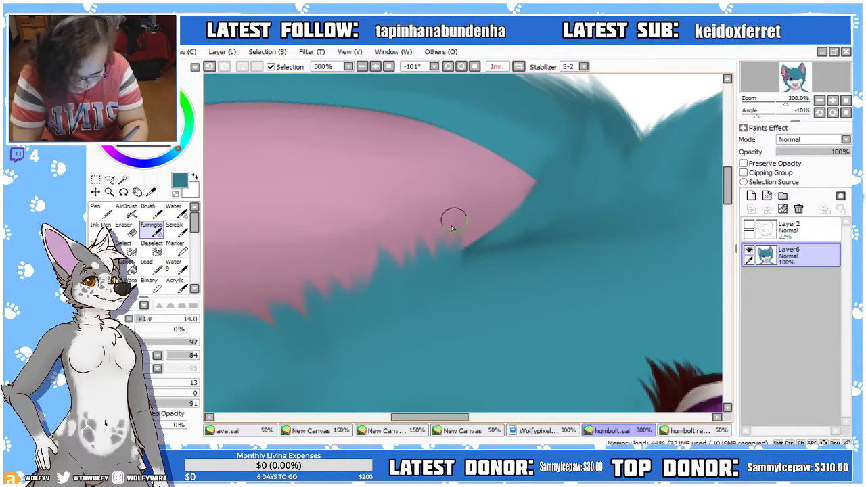
pyautogui.moveTo(456, 280)
pyautogui.mouseDown()
pyautogui.moveTo(451, 227)
pyautogui.moveTo(468, 201)
pyautogui.mouseUp()
# Sample the nearby teal and blend it over the dark shadow line beside the pink inner ear's lowest point
pyautogui.moveTo(474, 419); pyautogui.dragTo(479, 433)
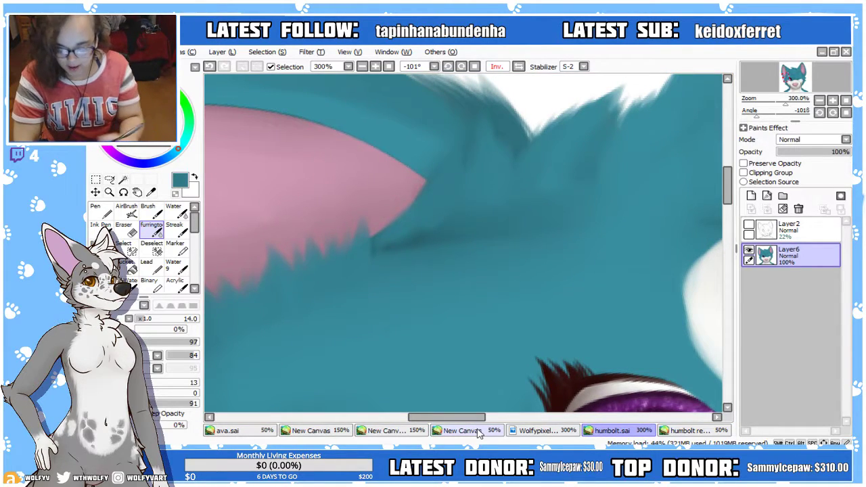
pyautogui.rightClick(382, 275)
pyautogui.moveTo(372, 268)
pyautogui.mouseDown()
pyautogui.moveTo(371, 199)
pyautogui.moveTo(392, 247)
pyautogui.moveTo(374, 270)
pyautogui.moveTo(372, 221)
pyautogui.moveTo(407, 234)
pyautogui.moveTo(412, 278)
pyautogui.moveTo(432, 278)
pyautogui.moveTo(407, 268)
pyautogui.mouseUp()
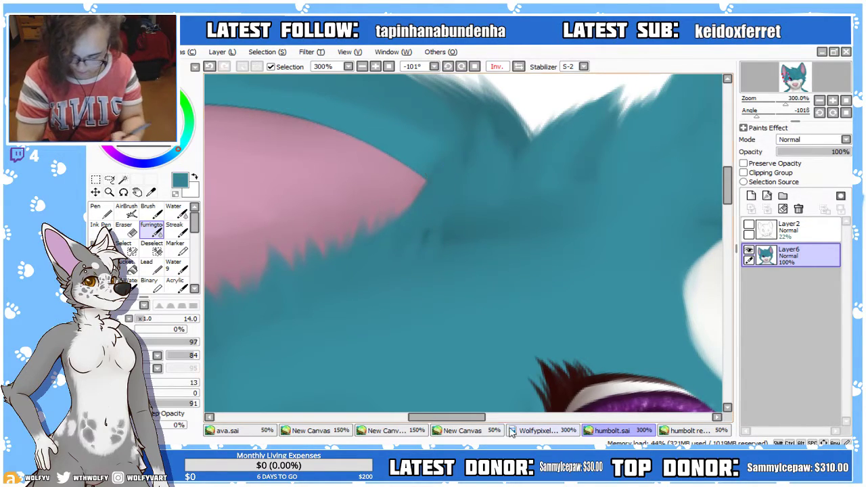
pyautogui.hscroll(5, 512, 433)
pyautogui.hscroll(-2, 508, 430)
# Soften the shaded fur between the ear base and cheek with brush size 29, and refine its strokes at size 18
pyautogui.click(362, 66)
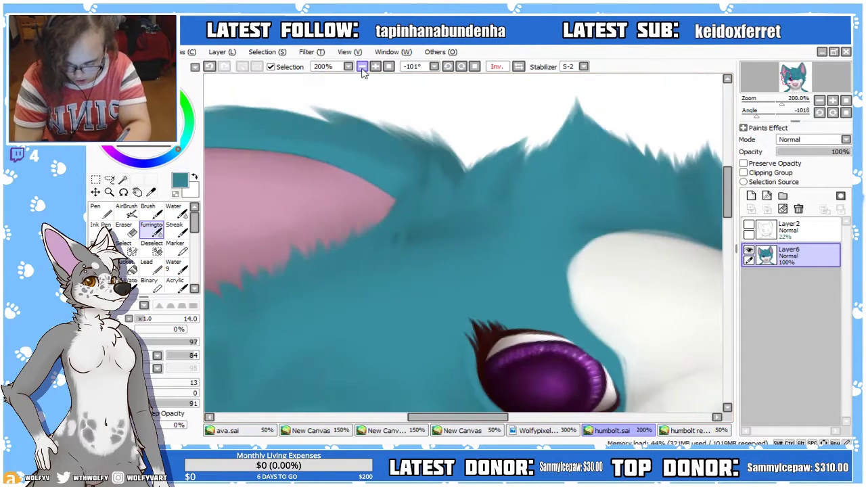
pyautogui.click(361, 66)
pyautogui.click(362, 66)
pyautogui.click(362, 67)
pyautogui.click(374, 66)
pyautogui.click(375, 67)
pyautogui.click(375, 67)
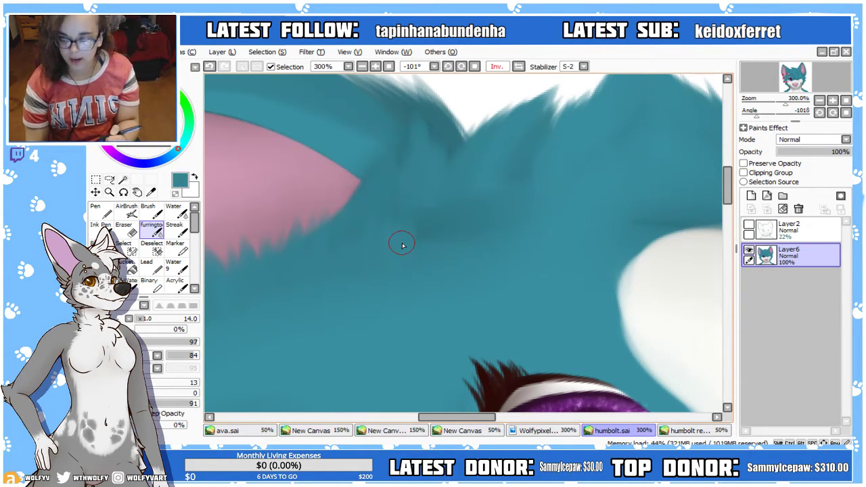
pyautogui.moveTo(146, 320); pyautogui.dragTo(154, 320)
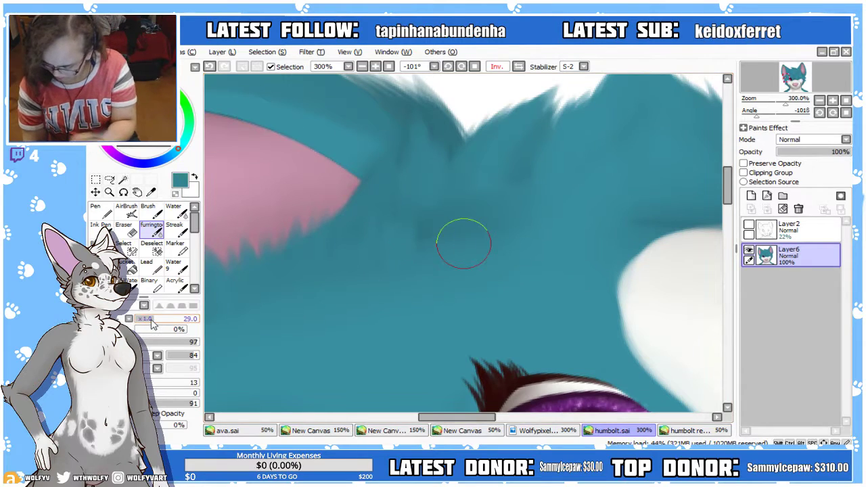
pyautogui.moveTo(425, 276); pyautogui.dragTo(426, 261)
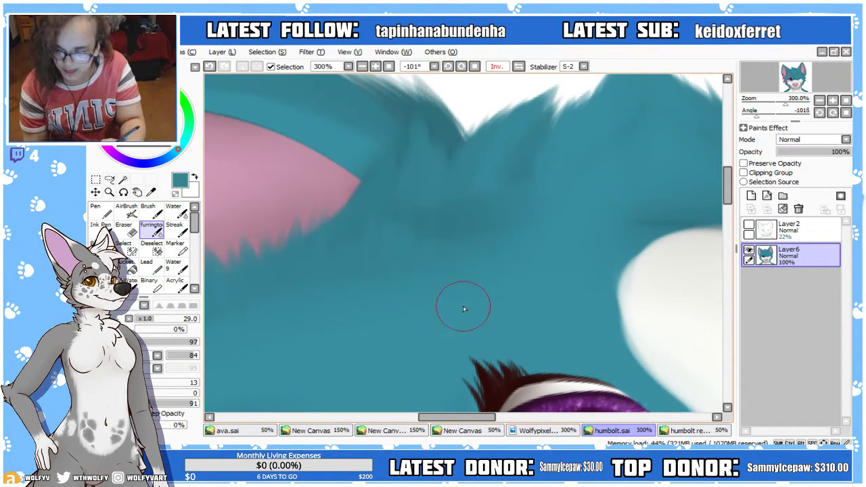
pyautogui.moveTo(154, 320); pyautogui.dragTo(149, 319)
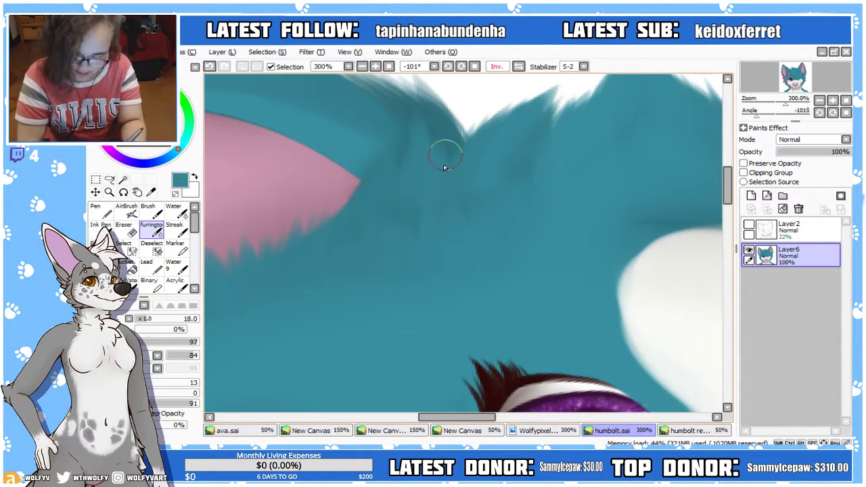
# Rotate the unmirrored canvas to +56° and paint fur strokes along the lower half of the pink inner ear's outer edge
pyautogui.click(389, 67)
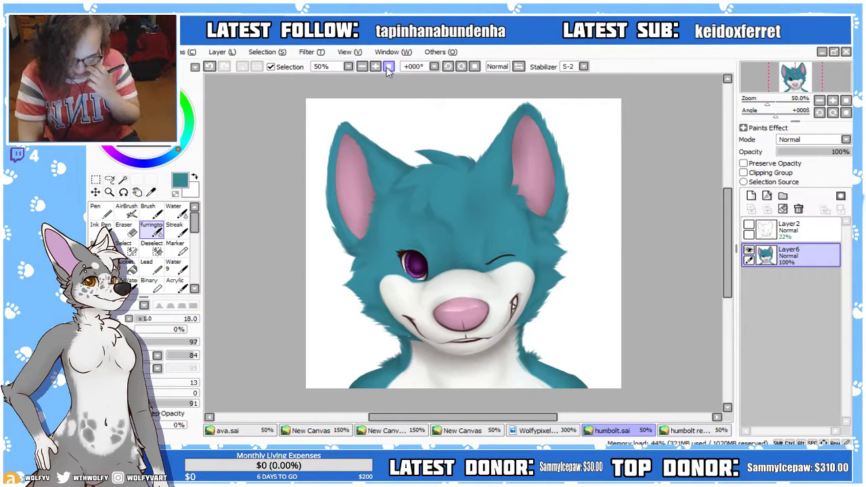
pyautogui.click(375, 66)
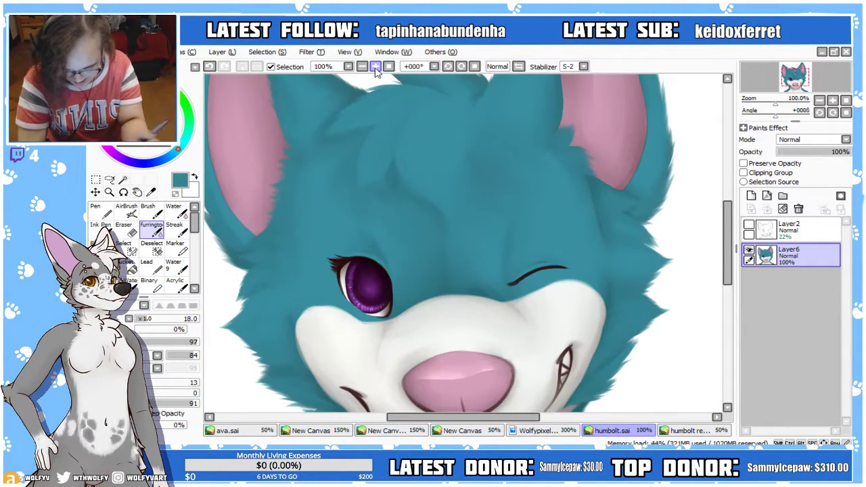
pyautogui.scroll(-2, 713, 247)
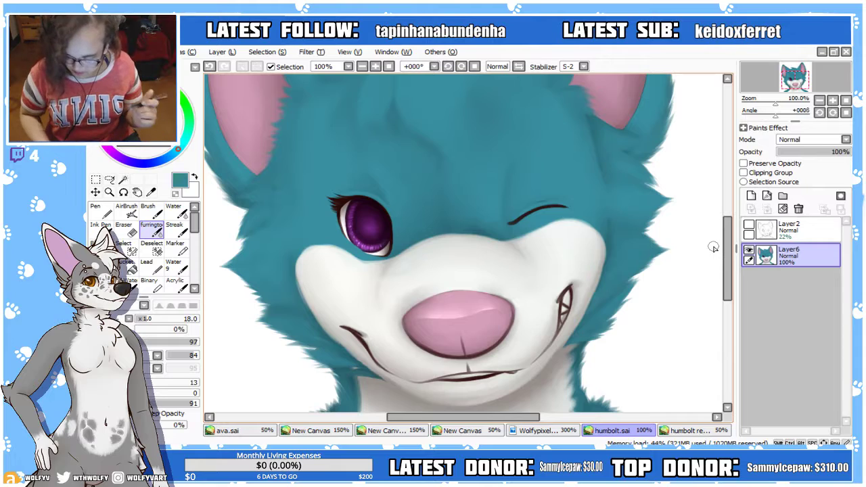
pyautogui.moveTo(513, 417); pyautogui.dragTo(488, 432)
pyautogui.moveTo(725, 251); pyautogui.dragTo(724, 229)
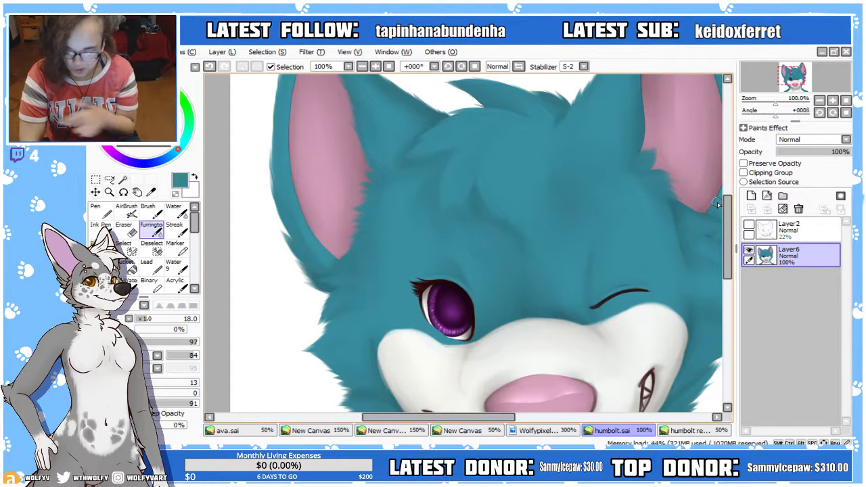
pyautogui.moveTo(440, 417); pyautogui.dragTo(402, 416)
pyautogui.click(374, 66)
pyautogui.click(462, 67)
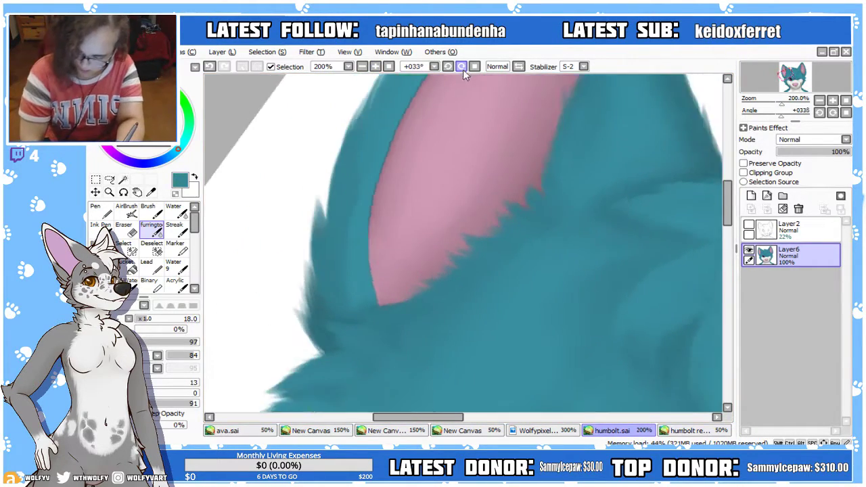
pyautogui.click(463, 67)
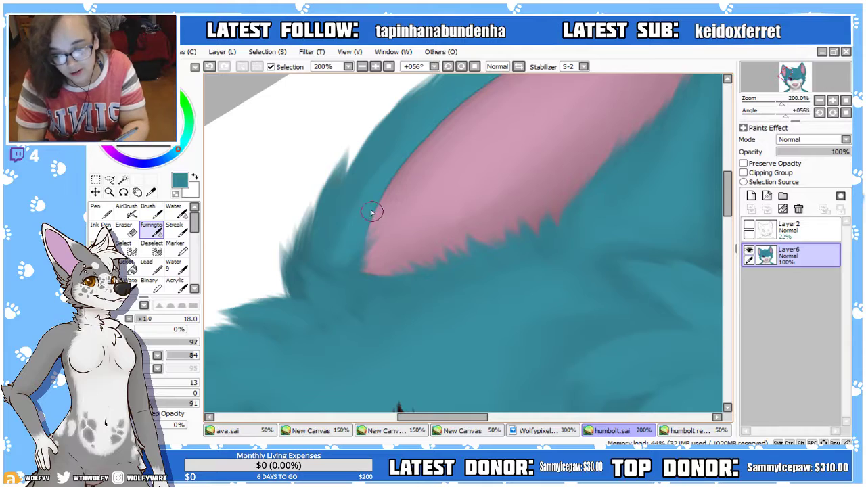
pyautogui.moveTo(376, 211)
pyautogui.mouseDown()
pyautogui.moveTo(392, 192)
pyautogui.moveTo(372, 236)
pyautogui.mouseUp()
pyautogui.moveTo(425, 165); pyautogui.dragTo(404, 173)
pyautogui.moveTo(351, 148); pyautogui.dragTo(343, 177)
pyautogui.scroll(3, 719, 227)
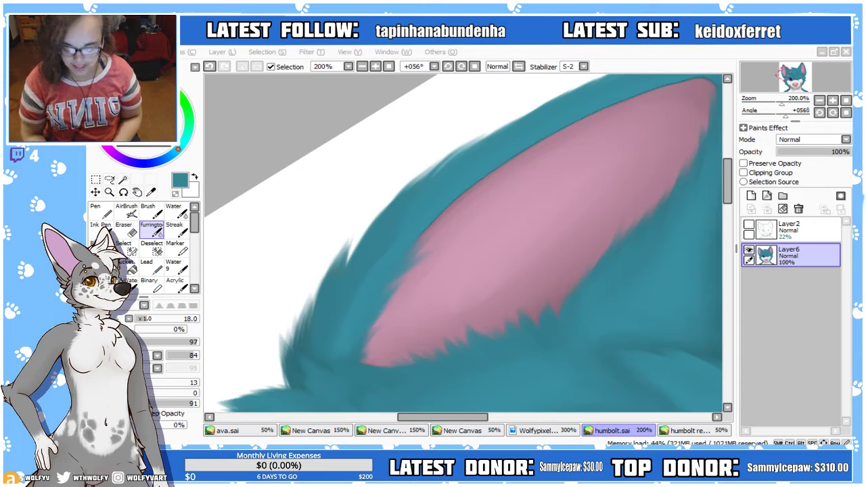
pyautogui.press('Delete')
pyautogui.press('Delete')
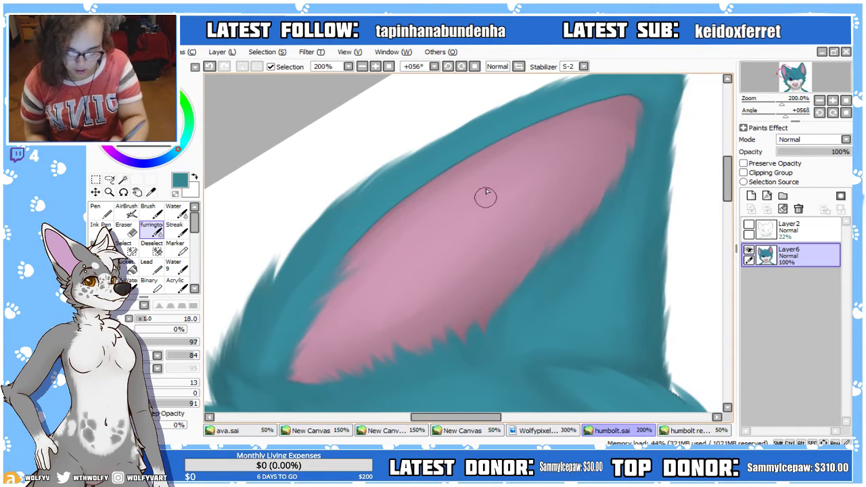
# Rotate the canvas to +11° and paint teal fur strokes along the upper half of the pink inner ear's outer edge to its tip
pyautogui.click(448, 66)
pyautogui.click(450, 67)
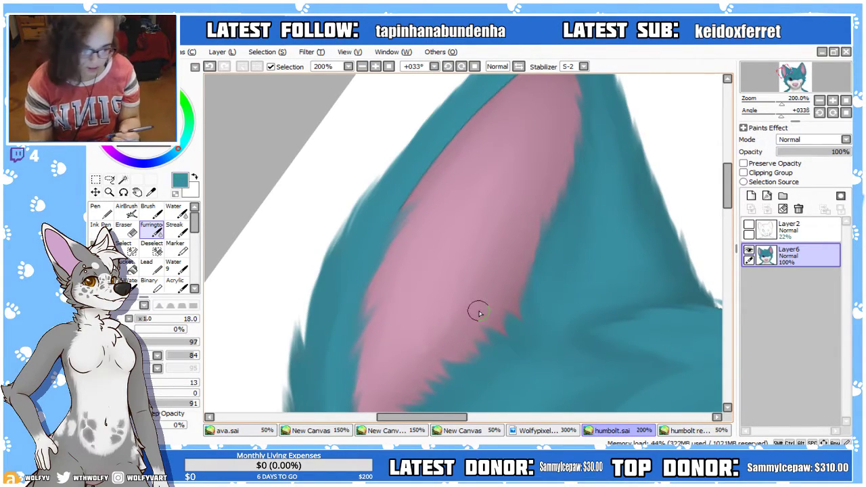
pyautogui.moveTo(728, 200)
pyautogui.mouseDown()
pyautogui.moveTo(736, 181)
pyautogui.moveTo(734, 210)
pyautogui.moveTo(729, 191)
pyautogui.mouseUp()
pyautogui.click(450, 69)
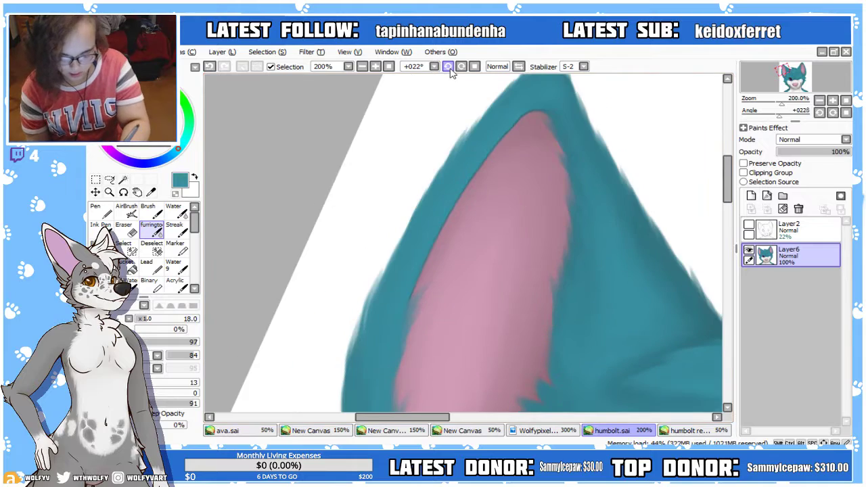
pyautogui.click(448, 67)
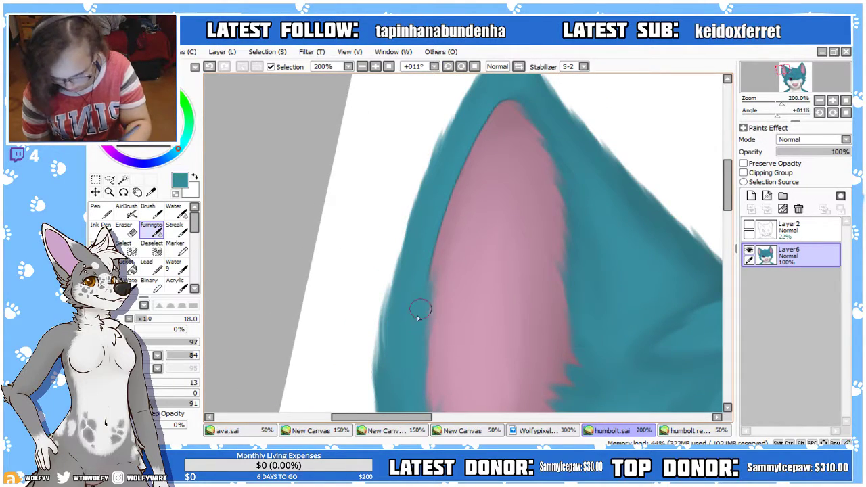
pyautogui.moveTo(434, 231)
pyautogui.mouseDown()
pyautogui.moveTo(473, 169)
pyautogui.moveTo(471, 152)
pyautogui.moveTo(445, 204)
pyautogui.moveTo(460, 161)
pyautogui.moveTo(499, 106)
pyautogui.moveTo(483, 130)
pyautogui.moveTo(518, 121)
pyautogui.mouseUp()
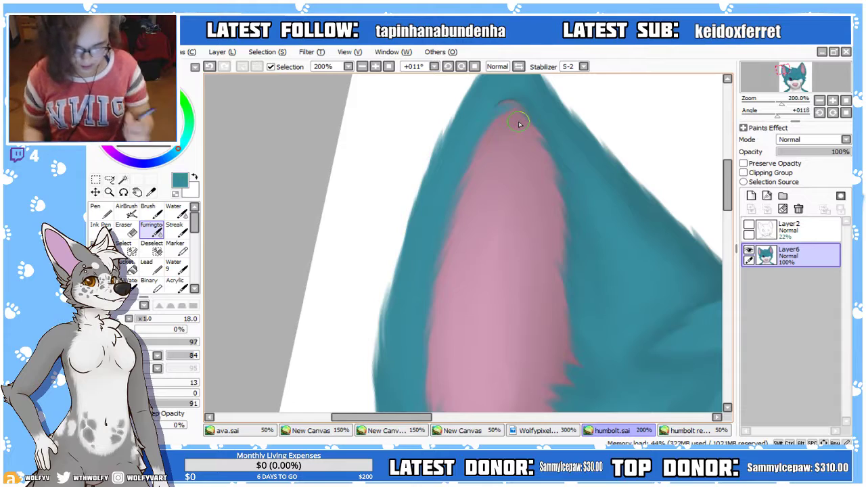
# Review the whole fox head with the canvas rotation reset, then inspect the ears, forehead and cheeks at closer zoom
pyautogui.click(362, 67)
pyautogui.click(362, 67)
pyautogui.click(362, 67)
pyautogui.click(362, 67)
pyautogui.click(389, 67)
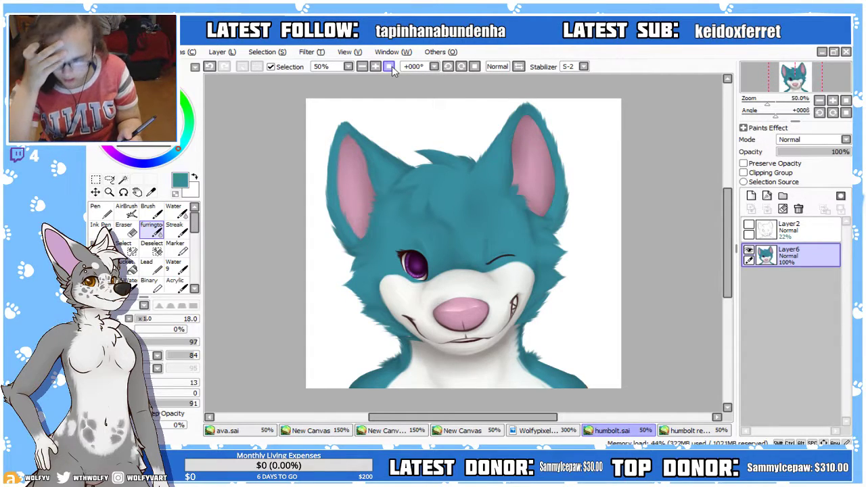
pyautogui.click(375, 67)
pyautogui.click(375, 66)
pyautogui.click(375, 67)
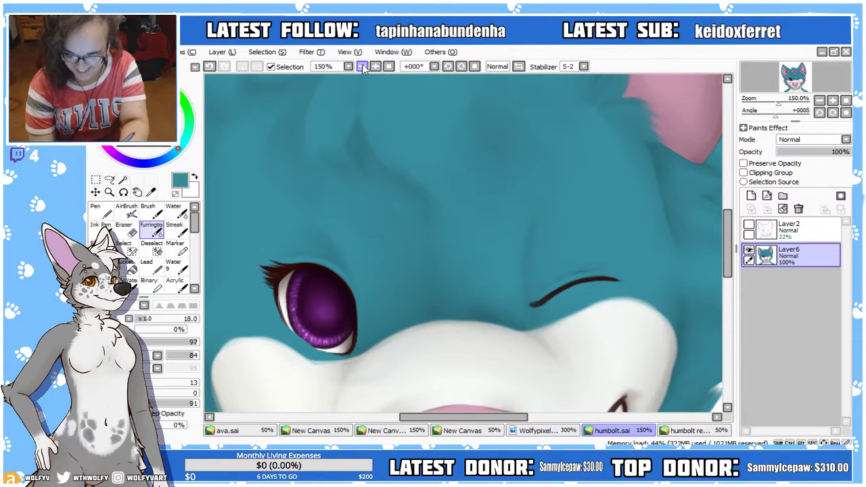
pyautogui.click(362, 66)
pyautogui.click(362, 66)
pyautogui.click(377, 68)
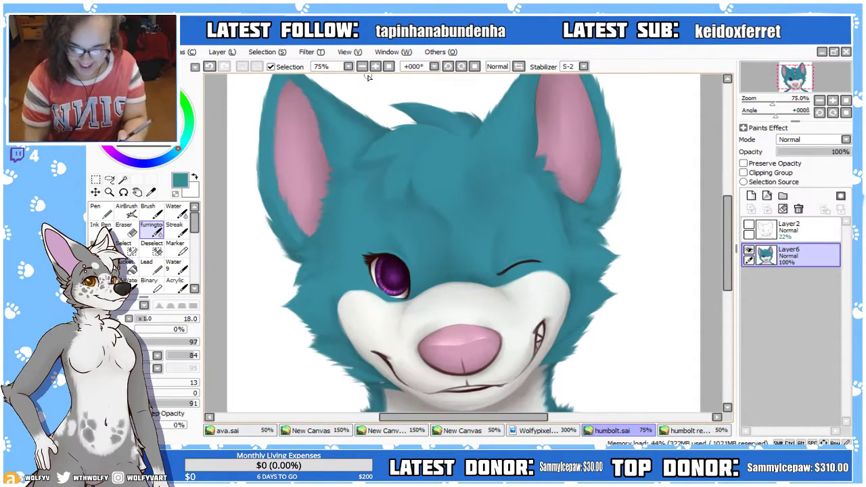
pyautogui.click(376, 68)
pyautogui.scroll(1, 730, 266)
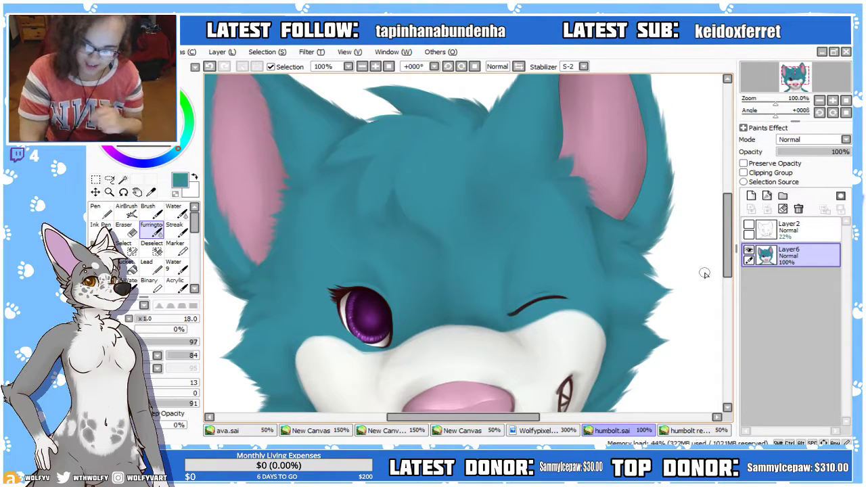
pyautogui.moveTo(721, 254); pyautogui.dragTo(720, 253)
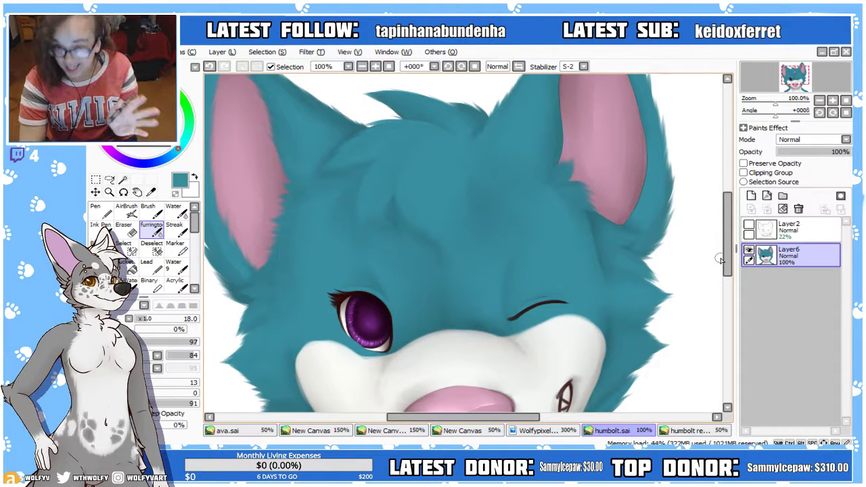
# Examine the face and head fur in the Wolfypixel canvas at 200%, then return to humbolt.sai
pyautogui.click(539, 430)
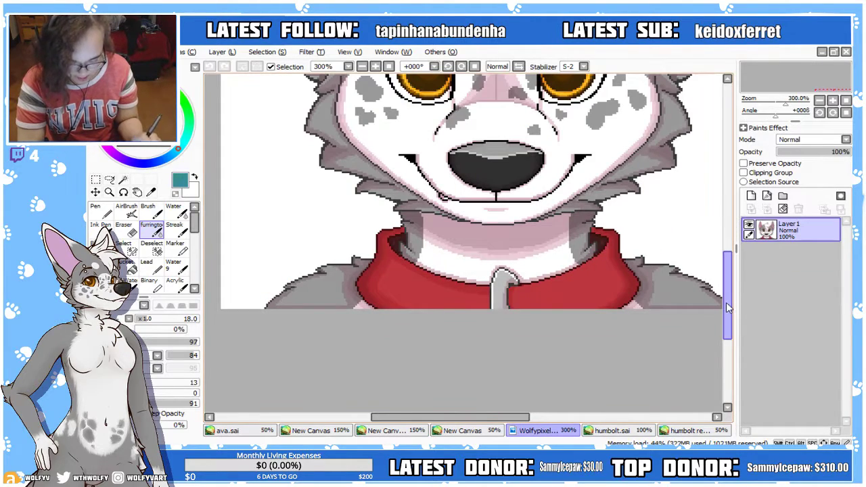
pyautogui.scroll(4, 734, 271)
pyautogui.scroll(2, 734, 271)
pyautogui.click(362, 66)
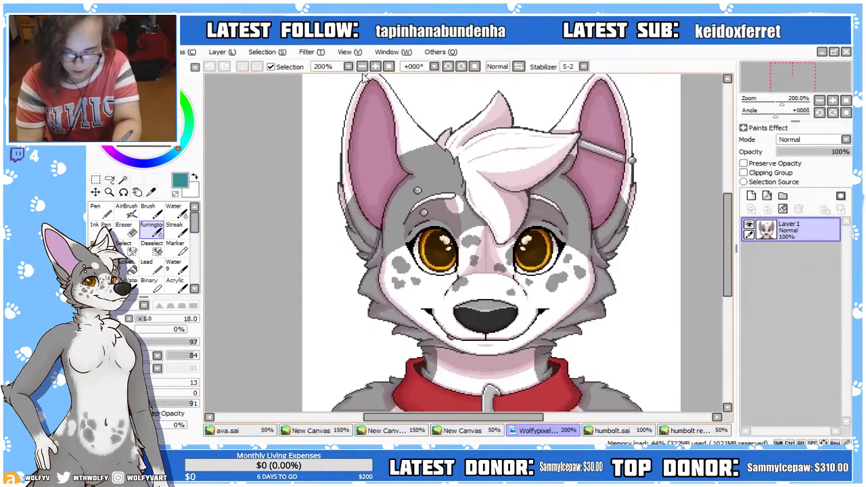
pyautogui.click(613, 430)
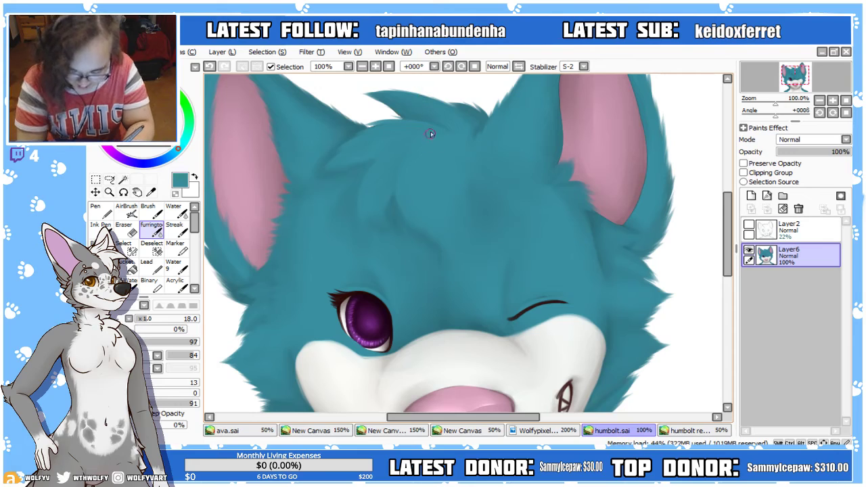
# Try teal fur strokes across the forehead above the eyes, and undo them
pyautogui.click(377, 67)
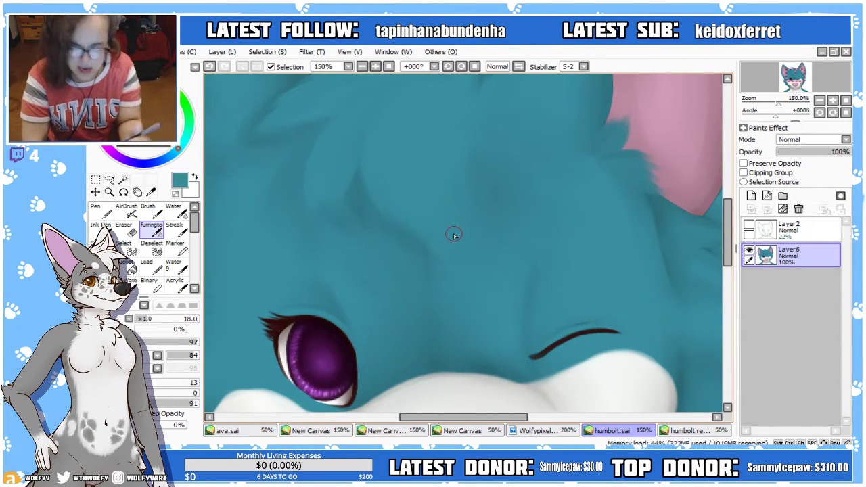
pyautogui.scroll(2, 454, 234)
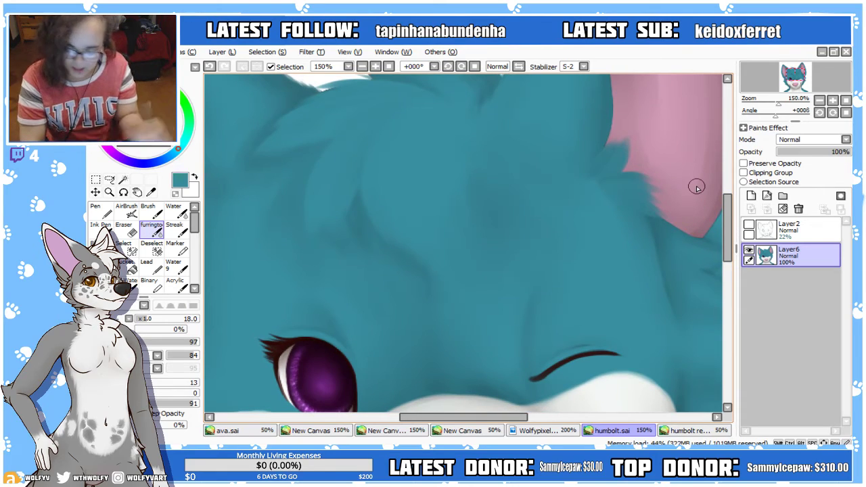
pyautogui.moveTo(325, 326)
pyautogui.mouseDown()
pyautogui.moveTo(462, 253)
pyautogui.moveTo(541, 184)
pyautogui.mouseUp()
pyautogui.moveTo(352, 242); pyautogui.dragTo(504, 152)
pyautogui.click(210, 67)
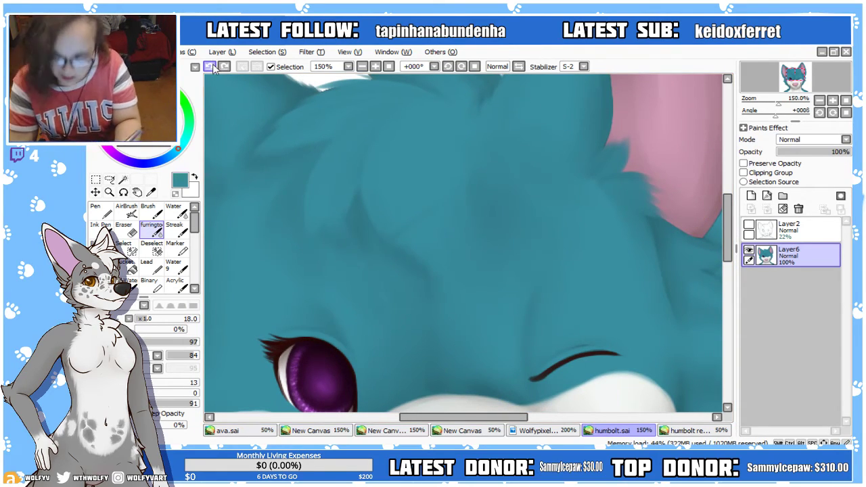
# Mirror the canvas at +22°, sample the nearby teal and paint fur strokes along the lower outer edge of the other pink inner ear
pyautogui.click(449, 66)
pyautogui.moveTo(501, 420); pyautogui.dragTo(525, 421)
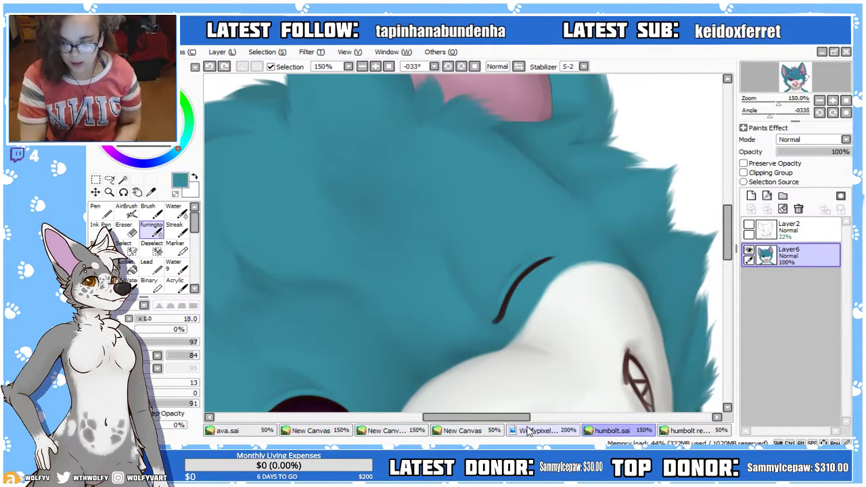
pyautogui.scroll(5, 538, 218)
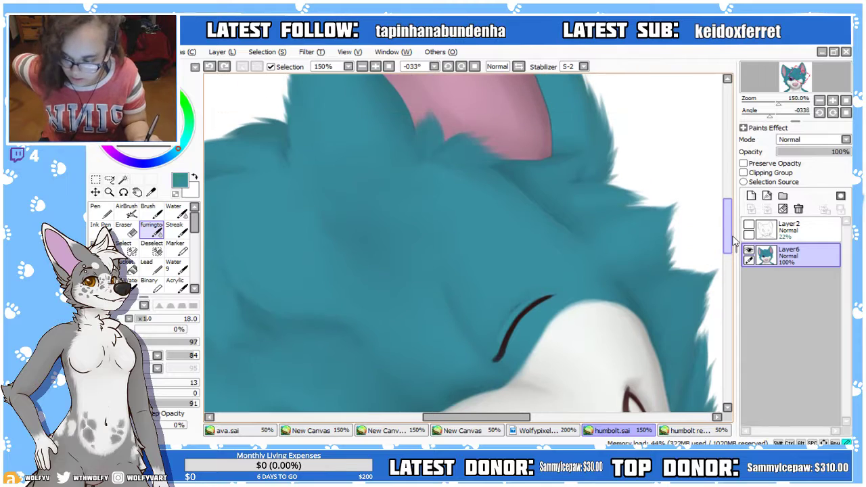
pyautogui.click(448, 67)
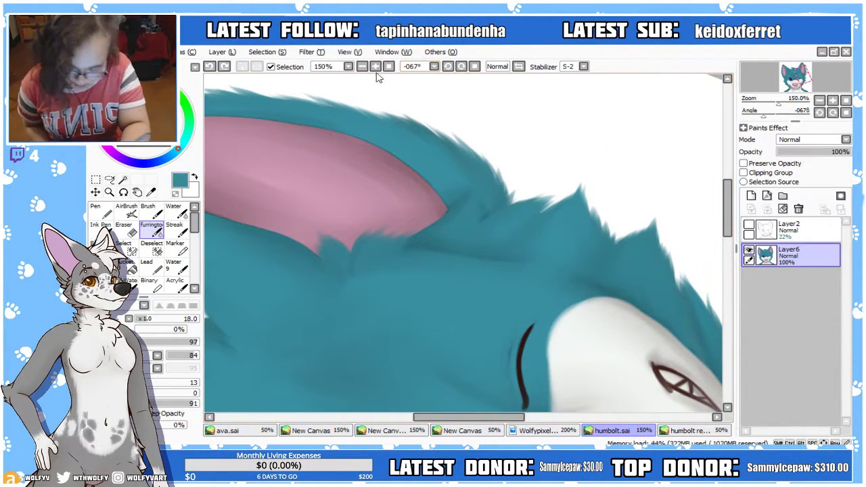
pyautogui.click(448, 66)
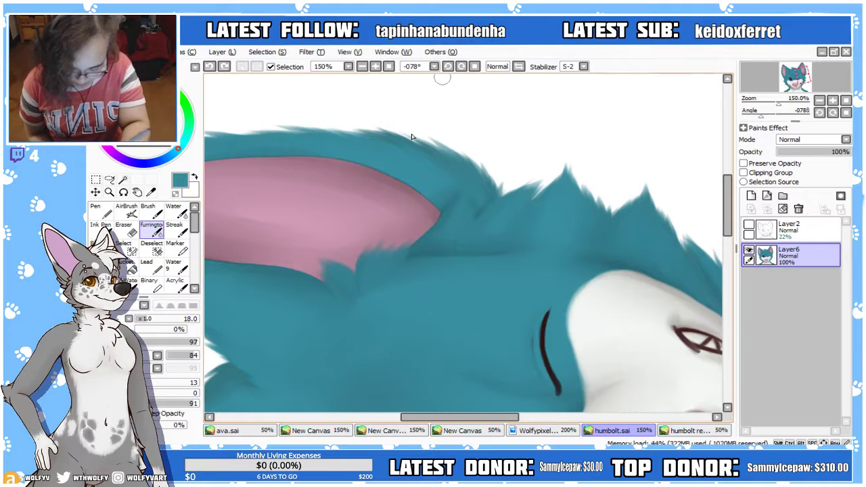
pyautogui.click(519, 66)
pyautogui.click(448, 66)
pyautogui.click(448, 67)
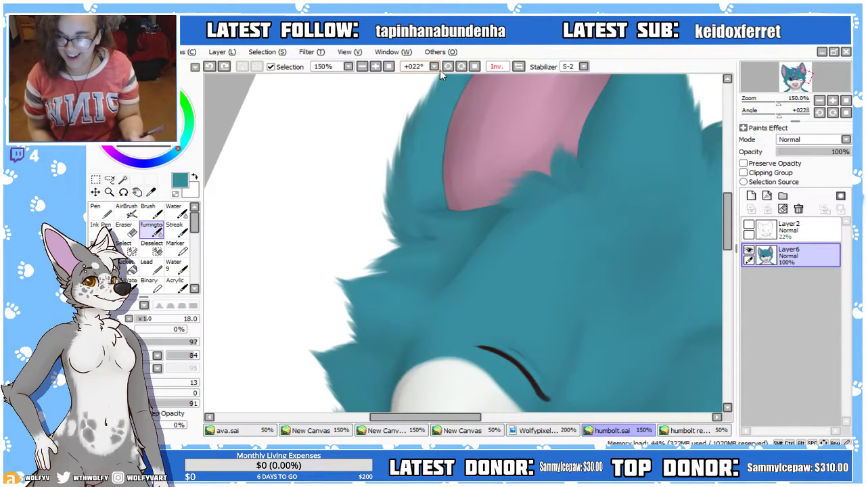
pyautogui.scroll(4, 555, 165)
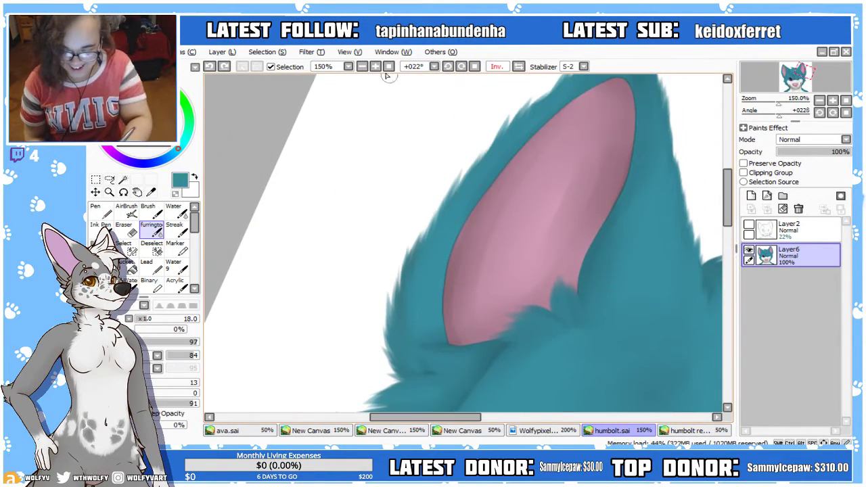
pyautogui.click(375, 66)
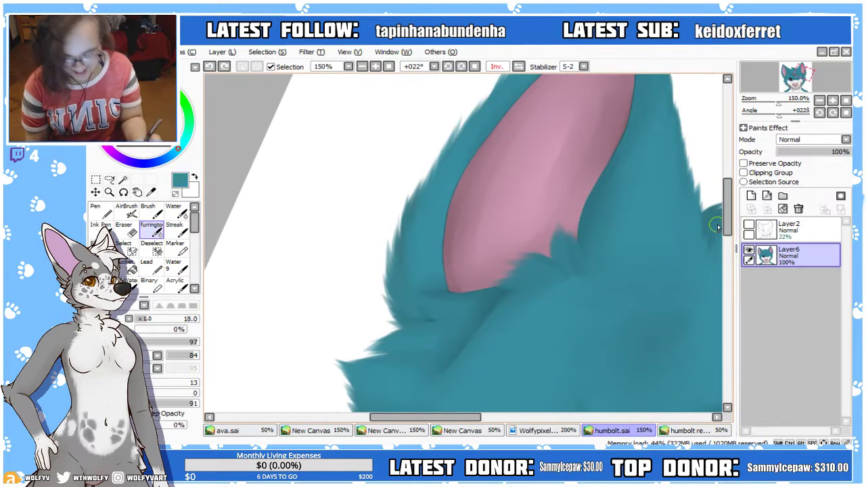
pyautogui.click(375, 67)
pyautogui.keyDown('alt'); pyautogui.click(435, 303); pyautogui.keyUp('alt')
pyautogui.moveTo(435, 302); pyautogui.dragTo(439, 316)
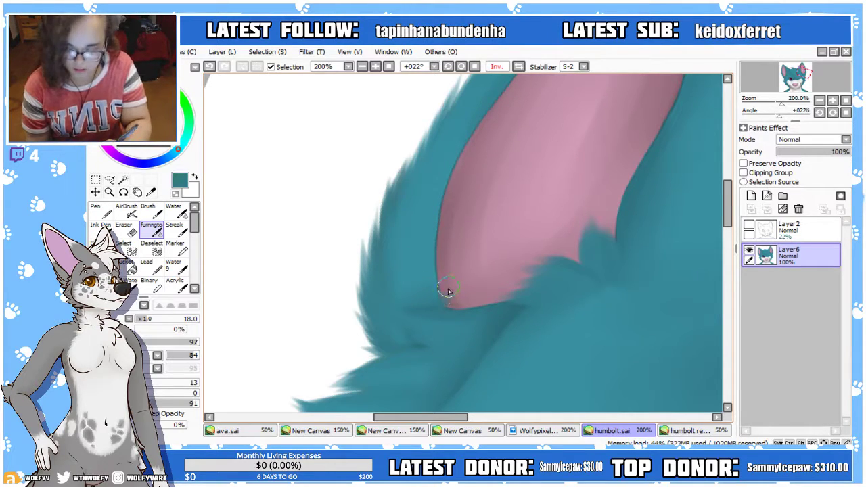
pyautogui.moveTo(446, 292)
pyautogui.mouseDown()
pyautogui.moveTo(451, 271)
pyautogui.moveTo(437, 310)
pyautogui.moveTo(466, 231)
pyautogui.moveTo(414, 252)
pyautogui.moveTo(435, 269)
pyautogui.mouseUp()
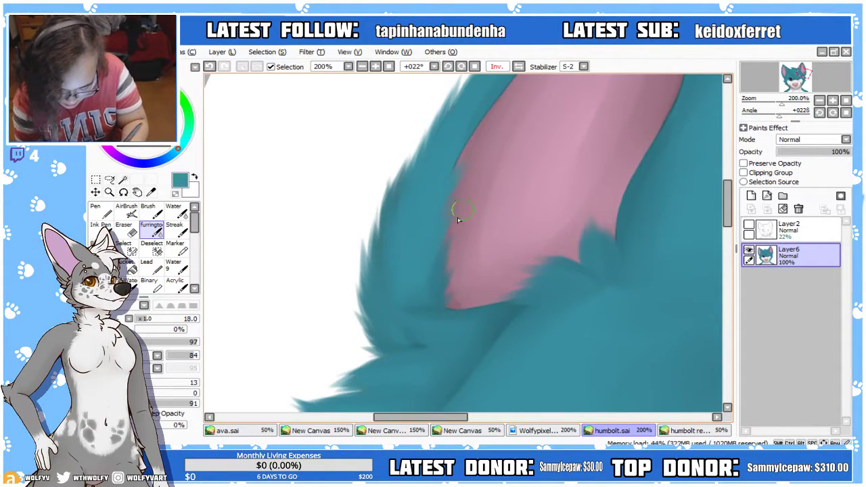
# Continue the outer-edge fur strokes up to the inner ear's tip, rotating the mirrored canvas to -11° and reducing the brush size to 12
pyautogui.scroll(3, 552, 242)
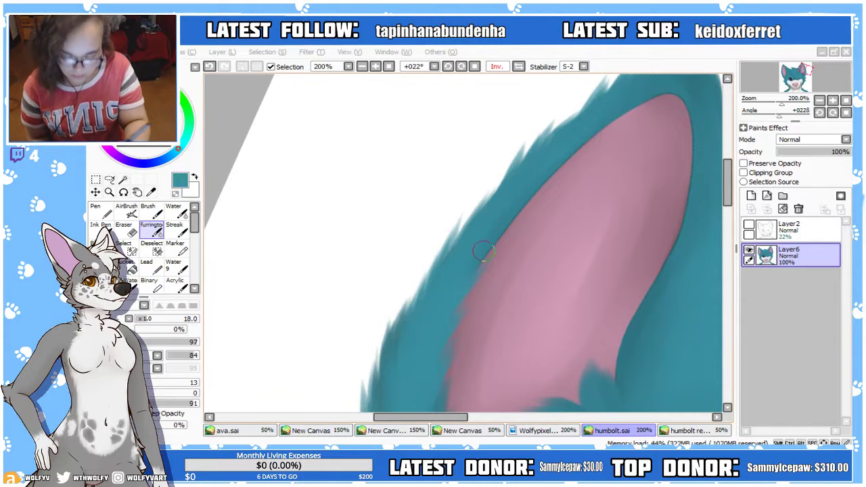
pyautogui.click(462, 280)
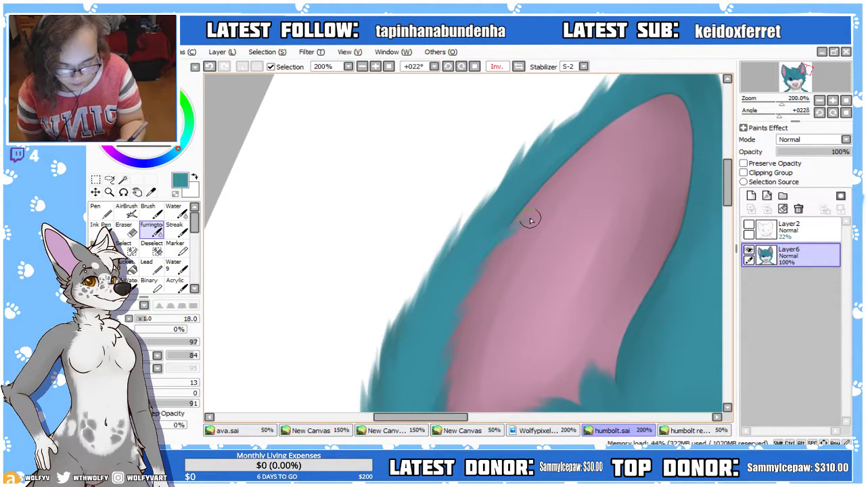
pyautogui.moveTo(454, 418); pyautogui.dragTo(467, 420)
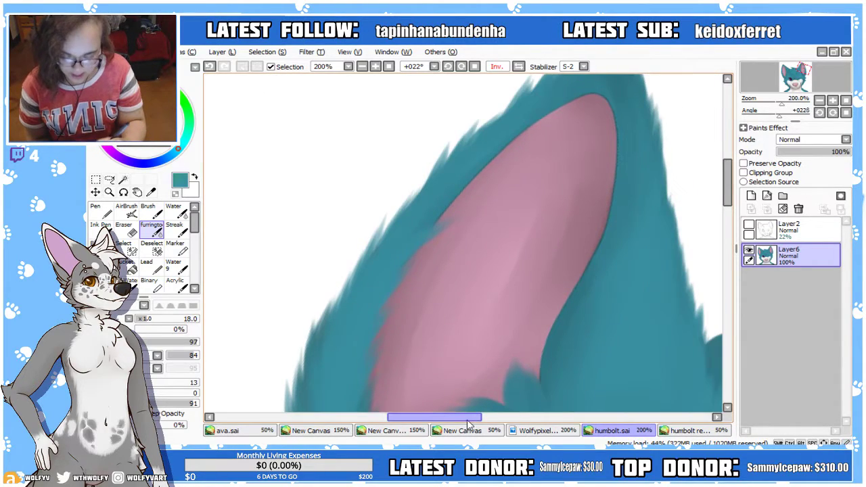
pyautogui.click(448, 66)
pyautogui.moveTo(729, 234); pyautogui.dragTo(729, 210)
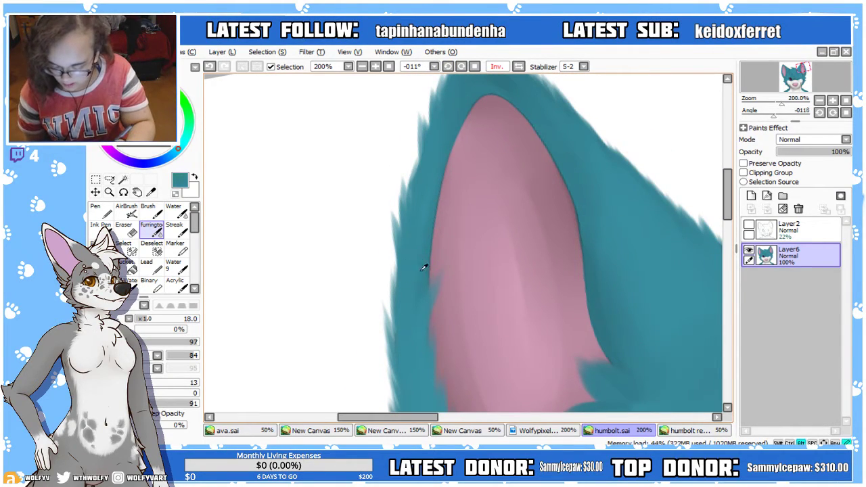
pyautogui.click(149, 317)
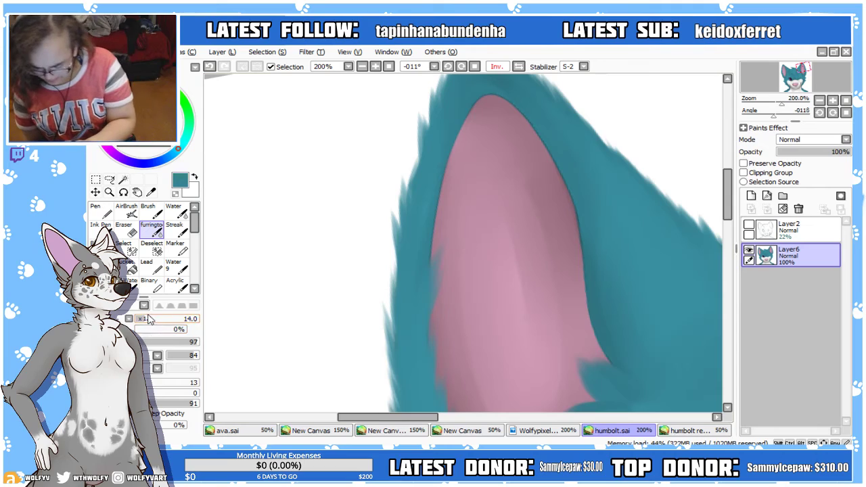
pyautogui.click(143, 319)
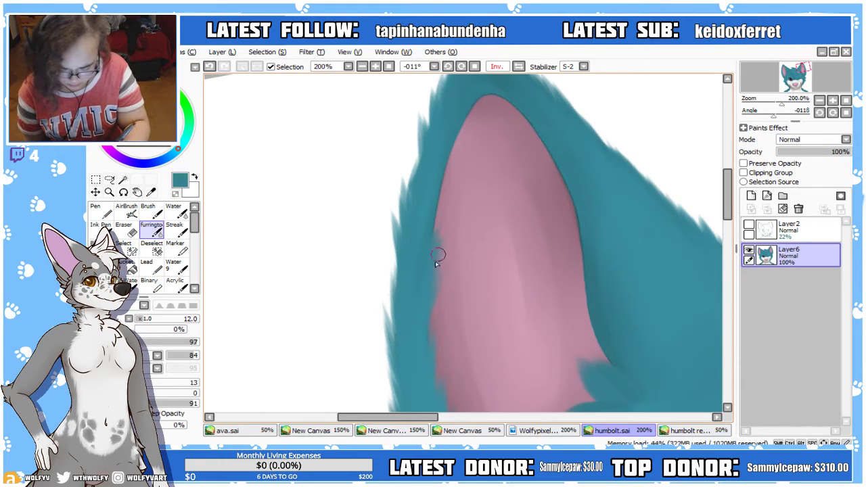
pyautogui.moveTo(442, 179); pyautogui.dragTo(455, 141)
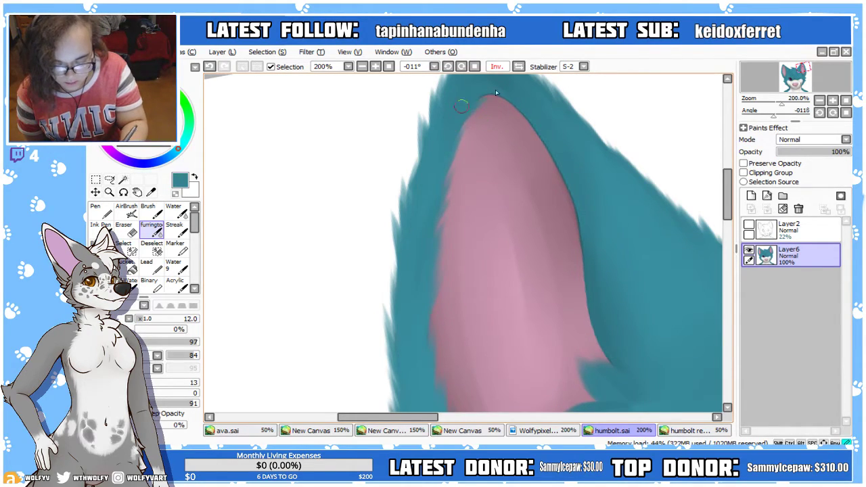
# Unmirror the canvas at -11°, set the brush size to 18 and paint teal fur strokes along the lower head-facing edge of the pink inner ear
pyautogui.click(518, 67)
pyautogui.moveTo(512, 417); pyautogui.dragTo(495, 422)
pyautogui.click(448, 67)
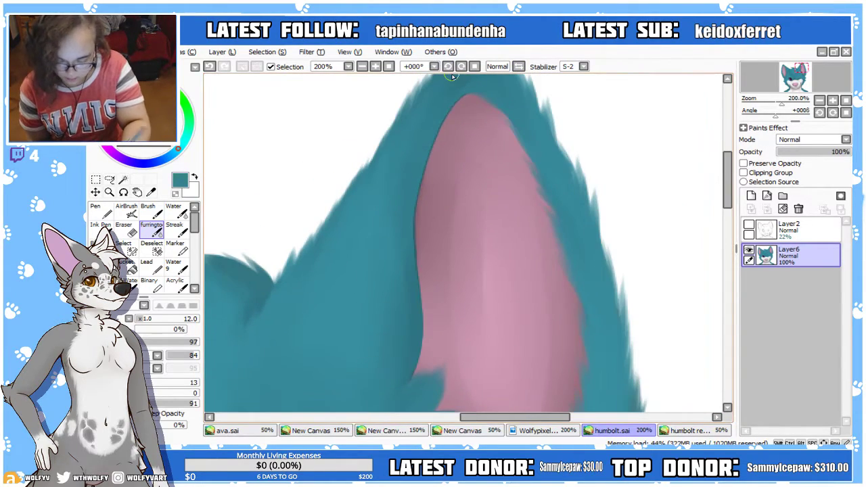
pyautogui.click(448, 67)
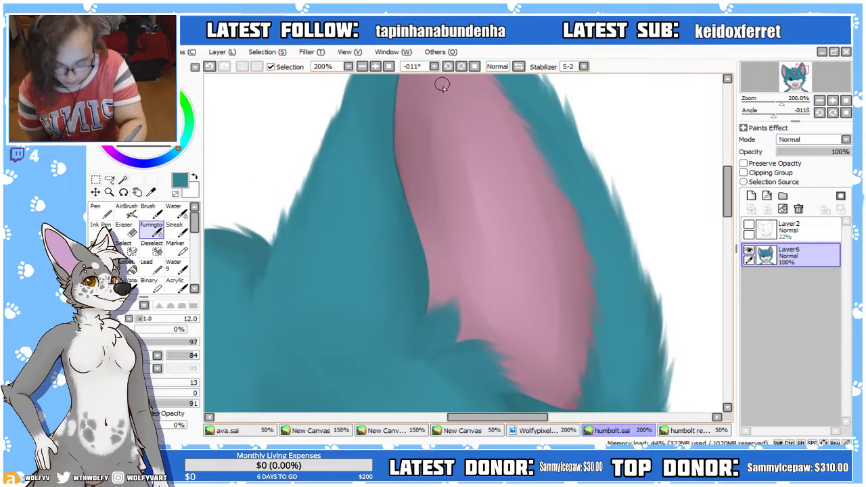
pyautogui.click(145, 322)
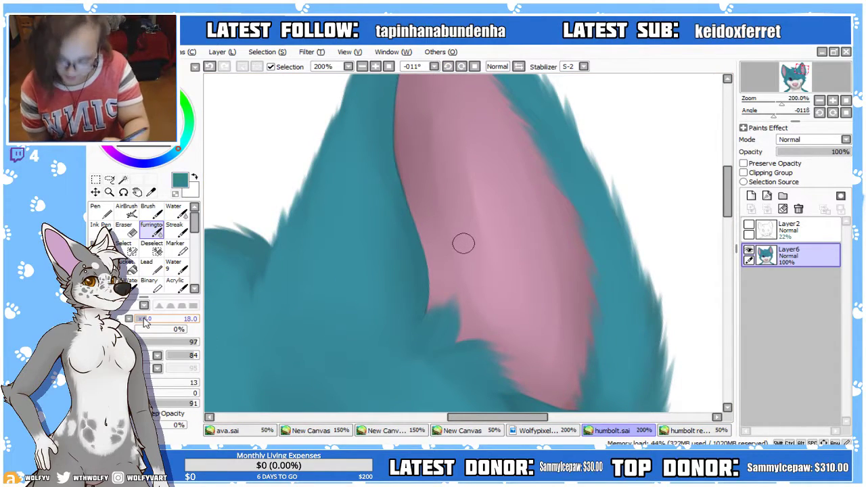
pyautogui.moveTo(438, 308); pyautogui.dragTo(430, 268)
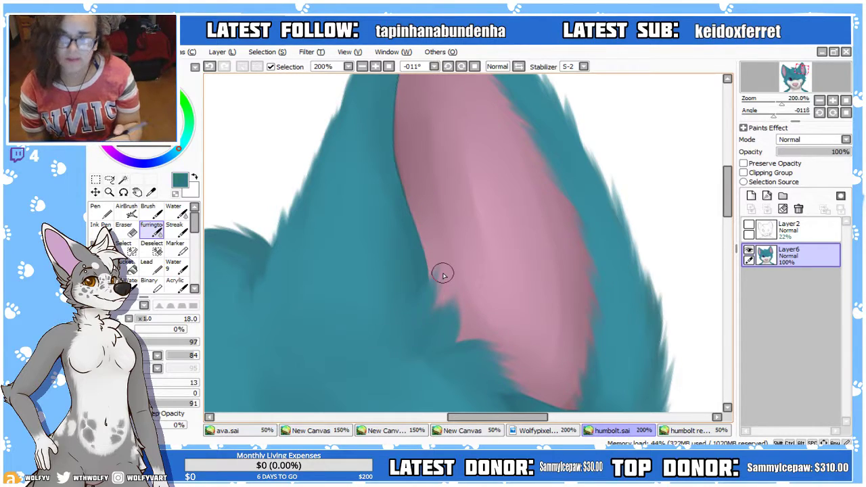
pyautogui.moveTo(443, 275); pyautogui.dragTo(447, 252)
pyautogui.moveTo(418, 293); pyautogui.dragTo(428, 242)
pyautogui.moveTo(409, 277); pyautogui.dragTo(433, 228)
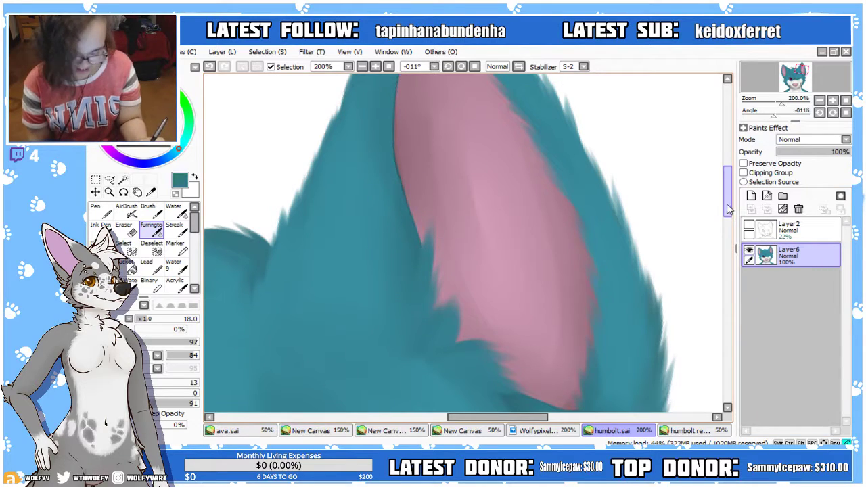
# Continue the teal fur strokes up the head-facing edge to the inner ear's tip, covering the dark outline
pyautogui.scroll(2, 656, 284)
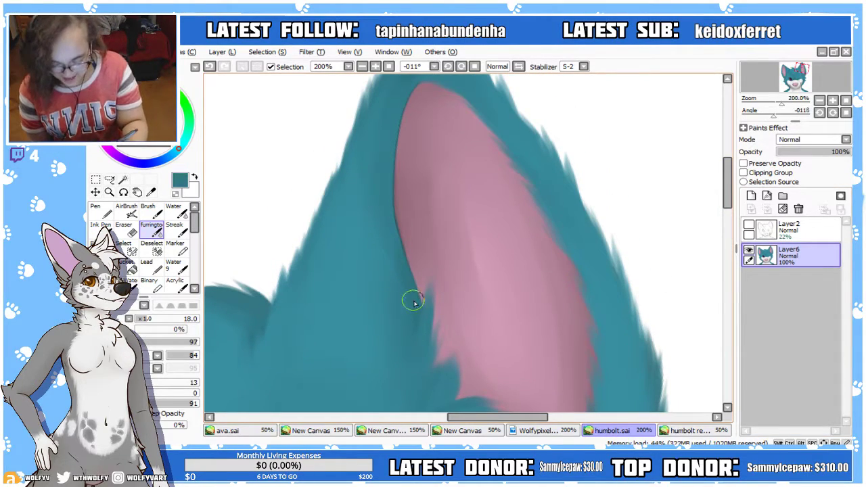
pyautogui.moveTo(412, 320); pyautogui.dragTo(414, 263)
pyautogui.moveTo(410, 292); pyautogui.dragTo(408, 244)
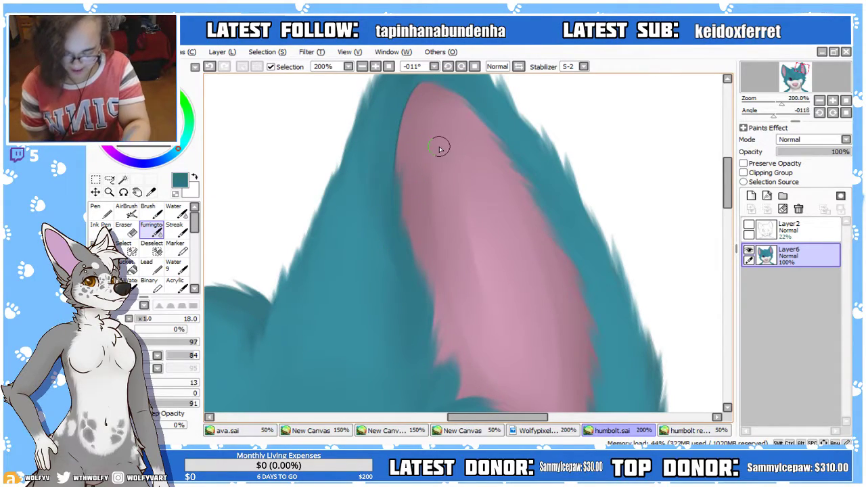
pyautogui.scroll(3, 703, 237)
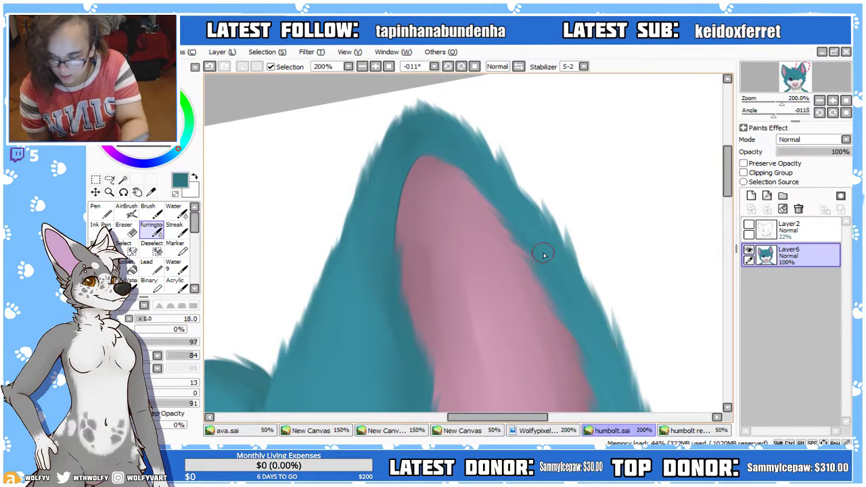
pyautogui.moveTo(398, 237); pyautogui.dragTo(401, 215)
pyautogui.moveTo(398, 270)
pyautogui.mouseDown()
pyautogui.moveTo(418, 222)
pyautogui.moveTo(401, 191)
pyautogui.moveTo(391, 250)
pyautogui.moveTo(420, 200)
pyautogui.moveTo(417, 168)
pyautogui.mouseUp()
# Examine the ear's reworked edge at -22°, and the whole head upright at 50% and 75%
pyautogui.moveTo(726, 182); pyautogui.dragTo(727, 203)
pyautogui.click(446, 67)
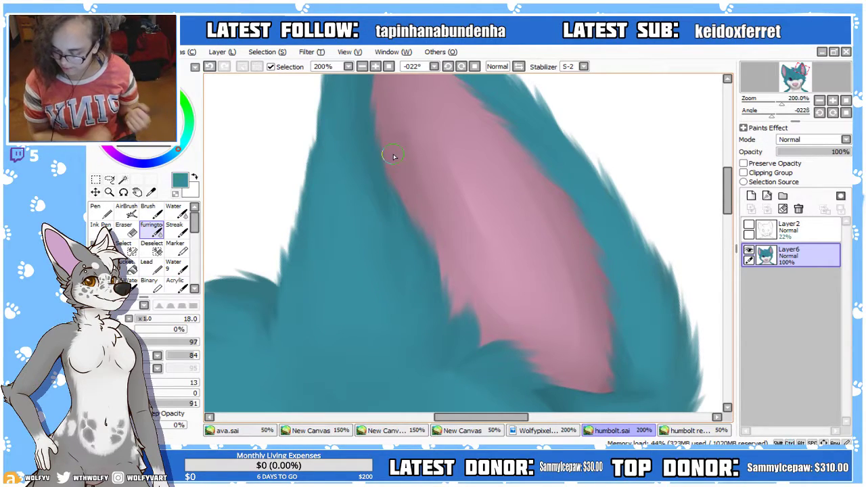
pyautogui.scroll(1, 394, 156)
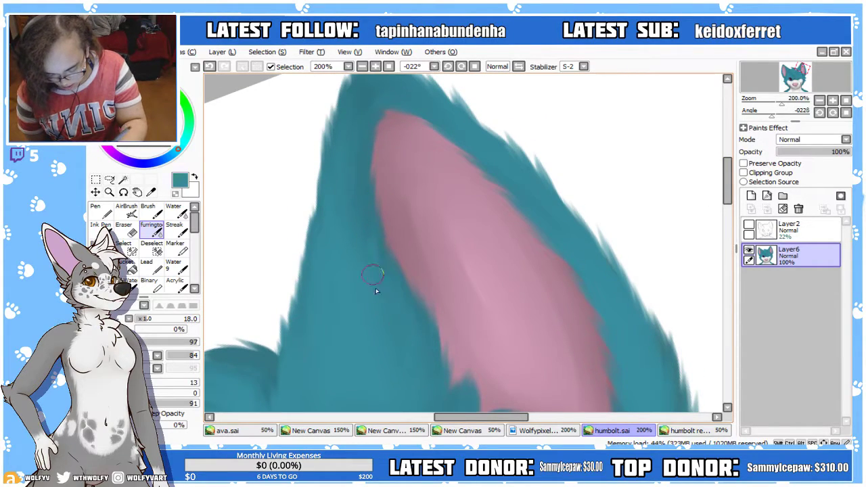
pyautogui.click(363, 66)
pyautogui.click(364, 67)
pyautogui.press('Delete')
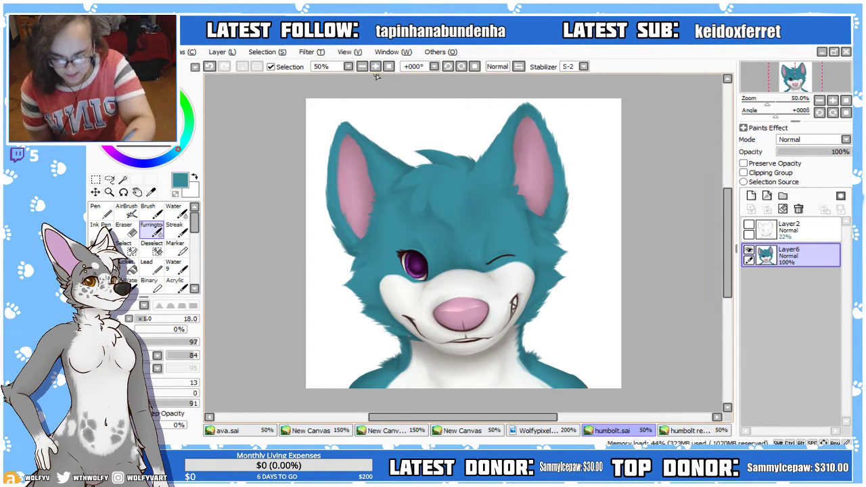
pyautogui.click(376, 67)
pyautogui.moveTo(726, 231); pyautogui.dragTo(728, 217)
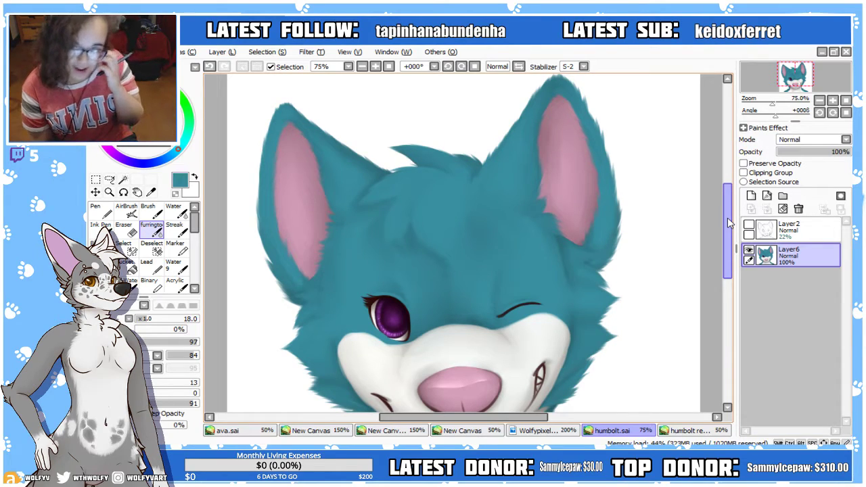
# Mirror the canvas at -67° and 150%, look at the bird painting in ava.sai, and return to humbolt.sai
pyautogui.click(496, 67)
pyautogui.moveTo(448, 67); pyautogui.dragTo(454, 69)
pyautogui.moveTo(728, 228); pyautogui.dragTo(727, 215)
pyautogui.click(447, 67)
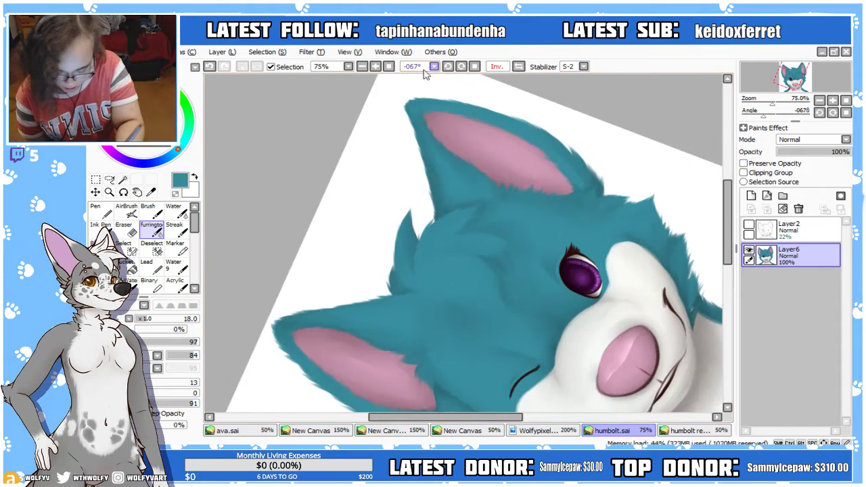
pyautogui.doubleClick(376, 67)
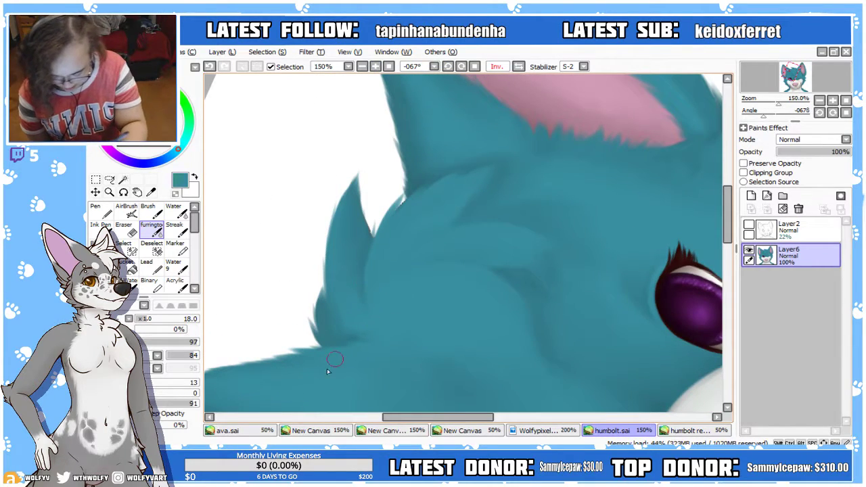
pyautogui.click(264, 429)
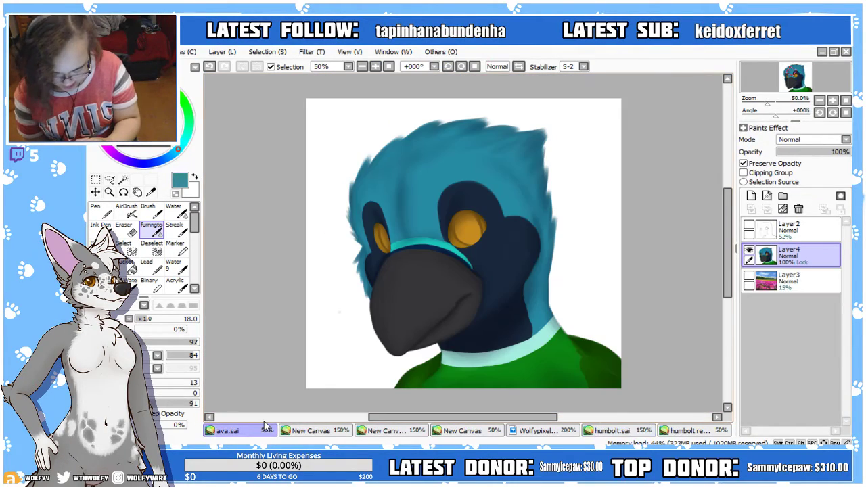
pyautogui.click(689, 437)
pyautogui.click(267, 433)
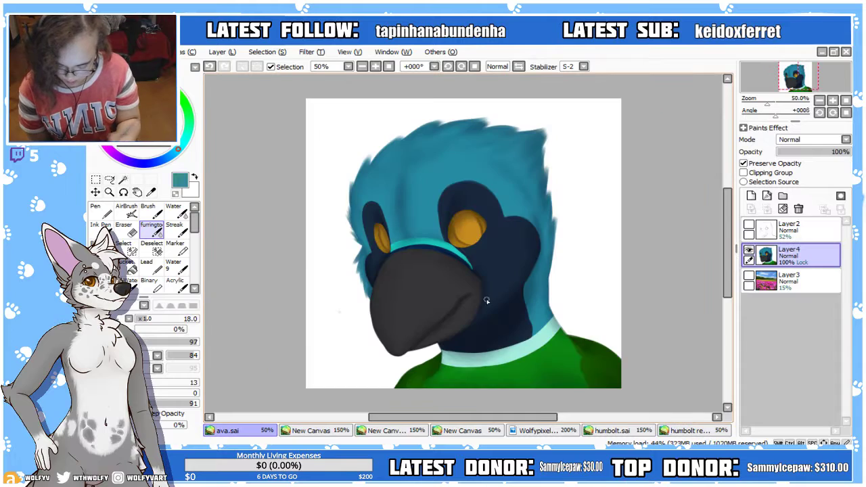
pyautogui.click(616, 433)
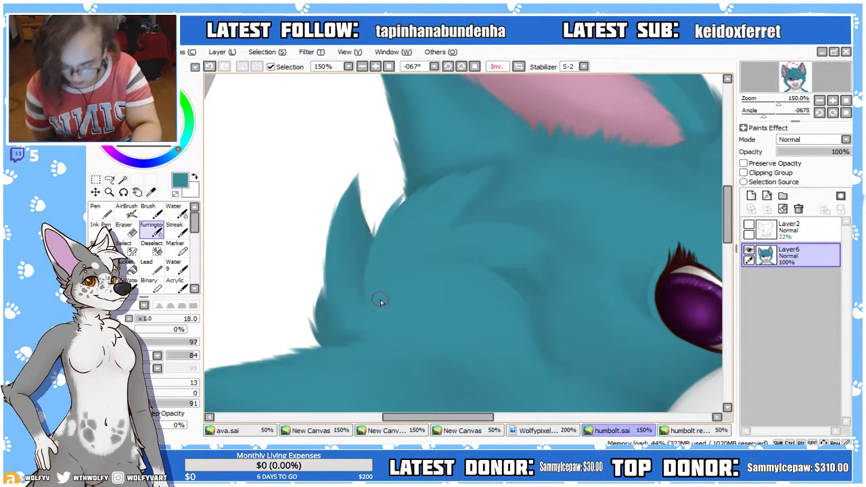
# Paint short teal fur strokes in the gap between the head tuft and the ear base, undoing and redoing the first stroke
pyautogui.moveTo(377, 281); pyautogui.dragTo(392, 172)
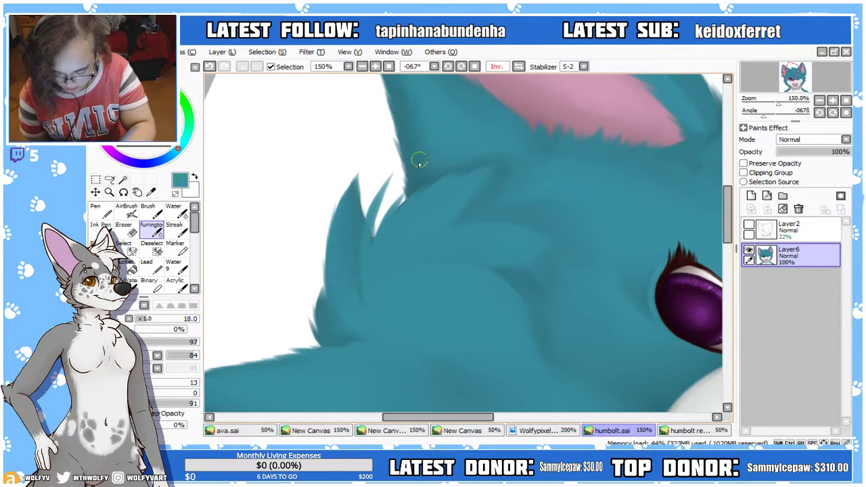
pyautogui.hotkey('ctrl', 'z')
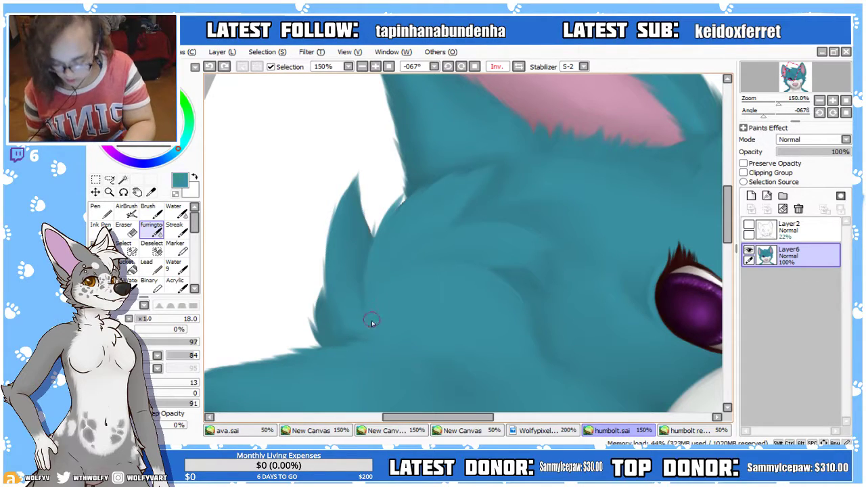
pyautogui.moveTo(371, 313); pyautogui.dragTo(393, 184)
pyautogui.moveTo(369, 299); pyautogui.dragTo(407, 180)
pyautogui.moveTo(373, 272); pyautogui.dragTo(427, 177)
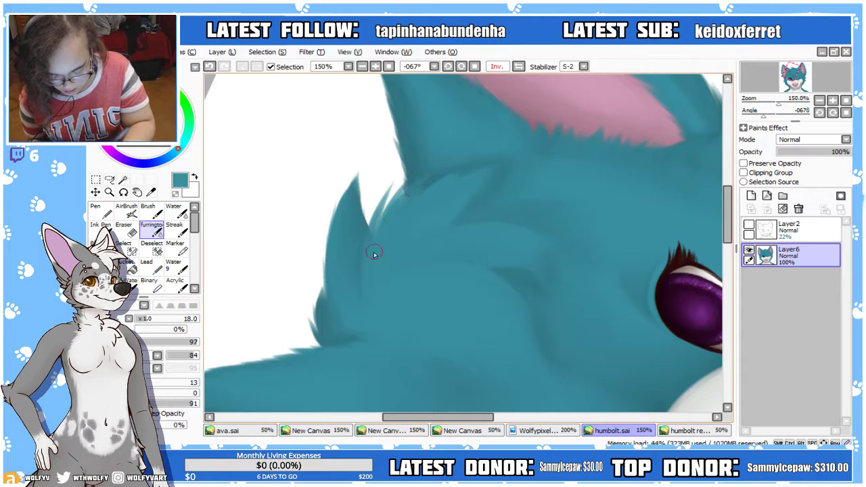
pyautogui.moveTo(378, 226); pyautogui.dragTo(405, 185)
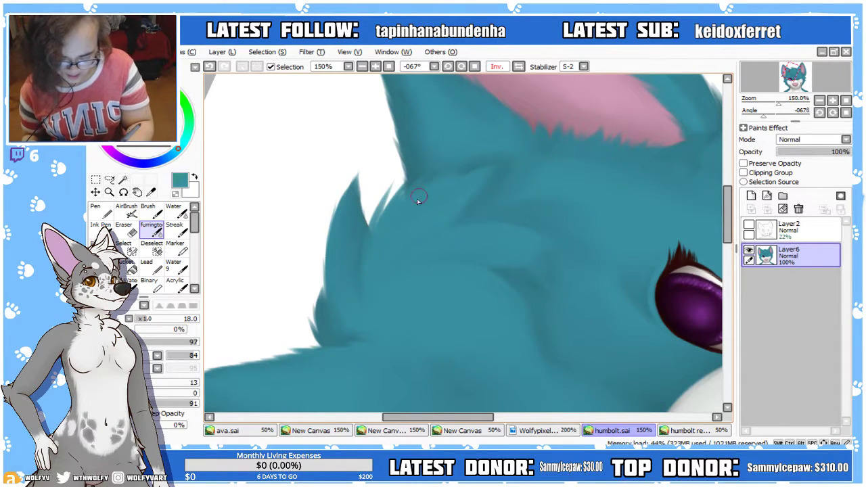
# Examine the head tuft, ears and face on the unmirrored, upright canvas at 75%
pyautogui.click(389, 66)
pyautogui.click(375, 66)
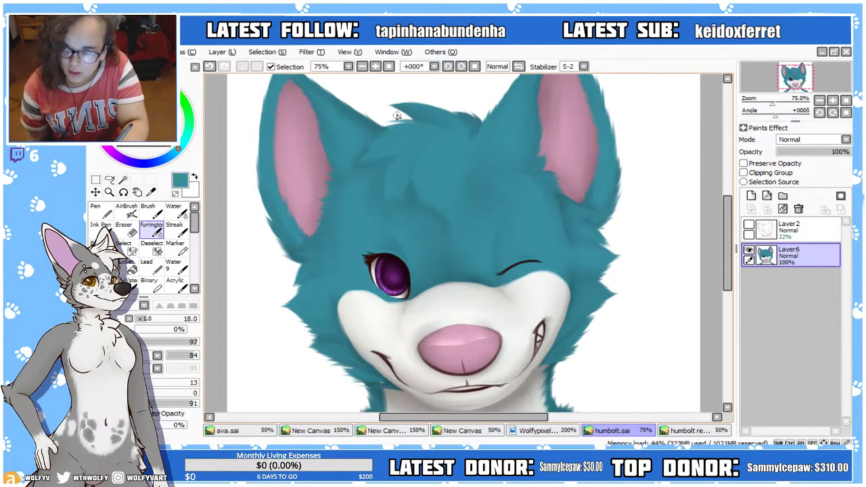
pyautogui.scroll(2, 379, 78)
pyautogui.scroll(-2, 359, 77)
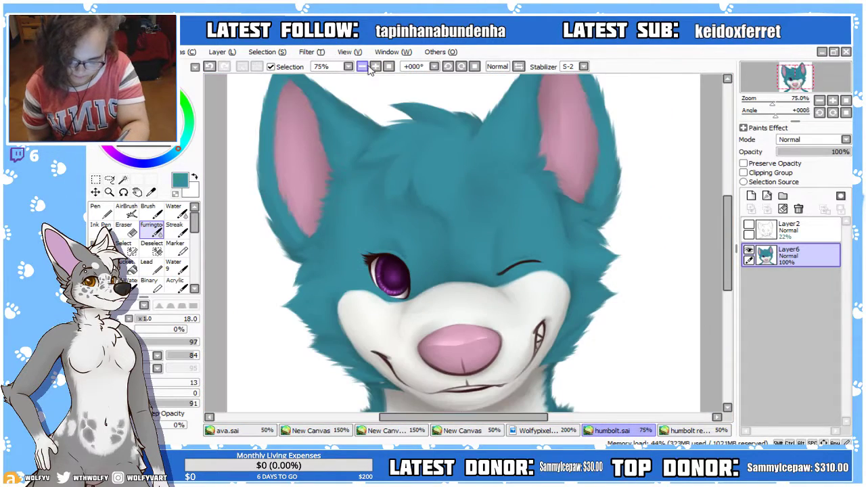
pyautogui.scroll(3, 728, 250)
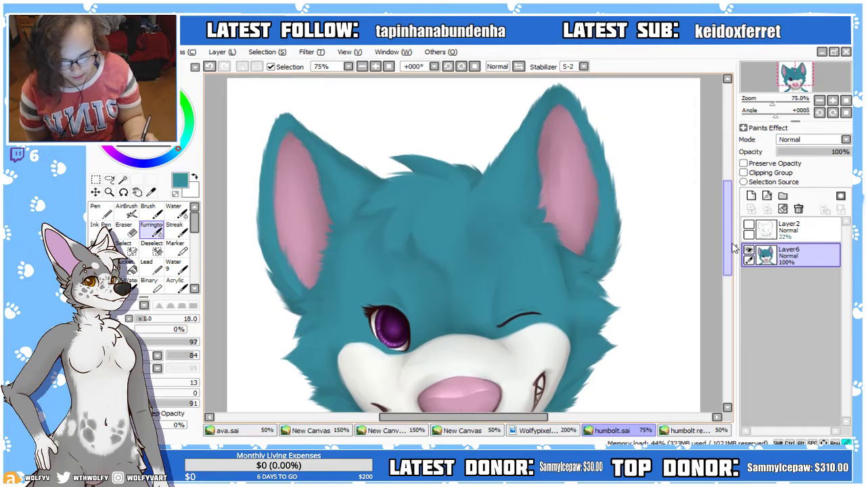
pyautogui.scroll(2, 728, 250)
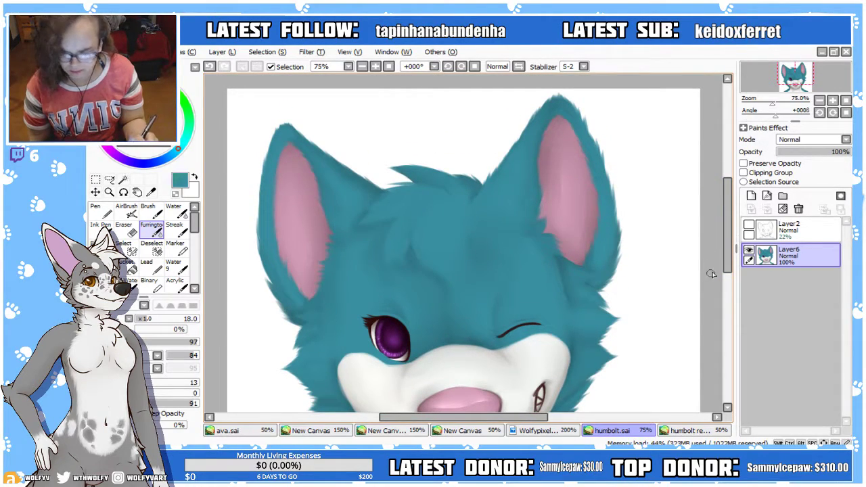
pyautogui.scroll(-5, 714, 281)
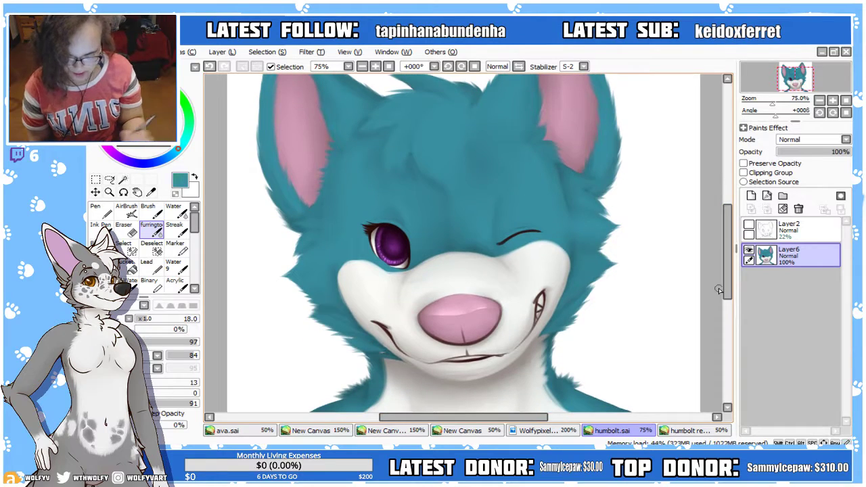
# Mirror the canvas at -67° and 150%, set the brush size to 28 and blend teal fur between the inner ear and the forehead tuft
pyautogui.click(375, 66)
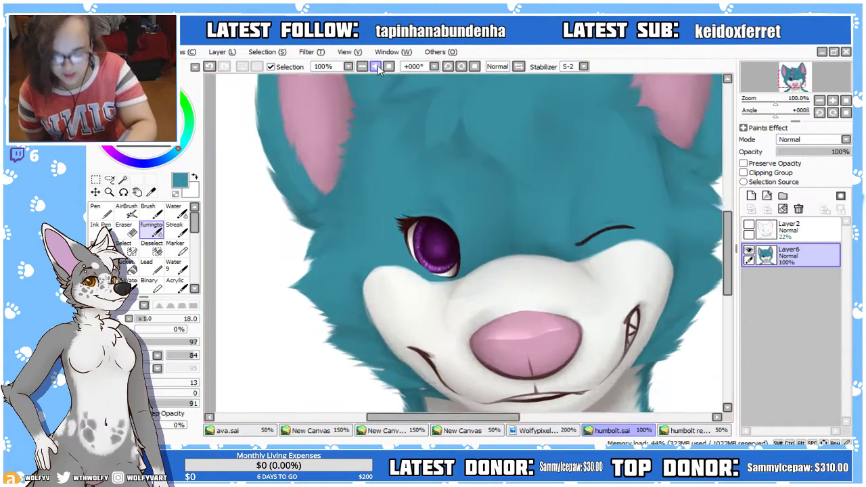
pyautogui.click(375, 66)
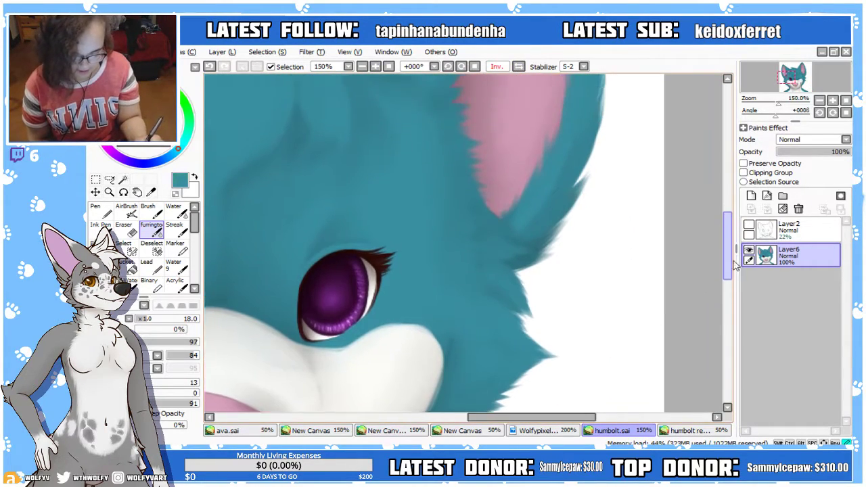
pyautogui.click(447, 66)
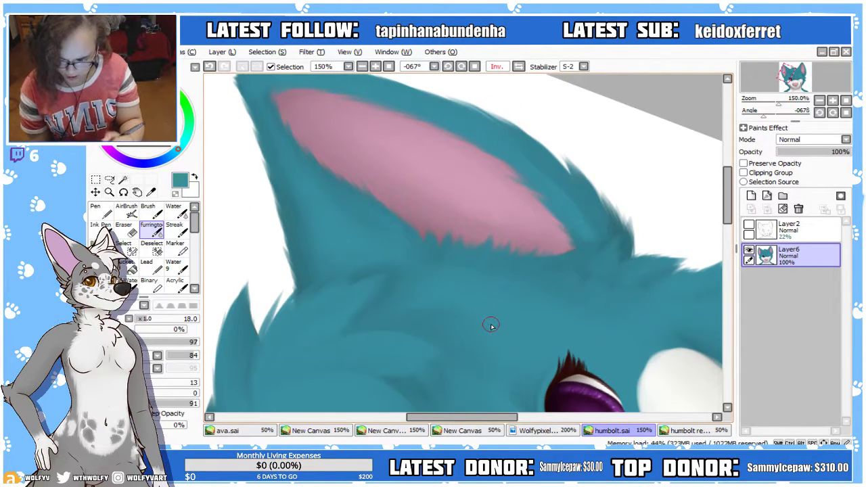
pyautogui.click(155, 319)
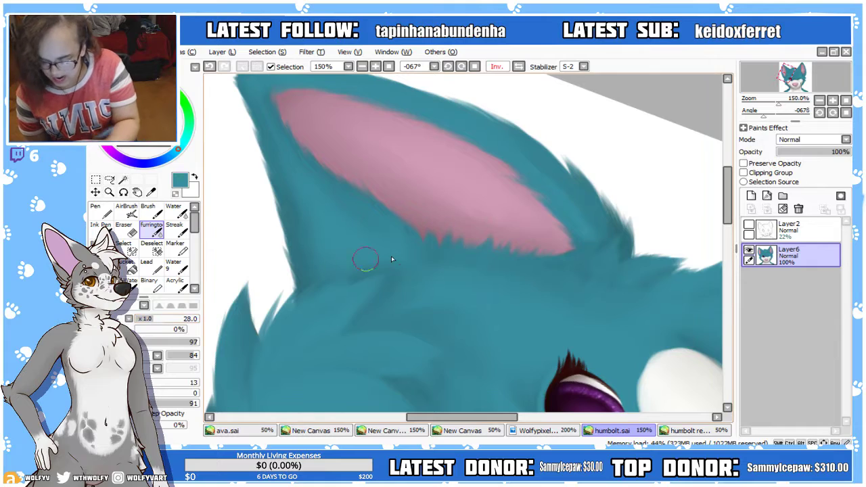
pyautogui.moveTo(426, 289); pyautogui.dragTo(407, 291)
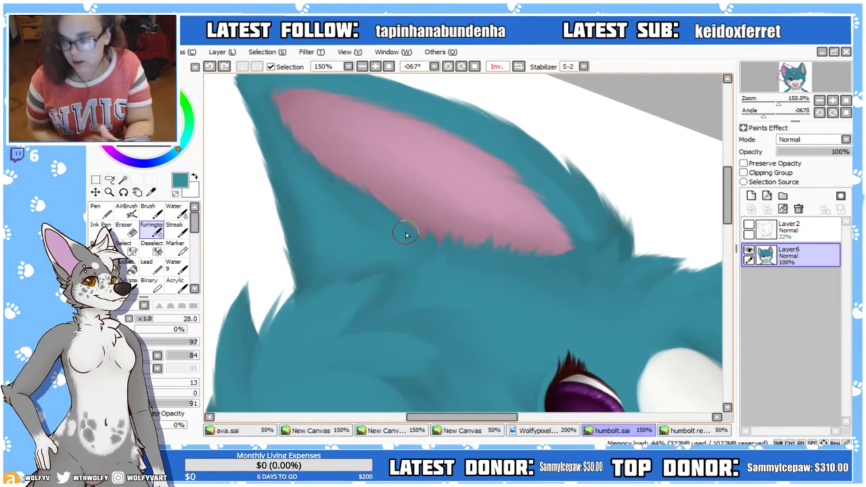
pyautogui.moveTo(433, 250); pyautogui.dragTo(434, 258)
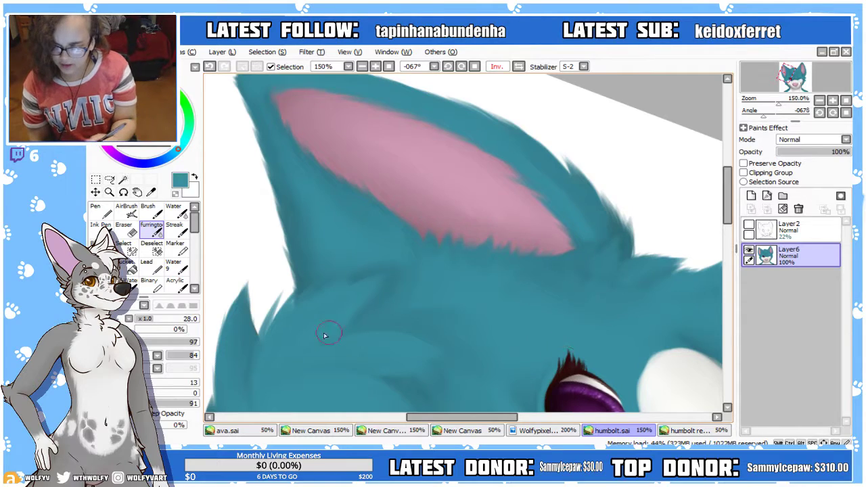
# Set the brush size to 33 and view the face unmirrored and upright at 100%
pyautogui.click(155, 319)
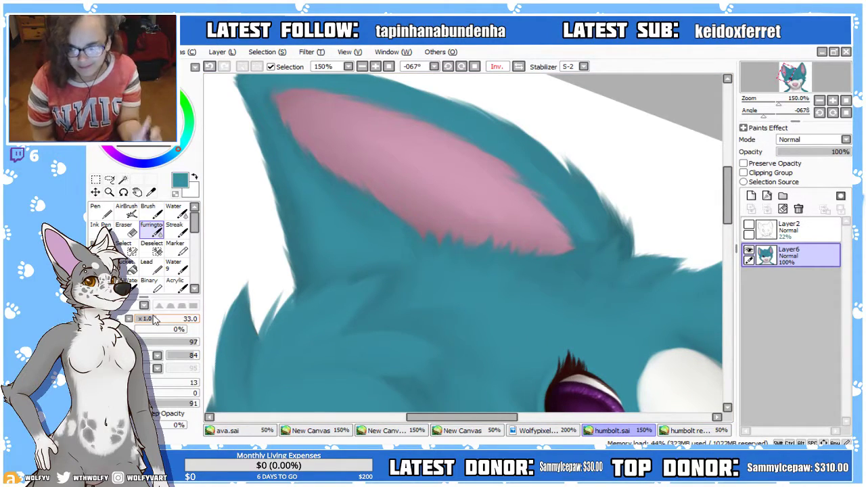
pyautogui.scroll(-2, 537, 257)
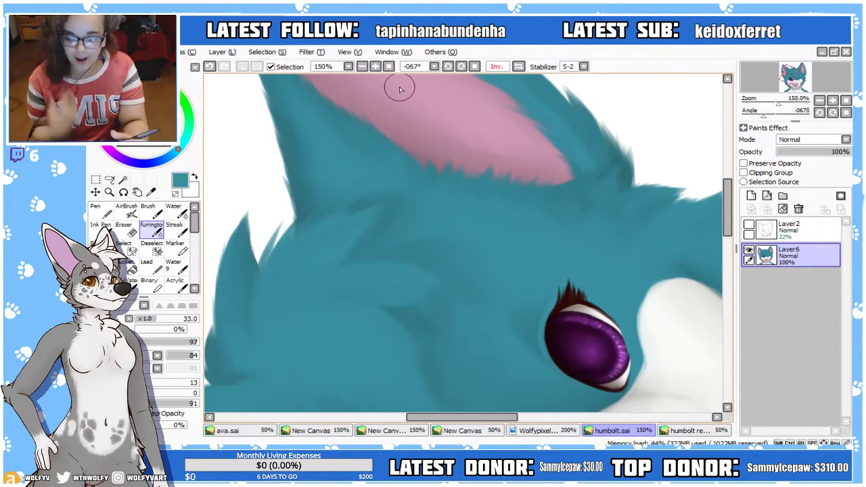
pyautogui.click(374, 67)
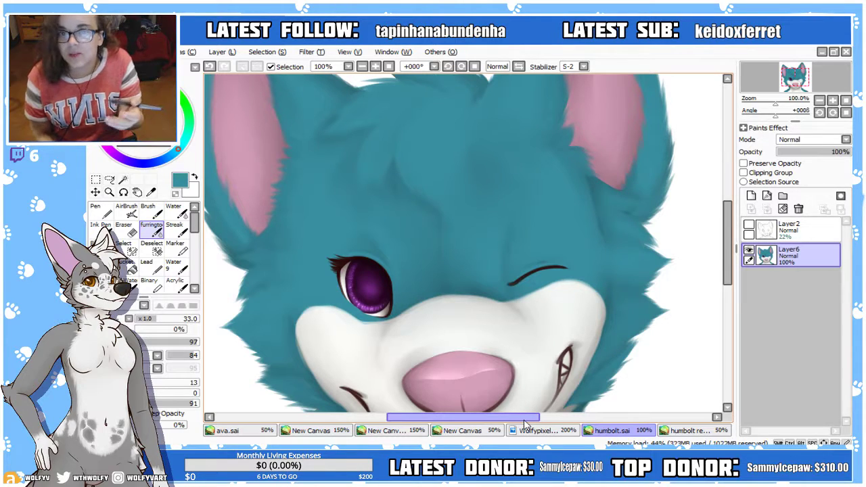
# Rotate the canvas to -33° at 200%, sample the teal fur colour and blend strokes between the inner ear and the forehead tuft
pyautogui.moveTo(524, 417); pyautogui.dragTo(500, 417)
pyautogui.moveTo(727, 237); pyautogui.dragTo(727, 222)
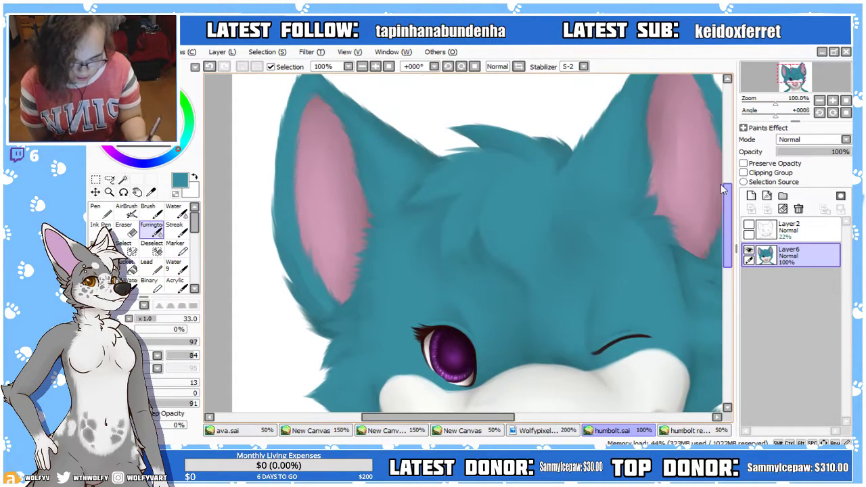
pyautogui.click(448, 66)
pyautogui.click(448, 67)
pyautogui.click(448, 67)
pyautogui.click(363, 68)
pyautogui.click(375, 67)
pyautogui.click(376, 67)
pyautogui.click(376, 67)
pyautogui.keyDown('alt'); pyautogui.click(401, 283); pyautogui.keyUp('alt')
pyautogui.moveTo(402, 306); pyautogui.dragTo(388, 197)
pyautogui.moveTo(393, 348); pyautogui.dragTo(399, 179)
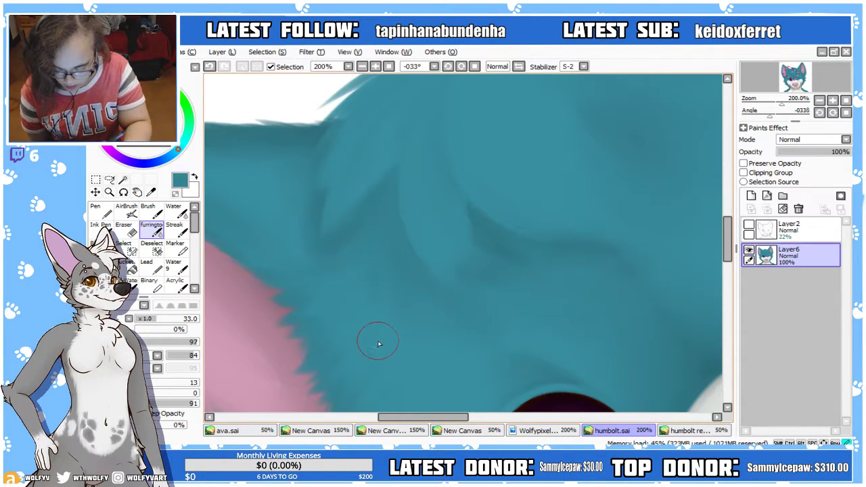
# Set the brush size to 49, soften the teal fur between the inner ear and forehead tuft, and straighten the canvas
pyautogui.click(166, 319)
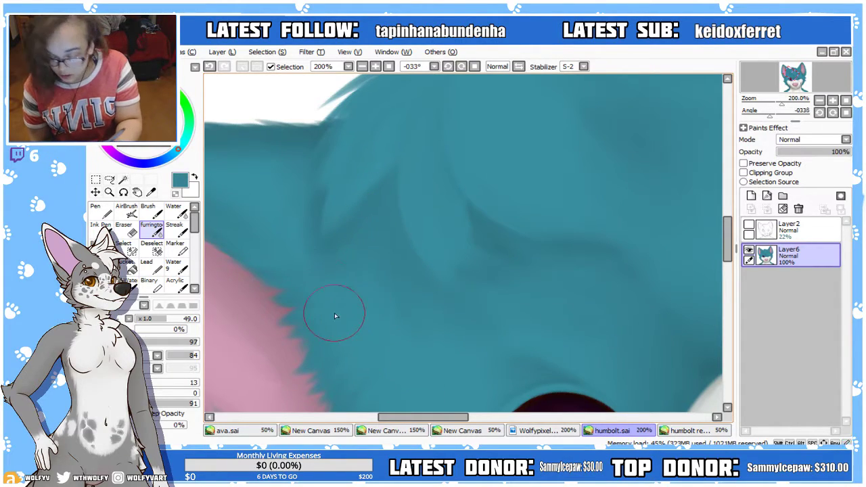
pyautogui.click(362, 66)
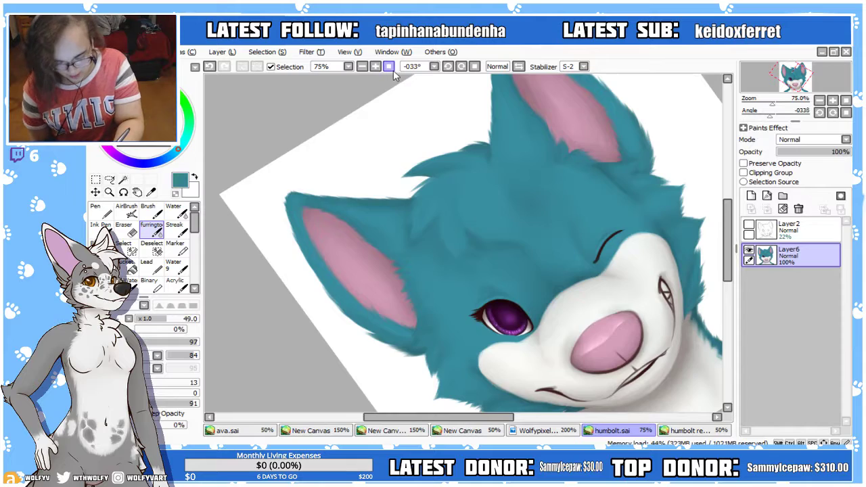
pyautogui.click(388, 67)
pyautogui.click(389, 66)
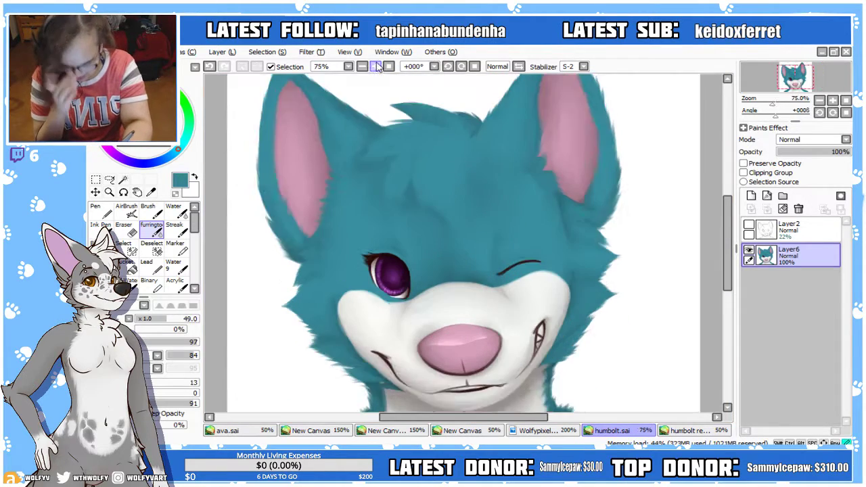
# Blend the teal fur above the closed eye at brush size 31, and increase the brush size to 45
pyautogui.click(389, 66)
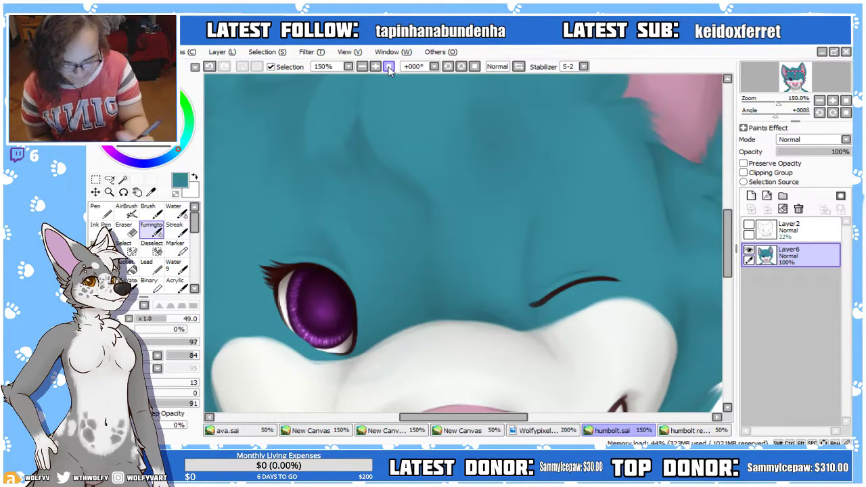
pyautogui.click(154, 319)
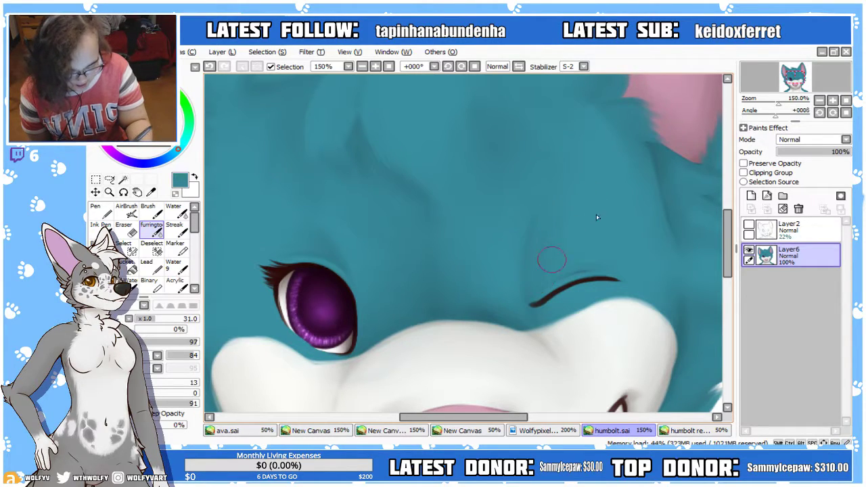
pyautogui.press(']')
pyautogui.press(']')
pyautogui.press(']')
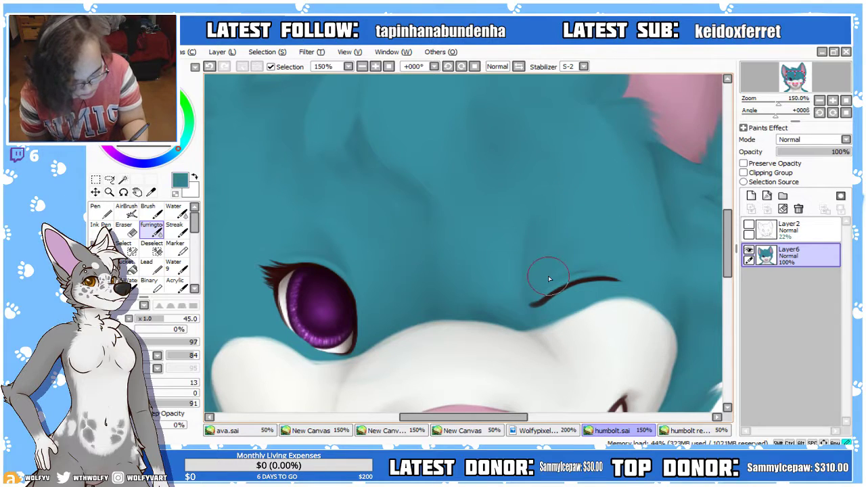
# Sample the muzzle's light grey just below the nose and set the fur brush size to 11
pyautogui.click(362, 67)
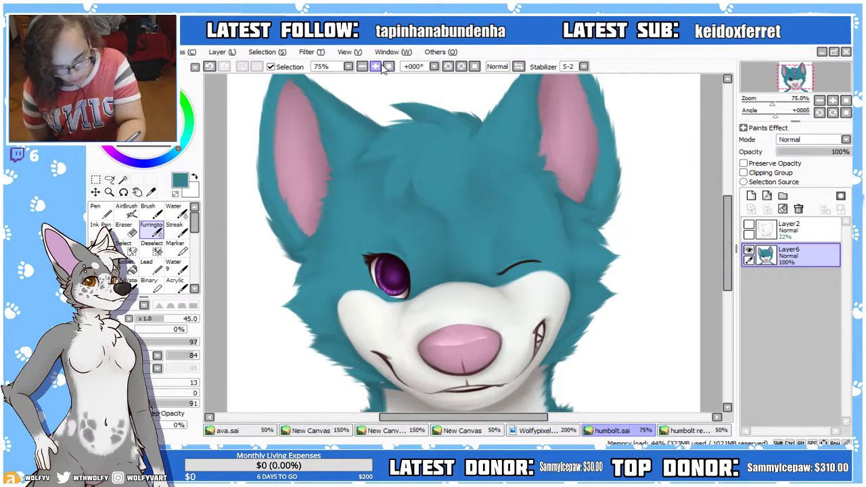
pyautogui.click(376, 66)
pyautogui.click(375, 67)
pyautogui.click(375, 66)
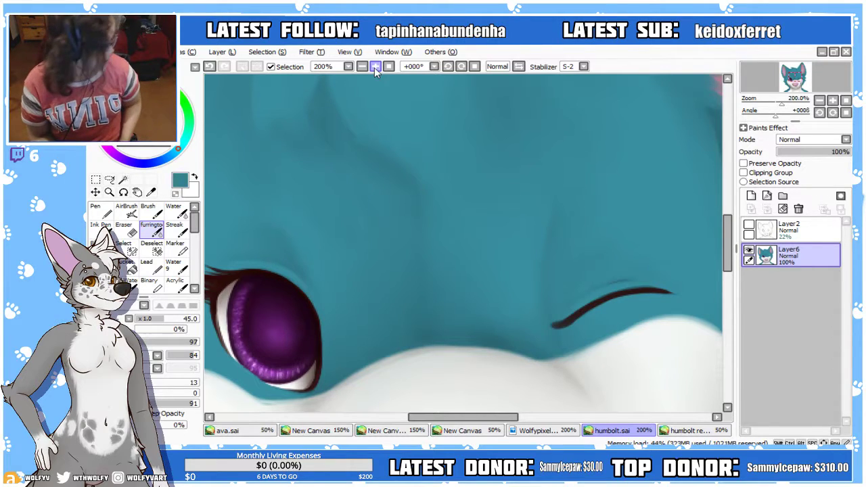
pyautogui.moveTo(729, 259); pyautogui.dragTo(735, 314)
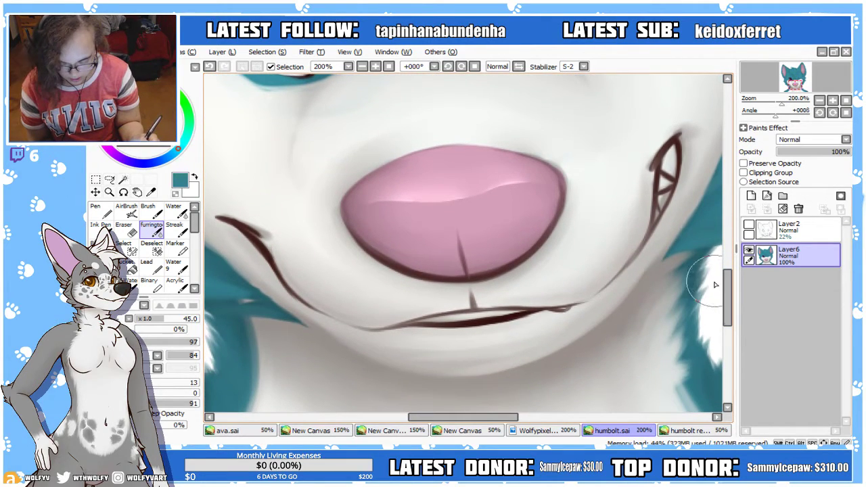
pyautogui.click(376, 66)
pyautogui.moveTo(163, 320); pyautogui.dragTo(154, 321)
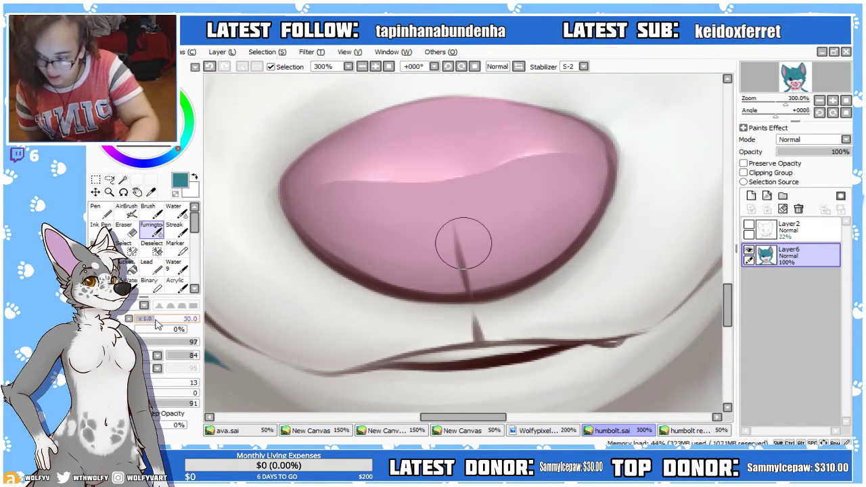
pyautogui.keyDown('alt'); pyautogui.click(322, 276); pyautogui.keyUp('alt')
pyautogui.click(144, 321)
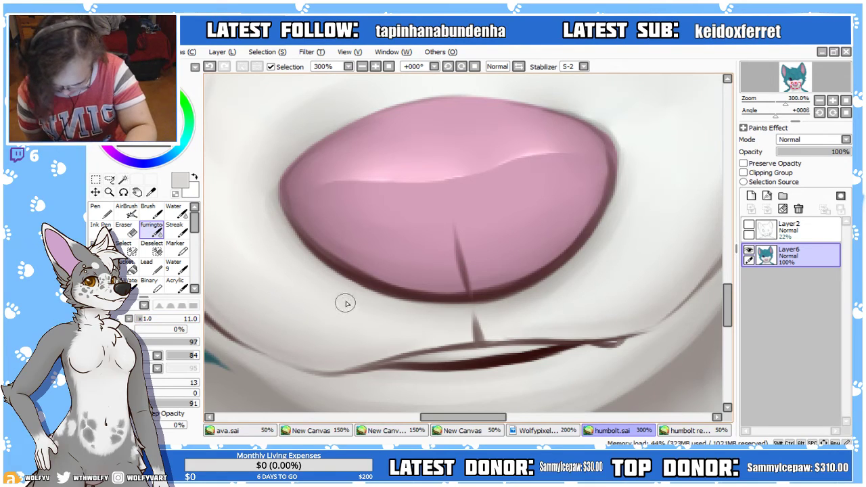
# Mirror the canvas and soften the nose's dark centre crease with the size 11 blending brush
pyautogui.click(95, 243)
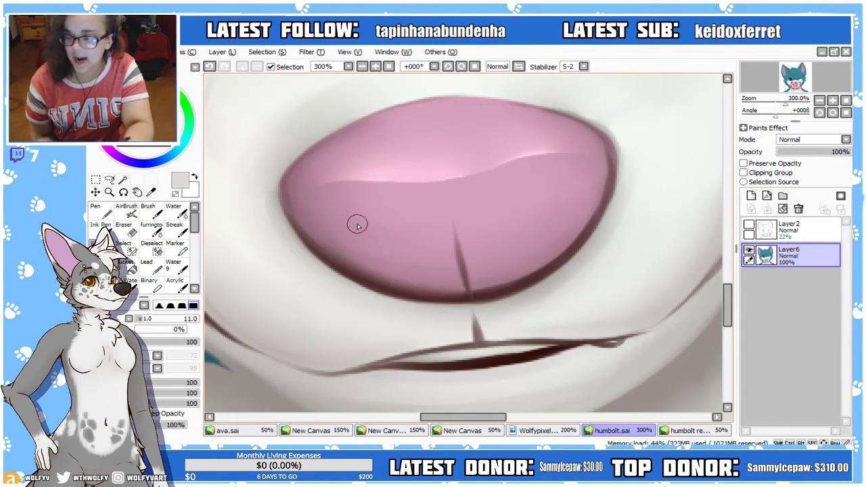
pyautogui.click(518, 66)
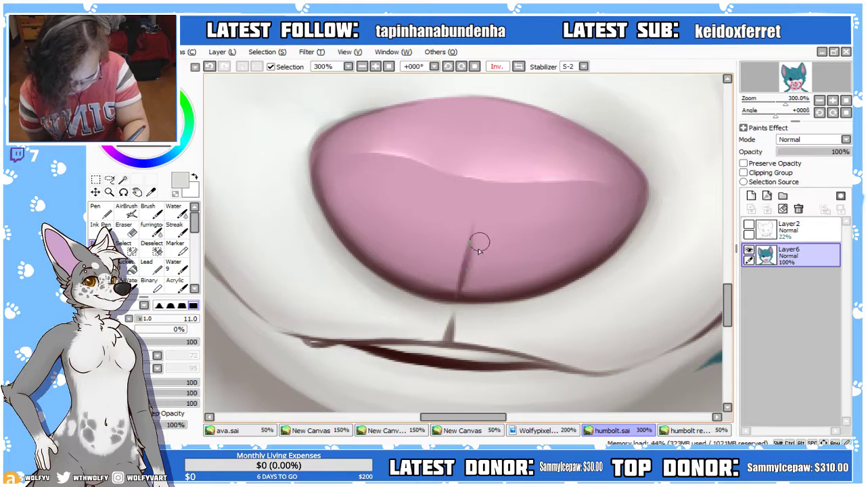
pyautogui.moveTo(473, 230); pyautogui.dragTo(466, 287)
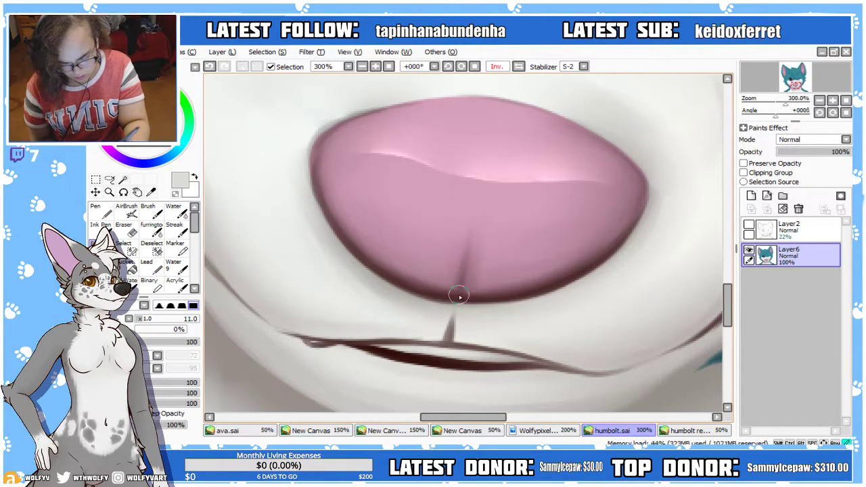
# Sample the dark brown of the nose's lower rim and airbrush the centre crease darker, reducing the brush size to 5
pyautogui.click(127, 211)
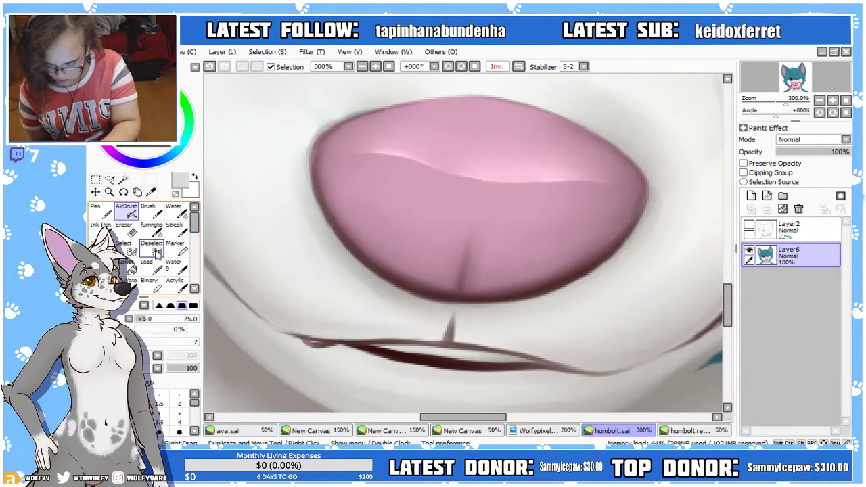
pyautogui.press('[')
pyautogui.press('[')
pyautogui.press('[')
pyautogui.press('[')
pyautogui.press('[')
pyautogui.rightClick(448, 295)
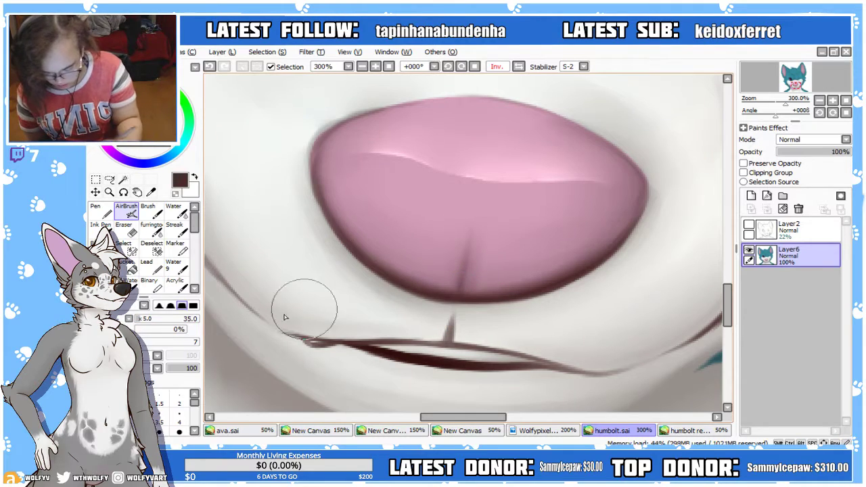
pyautogui.press('[')
pyautogui.press('[')
pyautogui.press('[')
pyautogui.press('[')
pyautogui.press('[')
pyautogui.press('[')
pyautogui.press('[')
pyautogui.press('[')
pyautogui.press('[')
pyautogui.press('[')
pyautogui.press('[')
pyautogui.press('[')
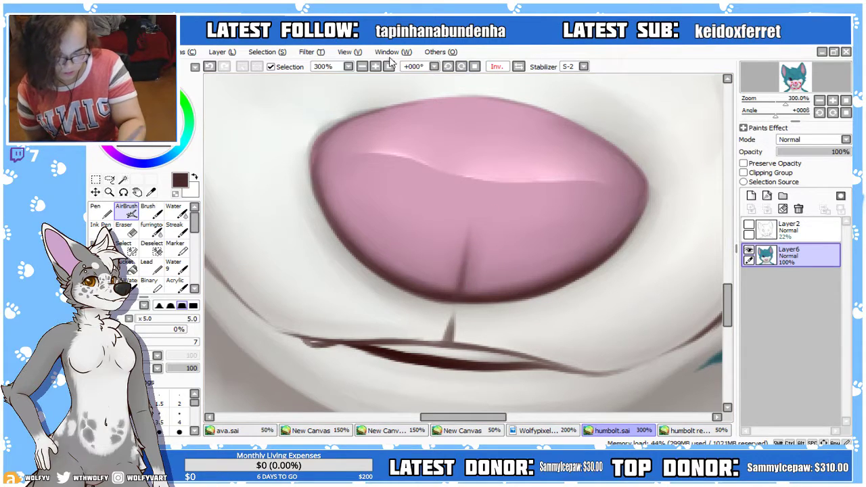
# Examine the reworked nose and the whole face on the unmirrored canvas at zoom levels from 50% to 200%
pyautogui.click(363, 67)
pyautogui.click(363, 67)
pyautogui.click(363, 67)
pyautogui.click(362, 67)
pyautogui.click(388, 69)
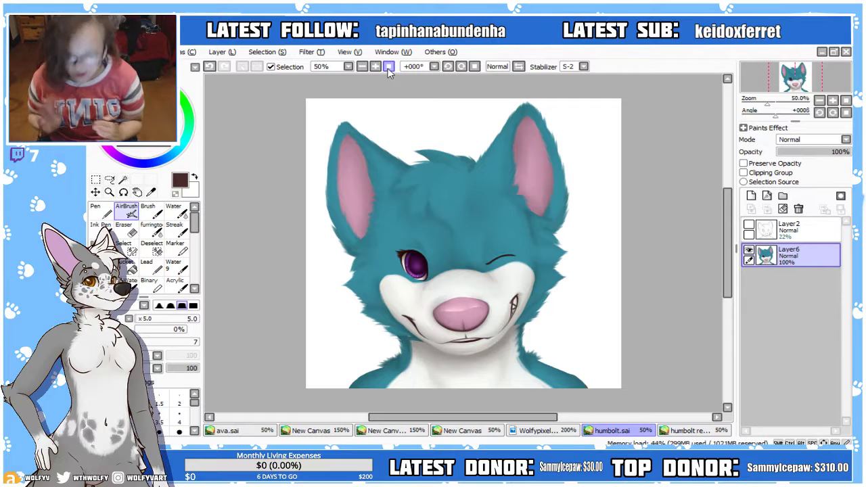
pyautogui.click(378, 67)
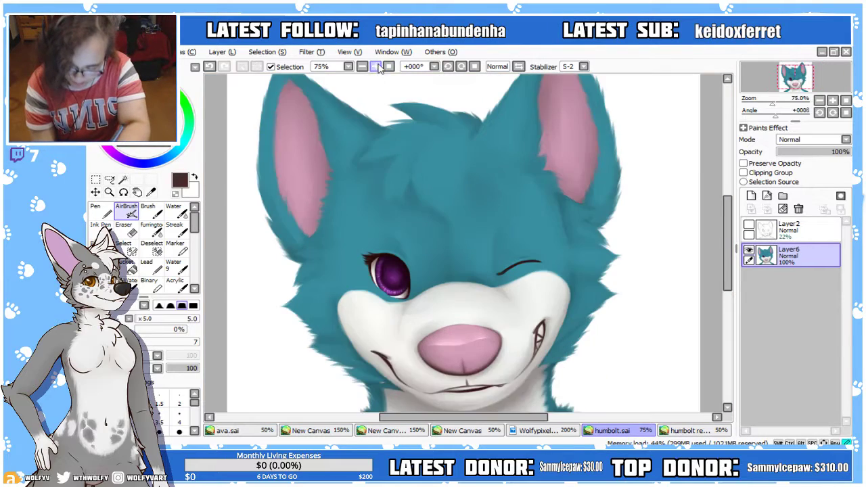
pyautogui.click(378, 67)
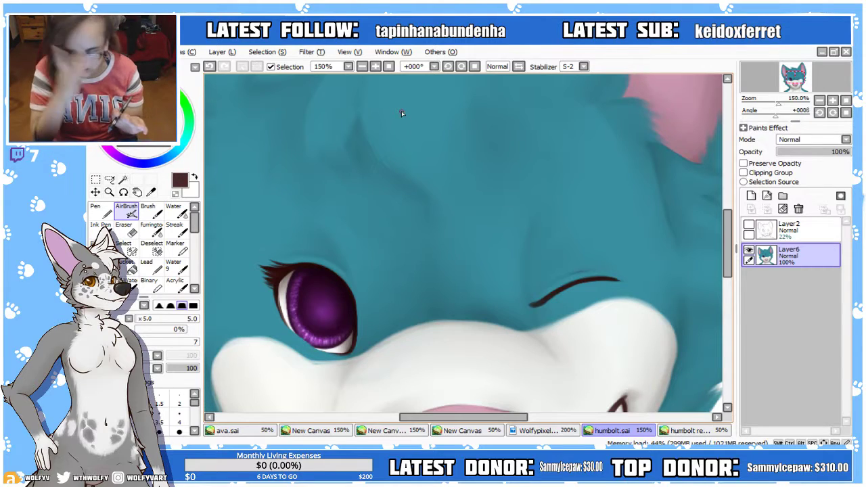
pyautogui.click(376, 67)
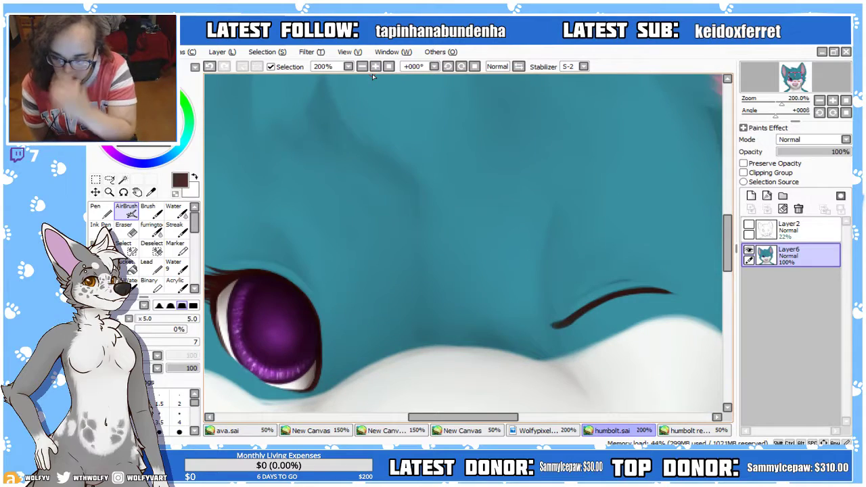
pyautogui.scroll(-3, 372, 77)
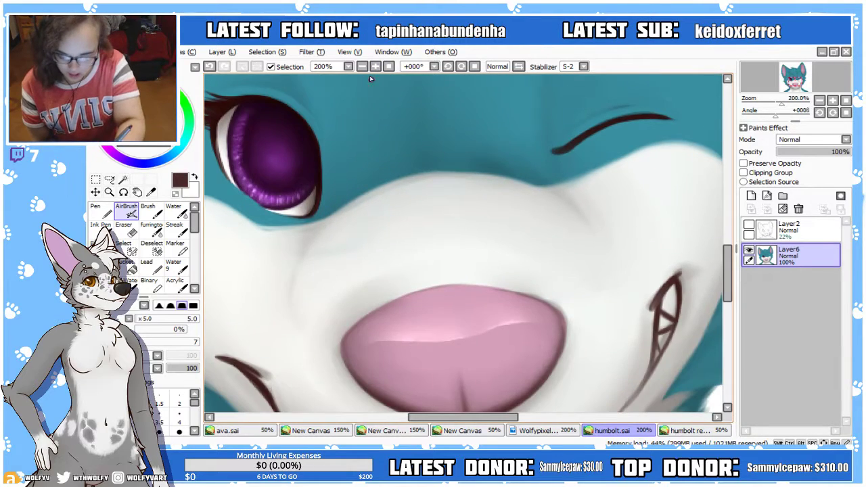
pyautogui.scroll(-2, 736, 278)
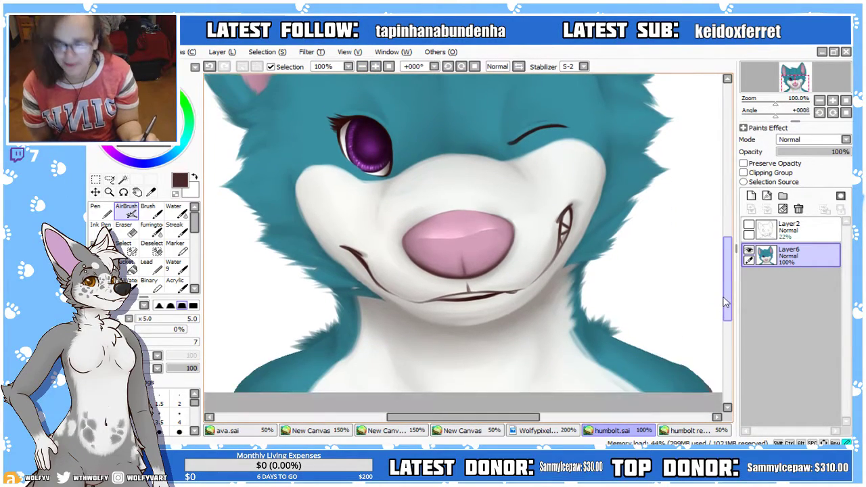
pyautogui.scroll(2, 728, 291)
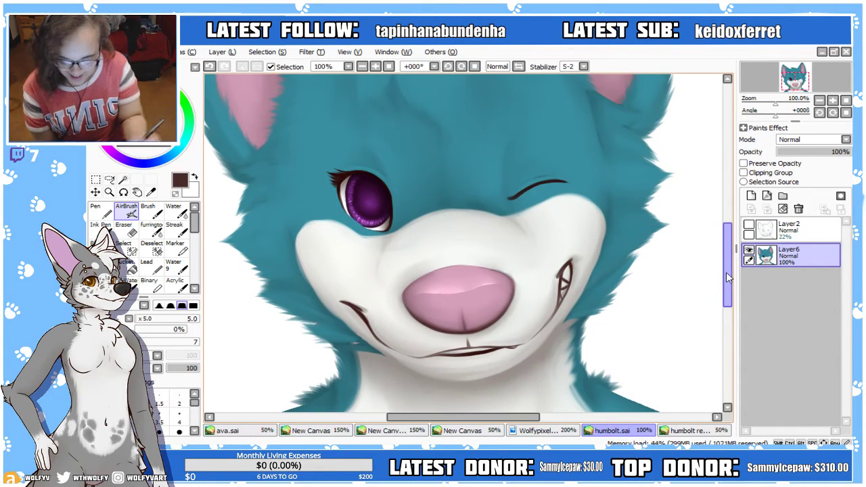
pyautogui.moveTo(726, 290); pyautogui.dragTo(718, 310)
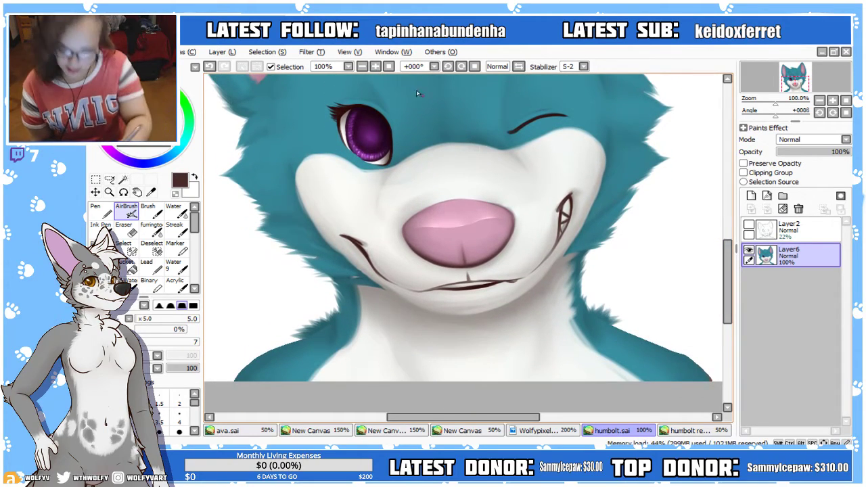
# Sample the muzzle's light grey and paint short size 11 fur strokes over the nose's lower rim, left of the crease
pyautogui.click(365, 68)
pyautogui.click(365, 69)
pyautogui.click(374, 67)
pyautogui.click(374, 68)
pyautogui.click(374, 68)
pyautogui.click(373, 68)
pyautogui.click(374, 68)
pyautogui.click(152, 228)
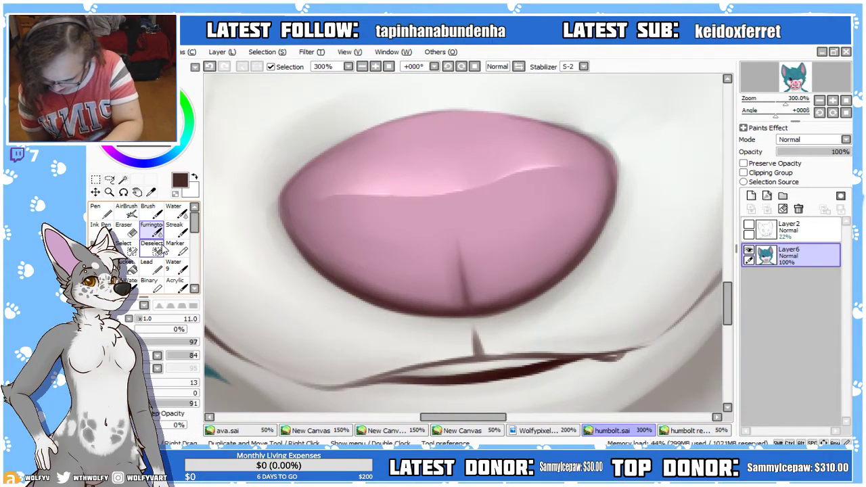
pyautogui.keyDown('alt'); pyautogui.click(366, 345); pyautogui.keyUp('alt')
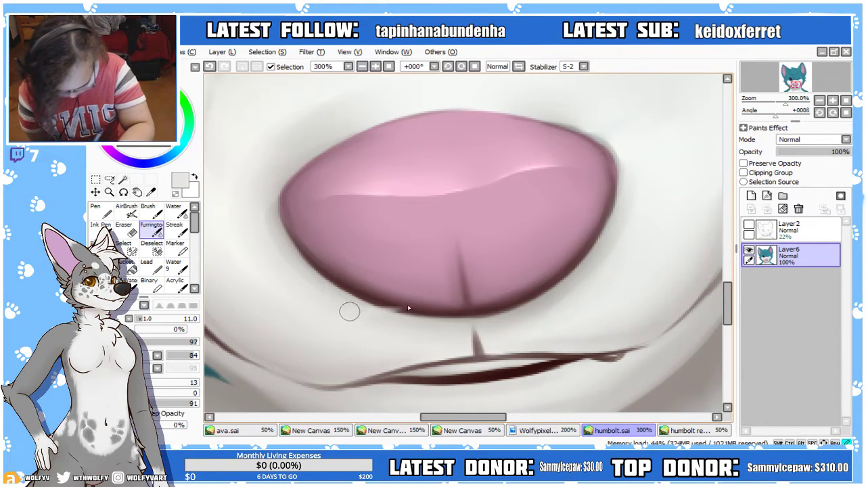
pyautogui.moveTo(439, 318); pyautogui.dragTo(394, 306)
pyautogui.keyDown('alt'); pyautogui.click(440, 341); pyautogui.keyUp('alt')
pyautogui.moveTo(446, 317)
pyautogui.mouseDown()
pyautogui.moveTo(408, 314)
pyautogui.moveTo(418, 306)
pyautogui.mouseUp()
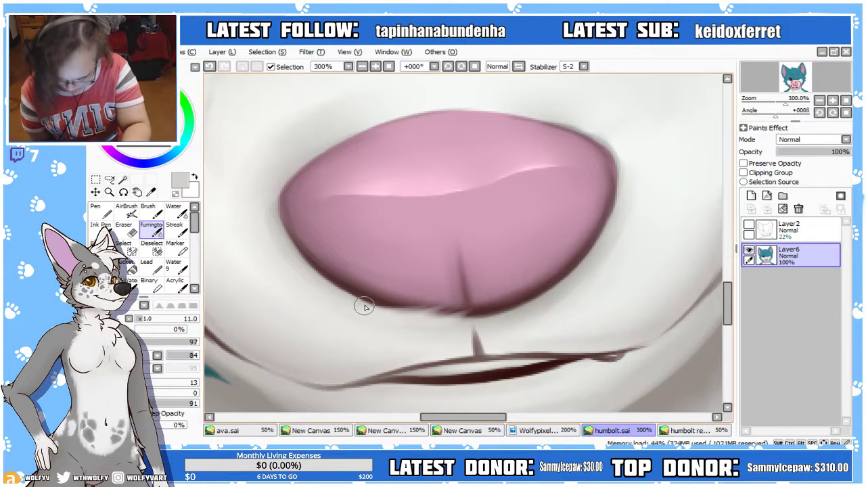
# Extend the short light grey fur strokes along the nose's lower-left rim and up its left side
pyautogui.moveTo(355, 317)
pyautogui.mouseDown()
pyautogui.moveTo(328, 294)
pyautogui.moveTo(344, 284)
pyautogui.moveTo(334, 277)
pyautogui.moveTo(357, 264)
pyautogui.mouseUp()
pyautogui.moveTo(285, 249)
pyautogui.mouseDown()
pyautogui.moveTo(287, 271)
pyautogui.moveTo(271, 253)
pyautogui.moveTo(297, 241)
pyautogui.mouseUp()
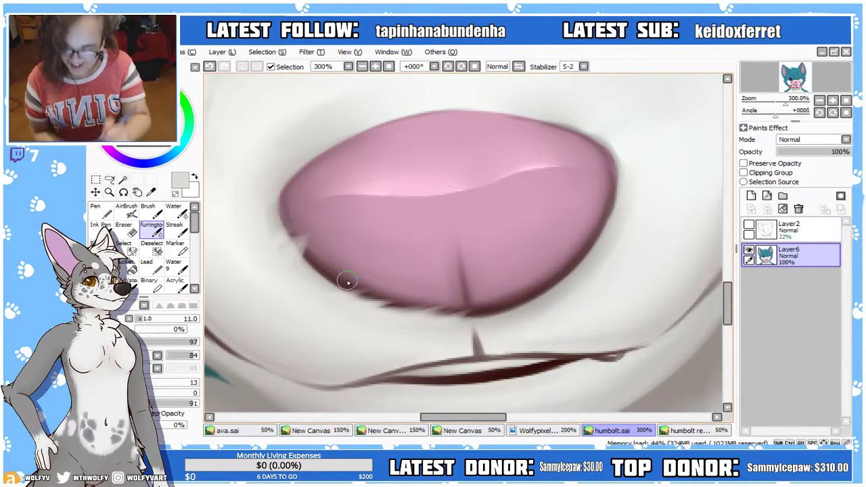
pyautogui.moveTo(327, 254)
pyautogui.mouseDown()
pyautogui.moveTo(307, 261)
pyautogui.moveTo(270, 257)
pyautogui.moveTo(284, 242)
pyautogui.moveTo(313, 245)
pyautogui.mouseUp()
pyautogui.moveTo(261, 217)
pyautogui.mouseDown()
pyautogui.moveTo(253, 196)
pyautogui.moveTo(269, 194)
pyautogui.moveTo(272, 177)
pyautogui.moveTo(290, 170)
pyautogui.moveTo(266, 184)
pyautogui.mouseUp()
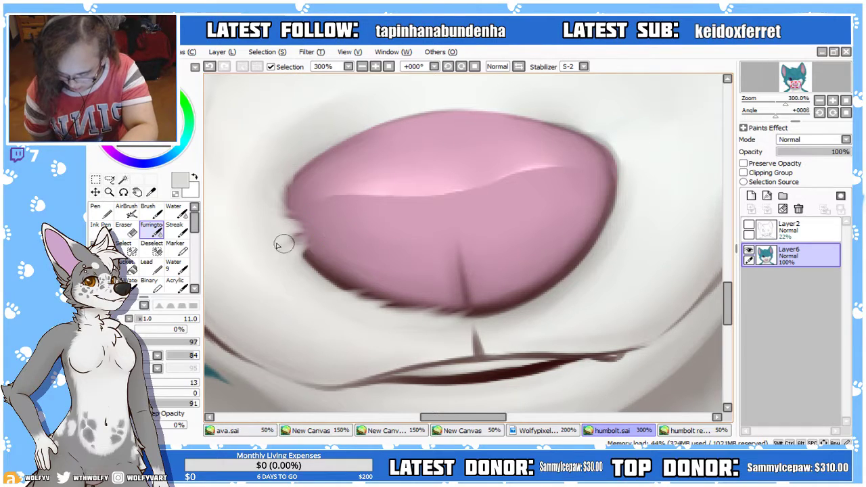
pyautogui.moveTo(277, 257)
pyautogui.mouseDown()
pyautogui.moveTo(310, 267)
pyautogui.moveTo(296, 251)
pyautogui.mouseUp()
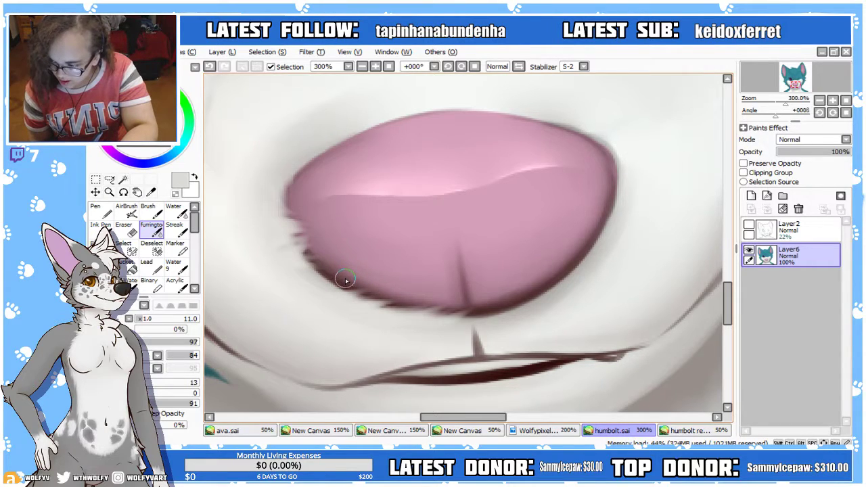
pyautogui.moveTo(313, 274)
pyautogui.mouseDown()
pyautogui.moveTo(329, 274)
pyautogui.moveTo(318, 264)
pyautogui.mouseUp()
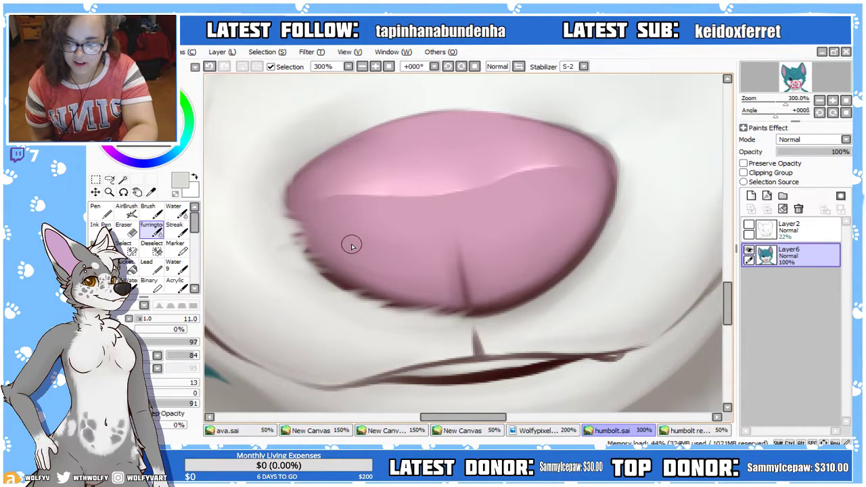
pyautogui.moveTo(299, 269)
pyautogui.mouseDown()
pyautogui.moveTo(329, 274)
pyautogui.moveTo(292, 265)
pyautogui.moveTo(328, 271)
pyautogui.moveTo(314, 283)
pyautogui.moveTo(337, 278)
pyautogui.moveTo(318, 289)
pyautogui.moveTo(349, 297)
pyautogui.moveTo(385, 281)
pyautogui.mouseUp()
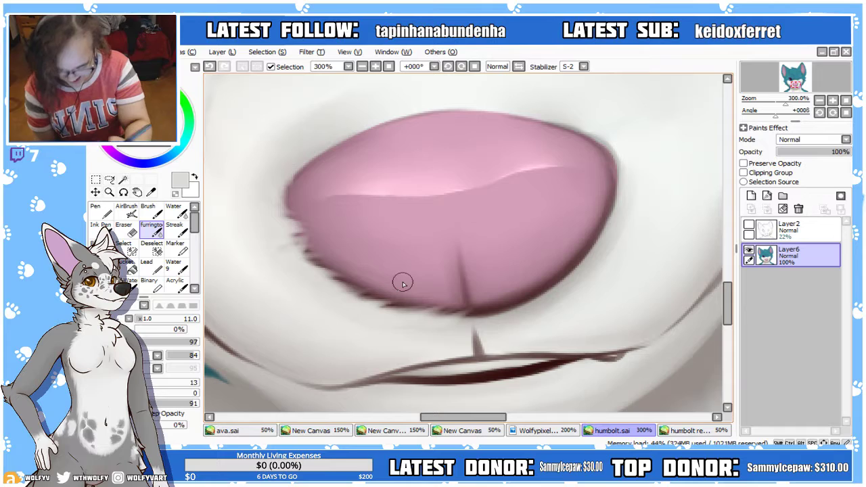
# Mirror the canvas, sample the muzzle's grey and paint short fur strokes along the nose's still smooth side and lower rim
pyautogui.click(519, 67)
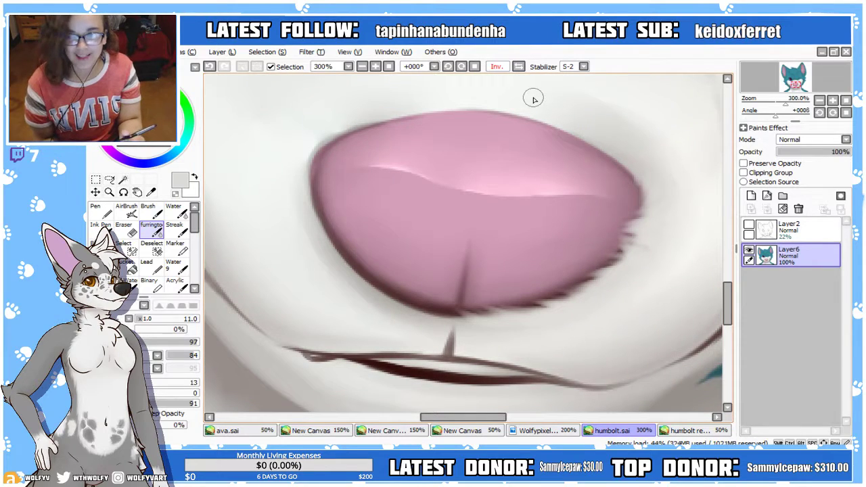
pyautogui.click(448, 66)
pyautogui.rightClick(330, 274)
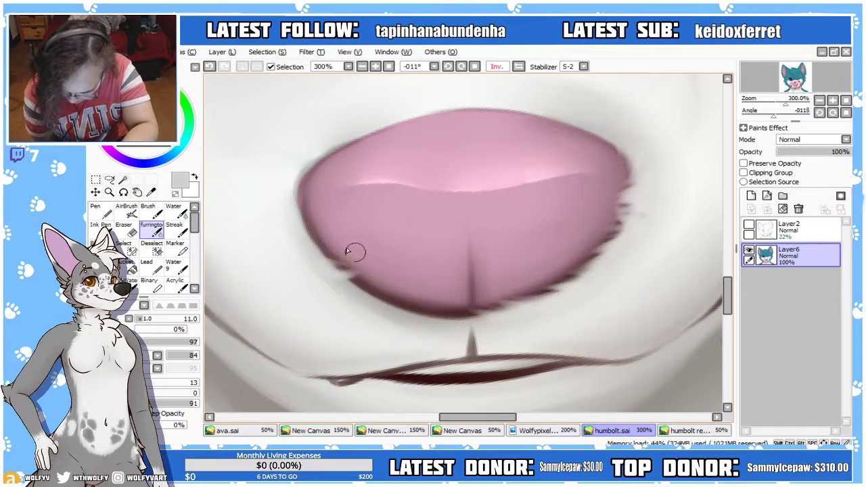
pyautogui.moveTo(318, 249)
pyautogui.mouseDown()
pyautogui.moveTo(340, 257)
pyautogui.moveTo(305, 198)
pyautogui.moveTo(294, 149)
pyautogui.moveTo(293, 171)
pyautogui.mouseUp()
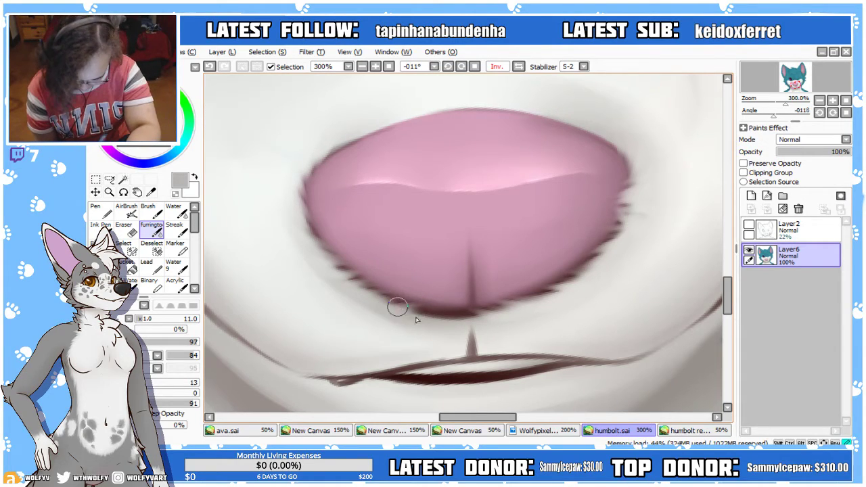
pyautogui.moveTo(400, 310); pyautogui.dragTo(437, 310)
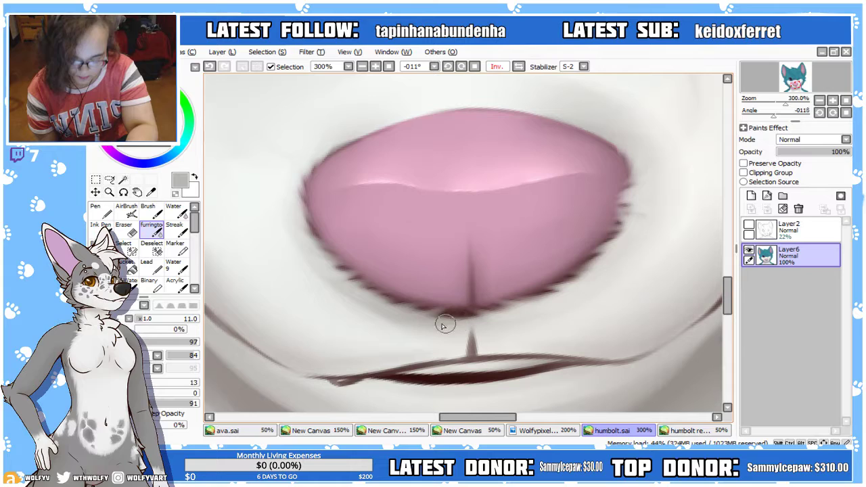
# Compare both nose sides on the unmirrored canvas, then sample the muzzle's light grey and touch up the fur strokes beside the nose
pyautogui.click(363, 66)
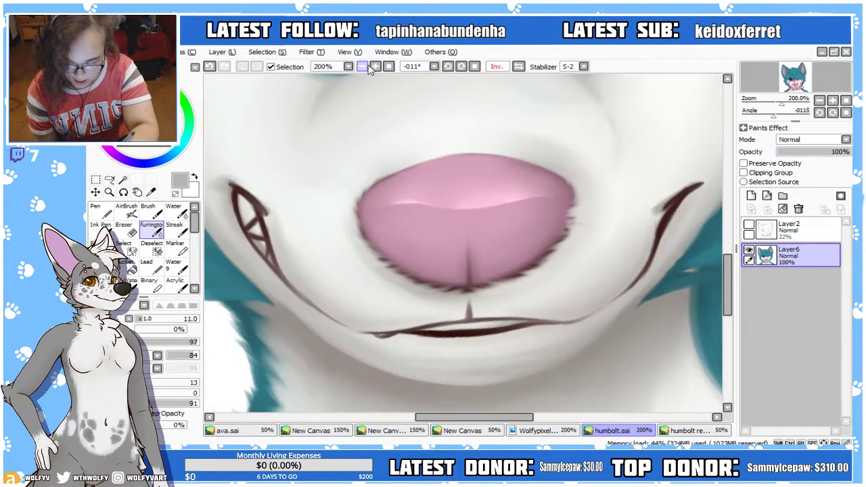
pyautogui.click(362, 66)
pyautogui.click(363, 66)
pyautogui.click(499, 67)
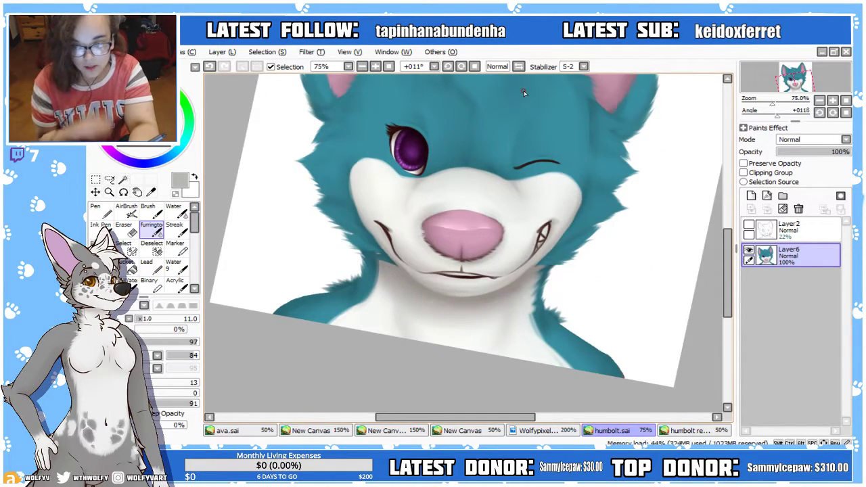
pyautogui.click(375, 66)
pyautogui.click(376, 66)
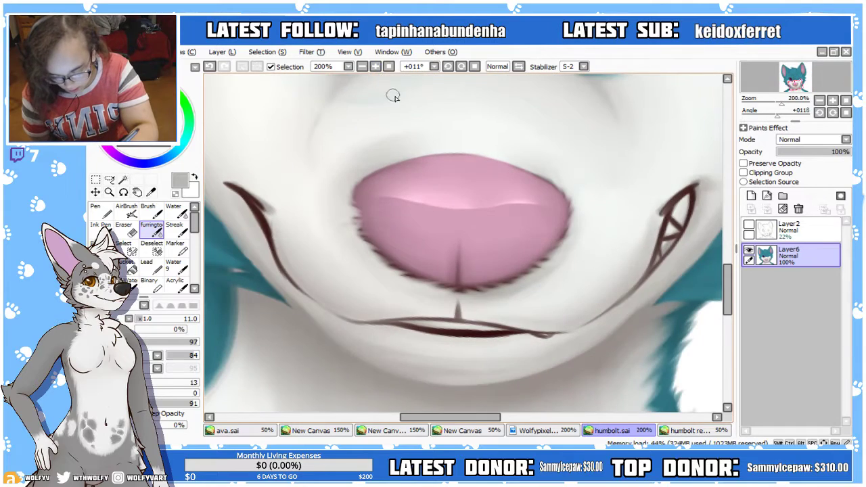
pyautogui.click(376, 66)
pyautogui.keyDown('alt'); pyautogui.click(277, 225); pyautogui.keyUp('alt')
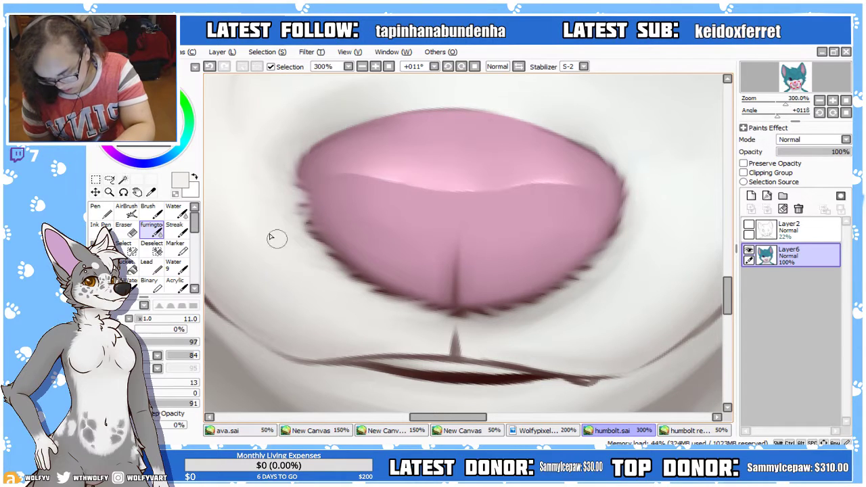
# Paint short light grey fur strokes over the nose's upper edge at brush sizes 4 and 9, and raise the size to 42
pyautogui.click(365, 67)
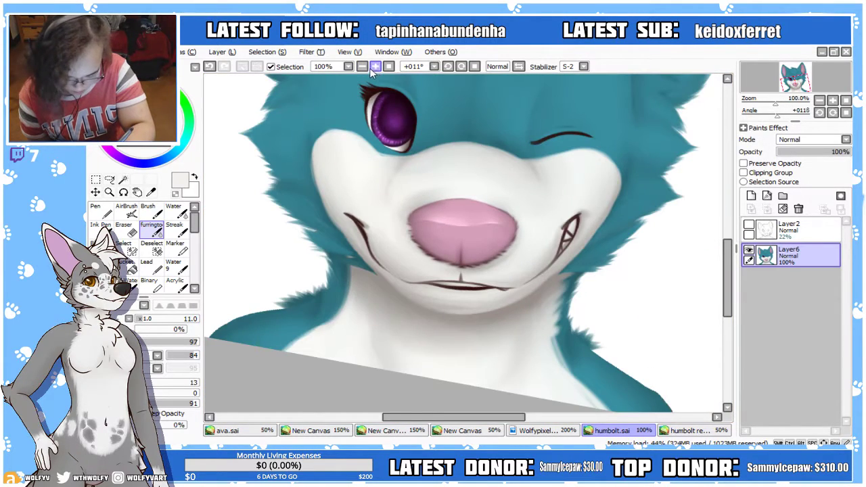
pyautogui.click(375, 67)
pyautogui.scroll(3, 721, 203)
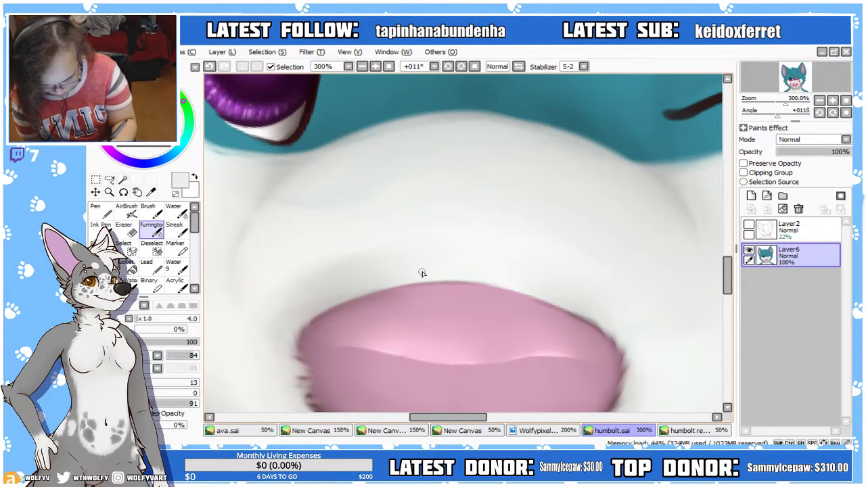
pyautogui.click(447, 66)
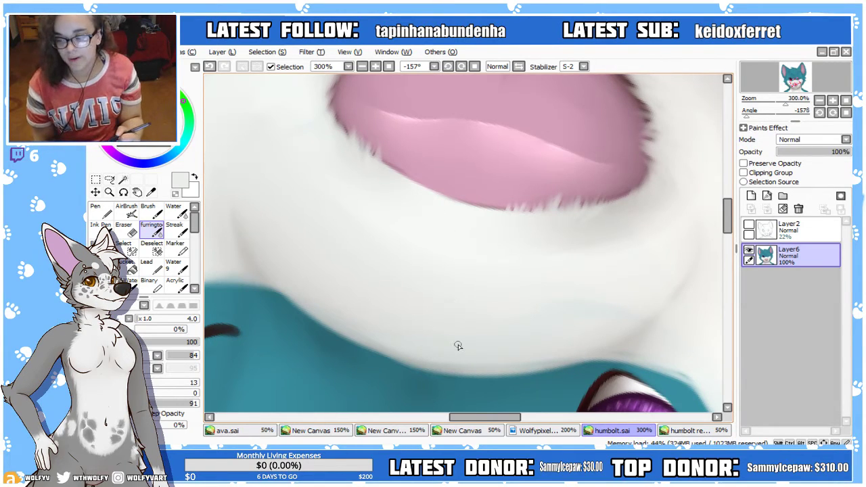
pyautogui.click(140, 318)
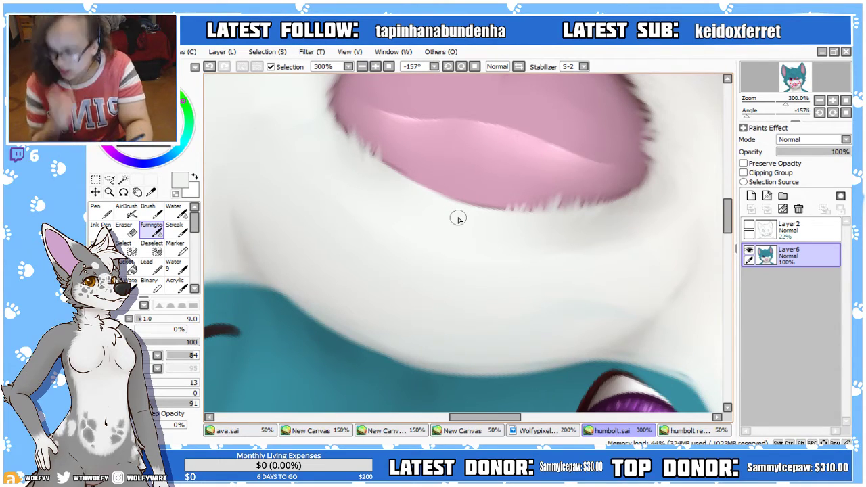
pyautogui.moveTo(410, 190)
pyautogui.mouseDown()
pyautogui.moveTo(412, 160)
pyautogui.moveTo(406, 167)
pyautogui.mouseUp()
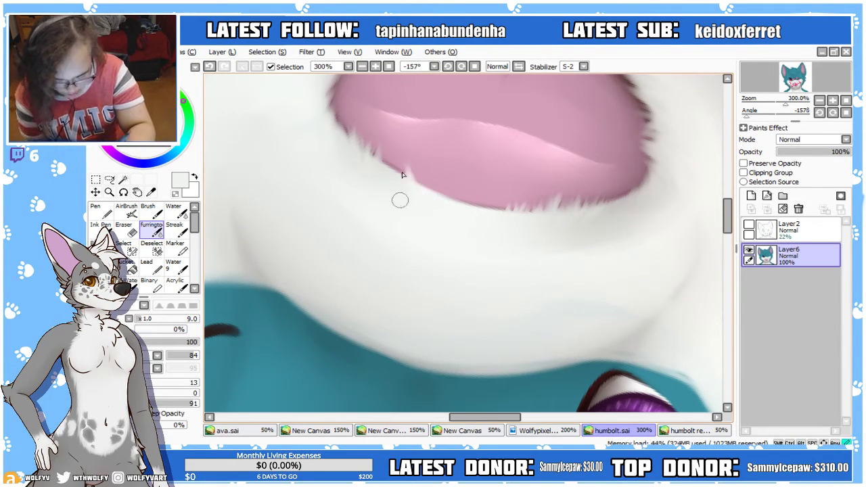
pyautogui.moveTo(144, 318); pyautogui.dragTo(162, 319)
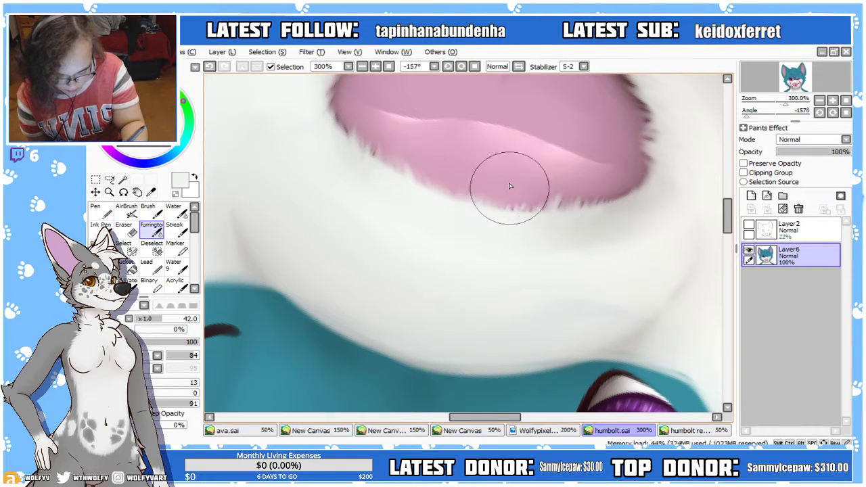
# Examine the nose's furry upper edge and the surrounding face on the upright canvas at 150% zoom
pyautogui.click(365, 67)
pyautogui.click(365, 67)
pyautogui.click(365, 67)
pyautogui.click(365, 67)
pyautogui.click(387, 67)
pyautogui.click(376, 68)
pyautogui.click(376, 67)
pyautogui.click(376, 68)
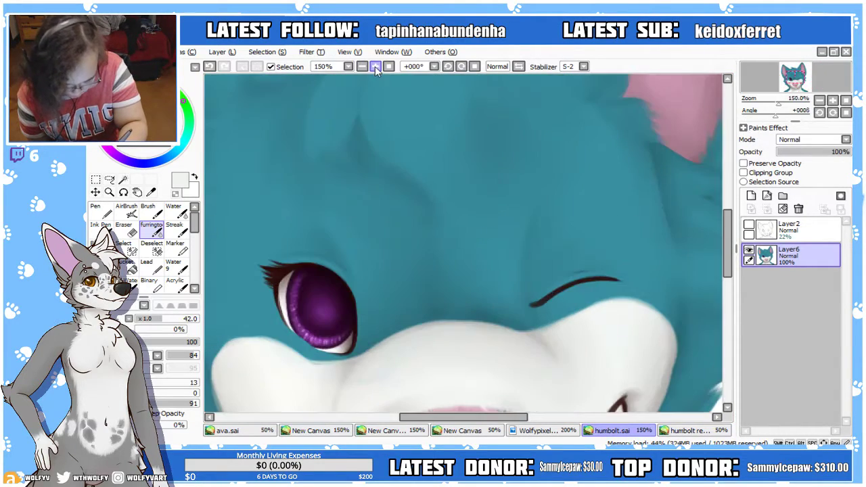
pyautogui.scroll(-5, 714, 257)
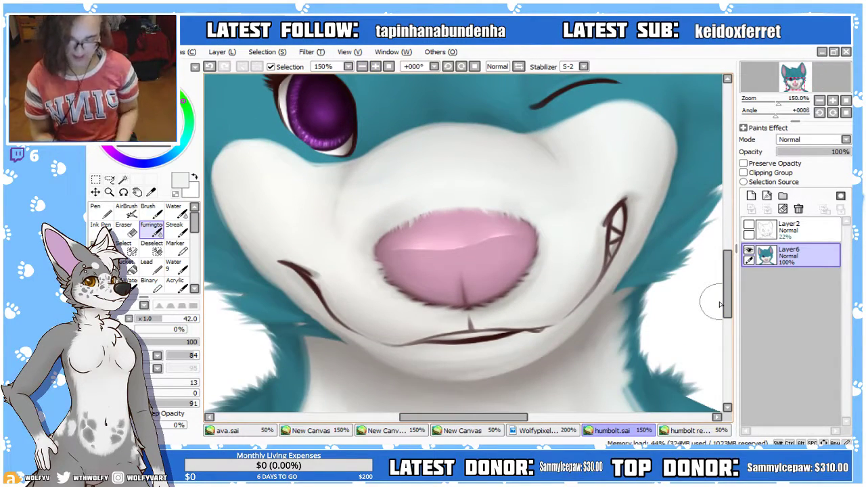
# Reduce the brush size to 40, undo the last stroke and brush light fur strokes across the muzzle bridge above the nose
pyautogui.click(447, 67)
pyautogui.click(376, 67)
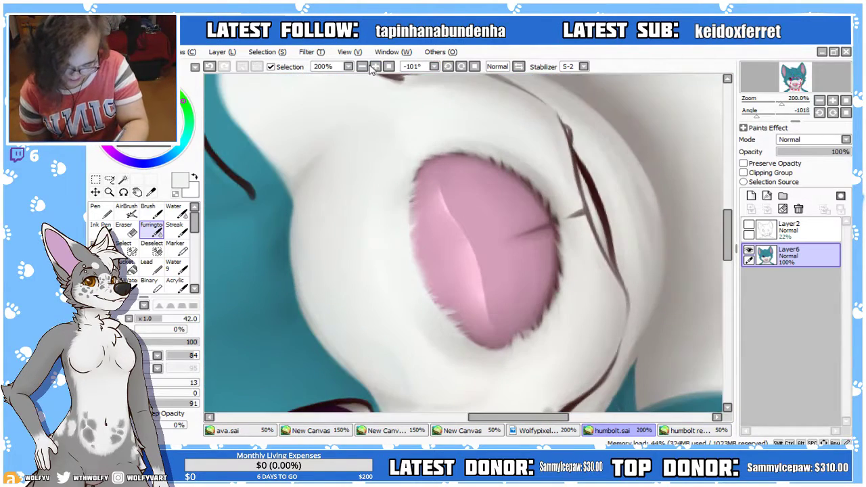
pyautogui.click(447, 68)
pyautogui.moveTo(727, 231); pyautogui.dragTo(727, 246)
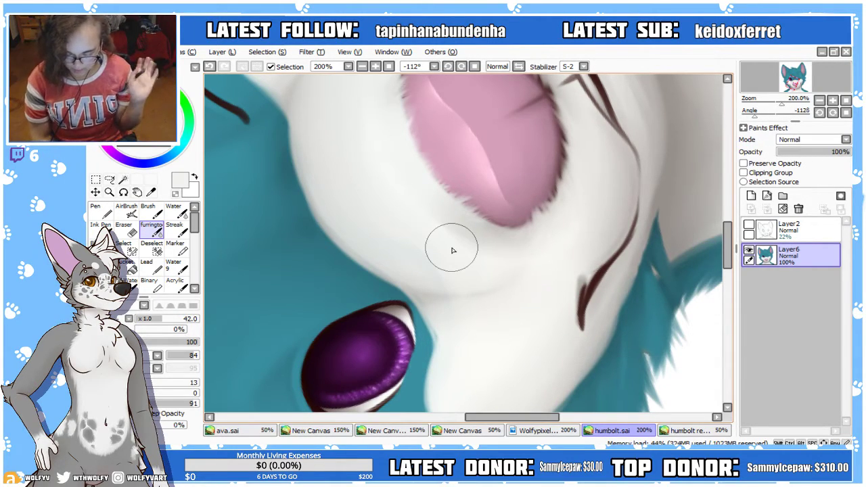
pyautogui.press('[')
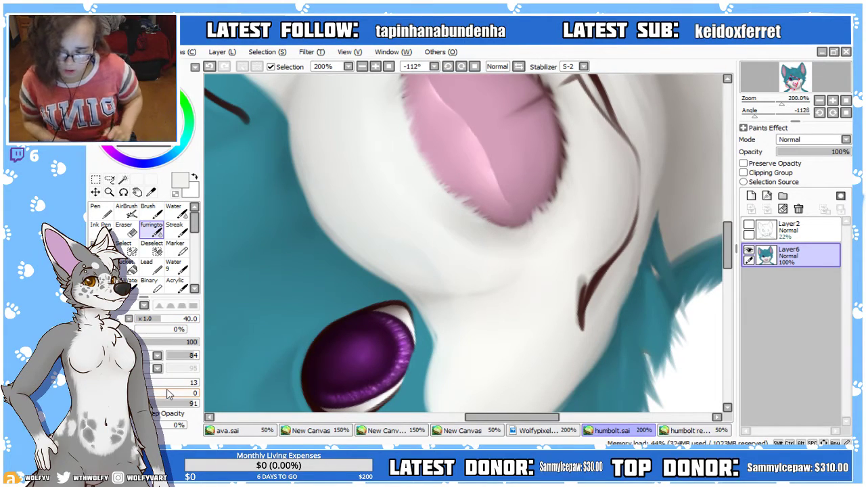
pyautogui.click(448, 67)
pyautogui.click(448, 66)
pyautogui.click(448, 66)
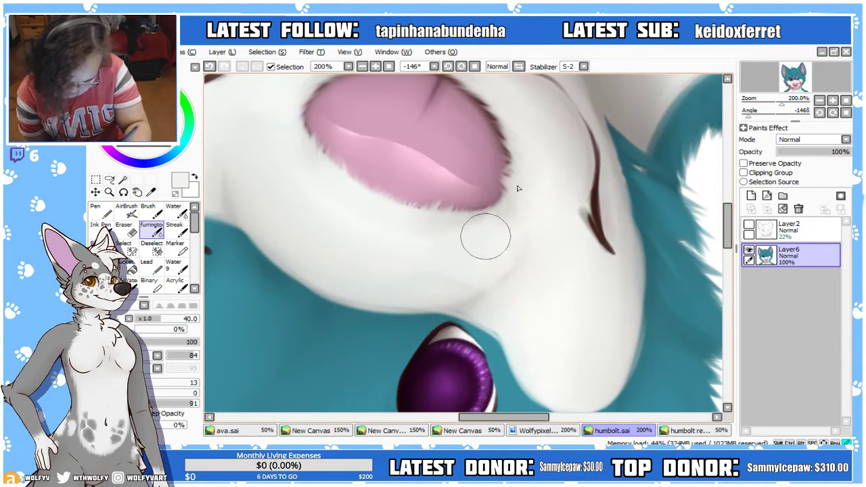
pyautogui.hotkey('ctrl', 'z')
pyautogui.moveTo(410, 260); pyautogui.dragTo(434, 206)
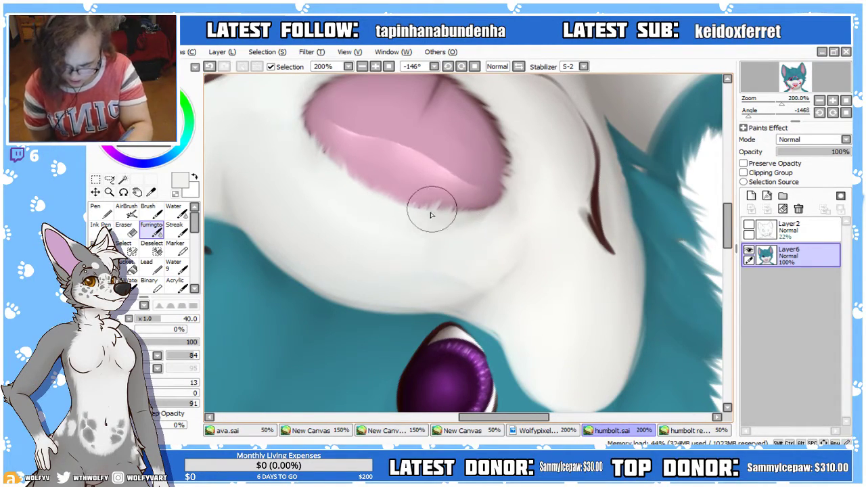
pyautogui.moveTo(422, 249); pyautogui.dragTo(437, 204)
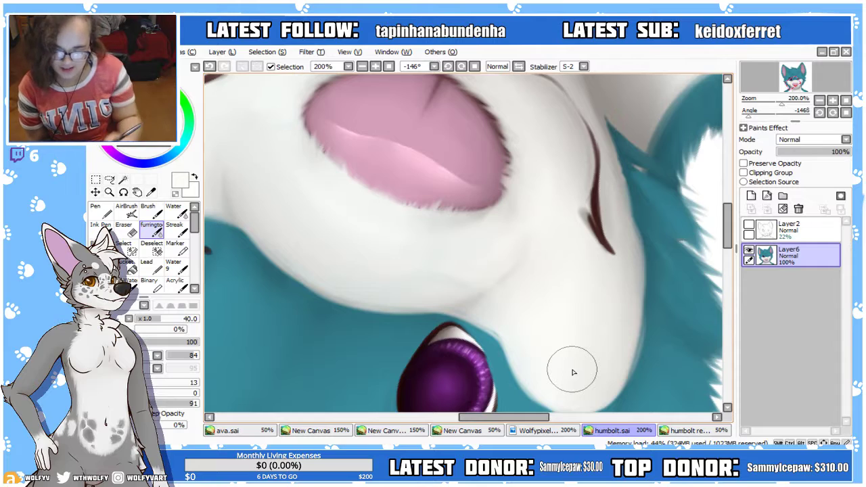
pyautogui.click(447, 67)
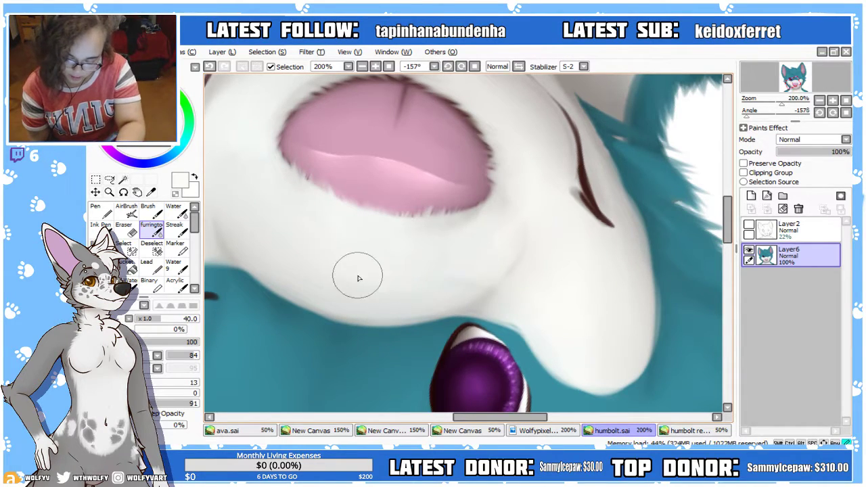
# Examine the softened muzzle and the whole face on the upright canvas at zoom levels from 50% to 150%
pyautogui.click(389, 69)
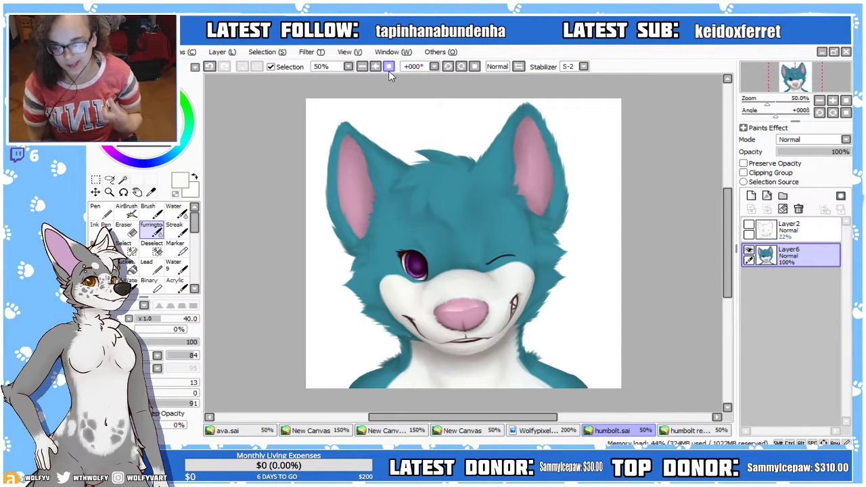
pyautogui.click(375, 67)
pyautogui.click(376, 66)
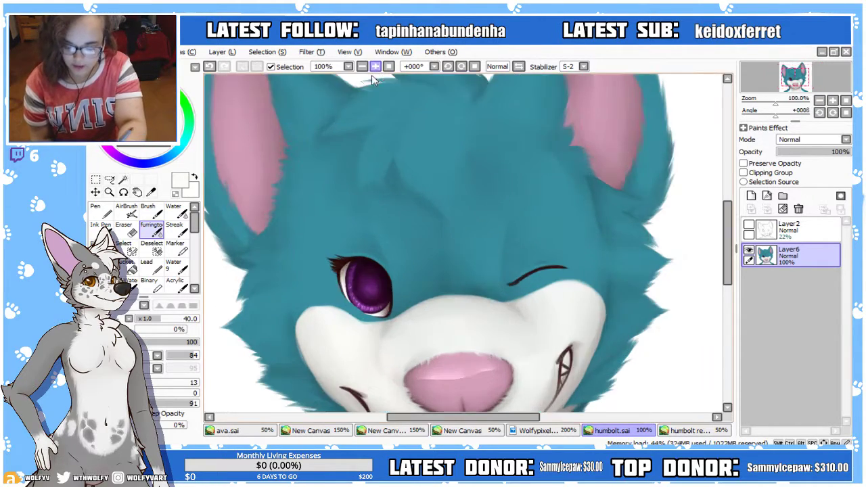
pyautogui.scroll(-3, 701, 289)
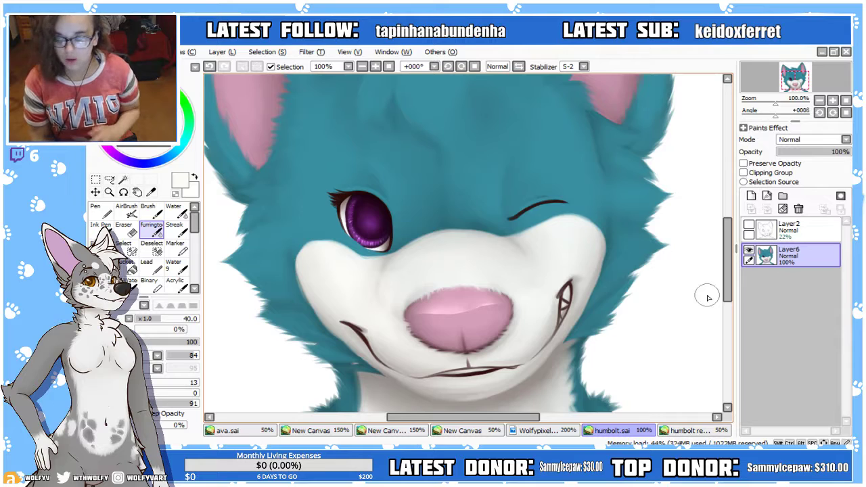
pyautogui.scroll(2, 728, 277)
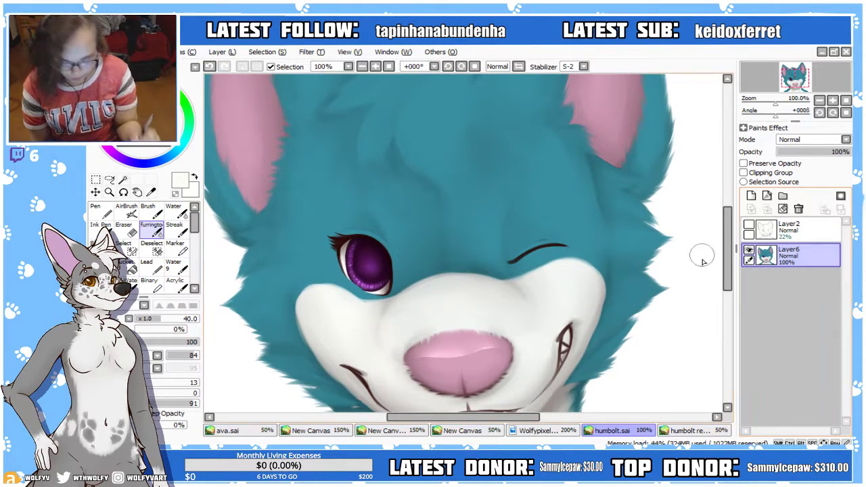
pyautogui.scroll(-3, 703, 291)
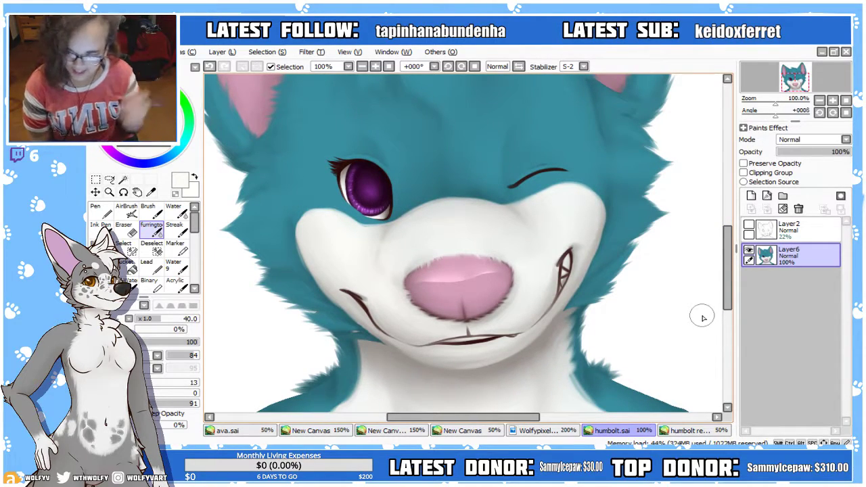
pyautogui.click(375, 67)
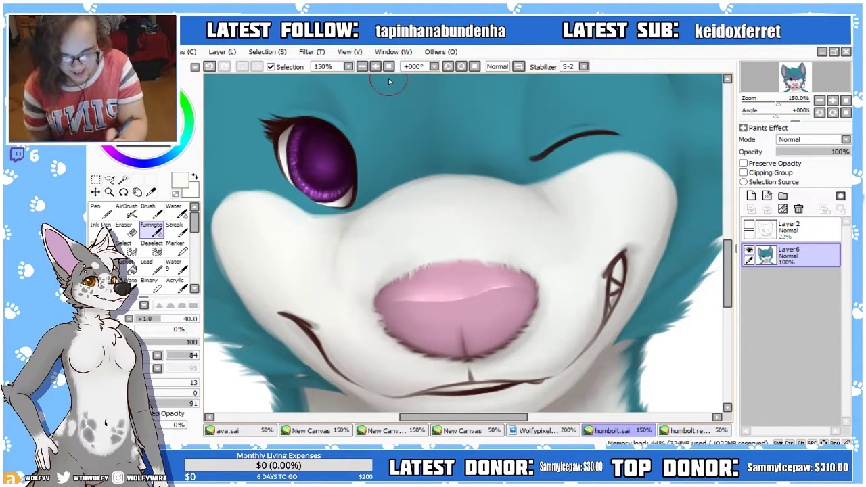
# Set the brush size to 35, brush soft light fur along the muzzle bridge's upper edge and turn the canvas to -22°
pyautogui.moveTo(507, 417); pyautogui.dragTo(521, 434)
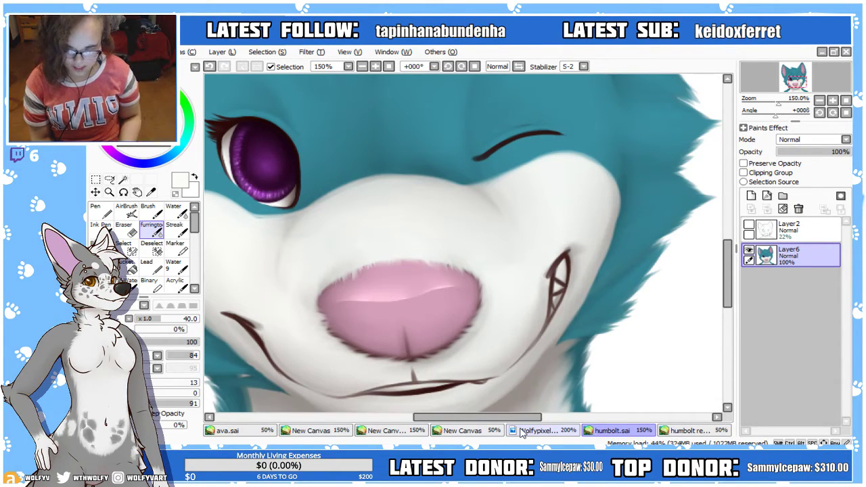
pyautogui.moveTo(527, 417); pyautogui.dragTo(538, 424)
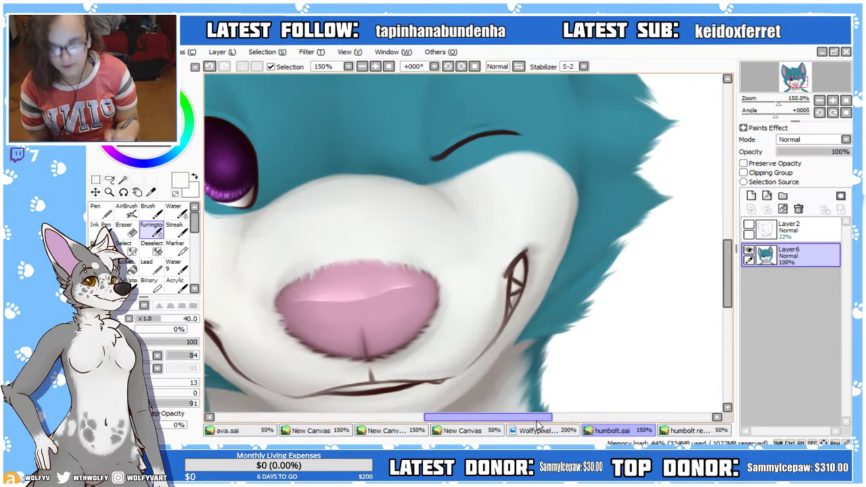
pyautogui.click(153, 319)
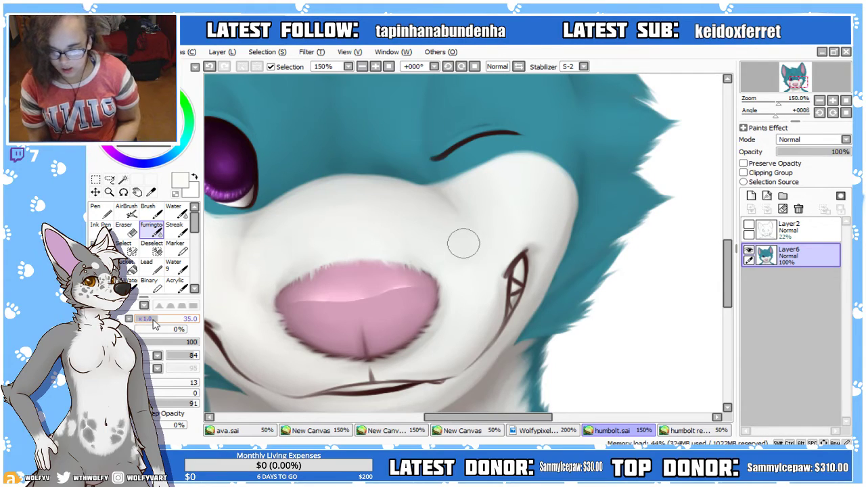
pyautogui.moveTo(538, 417)
pyautogui.mouseDown()
pyautogui.moveTo(524, 421)
pyautogui.moveTo(534, 426)
pyautogui.mouseUp()
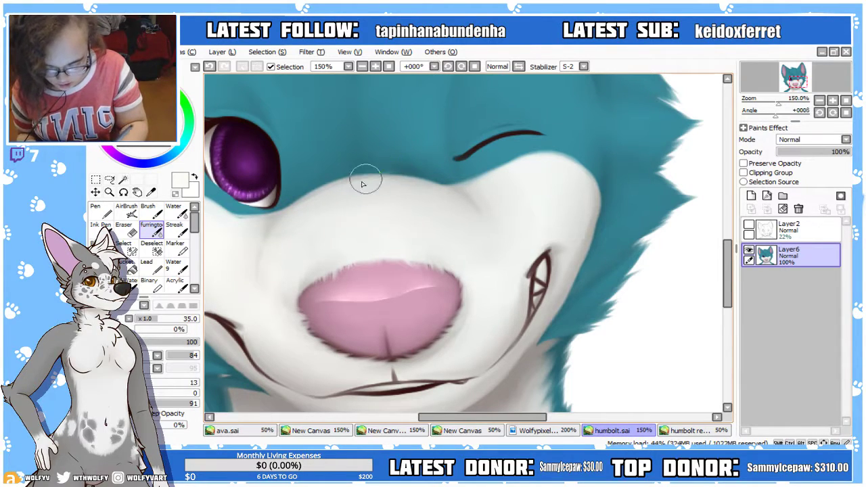
pyautogui.click(447, 67)
pyautogui.click(447, 67)
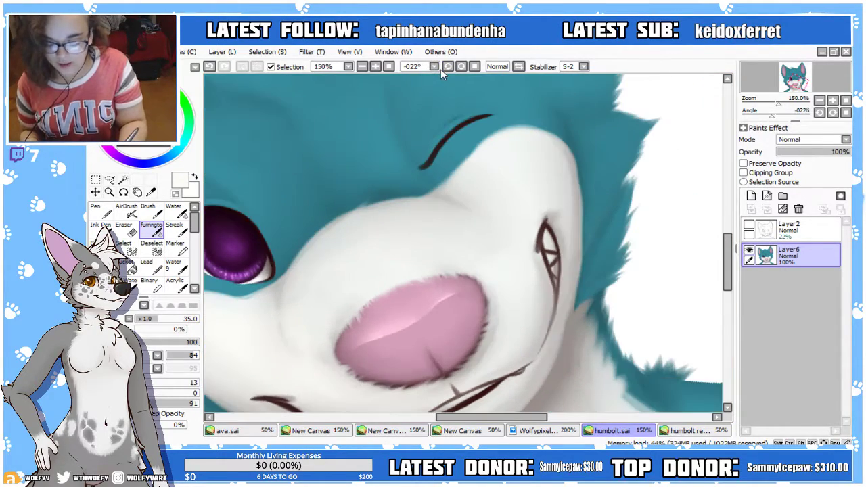
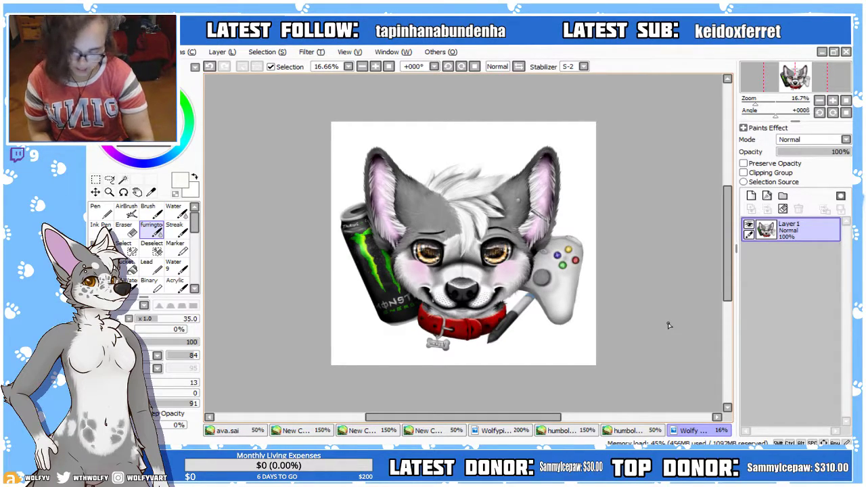
# Examine the fur, eyes, muzzle and ears of the grey canine headshot at 25% and 50% zoom, and close that image
pyautogui.click(377, 67)
pyautogui.click(376, 67)
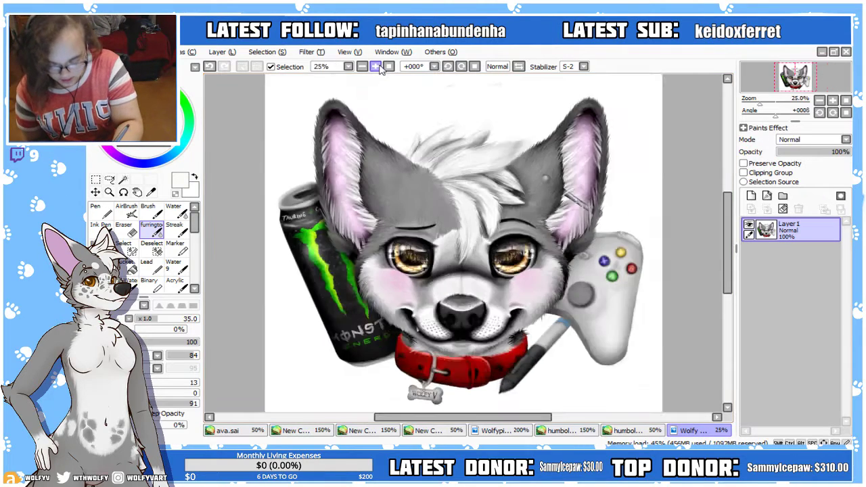
pyautogui.click(376, 66)
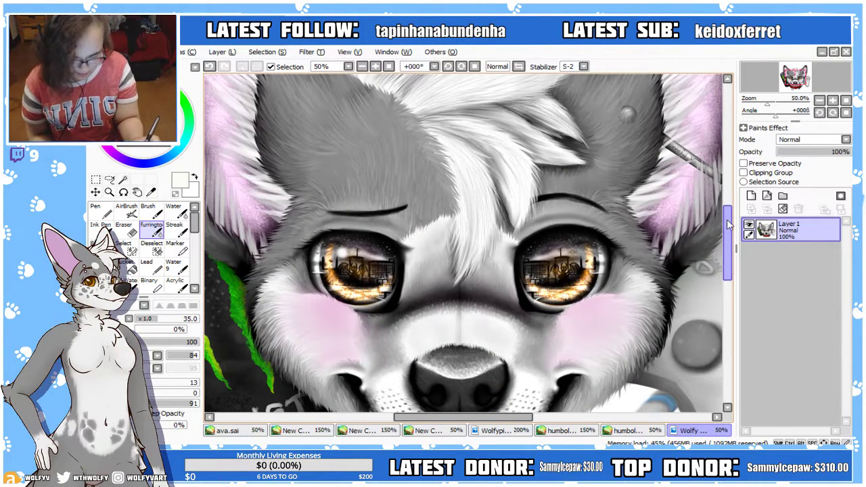
pyautogui.moveTo(727, 226); pyautogui.dragTo(725, 256)
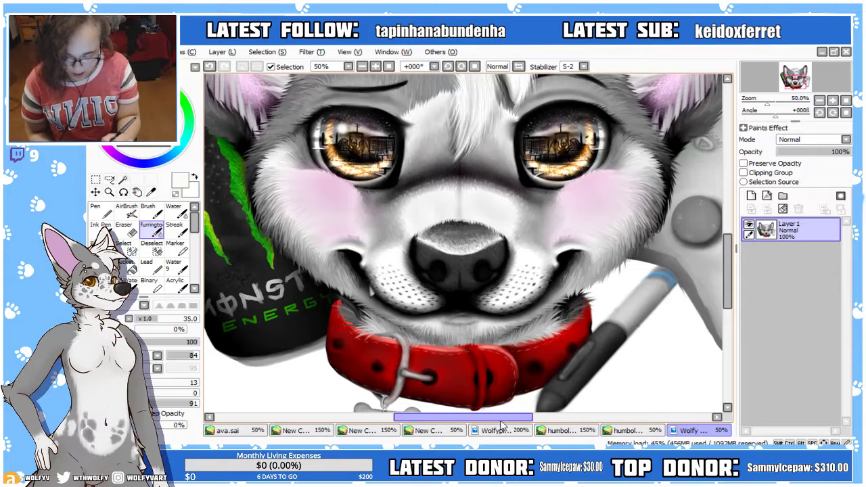
pyautogui.moveTo(471, 417); pyautogui.dragTo(461, 418)
pyautogui.moveTo(730, 281); pyautogui.dragTo(738, 244)
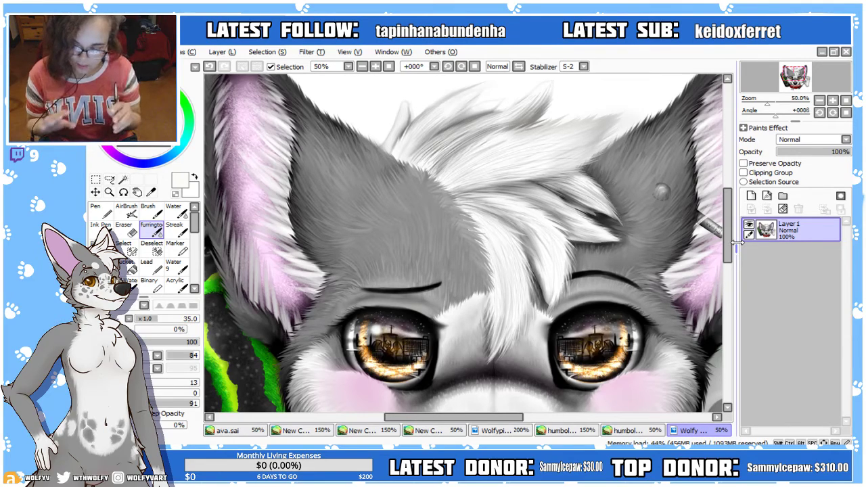
pyautogui.click(845, 54)
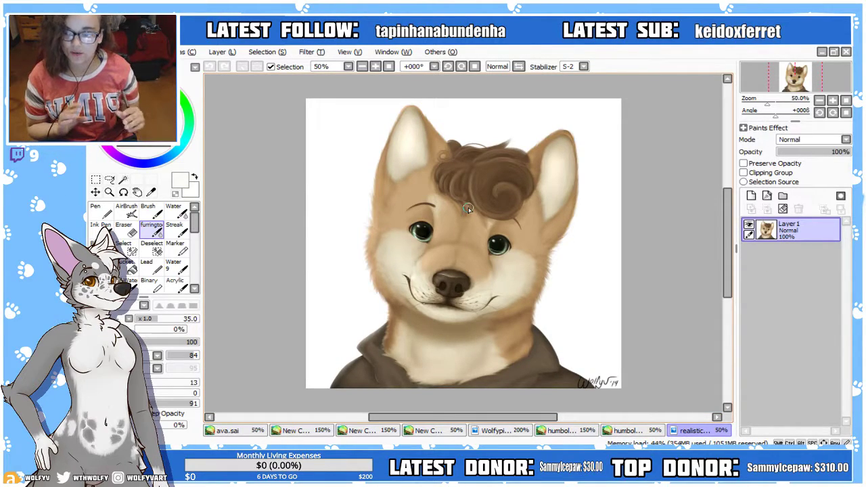
# Examine the realistic tan dog portrait's face, muzzle and fur edges at 75% zoom, and close that image
pyautogui.click(377, 68)
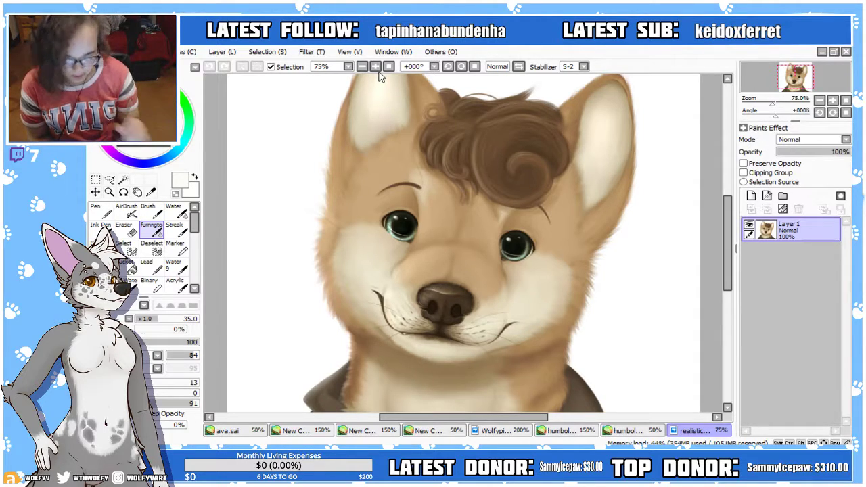
pyautogui.moveTo(728, 265)
pyautogui.mouseDown()
pyautogui.moveTo(728, 304)
pyautogui.moveTo(728, 271)
pyautogui.mouseUp()
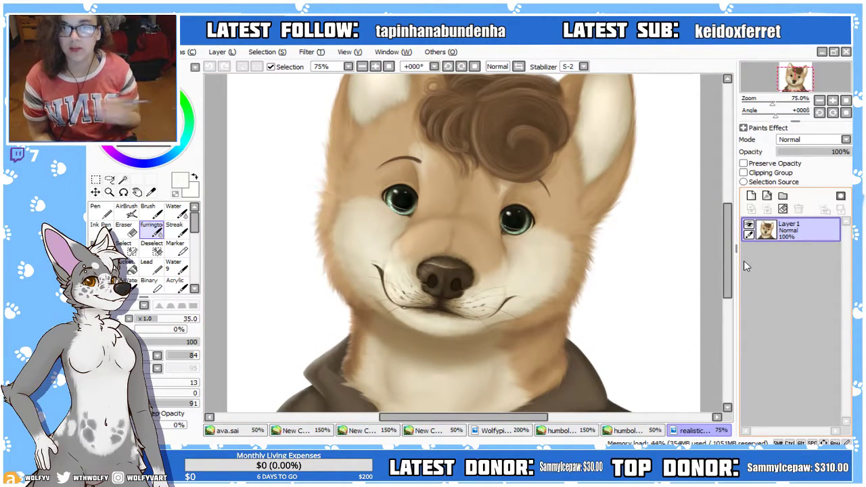
pyautogui.moveTo(735, 291)
pyautogui.mouseDown()
pyautogui.moveTo(734, 271)
pyautogui.moveTo(733, 279)
pyautogui.mouseUp()
pyautogui.click(588, 433)
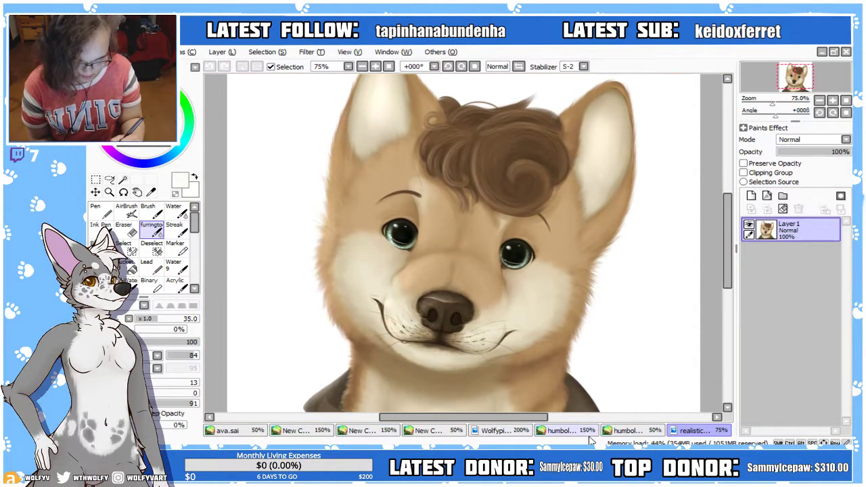
pyautogui.click(704, 430)
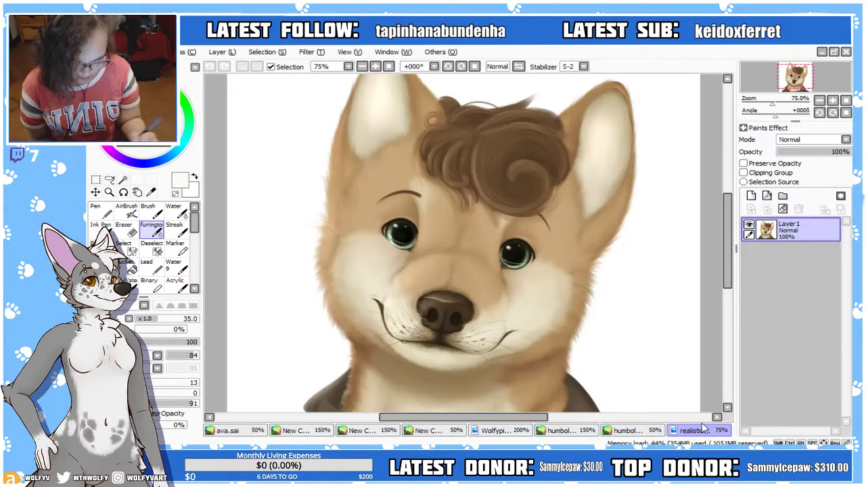
pyautogui.click(845, 53)
# Sample the grey chin shading and brush fur along the jaw beside the toothy smile at size 16, density 94 and canvas angle -11°
pyautogui.moveTo(727, 260); pyautogui.dragTo(721, 283)
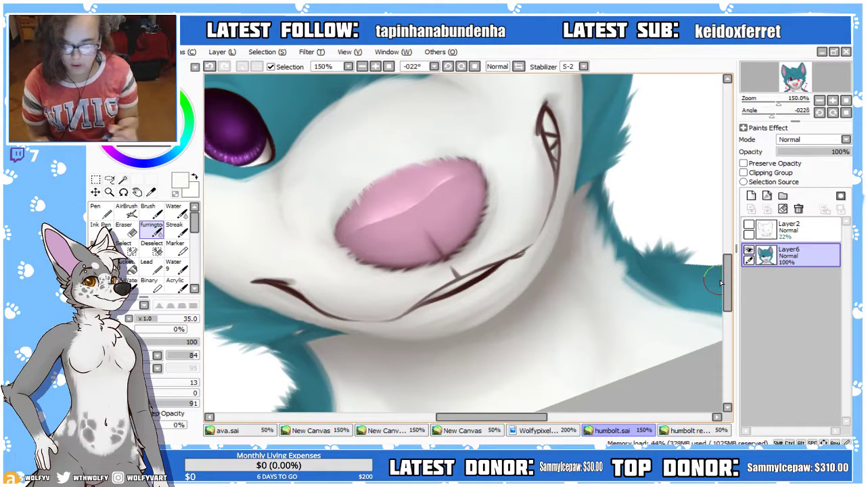
pyautogui.click(539, 432)
pyautogui.click(590, 431)
pyautogui.moveTo(535, 419); pyautogui.dragTo(544, 421)
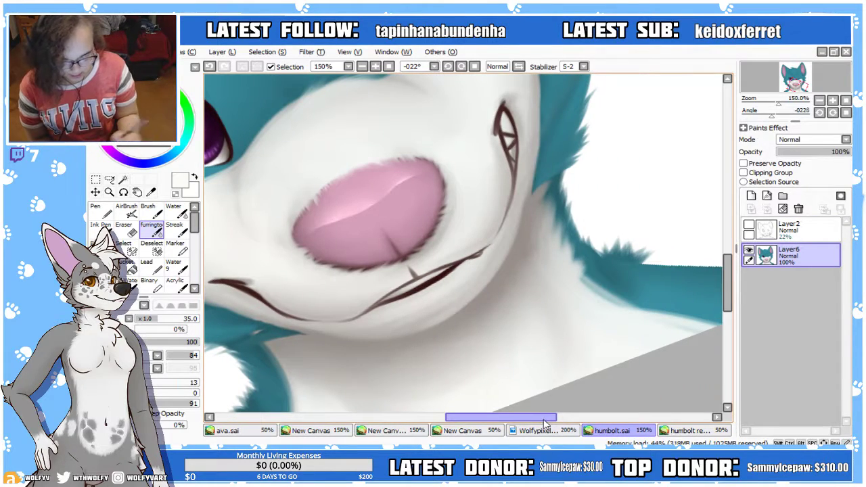
pyautogui.click(462, 67)
pyautogui.click(150, 322)
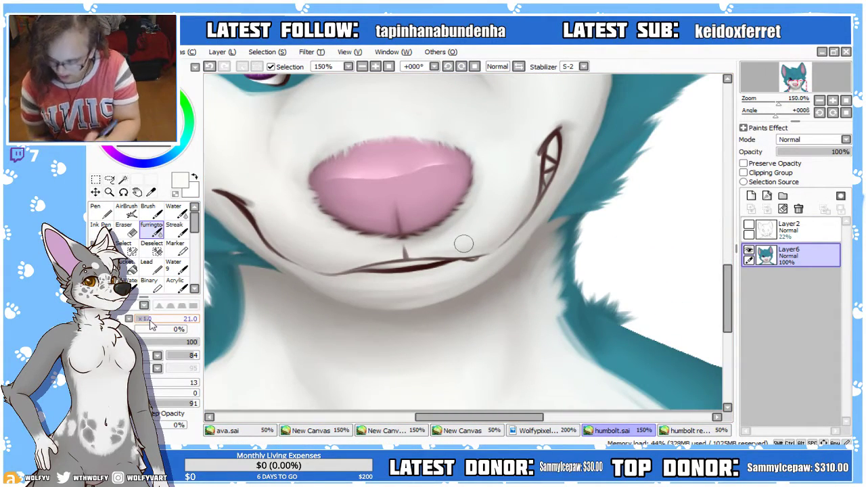
pyautogui.keyDown('alt'); pyautogui.click(471, 288); pyautogui.keyUp('alt')
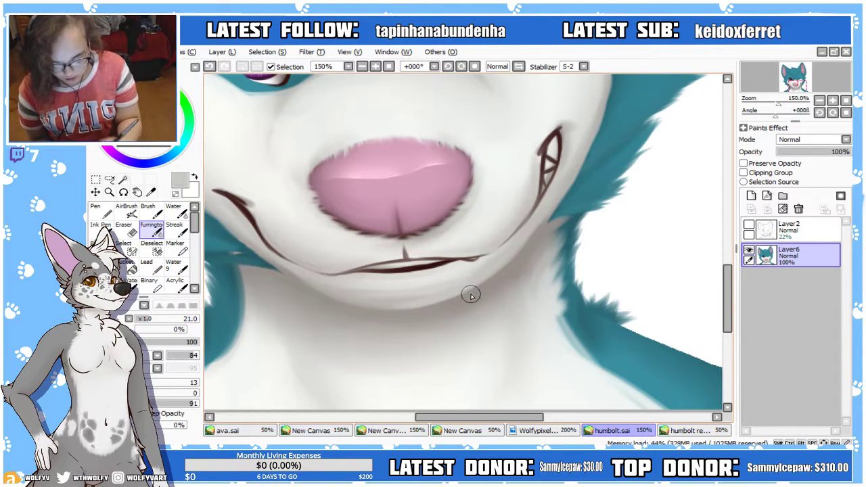
pyautogui.click(142, 322)
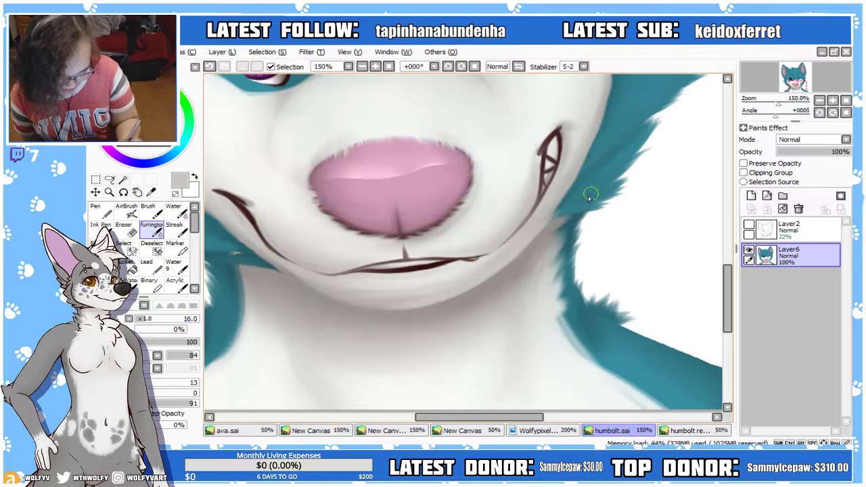
pyautogui.scroll(3, 739, 273)
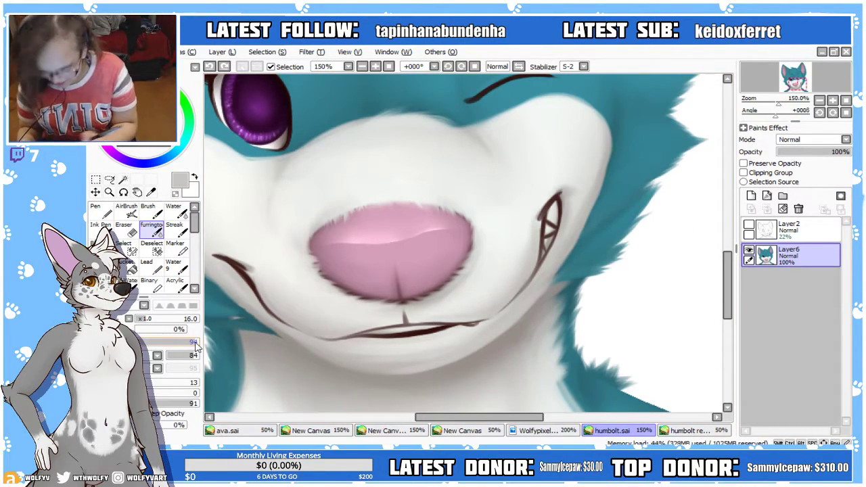
pyautogui.click(448, 67)
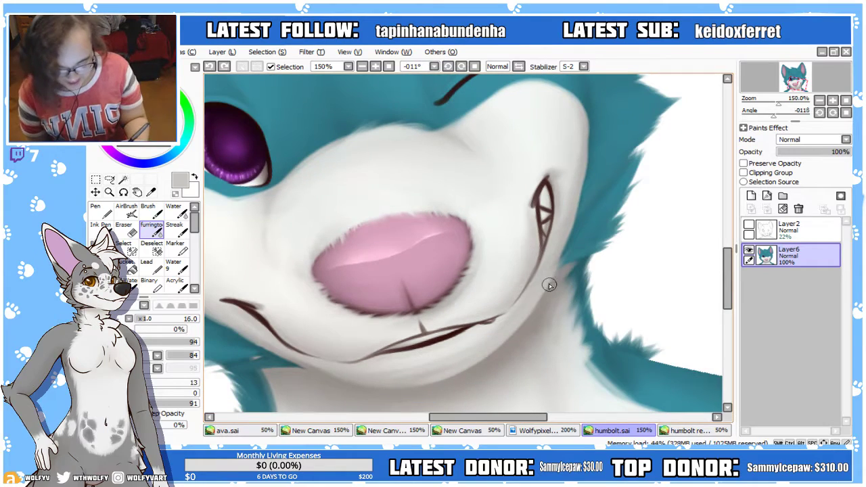
pyautogui.moveTo(543, 291); pyautogui.dragTo(552, 291)
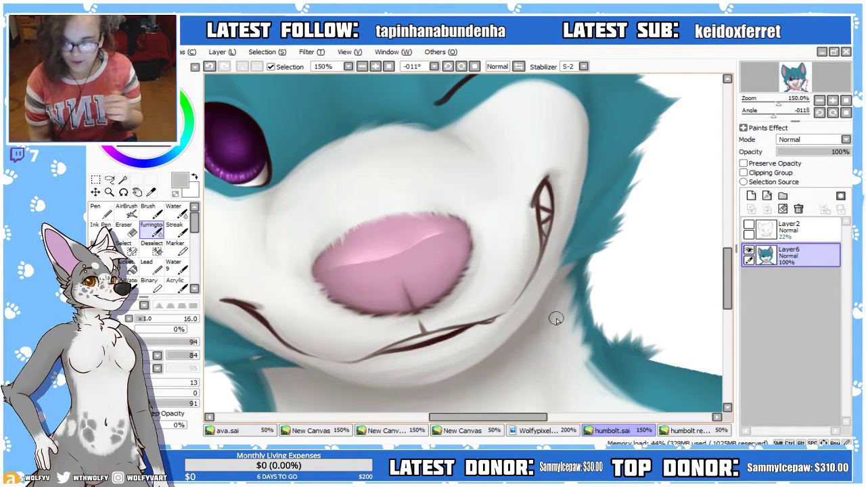
# Set the brush size to 23 and paint light grey fur strokes over the white cheek's edge below the winking eye
pyautogui.moveTo(147, 320); pyautogui.dragTo(150, 319)
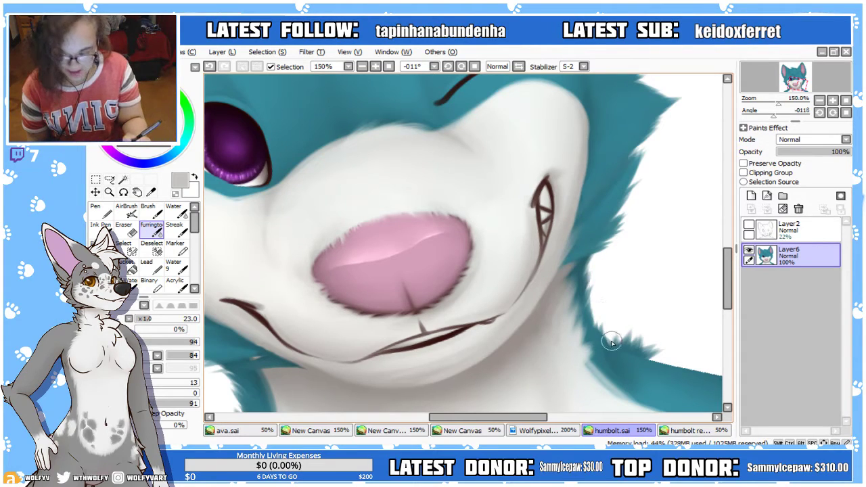
pyautogui.scroll(2, 740, 262)
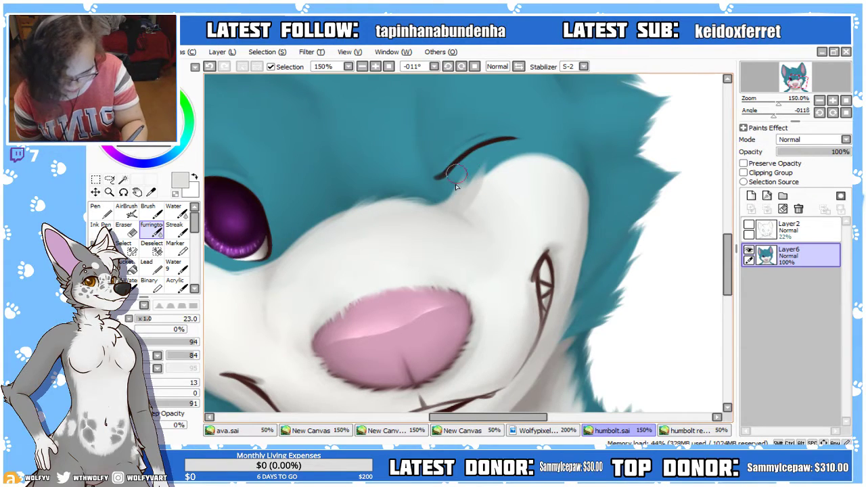
pyautogui.moveTo(473, 200); pyautogui.dragTo(488, 175)
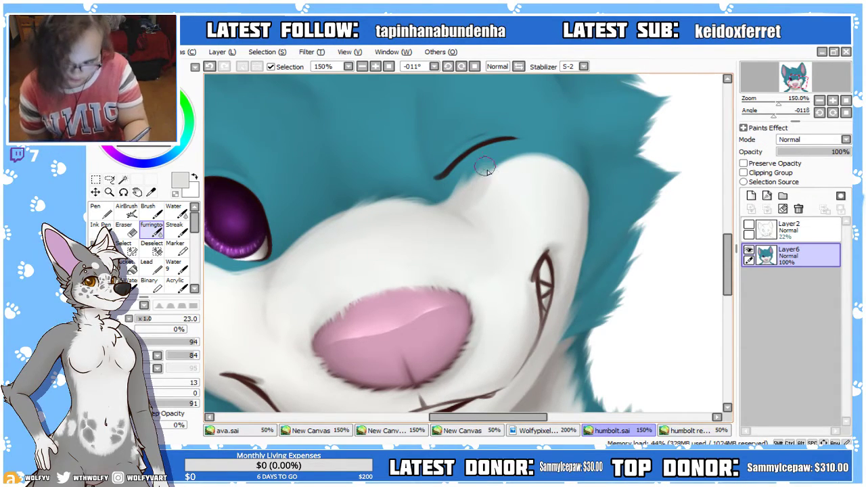
pyautogui.rightClick(501, 201)
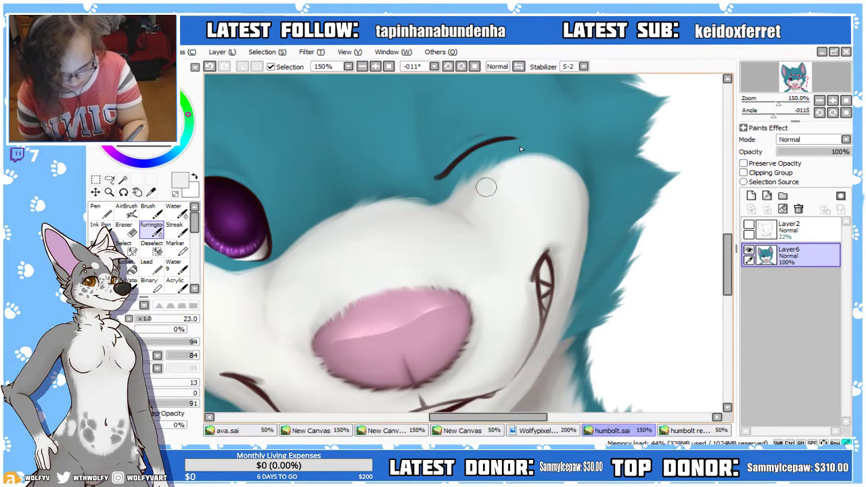
# Examine the winking-side cheek in the mirrored view, and return to the normal view at 200% zoom and -45°
pyautogui.press('h')
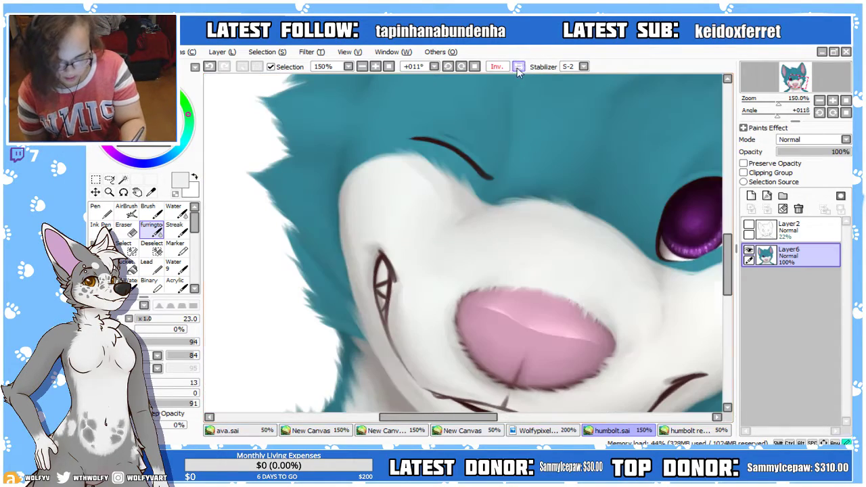
pyautogui.moveTo(494, 420); pyautogui.dragTo(483, 419)
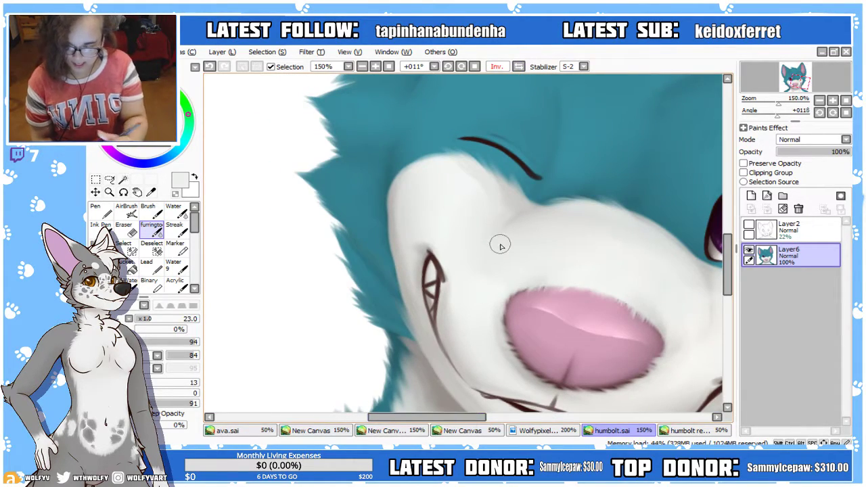
pyautogui.click(462, 66)
pyautogui.click(461, 67)
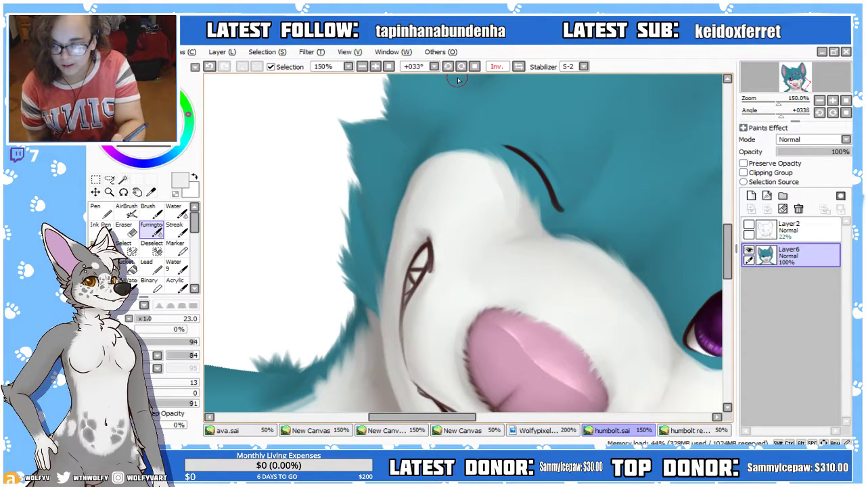
pyautogui.click(461, 66)
pyautogui.click(375, 66)
pyautogui.click(502, 67)
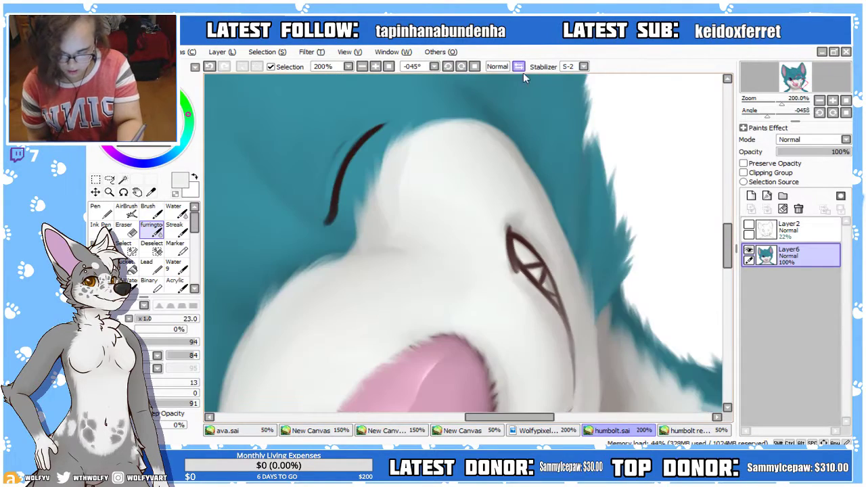
# Sample the cheek's white and paint fur strokes over the rim nearest the winking eye at size 31 and canvas angle -67°
pyautogui.moveTo(548, 414); pyautogui.dragTo(563, 336)
pyautogui.press('[')
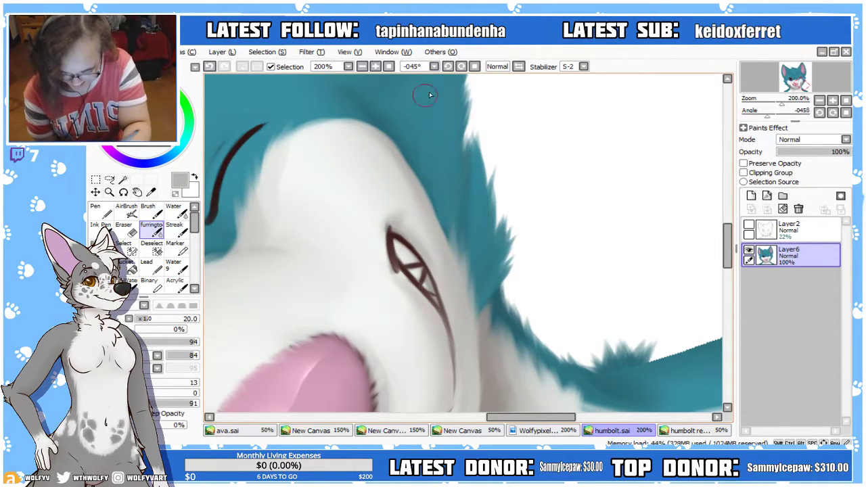
pyautogui.click(448, 66)
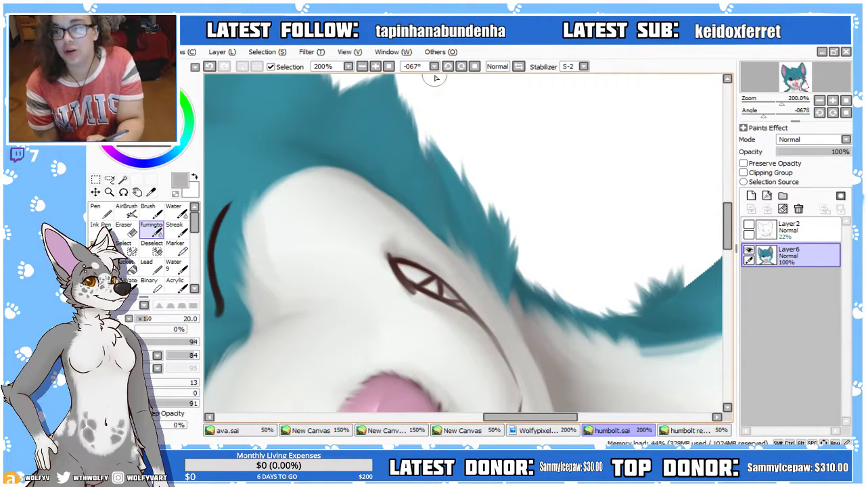
pyautogui.rightClick(265, 232)
pyautogui.moveTo(268, 245)
pyautogui.mouseDown()
pyautogui.moveTo(263, 174)
pyautogui.moveTo(259, 245)
pyautogui.moveTo(268, 249)
pyautogui.moveTo(269, 232)
pyautogui.moveTo(257, 168)
pyautogui.moveTo(254, 193)
pyautogui.moveTo(300, 220)
pyautogui.moveTo(271, 228)
pyautogui.mouseUp()
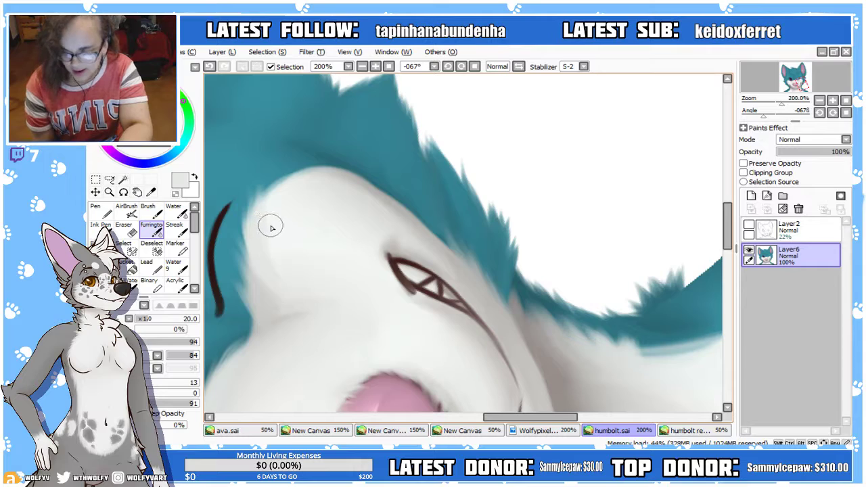
pyautogui.moveTo(163, 328); pyautogui.dragTo(171, 319)
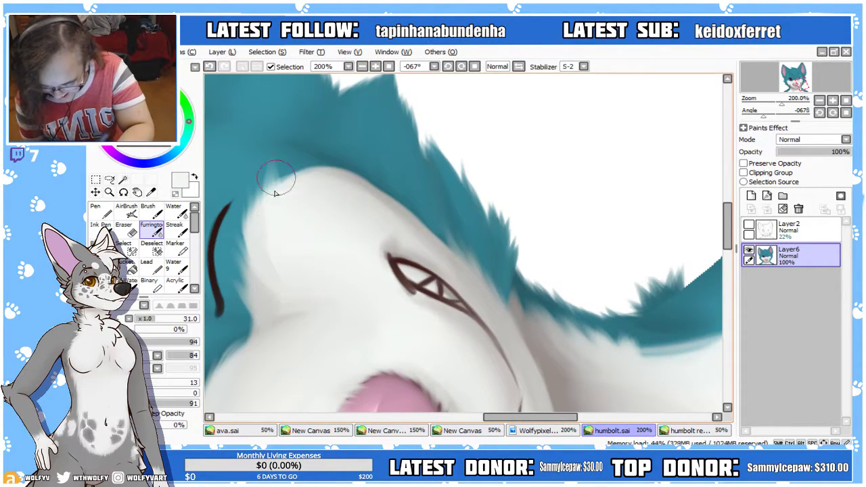
pyautogui.moveTo(275, 193)
pyautogui.mouseDown()
pyautogui.moveTo(264, 232)
pyautogui.moveTo(271, 251)
pyautogui.moveTo(268, 186)
pyautogui.moveTo(256, 241)
pyautogui.moveTo(272, 237)
pyautogui.moveTo(297, 159)
pyautogui.mouseUp()
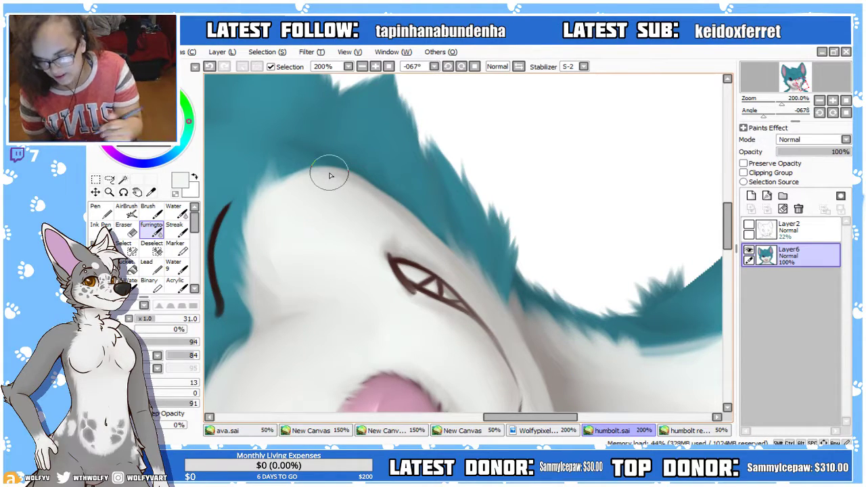
# Sample the grey cheek shading and brush size 22 fur along the cheek's outer edge by the toothy smile in the mirrored view
pyautogui.click(518, 67)
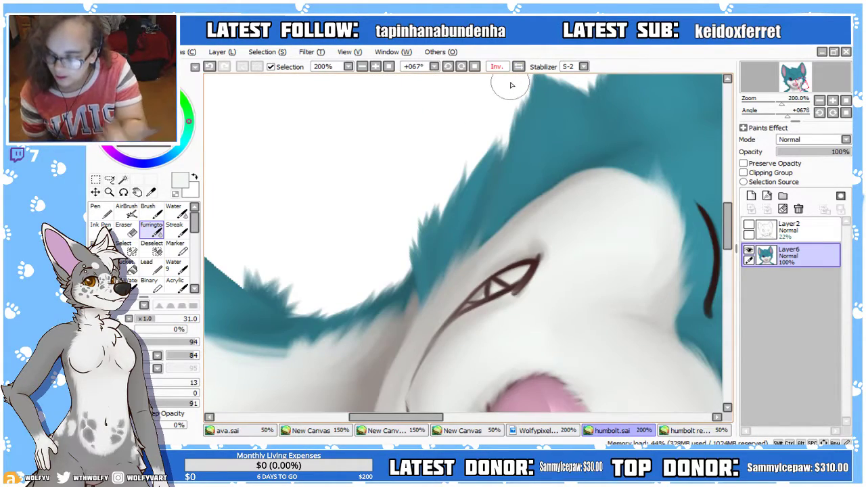
pyautogui.keyDown('alt'); pyautogui.click(467, 251); pyautogui.keyUp('alt')
pyautogui.moveTo(467, 251); pyautogui.dragTo(452, 234)
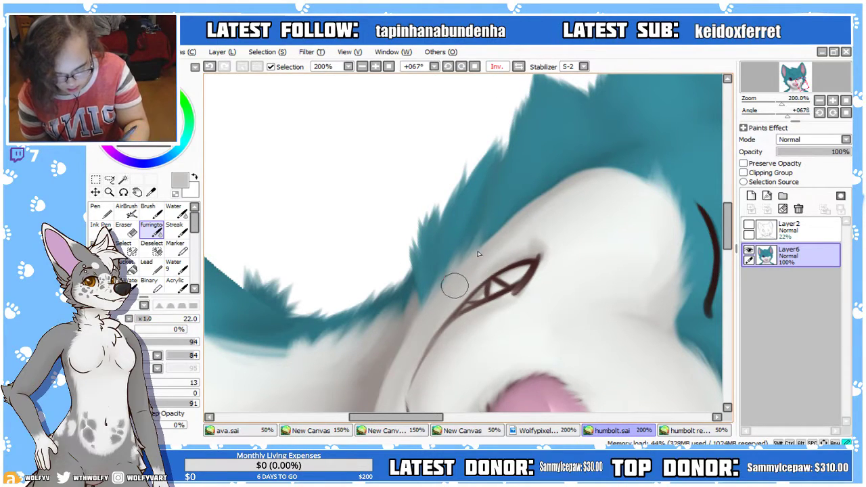
pyautogui.moveTo(473, 262); pyautogui.dragTo(497, 213)
pyautogui.moveTo(493, 243)
pyautogui.mouseDown()
pyautogui.moveTo(519, 190)
pyautogui.moveTo(537, 180)
pyautogui.mouseUp()
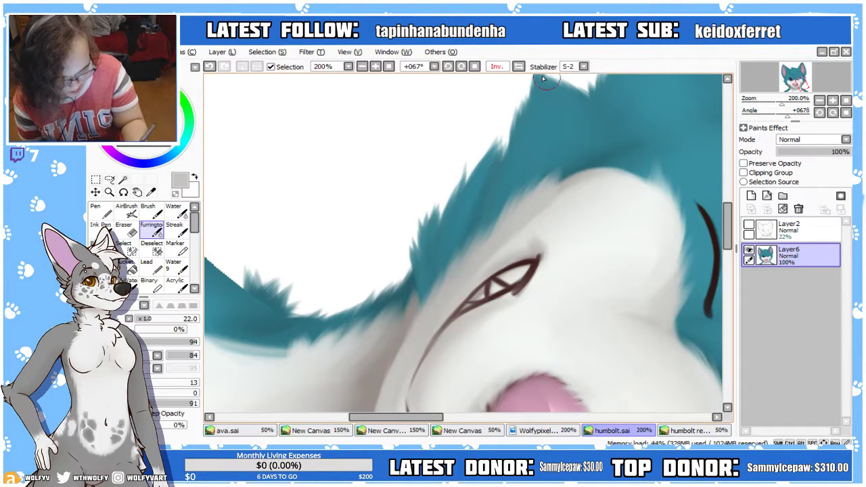
pyautogui.press('h')
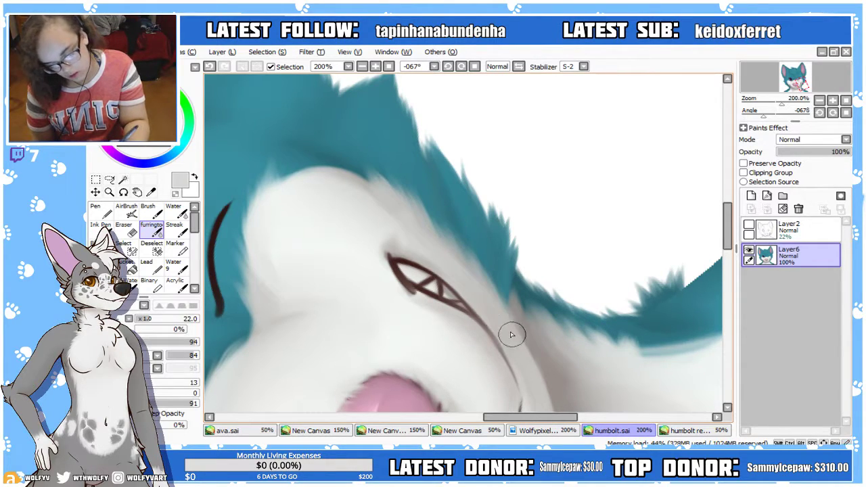
# Brush fur strokes over the white cheek's smooth upper edge at sizes 34 and 24, at 200% zoom and canvas angle -67°
pyautogui.click(388, 66)
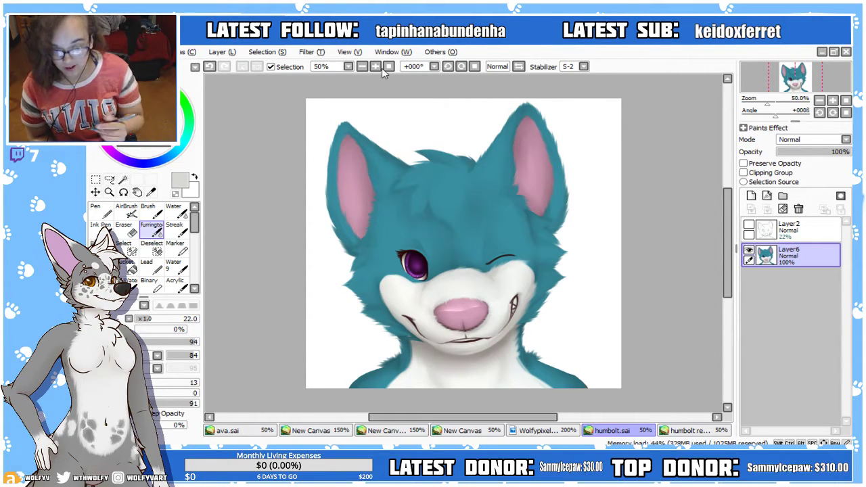
pyautogui.click(375, 66)
pyautogui.moveTo(725, 266); pyautogui.dragTo(725, 301)
pyautogui.moveTo(523, 416); pyautogui.dragTo(577, 399)
pyautogui.click(447, 66)
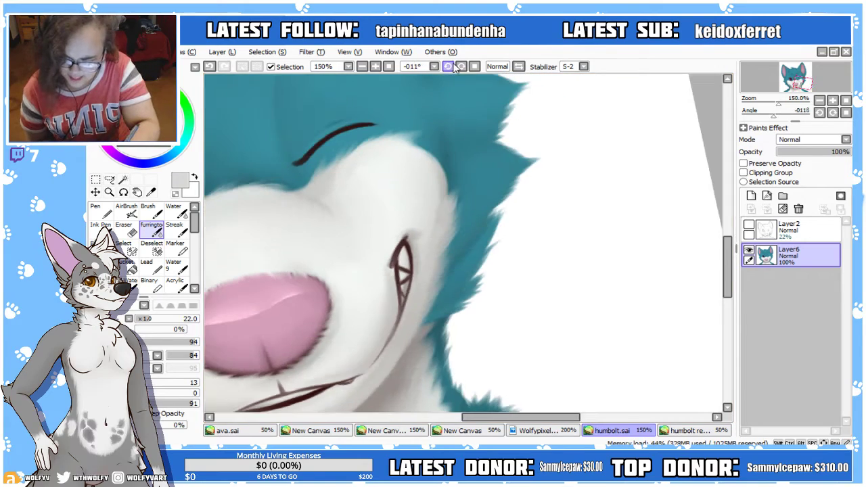
pyautogui.click(447, 66)
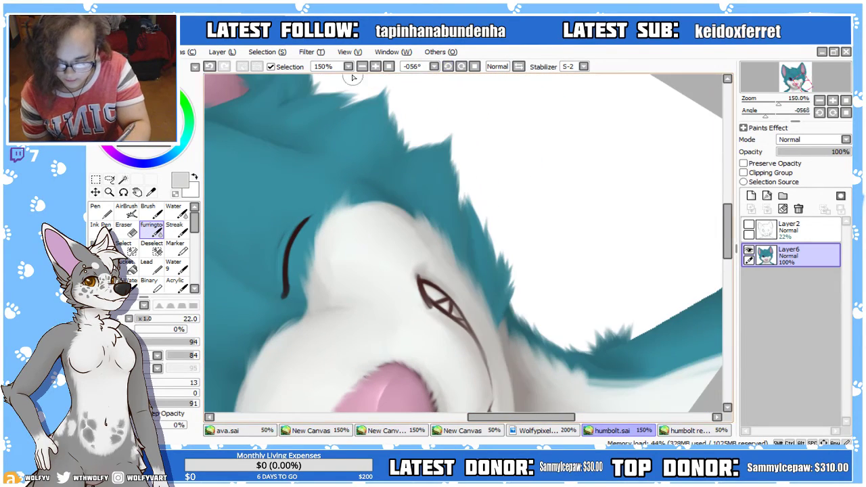
pyautogui.click(375, 67)
pyautogui.click(448, 67)
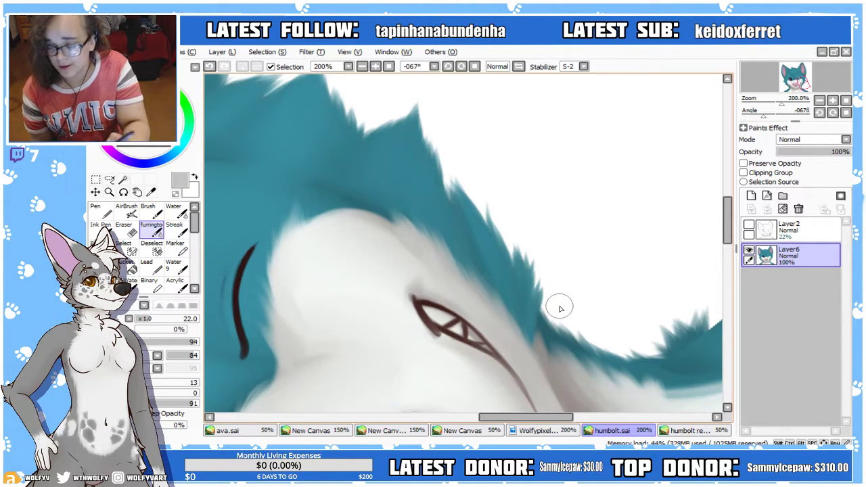
pyautogui.click(173, 323)
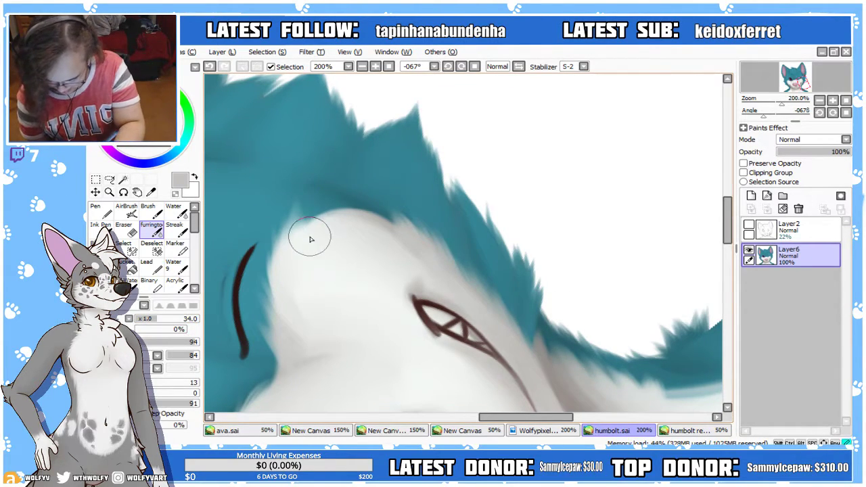
pyautogui.moveTo(318, 201)
pyautogui.mouseDown()
pyautogui.moveTo(322, 234)
pyautogui.moveTo(339, 238)
pyautogui.moveTo(348, 187)
pyautogui.moveTo(339, 182)
pyautogui.moveTo(374, 245)
pyautogui.moveTo(386, 238)
pyautogui.moveTo(373, 173)
pyautogui.mouseUp()
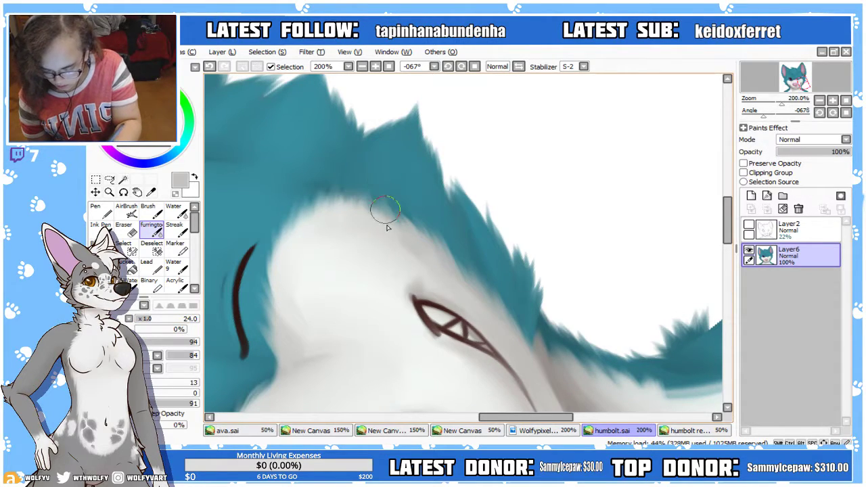
pyautogui.rightClick(365, 317)
pyautogui.moveTo(313, 315)
pyautogui.mouseDown()
pyautogui.moveTo(315, 341)
pyautogui.moveTo(298, 361)
pyautogui.moveTo(271, 334)
pyautogui.moveTo(263, 299)
pyautogui.moveTo(285, 304)
pyautogui.moveTo(295, 364)
pyautogui.moveTo(272, 299)
pyautogui.moveTo(298, 328)
pyautogui.moveTo(286, 289)
pyautogui.mouseUp()
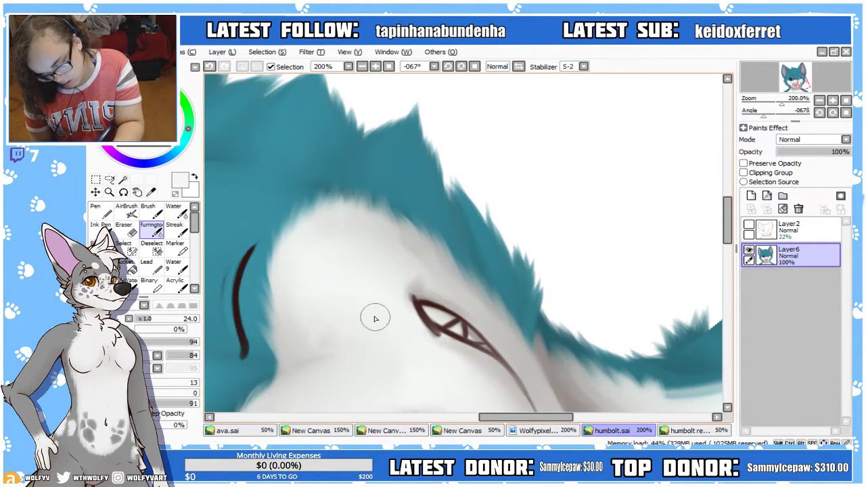
# Add a new layer and place it beneath the fox painting layer
pyautogui.click(388, 66)
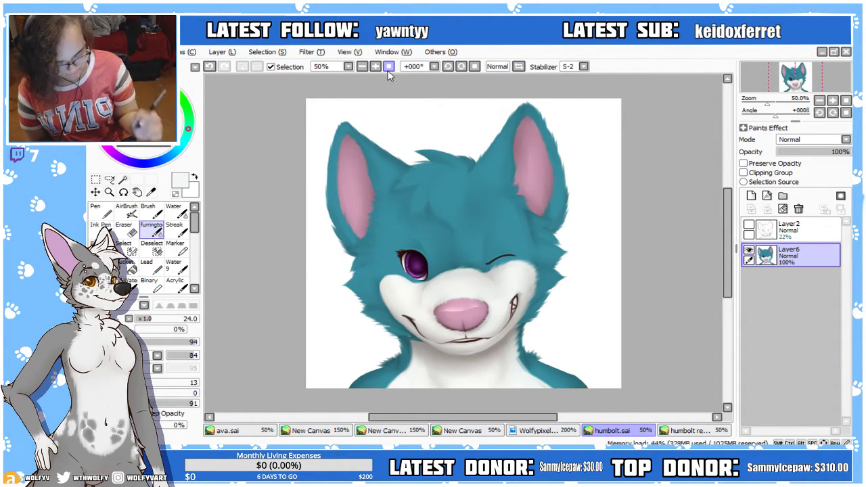
pyautogui.click(751, 195)
pyautogui.moveTo(788, 252); pyautogui.dragTo(771, 301)
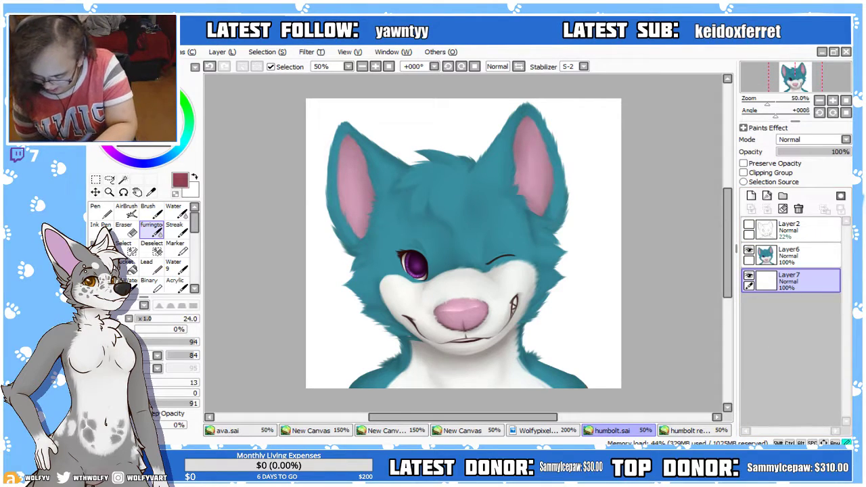
# Paint dark maroon background texture beside both shoulders with the Speckle brush at size 260
pyautogui.moveTo(195, 220); pyautogui.dragTo(196, 255)
pyautogui.click(178, 270)
pyautogui.moveTo(178, 319); pyautogui.dragTo(199, 328)
pyautogui.moveTo(292, 295)
pyautogui.mouseDown()
pyautogui.moveTo(309, 286)
pyautogui.moveTo(300, 380)
pyautogui.moveTo(302, 365)
pyautogui.mouseUp()
pyautogui.moveTo(196, 319); pyautogui.dragTo(182, 318)
pyautogui.moveTo(316, 321)
pyautogui.mouseDown()
pyautogui.moveTo(300, 348)
pyautogui.moveTo(276, 362)
pyautogui.moveTo(372, 370)
pyautogui.moveTo(308, 376)
pyautogui.moveTo(351, 379)
pyautogui.mouseUp()
pyautogui.moveTo(555, 358)
pyautogui.mouseDown()
pyautogui.moveTo(589, 351)
pyautogui.moveTo(609, 321)
pyautogui.moveTo(646, 330)
pyautogui.moveTo(595, 284)
pyautogui.moveTo(613, 270)
pyautogui.moveTo(595, 379)
pyautogui.moveTo(634, 387)
pyautogui.mouseUp()
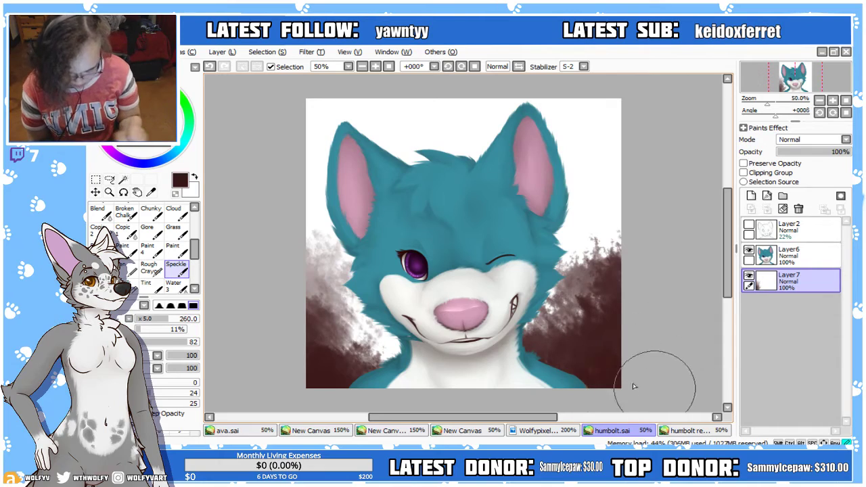
# Paint dark maroon background texture above the head, and reddish brown around the ear on the open-eye side
pyautogui.hotkey('ctrl', 'Tab')
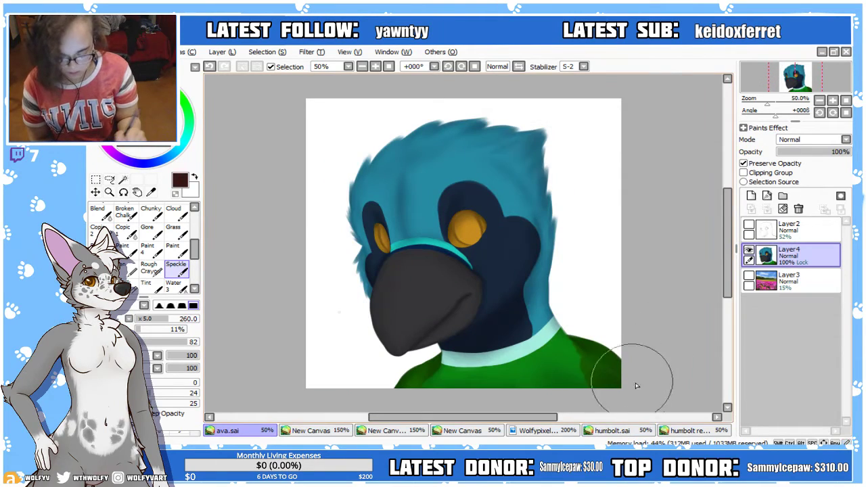
pyautogui.click(633, 431)
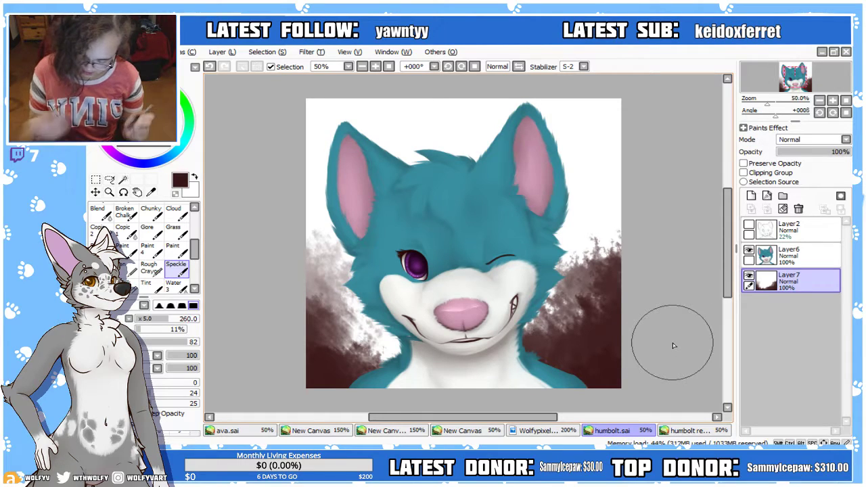
pyautogui.moveTo(375, 131)
pyautogui.mouseDown()
pyautogui.moveTo(338, 102)
pyautogui.moveTo(414, 103)
pyautogui.moveTo(386, 77)
pyautogui.moveTo(484, 109)
pyautogui.mouseUp()
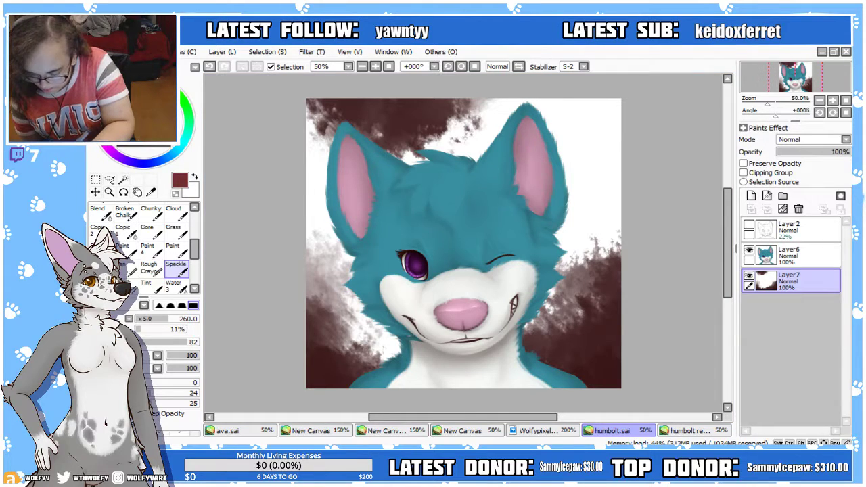
pyautogui.moveTo(339, 159)
pyautogui.mouseDown()
pyautogui.moveTo(331, 130)
pyautogui.moveTo(302, 148)
pyautogui.moveTo(299, 137)
pyautogui.moveTo(347, 129)
pyautogui.moveTo(331, 103)
pyautogui.mouseUp()
pyautogui.moveTo(301, 172); pyautogui.dragTo(315, 203)
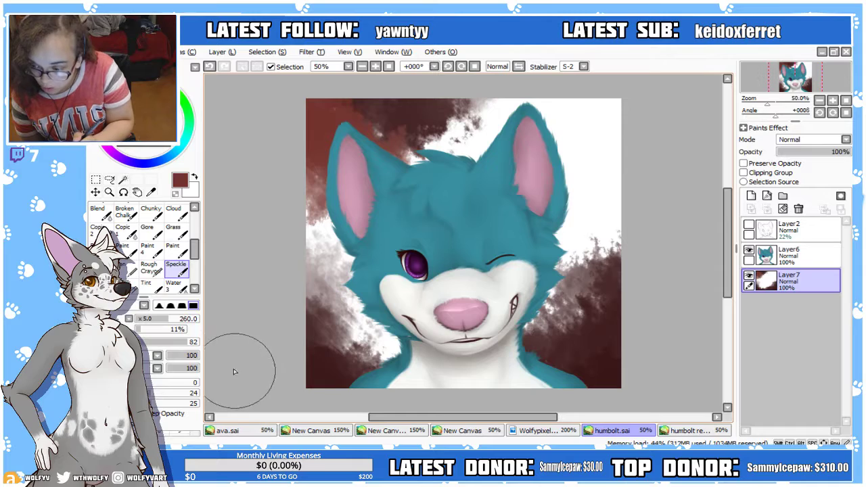
# Set the Speckle brush to size 195 and density 91, paint reddish brown around the whole head, and hide the fox layer
pyautogui.click(193, 343)
pyautogui.click(159, 319)
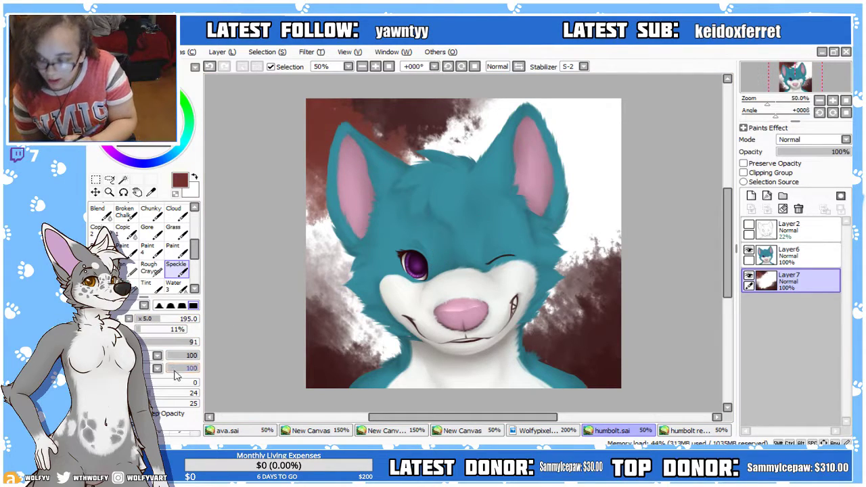
pyautogui.moveTo(318, 153)
pyautogui.mouseDown()
pyautogui.moveTo(332, 115)
pyautogui.moveTo(358, 169)
pyautogui.moveTo(385, 161)
pyautogui.moveTo(379, 141)
pyautogui.moveTo(433, 156)
pyautogui.moveTo(443, 142)
pyautogui.moveTo(479, 139)
pyautogui.moveTo(500, 114)
pyautogui.mouseUp()
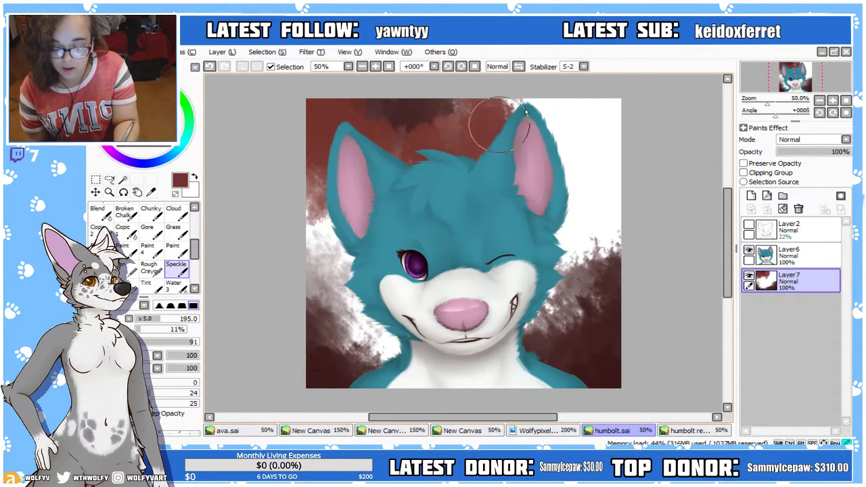
pyautogui.moveTo(474, 119)
pyautogui.mouseDown()
pyautogui.moveTo(551, 76)
pyautogui.moveTo(509, 108)
pyautogui.moveTo(564, 132)
pyautogui.moveTo(575, 169)
pyautogui.moveTo(572, 230)
pyautogui.mouseUp()
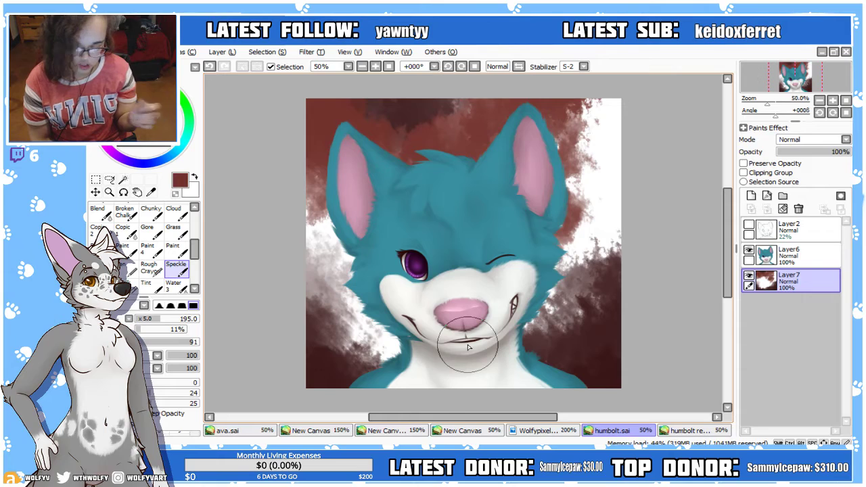
pyautogui.moveTo(343, 233)
pyautogui.mouseDown()
pyautogui.moveTo(325, 344)
pyautogui.moveTo(335, 342)
pyautogui.mouseUp()
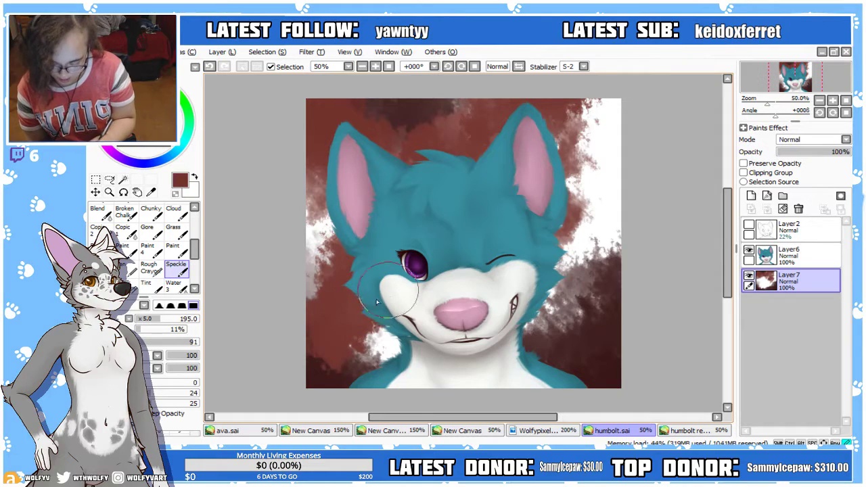
pyautogui.moveTo(549, 237)
pyautogui.mouseDown()
pyautogui.moveTo(582, 264)
pyautogui.moveTo(554, 311)
pyautogui.mouseUp()
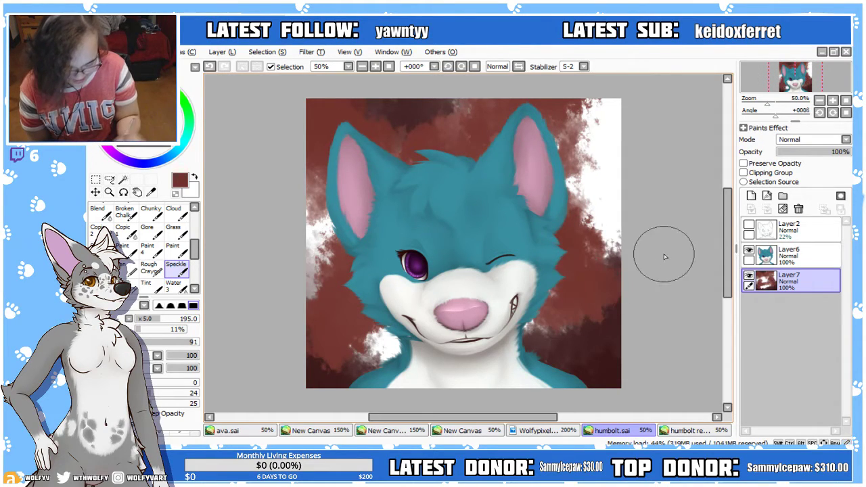
pyautogui.click(748, 250)
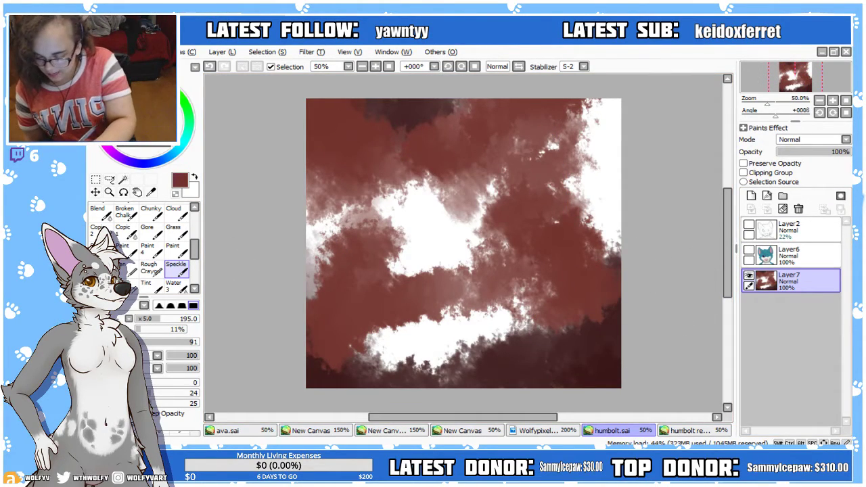
pyautogui.moveTo(300, 213)
pyautogui.mouseDown()
pyautogui.moveTo(290, 184)
pyautogui.moveTo(329, 199)
pyautogui.moveTo(333, 218)
pyautogui.mouseUp()
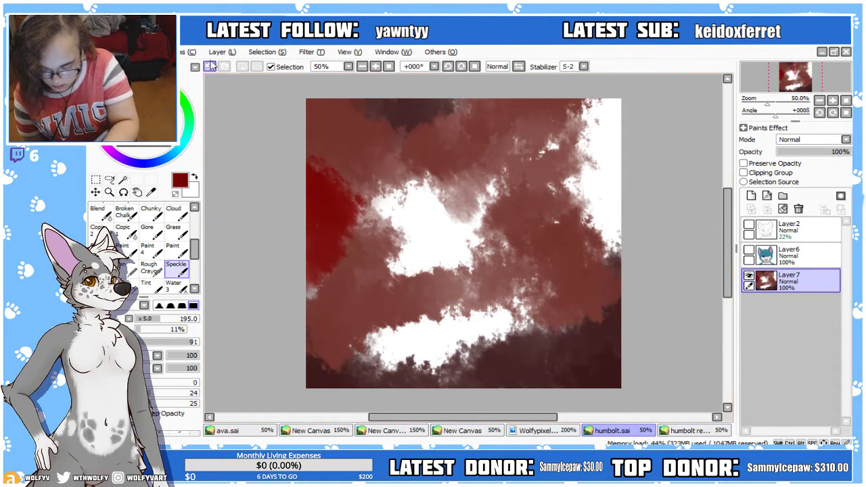
pyautogui.hotkey('ctrl', 'z')
pyautogui.moveTo(324, 203)
pyautogui.mouseDown()
pyautogui.moveTo(296, 178)
pyautogui.moveTo(323, 181)
pyautogui.moveTo(325, 214)
pyautogui.moveTo(301, 211)
pyautogui.moveTo(317, 249)
pyautogui.moveTo(307, 285)
pyautogui.moveTo(307, 253)
pyautogui.moveTo(352, 217)
pyautogui.mouseUp()
pyautogui.hotkey('ctrl', 'z')
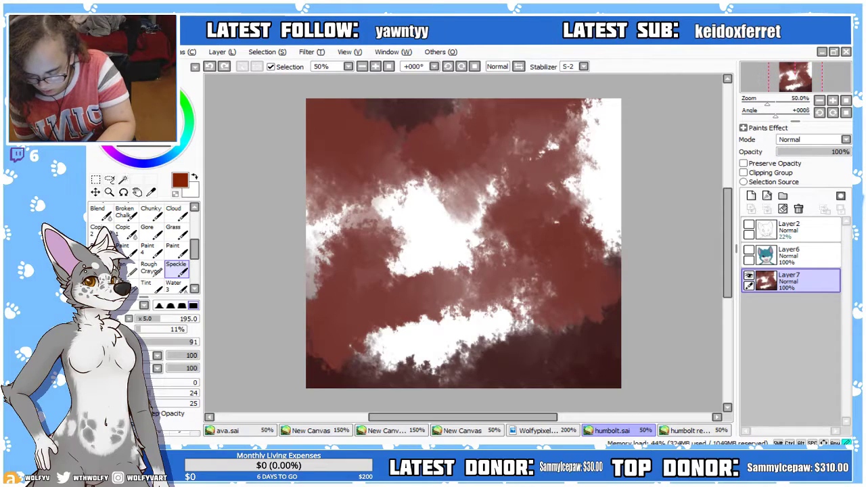
# Cover the background's white gaps with rust orange, and brush sampled dusty red in diagonal bands across it
pyautogui.moveTo(334, 230)
pyautogui.mouseDown()
pyautogui.moveTo(318, 176)
pyautogui.moveTo(358, 216)
pyautogui.moveTo(334, 251)
pyautogui.mouseUp()
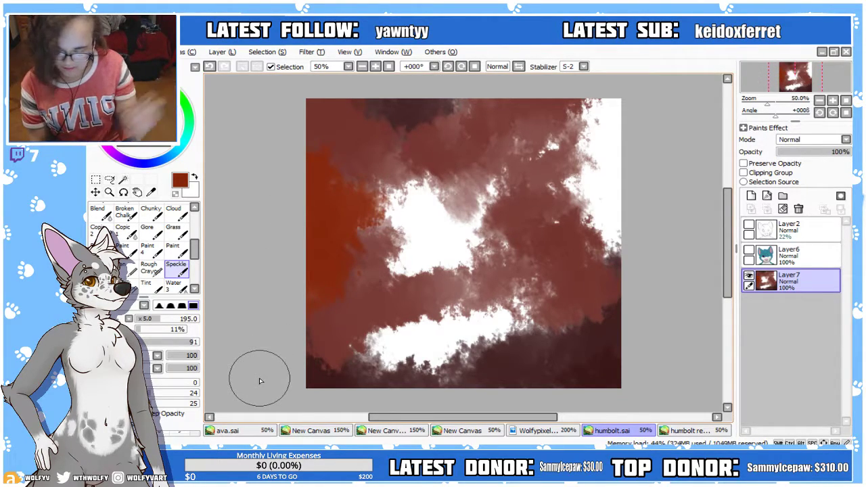
pyautogui.moveTo(397, 165)
pyautogui.mouseDown()
pyautogui.moveTo(372, 184)
pyautogui.moveTo(385, 219)
pyautogui.moveTo(379, 215)
pyautogui.moveTo(394, 205)
pyautogui.moveTo(429, 213)
pyautogui.moveTo(416, 169)
pyautogui.moveTo(458, 220)
pyautogui.moveTo(448, 219)
pyautogui.moveTo(432, 251)
pyautogui.moveTo(438, 228)
pyautogui.moveTo(471, 197)
pyautogui.moveTo(478, 210)
pyautogui.moveTo(468, 196)
pyautogui.moveTo(500, 163)
pyautogui.moveTo(529, 186)
pyautogui.moveTo(549, 141)
pyautogui.moveTo(595, 165)
pyautogui.moveTo(611, 100)
pyautogui.moveTo(655, 201)
pyautogui.moveTo(631, 98)
pyautogui.moveTo(653, 211)
pyautogui.moveTo(652, 141)
pyautogui.moveTo(641, 193)
pyautogui.moveTo(629, 175)
pyautogui.moveTo(565, 170)
pyautogui.moveTo(621, 247)
pyautogui.moveTo(572, 208)
pyautogui.moveTo(574, 231)
pyautogui.moveTo(512, 246)
pyautogui.moveTo(514, 329)
pyautogui.moveTo(494, 320)
pyautogui.moveTo(496, 343)
pyautogui.moveTo(522, 247)
pyautogui.moveTo(504, 278)
pyautogui.moveTo(530, 342)
pyautogui.moveTo(506, 287)
pyautogui.moveTo(501, 327)
pyautogui.moveTo(503, 255)
pyautogui.moveTo(500, 323)
pyautogui.moveTo(466, 344)
pyautogui.moveTo(443, 331)
pyautogui.moveTo(414, 349)
pyautogui.moveTo(406, 334)
pyautogui.moveTo(373, 345)
pyautogui.moveTo(437, 342)
pyautogui.moveTo(481, 351)
pyautogui.moveTo(552, 306)
pyautogui.moveTo(516, 295)
pyautogui.moveTo(441, 302)
pyautogui.moveTo(431, 255)
pyautogui.moveTo(406, 250)
pyautogui.moveTo(413, 222)
pyautogui.moveTo(436, 255)
pyautogui.mouseUp()
pyautogui.keyDown('alt'); pyautogui.click(368, 298); pyautogui.keyUp('alt')
pyautogui.moveTo(369, 298)
pyautogui.mouseDown()
pyautogui.moveTo(387, 257)
pyautogui.moveTo(445, 273)
pyautogui.moveTo(461, 226)
pyautogui.moveTo(440, 171)
pyautogui.moveTo(432, 214)
pyautogui.moveTo(467, 192)
pyautogui.moveTo(591, 209)
pyautogui.moveTo(596, 107)
pyautogui.moveTo(667, 84)
pyautogui.mouseUp()
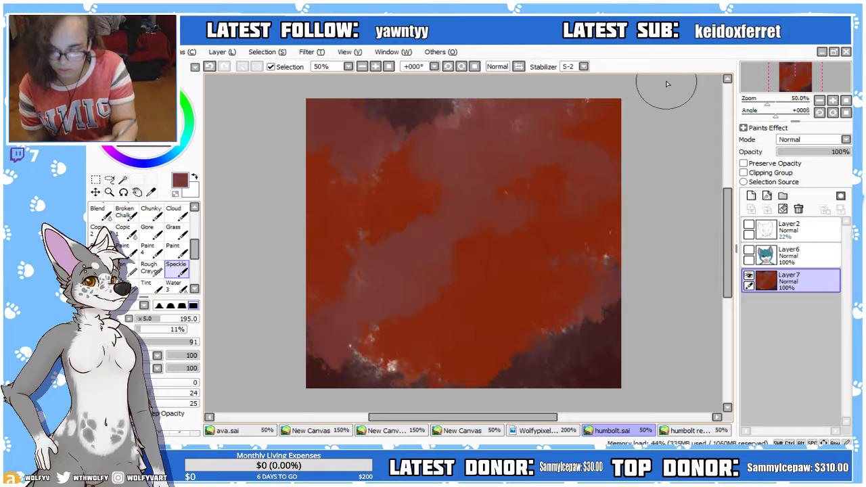
# Sample the dark brown and extend it along the background's upper edge and into its lower right side
pyautogui.keyDown('alt'); pyautogui.click(421, 124); pyautogui.keyUp('alt')
pyautogui.moveTo(421, 124)
pyautogui.mouseDown()
pyautogui.moveTo(439, 201)
pyautogui.moveTo(418, 114)
pyautogui.moveTo(406, 124)
pyautogui.moveTo(421, 139)
pyautogui.moveTo(462, 105)
pyautogui.moveTo(517, 110)
pyautogui.moveTo(511, 102)
pyautogui.moveTo(404, 118)
pyautogui.moveTo(301, 100)
pyautogui.moveTo(426, 135)
pyautogui.mouseUp()
pyautogui.moveTo(579, 265)
pyautogui.mouseDown()
pyautogui.moveTo(574, 321)
pyautogui.moveTo(615, 298)
pyautogui.moveTo(590, 270)
pyautogui.moveTo(552, 264)
pyautogui.moveTo(580, 258)
pyautogui.mouseUp()
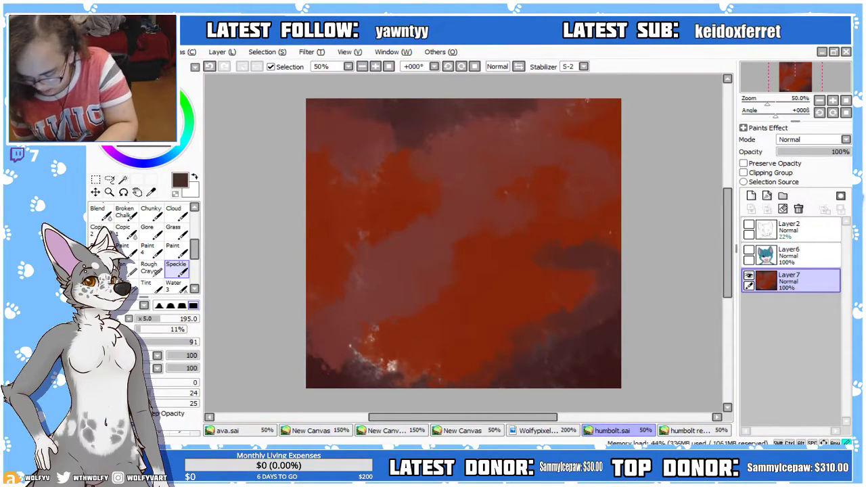
# Set the Speckle brush's density to 29 and paint a curved terracotta patch across the background's upper left
pyautogui.moveTo(410, 238)
pyautogui.mouseDown()
pyautogui.moveTo(441, 196)
pyautogui.moveTo(419, 183)
pyautogui.moveTo(412, 194)
pyautogui.moveTo(417, 154)
pyautogui.moveTo(361, 153)
pyautogui.mouseUp()
pyautogui.moveTo(183, 342); pyautogui.dragTo(165, 346)
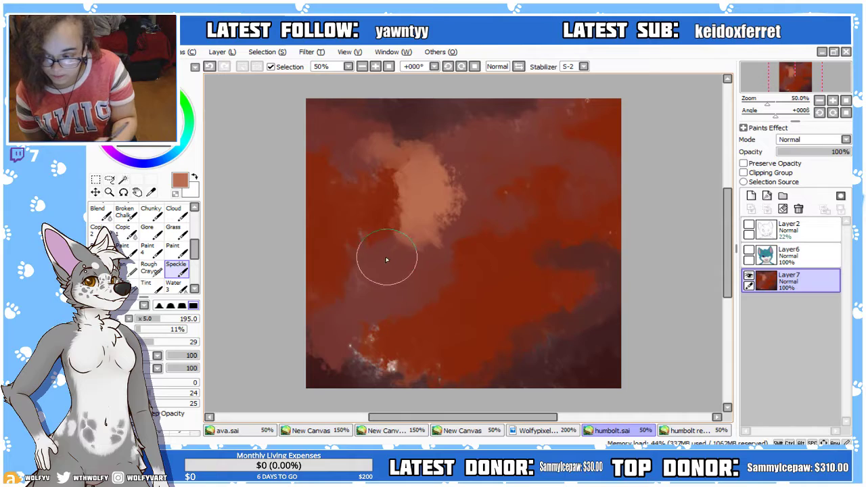
pyautogui.moveTo(363, 284)
pyautogui.mouseDown()
pyautogui.moveTo(406, 244)
pyautogui.moveTo(410, 224)
pyautogui.moveTo(380, 159)
pyautogui.moveTo(376, 119)
pyautogui.moveTo(391, 180)
pyautogui.moveTo(424, 178)
pyautogui.moveTo(431, 220)
pyautogui.moveTo(407, 220)
pyautogui.moveTo(306, 382)
pyautogui.mouseUp()
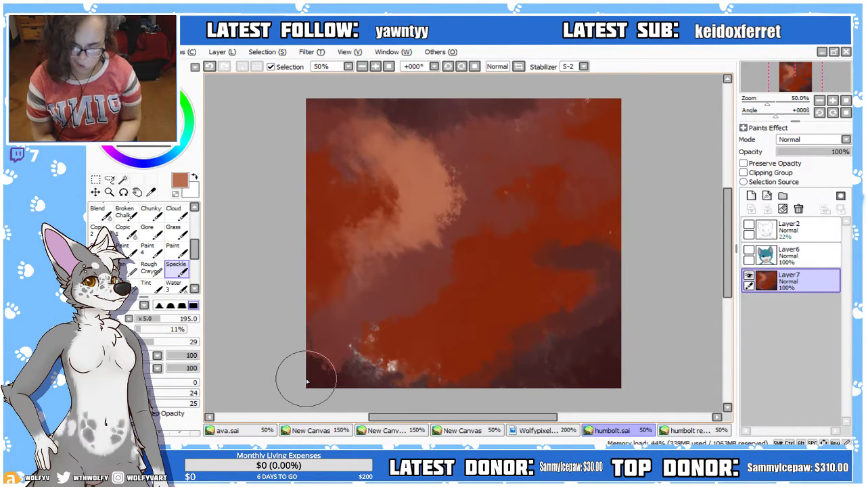
# Brush terracotta cloud texture across the background's upper right, reducing the brush size to 150
pyautogui.moveTo(504, 138)
pyautogui.mouseDown()
pyautogui.moveTo(534, 116)
pyautogui.moveTo(500, 166)
pyautogui.mouseUp()
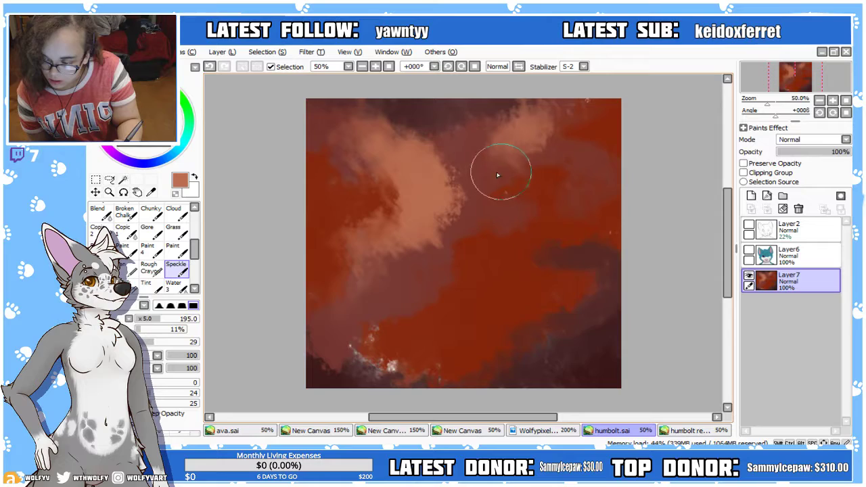
pyautogui.moveTo(170, 323); pyautogui.dragTo(152, 326)
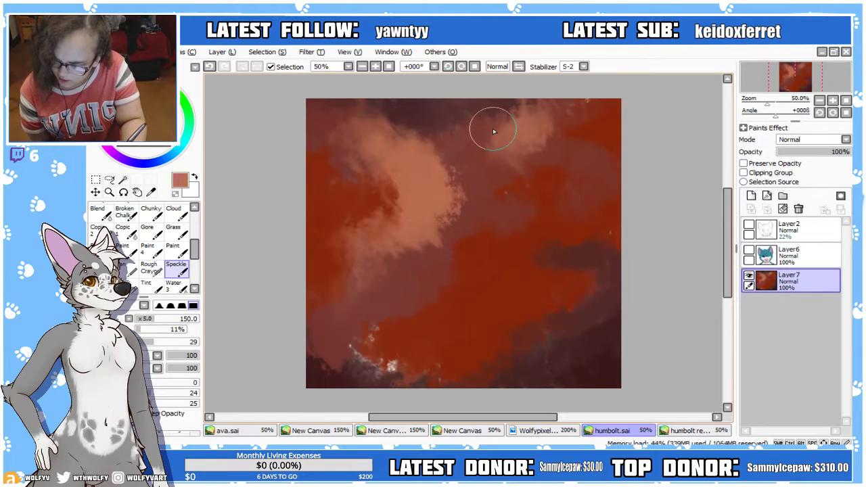
pyautogui.moveTo(490, 153)
pyautogui.mouseDown()
pyautogui.moveTo(496, 182)
pyautogui.moveTo(555, 102)
pyautogui.moveTo(550, 119)
pyautogui.moveTo(539, 109)
pyautogui.moveTo(562, 87)
pyautogui.moveTo(496, 118)
pyautogui.moveTo(561, 101)
pyautogui.moveTo(551, 78)
pyautogui.mouseUp()
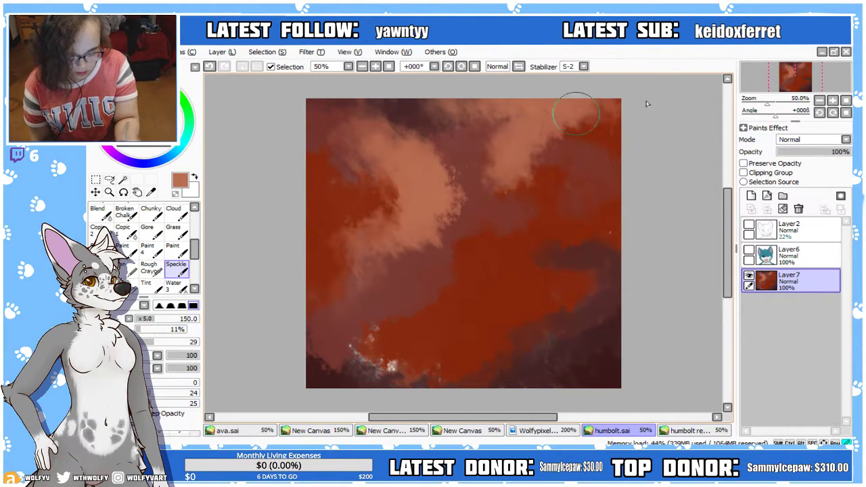
pyautogui.moveTo(576, 113)
pyautogui.mouseDown()
pyautogui.moveTo(519, 156)
pyautogui.moveTo(521, 204)
pyautogui.mouseUp()
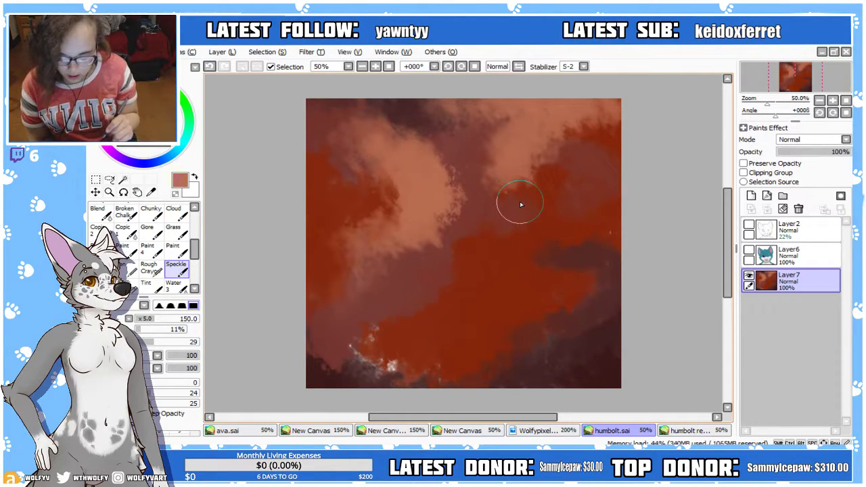
# Enlarge the brush to 225, brush terracotta along the background's lower and right areas, and show the fox layer
pyautogui.moveTo(386, 313)
pyautogui.mouseDown()
pyautogui.moveTo(368, 331)
pyautogui.moveTo(365, 358)
pyautogui.moveTo(348, 350)
pyautogui.moveTo(331, 358)
pyautogui.moveTo(379, 369)
pyautogui.moveTo(399, 389)
pyautogui.moveTo(622, 361)
pyautogui.moveTo(640, 291)
pyautogui.moveTo(593, 235)
pyautogui.moveTo(685, 81)
pyautogui.mouseUp()
pyautogui.moveTo(155, 318); pyautogui.dragTo(164, 318)
pyautogui.moveTo(612, 141)
pyautogui.mouseDown()
pyautogui.moveTo(637, 177)
pyautogui.moveTo(630, 206)
pyautogui.moveTo(604, 223)
pyautogui.moveTo(637, 250)
pyautogui.moveTo(647, 286)
pyautogui.moveTo(629, 287)
pyautogui.moveTo(513, 356)
pyautogui.mouseUp()
pyautogui.click(749, 249)
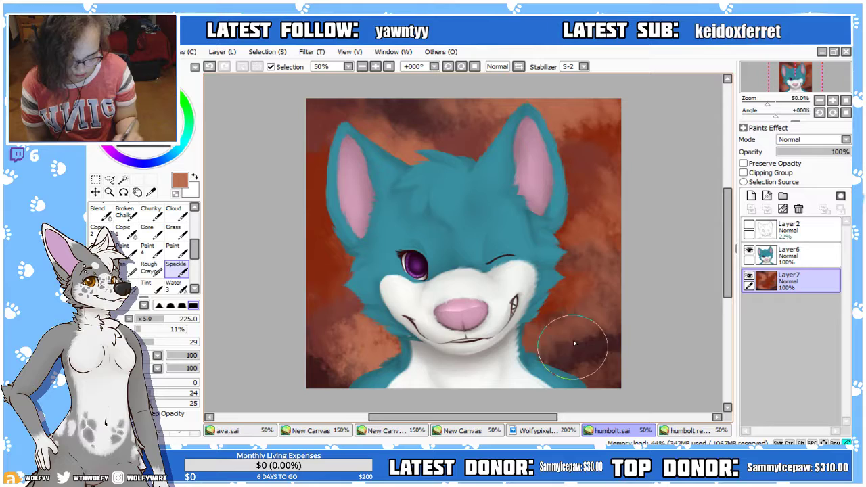
# Brush vivid orange into the background's lower left, and extend it through the centre with the fox layer hidden
pyautogui.keyDown('alt'); pyautogui.click(360, 234); pyautogui.keyUp('alt')
pyautogui.moveTo(369, 288)
pyautogui.mouseDown()
pyautogui.moveTo(389, 351)
pyautogui.moveTo(322, 374)
pyautogui.mouseUp()
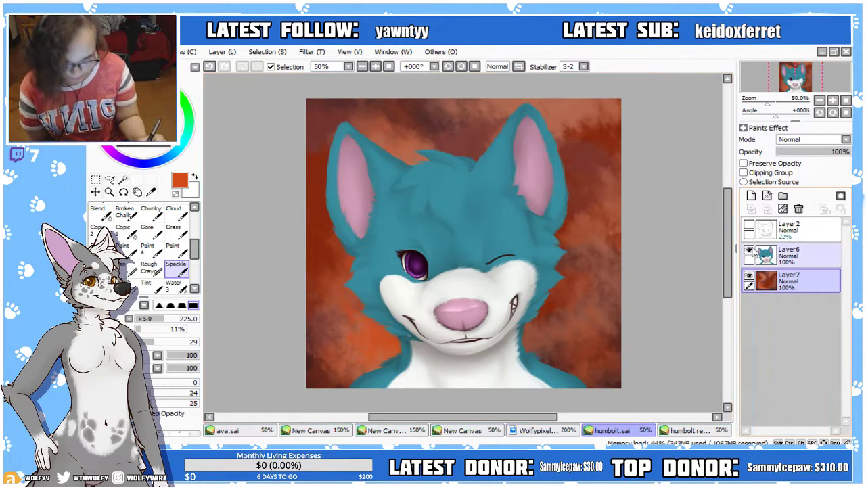
pyautogui.click(749, 250)
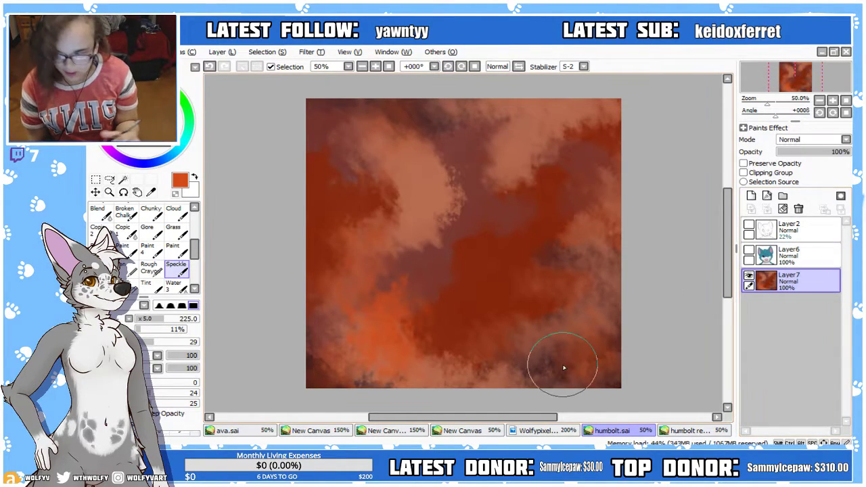
pyautogui.moveTo(387, 232)
pyautogui.mouseDown()
pyautogui.moveTo(385, 286)
pyautogui.moveTo(349, 299)
pyautogui.moveTo(492, 212)
pyautogui.moveTo(463, 168)
pyautogui.moveTo(514, 220)
pyautogui.moveTo(512, 164)
pyautogui.moveTo(554, 198)
pyautogui.moveTo(549, 157)
pyautogui.moveTo(568, 248)
pyautogui.moveTo(559, 190)
pyautogui.moveTo(551, 242)
pyautogui.moveTo(518, 328)
pyautogui.moveTo(510, 273)
pyautogui.moveTo(513, 331)
pyautogui.moveTo(455, 256)
pyautogui.moveTo(475, 312)
pyautogui.moveTo(443, 262)
pyautogui.moveTo(419, 284)
pyautogui.moveTo(439, 289)
pyautogui.mouseUp()
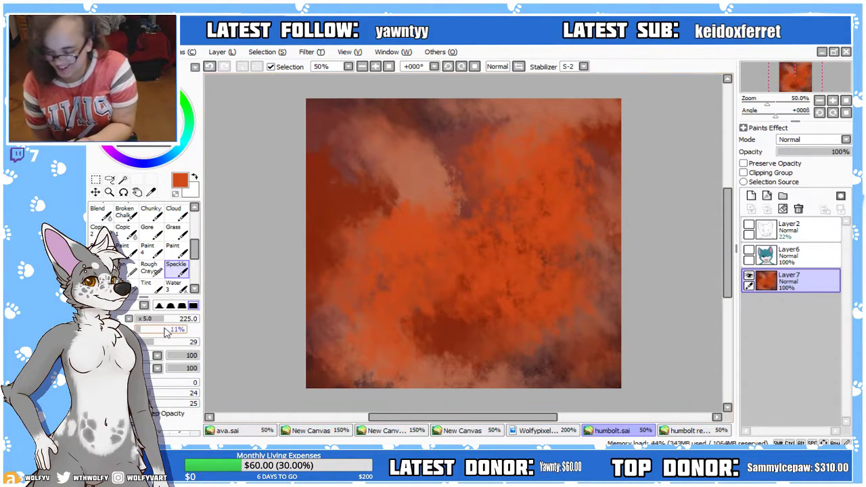
# Set the brush size to 185 and fill in more vivid orange right of the background's centre
pyautogui.moveTo(179, 318); pyautogui.dragTo(166, 318)
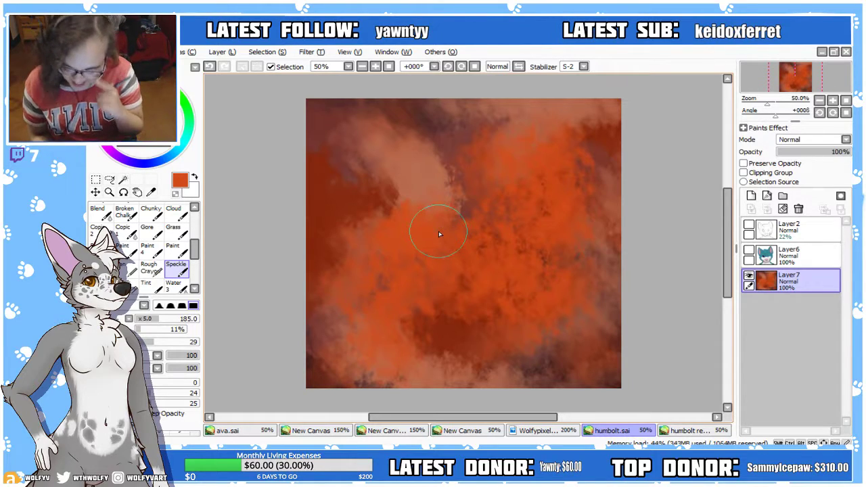
pyautogui.click(748, 250)
pyautogui.click(749, 251)
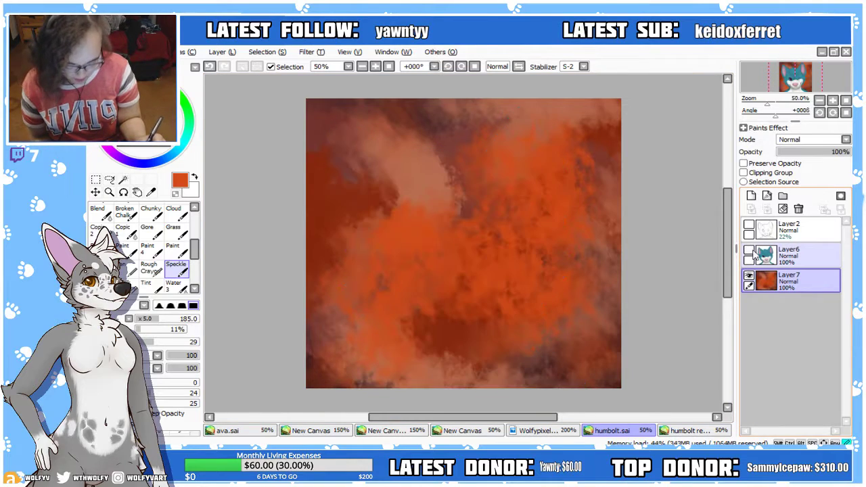
pyautogui.moveTo(566, 264)
pyautogui.mouseDown()
pyautogui.moveTo(566, 251)
pyautogui.moveTo(548, 336)
pyautogui.moveTo(527, 338)
pyautogui.moveTo(537, 269)
pyautogui.mouseUp()
# Choose a lighter orange and brush it over the pale patch in the background's upper centre
pyautogui.click(155, 97)
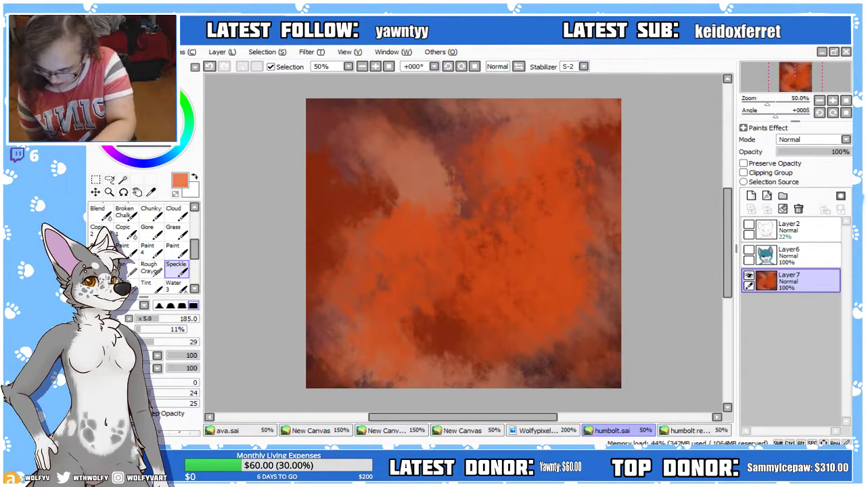
pyautogui.moveTo(419, 217)
pyautogui.mouseDown()
pyautogui.moveTo(416, 164)
pyautogui.moveTo(479, 155)
pyautogui.mouseUp()
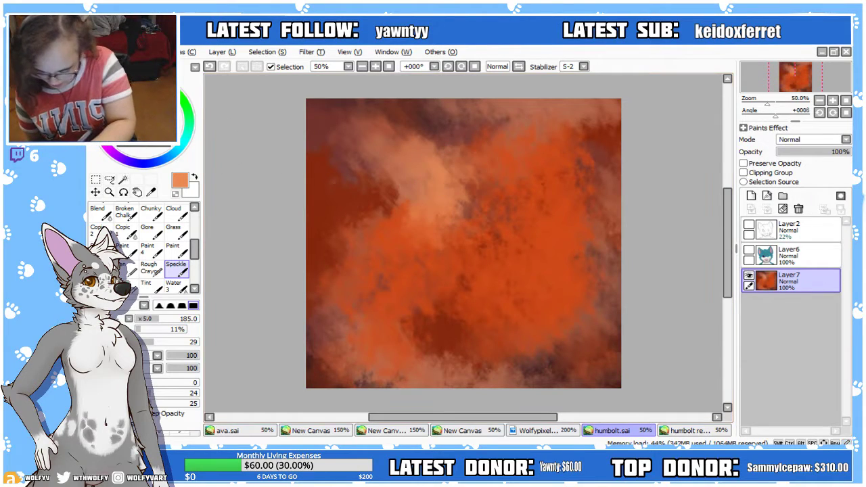
pyautogui.moveTo(477, 193)
pyautogui.mouseDown()
pyautogui.moveTo(430, 171)
pyautogui.moveTo(457, 213)
pyautogui.mouseUp()
# Choose light salmon and, with the fox layer shown, paint it above the head and around the wink-side ear
pyautogui.click(154, 102)
pyautogui.click(748, 250)
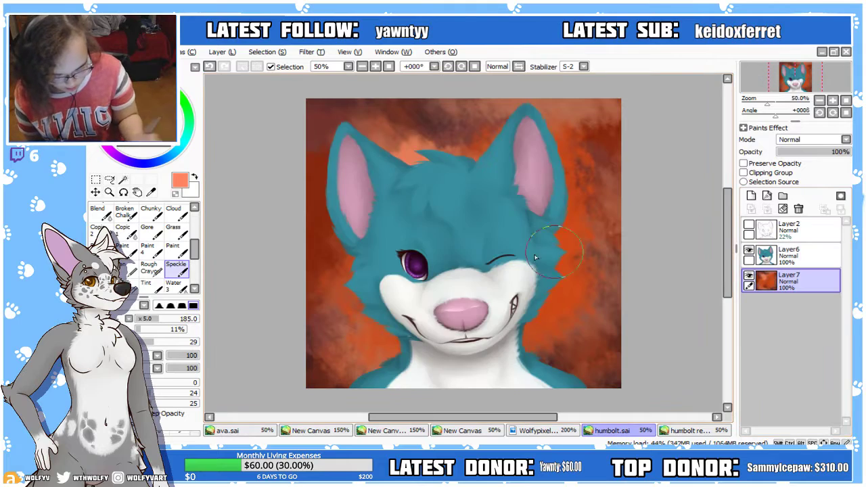
pyautogui.moveTo(455, 188)
pyautogui.mouseDown()
pyautogui.moveTo(422, 139)
pyautogui.moveTo(342, 98)
pyautogui.mouseUp()
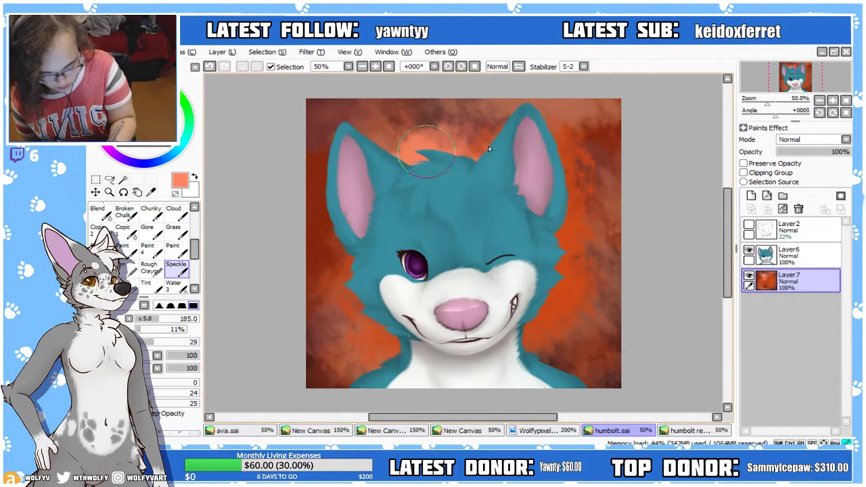
pyautogui.moveTo(542, 180)
pyautogui.mouseDown()
pyautogui.moveTo(567, 161)
pyautogui.moveTo(562, 119)
pyautogui.moveTo(589, 243)
pyautogui.mouseUp()
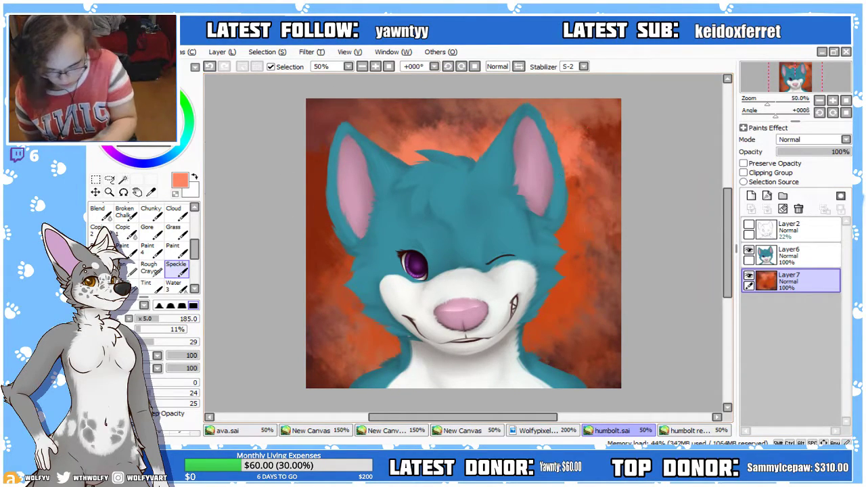
# Enlarge the brush to 500, sweep light salmon around the whole head, and hide the fox layer
pyautogui.moveTo(160, 318); pyautogui.dragTo(198, 319)
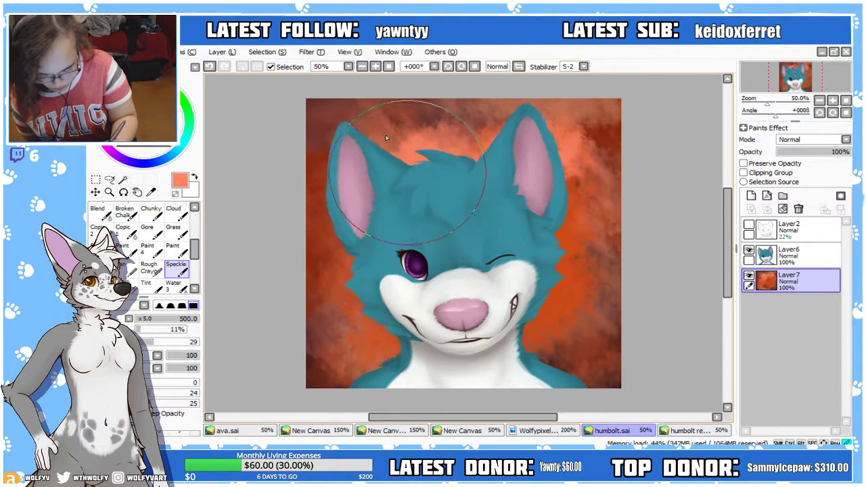
pyautogui.moveTo(385, 139); pyautogui.dragTo(440, 115)
pyautogui.moveTo(516, 197); pyautogui.dragTo(565, 129)
pyautogui.moveTo(522, 251); pyautogui.dragTo(562, 349)
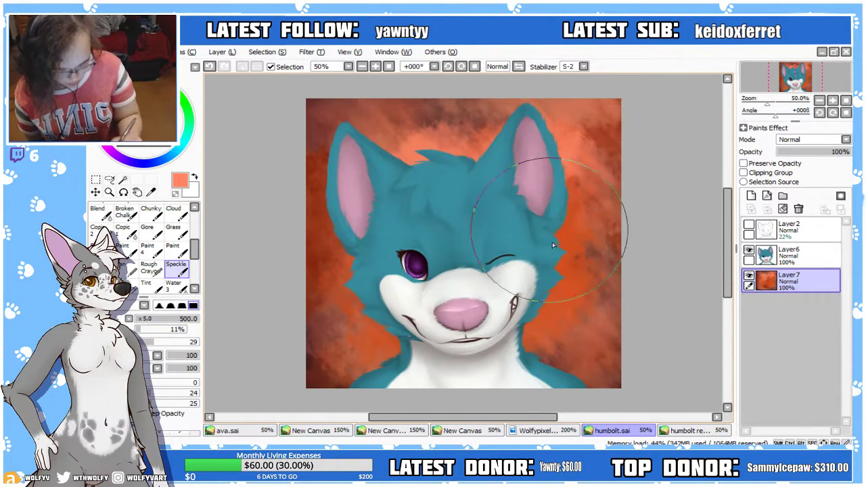
pyautogui.moveTo(397, 335); pyautogui.dragTo(353, 414)
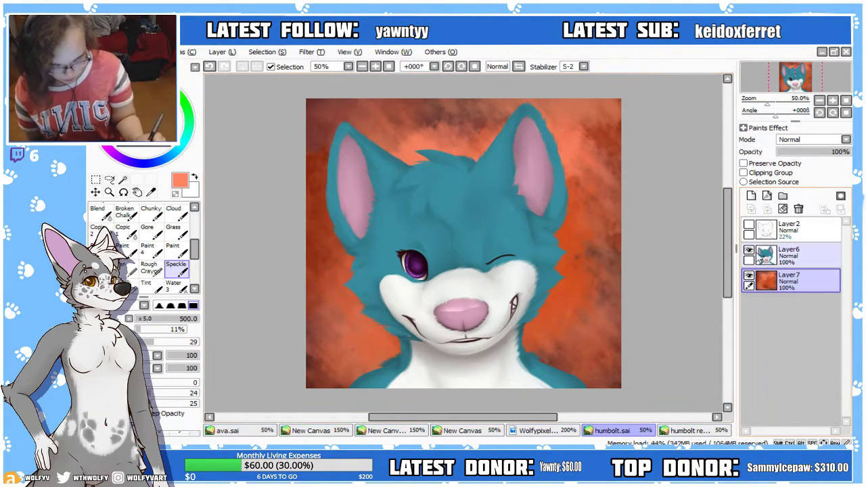
pyautogui.click(748, 250)
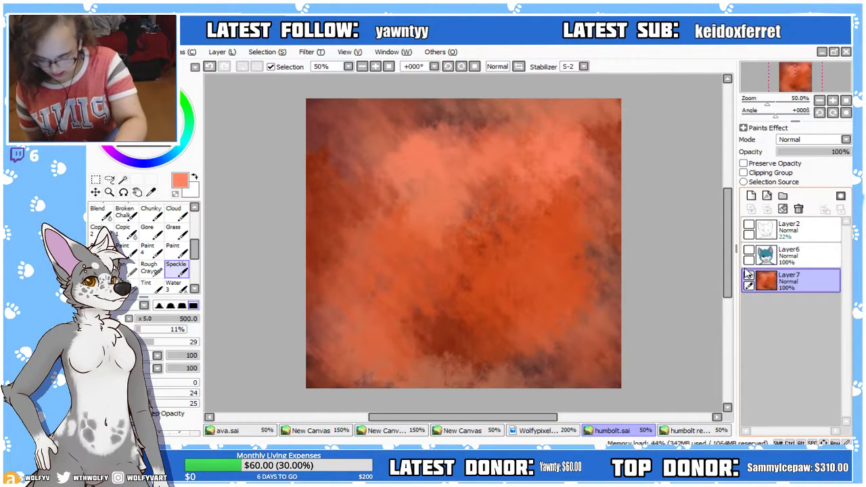
pyautogui.click(311, 52)
pyautogui.click(342, 75)
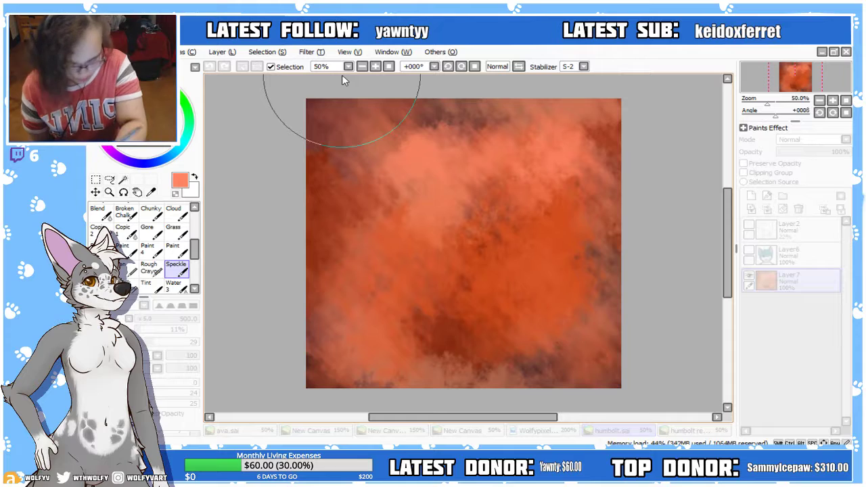
pyautogui.click(287, 339)
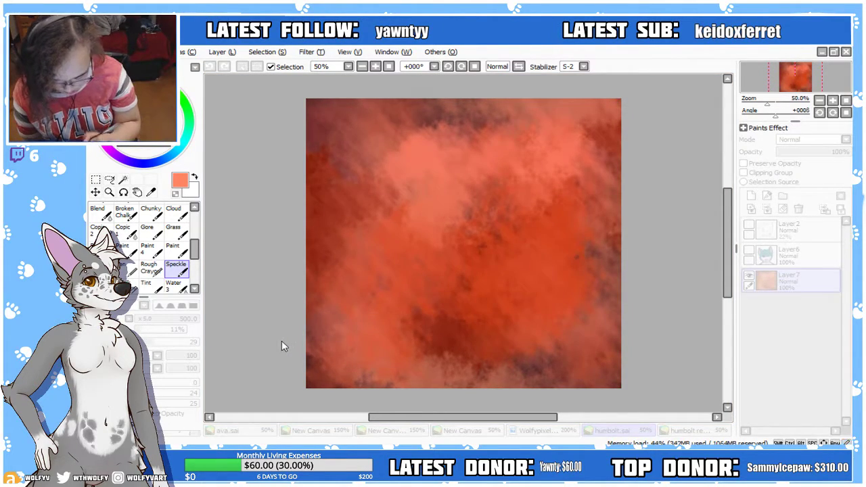
pyautogui.moveTo(290, 371); pyautogui.dragTo(298, 372)
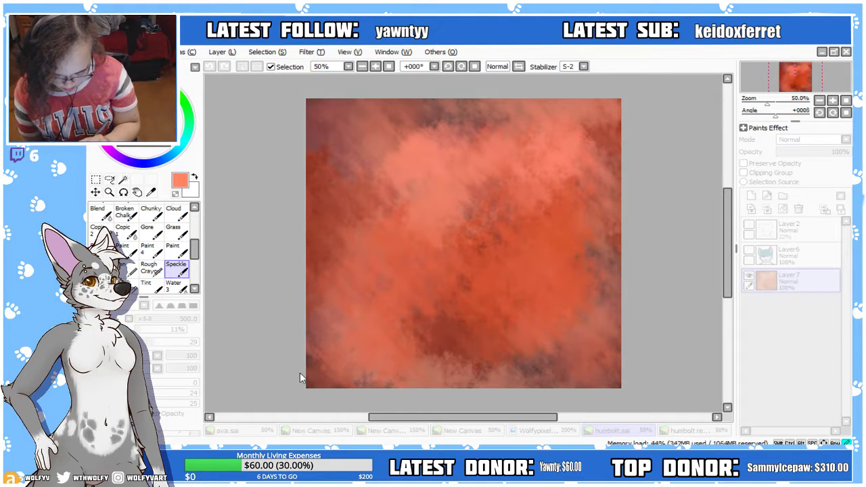
pyautogui.click(359, 393)
# Lighten the background layer to brighter peach and orange tones with a colour adjustment filter
pyautogui.click(361, 80)
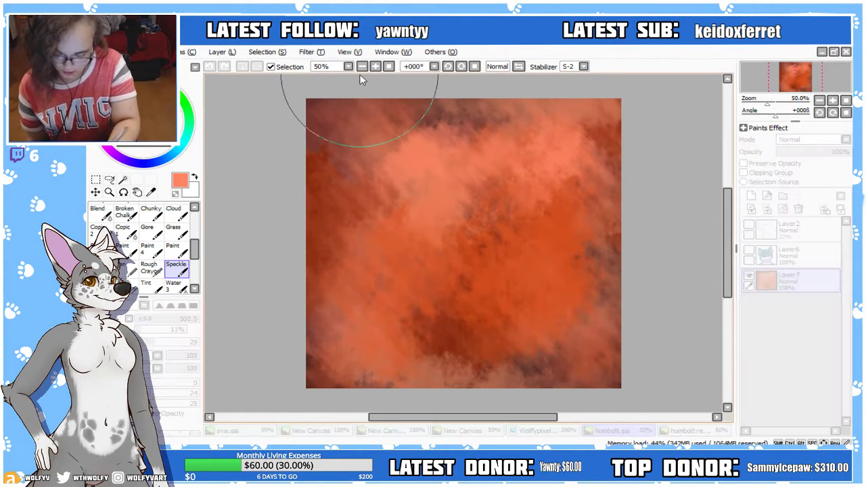
pyautogui.moveTo(389, 327); pyautogui.dragTo(368, 335)
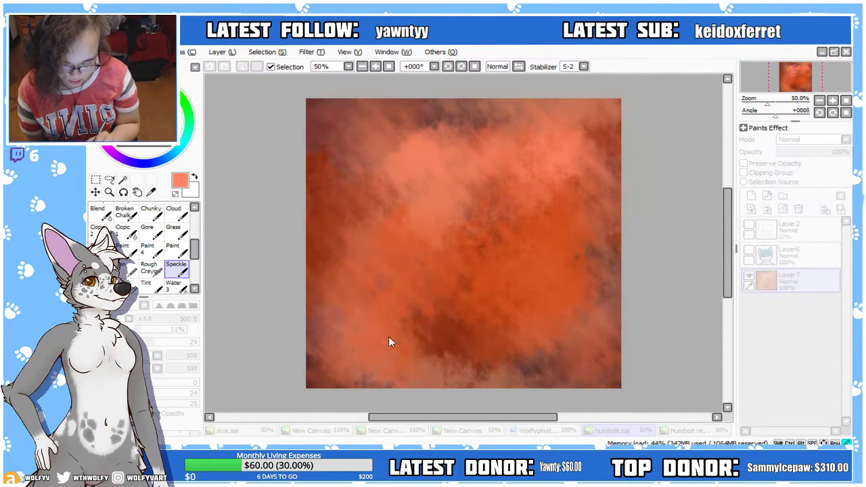
pyautogui.moveTo(399, 305); pyautogui.dragTo(427, 295)
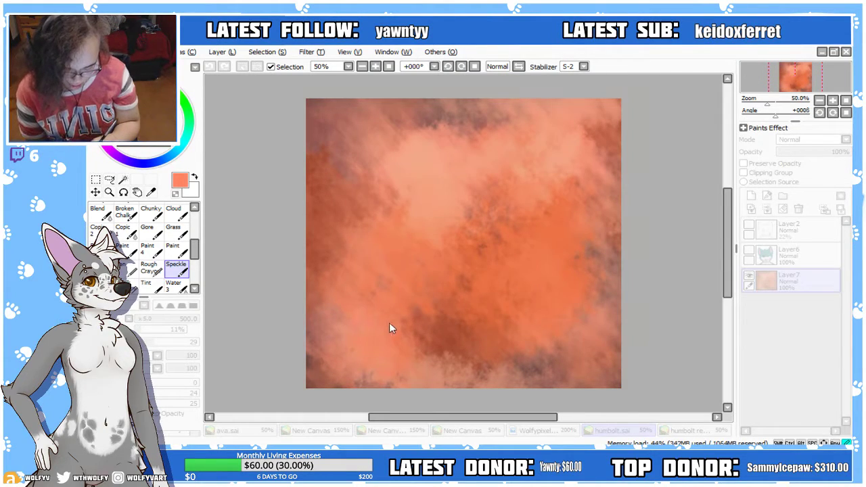
pyautogui.press('Return')
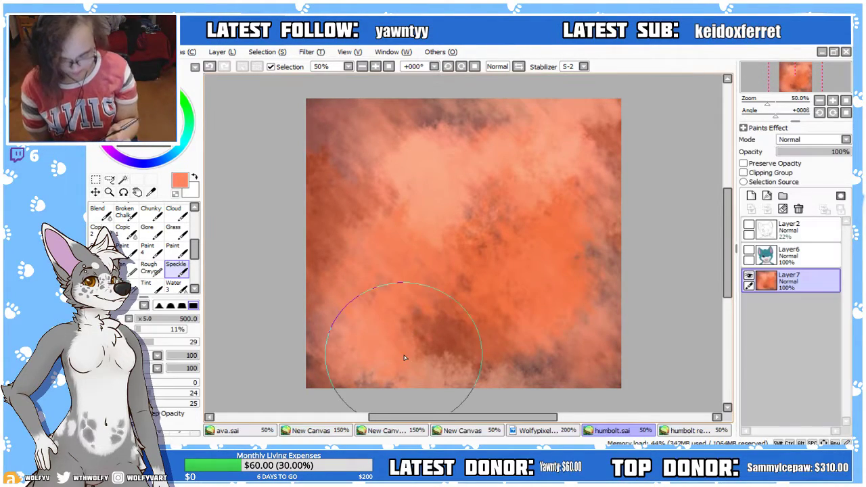
# Blend the background's speckled texture into soft clouds with a size 500 brush, and show the fox layer
pyautogui.moveTo(195, 245); pyautogui.dragTo(195, 211)
pyautogui.click(103, 248)
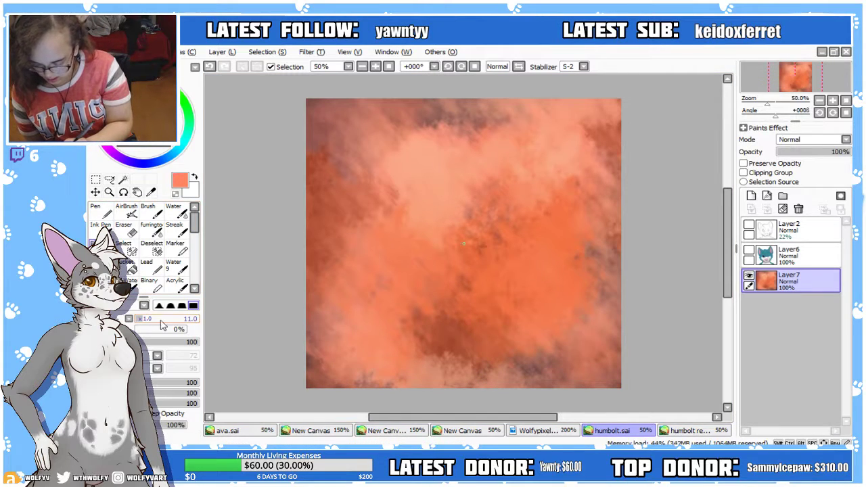
pyautogui.scroll(-1, 129, 318)
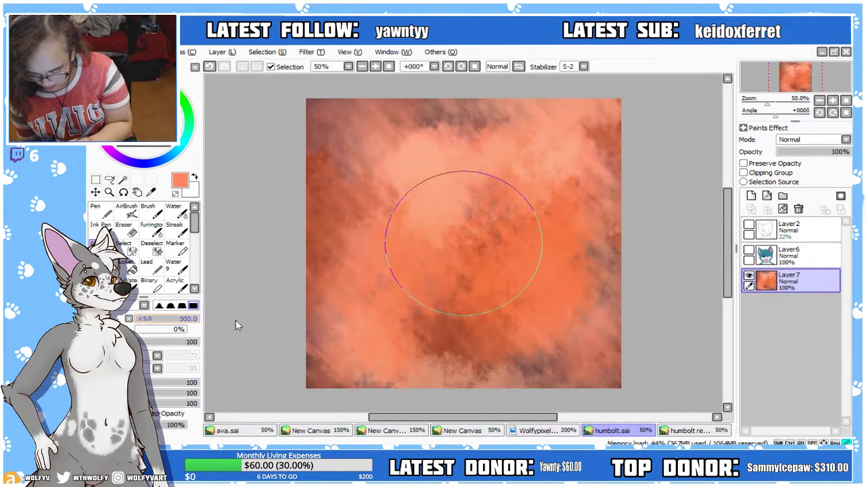
pyautogui.moveTo(379, 182)
pyautogui.mouseDown()
pyautogui.moveTo(374, 228)
pyautogui.moveTo(433, 275)
pyautogui.moveTo(450, 331)
pyautogui.moveTo(403, 344)
pyautogui.moveTo(356, 312)
pyautogui.moveTo(328, 326)
pyautogui.moveTo(425, 379)
pyautogui.moveTo(510, 379)
pyautogui.moveTo(605, 328)
pyautogui.moveTo(619, 270)
pyautogui.moveTo(518, 238)
pyautogui.moveTo(470, 210)
pyautogui.moveTo(488, 115)
pyautogui.moveTo(610, 161)
pyautogui.moveTo(586, 173)
pyautogui.moveTo(605, 123)
pyautogui.moveTo(575, 272)
pyautogui.moveTo(475, 356)
pyautogui.moveTo(446, 312)
pyautogui.moveTo(491, 374)
pyautogui.moveTo(532, 385)
pyautogui.moveTo(513, 349)
pyautogui.moveTo(538, 376)
pyautogui.moveTo(440, 351)
pyautogui.moveTo(416, 371)
pyautogui.moveTo(386, 272)
pyautogui.moveTo(387, 339)
pyautogui.mouseUp()
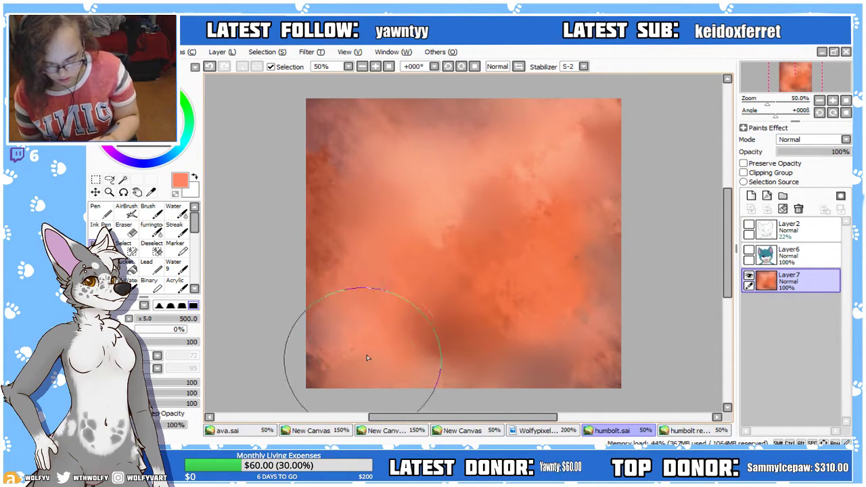
pyautogui.click(749, 250)
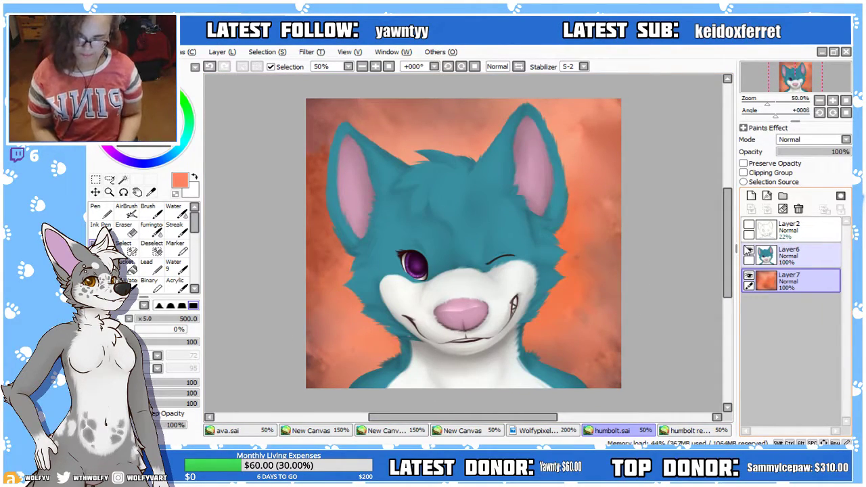
# Cover a new Overlay layer directly above the background with bright red-orange, using the Pen at size 500
pyautogui.click(751, 196)
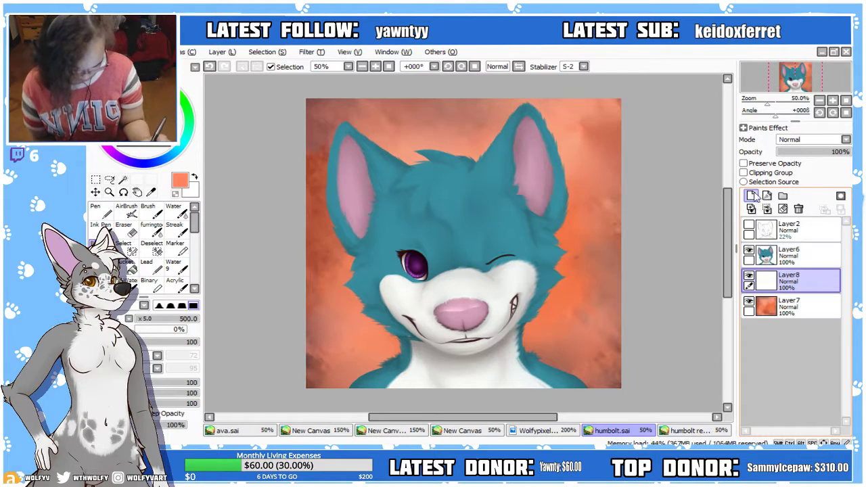
pyautogui.click(100, 210)
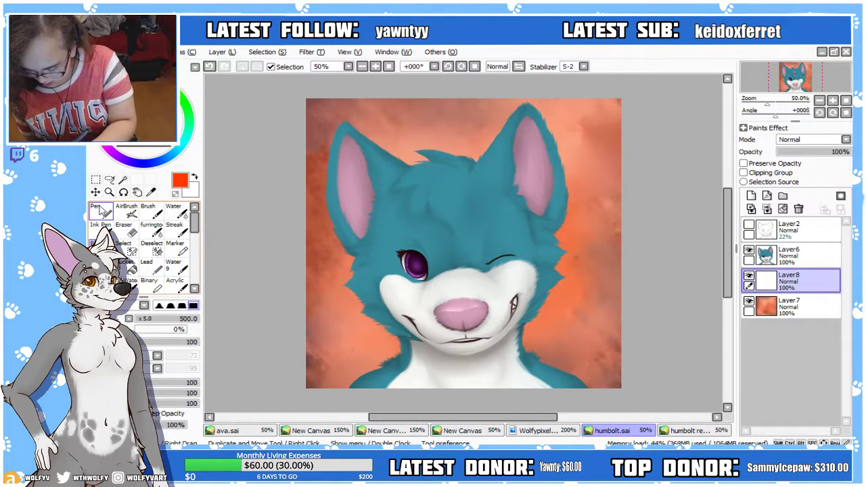
pyautogui.click(129, 319)
pyautogui.click(161, 358)
pyautogui.moveTo(169, 320); pyautogui.dragTo(199, 320)
pyautogui.moveTo(311, 383)
pyautogui.mouseDown()
pyautogui.moveTo(326, 321)
pyautogui.moveTo(417, 411)
pyautogui.moveTo(599, 101)
pyautogui.moveTo(609, 305)
pyautogui.mouseUp()
pyautogui.click(790, 140)
pyautogui.click(789, 181)
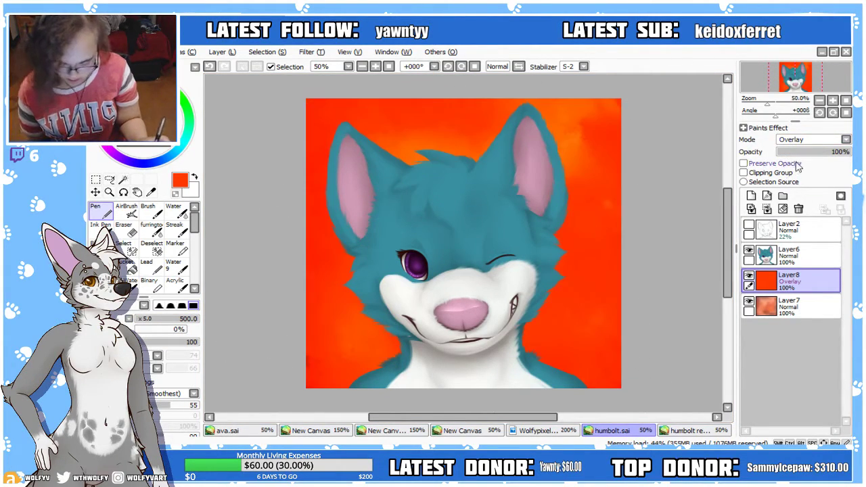
# Lower the opacity of the red-orange Overlay layer and merge it down into the background layer
pyautogui.click(789, 152)
pyautogui.moveTo(793, 167); pyautogui.dragTo(788, 173)
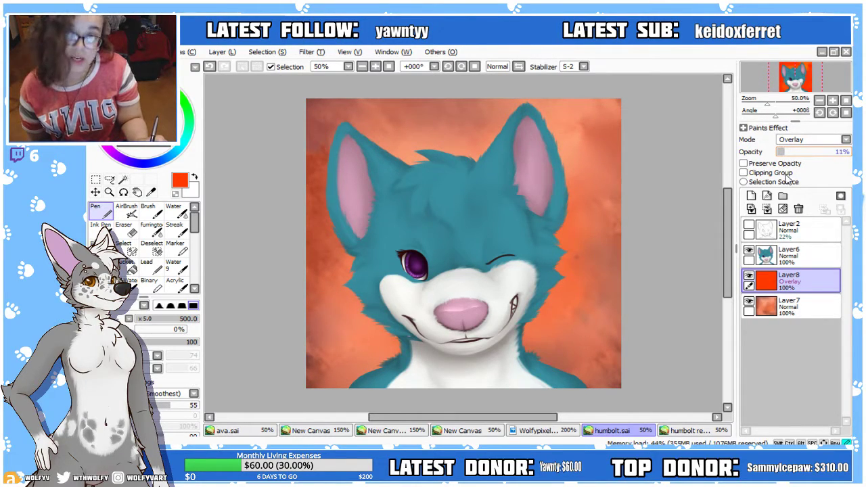
pyautogui.moveTo(788, 183); pyautogui.dragTo(799, 167)
pyautogui.click(801, 153)
pyautogui.click(768, 210)
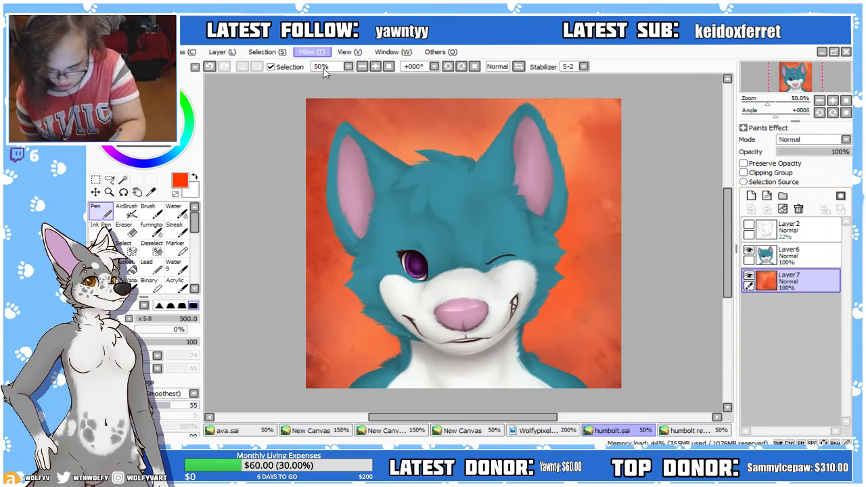
# Shift the orange background layer's hue to a lighter hot pink with a colour adjustment filter
pyautogui.click(343, 76)
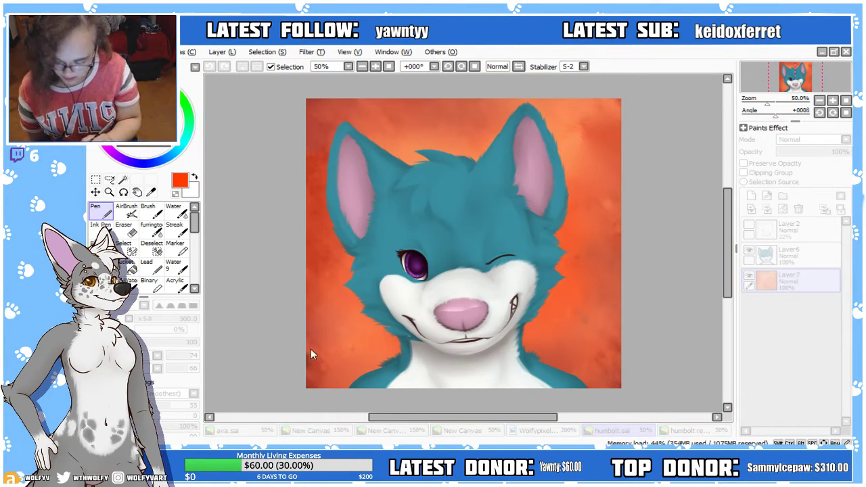
pyautogui.moveTo(284, 337)
pyautogui.mouseDown()
pyautogui.moveTo(293, 339)
pyautogui.moveTo(276, 341)
pyautogui.mouseUp()
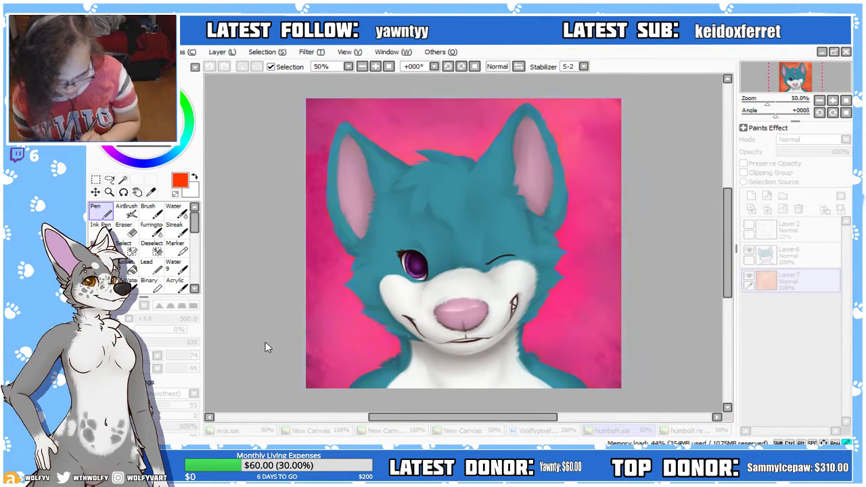
pyautogui.moveTo(297, 366)
pyautogui.mouseDown()
pyautogui.moveTo(318, 374)
pyautogui.moveTo(282, 359)
pyautogui.mouseUp()
pyautogui.press('Return')
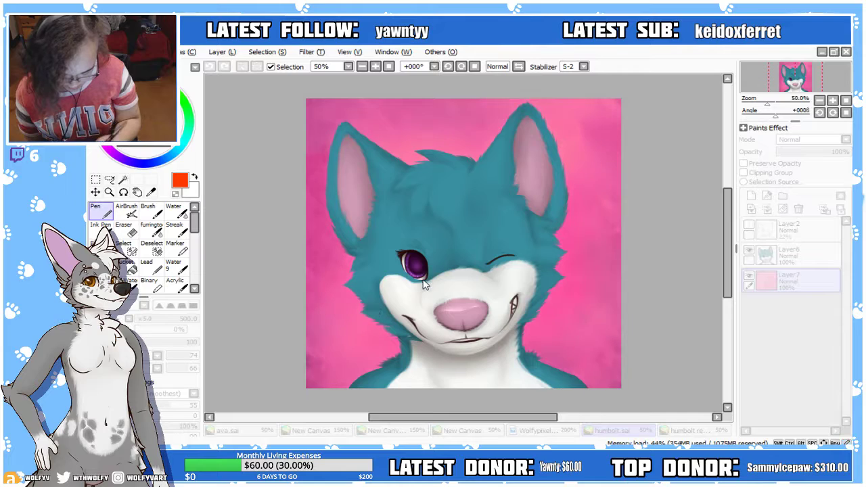
pyautogui.click(391, 386)
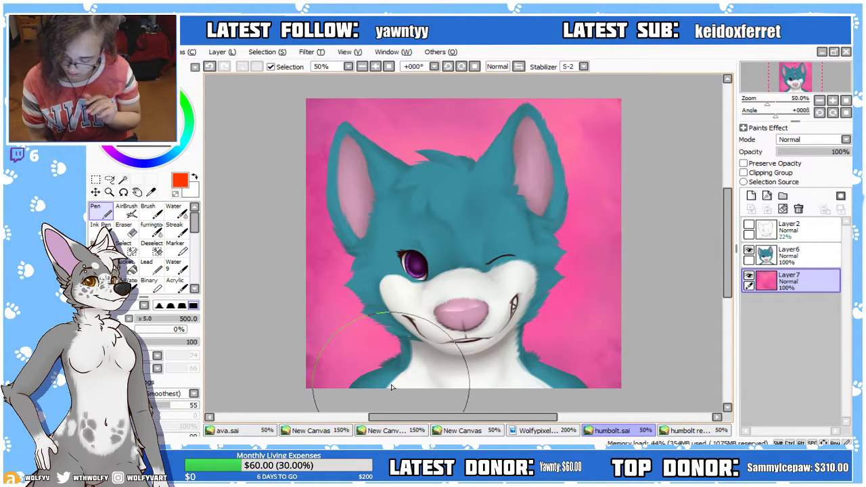
# Adjust the background layer's hue once more to a slightly warmer salmon pink
pyautogui.click(316, 54)
pyautogui.click(335, 67)
pyautogui.moveTo(290, 337); pyautogui.dragTo(296, 338)
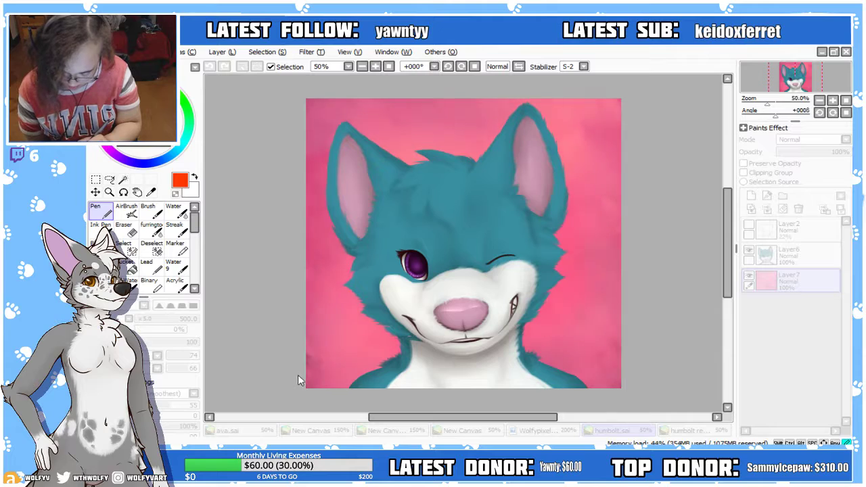
pyautogui.press('Return')
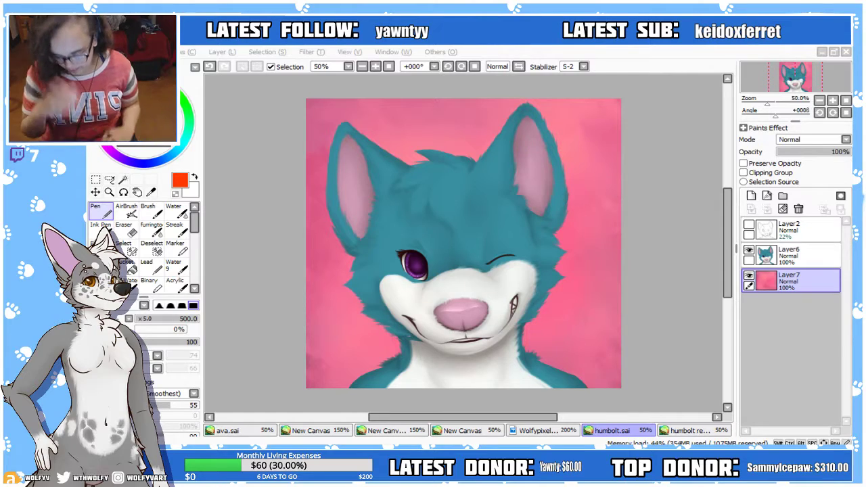
# On the fox layer, add sampled light grey fur strokes at size 31 along the muzzle's upper edge, in mirrored view
pyautogui.scroll(1, 722, 265)
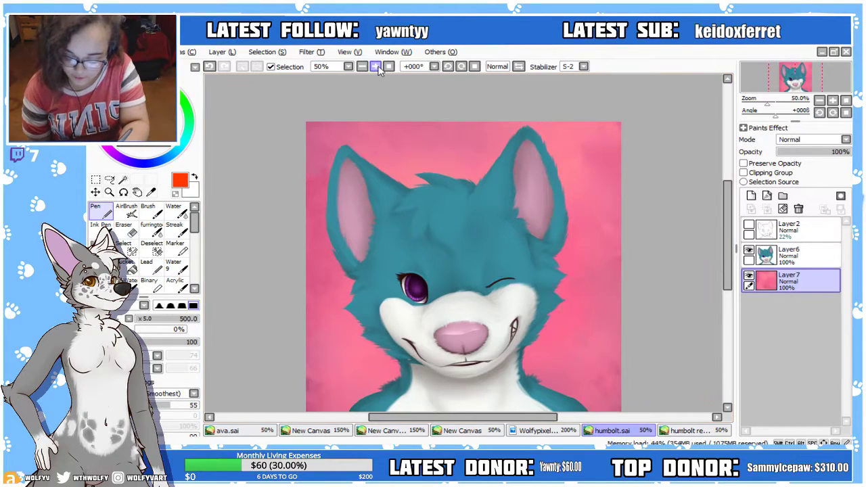
pyautogui.scroll(2, 723, 265)
pyautogui.moveTo(727, 237); pyautogui.dragTo(726, 293)
pyautogui.click(782, 264)
pyautogui.click(376, 66)
pyautogui.click(389, 66)
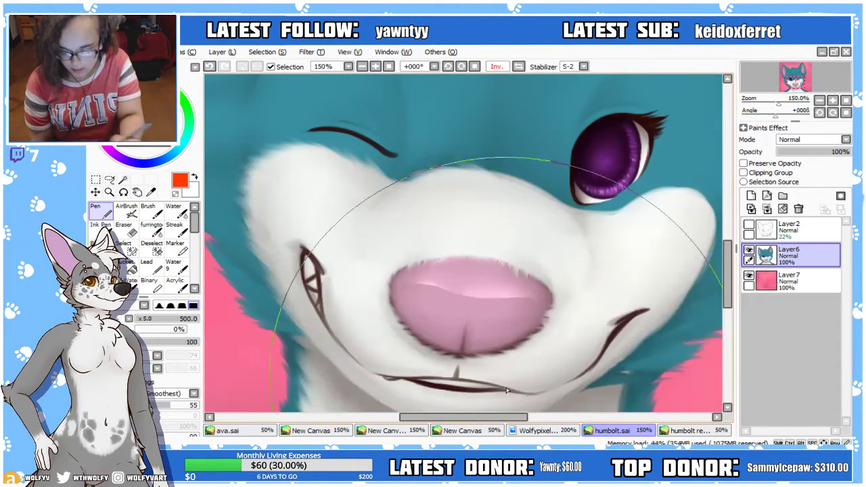
pyautogui.scroll(2, 708, 201)
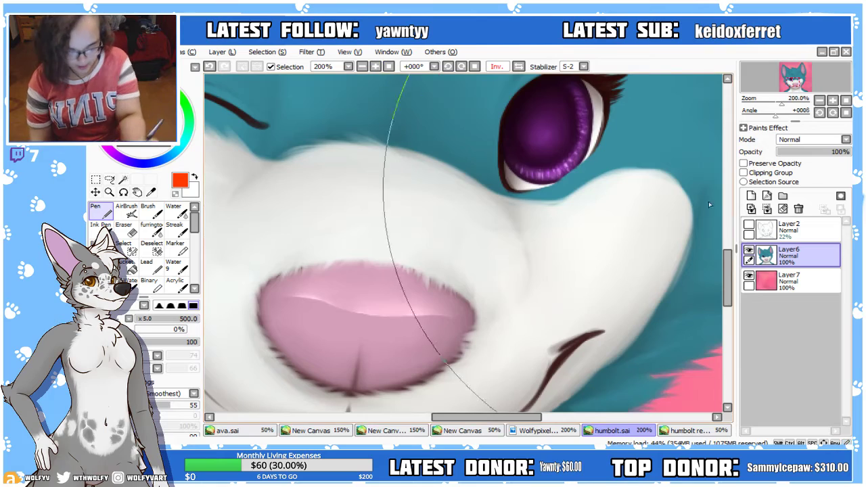
pyautogui.click(165, 230)
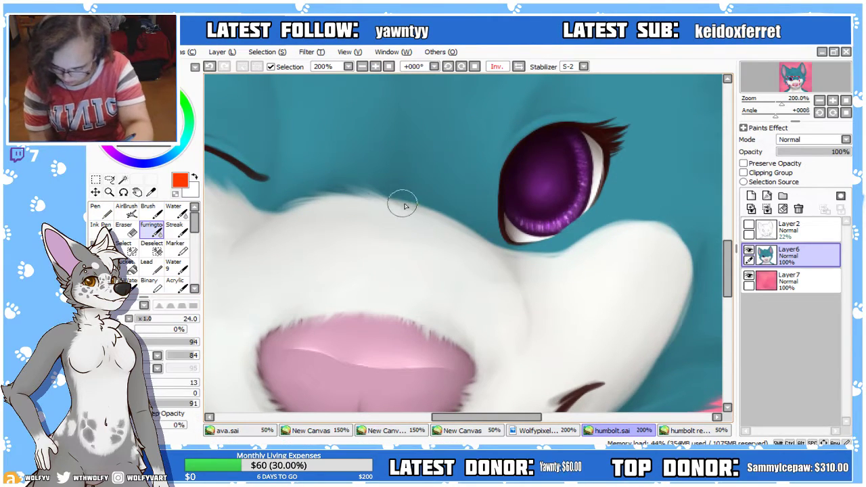
pyautogui.keyDown('alt'); pyautogui.click(415, 222); pyautogui.keyUp('alt')
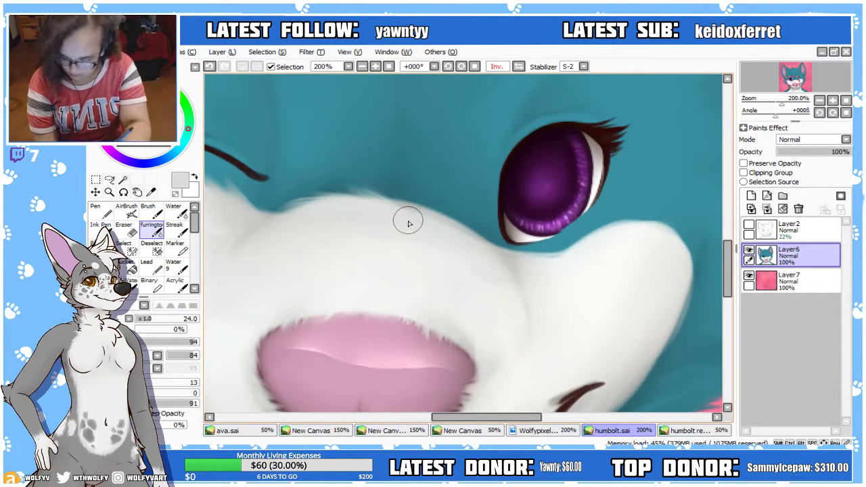
pyautogui.moveTo(167, 317); pyautogui.dragTo(155, 319)
pyautogui.moveTo(393, 224); pyautogui.dragTo(382, 196)
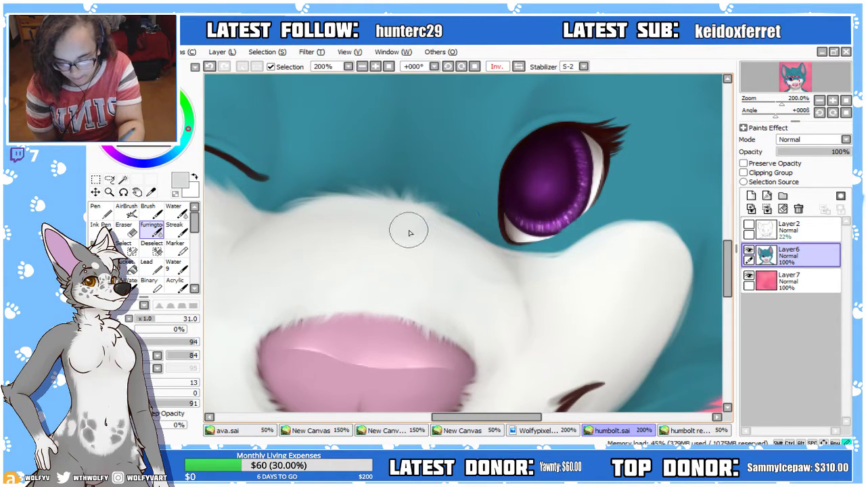
pyautogui.moveTo(430, 224); pyautogui.dragTo(454, 236)
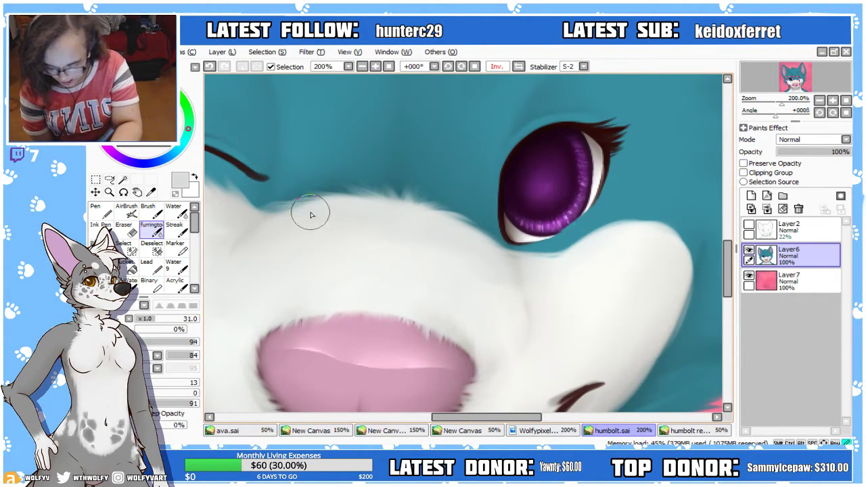
# Clean up the lower outer edge of the open eye with sampled teal at brush size 10, with the canvas rotated
pyautogui.click(362, 67)
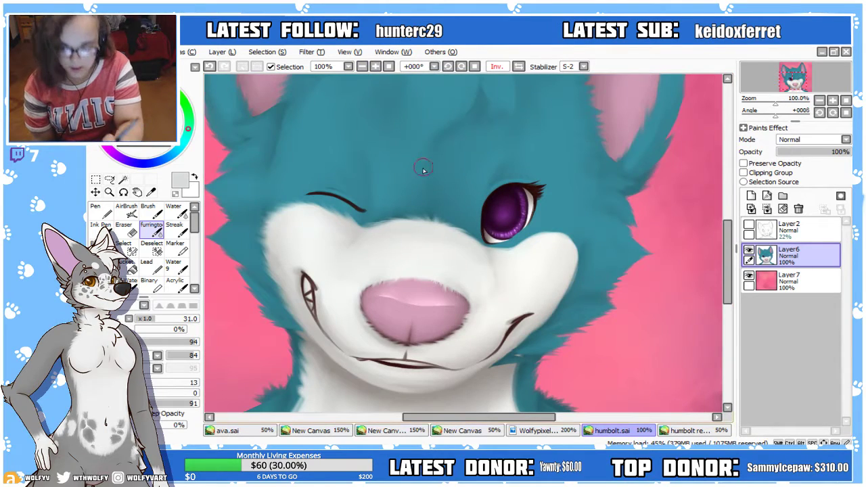
pyautogui.click(518, 66)
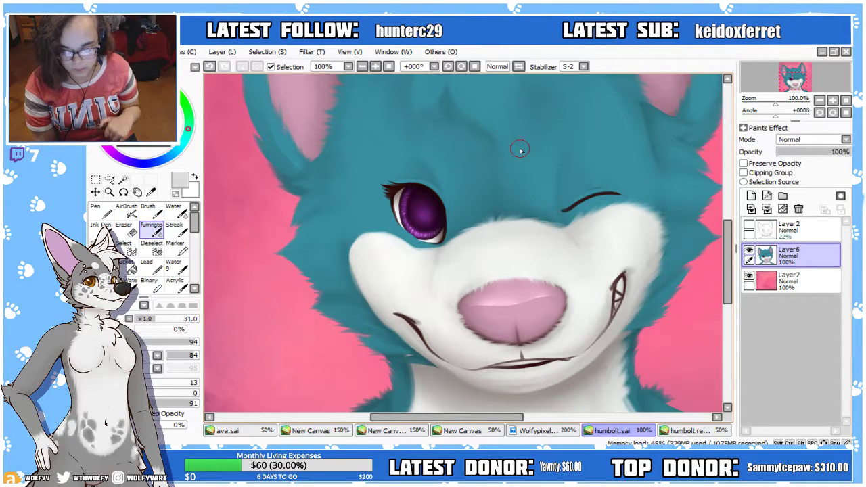
pyautogui.click(376, 66)
pyautogui.click(376, 67)
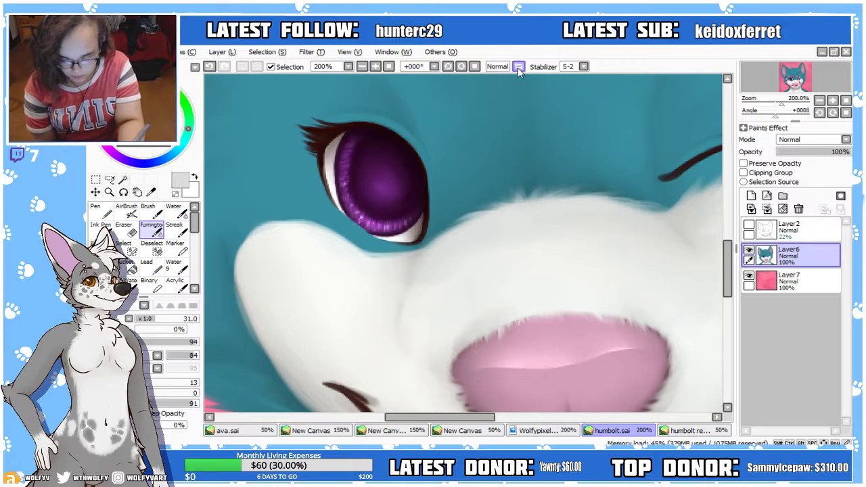
pyautogui.click(518, 66)
pyautogui.moveTo(530, 418); pyautogui.dragTo(551, 420)
pyautogui.click(447, 67)
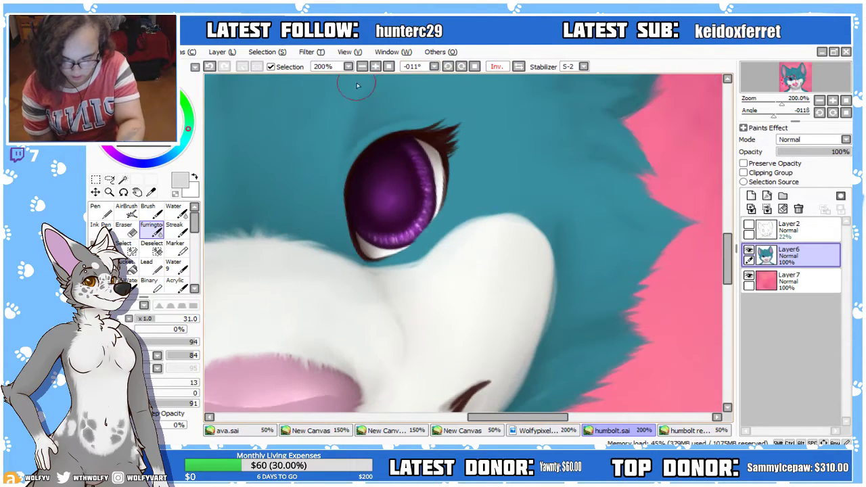
pyautogui.click(376, 66)
pyautogui.click(375, 67)
pyautogui.keyDown('alt'); pyautogui.click(415, 215); pyautogui.keyUp('alt')
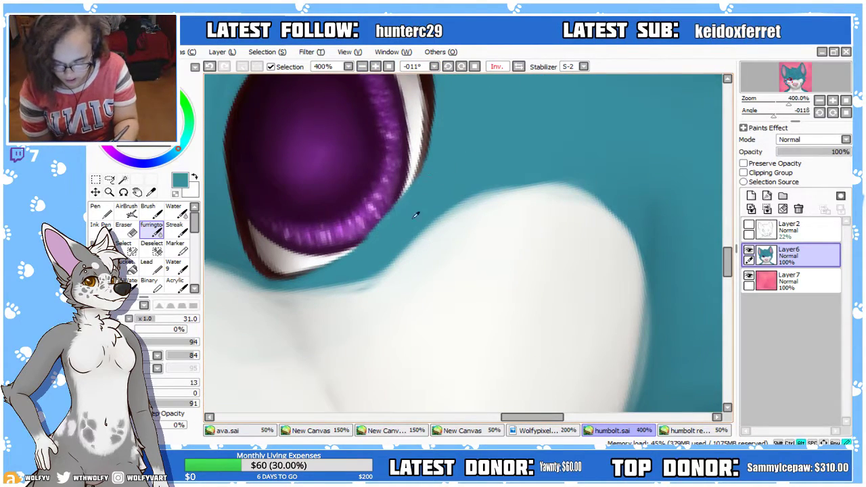
pyautogui.press('[')
pyautogui.press('[')
pyautogui.press('[')
pyautogui.press('[')
pyautogui.press('[')
pyautogui.press('[')
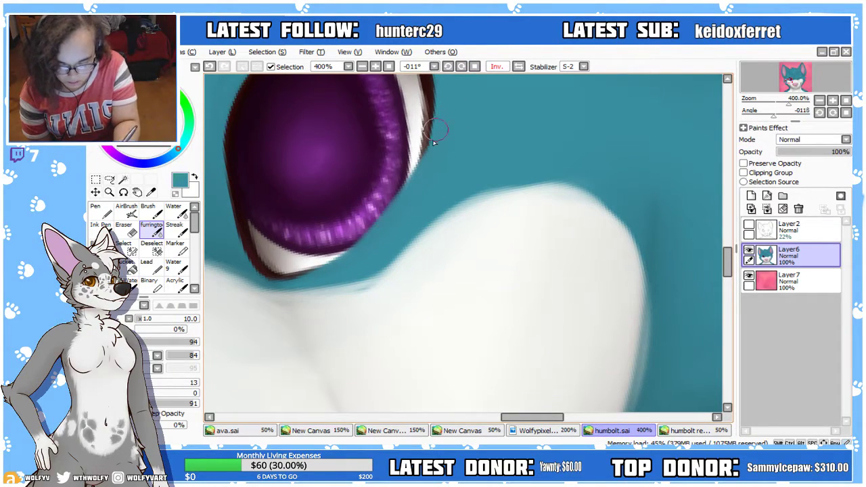
# Examine the whole face at reduced zoom in the unmirrored view
pyautogui.click(364, 66)
pyautogui.click(363, 66)
pyautogui.click(364, 66)
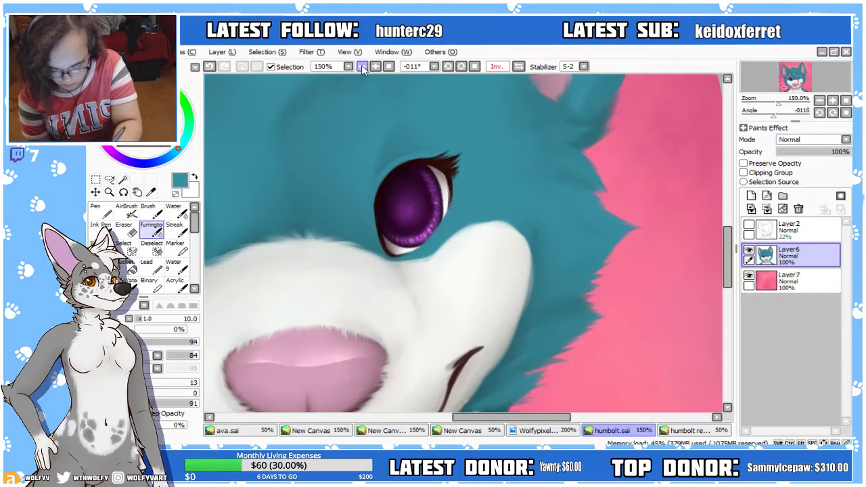
pyautogui.click(364, 66)
pyautogui.click(364, 66)
pyautogui.click(364, 66)
pyautogui.click(374, 66)
pyautogui.click(517, 67)
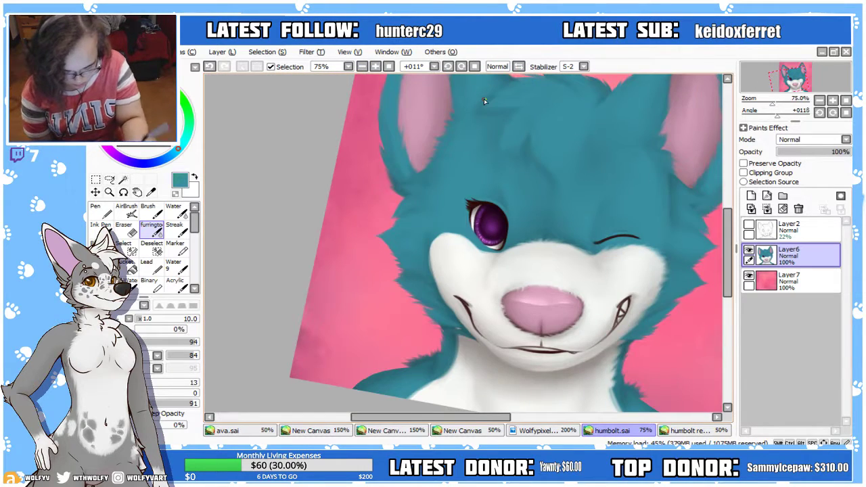
# Paint small light grey fur strokes at size 10 along the white cheek edge just under the open eye
pyautogui.click(375, 66)
pyautogui.click(375, 66)
pyautogui.click(374, 67)
pyautogui.click(375, 66)
pyautogui.click(518, 66)
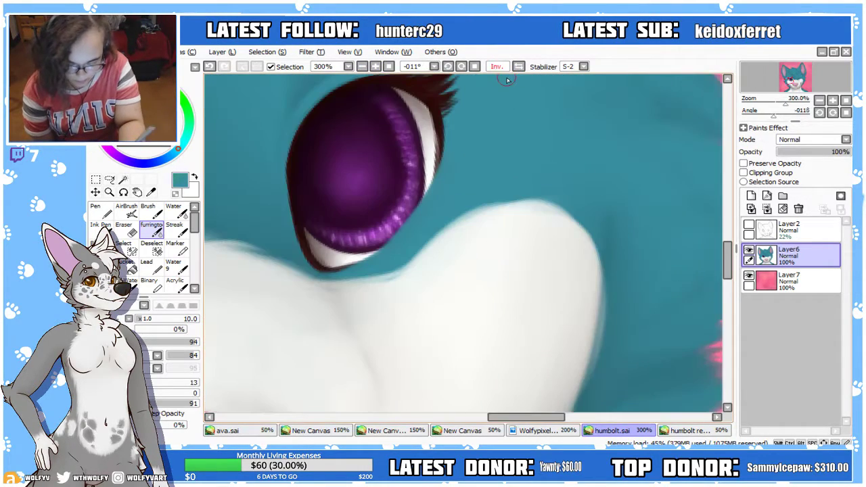
pyautogui.keyDown('alt'); pyautogui.click(367, 291); pyautogui.keyUp('alt')
pyautogui.moveTo(358, 250)
pyautogui.mouseDown()
pyautogui.moveTo(356, 288)
pyautogui.moveTo(390, 244)
pyautogui.mouseUp()
pyautogui.moveTo(349, 292)
pyautogui.mouseDown()
pyautogui.moveTo(363, 278)
pyautogui.moveTo(331, 284)
pyautogui.moveTo(338, 287)
pyautogui.mouseUp()
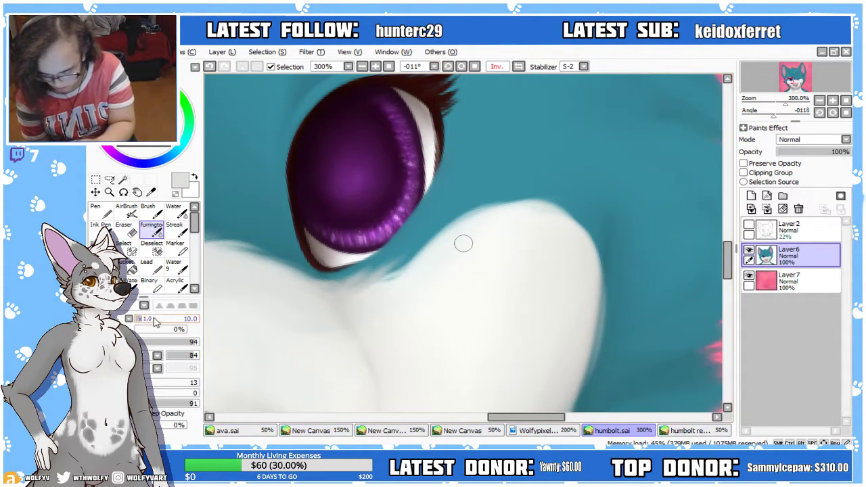
# Brush sampled off-white fur strokes at sizes 27 and 19 along the cheek patch's upper edge beside the open eye
pyautogui.moveTo(144, 320); pyautogui.dragTo(152, 319)
pyautogui.keyDown('alt'); pyautogui.click(408, 319); pyautogui.keyUp('alt')
pyautogui.moveTo(376, 301)
pyautogui.mouseDown()
pyautogui.moveTo(357, 277)
pyautogui.moveTo(398, 227)
pyautogui.moveTo(400, 267)
pyautogui.moveTo(358, 298)
pyautogui.moveTo(396, 219)
pyautogui.moveTo(394, 301)
pyautogui.mouseUp()
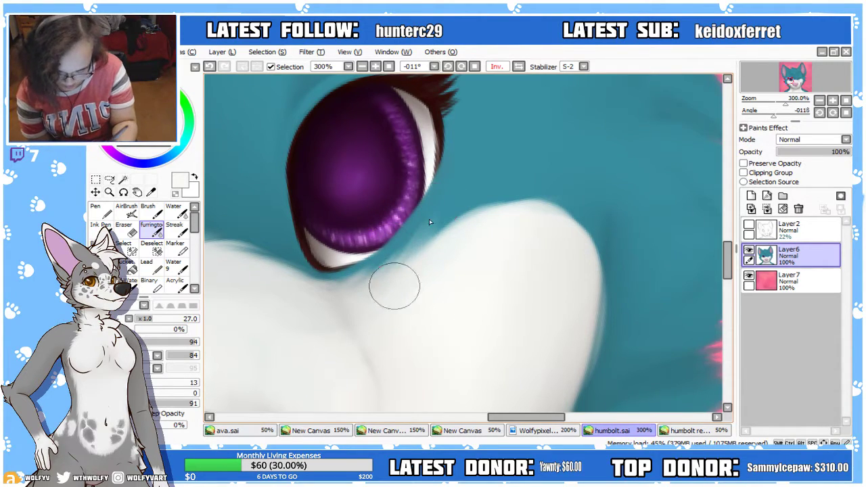
pyautogui.moveTo(154, 321); pyautogui.dragTo(149, 320)
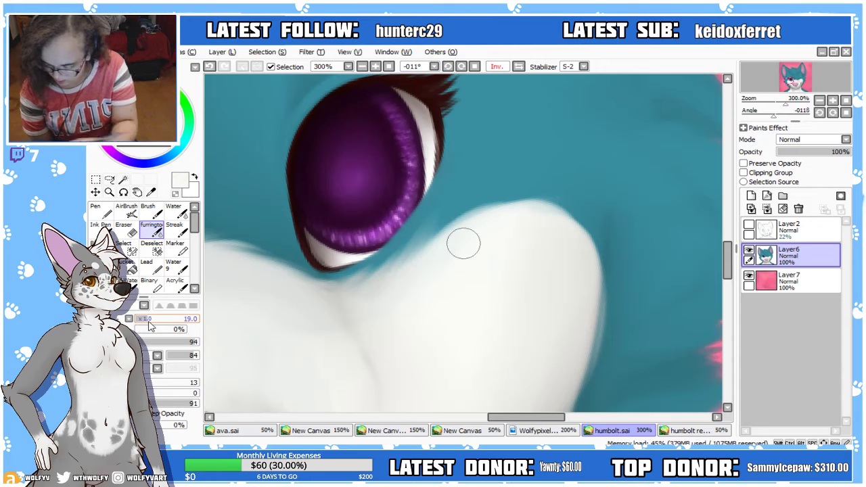
pyautogui.moveTo(394, 288)
pyautogui.mouseDown()
pyautogui.moveTo(430, 227)
pyautogui.moveTo(468, 209)
pyautogui.mouseUp()
pyautogui.moveTo(429, 253); pyautogui.dragTo(464, 207)
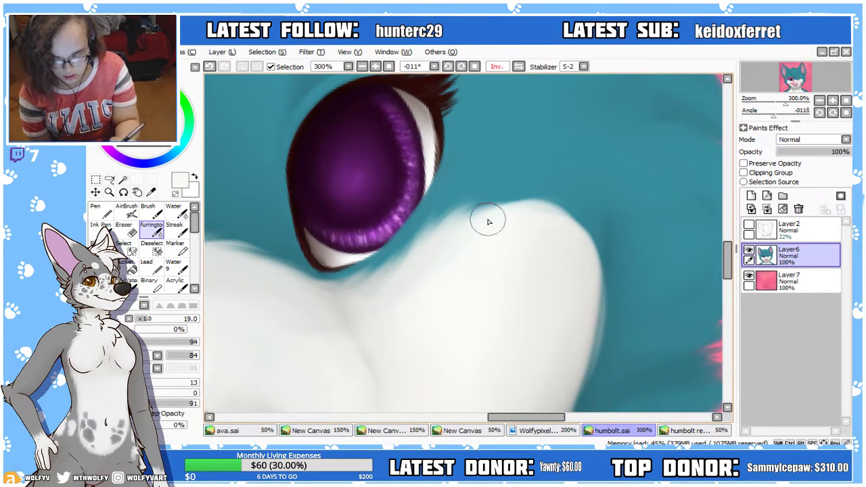
# Paint sampled grey fur tufts at size 14 over the teal neck edge below the jaw, where it meets the white chest
pyautogui.moveTo(535, 417); pyautogui.dragTo(565, 420)
pyautogui.moveTo(728, 260); pyautogui.dragTo(728, 288)
pyautogui.moveTo(579, 419); pyautogui.dragTo(555, 415)
pyautogui.moveTo(727, 289); pyautogui.dragTo(724, 317)
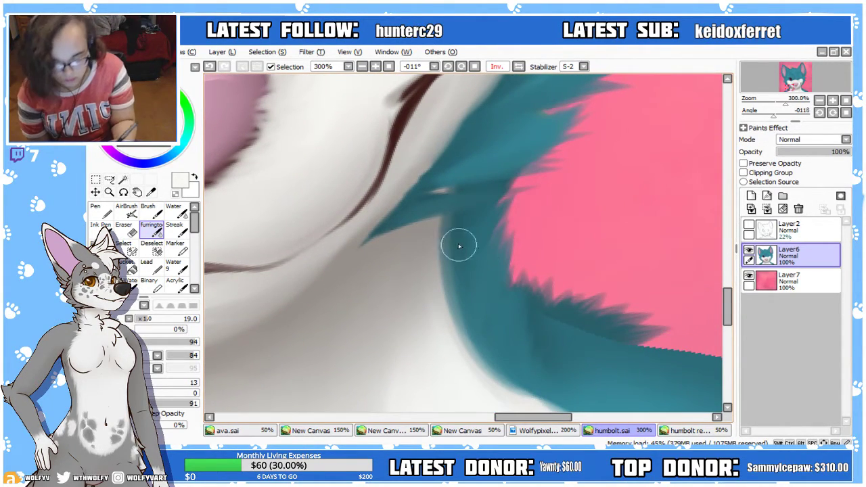
pyautogui.keyDown('alt'); pyautogui.click(430, 230); pyautogui.keyUp('alt')
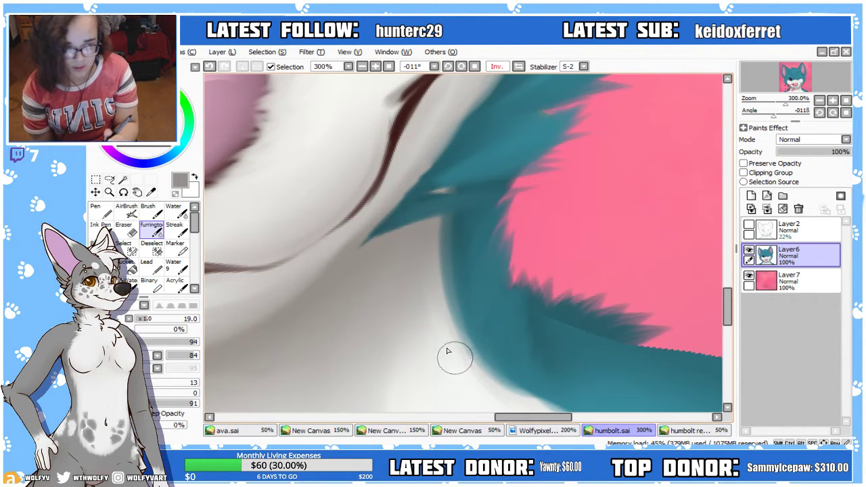
pyautogui.moveTo(156, 322); pyautogui.dragTo(150, 323)
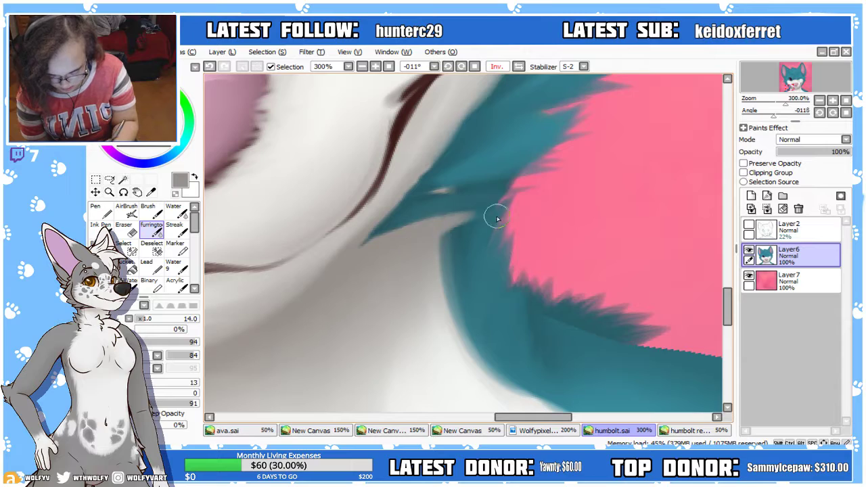
pyautogui.moveTo(445, 192); pyautogui.dragTo(508, 190)
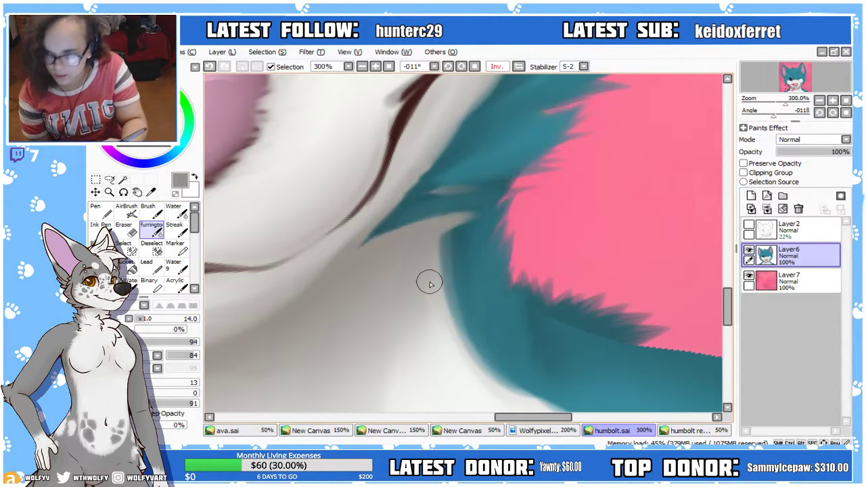
pyautogui.moveTo(424, 282); pyautogui.dragTo(460, 234)
pyautogui.moveTo(422, 298); pyautogui.dragTo(466, 233)
pyautogui.moveTo(422, 278)
pyautogui.mouseDown()
pyautogui.moveTo(475, 240)
pyautogui.moveTo(490, 219)
pyautogui.moveTo(423, 255)
pyautogui.moveTo(505, 224)
pyautogui.moveTo(431, 235)
pyautogui.moveTo(476, 269)
pyautogui.mouseUp()
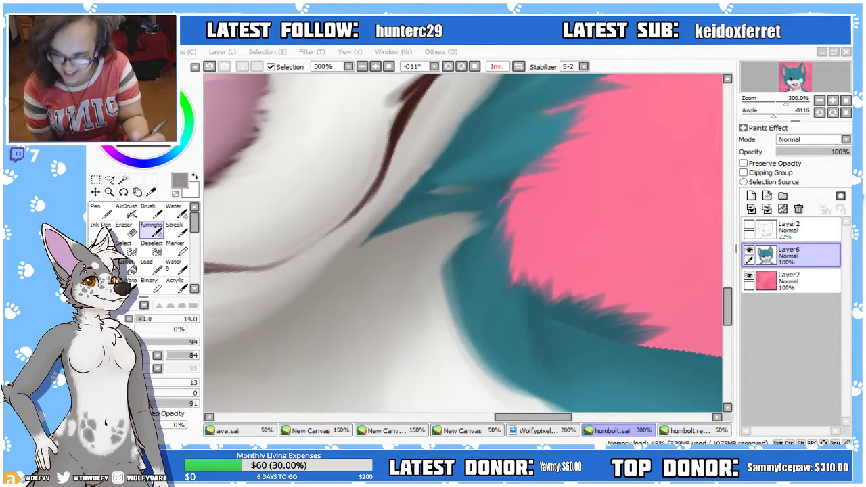
pyautogui.scroll(2, 709, 251)
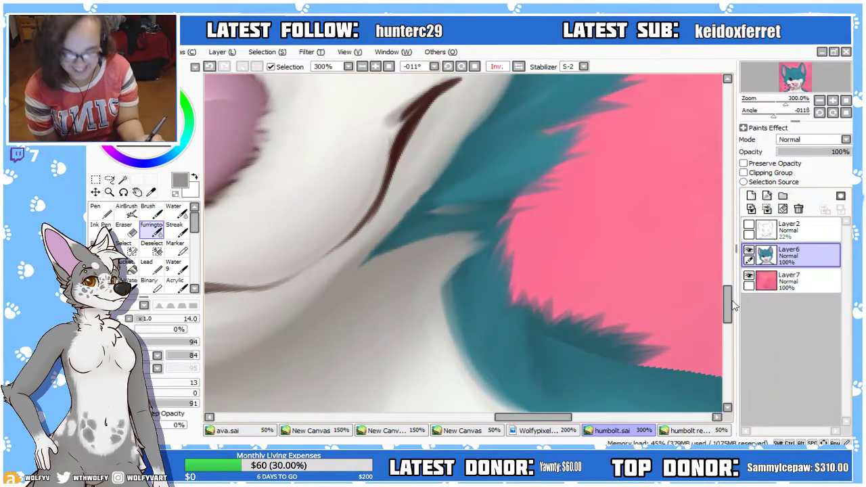
# Paint white and light grey fur tufts over the teal edge of the neck, sampling the colours from the chest fur
pyautogui.scroll(-5, 514, 265)
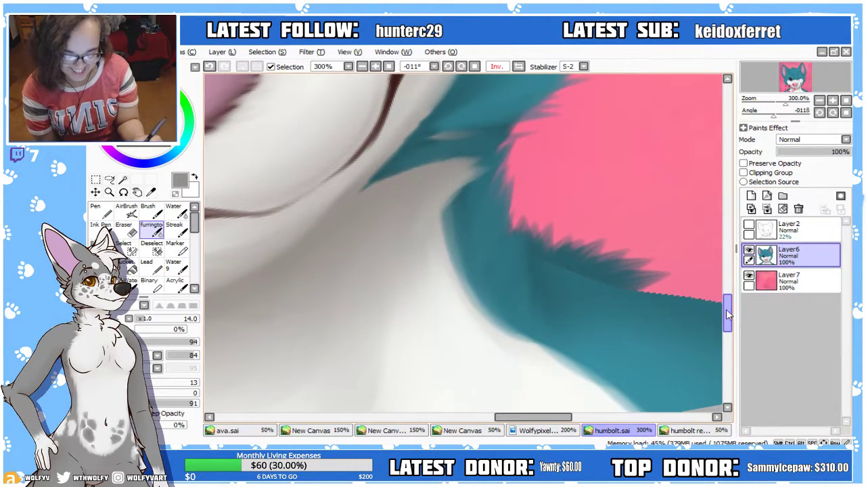
pyautogui.rightClick(482, 334)
pyautogui.moveTo(512, 355)
pyautogui.mouseDown()
pyautogui.moveTo(500, 346)
pyautogui.moveTo(503, 295)
pyautogui.moveTo(491, 277)
pyautogui.mouseUp()
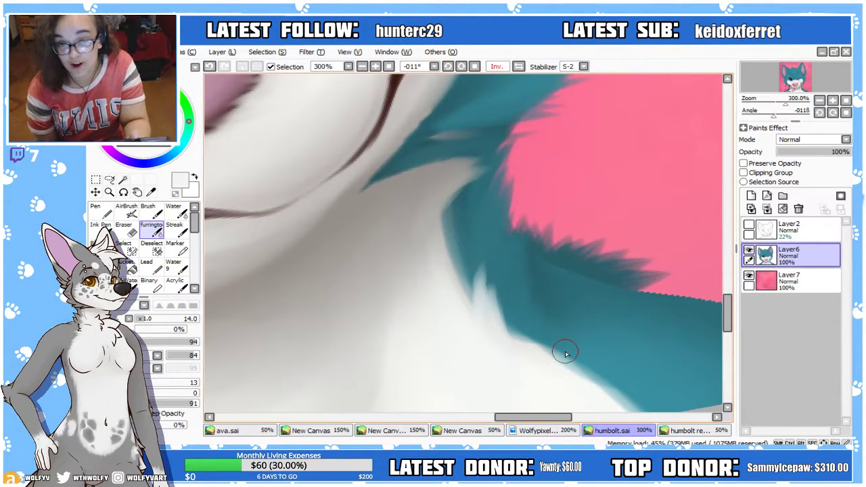
pyautogui.moveTo(566, 354)
pyautogui.mouseDown()
pyautogui.moveTo(480, 332)
pyautogui.moveTo(470, 315)
pyautogui.moveTo(466, 325)
pyautogui.moveTo(471, 230)
pyautogui.moveTo(446, 304)
pyautogui.moveTo(469, 239)
pyautogui.moveTo(417, 259)
pyautogui.mouseUp()
pyautogui.rightClick(427, 244)
pyautogui.moveTo(433, 291); pyautogui.dragTo(446, 233)
pyautogui.moveTo(484, 188)
pyautogui.mouseDown()
pyautogui.moveTo(450, 205)
pyautogui.moveTo(427, 245)
pyautogui.moveTo(493, 179)
pyautogui.moveTo(477, 186)
pyautogui.moveTo(435, 270)
pyautogui.moveTo(420, 257)
pyautogui.moveTo(425, 300)
pyautogui.moveTo(430, 253)
pyautogui.moveTo(462, 218)
pyautogui.moveTo(410, 288)
pyautogui.moveTo(446, 211)
pyautogui.moveTo(423, 238)
pyautogui.mouseUp()
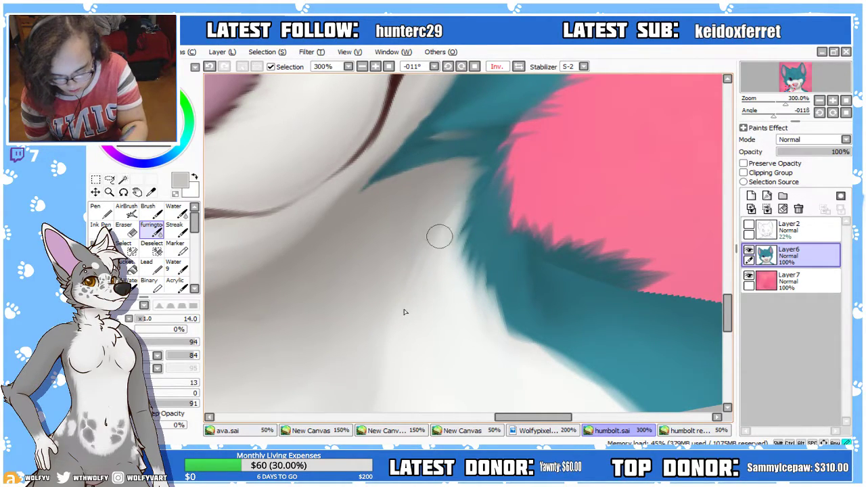
# Paint fur tufts along the upper edge of the shoulder in the mirrored view, using sampled dark teal and brush size 23
pyautogui.click(363, 66)
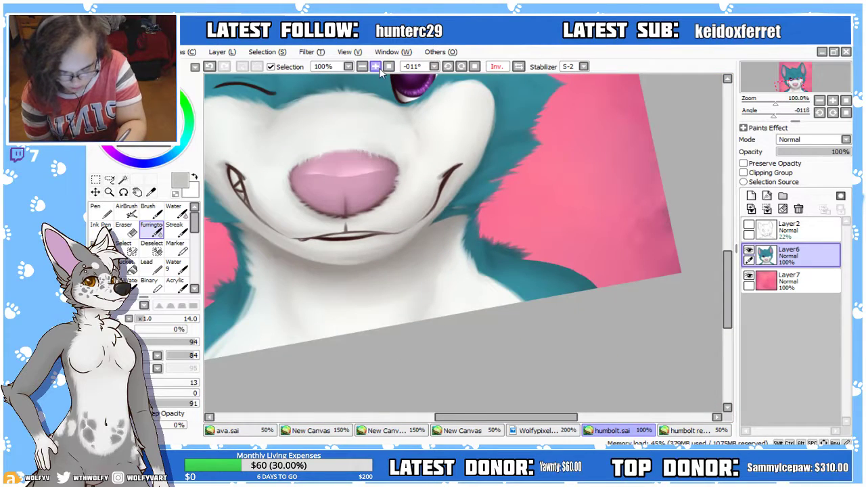
pyautogui.click(363, 66)
pyautogui.click(520, 67)
pyautogui.click(376, 67)
pyautogui.click(376, 67)
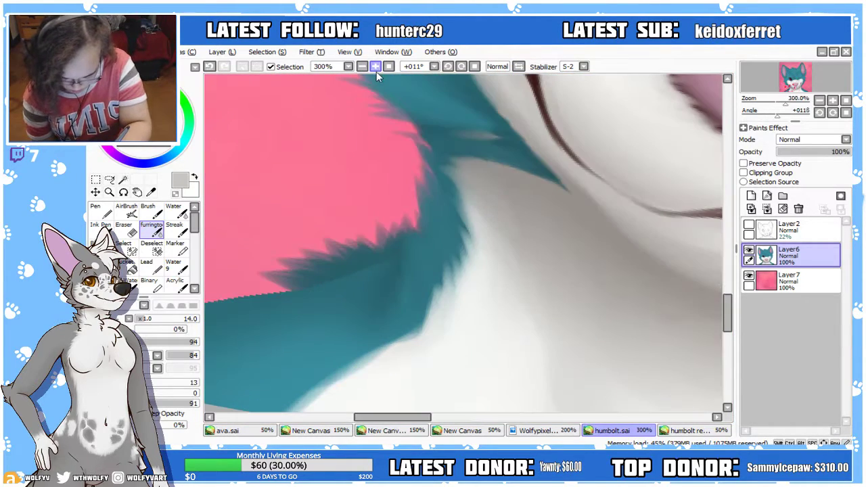
pyautogui.click(518, 67)
pyautogui.keyDown('alt'); pyautogui.click(541, 277); pyautogui.keyUp('alt')
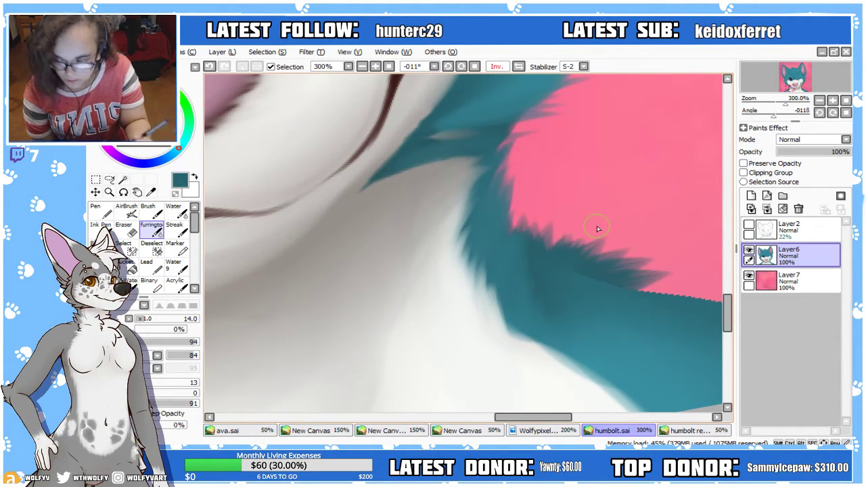
pyautogui.moveTo(555, 417); pyautogui.dragTo(584, 417)
pyautogui.click(448, 67)
pyautogui.click(448, 66)
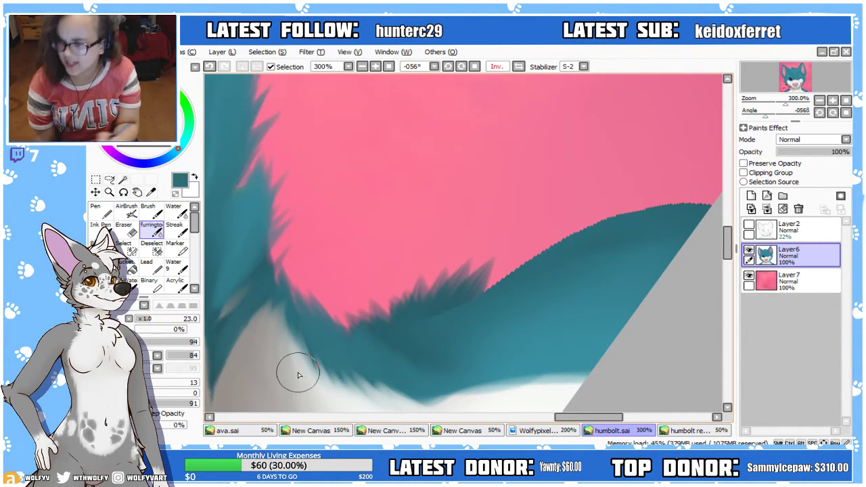
pyautogui.moveTo(450, 329)
pyautogui.mouseDown()
pyautogui.moveTo(464, 276)
pyautogui.moveTo(482, 252)
pyautogui.moveTo(499, 260)
pyautogui.moveTo(508, 250)
pyautogui.mouseUp()
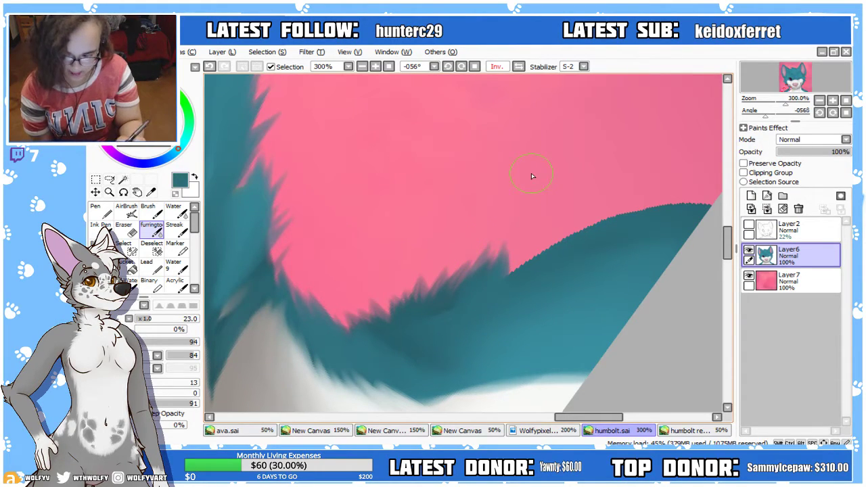
pyautogui.moveTo(498, 299)
pyautogui.mouseDown()
pyautogui.moveTo(535, 252)
pyautogui.moveTo(572, 230)
pyautogui.mouseUp()
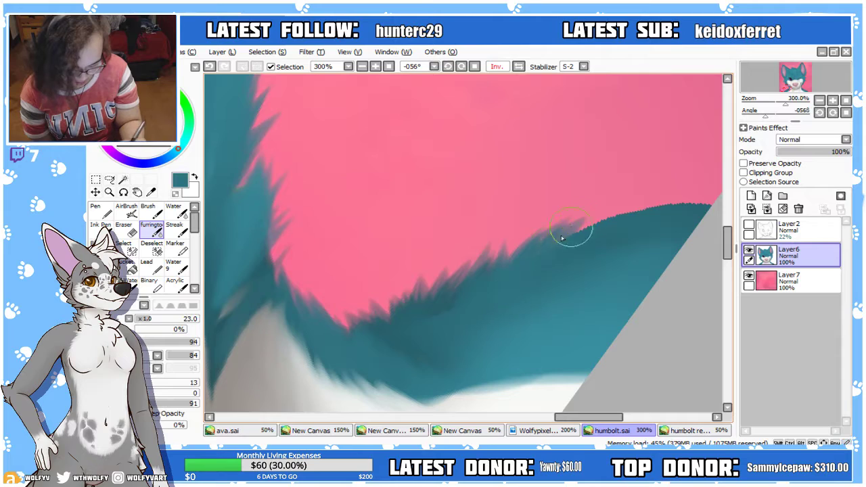
pyautogui.moveTo(535, 280)
pyautogui.mouseDown()
pyautogui.moveTo(554, 254)
pyautogui.moveTo(625, 189)
pyautogui.mouseUp()
pyautogui.moveTo(576, 240); pyautogui.dragTo(697, 195)
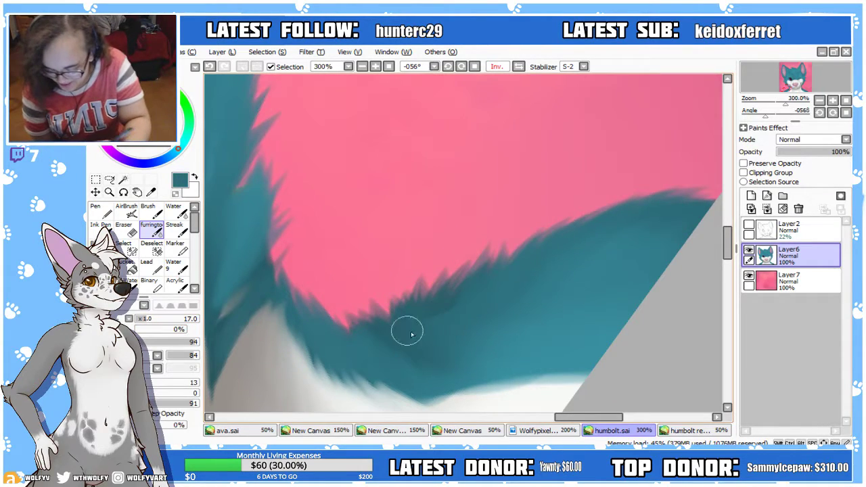
# Refine the tufts where the neck meets that shoulder with teal strokes at brush size 17
pyautogui.moveTo(414, 337)
pyautogui.mouseDown()
pyautogui.moveTo(400, 290)
pyautogui.moveTo(379, 311)
pyautogui.moveTo(407, 291)
pyautogui.mouseUp()
pyautogui.moveTo(439, 346); pyautogui.dragTo(420, 272)
pyautogui.moveTo(440, 335)
pyautogui.mouseDown()
pyautogui.moveTo(432, 267)
pyautogui.moveTo(459, 269)
pyautogui.mouseUp()
pyautogui.moveTo(453, 330)
pyautogui.mouseDown()
pyautogui.moveTo(477, 262)
pyautogui.moveTo(439, 274)
pyautogui.moveTo(449, 264)
pyautogui.mouseUp()
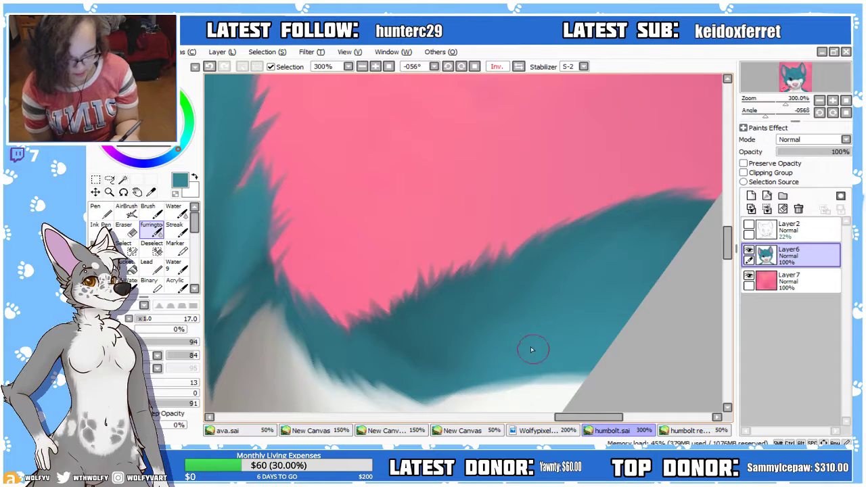
pyautogui.moveTo(492, 353); pyautogui.dragTo(456, 296)
pyautogui.moveTo(479, 358); pyautogui.dragTo(450, 289)
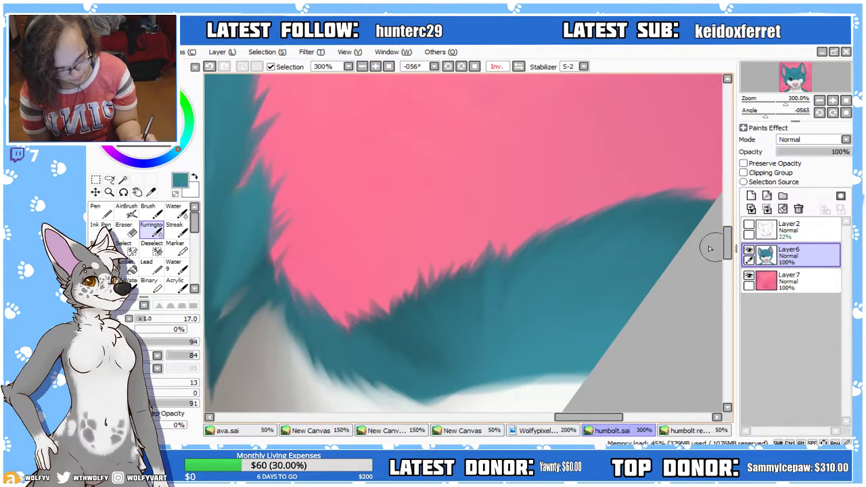
# Examine the whole portrait unmirrored and compare the neck and both shoulders at 100% zoom
pyautogui.moveTo(729, 256); pyautogui.dragTo(729, 265)
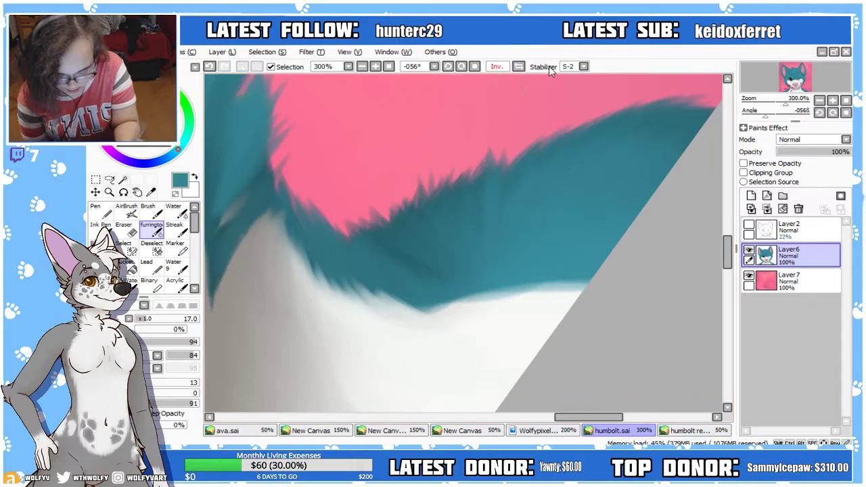
pyautogui.press('h')
pyautogui.click(389, 67)
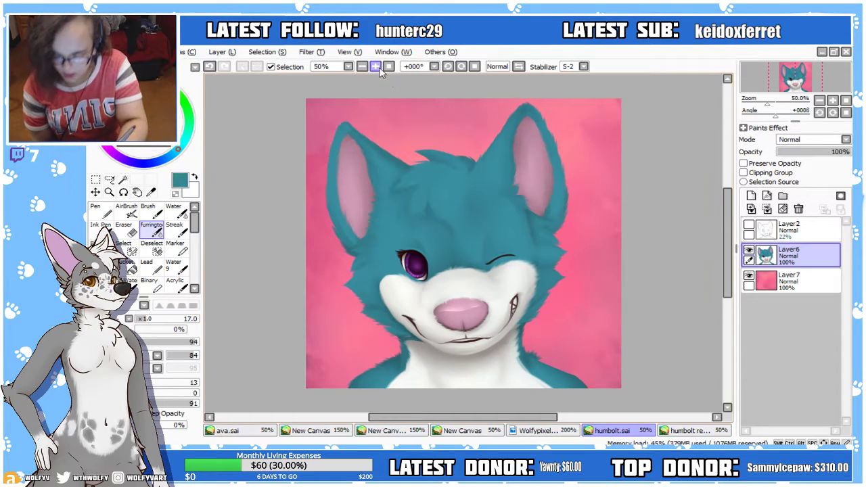
pyautogui.click(389, 67)
pyautogui.scroll(-3, 720, 291)
pyautogui.scroll(-2, 719, 288)
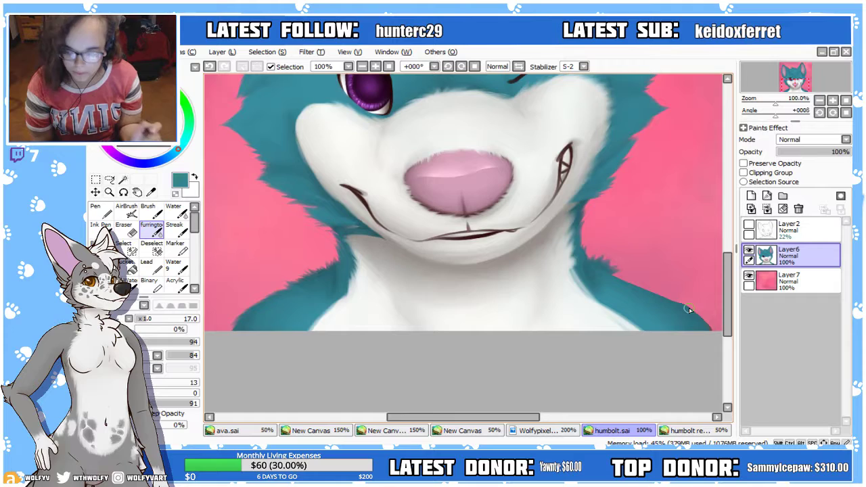
pyautogui.scroll(-1, 726, 328)
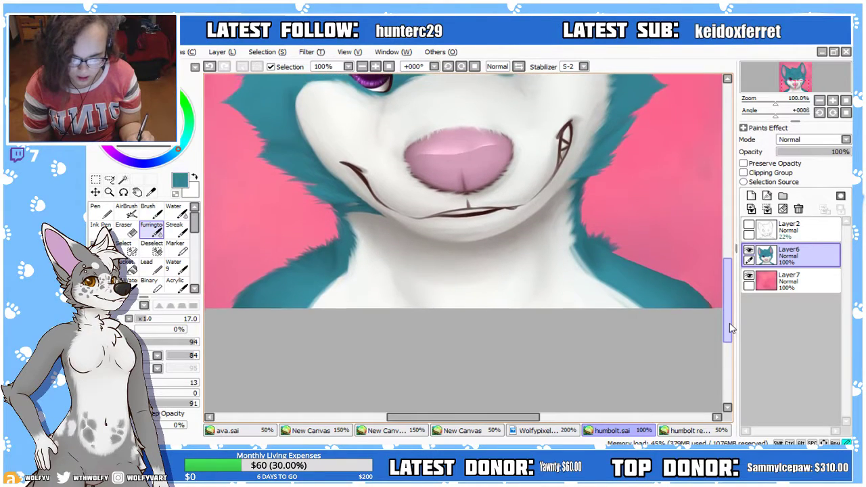
pyautogui.scroll(3, 728, 323)
pyautogui.scroll(-3, 725, 324)
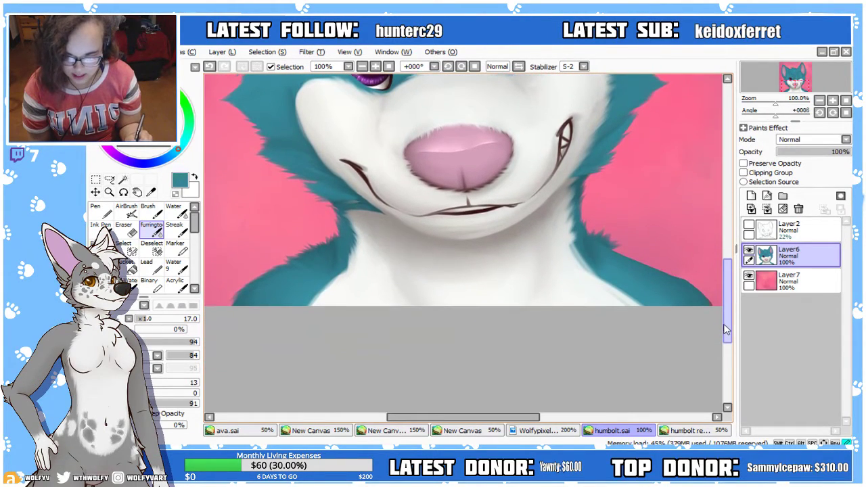
# Paint teal fur tufts along the upper edge of the opposite shoulder with brush size 35
pyautogui.moveTo(530, 417); pyautogui.dragTo(571, 432)
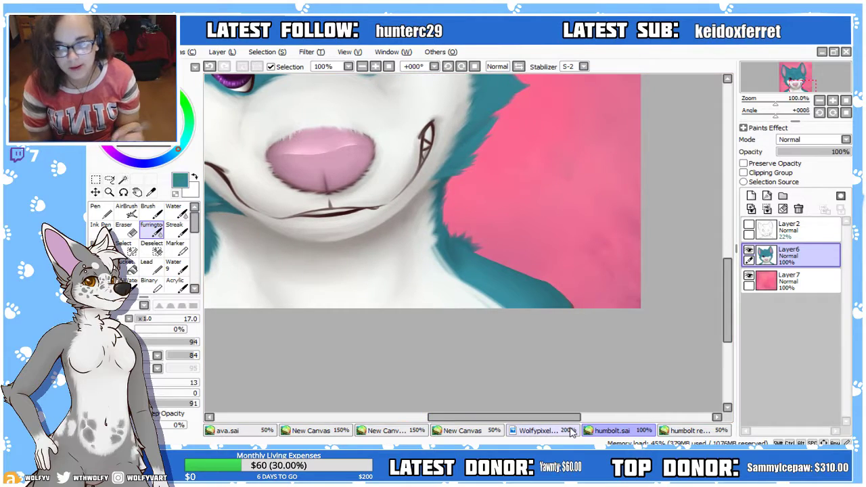
pyautogui.click(447, 67)
pyautogui.doubleClick(376, 66)
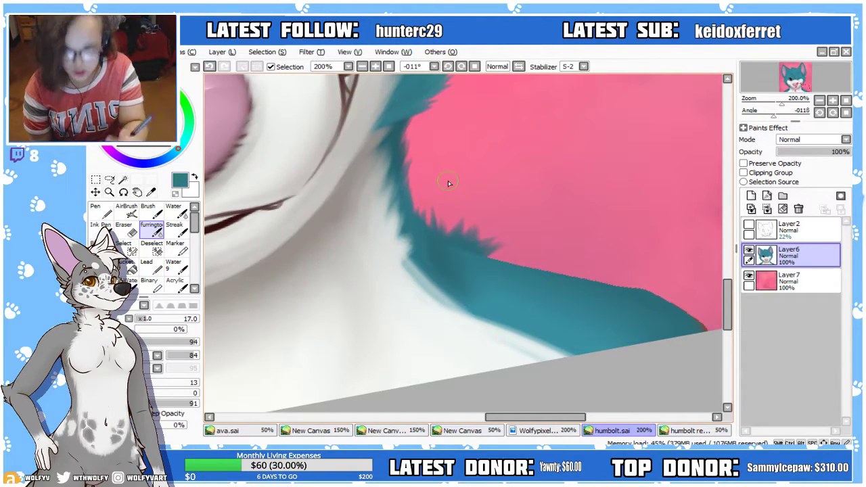
pyautogui.click(448, 66)
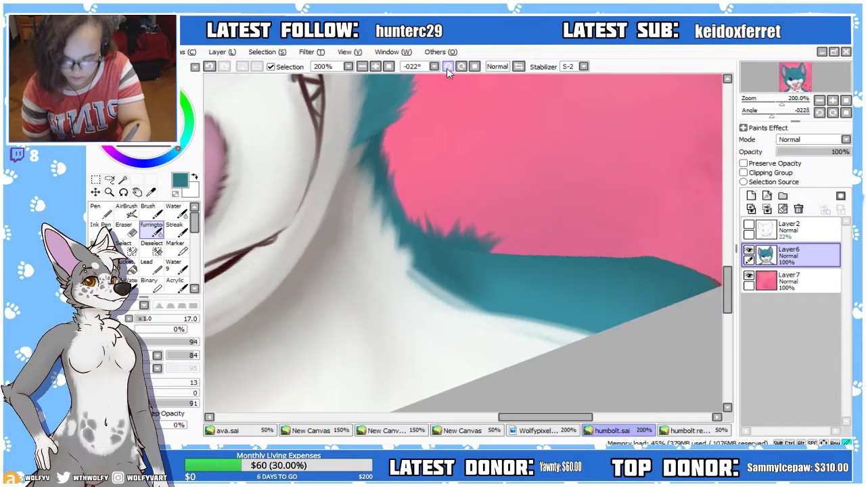
pyautogui.click(448, 66)
pyautogui.click(448, 66)
pyautogui.click(447, 66)
pyautogui.moveTo(147, 321); pyautogui.dragTo(157, 319)
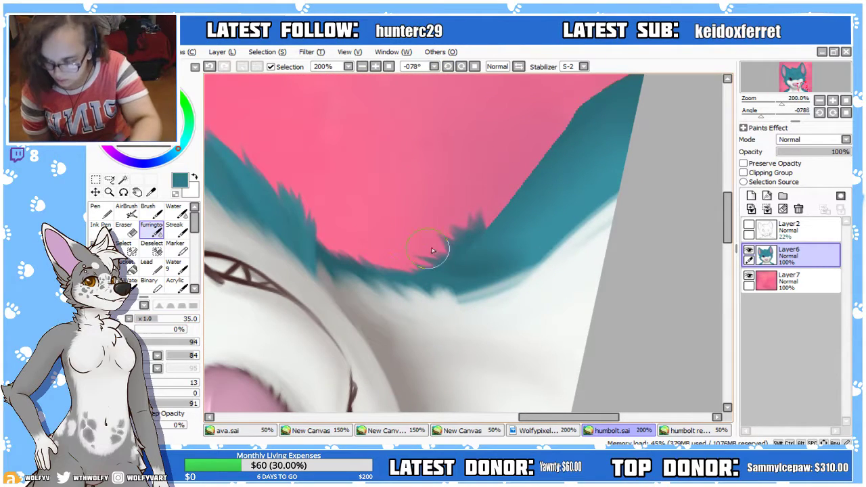
pyautogui.moveTo(471, 253)
pyautogui.mouseDown()
pyautogui.moveTo(487, 253)
pyautogui.moveTo(477, 241)
pyautogui.moveTo(497, 253)
pyautogui.moveTo(508, 234)
pyautogui.moveTo(498, 212)
pyautogui.moveTo(494, 221)
pyautogui.moveTo(500, 167)
pyautogui.moveTo(507, 177)
pyautogui.moveTo(565, 107)
pyautogui.moveTo(537, 156)
pyautogui.moveTo(535, 145)
pyautogui.moveTo(518, 194)
pyautogui.moveTo(550, 131)
pyautogui.moveTo(596, 85)
pyautogui.moveTo(598, 95)
pyautogui.moveTo(629, 85)
pyautogui.moveTo(521, 203)
pyautogui.moveTo(473, 180)
pyautogui.mouseUp()
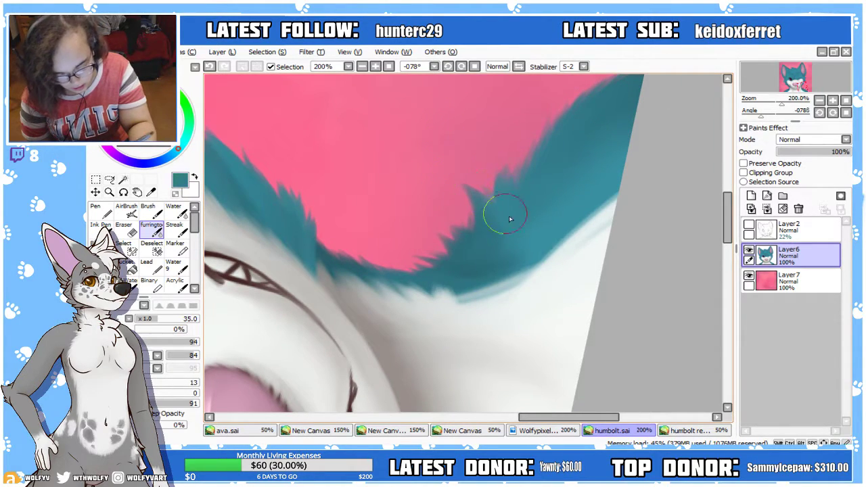
# Paint teal fur strokes above the muzzle beside the winking eye with brush size 19
pyautogui.click(388, 67)
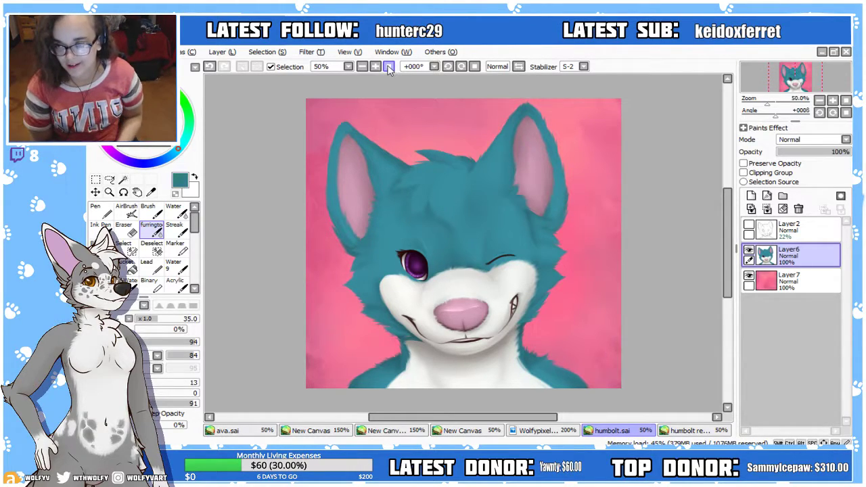
pyautogui.click(389, 67)
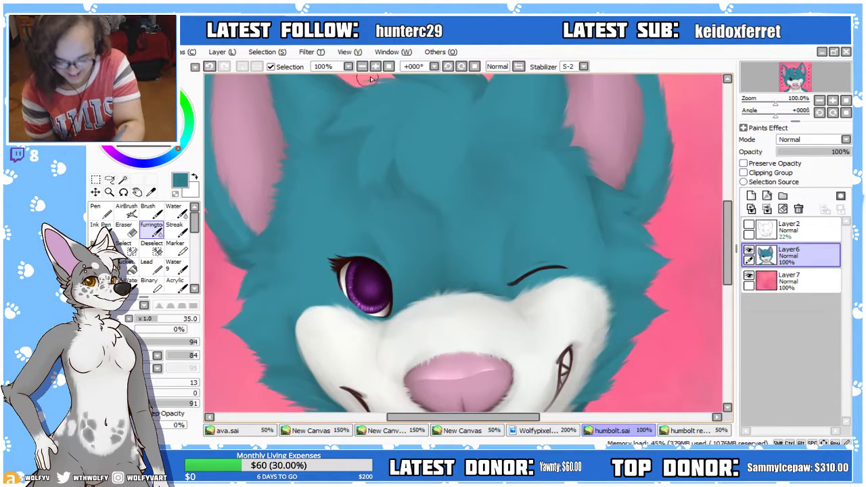
pyautogui.click(376, 67)
pyautogui.moveTo(159, 318); pyautogui.dragTo(145, 319)
pyautogui.moveTo(523, 315); pyautogui.dragTo(521, 287)
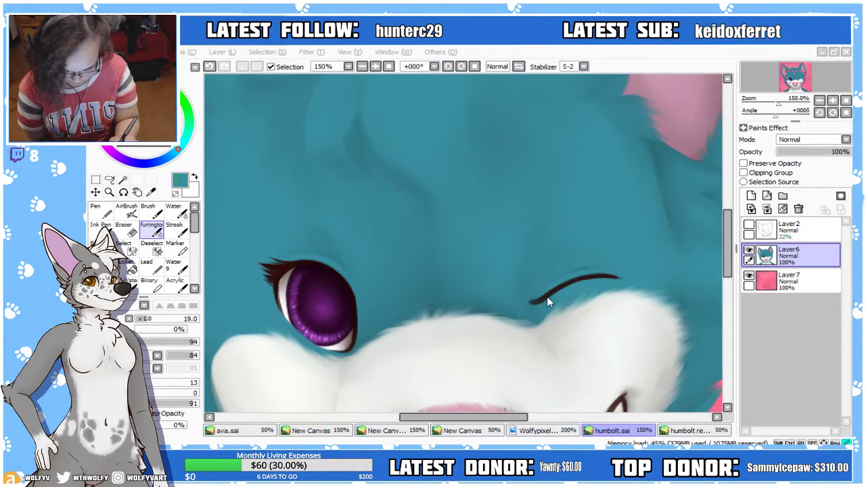
# Open the Dante concept drawing, examine the character and colour swatches at 50% zoom, and close it
pyautogui.doubleClick(305, 322)
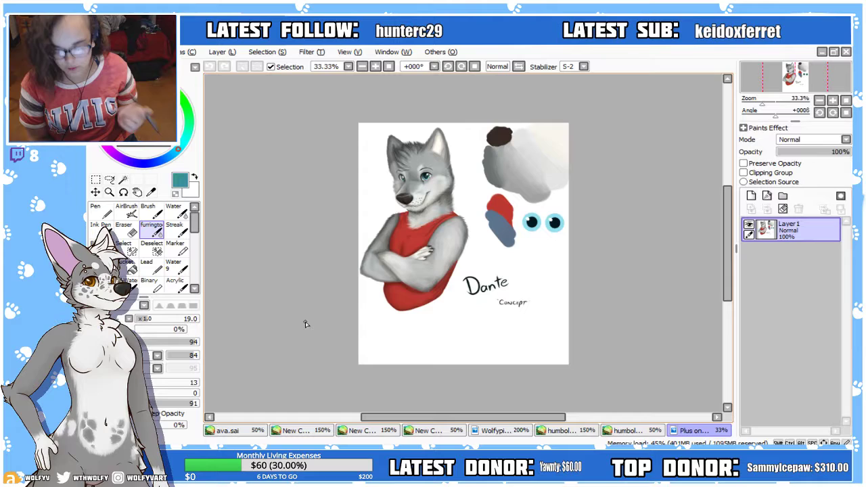
pyautogui.scroll(1, 305, 322)
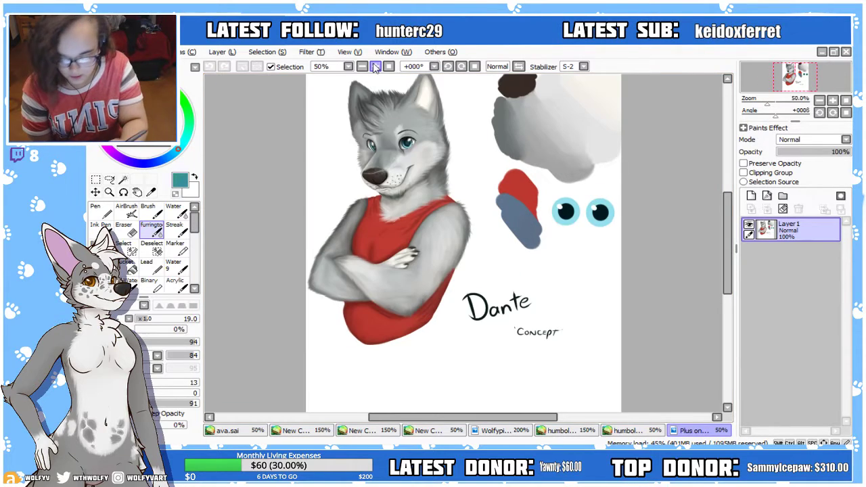
pyautogui.moveTo(728, 270); pyautogui.dragTo(729, 266)
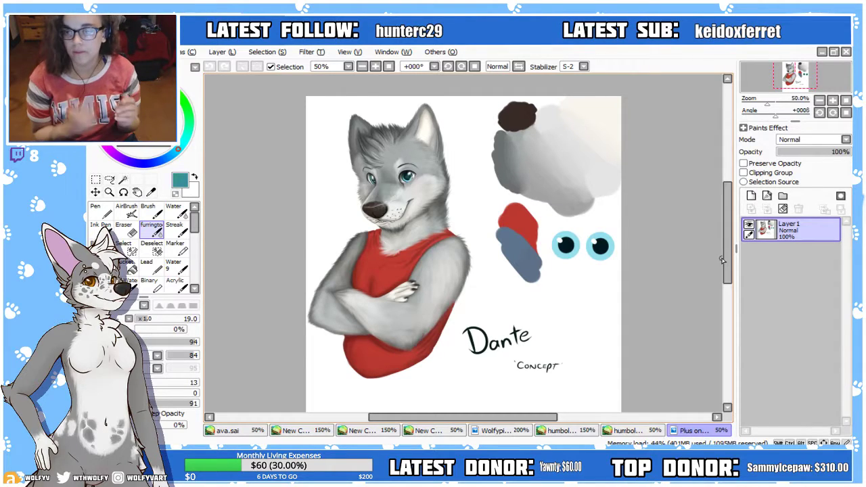
pyautogui.moveTo(722, 259); pyautogui.dragTo(735, 248)
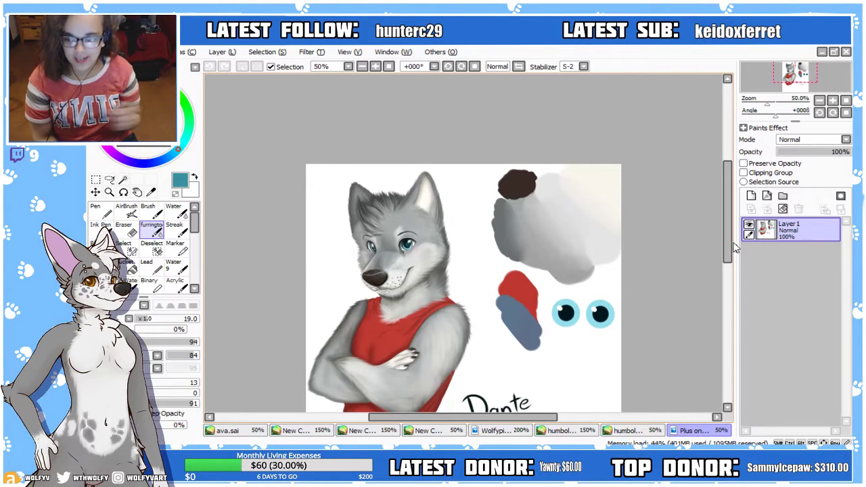
pyautogui.scroll(-3, 735, 248)
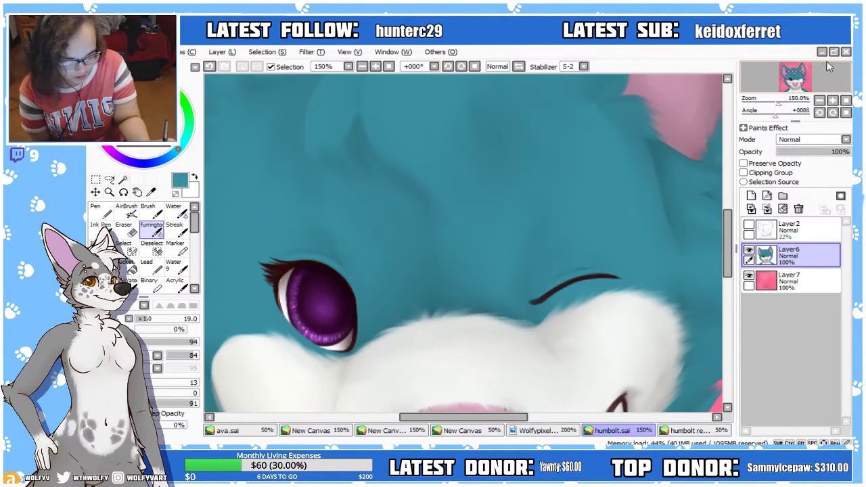
pyautogui.click(846, 52)
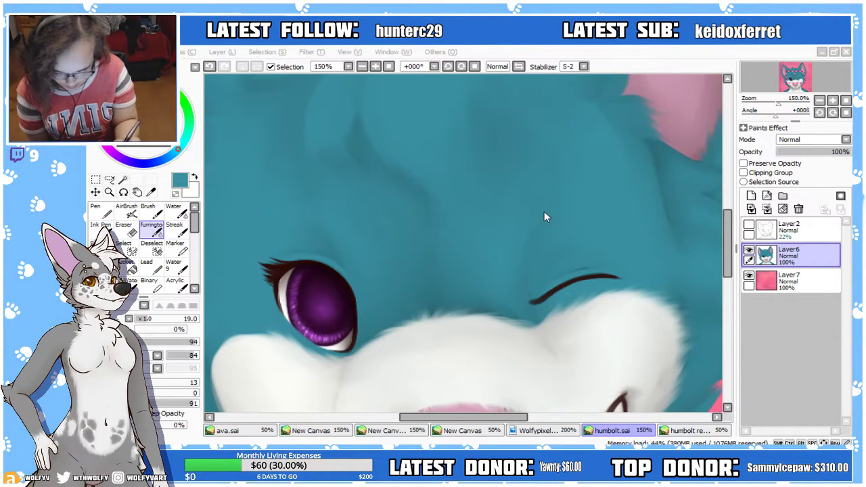
# Open the Plus One title screen draft and examine its characters and logo at 50% zoom
pyautogui.doubleClick(306, 254)
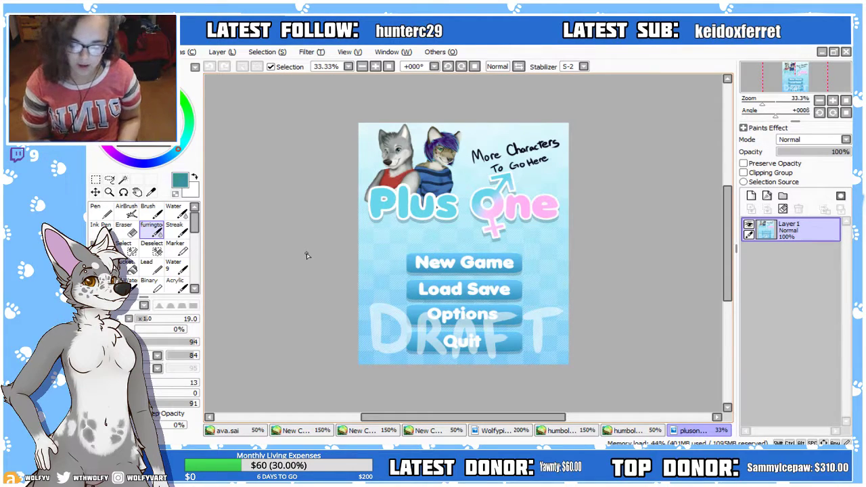
pyautogui.scroll(1, 305, 255)
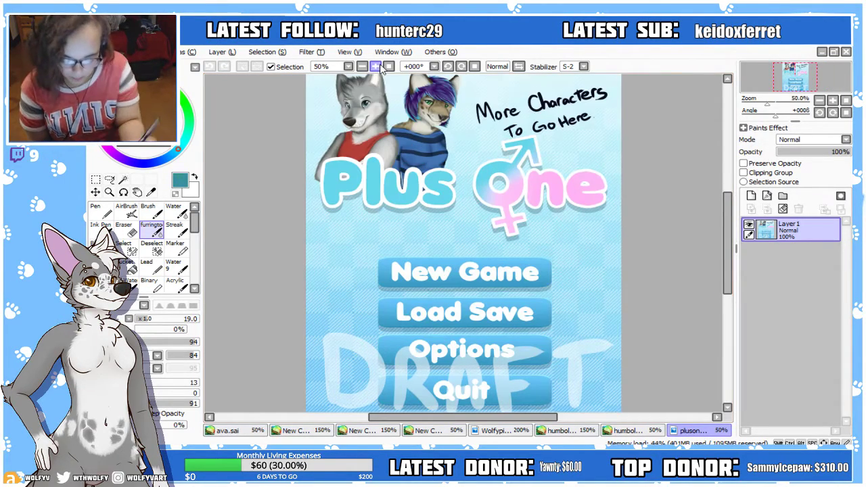
pyautogui.moveTo(727, 261); pyautogui.dragTo(721, 249)
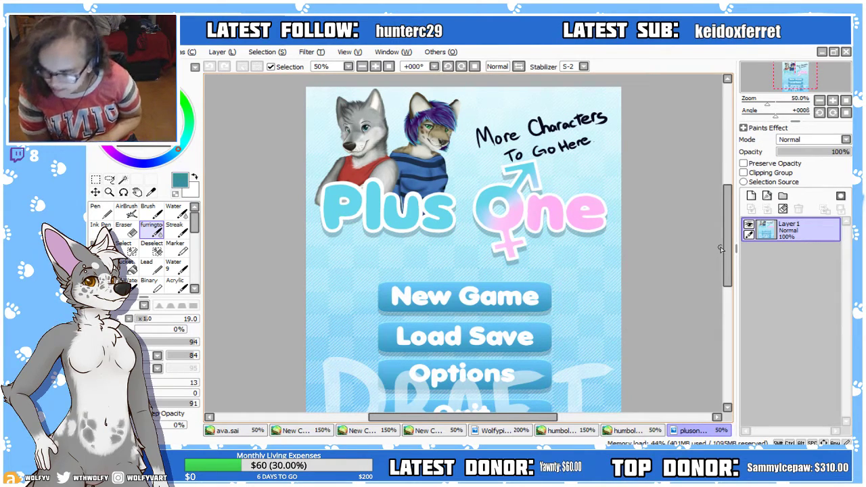
pyautogui.moveTo(721, 249)
pyautogui.mouseDown()
pyautogui.moveTo(727, 305)
pyautogui.moveTo(721, 252)
pyautogui.mouseUp()
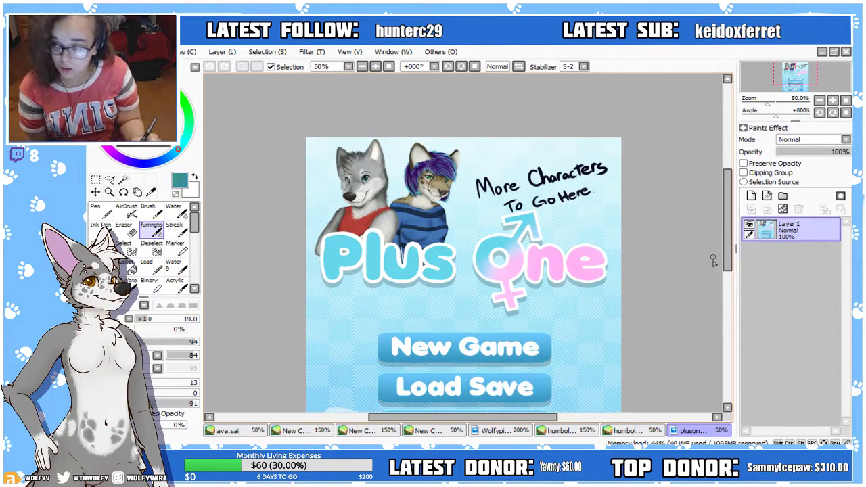
# Examine the lower part of the Plus One title screen draft and close it
pyautogui.moveTo(728, 270); pyautogui.dragTo(728, 284)
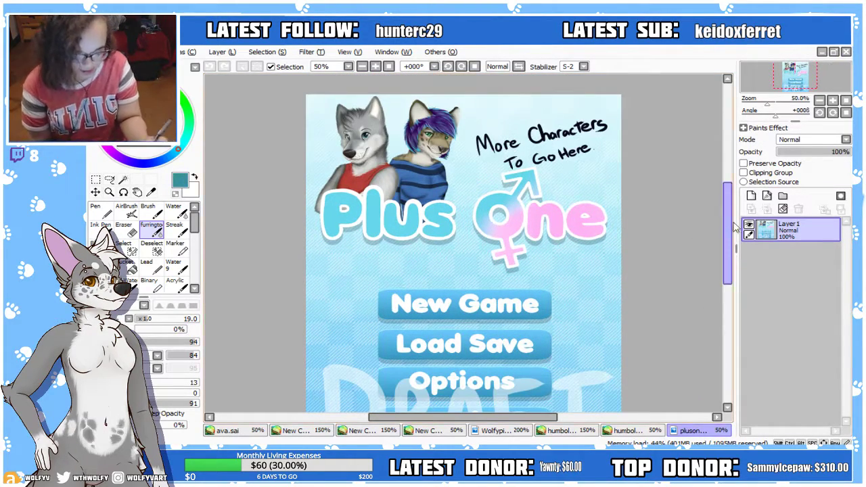
pyautogui.click(845, 52)
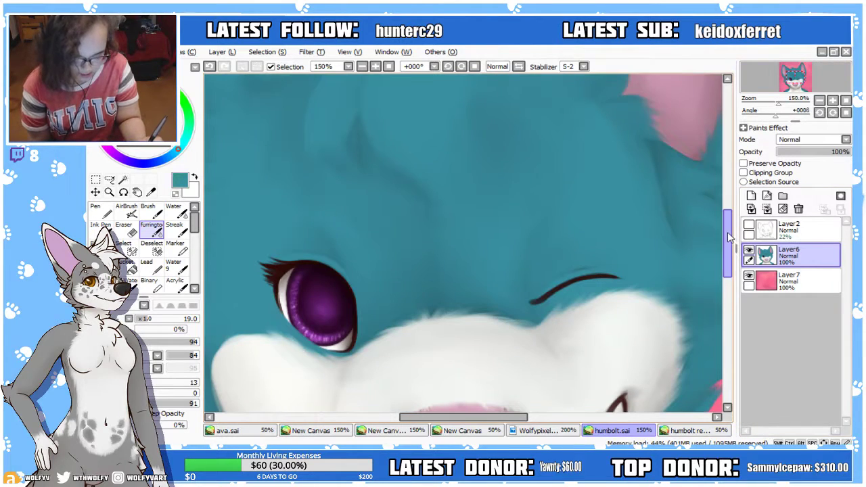
# Paint light grey fur strokes along the lower cheek edge beside the toothless mouth corner of humbolt.sai with brush size 12
pyautogui.scroll(-2, 691, 335)
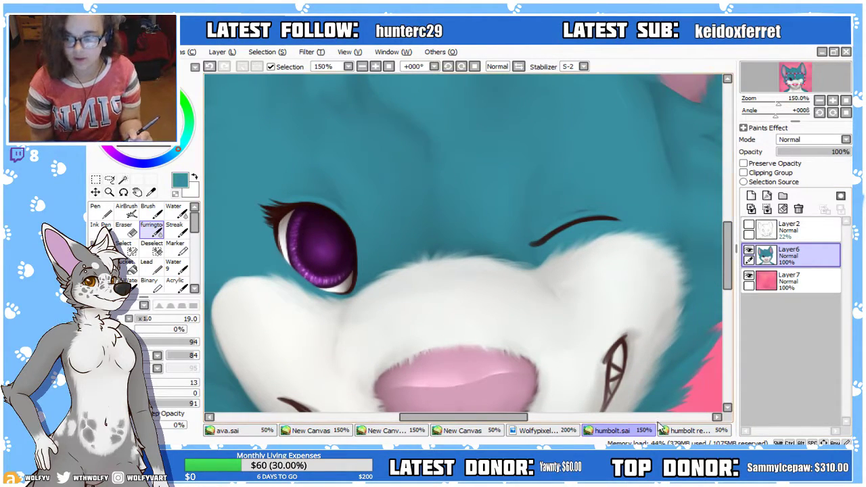
pyautogui.scroll(-3, 685, 328)
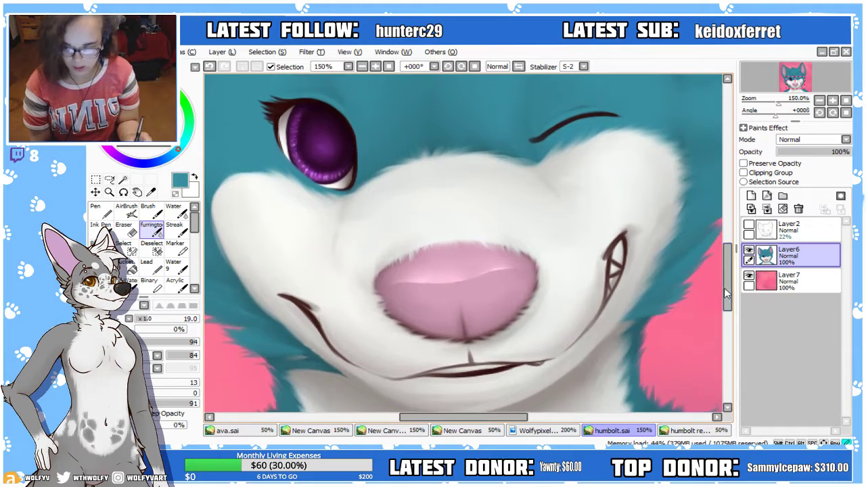
pyautogui.press('h')
pyautogui.scroll(-3, 535, 271)
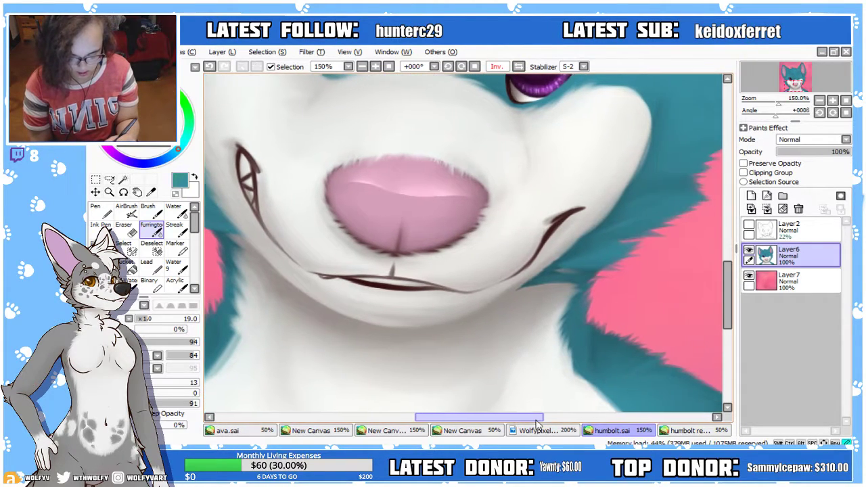
pyautogui.hscroll(2, 537, 423)
pyautogui.click(463, 68)
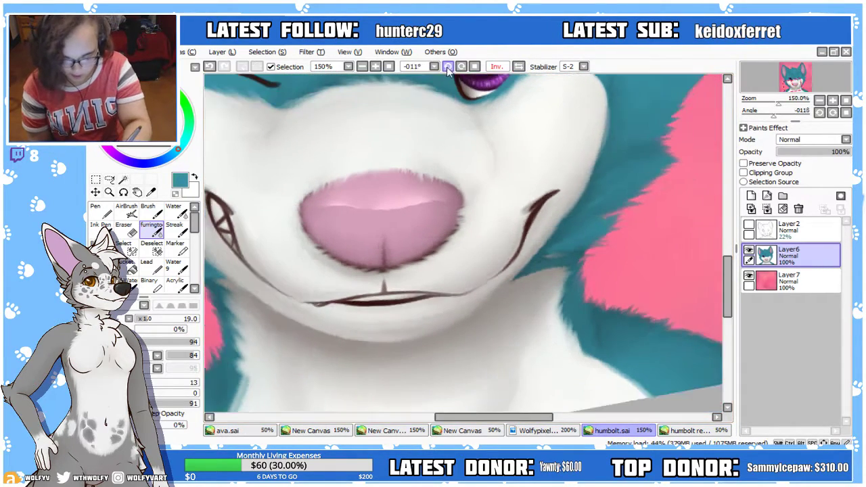
pyautogui.click(463, 67)
pyautogui.click(462, 68)
pyautogui.click(374, 66)
pyautogui.click(141, 320)
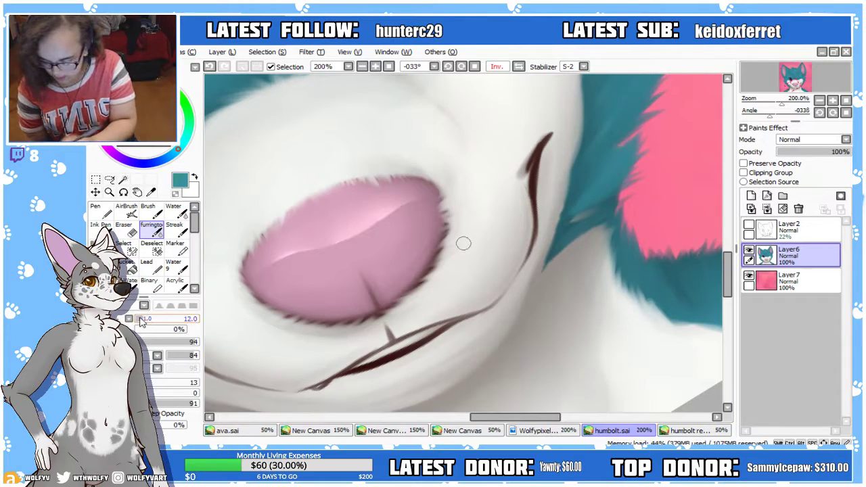
pyautogui.keyDown('alt'); pyautogui.click(503, 315); pyautogui.keyUp('alt')
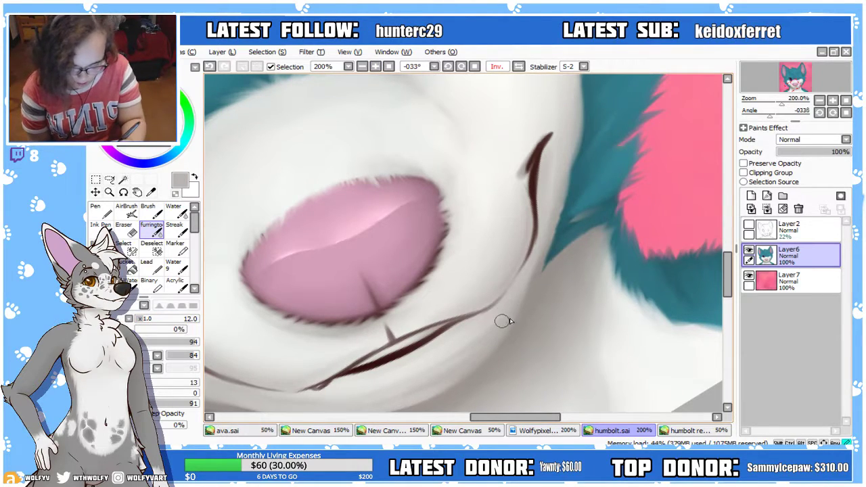
pyautogui.moveTo(517, 303); pyautogui.dragTo(554, 246)
pyautogui.keyDown('alt'); pyautogui.click(595, 233); pyautogui.keyUp('alt')
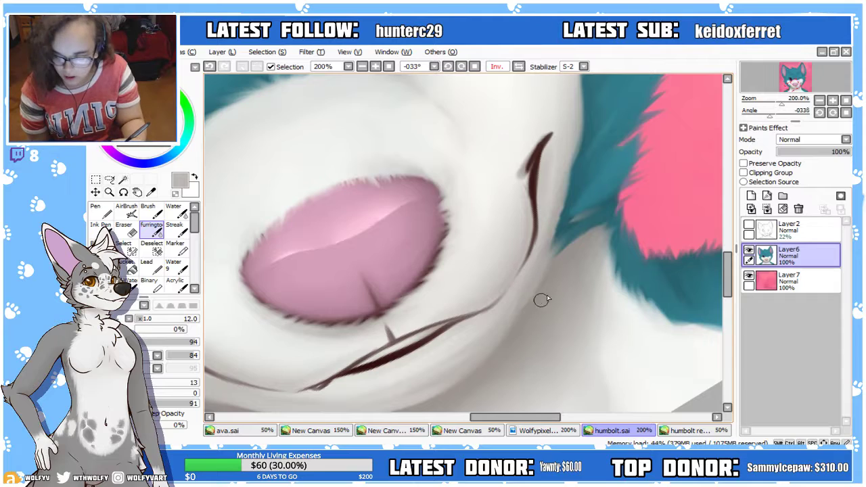
# Paint white and grey fur strokes along the sides of the white cheek patch beside the open eye with brush size 22
pyautogui.scroll(2, 532, 281)
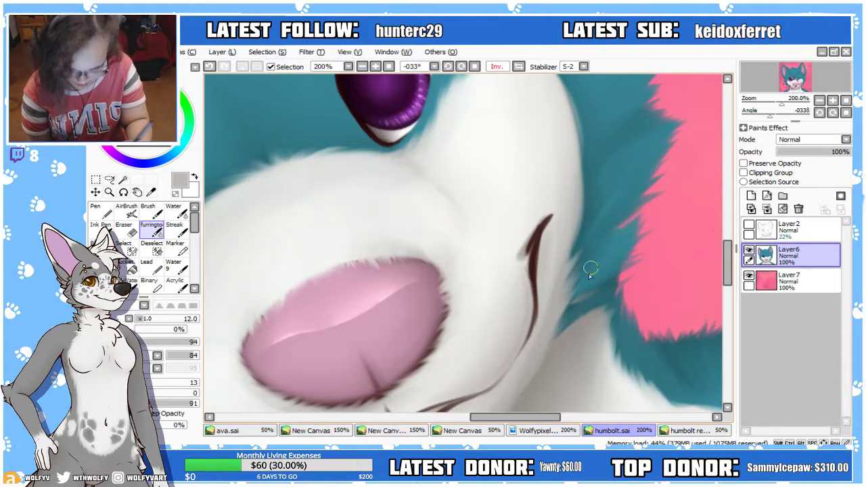
pyautogui.click(448, 66)
pyautogui.click(448, 66)
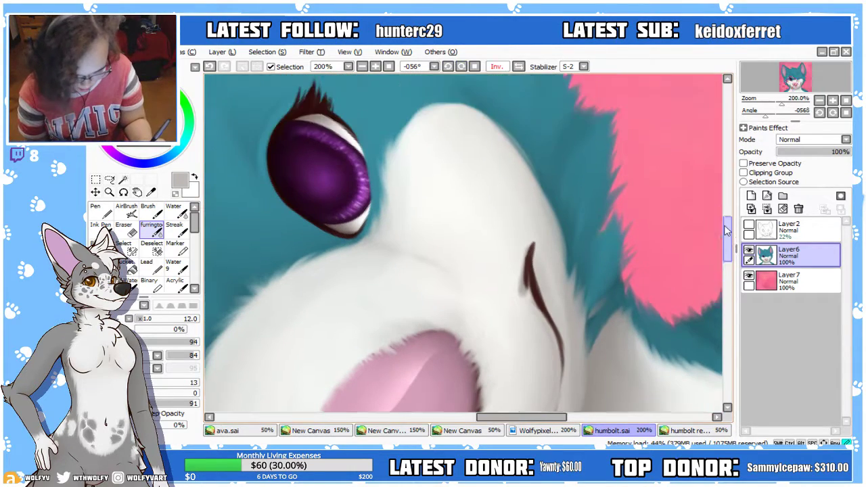
pyautogui.click(448, 66)
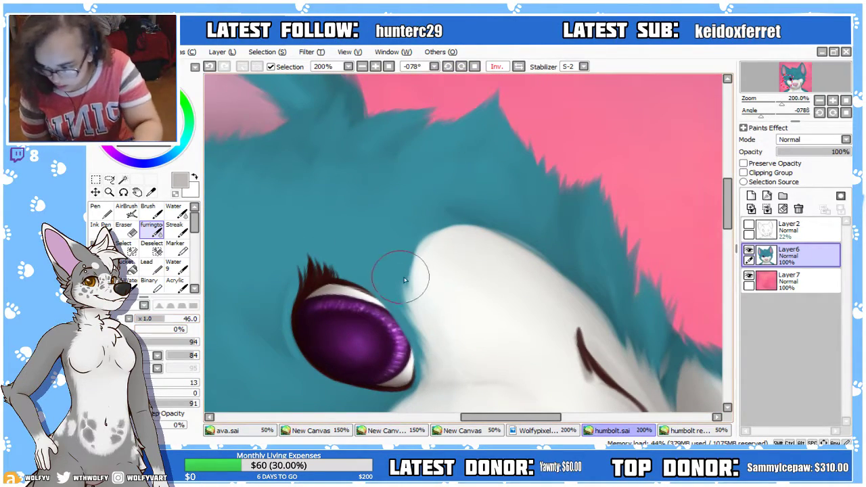
pyautogui.rightClick(427, 289)
pyautogui.moveTo(422, 286); pyautogui.dragTo(406, 230)
pyautogui.moveTo(160, 320); pyautogui.dragTo(152, 327)
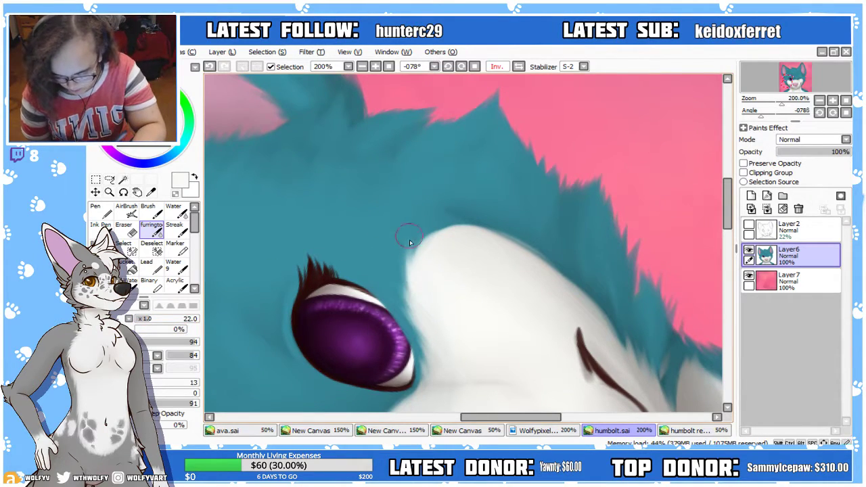
pyautogui.rightClick(612, 341)
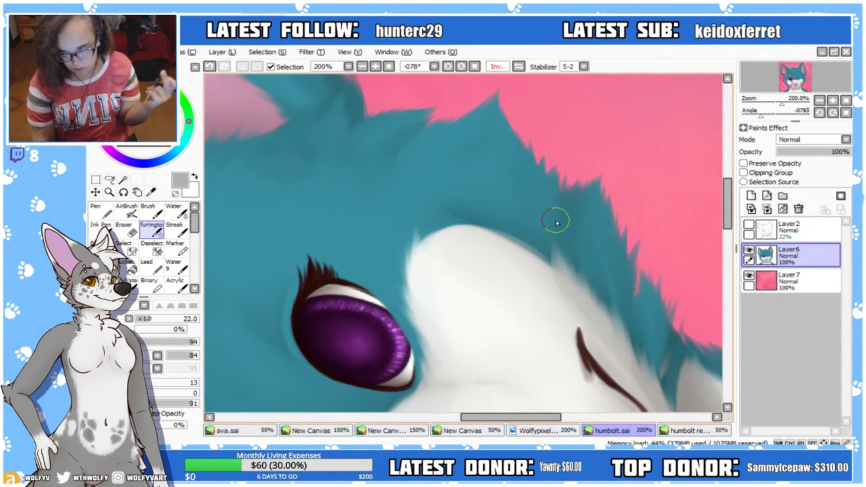
# Paint white fur tufts across the teal boundary at the tip of the open-eye cheek patch, using the sampled white
pyautogui.keyDown('alt'); pyautogui.click(429, 257); pyautogui.keyUp('alt')
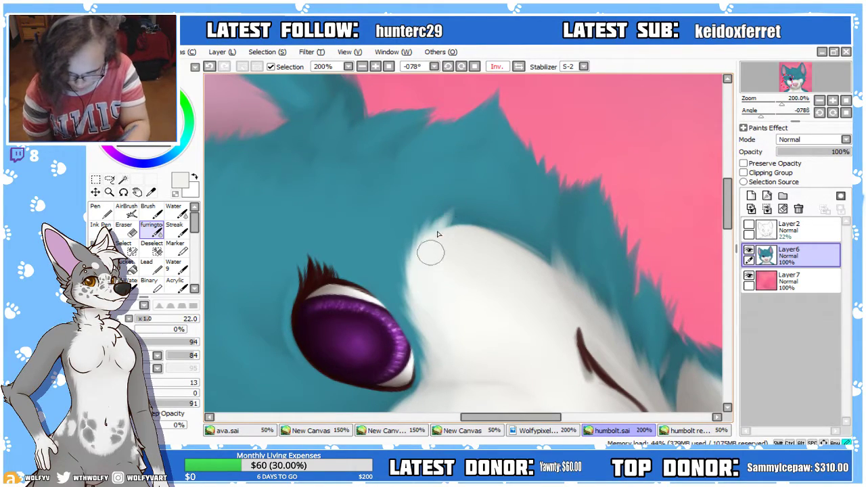
pyautogui.moveTo(731, 220); pyautogui.dragTo(730, 226)
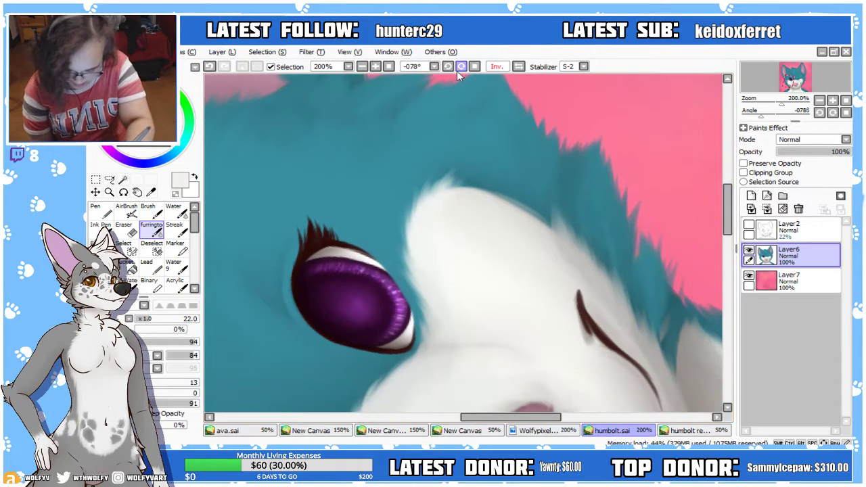
pyautogui.click(461, 67)
pyautogui.moveTo(543, 222)
pyautogui.mouseDown()
pyautogui.moveTo(534, 205)
pyautogui.moveTo(542, 203)
pyautogui.mouseUp()
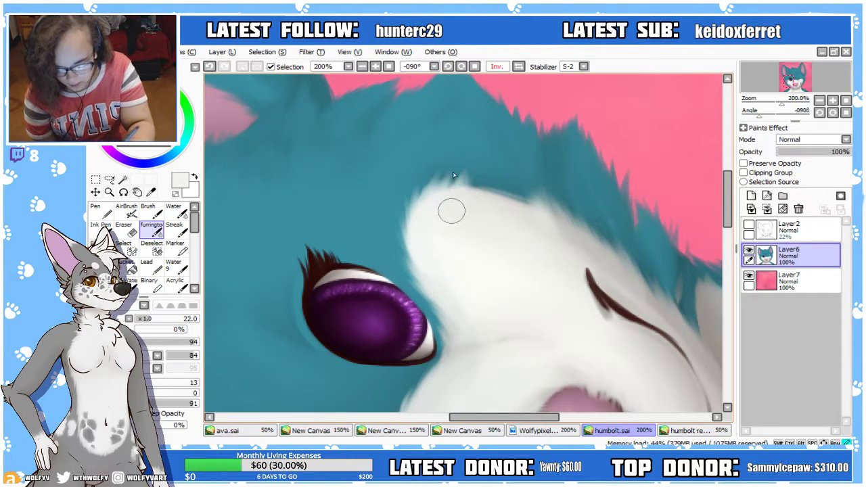
pyautogui.moveTo(474, 190); pyautogui.dragTo(477, 155)
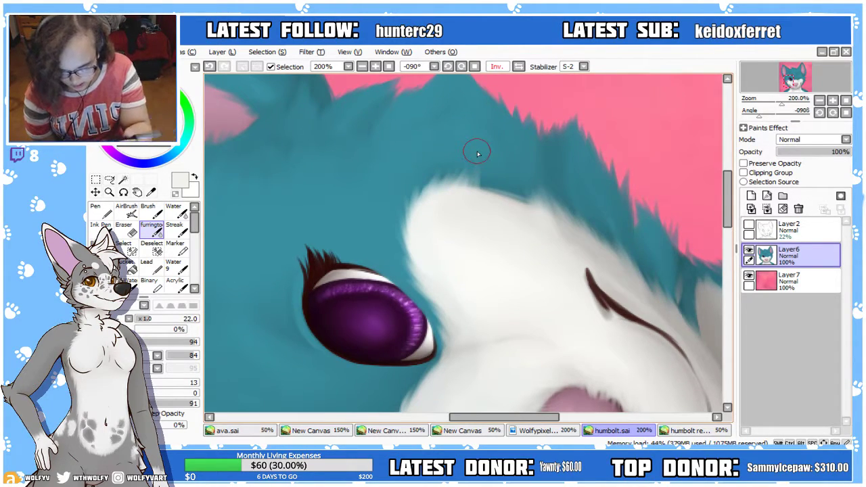
pyautogui.moveTo(478, 212)
pyautogui.mouseDown()
pyautogui.moveTo(505, 178)
pyautogui.moveTo(532, 184)
pyautogui.mouseUp()
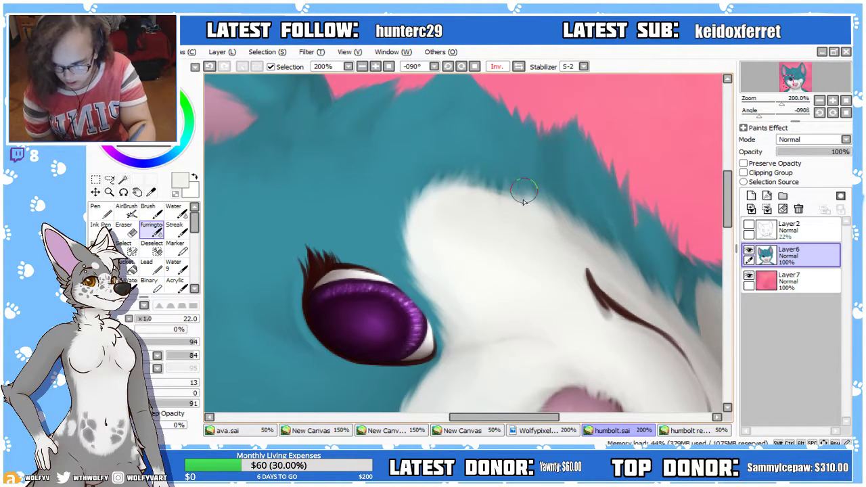
pyautogui.moveTo(490, 206)
pyautogui.mouseDown()
pyautogui.moveTo(481, 156)
pyautogui.moveTo(494, 170)
pyautogui.moveTo(493, 214)
pyautogui.moveTo(500, 203)
pyautogui.moveTo(482, 190)
pyautogui.moveTo(510, 198)
pyautogui.moveTo(527, 226)
pyautogui.moveTo(511, 183)
pyautogui.mouseUp()
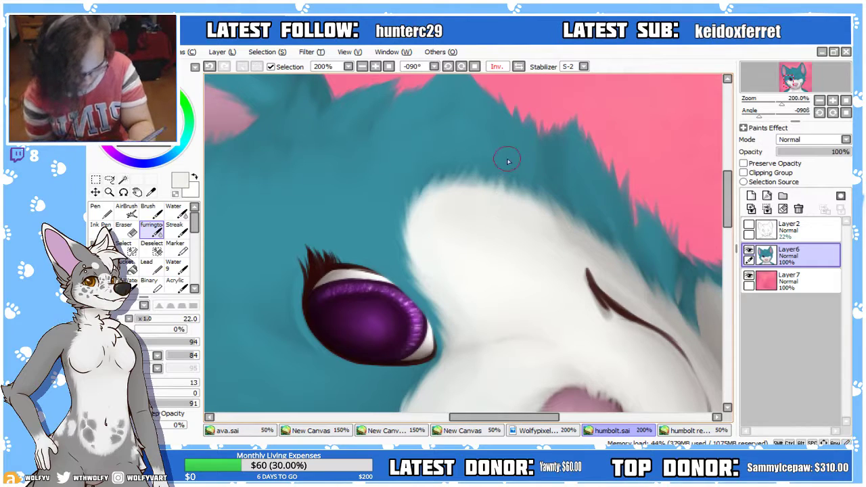
# Examine the cheek, muzzle and mouth fur in the unmirrored view, first rotated at 200% and then upright at 100% zoom
pyautogui.click(519, 67)
pyautogui.moveTo(426, 418); pyautogui.dragTo(420, 417)
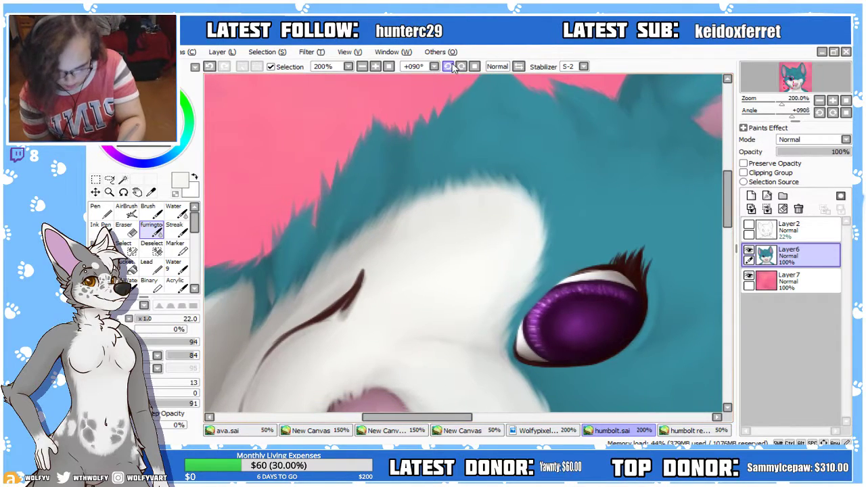
pyautogui.click(448, 67)
pyautogui.click(448, 67)
pyautogui.scroll(-1, 717, 250)
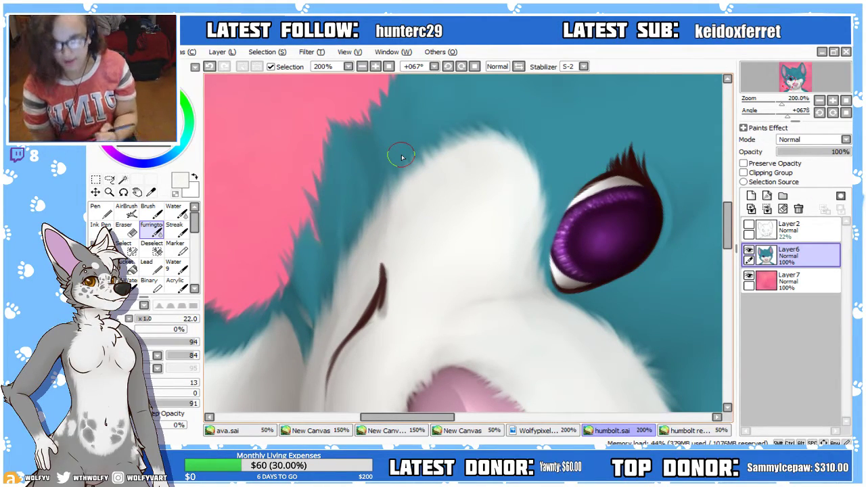
pyautogui.scroll(-4, 717, 253)
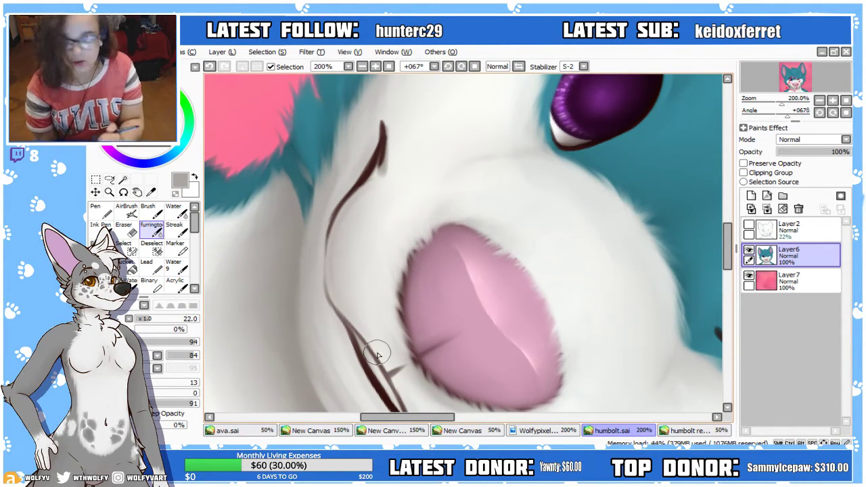
pyautogui.click(389, 67)
pyautogui.click(376, 66)
pyautogui.click(375, 66)
pyautogui.moveTo(728, 276); pyautogui.dragTo(727, 304)
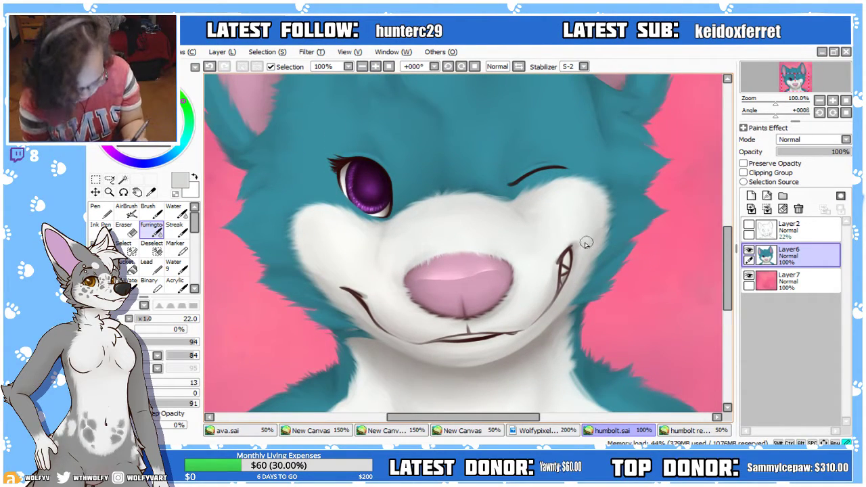
pyautogui.moveTo(727, 292); pyautogui.dragTo(720, 284)
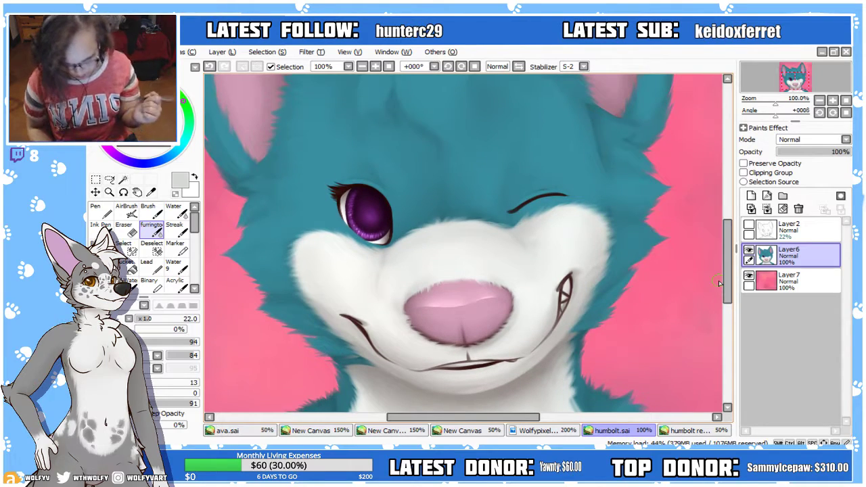
pyautogui.moveTo(720, 284); pyautogui.dragTo(723, 296)
# Soften the dark outline around the toothy mouth corner at brush size 20 in the mirrored view at 300% zoom
pyautogui.click(517, 66)
pyautogui.click(376, 67)
pyautogui.click(375, 66)
pyautogui.click(375, 67)
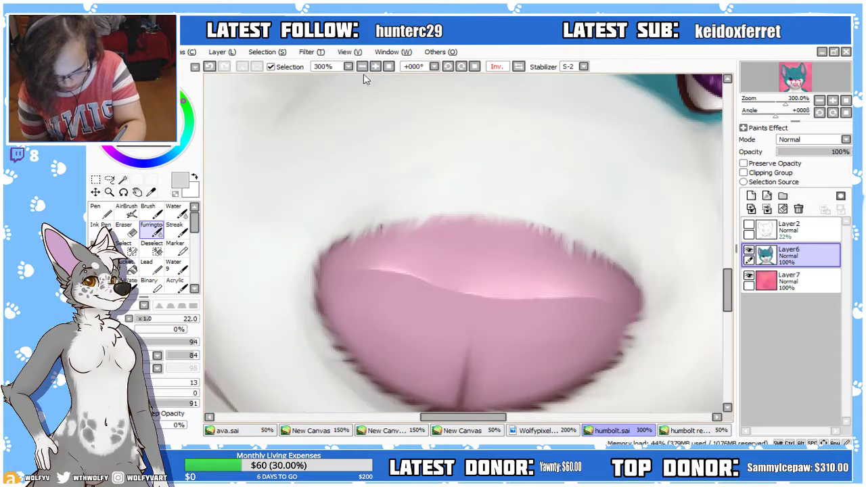
pyautogui.moveTo(444, 420); pyautogui.dragTo(409, 420)
pyautogui.click(99, 246)
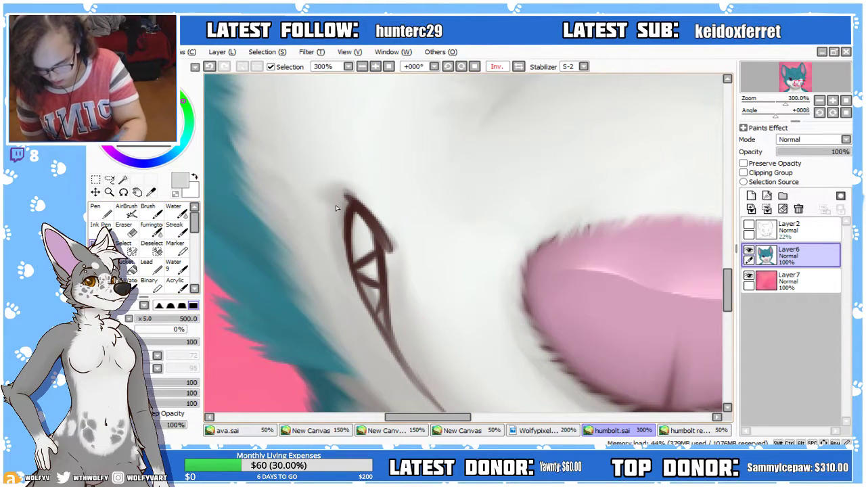
pyautogui.click(136, 320)
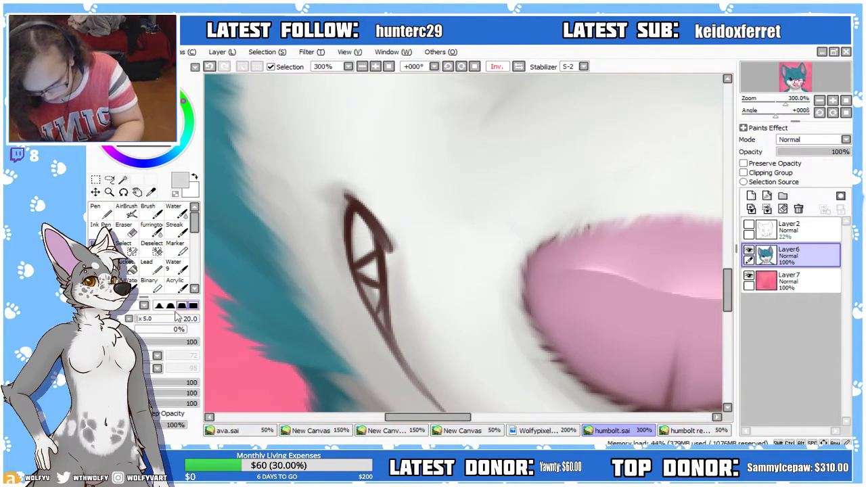
pyautogui.click(147, 335)
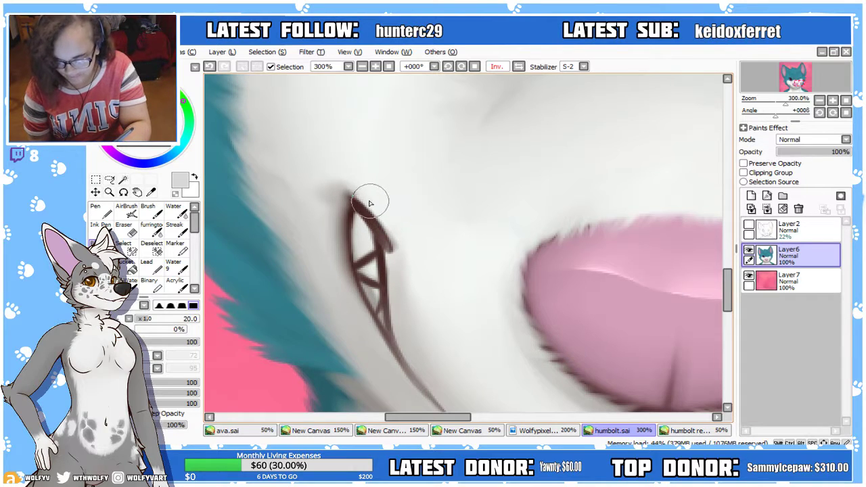
# Paint dark brown shading along the outer edge of the toothy mouth corner using the Brush at size 15
pyautogui.press('h')
pyautogui.press('b')
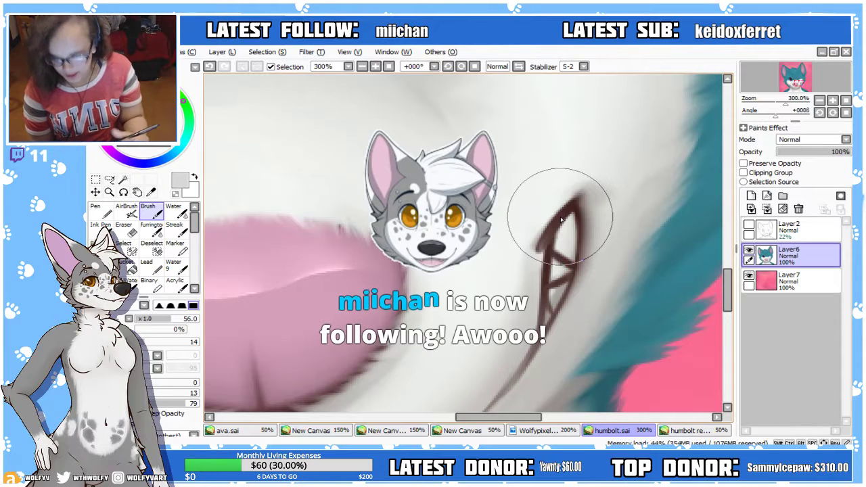
pyautogui.rightClick(549, 253)
pyautogui.moveTo(156, 319); pyautogui.dragTo(144, 321)
pyautogui.moveTo(594, 189)
pyautogui.mouseDown()
pyautogui.moveTo(564, 213)
pyautogui.moveTo(596, 190)
pyautogui.moveTo(583, 204)
pyautogui.moveTo(579, 248)
pyautogui.mouseUp()
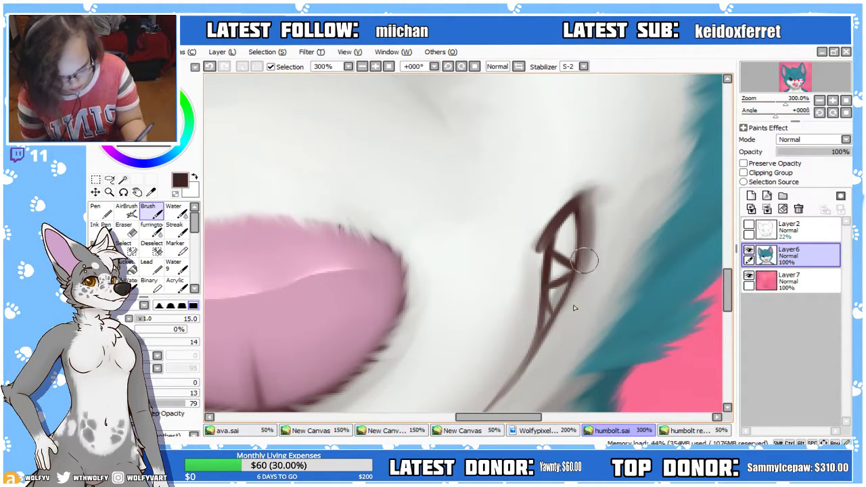
pyautogui.click(370, 68)
pyautogui.click(371, 68)
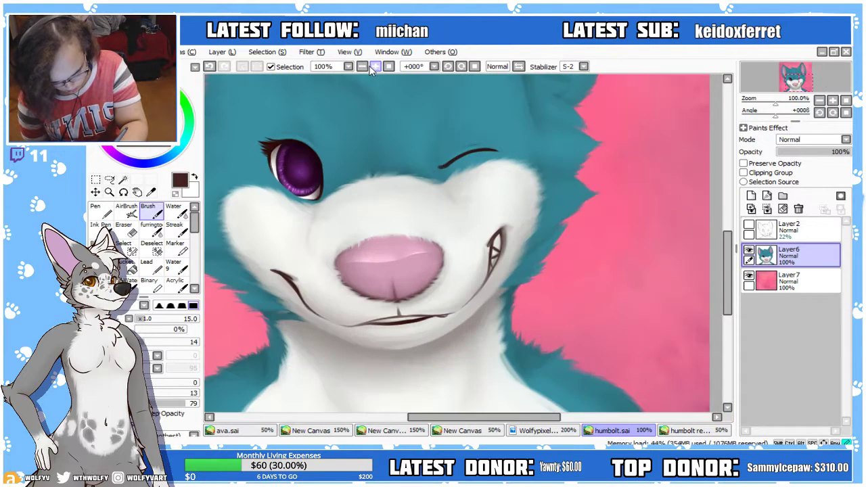
# Darken the outline of the toothy mouth corner and the line below it using the Brush at size 9 in the mirrored 300% view
pyautogui.click(518, 67)
pyautogui.click(376, 67)
pyautogui.click(376, 67)
pyautogui.moveTo(146, 318); pyautogui.dragTo(173, 344)
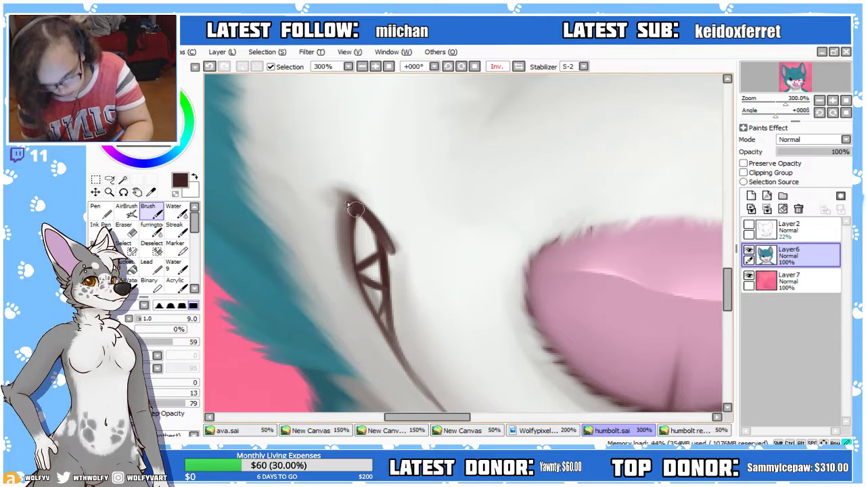
pyautogui.moveTo(351, 203)
pyautogui.mouseDown()
pyautogui.moveTo(347, 264)
pyautogui.moveTo(359, 304)
pyautogui.moveTo(349, 233)
pyautogui.moveTo(400, 352)
pyautogui.mouseUp()
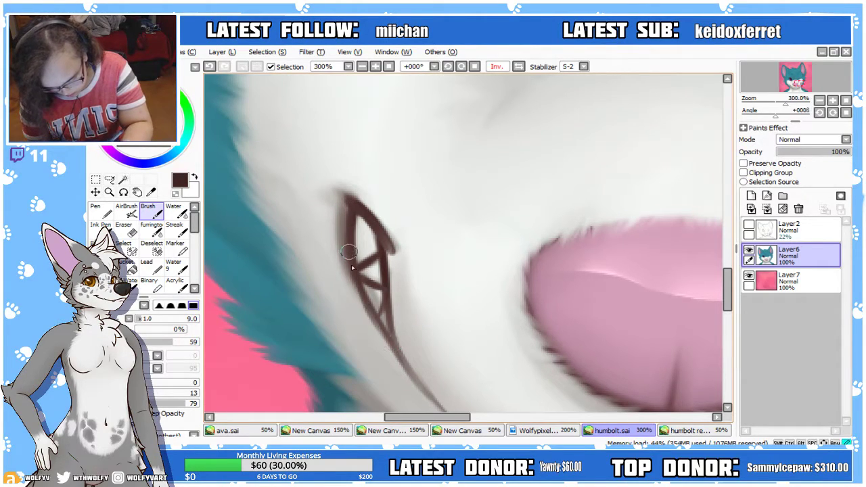
pyautogui.moveTo(351, 268); pyautogui.dragTo(421, 386)
# Examine the mouth line in the enlarged mirrored view and the whole face, neck and shoulders unmirrored at 50% to 100% zoom
pyautogui.moveTo(727, 289); pyautogui.dragTo(716, 314)
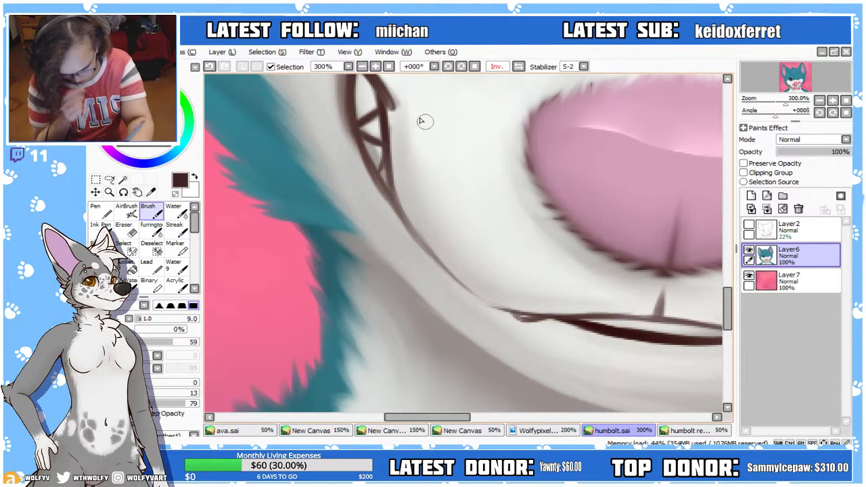
pyautogui.click(362, 66)
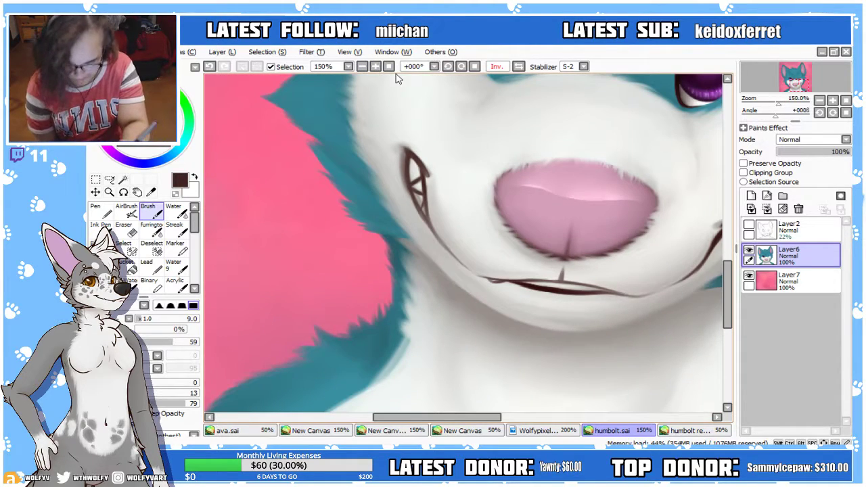
pyautogui.click(375, 66)
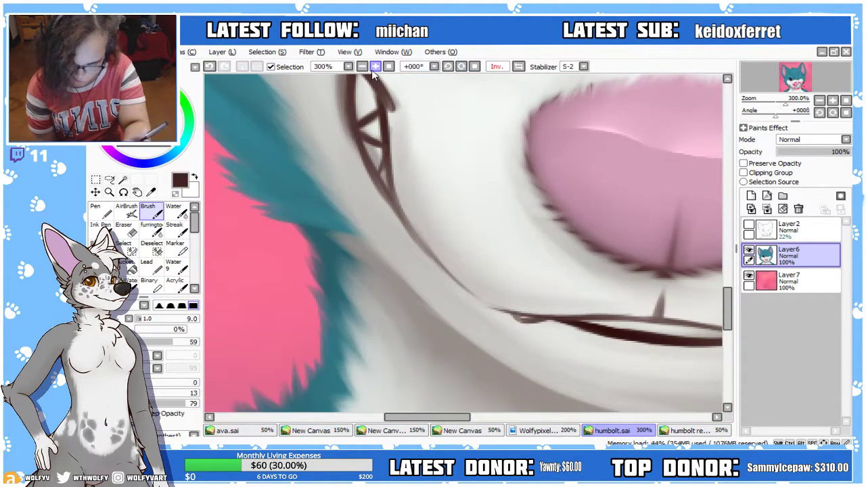
pyautogui.click(389, 67)
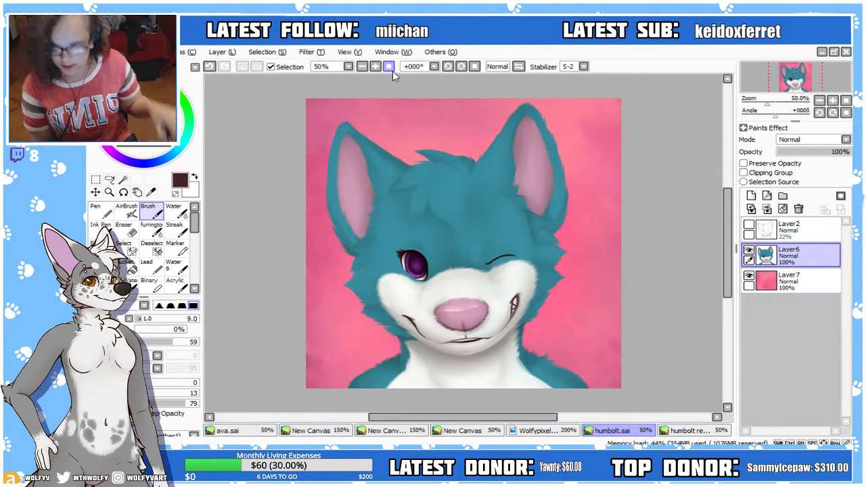
pyautogui.click(376, 67)
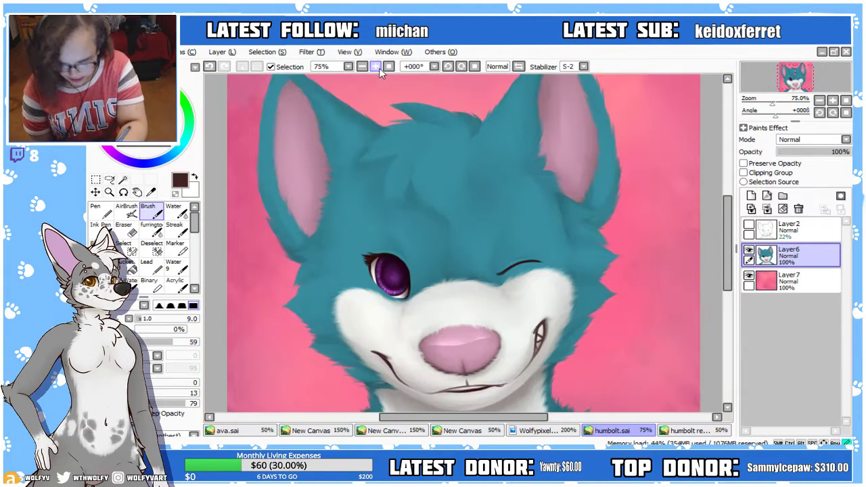
pyautogui.moveTo(725, 242); pyautogui.dragTo(720, 274)
pyautogui.scroll(3, 494, 211)
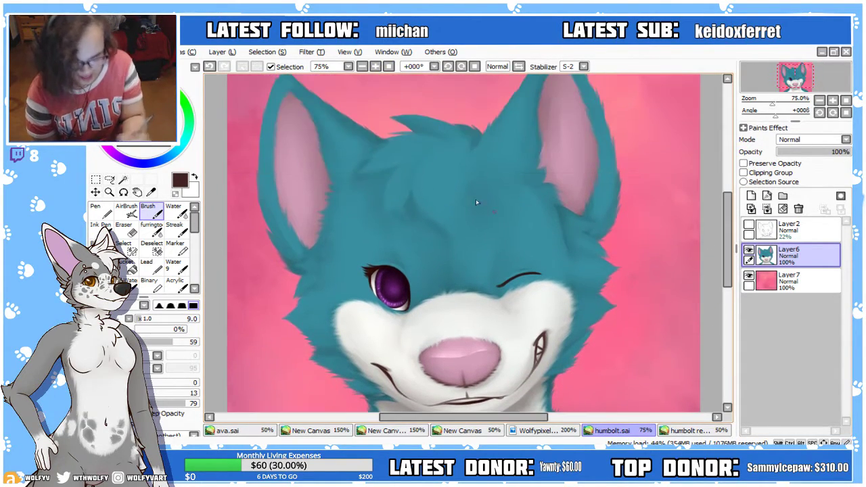
pyautogui.click(376, 67)
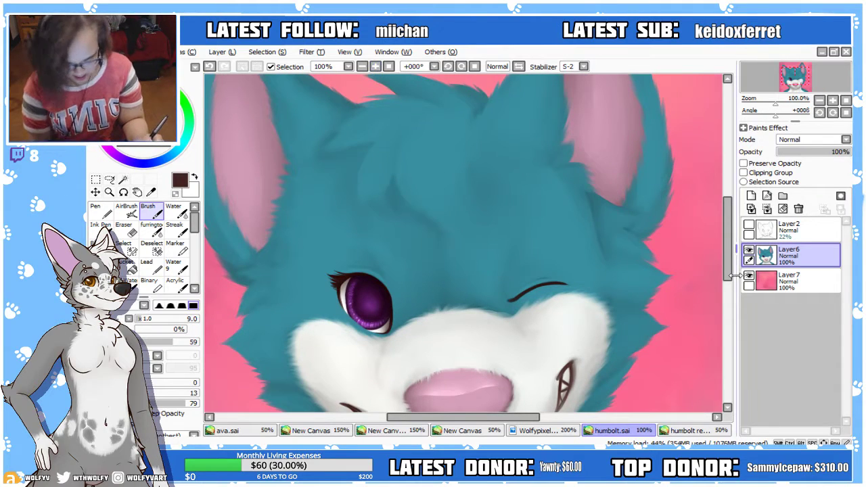
pyautogui.moveTo(728, 271); pyautogui.dragTo(727, 291)
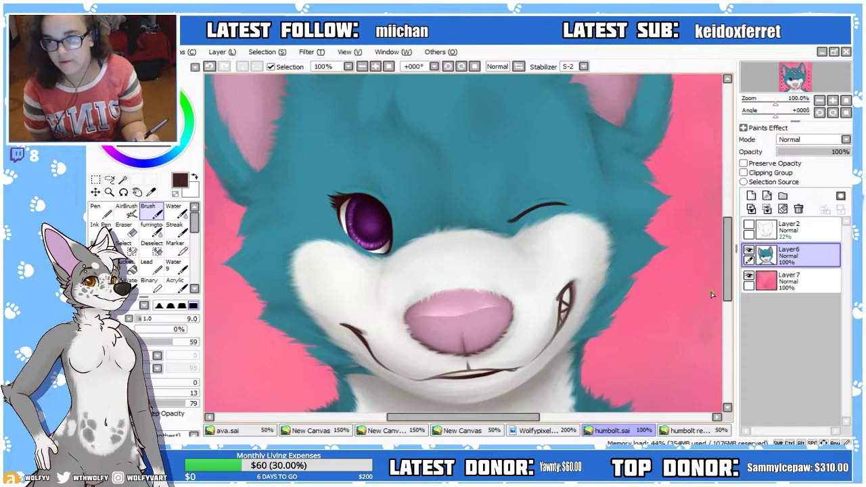
pyautogui.scroll(-2, 716, 287)
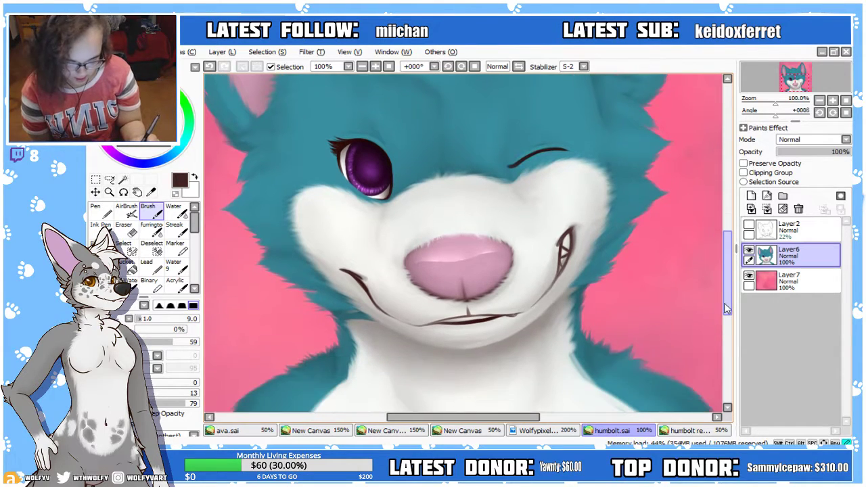
pyautogui.scroll(-5, 717, 332)
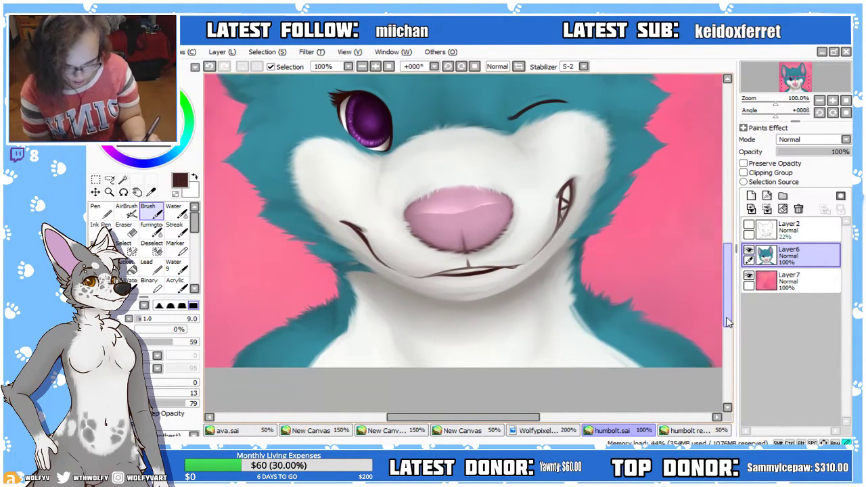
pyautogui.moveTo(489, 417); pyautogui.dragTo(465, 418)
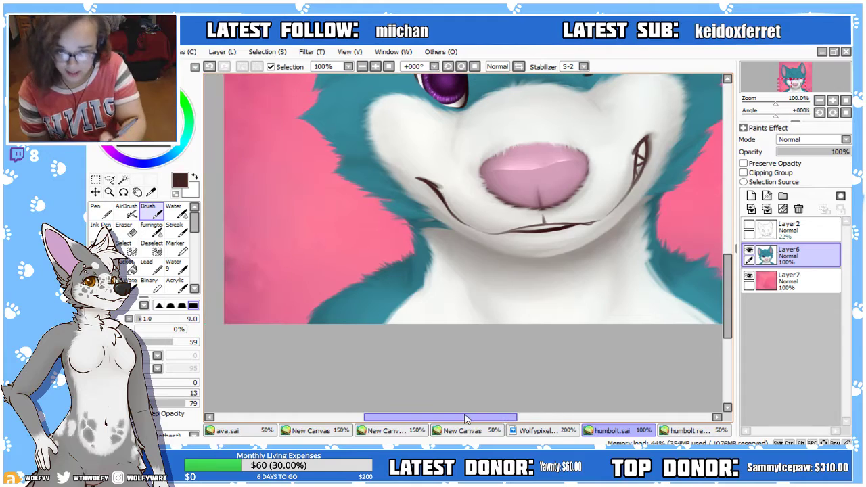
# Sample the dark teal from the fur between cheek and neck in the mirrored view rotated to -45° at 300% zoom
pyautogui.click(375, 66)
pyautogui.click(375, 66)
pyautogui.click(518, 66)
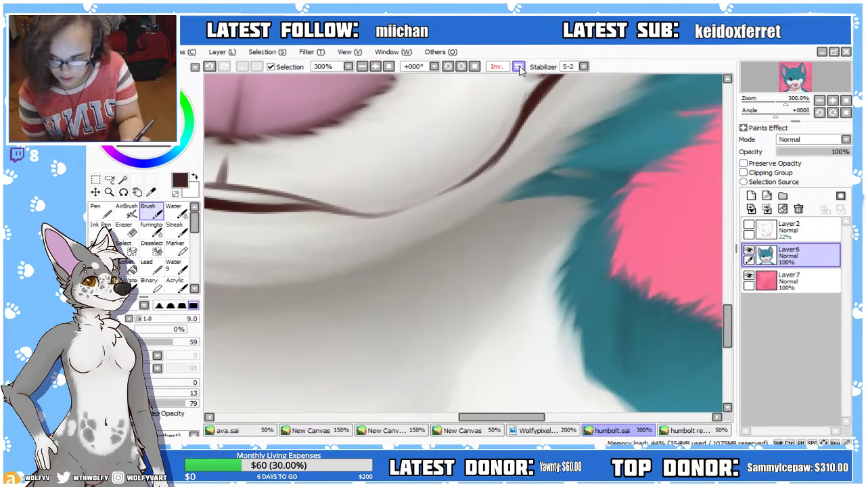
pyautogui.click(448, 66)
pyautogui.click(447, 67)
pyautogui.keyDown('alt'); pyautogui.click(477, 148); pyautogui.keyUp('alt')
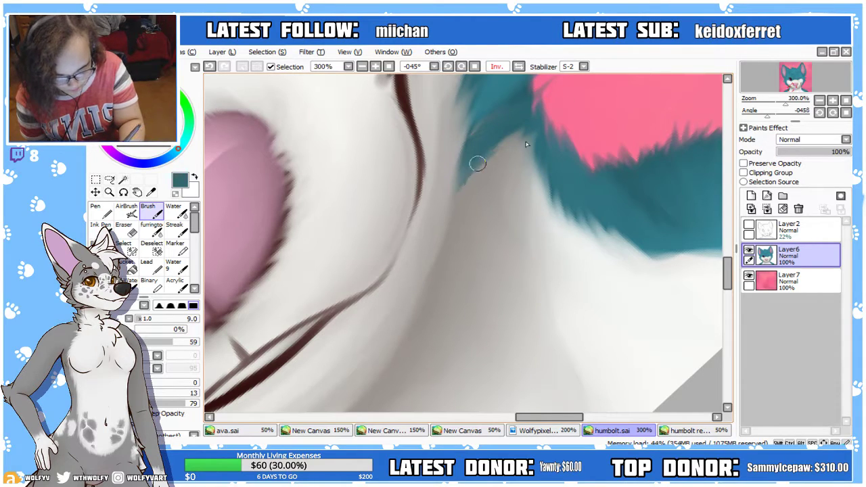
pyautogui.click(362, 67)
pyautogui.click(362, 67)
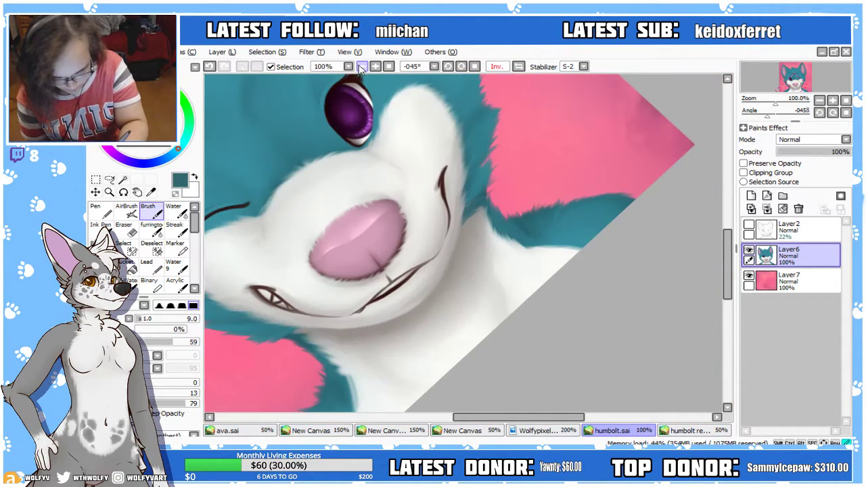
# Examine the face, neck and shoulder fur upright and unmirrored at 100% zoom, finishing with the whole portrait in view
pyautogui.click(388, 67)
pyautogui.click(375, 67)
pyautogui.click(376, 66)
pyautogui.moveTo(737, 243); pyautogui.dragTo(732, 244)
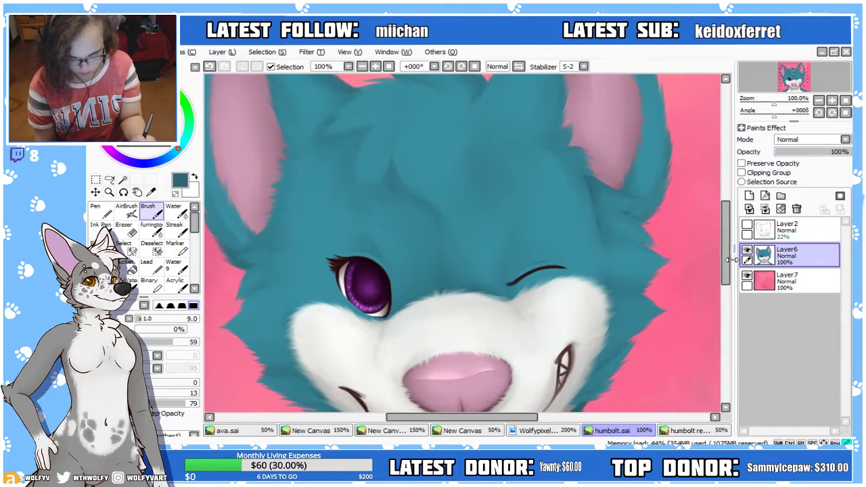
pyautogui.moveTo(721, 277); pyautogui.dragTo(711, 327)
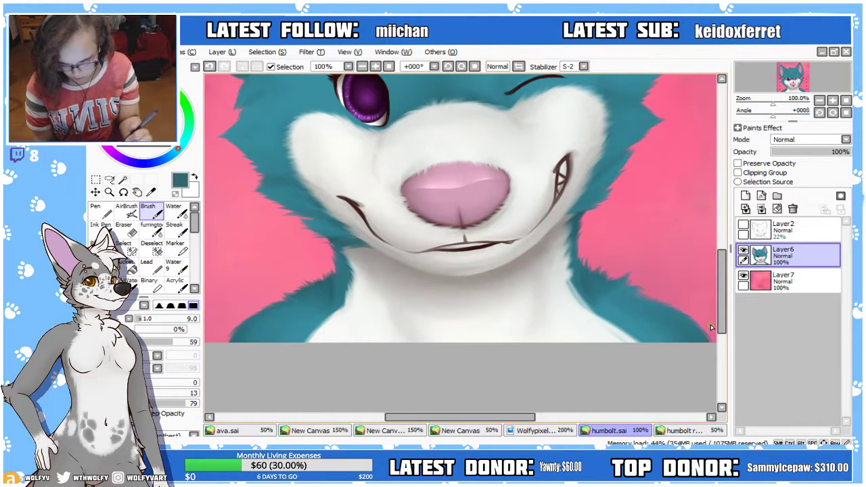
pyautogui.moveTo(531, 417); pyautogui.dragTo(563, 414)
pyautogui.moveTo(721, 311); pyautogui.dragTo(708, 329)
pyautogui.click(387, 67)
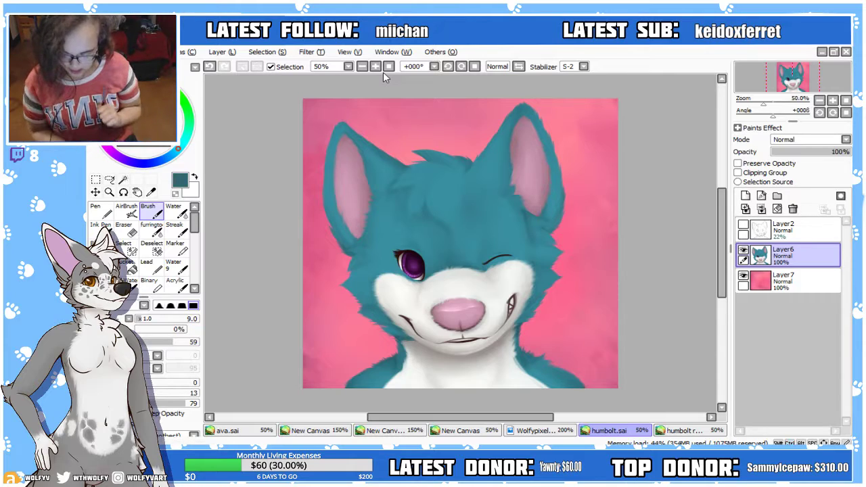
# Switch to the ava.sai bird portrait and examine its orange eye at up to 200% zoom
pyautogui.click(270, 430)
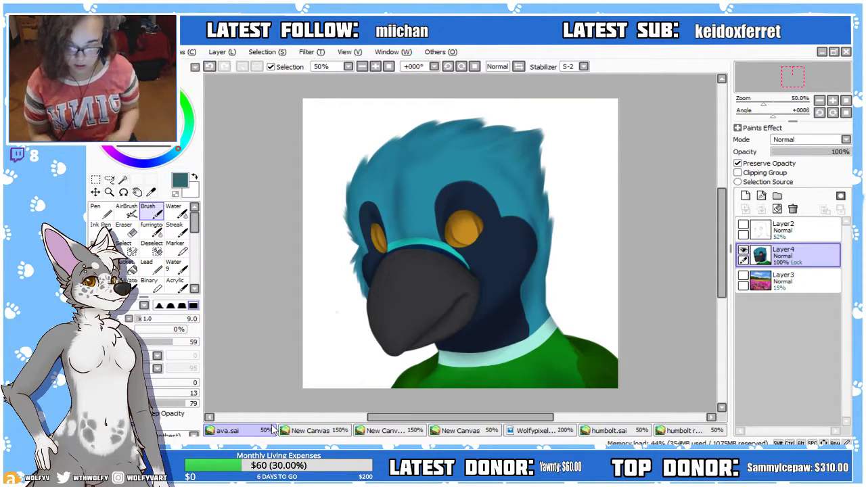
pyautogui.click(374, 66)
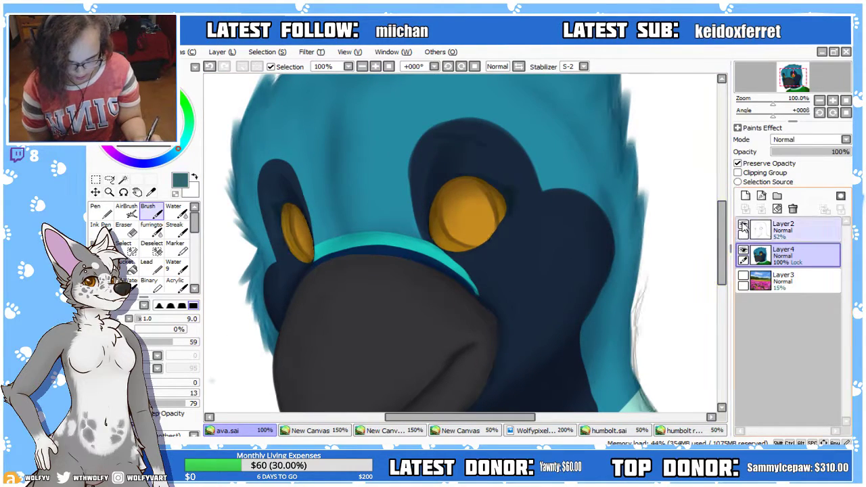
pyautogui.click(375, 67)
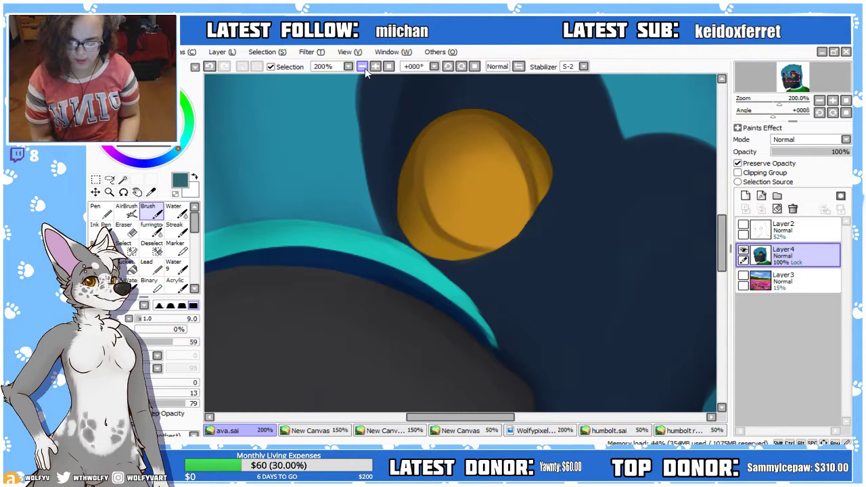
pyautogui.doubleClick(362, 66)
# Choose a very dark purple paint color and set the Brush to size 6 and density 95
pyautogui.click(126, 160)
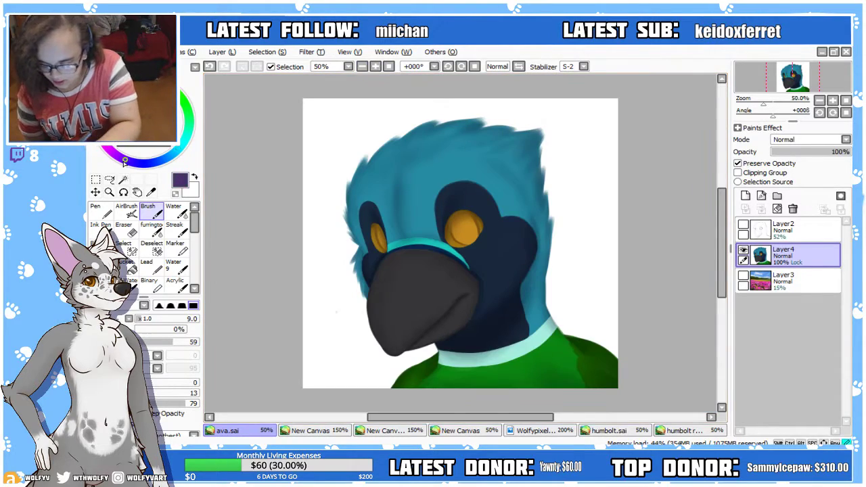
pyautogui.click(159, 138)
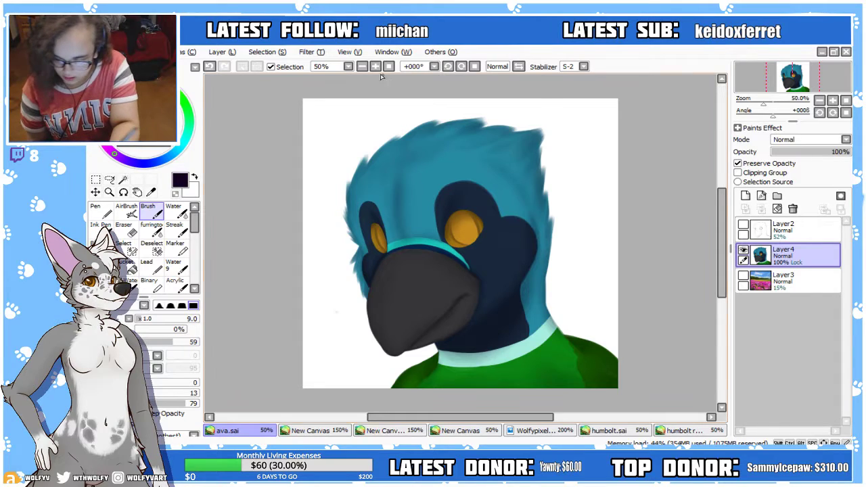
pyautogui.scroll(5, 381, 76)
pyautogui.click(140, 318)
pyautogui.moveTo(174, 341); pyautogui.dragTo(188, 344)
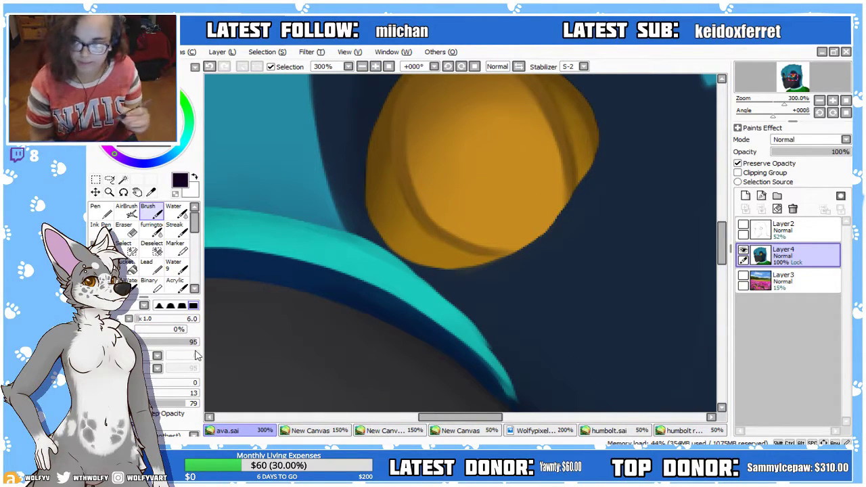
# Paint a dark purple outline along the upper beak-side edge of the larger orange eye, with the view rotated to -11° at 400% zoom
pyautogui.moveTo(723, 248); pyautogui.dragTo(722, 240)
pyautogui.click(448, 67)
pyautogui.click(376, 66)
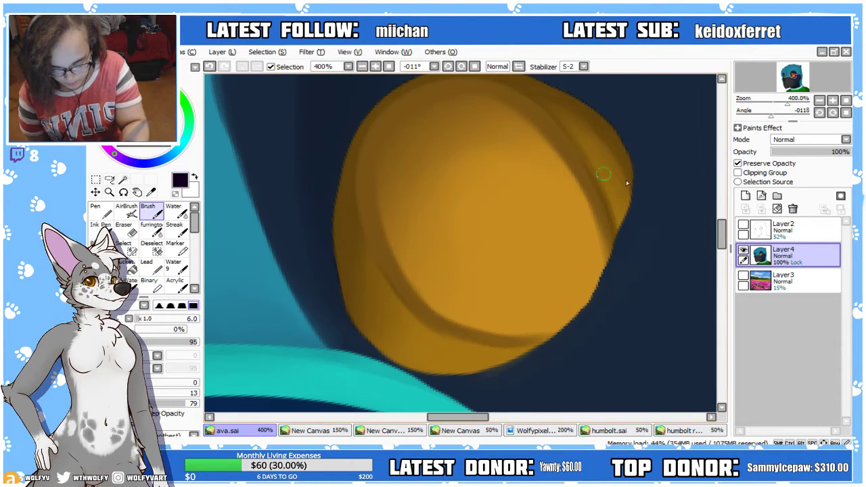
pyautogui.moveTo(464, 417)
pyautogui.mouseDown()
pyautogui.moveTo(481, 416)
pyautogui.moveTo(467, 415)
pyautogui.mouseUp()
pyautogui.moveTo(722, 239); pyautogui.dragTo(721, 233)
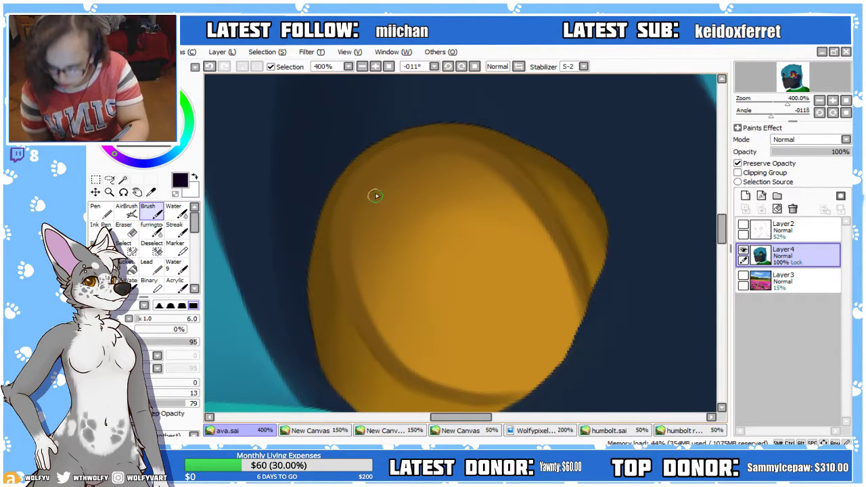
pyautogui.moveTo(385, 140)
pyautogui.mouseDown()
pyautogui.moveTo(340, 182)
pyautogui.moveTo(378, 146)
pyautogui.moveTo(339, 188)
pyautogui.moveTo(315, 245)
pyautogui.moveTo(358, 163)
pyautogui.moveTo(314, 274)
pyautogui.mouseUp()
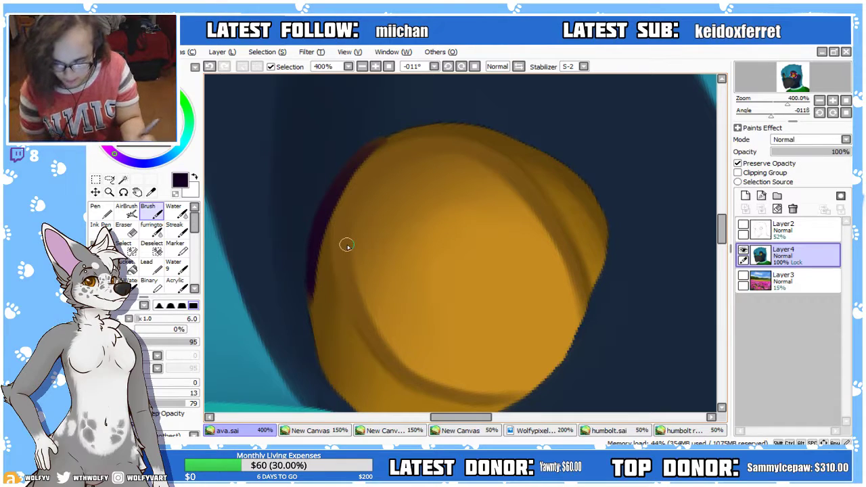
# Extend the dark purple outline down the beak-side edge of the orange eye and around its lower corner in the upright view
pyautogui.moveTo(723, 237); pyautogui.dragTo(723, 245)
pyautogui.click(457, 70)
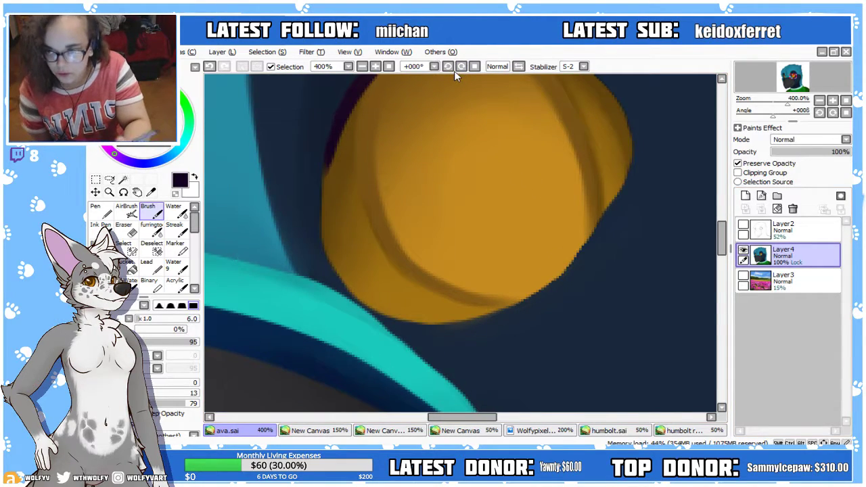
pyautogui.moveTo(346, 114); pyautogui.dragTo(323, 178)
pyautogui.moveTo(333, 141)
pyautogui.mouseDown()
pyautogui.moveTo(323, 210)
pyautogui.moveTo(323, 184)
pyautogui.moveTo(328, 271)
pyautogui.mouseUp()
pyautogui.moveTo(325, 196); pyautogui.dragTo(335, 277)
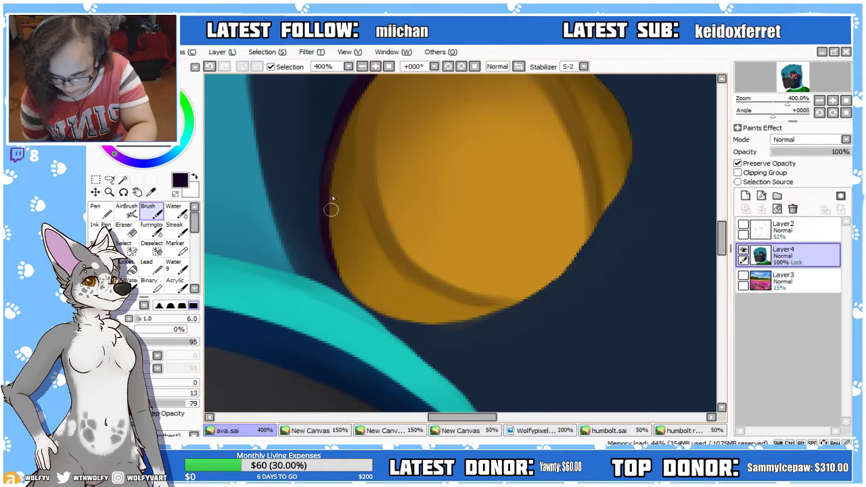
pyautogui.moveTo(330, 160)
pyautogui.mouseDown()
pyautogui.moveTo(328, 240)
pyautogui.moveTo(370, 308)
pyautogui.mouseUp()
pyautogui.moveTo(325, 228); pyautogui.dragTo(405, 324)
pyautogui.moveTo(337, 267)
pyautogui.mouseDown()
pyautogui.moveTo(424, 318)
pyautogui.moveTo(352, 289)
pyautogui.mouseUp()
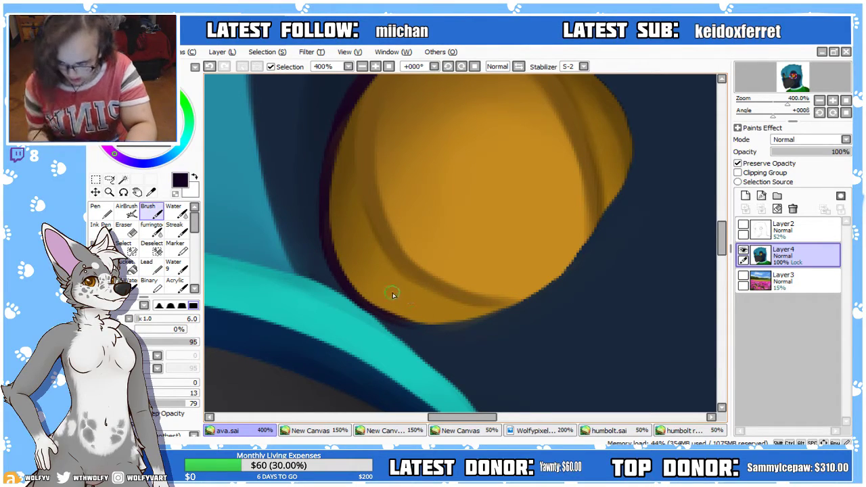
pyautogui.moveTo(371, 299)
pyautogui.mouseDown()
pyautogui.moveTo(383, 313)
pyautogui.moveTo(360, 303)
pyautogui.moveTo(372, 309)
pyautogui.mouseUp()
# Paint the dark purple outline around the upper edge of the larger orange eye with the Brush at size 10, view rotated to -101°
pyautogui.scroll(2, 707, 228)
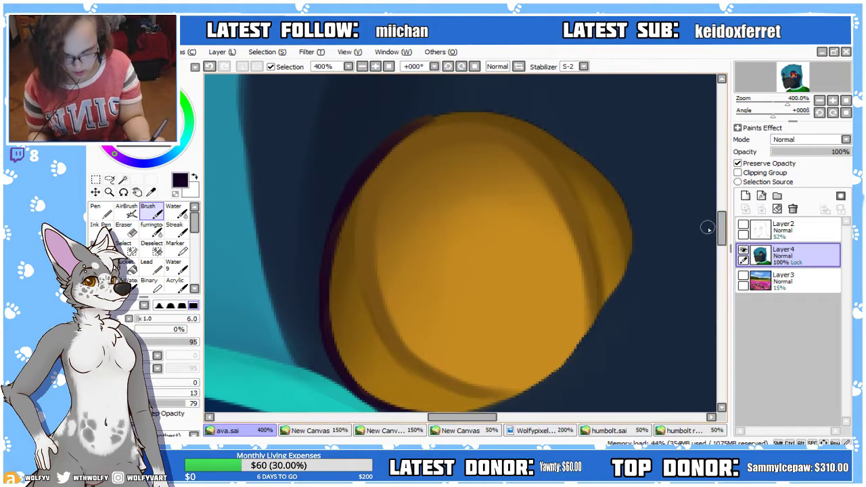
pyautogui.click(447, 66)
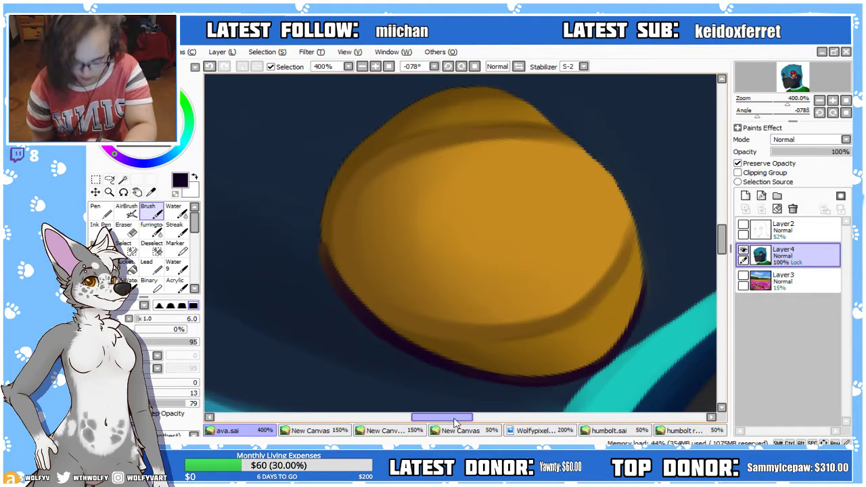
pyautogui.moveTo(453, 418); pyautogui.dragTo(446, 418)
pyautogui.click(448, 67)
pyautogui.click(447, 67)
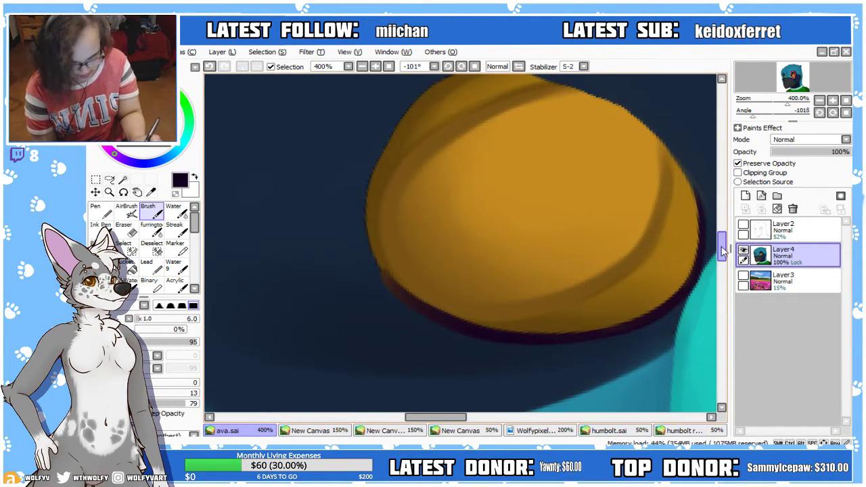
pyautogui.moveTo(721, 249); pyautogui.dragTo(721, 243)
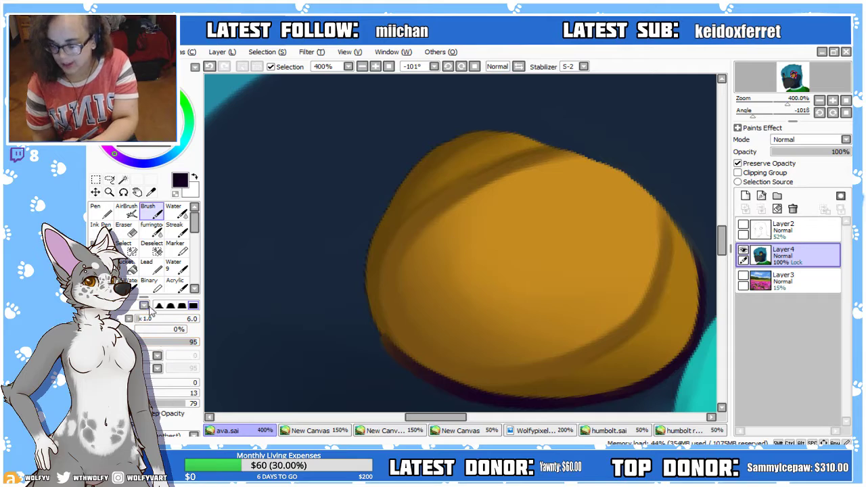
pyautogui.click(153, 318)
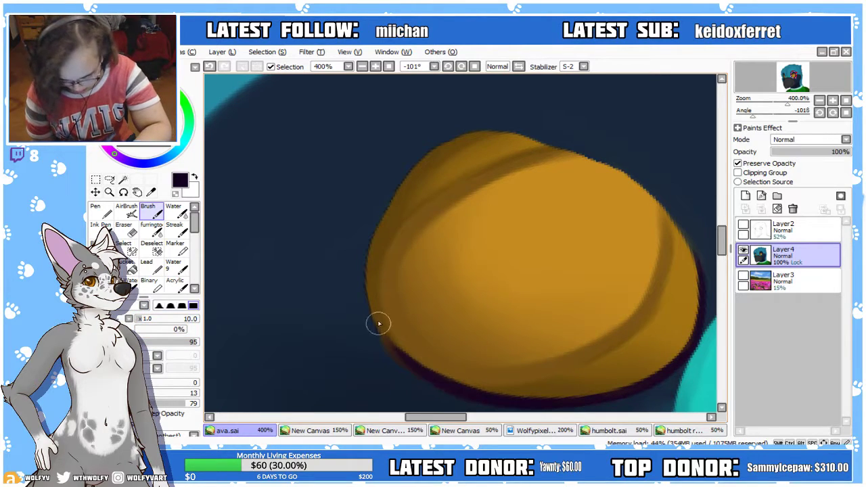
pyautogui.moveTo(401, 356); pyautogui.dragTo(371, 311)
pyautogui.moveTo(406, 352)
pyautogui.mouseDown()
pyautogui.moveTo(367, 251)
pyautogui.moveTo(381, 321)
pyautogui.moveTo(376, 257)
pyautogui.mouseUp()
pyautogui.moveTo(382, 324)
pyautogui.mouseDown()
pyautogui.moveTo(380, 218)
pyautogui.moveTo(408, 176)
pyautogui.mouseUp()
pyautogui.moveTo(378, 260)
pyautogui.mouseDown()
pyautogui.moveTo(419, 193)
pyautogui.moveTo(380, 267)
pyautogui.moveTo(435, 148)
pyautogui.moveTo(376, 261)
pyautogui.moveTo(416, 170)
pyautogui.mouseUp()
pyautogui.moveTo(394, 209)
pyautogui.mouseDown()
pyautogui.moveTo(410, 172)
pyautogui.moveTo(439, 146)
pyautogui.mouseUp()
pyautogui.moveTo(406, 191); pyautogui.dragTo(497, 130)
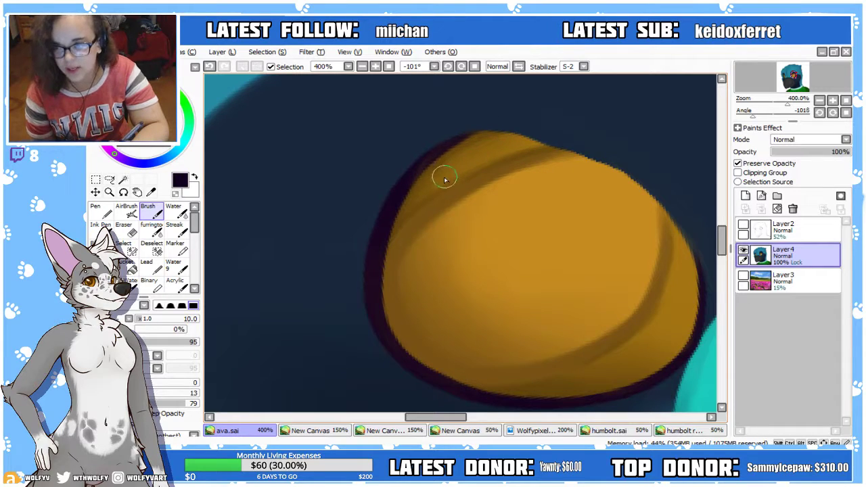
# Thicken the dark purple outline along the beak-side edge of the larger eye and return to the upright 50% view of the portrait
pyautogui.moveTo(722, 239); pyautogui.dragTo(723, 250)
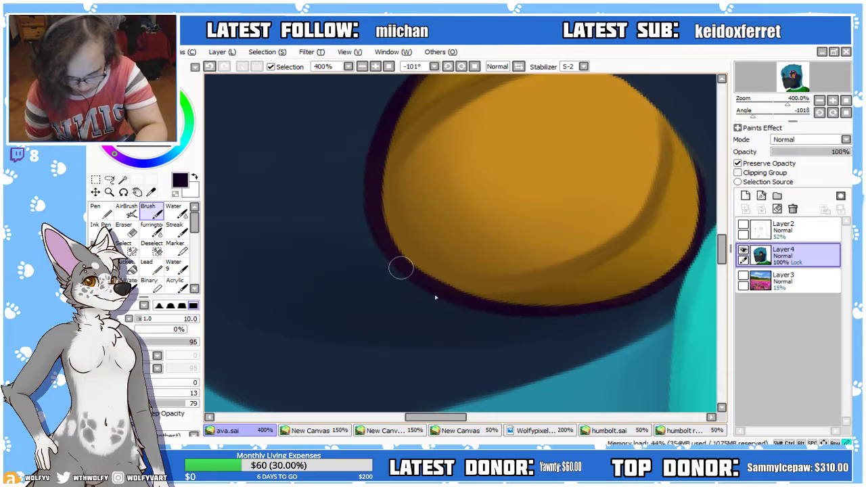
pyautogui.moveTo(434, 283)
pyautogui.mouseDown()
pyautogui.moveTo(494, 302)
pyautogui.moveTo(593, 304)
pyautogui.mouseUp()
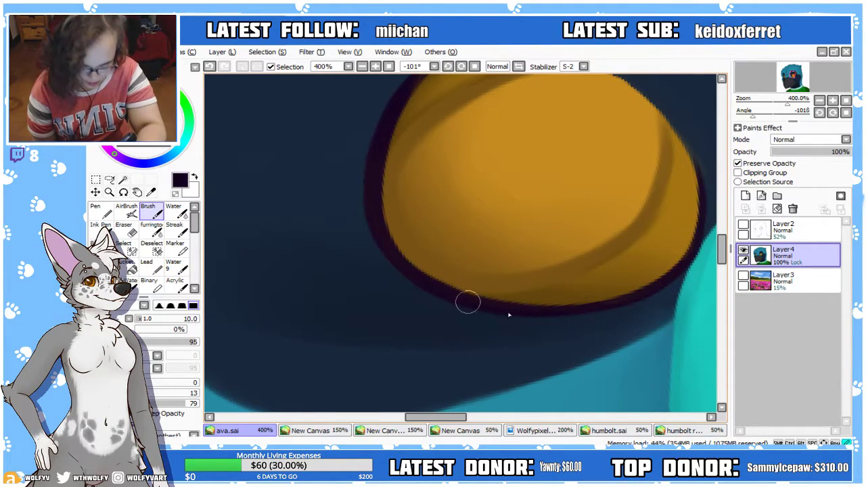
pyautogui.click(388, 67)
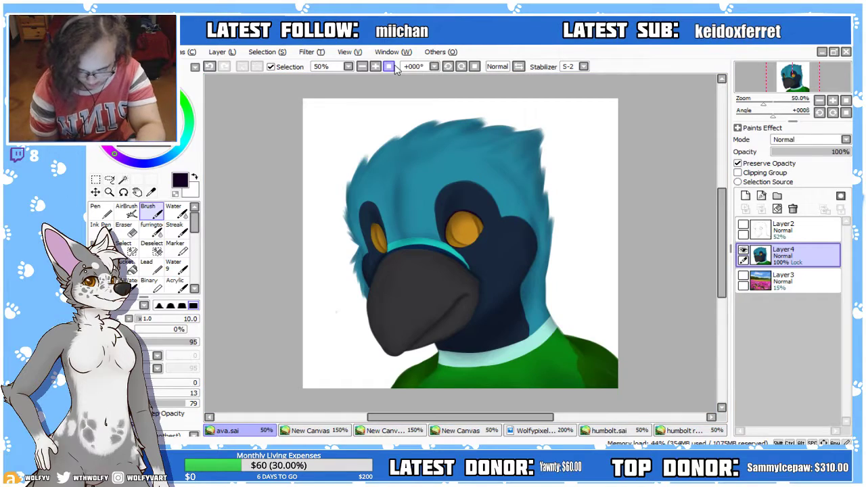
# Paint a dark purple outline along the beak-side edge of the smaller orange eye in the mirrored view at 300% zoom
pyautogui.click(375, 66)
pyautogui.click(374, 66)
pyautogui.moveTo(512, 418); pyautogui.dragTo(461, 440)
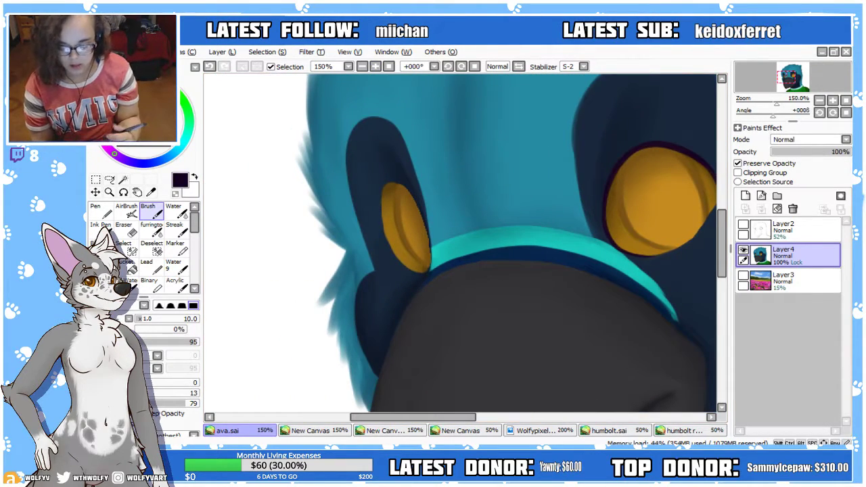
pyautogui.click(497, 66)
pyautogui.moveTo(519, 418); pyautogui.dragTo(539, 419)
pyautogui.click(375, 67)
pyautogui.click(375, 66)
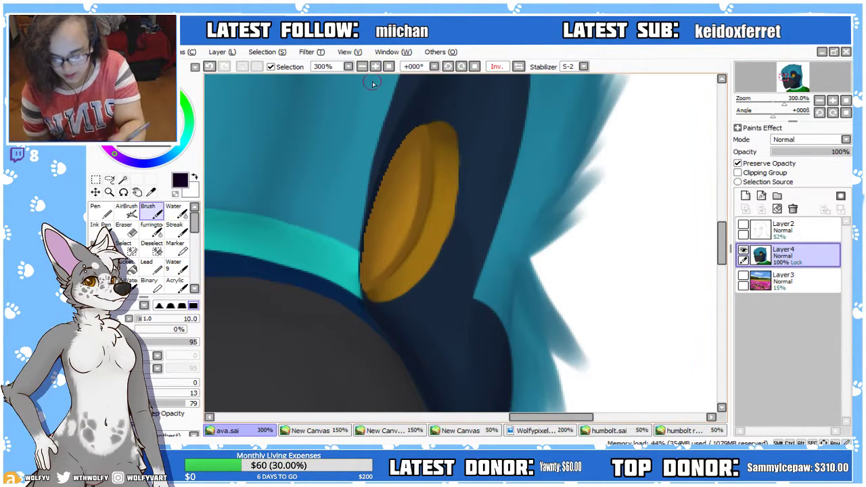
pyautogui.moveTo(721, 255); pyautogui.dragTo(725, 234)
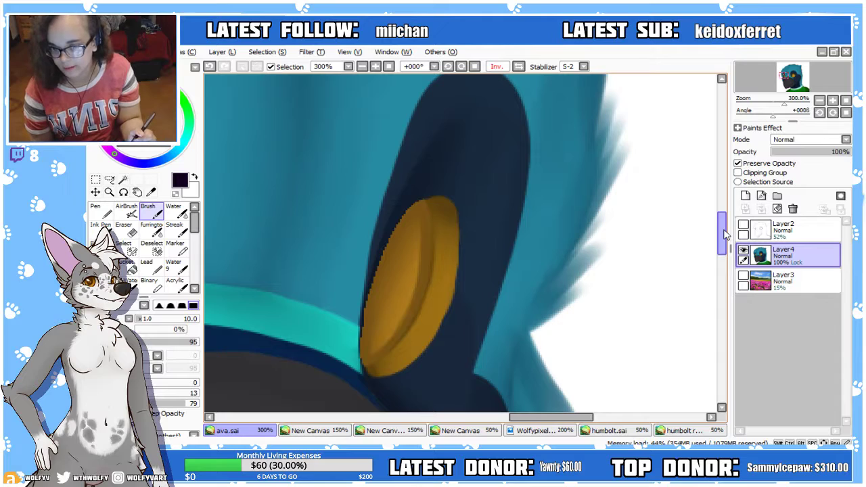
pyautogui.moveTo(420, 202)
pyautogui.mouseDown()
pyautogui.moveTo(399, 226)
pyautogui.moveTo(413, 213)
pyautogui.moveTo(380, 270)
pyautogui.moveTo(418, 209)
pyautogui.moveTo(367, 309)
pyautogui.mouseUp()
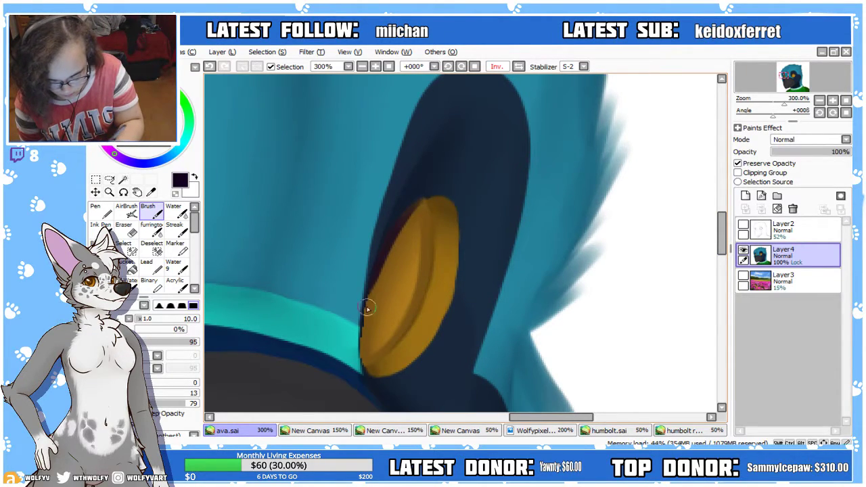
pyautogui.moveTo(407, 213); pyautogui.dragTo(367, 318)
pyautogui.moveTo(380, 271); pyautogui.dragTo(362, 369)
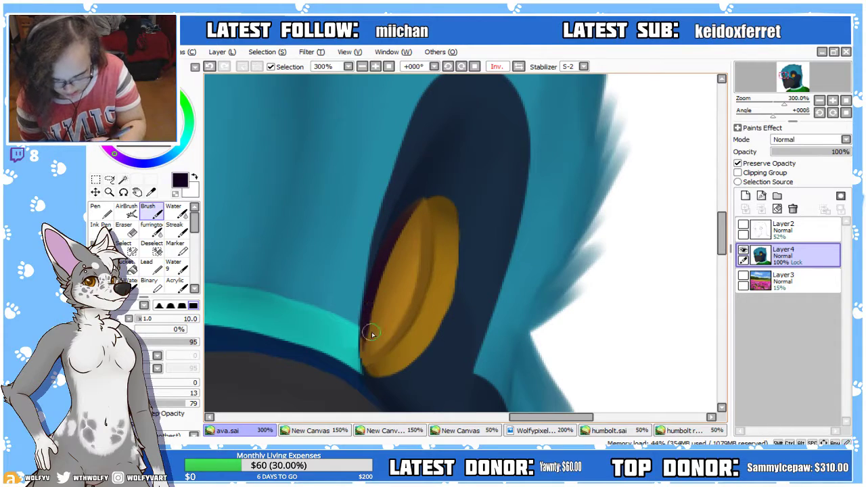
# Undo the last strokes on the smaller eye and repaint the outline down its beak-side edge to the lower corner
pyautogui.hotkey('ctrl', 'z')
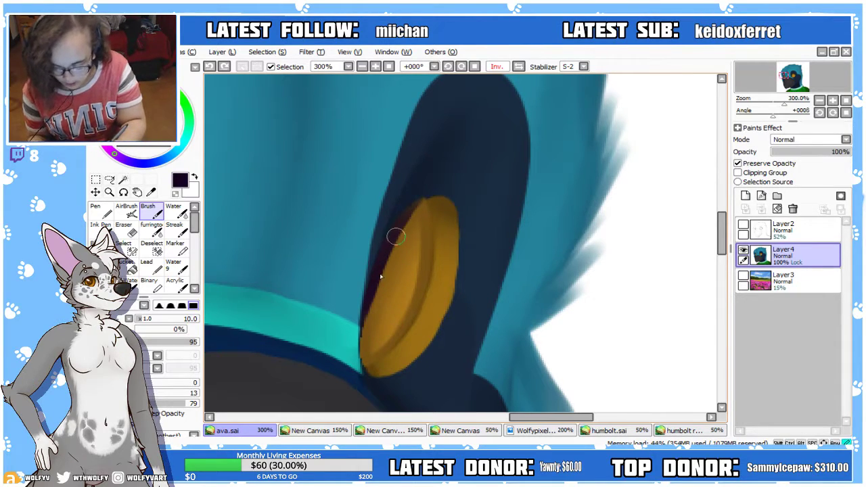
pyautogui.moveTo(395, 239); pyautogui.dragTo(368, 330)
pyautogui.hotkey('ctrl', 'z')
pyautogui.moveTo(387, 255); pyautogui.dragTo(361, 363)
pyautogui.moveTo(394, 237); pyautogui.dragTo(362, 379)
pyautogui.moveTo(379, 268); pyautogui.dragTo(372, 389)
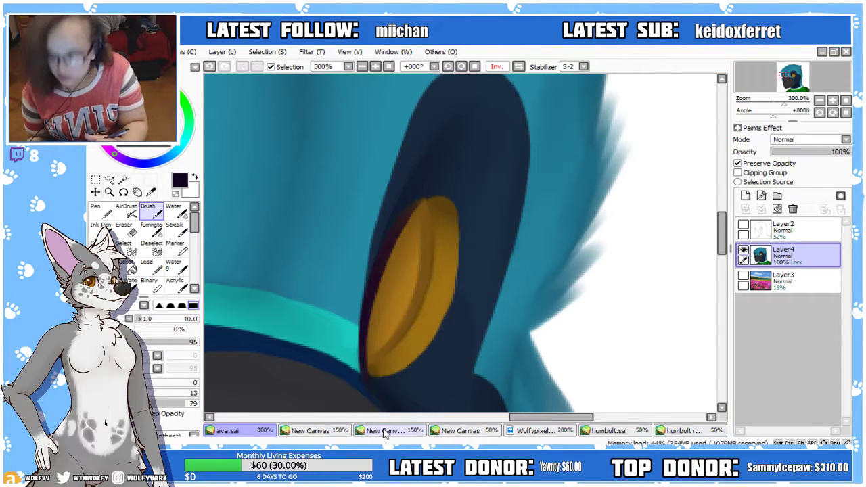
# Extend the dark purple outline around the upper tip of the smaller eye in the mirrored view rotated to -78°
pyautogui.click(518, 66)
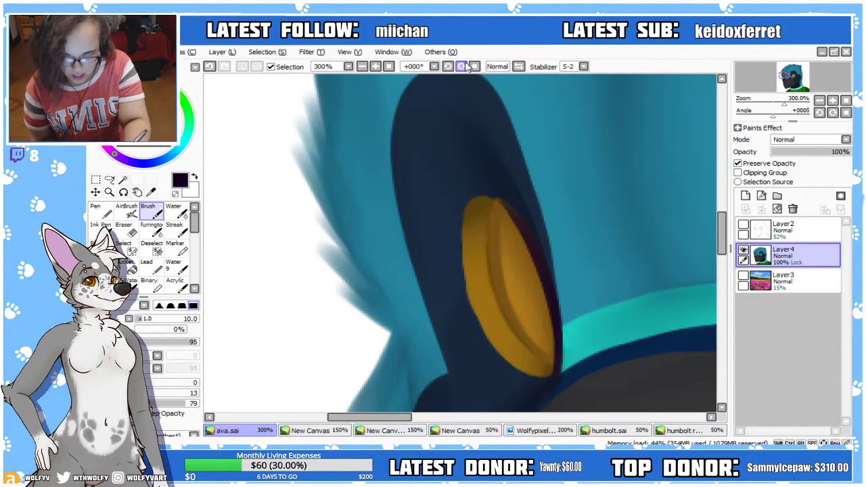
pyautogui.click(520, 66)
pyautogui.click(449, 67)
pyautogui.click(450, 67)
pyautogui.click(450, 67)
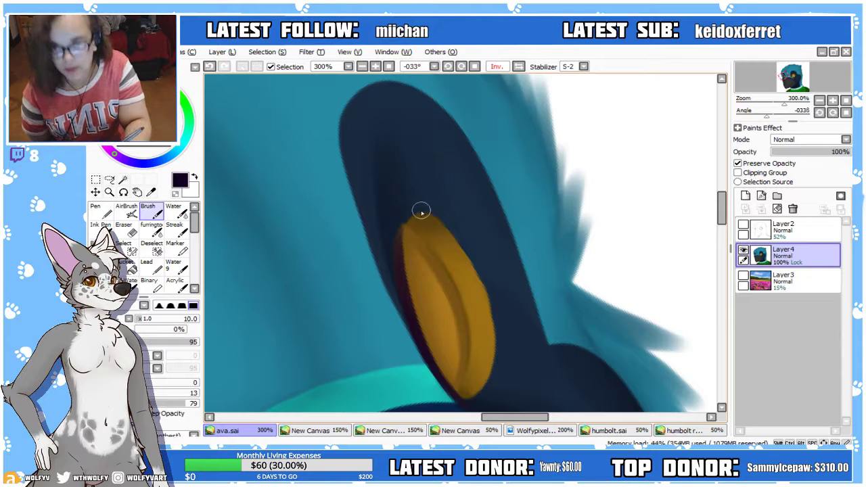
pyautogui.moveTo(410, 308)
pyautogui.mouseDown()
pyautogui.moveTo(402, 230)
pyautogui.moveTo(410, 314)
pyautogui.moveTo(405, 238)
pyautogui.moveTo(399, 260)
pyautogui.moveTo(414, 242)
pyautogui.moveTo(400, 243)
pyautogui.moveTo(427, 212)
pyautogui.mouseUp()
pyautogui.press('Delete')
pyautogui.press('Delete')
pyautogui.press('Delete')
pyautogui.press('Delete')
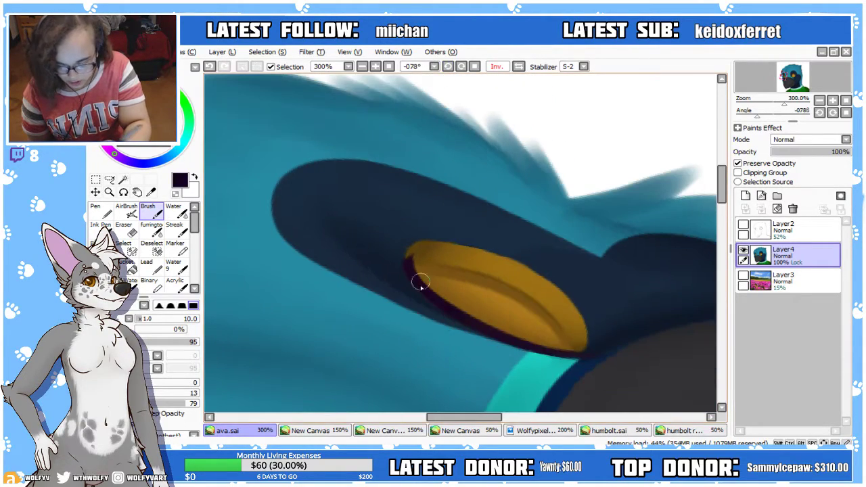
pyautogui.moveTo(410, 268)
pyautogui.mouseDown()
pyautogui.moveTo(426, 252)
pyautogui.moveTo(411, 273)
pyautogui.moveTo(421, 258)
pyautogui.moveTo(407, 259)
pyautogui.moveTo(415, 263)
pyautogui.moveTo(418, 245)
pyautogui.moveTo(441, 243)
pyautogui.moveTo(413, 252)
pyautogui.moveTo(429, 304)
pyautogui.moveTo(412, 261)
pyautogui.moveTo(452, 313)
pyautogui.moveTo(414, 266)
pyautogui.moveTo(469, 326)
pyautogui.moveTo(494, 328)
pyautogui.mouseUp()
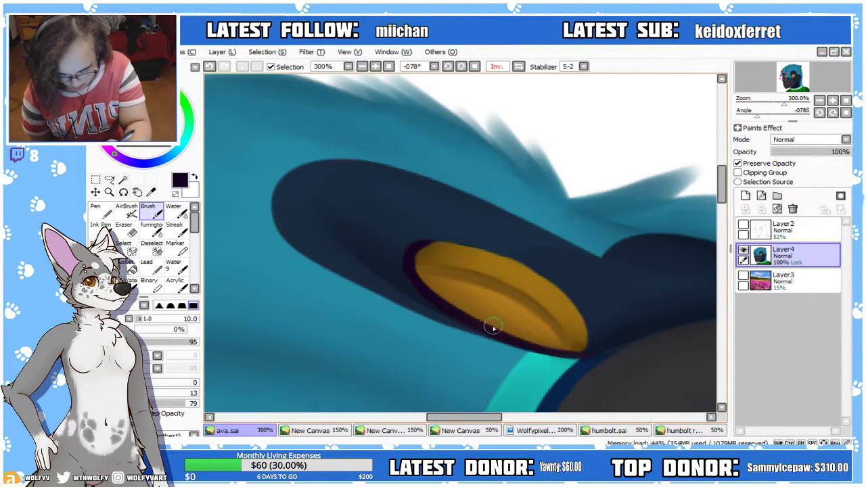
# Paint the outline along the upper outer edge of the smaller eye with the Brush at size 8, rotated to -157° at 500%, redoing unsatisfactory strokes
pyautogui.click(448, 67)
pyautogui.click(448, 67)
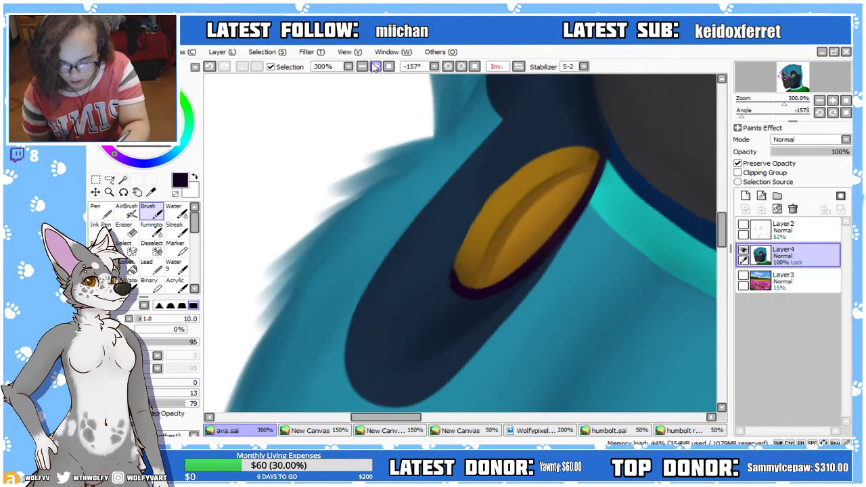
pyautogui.click(376, 67)
pyautogui.click(140, 319)
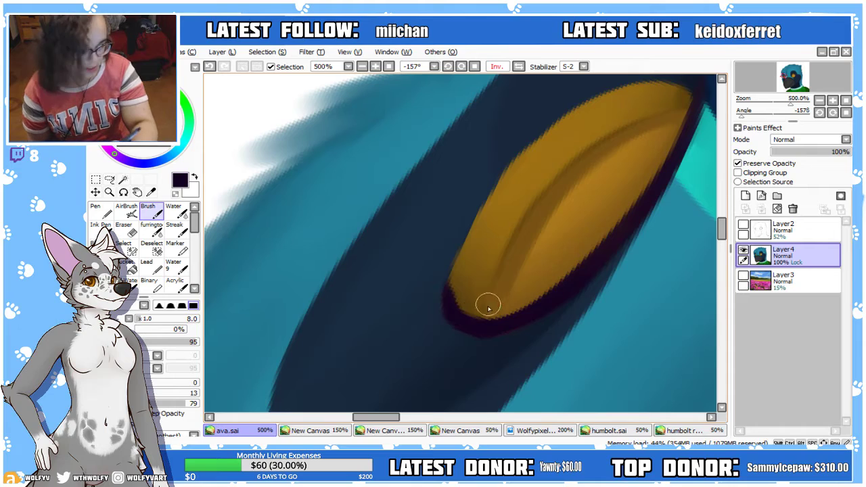
pyautogui.moveTo(460, 271)
pyautogui.mouseDown()
pyautogui.moveTo(467, 242)
pyautogui.moveTo(464, 257)
pyautogui.moveTo(494, 217)
pyautogui.moveTo(489, 253)
pyautogui.moveTo(483, 265)
pyautogui.moveTo(458, 250)
pyautogui.moveTo(453, 278)
pyautogui.moveTo(497, 193)
pyautogui.mouseUp()
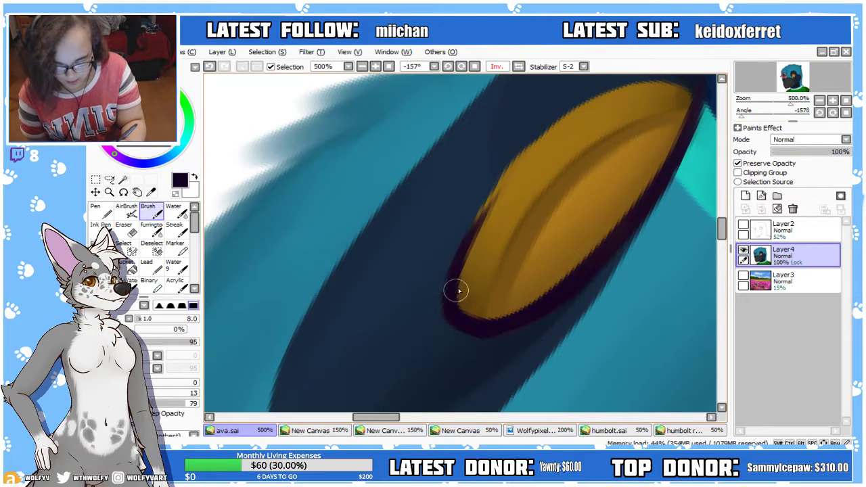
pyautogui.hotkey('ctrl', 'z')
pyautogui.moveTo(450, 300); pyautogui.dragTo(524, 158)
pyautogui.hotkey('ctrl', 'z')
pyautogui.moveTo(452, 277); pyautogui.dragTo(524, 137)
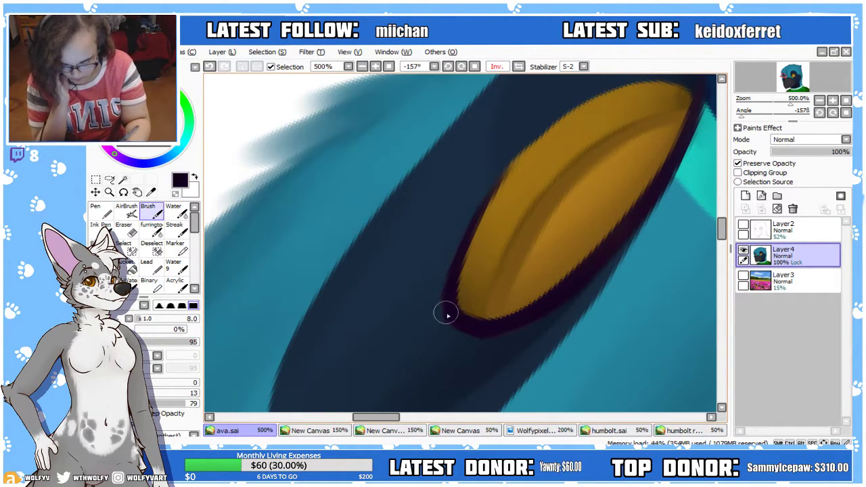
# Return to the upright, unmirrored view and extend the dark outline down the outer edge of the smaller eye at 300% zoom
pyautogui.click(385, 68)
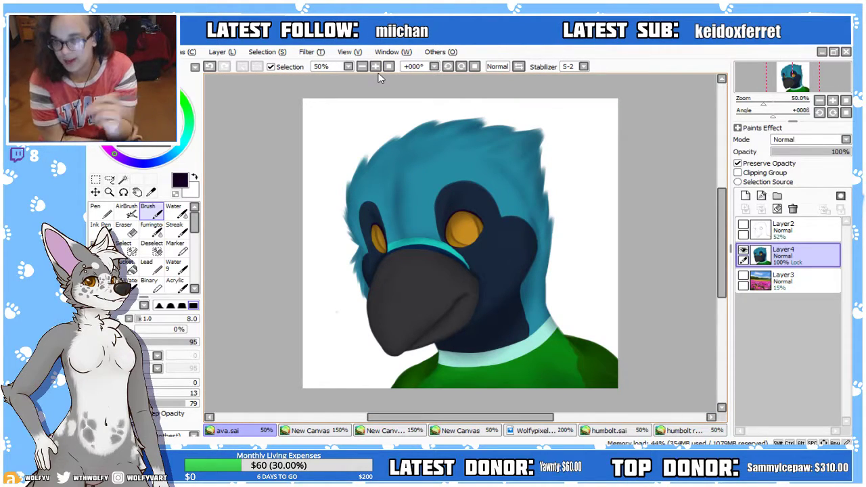
pyautogui.scroll(2, 352, 81)
pyautogui.moveTo(489, 417); pyautogui.dragTo(445, 417)
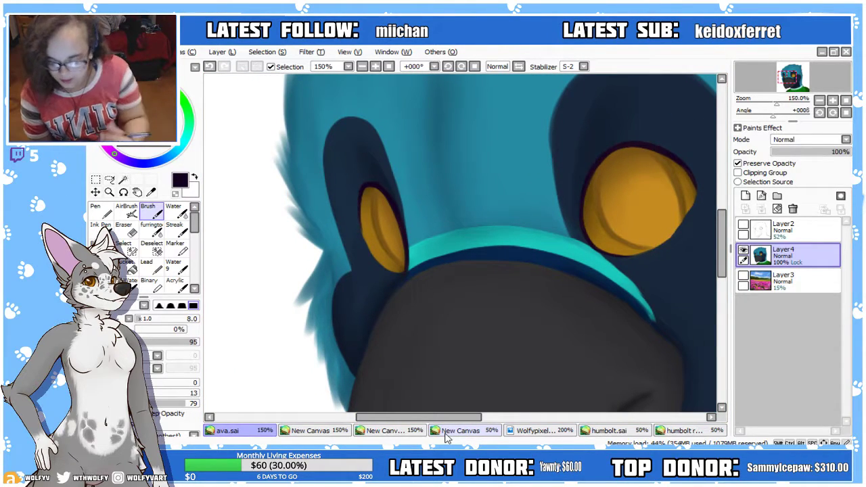
pyautogui.scroll(2, 372, 108)
pyautogui.moveTo(430, 417); pyautogui.dragTo(416, 426)
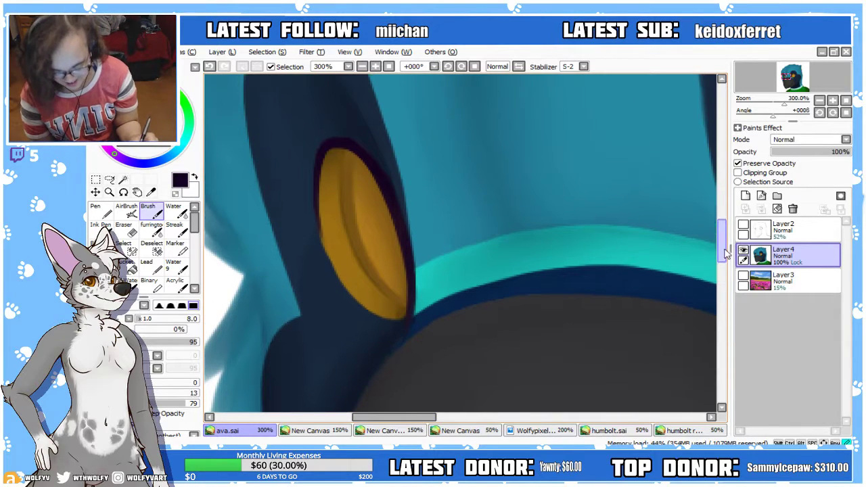
pyautogui.scroll(1, 354, 239)
pyautogui.moveTo(316, 188); pyautogui.dragTo(323, 264)
pyautogui.moveTo(318, 203); pyautogui.dragTo(324, 274)
# Paint a thin dark purple line into the beak's mouth corner with the Brush at size 1, briefly showing the Layer2 sketch as reference
pyautogui.click(362, 67)
pyautogui.click(362, 67)
pyautogui.click(362, 66)
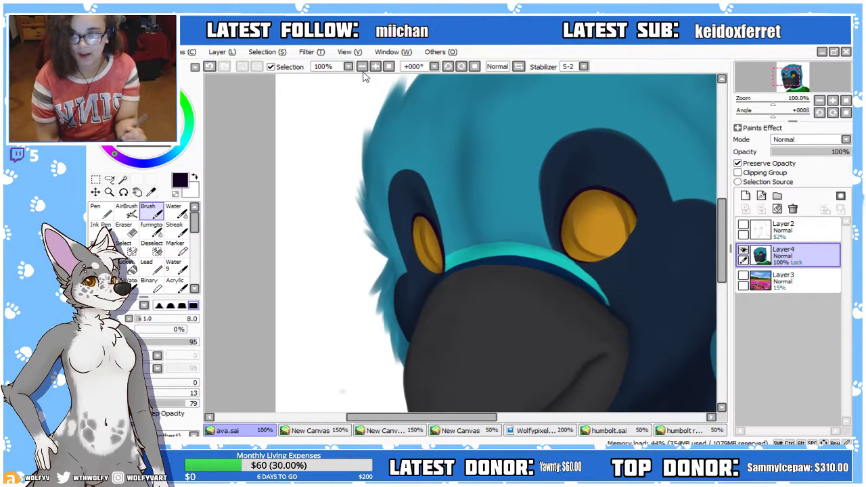
pyautogui.moveTo(488, 417); pyautogui.dragTo(518, 436)
pyautogui.moveTo(721, 286); pyautogui.dragTo(719, 322)
pyautogui.click(375, 67)
pyautogui.click(137, 317)
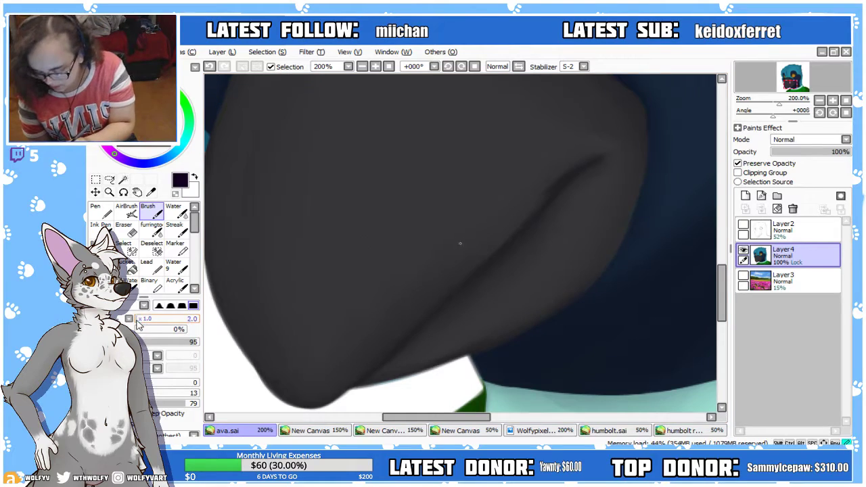
pyautogui.click(497, 67)
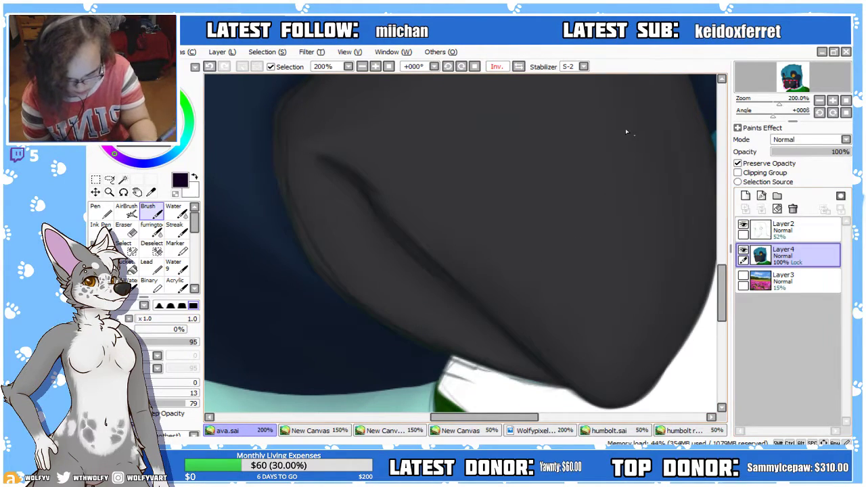
pyautogui.click(515, 67)
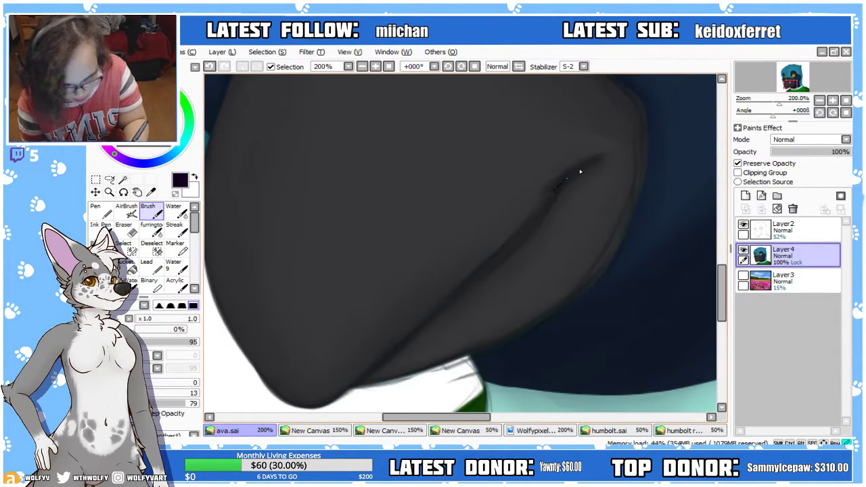
pyautogui.click(743, 224)
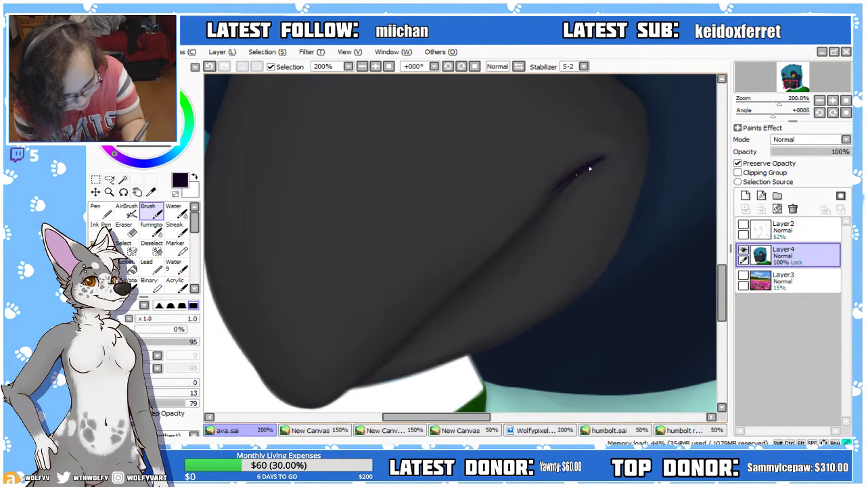
# Examine the beak's mouth corner line at 75% and 200% zoom in both normal and mirrored views
pyautogui.click(362, 66)
pyautogui.click(362, 67)
pyautogui.click(362, 67)
pyautogui.scroll(2, 517, 72)
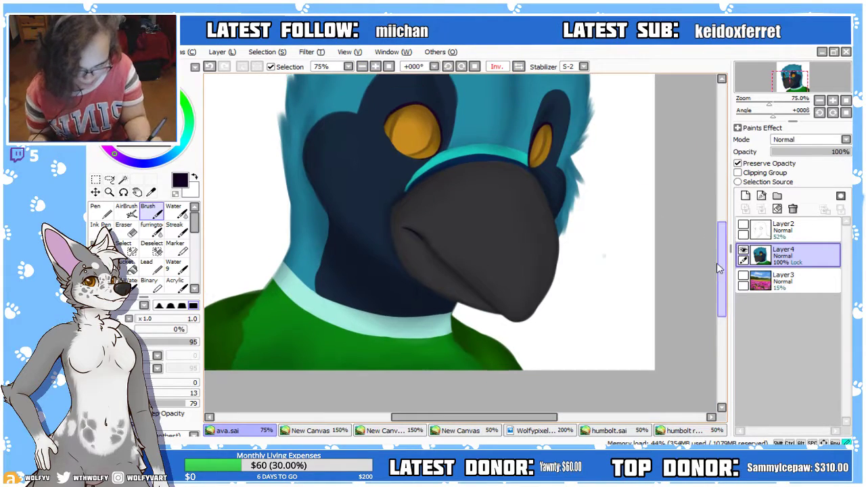
pyautogui.click(375, 67)
pyautogui.click(376, 67)
pyautogui.click(375, 67)
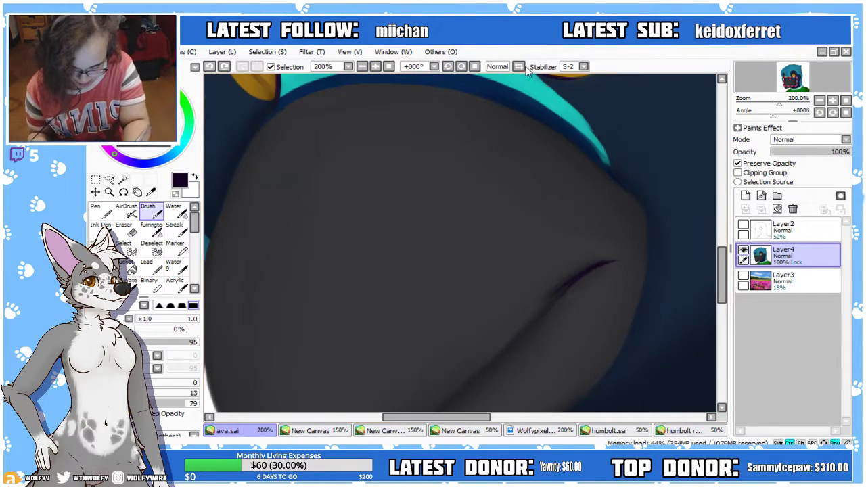
pyautogui.moveTo(535, 80); pyautogui.dragTo(540, 128)
# Thicken the dark purple mouth corner in the mirrored view with the Brush at size 6, temporarily showing the Layer2 sketch as reference
pyautogui.moveTo(140, 319); pyautogui.dragTo(140, 327)
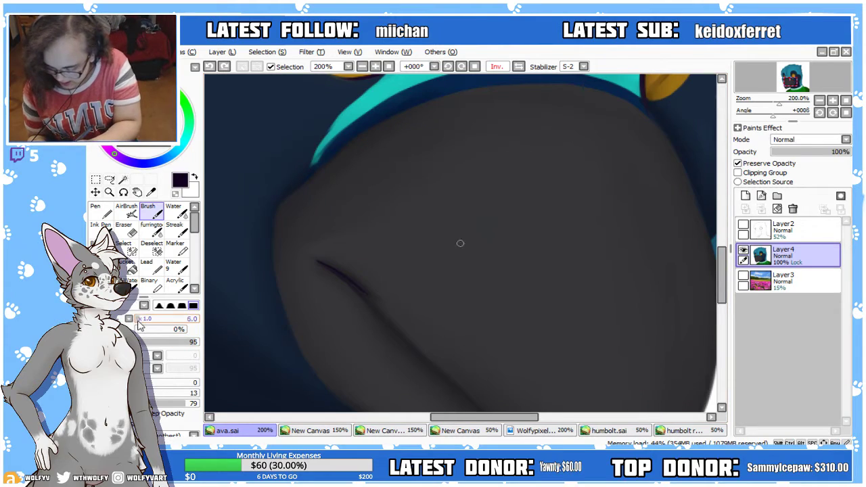
pyautogui.click(496, 66)
pyautogui.click(743, 224)
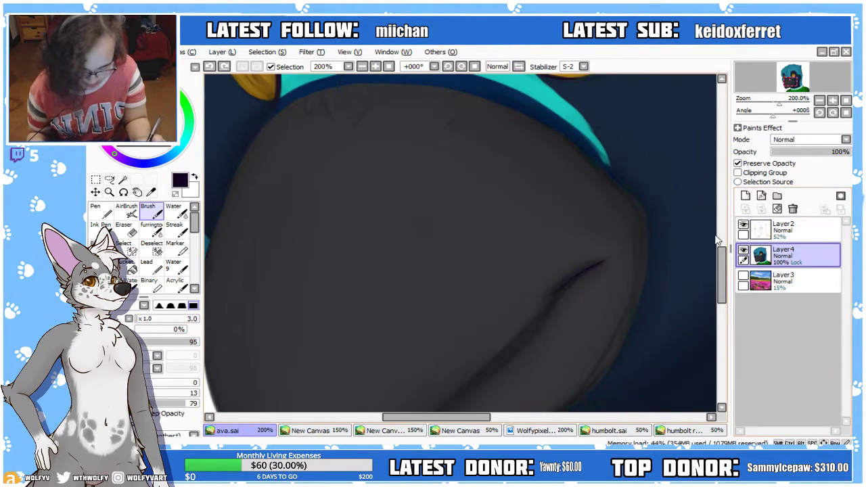
pyautogui.scroll(-2, 621, 266)
pyautogui.click(496, 67)
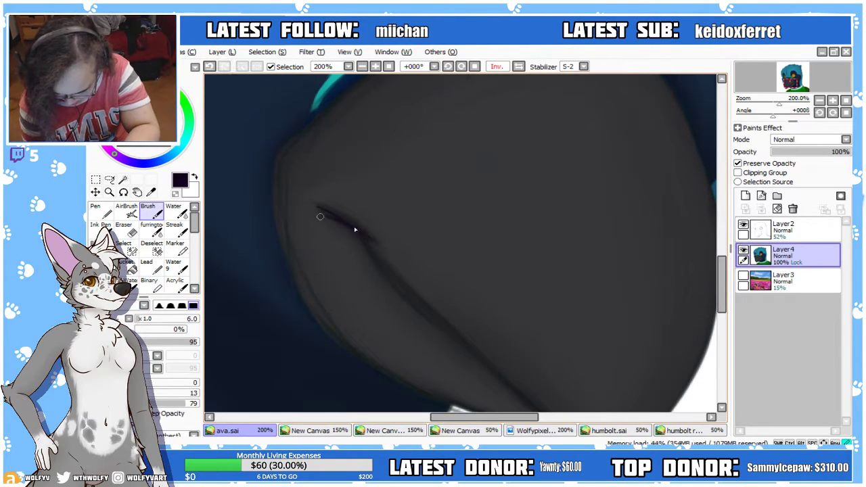
pyautogui.moveTo(327, 215)
pyautogui.mouseDown()
pyautogui.moveTo(360, 239)
pyautogui.moveTo(369, 262)
pyautogui.mouseUp()
pyautogui.hotkey('ctrl', 'z')
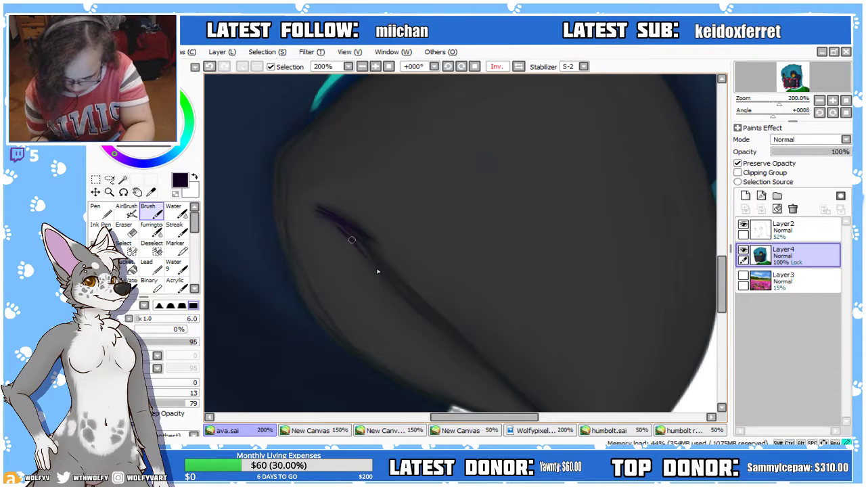
pyautogui.click(363, 66)
pyautogui.click(363, 66)
pyautogui.click(363, 66)
pyautogui.click(744, 225)
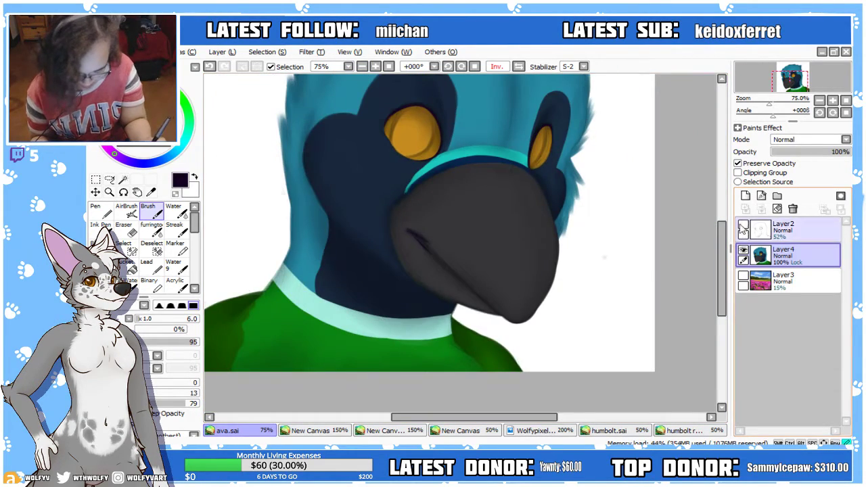
# Paint a dark purple line along the mouth crease near the beak's tip in the mirrored view at 300% zoom
pyautogui.moveTo(724, 275); pyautogui.dragTo(726, 295)
pyautogui.click(519, 67)
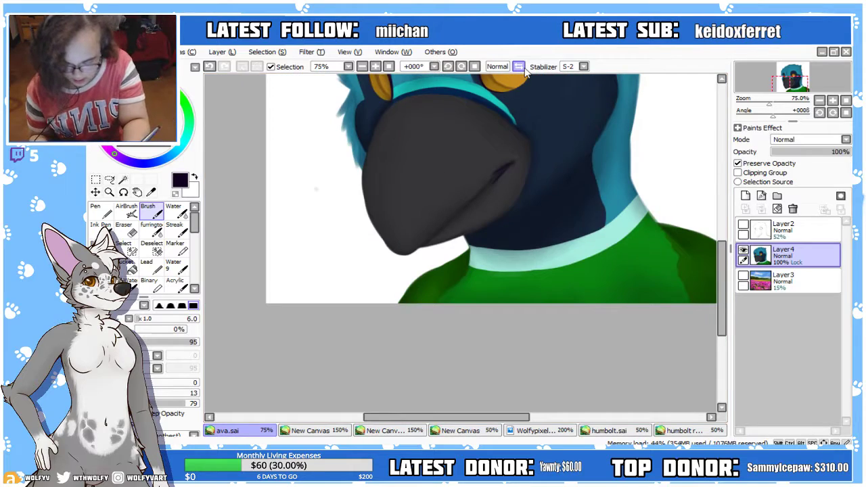
pyautogui.click(375, 67)
pyautogui.click(375, 67)
pyautogui.click(375, 67)
pyautogui.click(375, 67)
pyautogui.click(519, 67)
pyautogui.moveTo(485, 417); pyautogui.dragTo(541, 425)
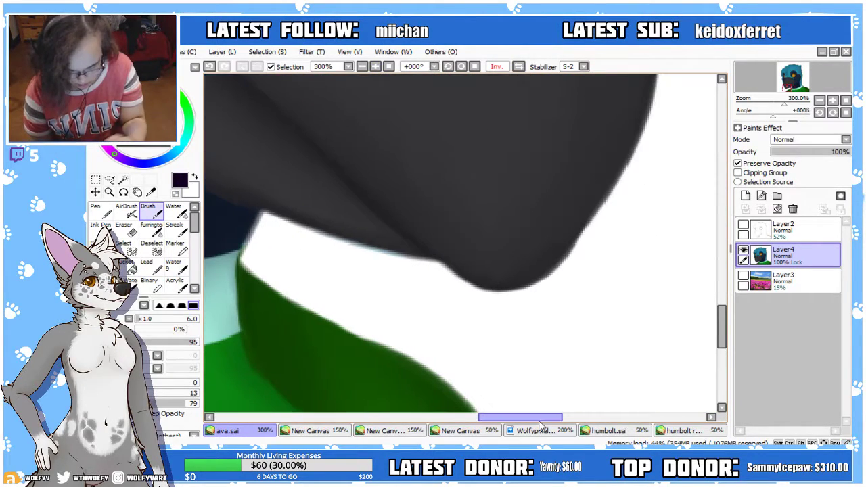
pyautogui.moveTo(394, 228)
pyautogui.mouseDown()
pyautogui.moveTo(476, 290)
pyautogui.moveTo(396, 236)
pyautogui.moveTo(346, 179)
pyautogui.mouseUp()
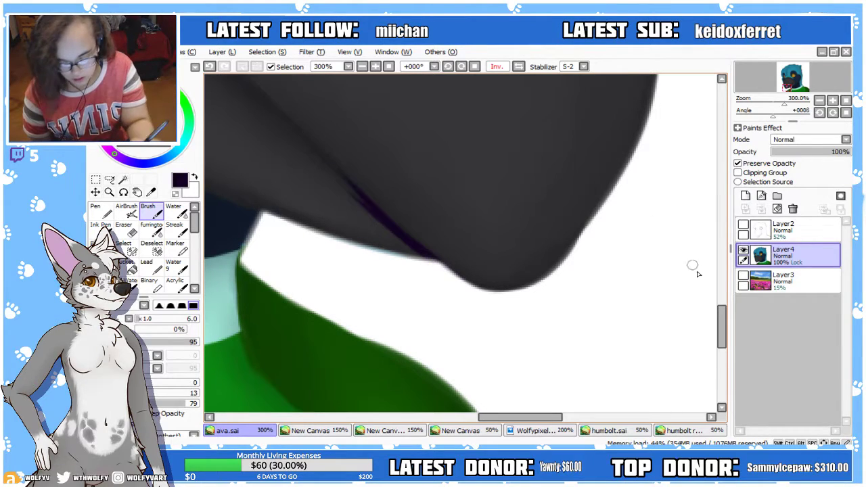
# Join the beak-tip line to the mouth corner in dark purple at 150% zoom, following the temporarily shown Layer2 sketch
pyautogui.moveTo(722, 323); pyautogui.dragTo(722, 308)
pyautogui.click(361, 67)
pyautogui.click(361, 67)
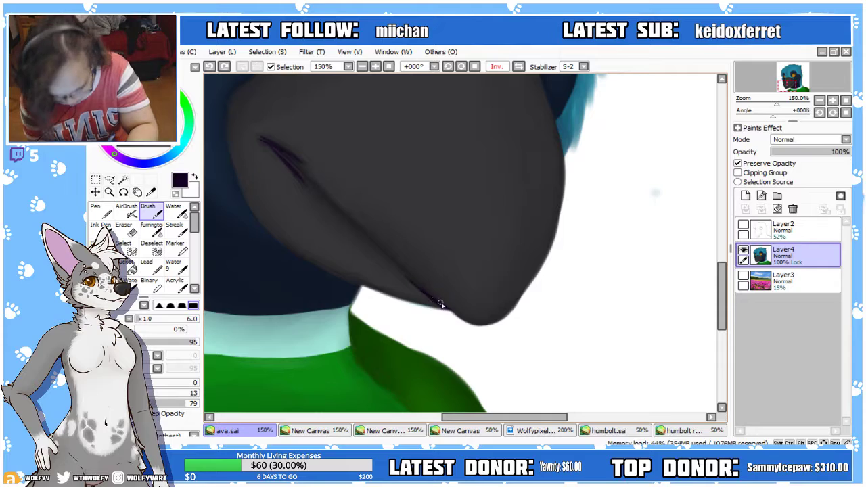
pyautogui.moveTo(383, 251); pyautogui.dragTo(278, 160)
pyautogui.hotkey('ctrl', 'z')
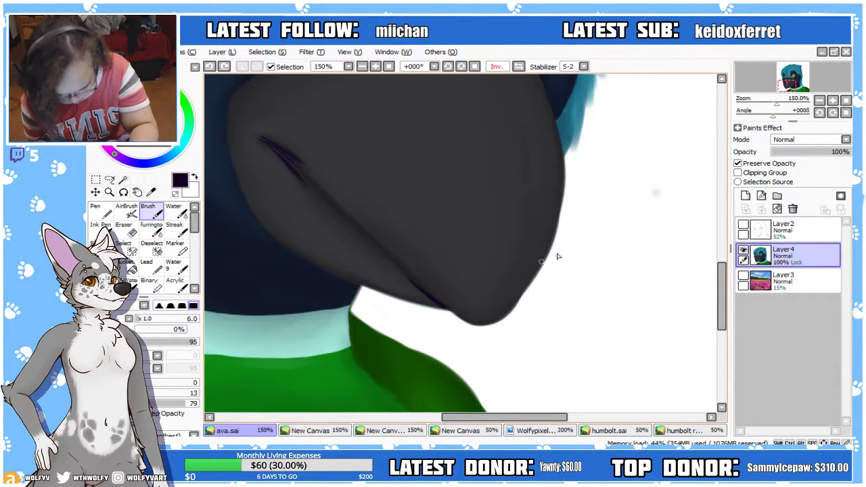
pyautogui.click(791, 230)
pyautogui.click(743, 225)
pyautogui.click(777, 261)
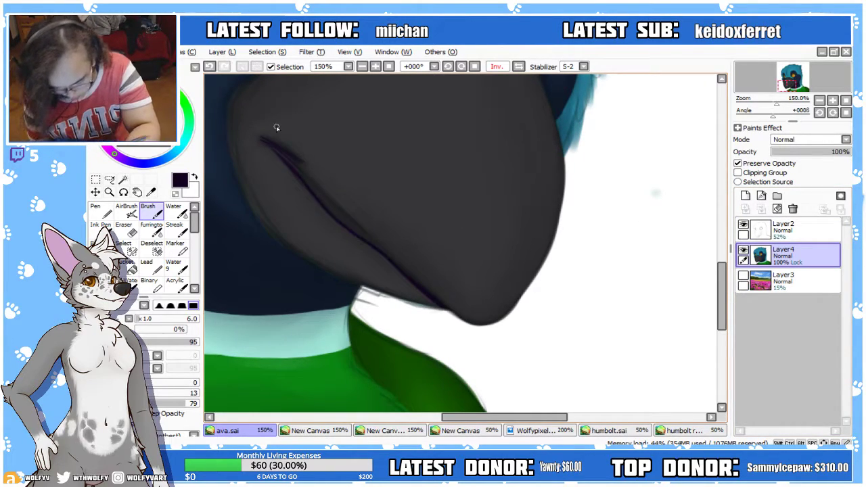
pyautogui.click(743, 224)
# Sample the beak's dark gray and paint over the edges of the mouth line with the Brush at size 22 to clean it up
pyautogui.click(362, 66)
pyautogui.click(363, 67)
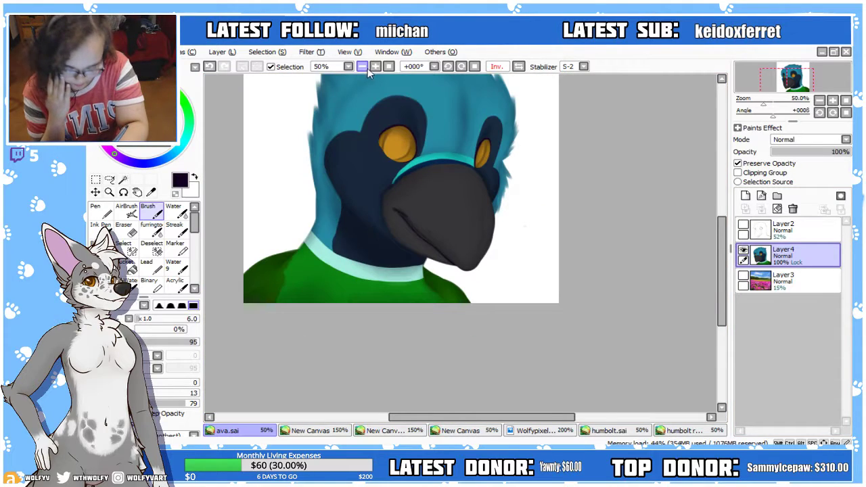
pyautogui.click(363, 67)
pyautogui.click(376, 66)
pyautogui.click(376, 67)
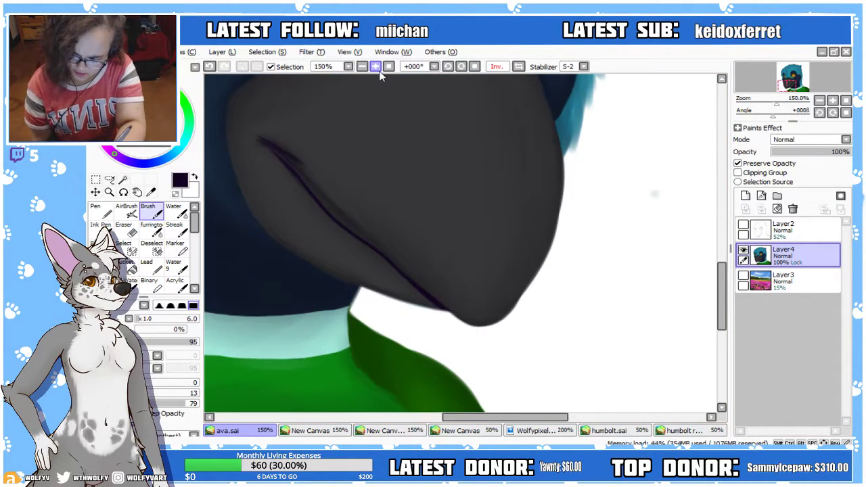
pyautogui.keyDown('alt'); pyautogui.click(288, 171); pyautogui.keyUp('alt')
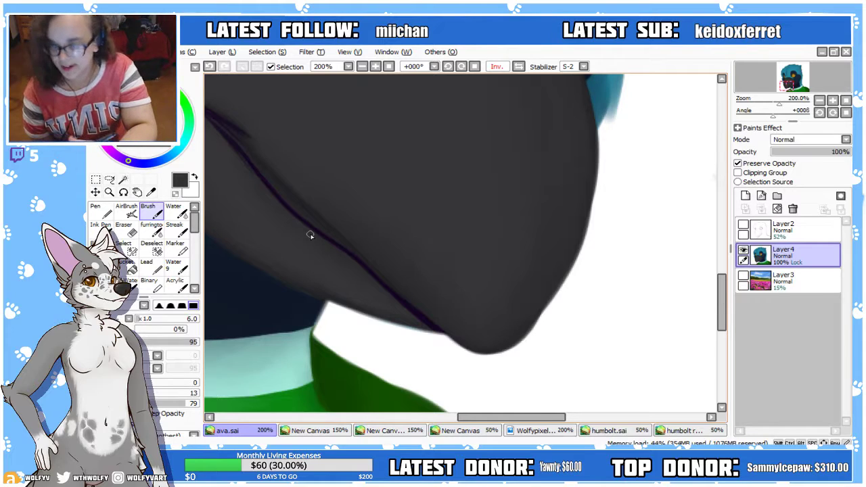
pyautogui.moveTo(153, 318); pyautogui.dragTo(162, 320)
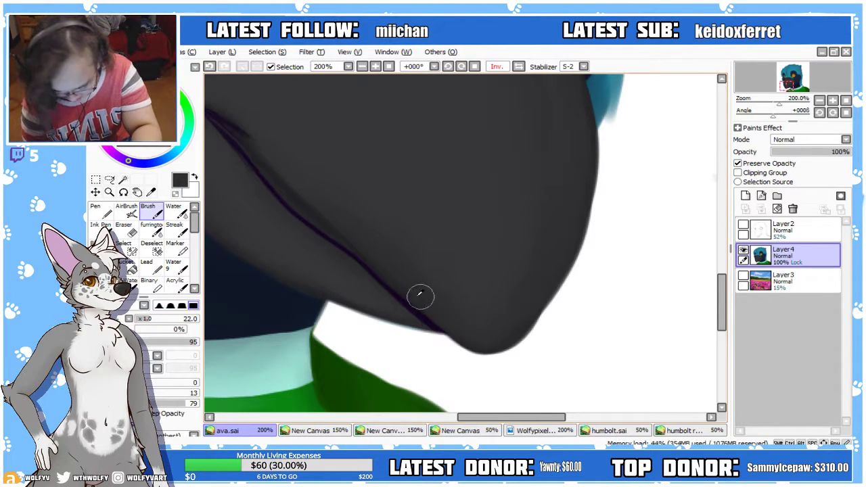
pyautogui.moveTo(509, 417); pyautogui.dragTo(506, 417)
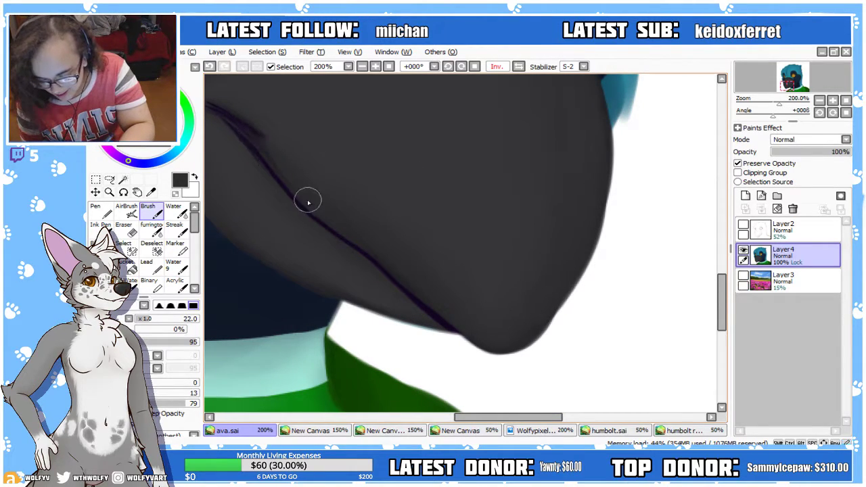
pyautogui.click(362, 67)
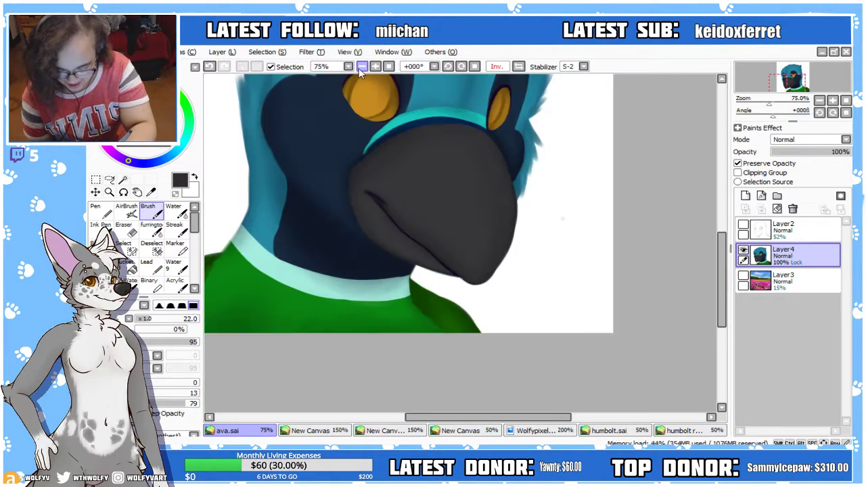
pyautogui.click(362, 68)
pyautogui.click(389, 67)
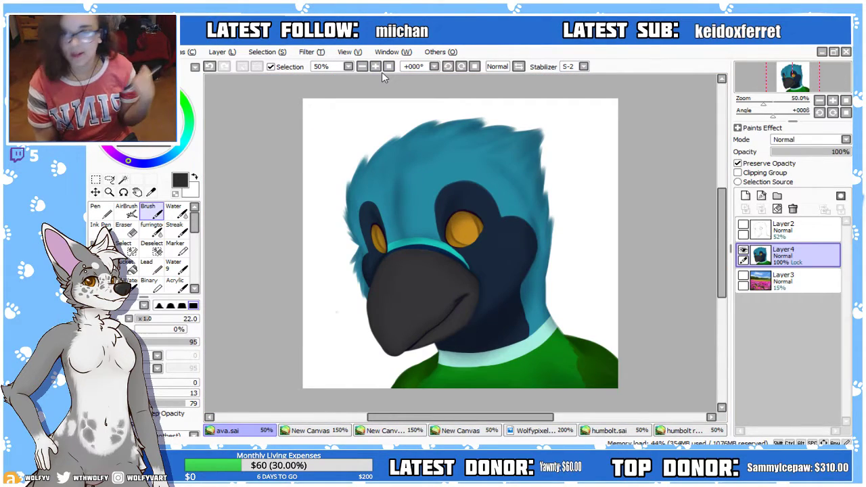
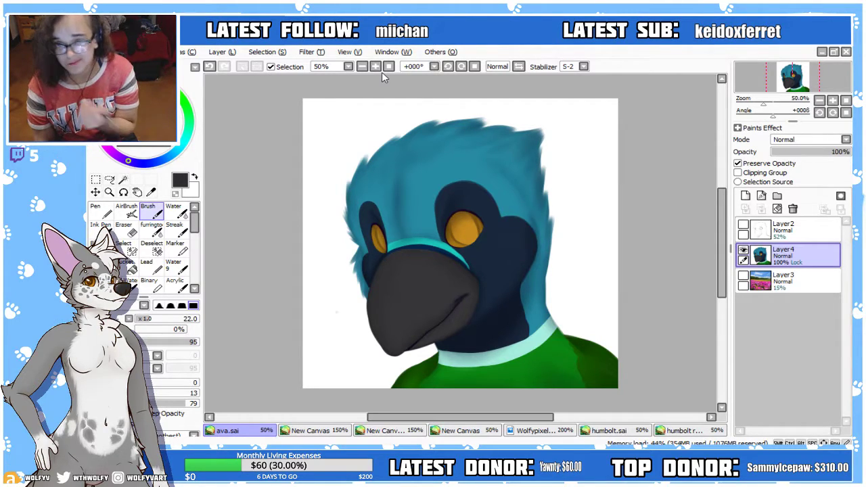
# Inspect the beak and eyes at 150% zoom and turn off Preserve Opacity for Layer4
pyautogui.click(376, 67)
pyautogui.click(376, 67)
pyautogui.click(376, 67)
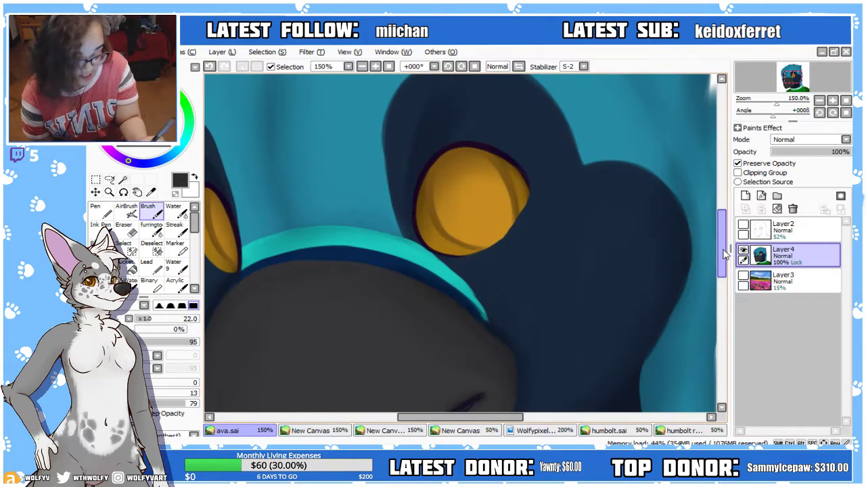
pyautogui.moveTo(724, 255); pyautogui.dragTo(723, 292)
pyautogui.moveTo(520, 420); pyautogui.dragTo(484, 403)
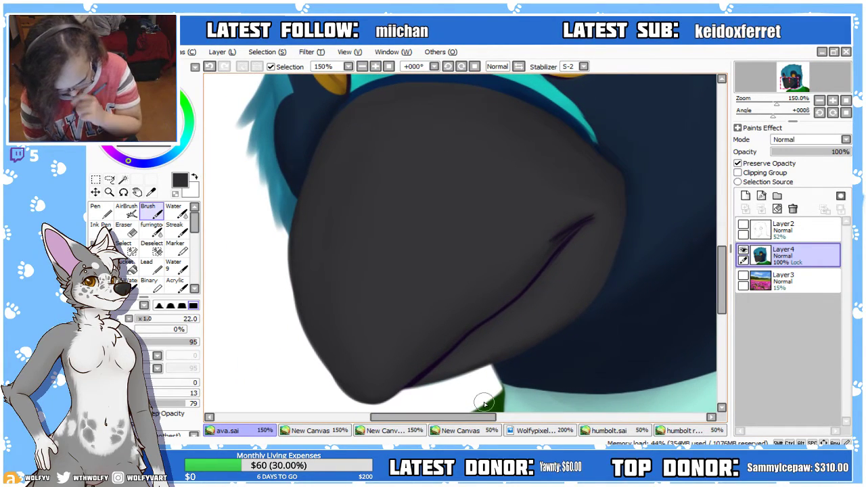
pyautogui.moveTo(721, 302); pyautogui.dragTo(737, 212)
pyautogui.scroll(-1, 721, 243)
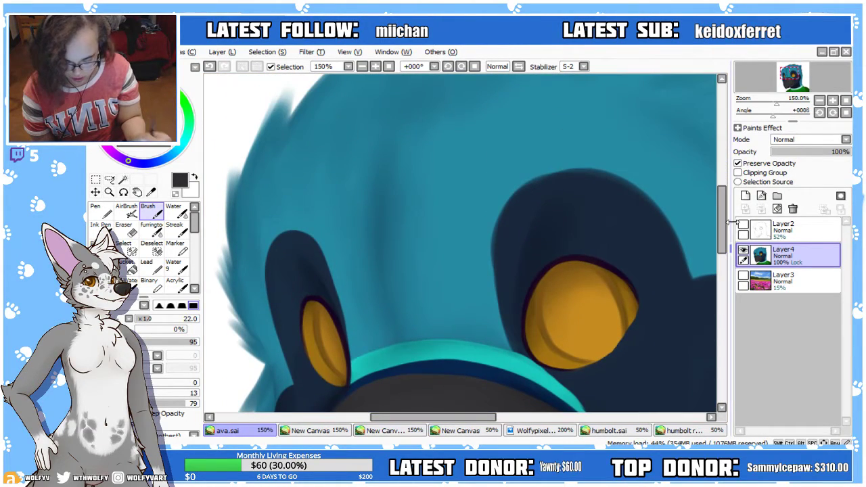
pyautogui.scroll(-3, 720, 242)
pyautogui.scroll(3, 720, 242)
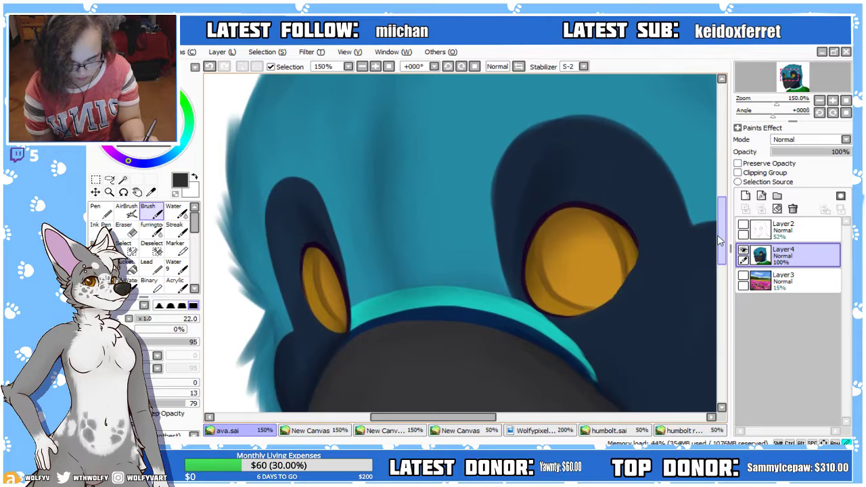
# Configure the Brush with size 19, minimum size 62% and density 79, trying it out with temporary strokes on the forehead
pyautogui.click(153, 322)
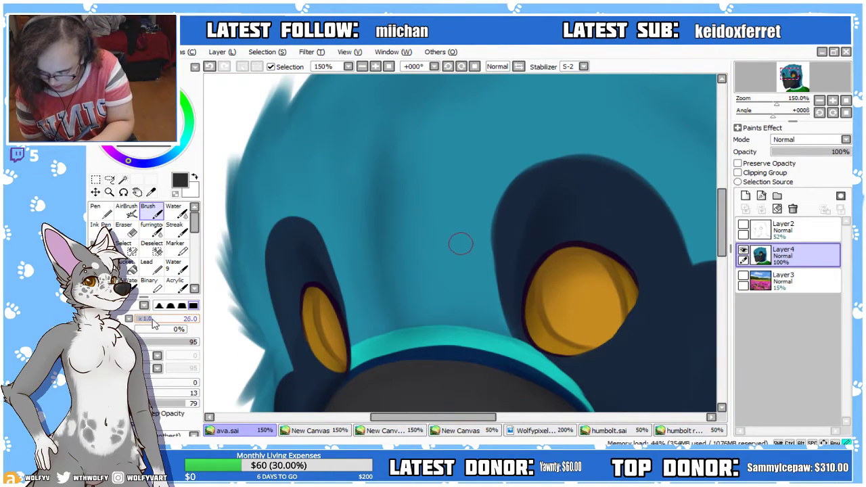
pyautogui.click(158, 333)
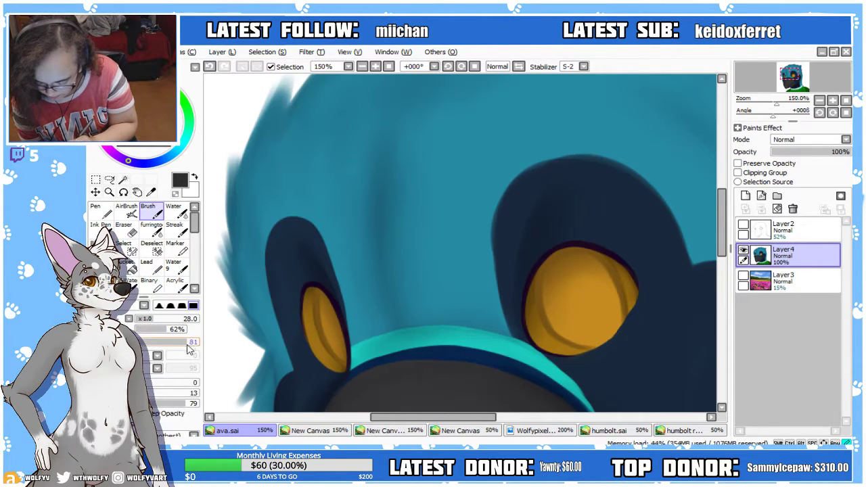
pyautogui.moveTo(406, 274); pyautogui.dragTo(446, 154)
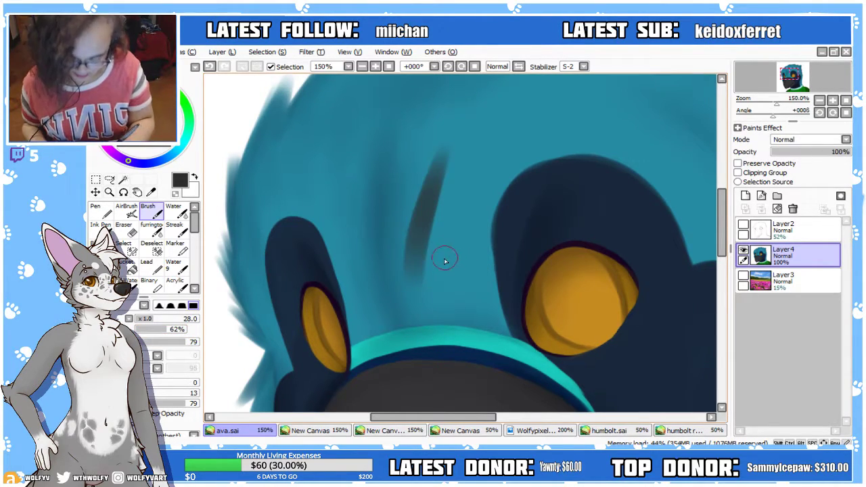
pyautogui.hotkey('ctrl', 'z')
pyautogui.moveTo(429, 279)
pyautogui.mouseDown()
pyautogui.moveTo(450, 218)
pyautogui.moveTo(437, 271)
pyautogui.moveTo(471, 228)
pyautogui.moveTo(453, 247)
pyautogui.moveTo(496, 225)
pyautogui.moveTo(443, 265)
pyautogui.moveTo(428, 233)
pyautogui.mouseUp()
pyautogui.press('[')
pyautogui.press('[')
pyautogui.moveTo(722, 238); pyautogui.dragTo(721, 240)
# Sample the head's teal and paint feathery strokes into the inner edge of the larger eye's navy patch
pyautogui.keyDown('alt'); pyautogui.click(492, 251); pyautogui.keyUp('alt')
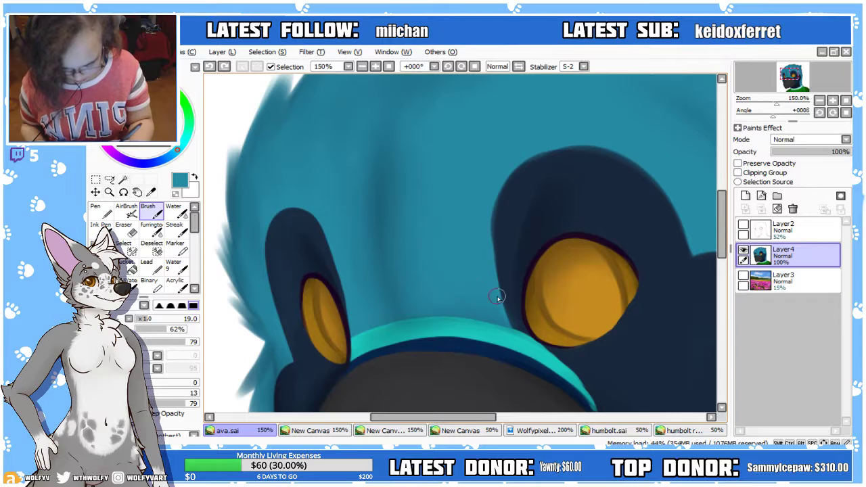
pyautogui.moveTo(498, 293); pyautogui.dragTo(512, 270)
pyautogui.moveTo(502, 319); pyautogui.dragTo(515, 261)
pyautogui.moveTo(495, 303)
pyautogui.mouseDown()
pyautogui.moveTo(512, 230)
pyautogui.moveTo(492, 206)
pyautogui.mouseUp()
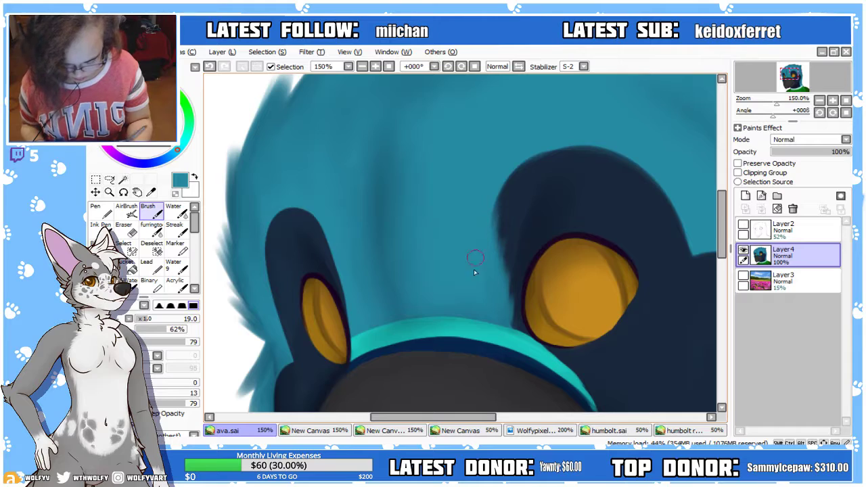
# Sample the patch's navy and paint feather tufts along the upper edge above the larger eye, setting the Brush's minimum size to 46%
pyautogui.keyDown('alt'); pyautogui.click(504, 196); pyautogui.keyUp('alt')
pyautogui.moveTo(501, 174); pyautogui.dragTo(506, 203)
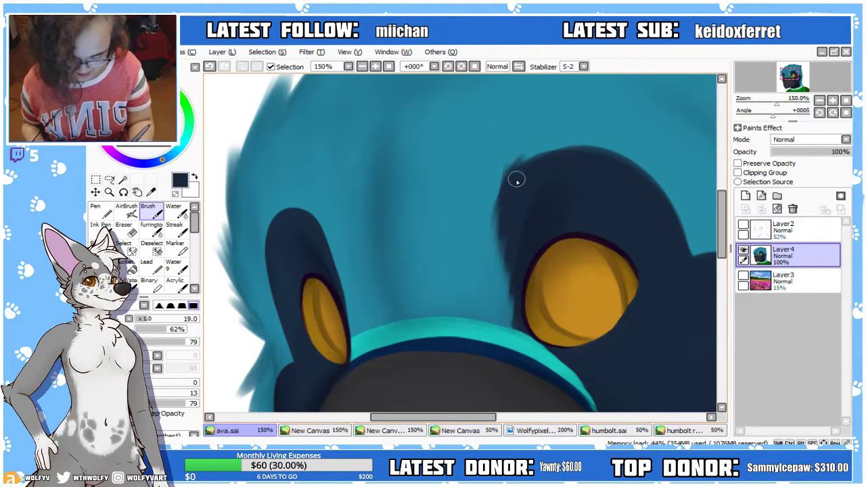
pyautogui.moveTo(518, 179)
pyautogui.mouseDown()
pyautogui.moveTo(554, 150)
pyautogui.moveTo(573, 147)
pyautogui.moveTo(532, 171)
pyautogui.moveTo(601, 155)
pyautogui.mouseUp()
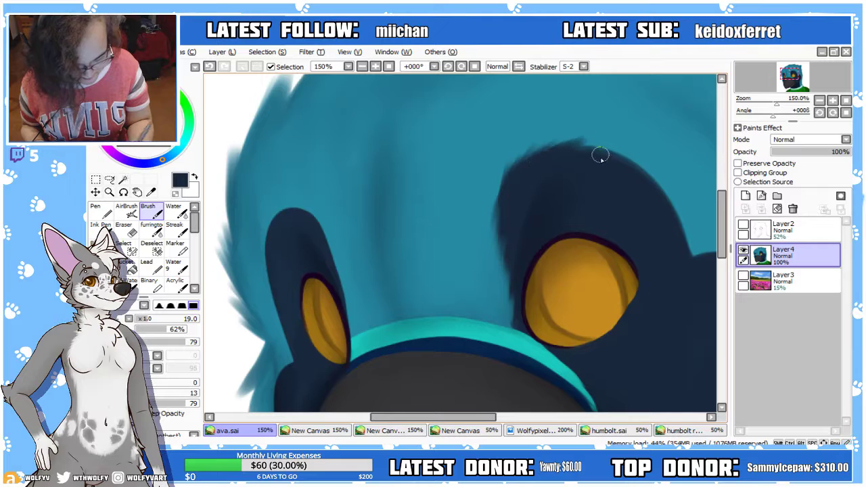
pyautogui.moveTo(514, 181); pyautogui.dragTo(551, 144)
pyautogui.hotkey('ctrl', 'z')
pyautogui.moveTo(520, 179); pyautogui.dragTo(552, 144)
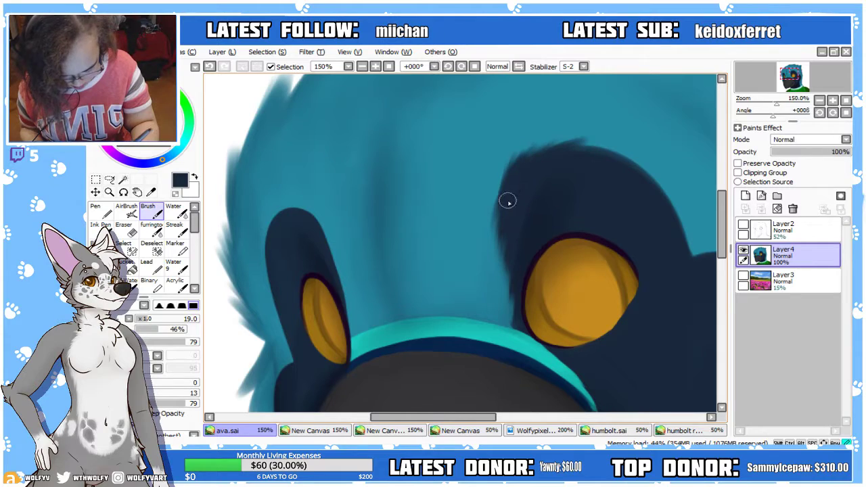
# Sample the shoulder's dark green and paint feather tufts along its upper edge beside the pale collar
pyautogui.click(362, 66)
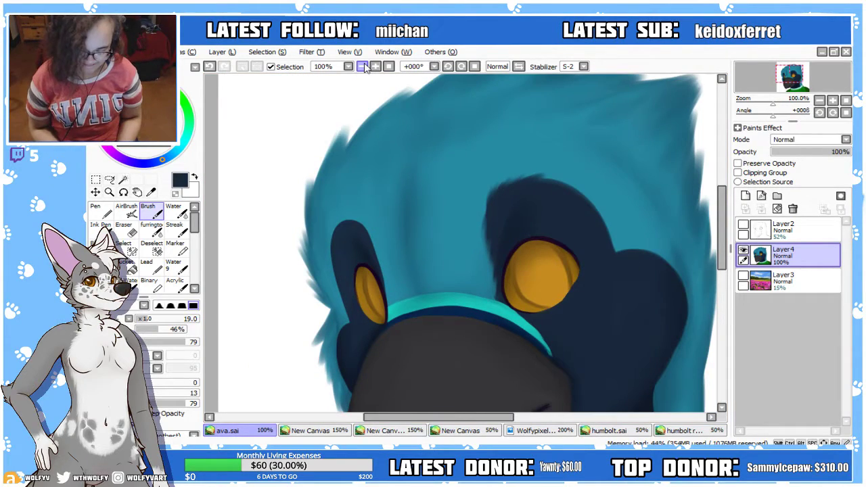
pyautogui.moveTo(507, 417); pyautogui.dragTo(548, 418)
pyautogui.moveTo(720, 259); pyautogui.dragTo(720, 327)
pyautogui.moveTo(539, 416); pyautogui.dragTo(590, 420)
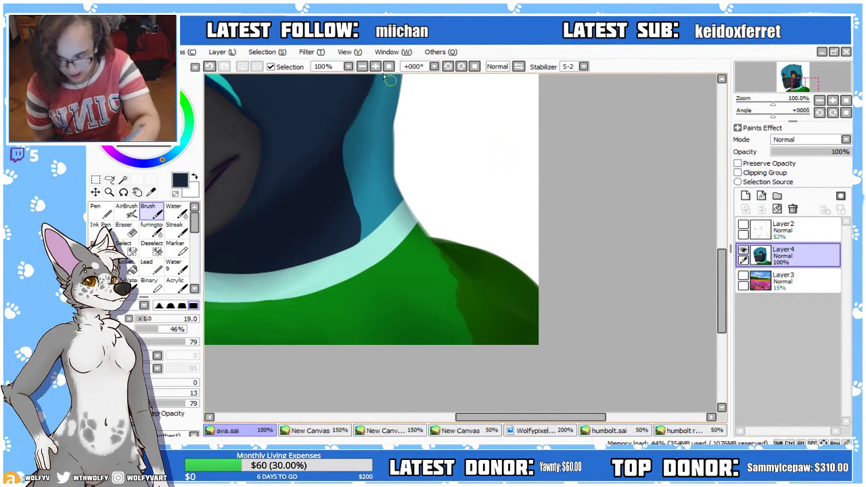
pyautogui.click(376, 66)
pyautogui.moveTo(422, 255)
pyautogui.mouseDown()
pyautogui.moveTo(402, 241)
pyautogui.moveTo(426, 271)
pyautogui.moveTo(391, 236)
pyautogui.moveTo(431, 266)
pyautogui.moveTo(430, 232)
pyautogui.moveTo(456, 272)
pyautogui.moveTo(442, 272)
pyautogui.moveTo(496, 265)
pyautogui.moveTo(442, 218)
pyautogui.moveTo(439, 257)
pyautogui.moveTo(417, 252)
pyautogui.moveTo(378, 196)
pyautogui.mouseUp()
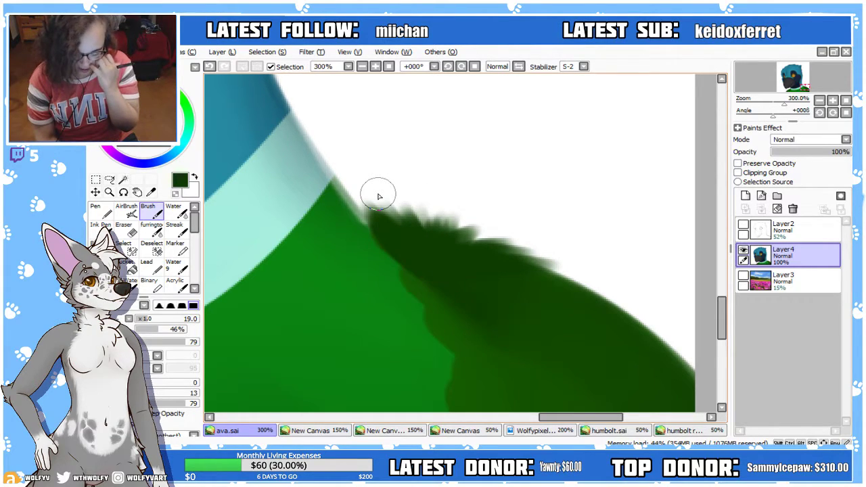
# Reduce the Brush size to 24 and paint green feather tufts along the rest of the shoulder's outer edge, up to the canvas border
pyautogui.moveTo(150, 322); pyautogui.dragTo(155, 323)
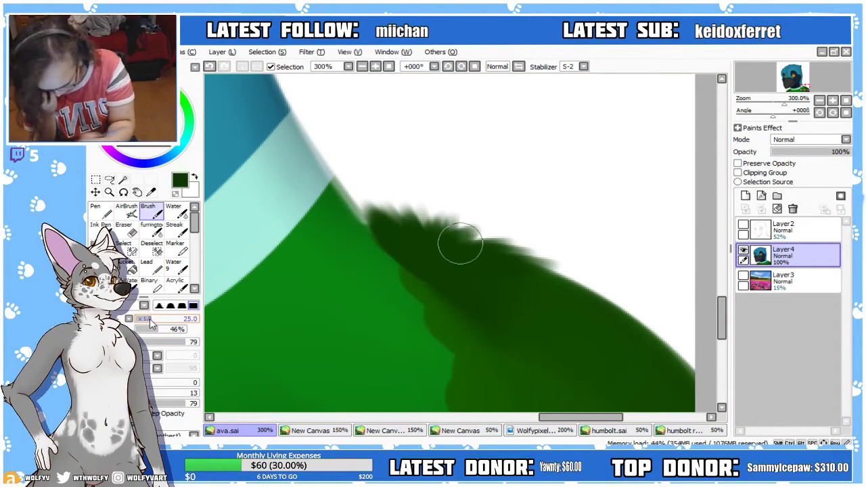
pyautogui.click(447, 67)
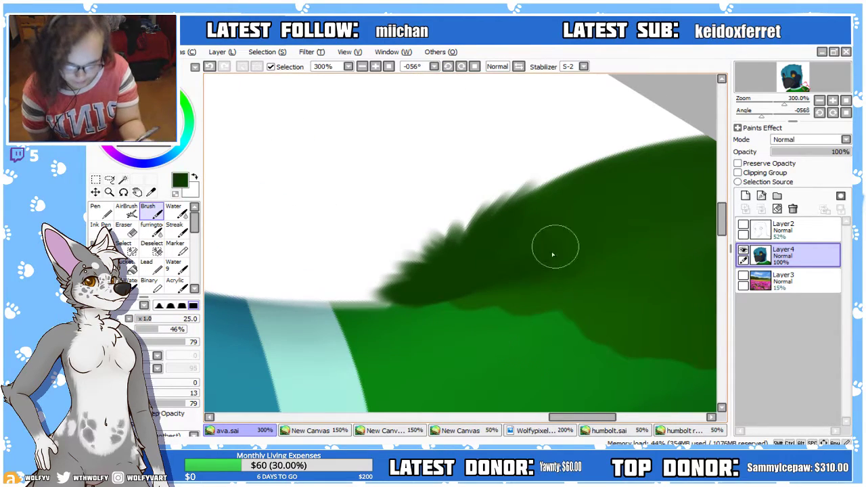
pyautogui.moveTo(473, 263); pyautogui.dragTo(463, 211)
pyautogui.click(151, 322)
pyautogui.moveTo(583, 416); pyautogui.dragTo(594, 428)
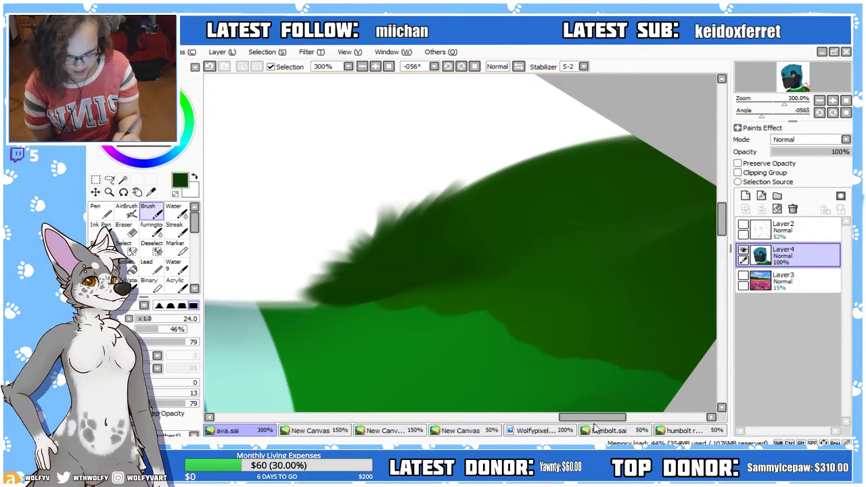
pyautogui.moveTo(722, 222); pyautogui.dragTo(721, 215)
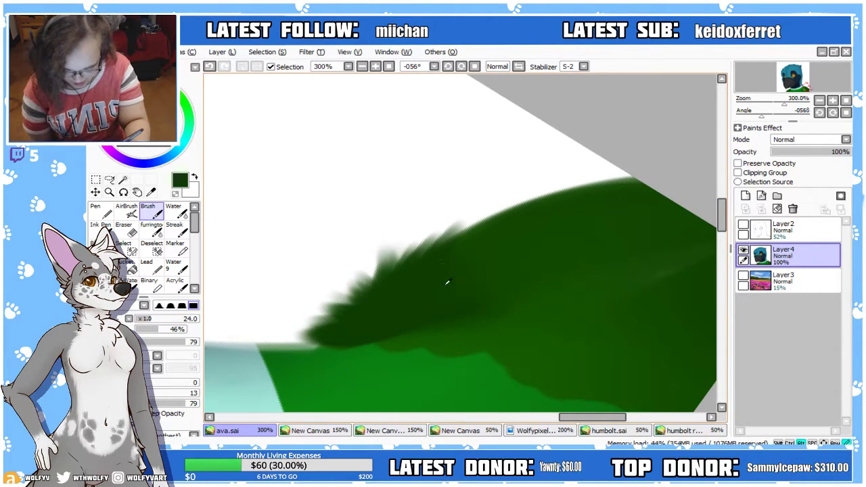
pyautogui.moveTo(418, 274); pyautogui.dragTo(443, 214)
pyautogui.moveTo(413, 298); pyautogui.dragTo(441, 199)
pyautogui.moveTo(436, 230); pyautogui.dragTo(488, 179)
pyautogui.moveTo(423, 284); pyautogui.dragTo(474, 203)
pyautogui.moveTo(446, 273)
pyautogui.mouseDown()
pyautogui.moveTo(496, 207)
pyautogui.moveTo(542, 166)
pyautogui.moveTo(432, 278)
pyautogui.moveTo(587, 150)
pyautogui.mouseUp()
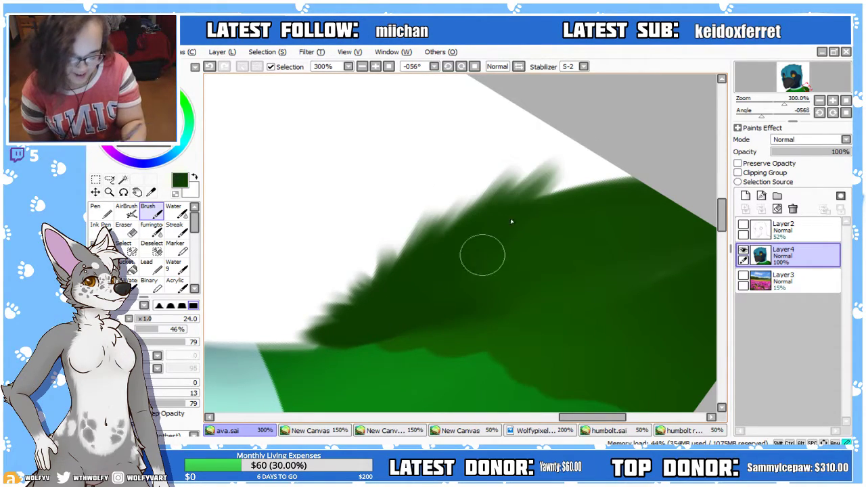
pyautogui.moveTo(483, 251)
pyautogui.mouseDown()
pyautogui.moveTo(496, 235)
pyautogui.moveTo(618, 160)
pyautogui.mouseUp()
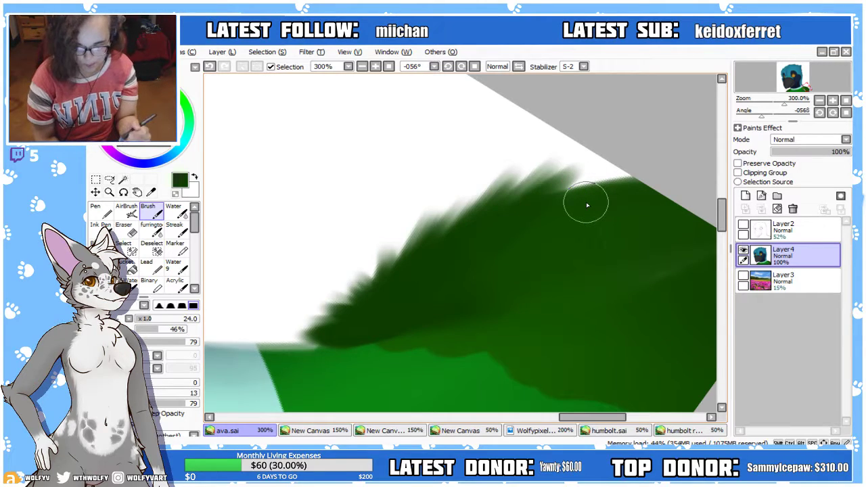
pyautogui.moveTo(494, 271); pyautogui.dragTo(607, 166)
pyautogui.moveTo(520, 229); pyautogui.dragTo(617, 162)
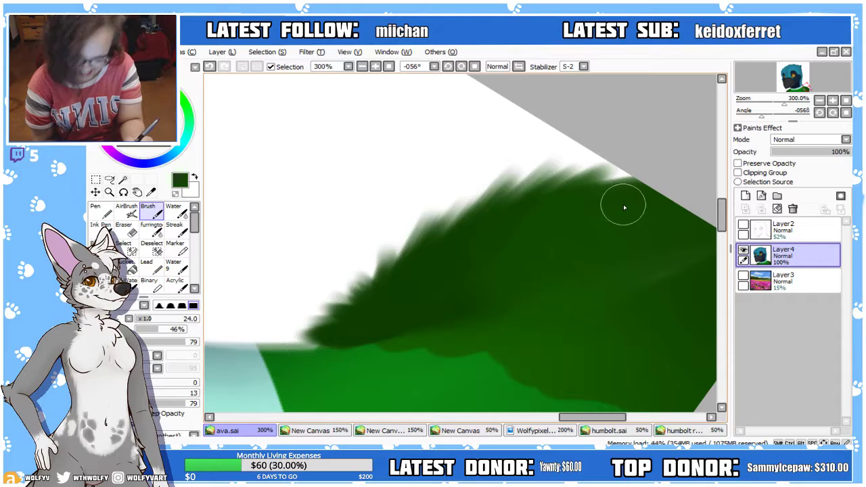
pyautogui.moveTo(552, 222); pyautogui.dragTo(625, 170)
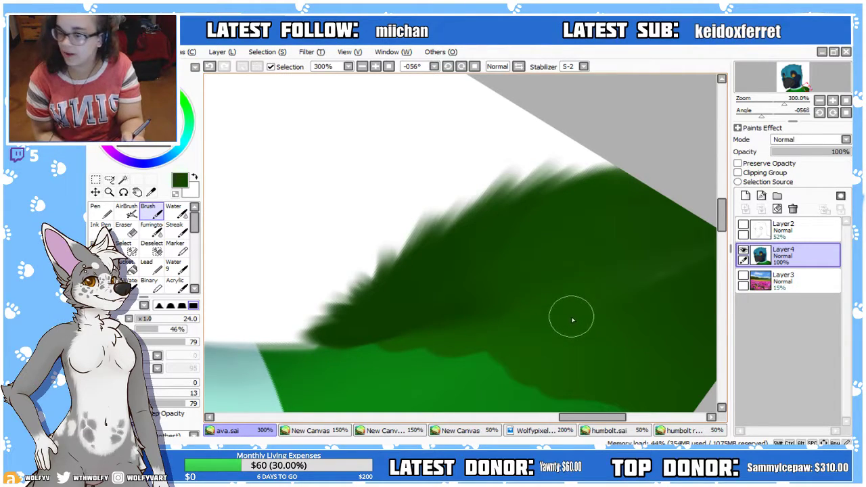
# Set the Brush size to 35 and blend dark green over the lower shoulder down to the canvas corner
pyautogui.click(461, 66)
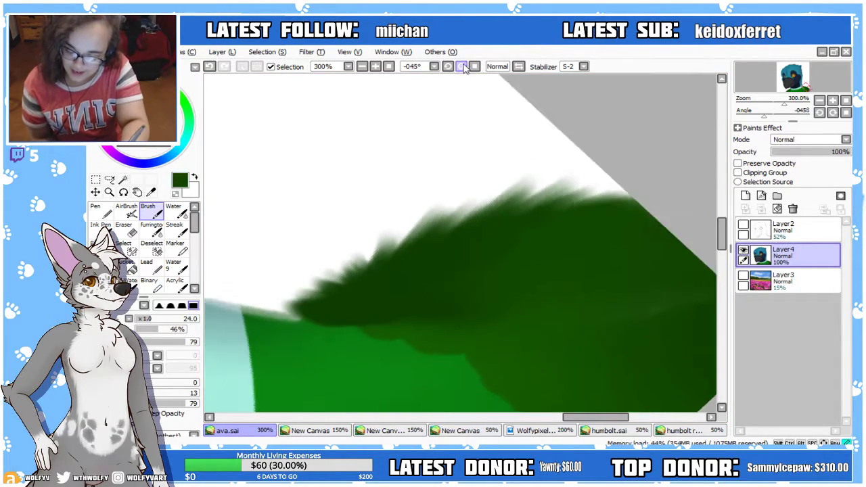
pyautogui.click(461, 66)
pyautogui.click(460, 66)
pyautogui.click(460, 66)
pyautogui.click(461, 67)
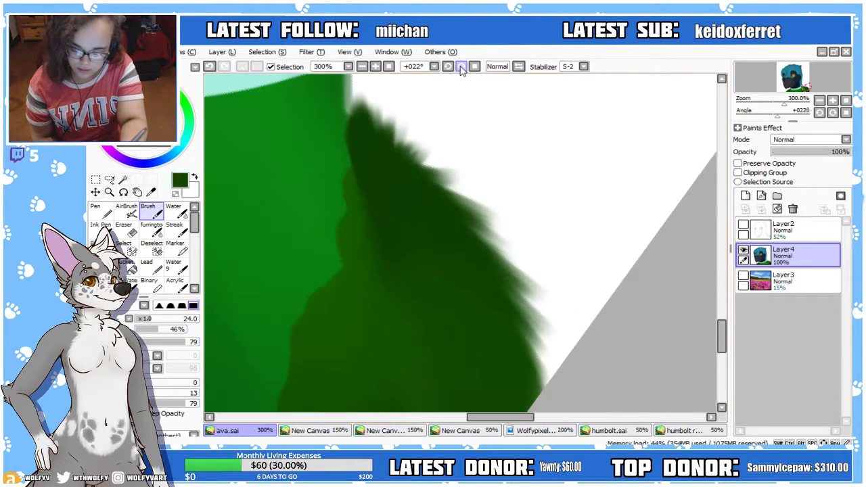
pyautogui.click(516, 68)
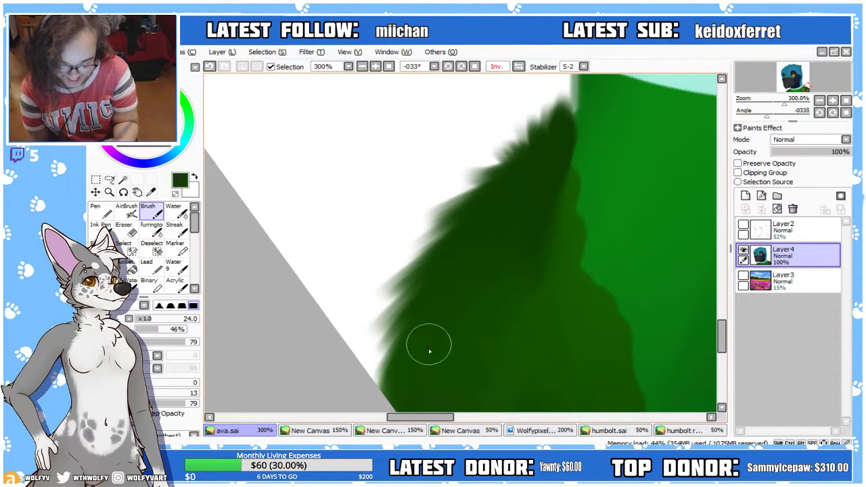
pyautogui.scroll(-5, 722, 318)
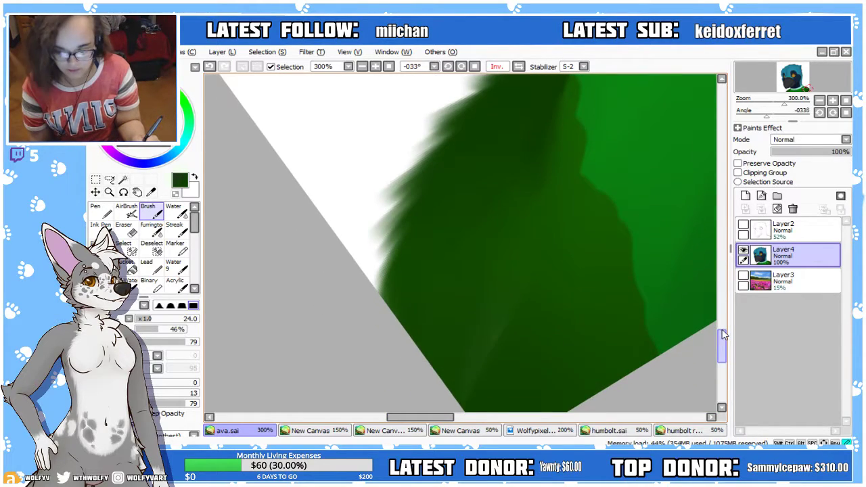
pyautogui.scroll(1, 722, 351)
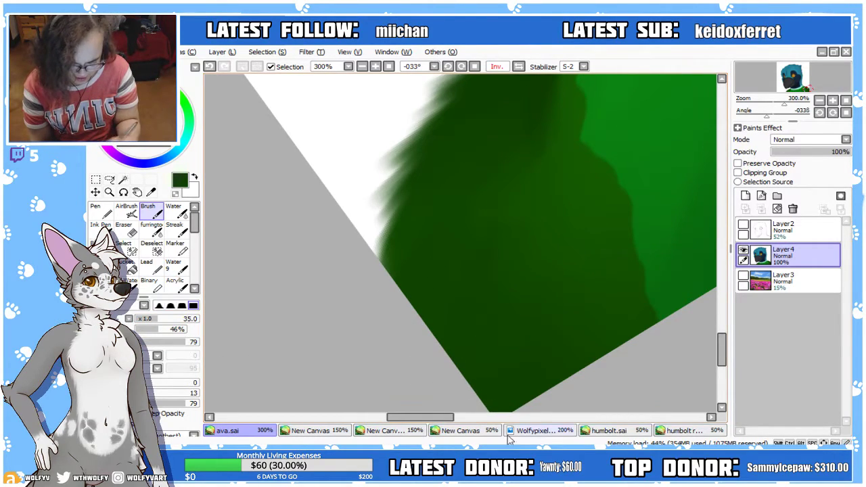
pyautogui.scroll(-1, 507, 312)
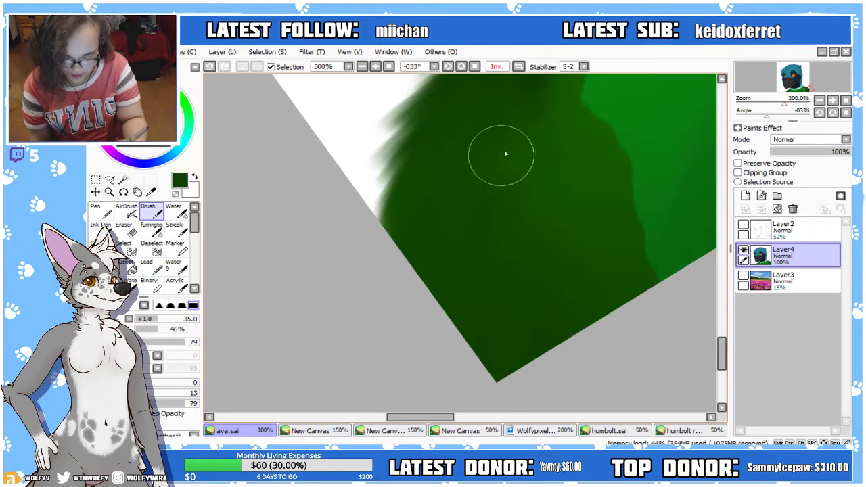
pyautogui.scroll(4, 514, 169)
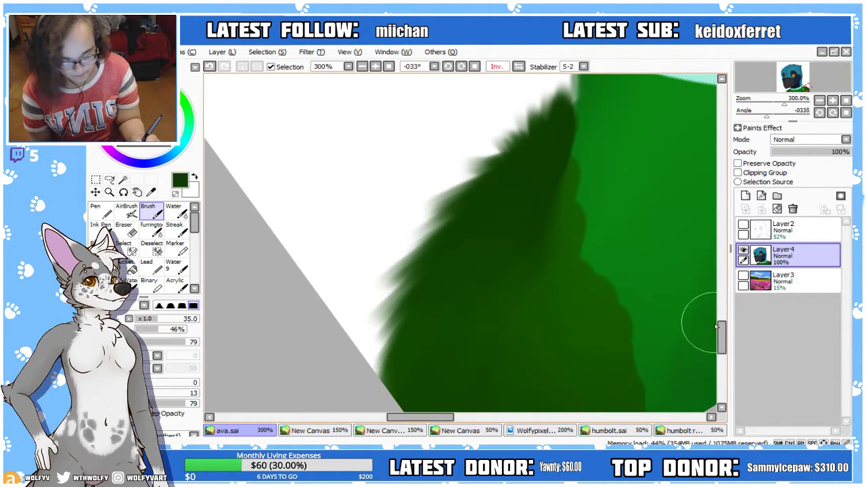
pyautogui.scroll(-6, 696, 331)
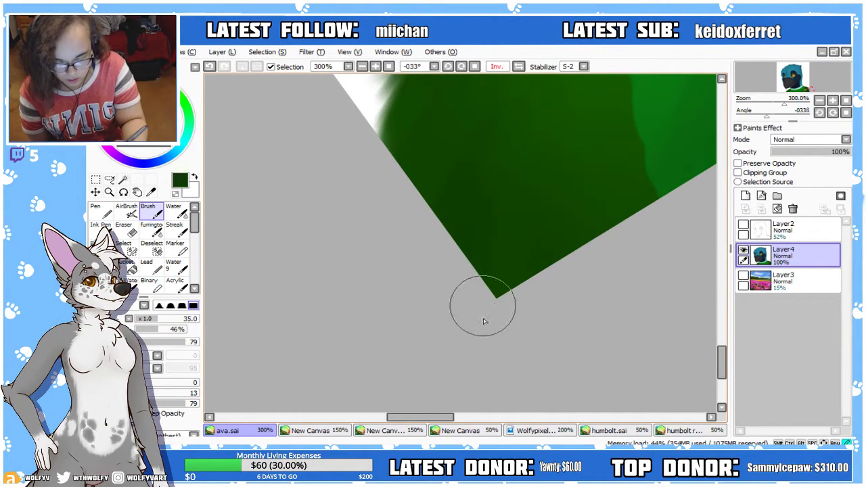
pyautogui.scroll(3, 389, 76)
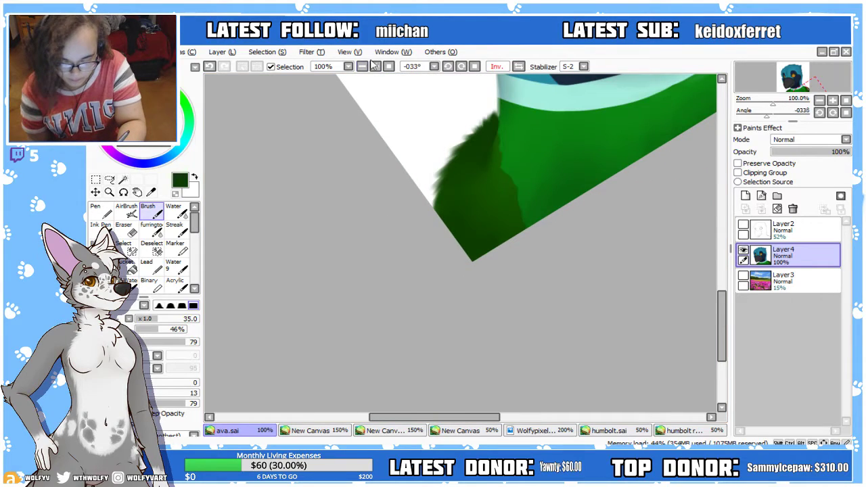
# Set the Brush size to 26, sample the neck's teal and paint feather tufts up the back of the neck from the collar
pyautogui.click(389, 66)
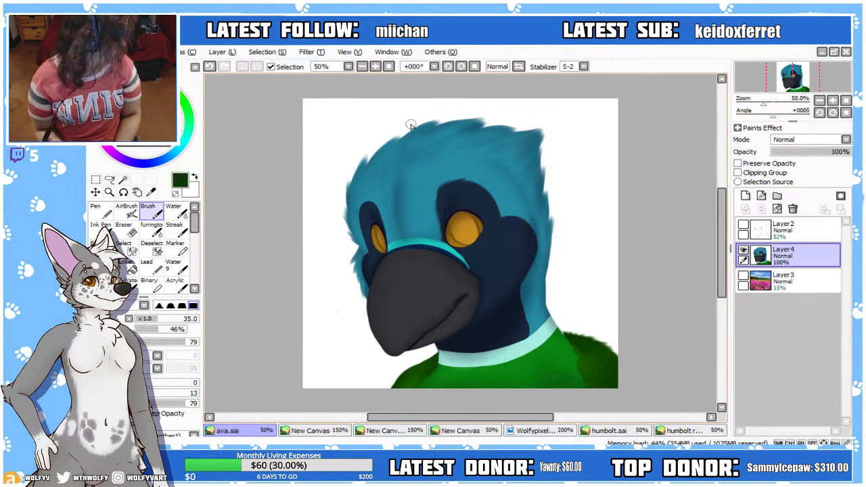
pyautogui.moveTo(722, 295); pyautogui.dragTo(722, 328)
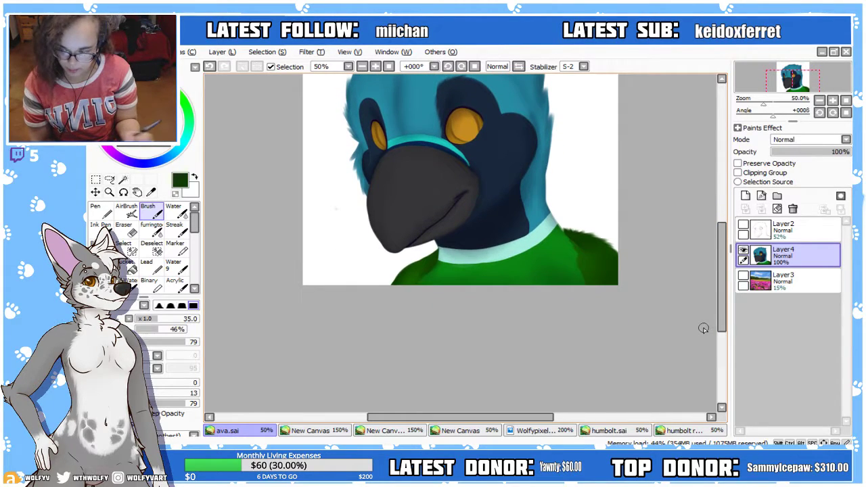
pyautogui.hscroll(3, 572, 201)
pyautogui.click(375, 66)
pyautogui.click(375, 66)
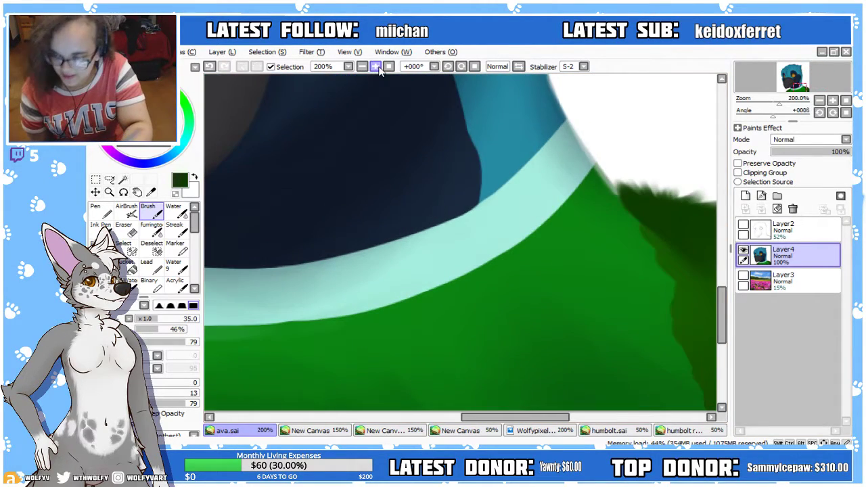
pyautogui.click(517, 67)
pyautogui.hscroll(-3, 446, 399)
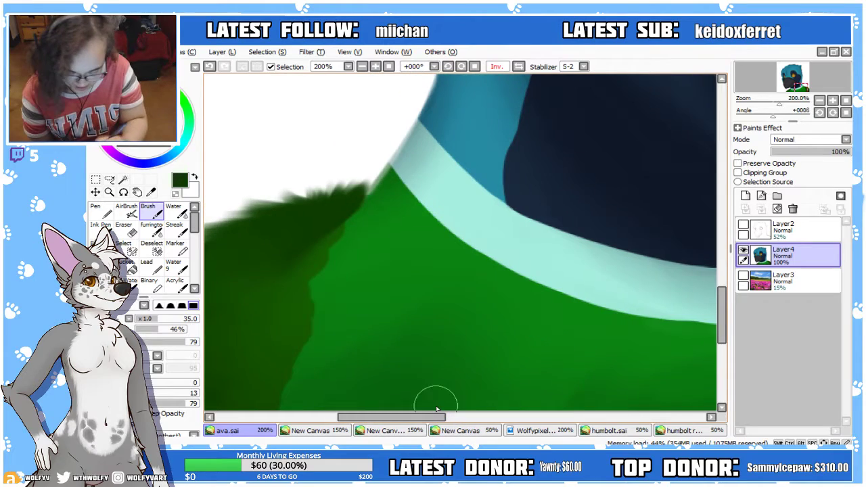
pyautogui.scroll(5, 723, 318)
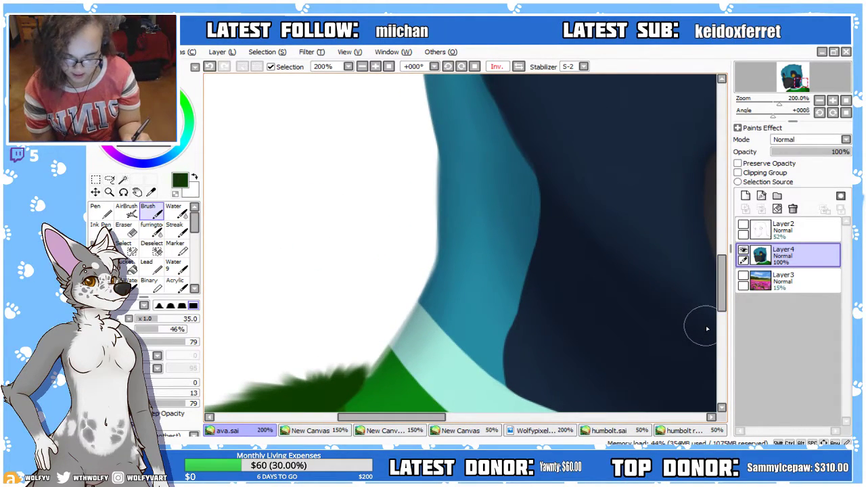
pyautogui.click(462, 67)
pyautogui.click(161, 320)
pyautogui.keyDown('alt'); pyautogui.click(422, 290); pyautogui.keyUp('alt')
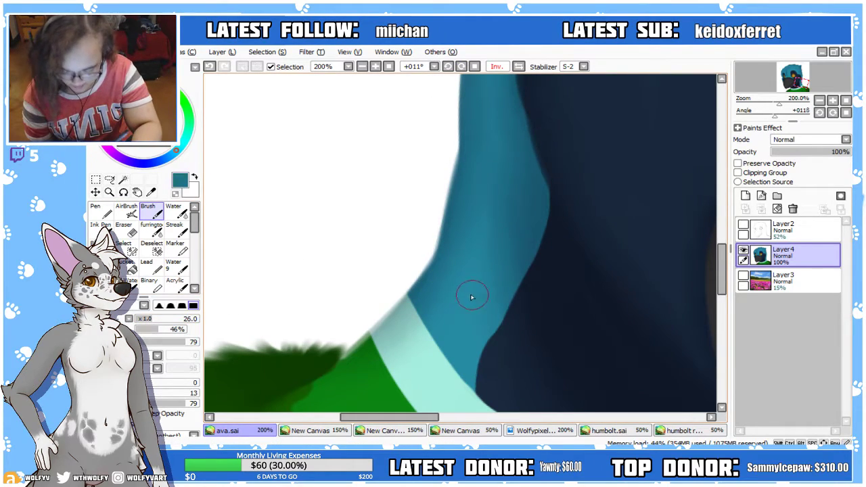
pyautogui.moveTo(442, 280)
pyautogui.mouseDown()
pyautogui.moveTo(421, 302)
pyautogui.moveTo(424, 310)
pyautogui.moveTo(402, 260)
pyautogui.moveTo(413, 278)
pyautogui.moveTo(411, 268)
pyautogui.moveTo(439, 285)
pyautogui.moveTo(426, 277)
pyautogui.moveTo(418, 248)
pyautogui.moveTo(441, 268)
pyautogui.moveTo(439, 251)
pyautogui.moveTo(440, 277)
pyautogui.moveTo(443, 211)
pyautogui.moveTo(452, 219)
pyautogui.moveTo(457, 212)
pyautogui.moveTo(453, 201)
pyautogui.moveTo(454, 231)
pyautogui.moveTo(438, 168)
pyautogui.mouseUp()
pyautogui.moveTo(458, 209)
pyautogui.mouseDown()
pyautogui.moveTo(447, 149)
pyautogui.moveTo(455, 146)
pyautogui.mouseUp()
pyautogui.moveTo(723, 259)
pyautogui.mouseDown()
pyautogui.moveTo(722, 234)
pyautogui.moveTo(717, 247)
pyautogui.mouseUp()
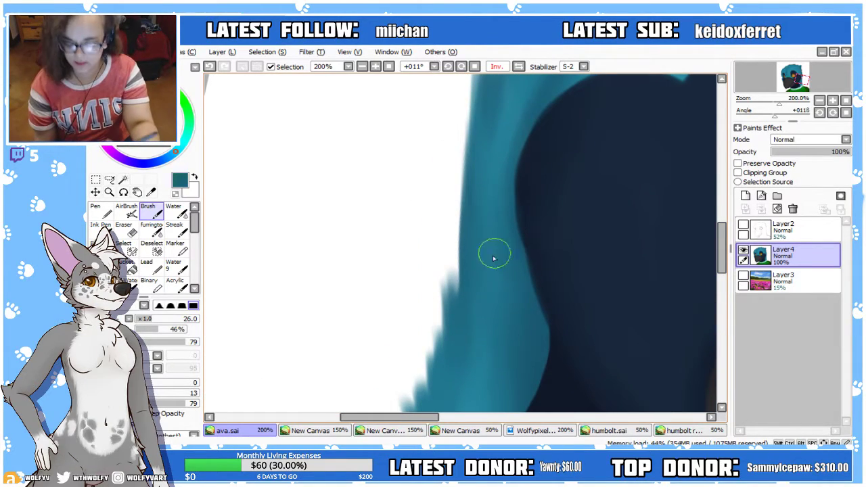
# Sample the teal again and paint feather tufts along the back of the head beside the navy cheek patch
pyautogui.keyDown('alt'); pyautogui.click(474, 292); pyautogui.keyUp('alt')
pyautogui.moveTo(465, 324); pyautogui.dragTo(440, 248)
pyautogui.moveTo(462, 298); pyautogui.dragTo(443, 176)
pyautogui.moveTo(466, 225); pyautogui.dragTo(447, 128)
pyautogui.scroll(2, 690, 221)
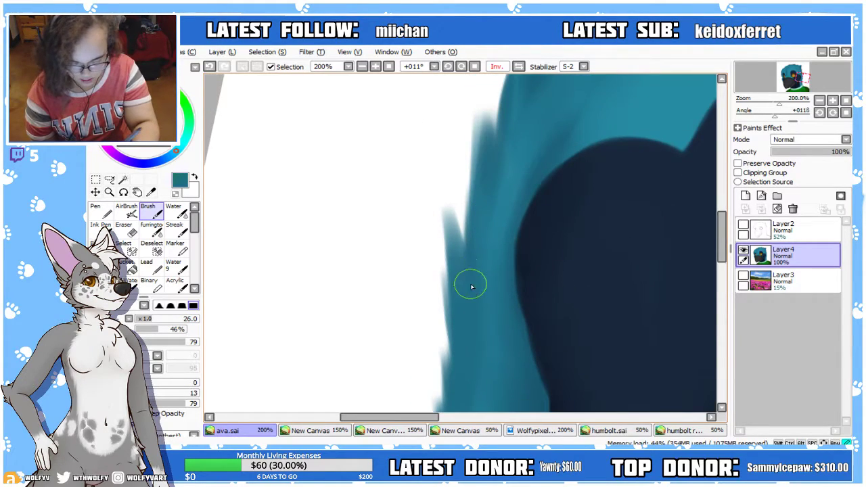
pyautogui.moveTo(471, 287); pyautogui.dragTo(441, 145)
pyautogui.moveTo(466, 263); pyautogui.dragTo(468, 150)
pyautogui.moveTo(475, 286); pyautogui.dragTo(446, 203)
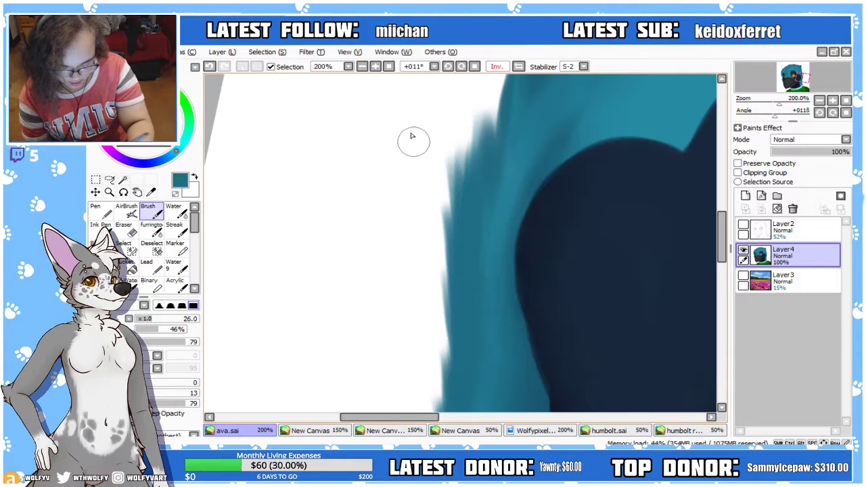
# Paint teal feather tufts along the back of the head above the navy cheek patch, raising the Brush size to 49 for the final blending
pyautogui.click(363, 67)
pyautogui.click(363, 67)
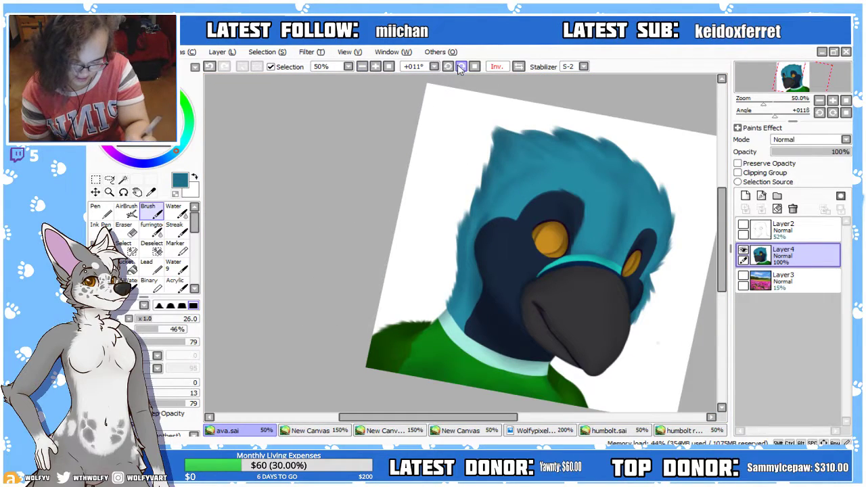
pyautogui.click(519, 67)
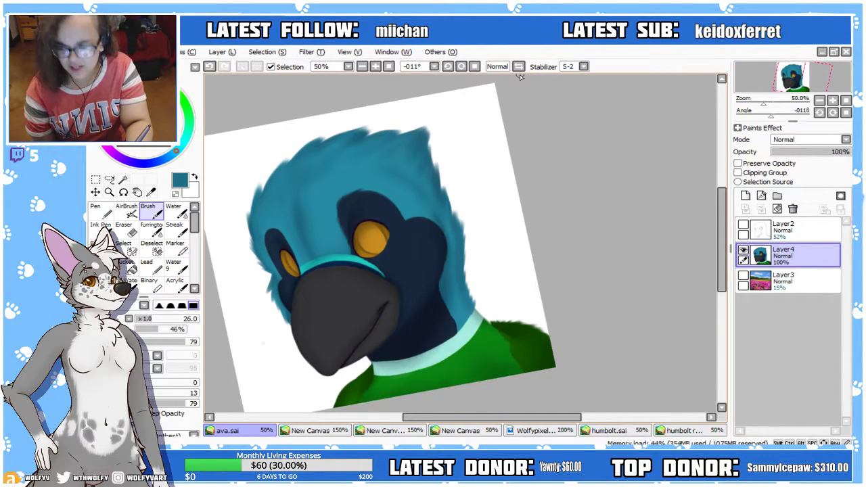
pyautogui.click(519, 67)
pyautogui.click(376, 66)
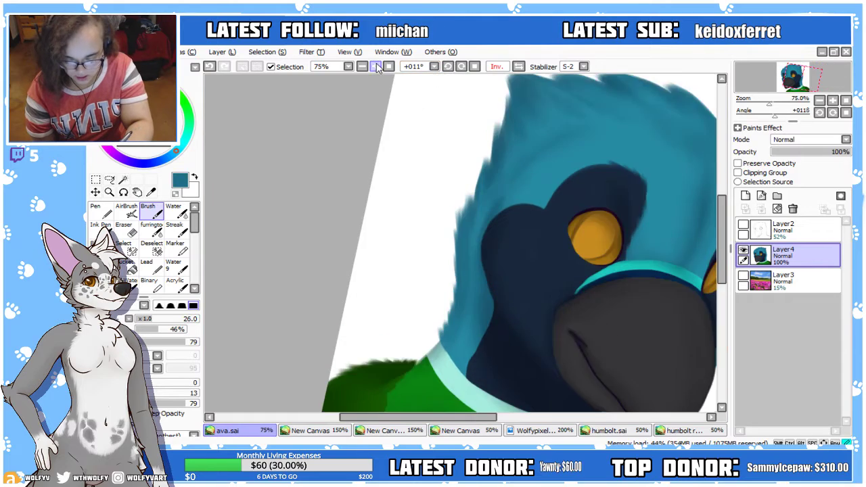
pyautogui.click(376, 66)
pyautogui.moveTo(721, 249); pyautogui.dragTo(719, 219)
pyautogui.moveTo(442, 418); pyautogui.dragTo(466, 419)
pyautogui.moveTo(383, 359); pyautogui.dragTo(389, 256)
pyautogui.moveTo(373, 310); pyautogui.dragTo(388, 242)
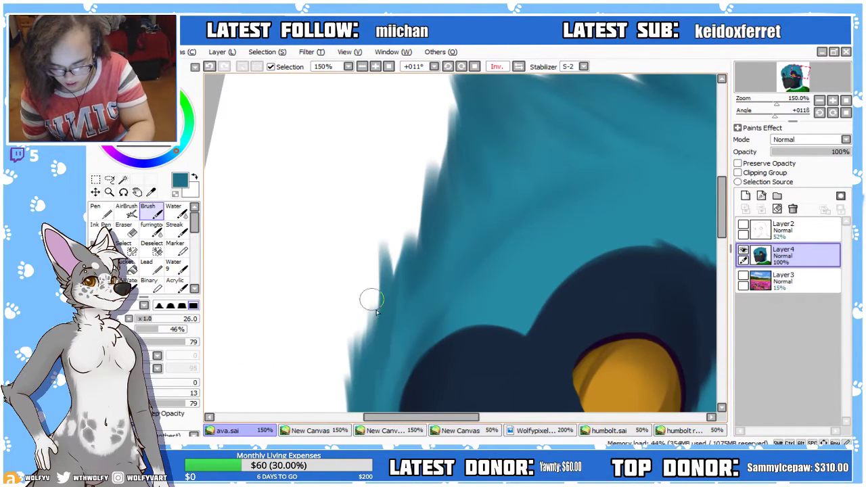
pyautogui.moveTo(384, 279); pyautogui.dragTo(397, 212)
pyautogui.moveTo(153, 318); pyautogui.dragTo(171, 322)
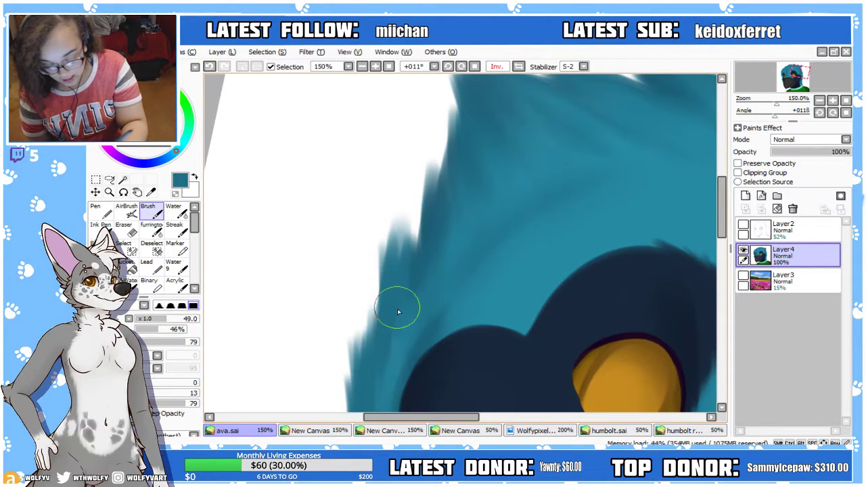
pyautogui.moveTo(369, 358); pyautogui.dragTo(357, 207)
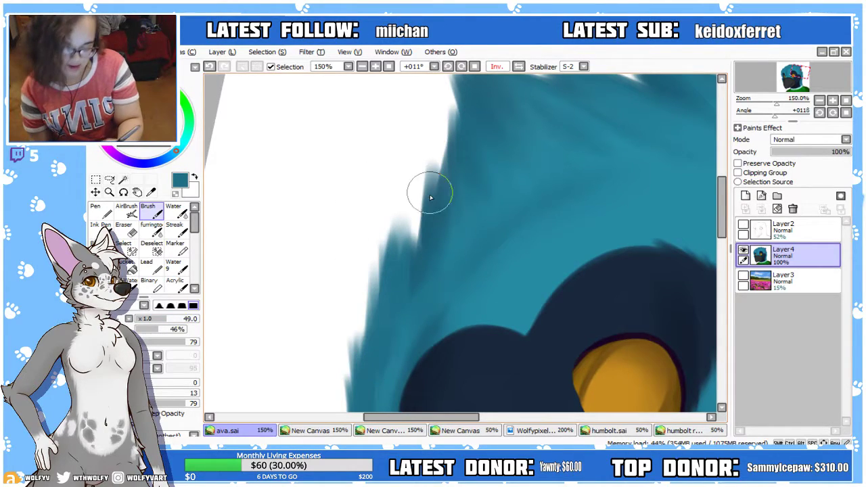
# Check the crest on the reference character, set the Brush size to 29 and paint the crest up to a sharper tip
pyautogui.moveTo(468, 418); pyautogui.dragTo(482, 417)
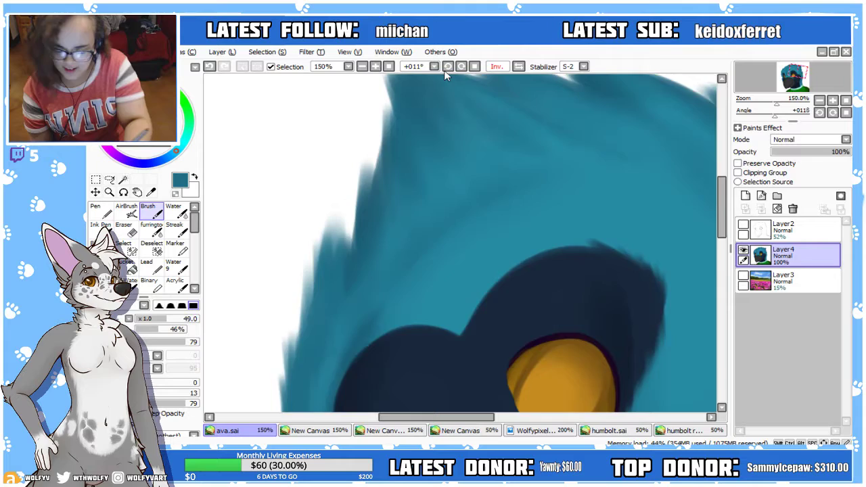
pyautogui.click(447, 67)
pyautogui.click(518, 66)
pyautogui.doubleClick(446, 67)
pyautogui.click(447, 67)
pyautogui.scroll(3, 709, 218)
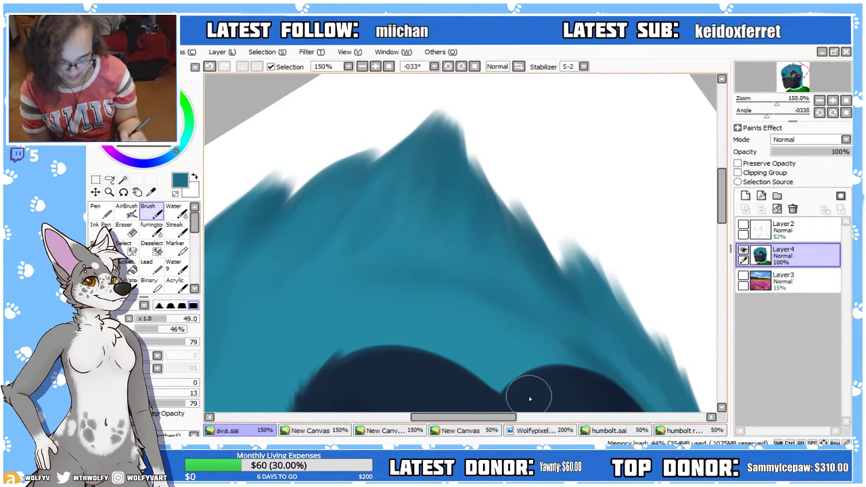
pyautogui.click(311, 431)
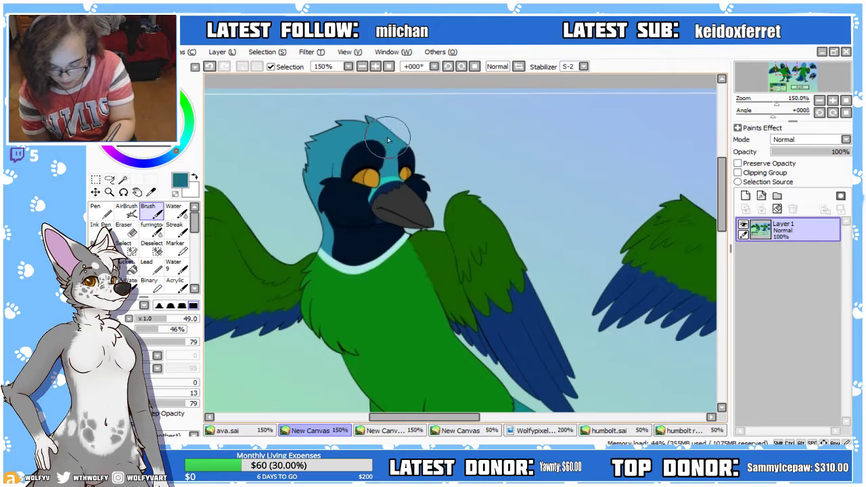
pyautogui.click(227, 431)
pyautogui.click(161, 323)
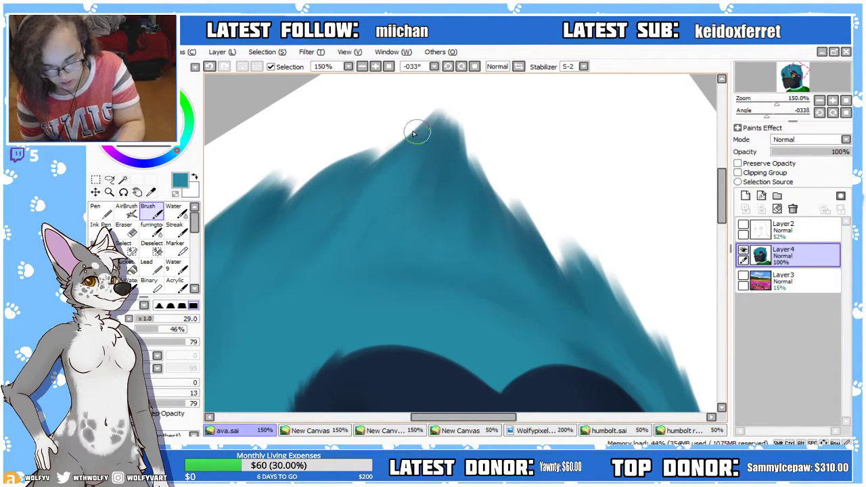
pyautogui.moveTo(338, 241)
pyautogui.mouseDown()
pyautogui.moveTo(364, 184)
pyautogui.moveTo(408, 142)
pyautogui.moveTo(384, 166)
pyautogui.moveTo(430, 88)
pyautogui.mouseUp()
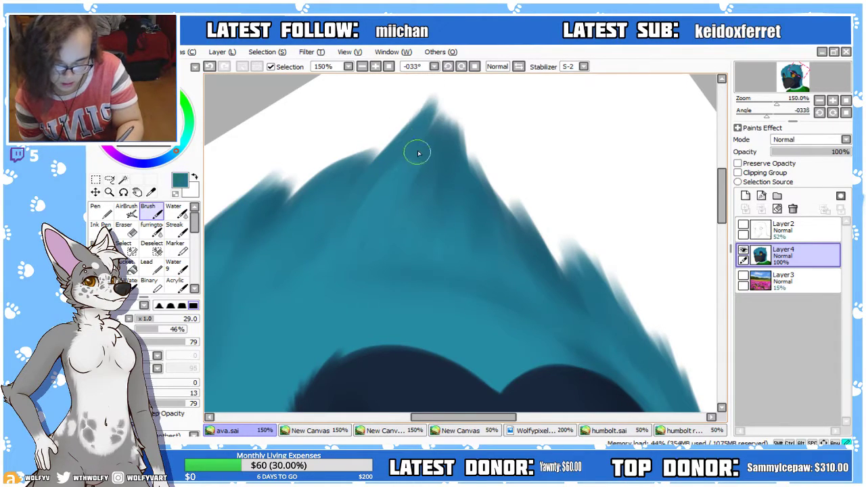
pyautogui.moveTo(415, 152); pyautogui.dragTo(438, 101)
# Paint darker teal feather tufts along the rear edge of the head, from behind the eye patch up to the crest tip
pyautogui.click(363, 66)
pyautogui.click(363, 66)
pyautogui.click(362, 66)
pyautogui.click(376, 66)
pyautogui.click(377, 66)
pyautogui.moveTo(537, 282); pyautogui.dragTo(517, 238)
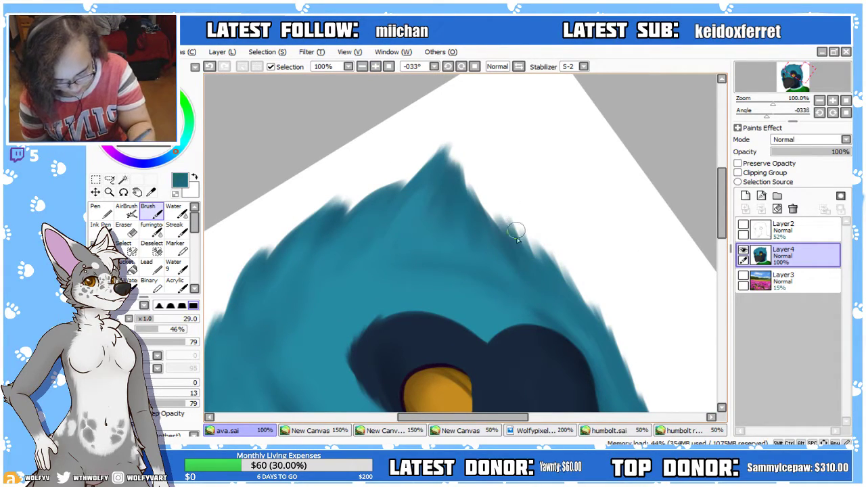
pyautogui.moveTo(486, 203); pyautogui.dragTo(461, 172)
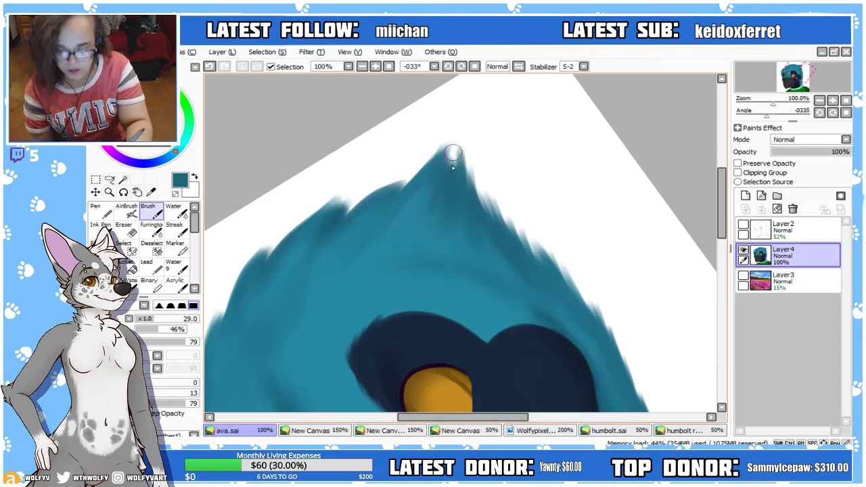
pyautogui.click(389, 67)
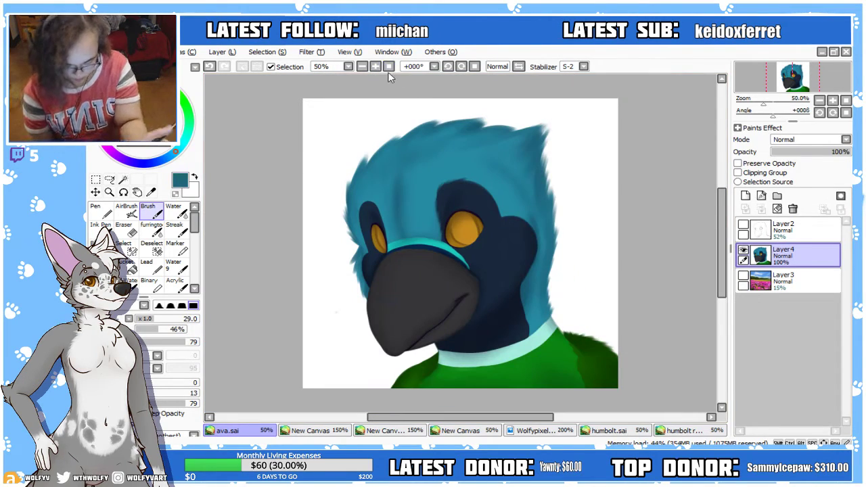
# Set the Brush size to 61 and its density to 78, and paint feather tufts along the top of the head up to the crest
pyautogui.moveTo(723, 257); pyautogui.dragTo(723, 221)
pyautogui.click(448, 67)
pyautogui.click(448, 66)
pyautogui.click(375, 67)
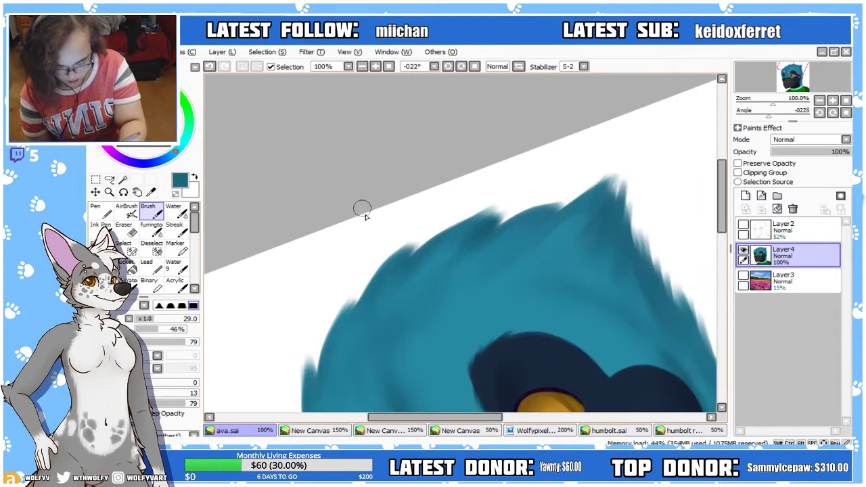
pyautogui.moveTo(195, 317); pyautogui.dragTo(176, 328)
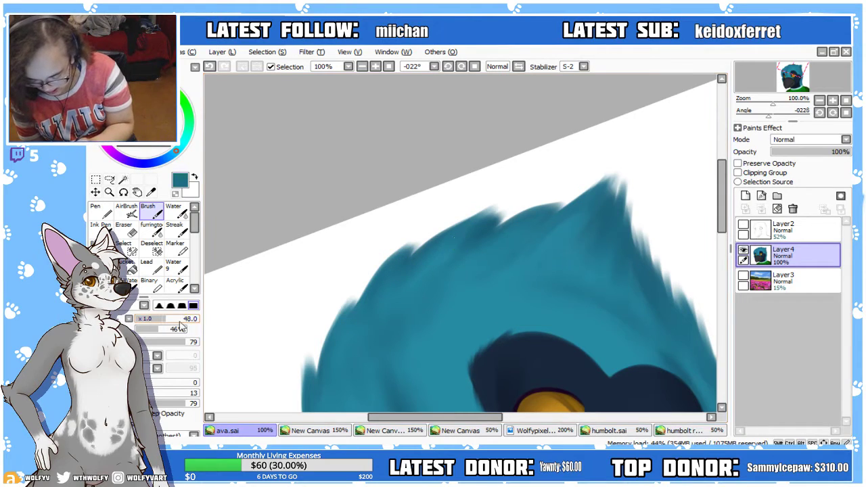
pyautogui.click(190, 344)
pyautogui.click(174, 320)
pyautogui.moveTo(410, 269)
pyautogui.mouseDown()
pyautogui.moveTo(450, 213)
pyautogui.moveTo(400, 274)
pyautogui.moveTo(512, 198)
pyautogui.mouseUp()
pyautogui.rightClick(491, 228)
pyautogui.moveTo(471, 253); pyautogui.dragTo(568, 194)
pyautogui.moveTo(507, 235); pyautogui.dragTo(603, 171)
# Extend the teal feather tufts along the forehead's outer edge, from above the far eye up to the top of the head
pyautogui.moveTo(723, 227); pyautogui.dragTo(723, 241)
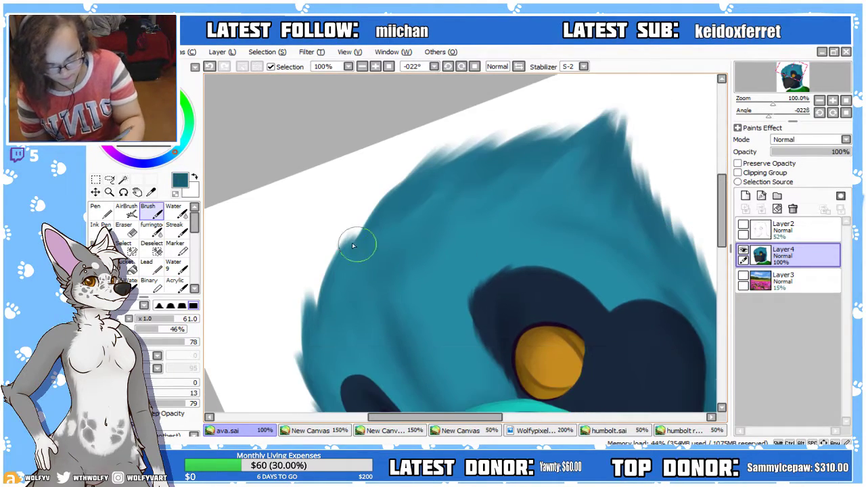
pyautogui.moveTo(360, 228)
pyautogui.mouseDown()
pyautogui.moveTo(405, 168)
pyautogui.moveTo(371, 228)
pyautogui.moveTo(429, 151)
pyautogui.mouseUp()
pyautogui.moveTo(314, 331)
pyautogui.mouseDown()
pyautogui.moveTo(318, 265)
pyautogui.moveTo(343, 213)
pyautogui.mouseUp()
pyautogui.moveTo(339, 251); pyautogui.dragTo(411, 148)
pyautogui.click(389, 66)
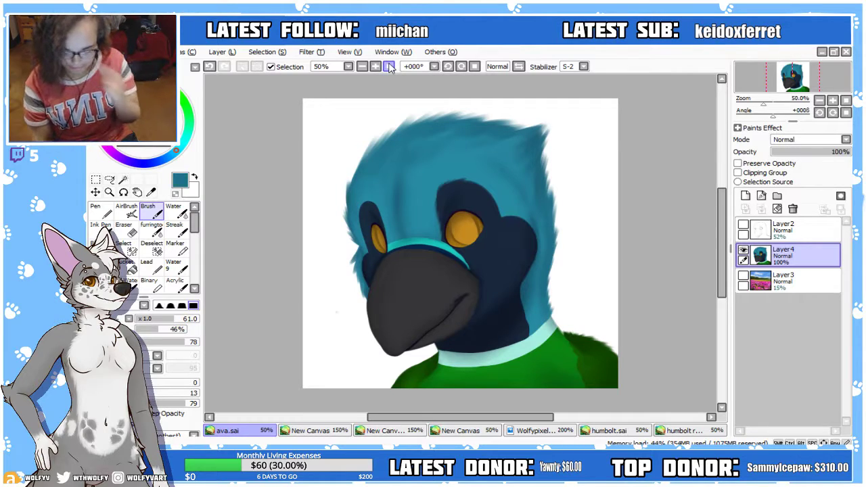
# Check the reference character's head, reduce the Brush size to 22 and paint fine teal feather strokes inside the crest
pyautogui.scroll(2, 700, 265)
pyautogui.click(375, 66)
pyautogui.click(374, 67)
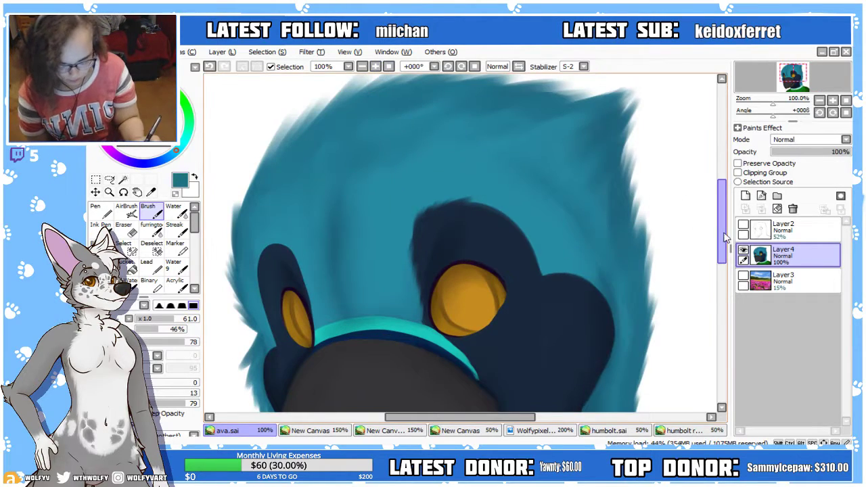
pyautogui.scroll(2, 726, 236)
pyautogui.press('[')
pyautogui.press('[')
pyautogui.press('[')
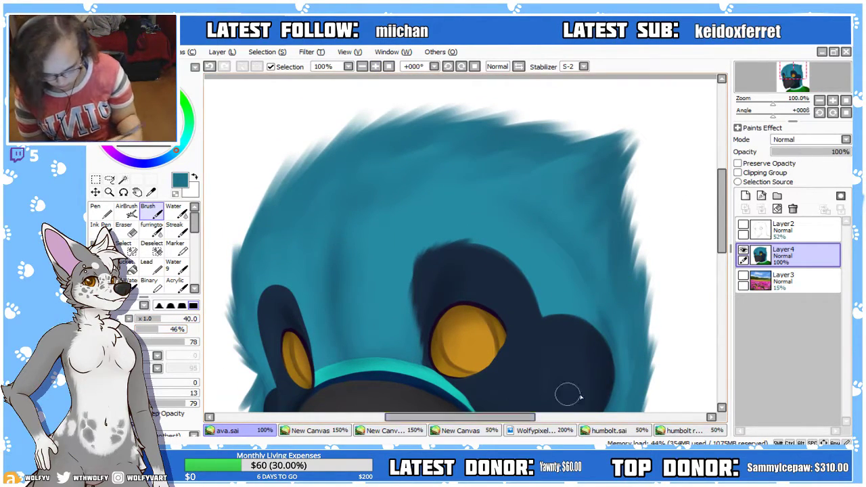
pyautogui.click(339, 431)
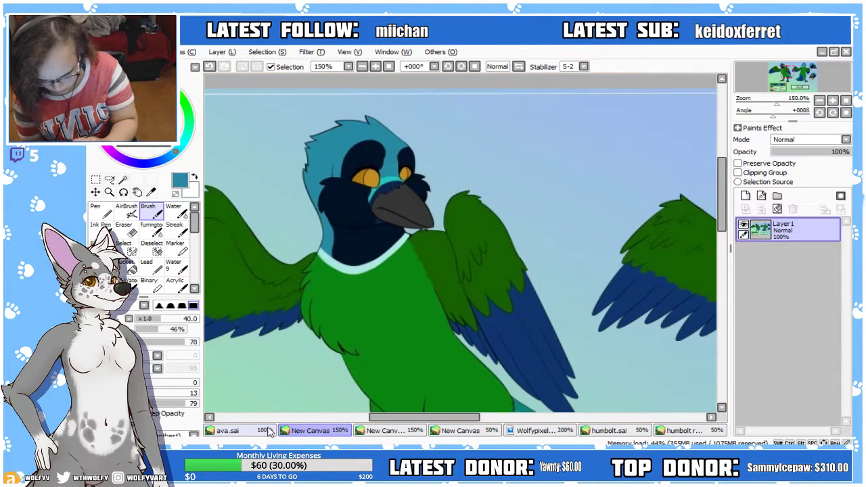
pyautogui.click(271, 431)
pyautogui.press('[')
pyautogui.press('[')
pyautogui.press('[')
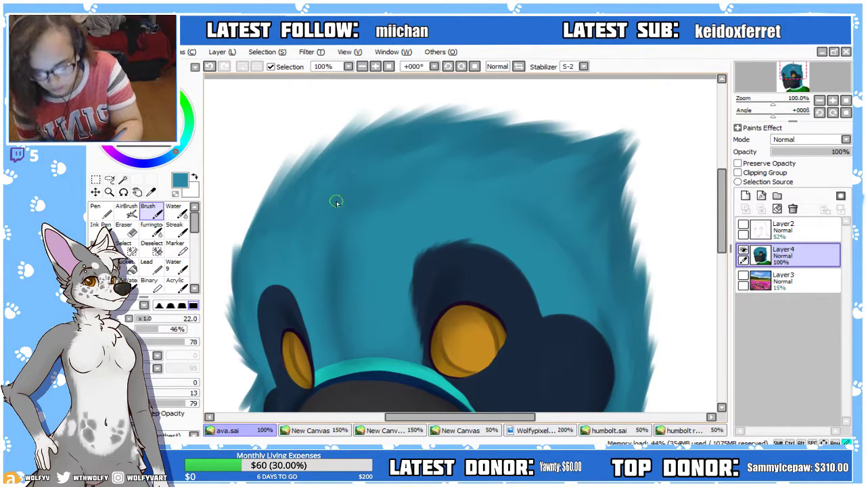
pyautogui.click(518, 67)
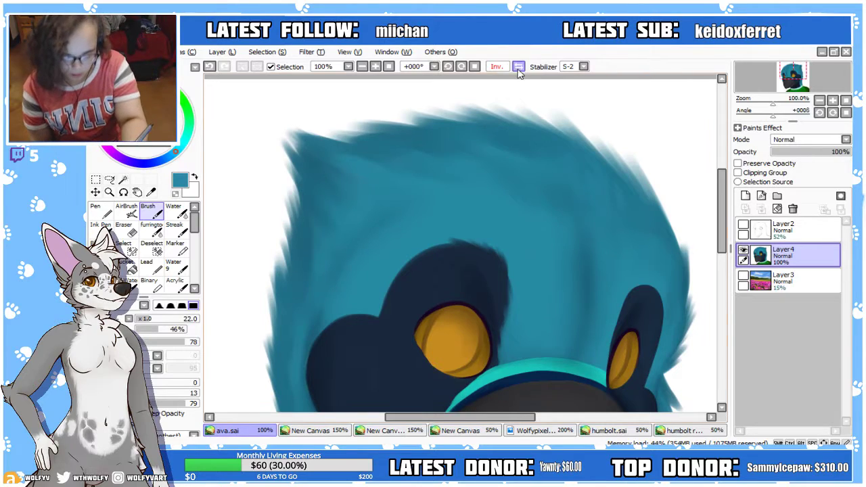
pyautogui.click(517, 66)
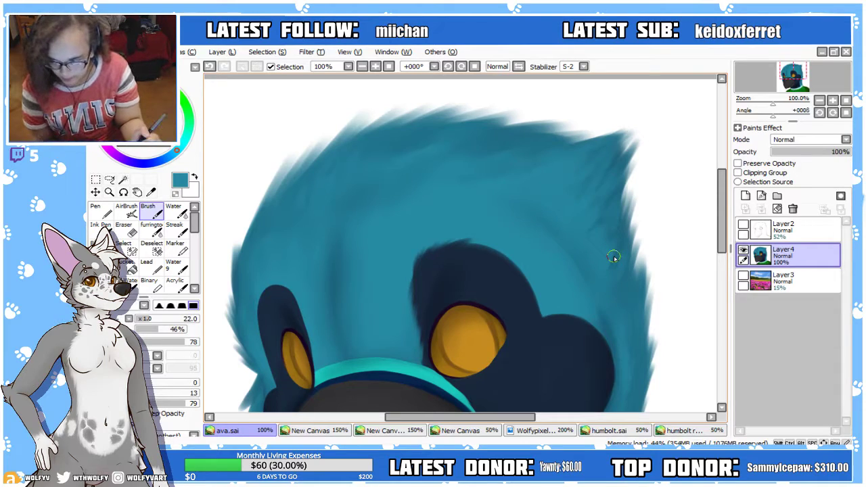
# Paint fine feather tufts down the back of the head, from below the crest to the navy cheek patch
pyautogui.moveTo(724, 248); pyautogui.dragTo(720, 255)
pyautogui.moveTo(526, 415); pyautogui.dragTo(551, 420)
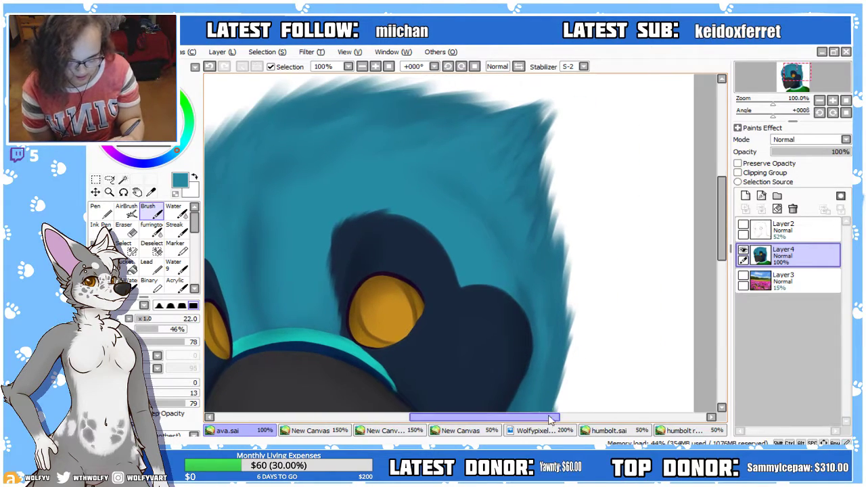
pyautogui.click(449, 67)
pyautogui.click(520, 68)
pyautogui.click(463, 68)
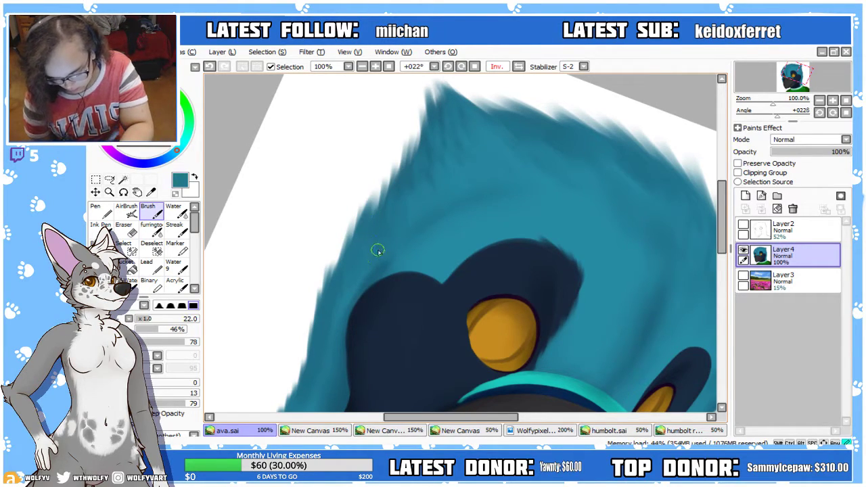
# Paint small pointed teal tufts along the outer edge of the head and neck beside the navy cheek patch
pyautogui.moveTo(724, 219); pyautogui.dragTo(715, 241)
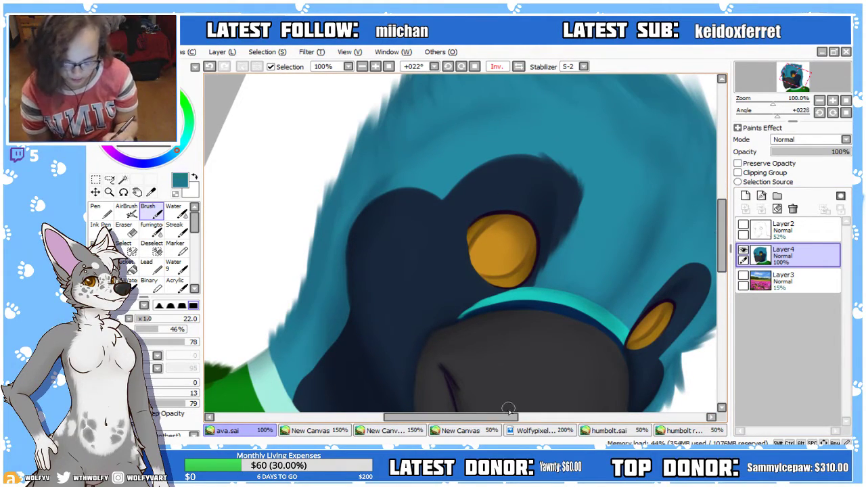
pyautogui.moveTo(509, 408); pyautogui.dragTo(496, 410)
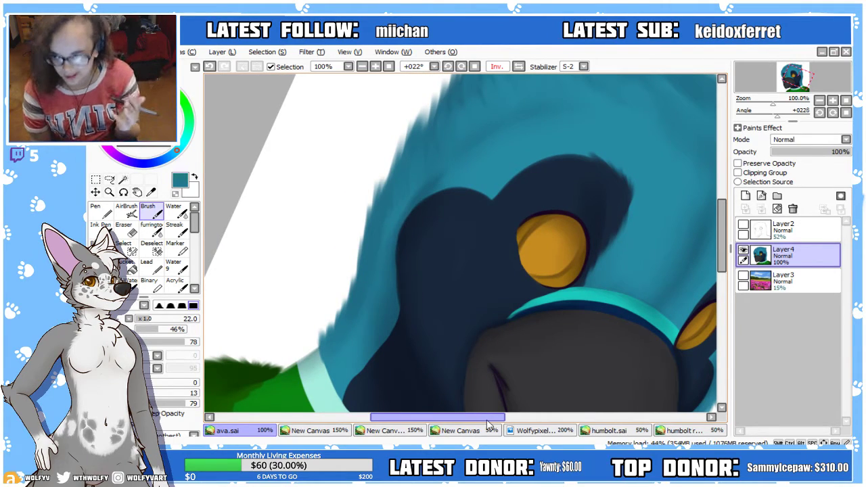
pyautogui.click(449, 68)
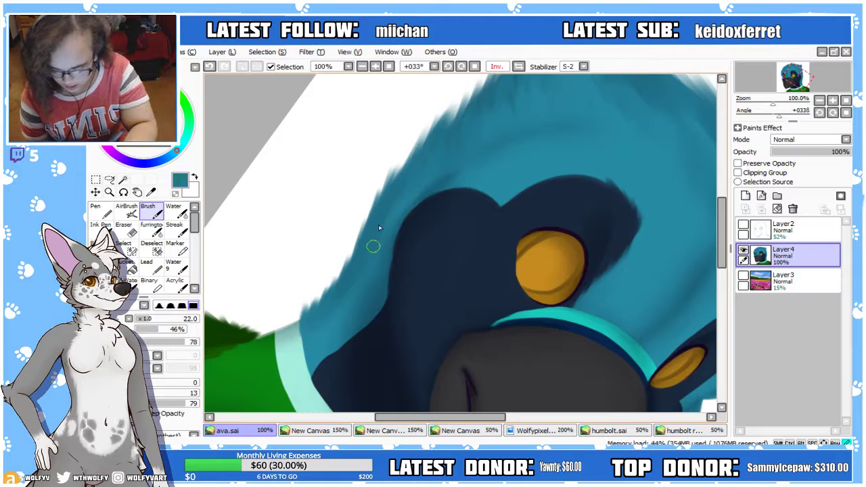
pyautogui.moveTo(388, 207); pyautogui.dragTo(405, 154)
pyautogui.moveTo(391, 195)
pyautogui.mouseDown()
pyautogui.moveTo(403, 129)
pyautogui.moveTo(390, 201)
pyautogui.moveTo(384, 149)
pyautogui.moveTo(399, 110)
pyautogui.mouseUp()
pyautogui.moveTo(400, 164)
pyautogui.mouseDown()
pyautogui.moveTo(417, 191)
pyautogui.moveTo(388, 200)
pyautogui.moveTo(398, 184)
pyautogui.moveTo(392, 148)
pyautogui.moveTo(393, 192)
pyautogui.mouseUp()
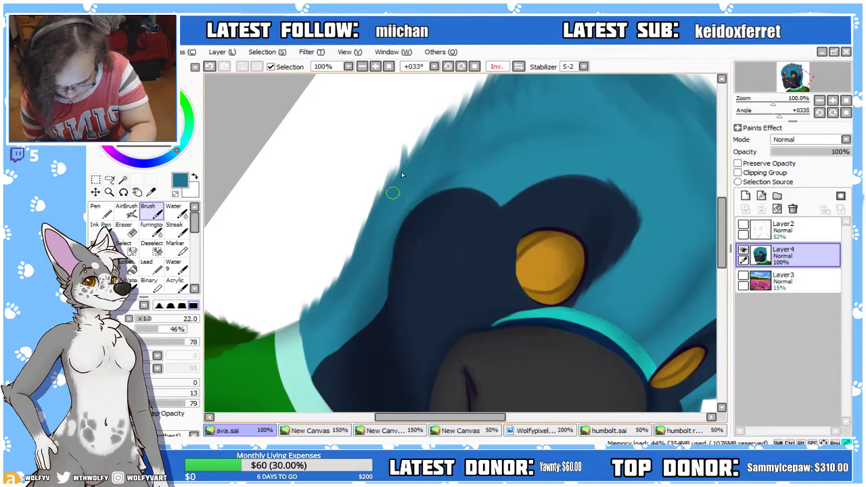
pyautogui.click(362, 66)
pyautogui.click(362, 67)
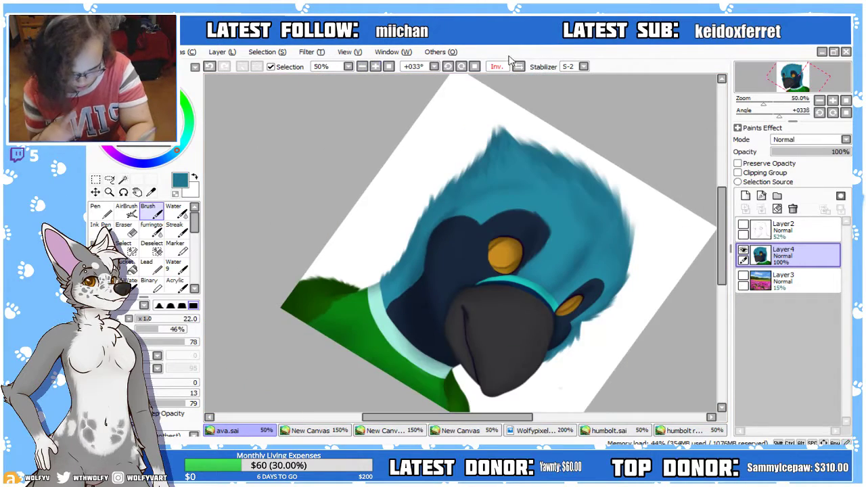
pyautogui.click(518, 66)
pyautogui.click(387, 67)
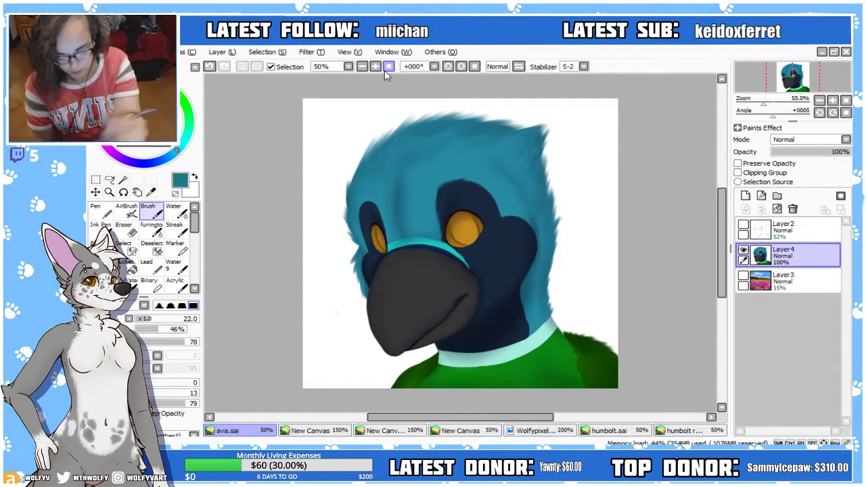
# Increase the Brush size to 26 and blend soft teal feather strokes over the crown between the crest and the near eye patch
pyautogui.click(375, 66)
pyautogui.scroll(2, 729, 228)
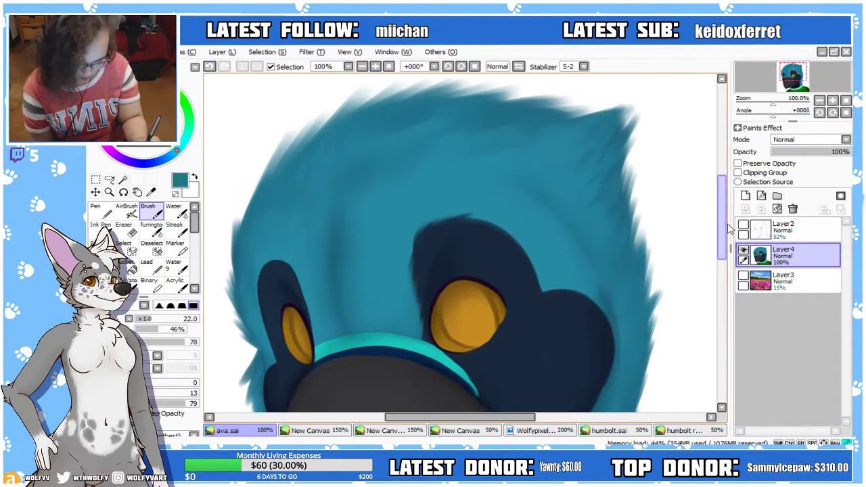
pyautogui.click(447, 67)
pyautogui.click(447, 67)
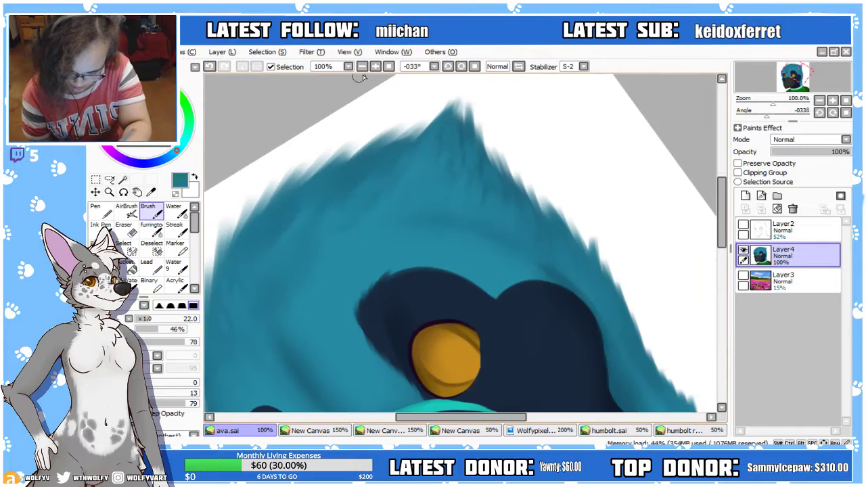
pyautogui.click(375, 67)
pyautogui.rightClick(375, 237)
pyautogui.moveTo(146, 319); pyautogui.dragTo(155, 319)
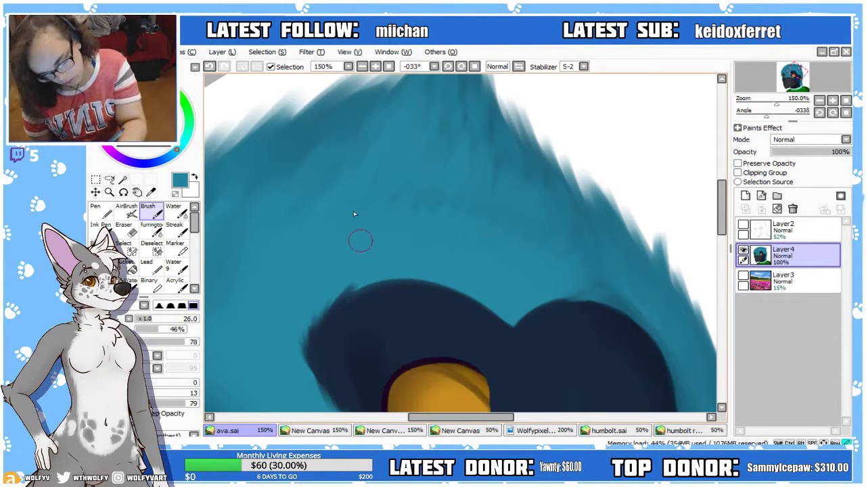
pyautogui.hscroll(-3, 406, 271)
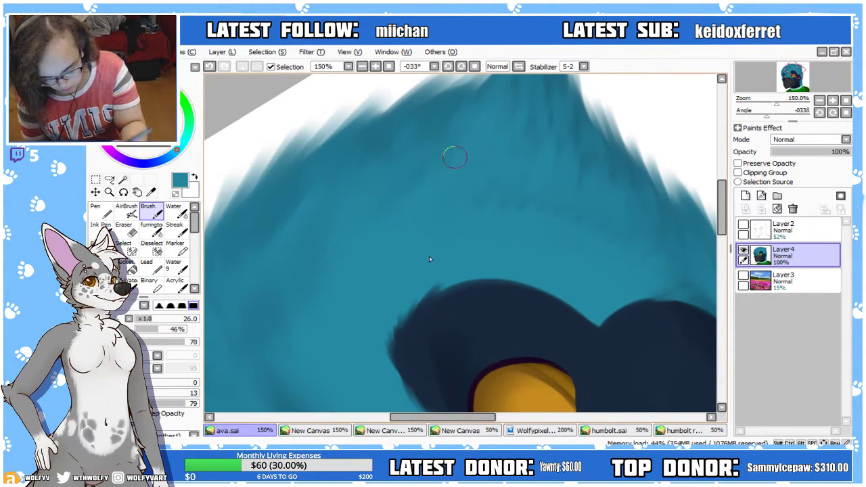
# Check the reference canvas, return to ava.sai and extend the teal feather strokes across the crown and upper forehead
pyautogui.click(317, 430)
pyautogui.click(264, 433)
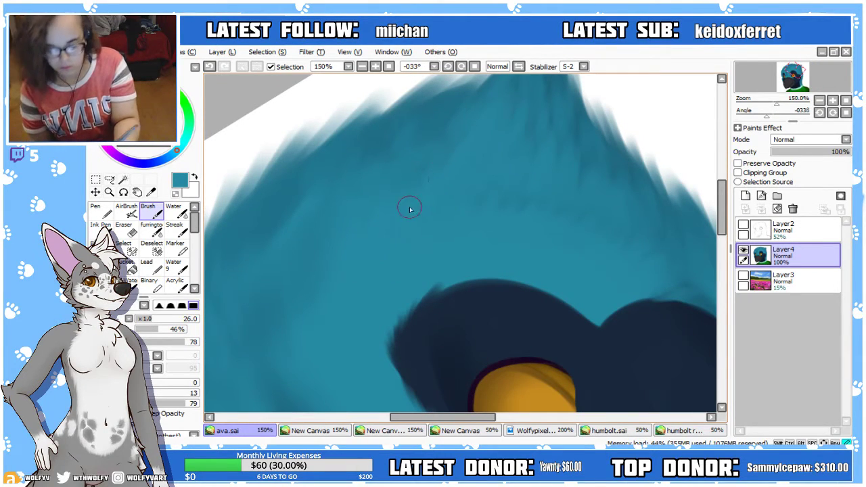
pyautogui.click(363, 67)
pyautogui.click(363, 67)
pyautogui.click(377, 67)
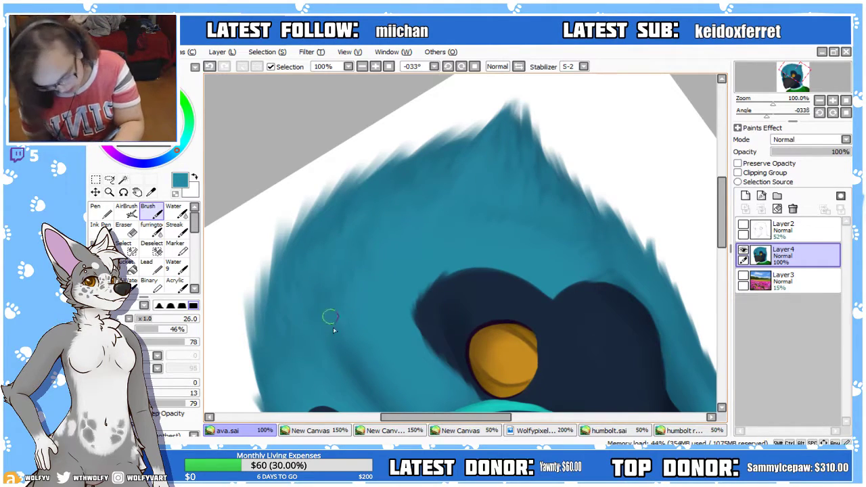
pyautogui.scroll(-2, 325, 339)
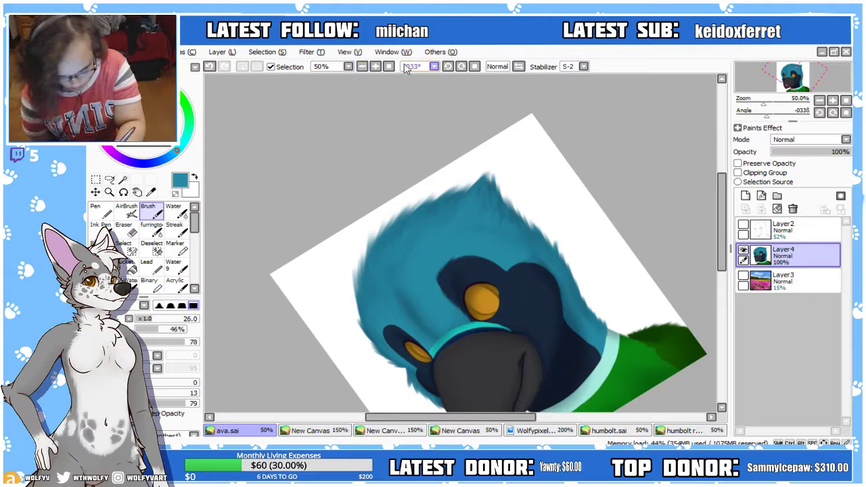
# Paint a small teal feather tuft on the forehead's outer edge above the far eye
pyautogui.click(389, 66)
pyautogui.click(376, 67)
pyautogui.moveTo(721, 279); pyautogui.dragTo(725, 262)
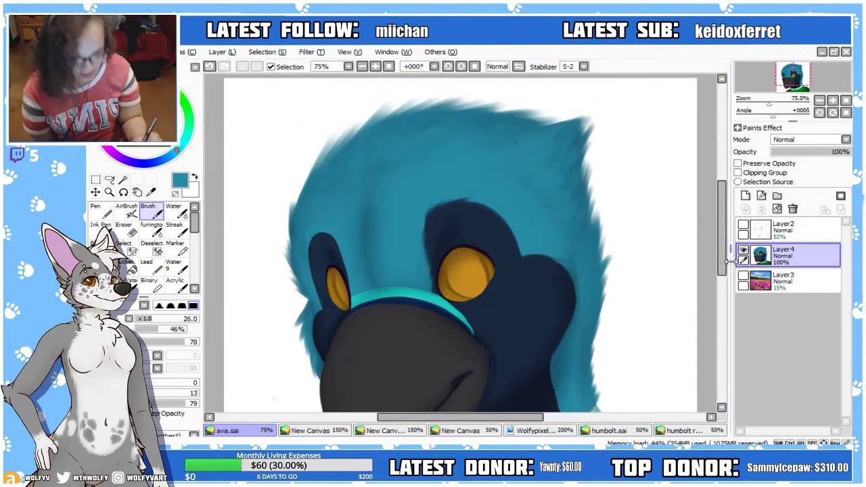
pyautogui.moveTo(474, 416); pyautogui.dragTo(449, 416)
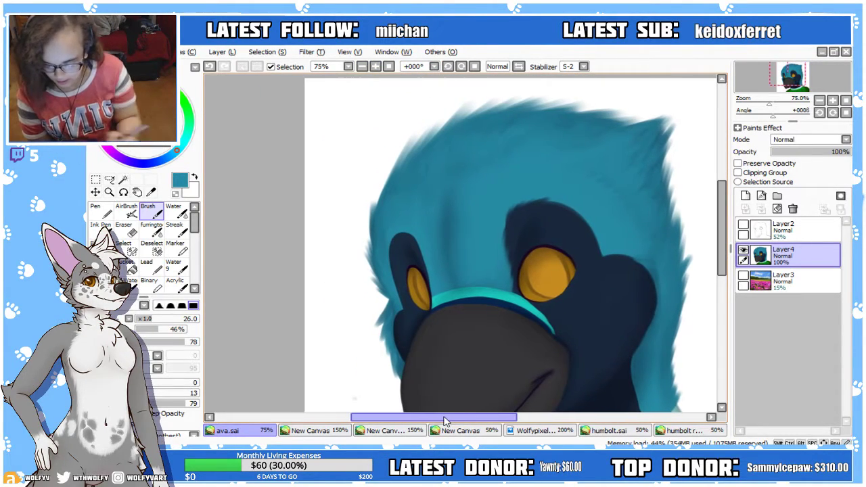
pyautogui.click(376, 66)
pyautogui.click(378, 66)
pyautogui.moveTo(722, 223); pyautogui.dragTo(722, 195)
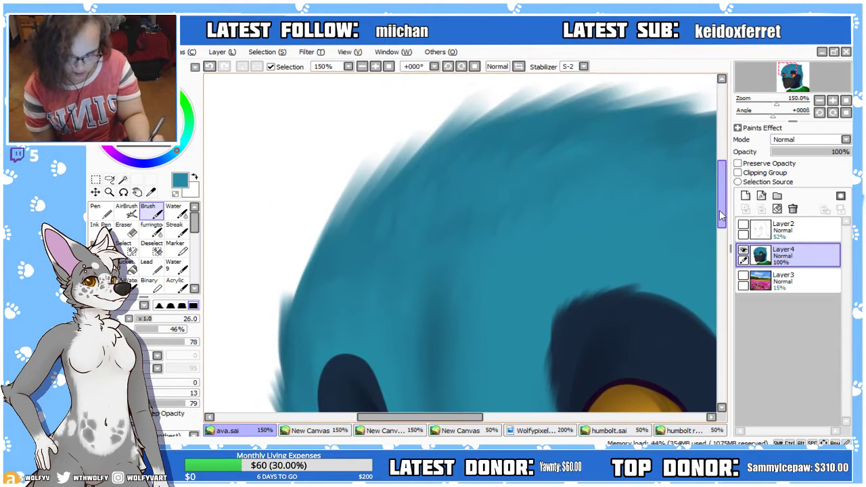
pyautogui.moveTo(301, 312)
pyautogui.mouseDown()
pyautogui.moveTo(298, 262)
pyautogui.moveTo(308, 224)
pyautogui.mouseUp()
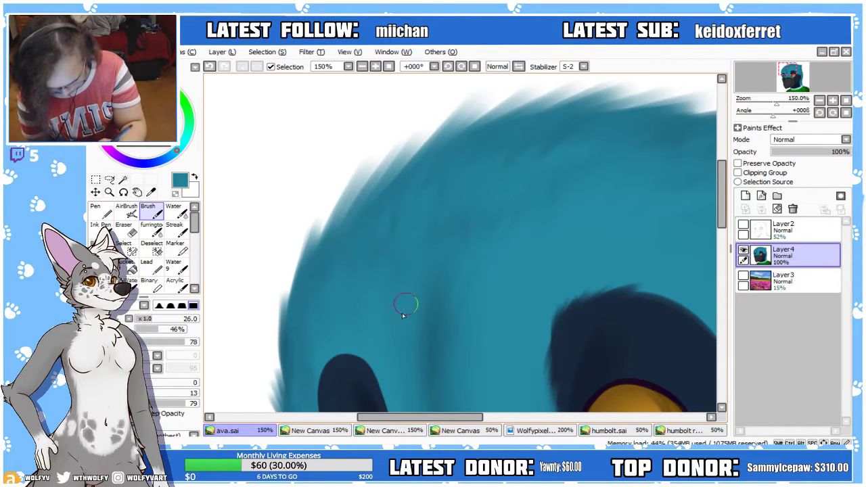
# Reduce the Brush size to 17 and paint fine teal feather strokes down the forehead between the eyes
pyautogui.scroll(-2, 653, 227)
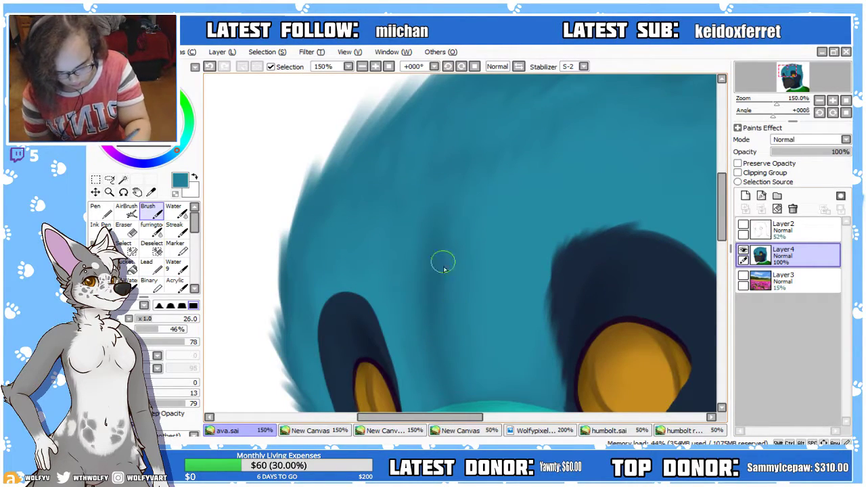
pyautogui.click(152, 322)
pyautogui.moveTo(152, 322); pyautogui.dragTo(147, 322)
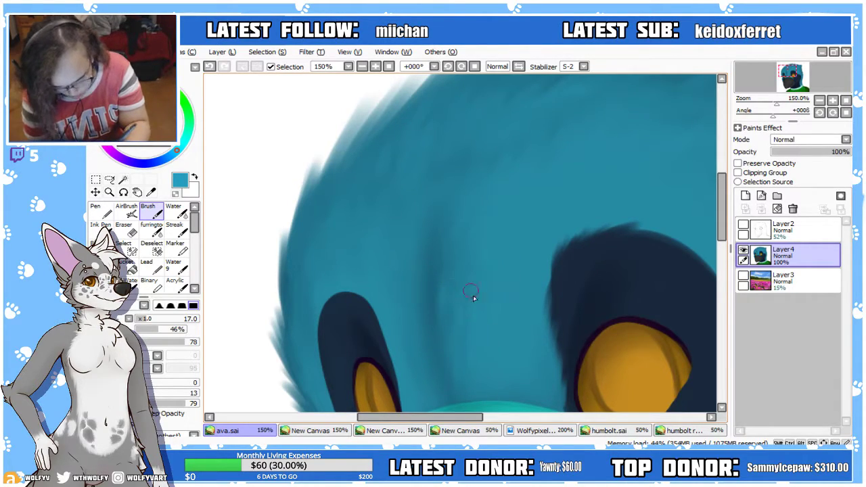
pyautogui.scroll(-3, 711, 248)
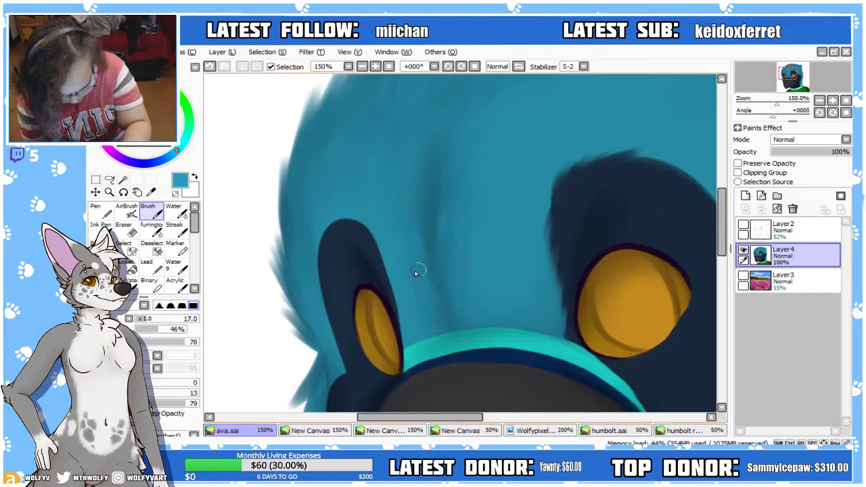
pyautogui.press('h')
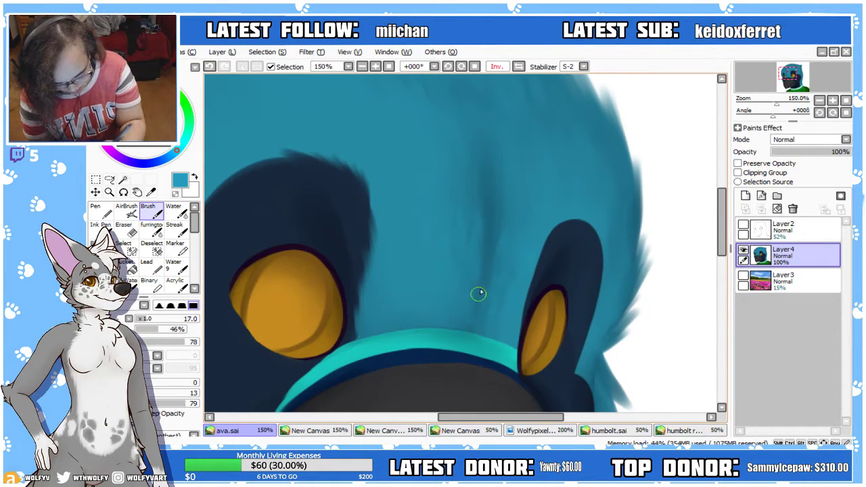
pyautogui.click(375, 67)
pyautogui.click(376, 66)
pyautogui.click(376, 66)
pyautogui.click(375, 66)
pyautogui.click(389, 67)
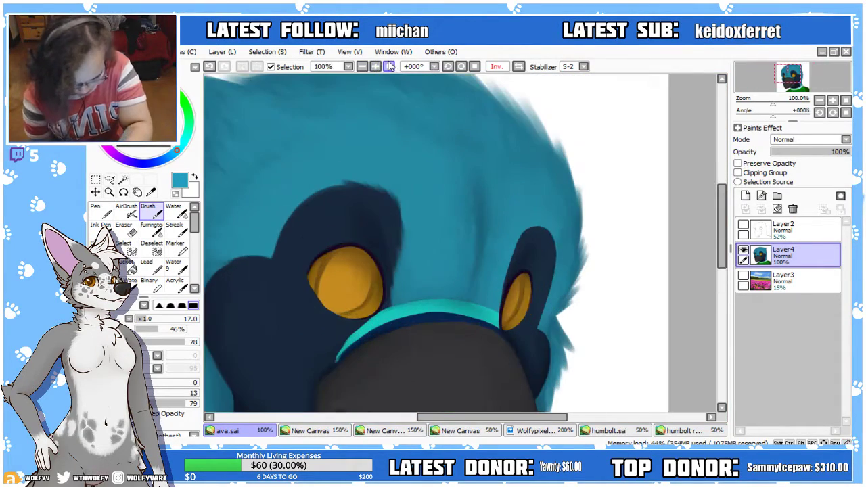
# Set the Brush to size 21 and minimum size 55%, and refine the forehead feather strokes in the unflipped view
pyautogui.click(518, 66)
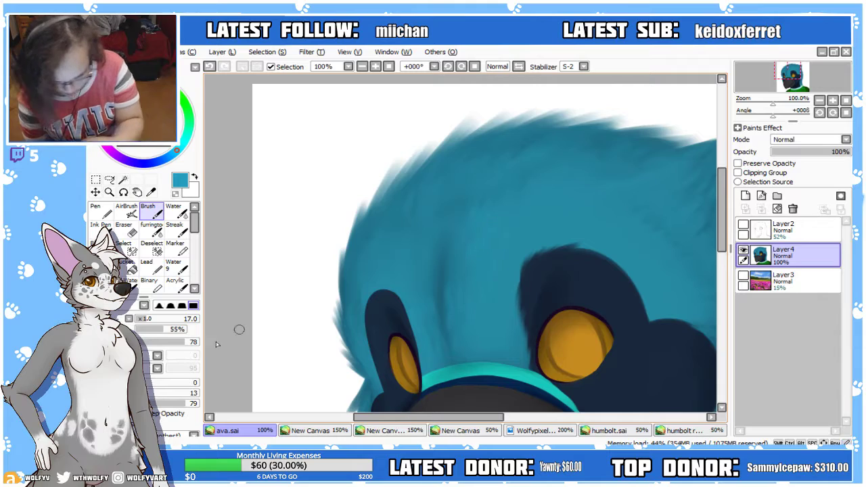
pyautogui.press(']')
pyautogui.press(']')
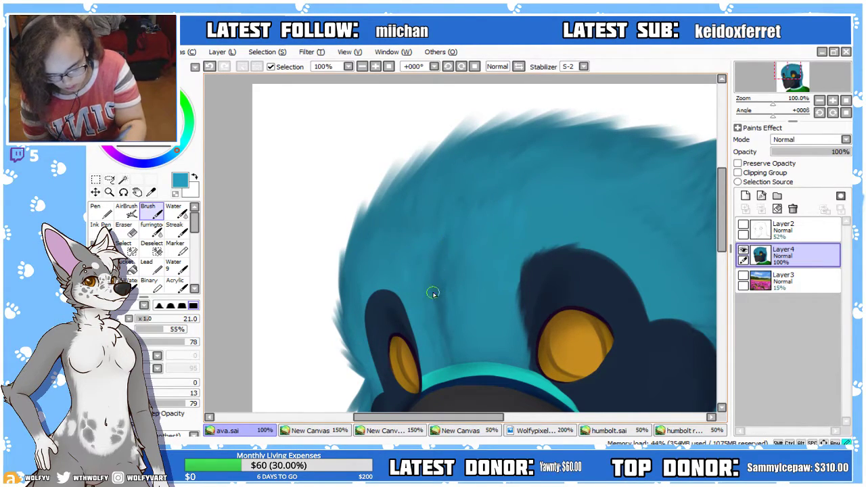
pyautogui.click(362, 67)
pyautogui.click(375, 66)
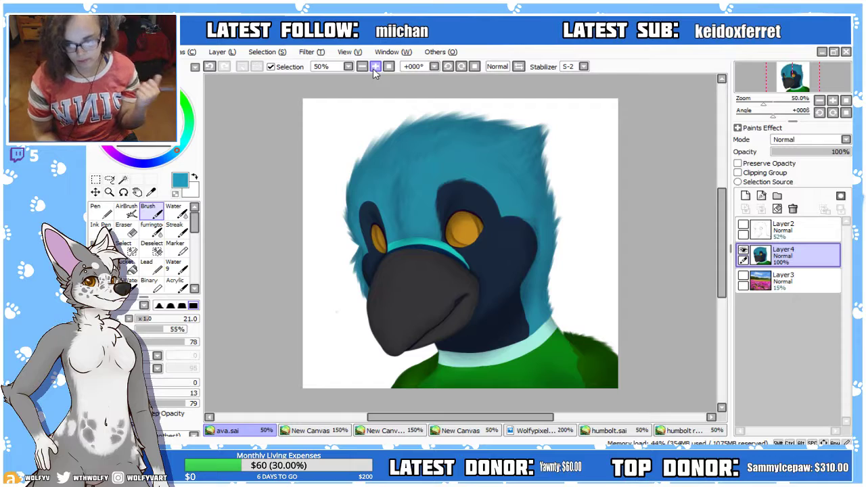
# Sample the beak's dark grey and shade a darker band across the beak just below its navy rim
pyautogui.click(375, 66)
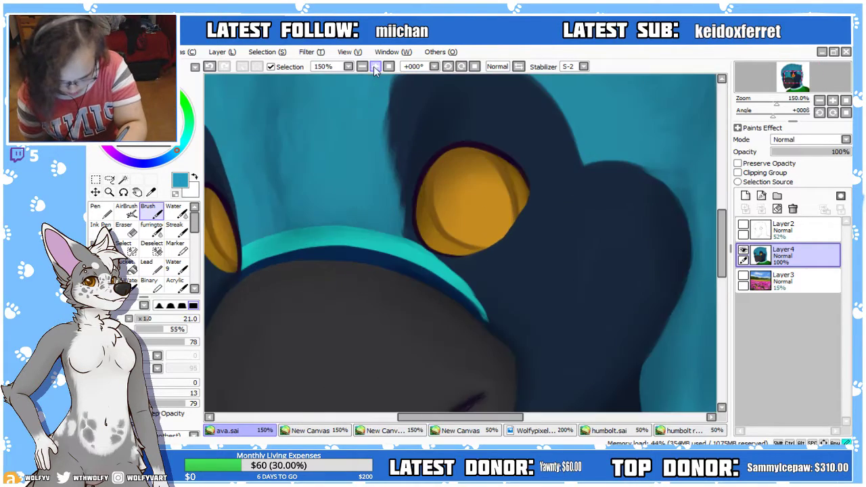
pyautogui.moveTo(427, 421); pyautogui.dragTo(411, 421)
pyautogui.moveTo(723, 254); pyautogui.dragTo(724, 264)
pyautogui.click(743, 225)
pyautogui.click(742, 230)
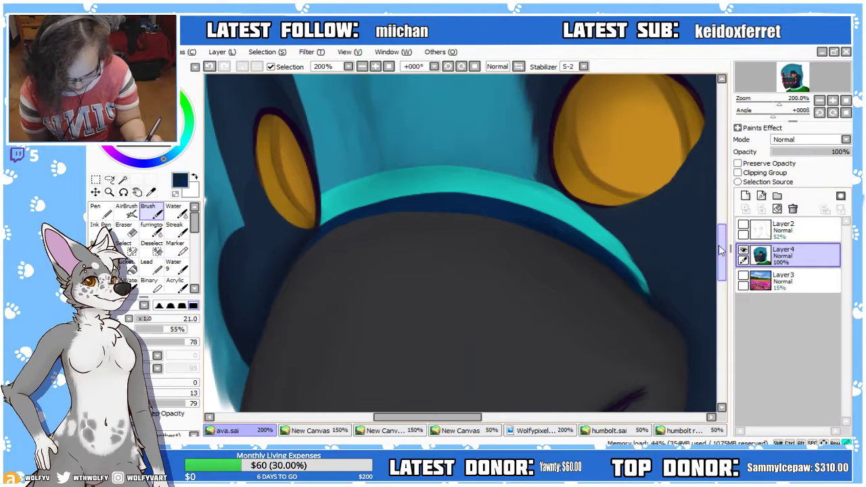
pyautogui.keyDown('alt'); pyautogui.click(658, 268); pyautogui.keyUp('alt')
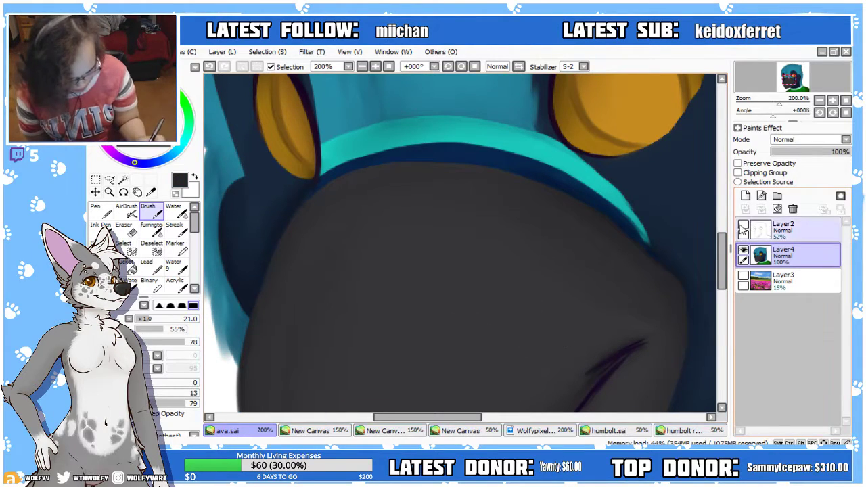
pyautogui.click(518, 67)
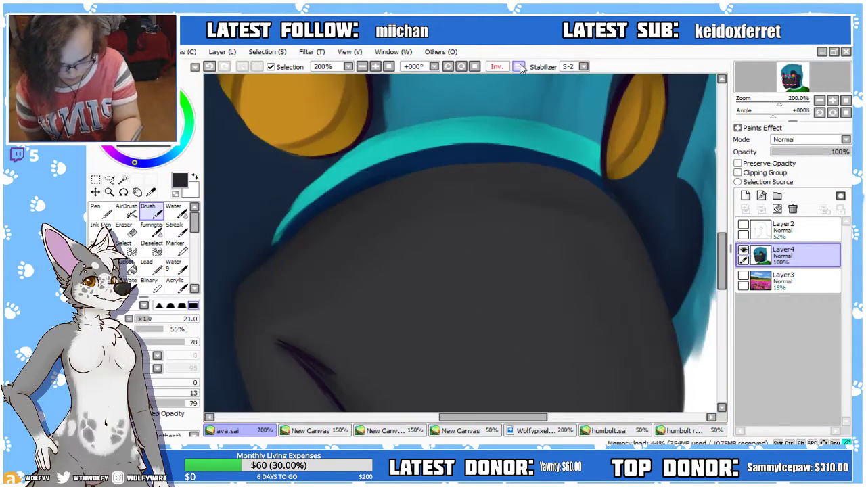
pyautogui.click(447, 67)
pyautogui.click(362, 66)
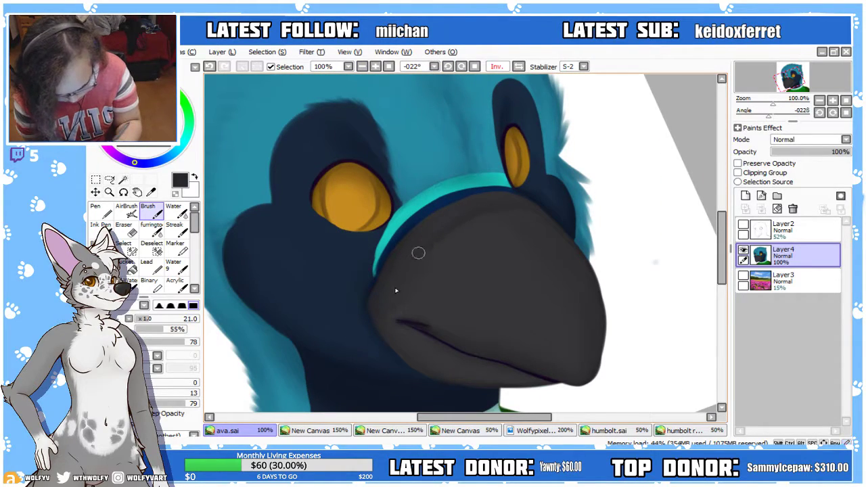
# Sample the beak colour, lighten it to a mid grey and paint a highlight along the beak's upper rim
pyautogui.rightClick(544, 344)
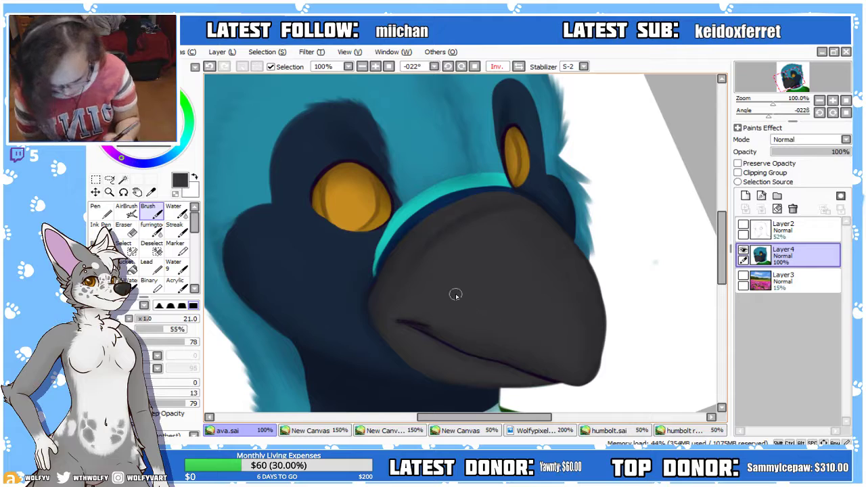
pyautogui.moveTo(121, 131); pyautogui.dragTo(122, 124)
pyautogui.click(375, 67)
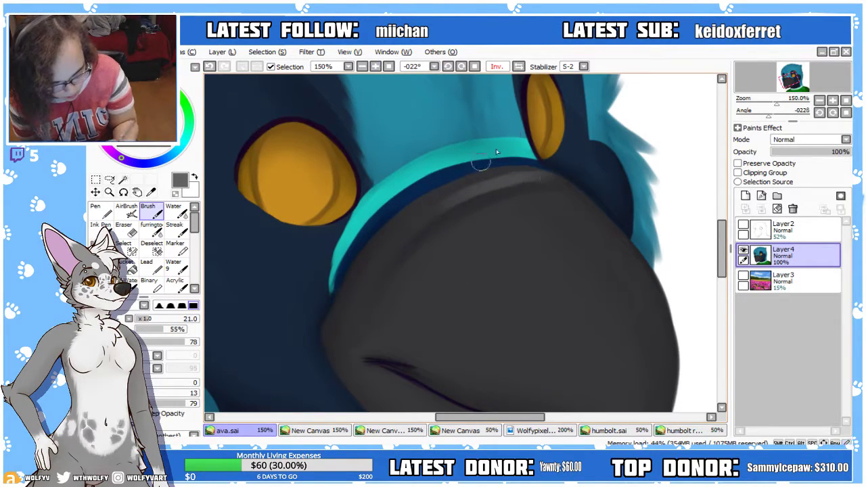
pyautogui.click(496, 67)
pyautogui.click(376, 66)
# Set the Brush to size 34, minimum size 2% and density 24, and try soft grey highlights along the beak's front edge
pyautogui.doubleClick(362, 67)
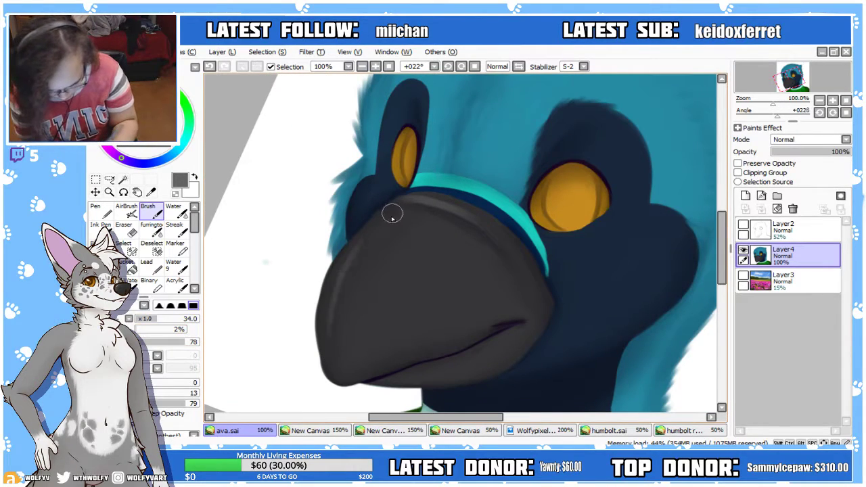
pyautogui.click(152, 342)
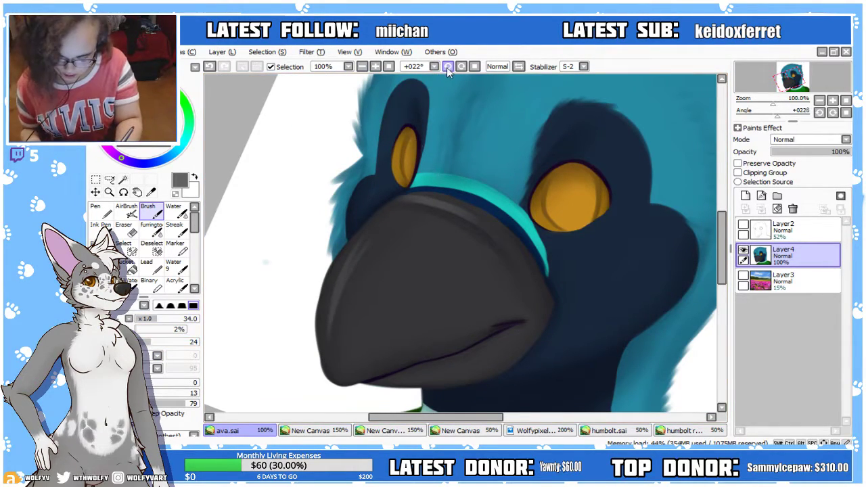
pyautogui.click(447, 67)
pyautogui.click(375, 67)
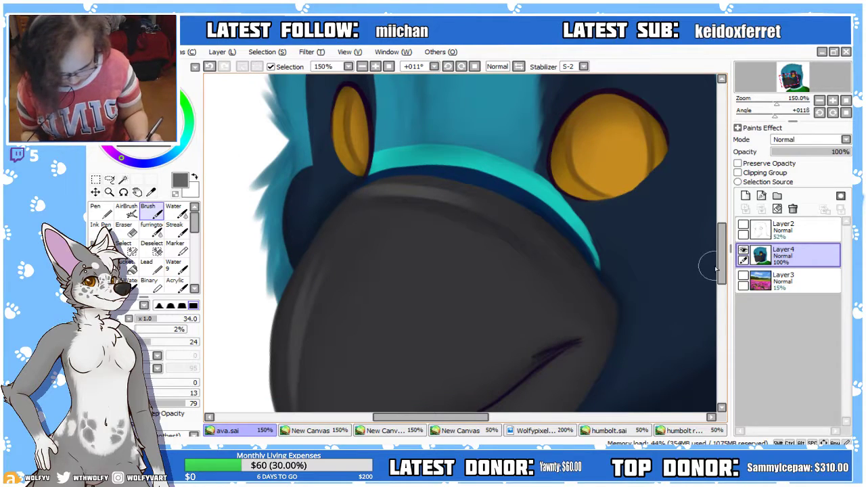
pyautogui.scroll(-3, 715, 269)
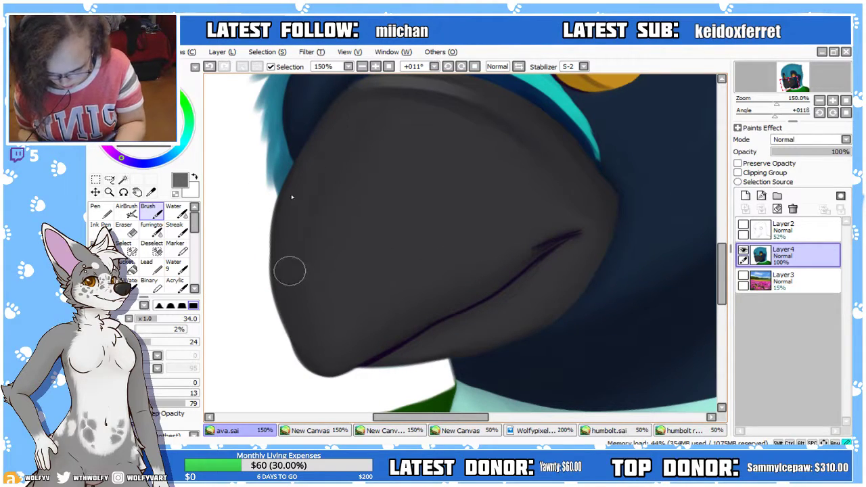
pyautogui.moveTo(271, 196); pyautogui.dragTo(282, 315)
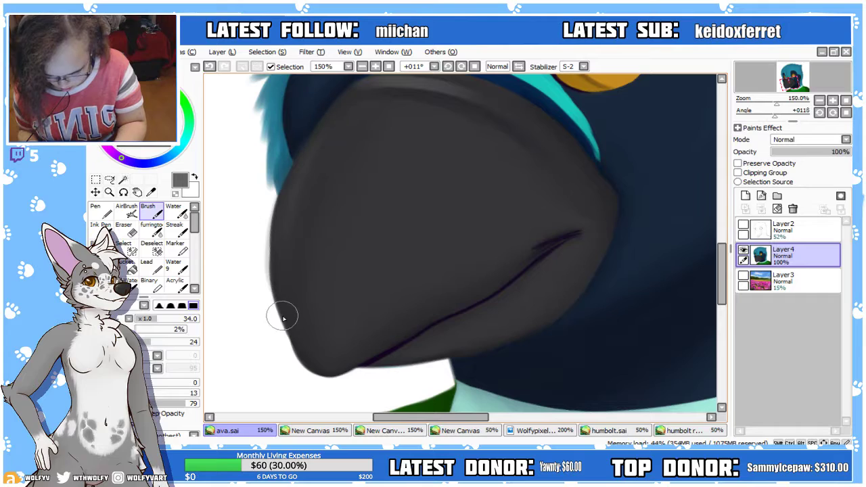
pyautogui.moveTo(278, 233); pyautogui.dragTo(288, 329)
pyautogui.hotkey('ctrl', 'z')
# Paint long soft grey highlight strokes down the front ridge of the beak from its base to the tip
pyautogui.moveTo(302, 170)
pyautogui.mouseDown()
pyautogui.moveTo(281, 272)
pyautogui.moveTo(294, 337)
pyautogui.moveTo(296, 178)
pyautogui.moveTo(304, 362)
pyautogui.moveTo(298, 172)
pyautogui.moveTo(280, 241)
pyautogui.moveTo(313, 372)
pyautogui.mouseUp()
pyautogui.moveTo(325, 144); pyautogui.dragTo(314, 361)
pyautogui.moveTo(352, 104)
pyautogui.mouseDown()
pyautogui.moveTo(293, 294)
pyautogui.moveTo(284, 240)
pyautogui.mouseUp()
pyautogui.moveTo(302, 164); pyautogui.dragTo(271, 284)
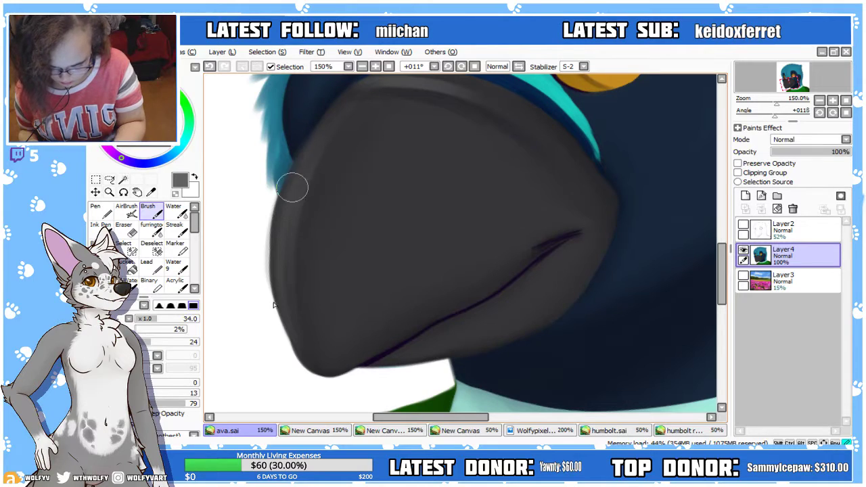
pyautogui.click(363, 67)
pyautogui.click(389, 67)
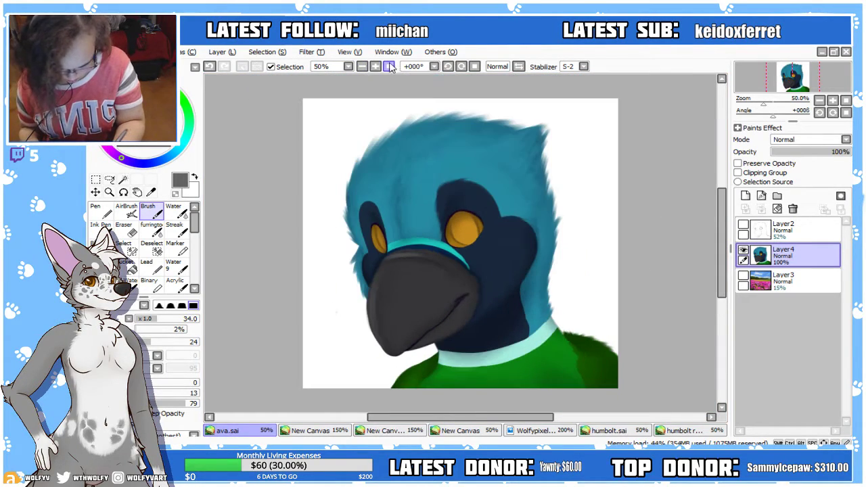
# Enlarge the Brush to size 250 and paint broad soft grey strokes down the middle of the beak to its tip
pyautogui.click(375, 66)
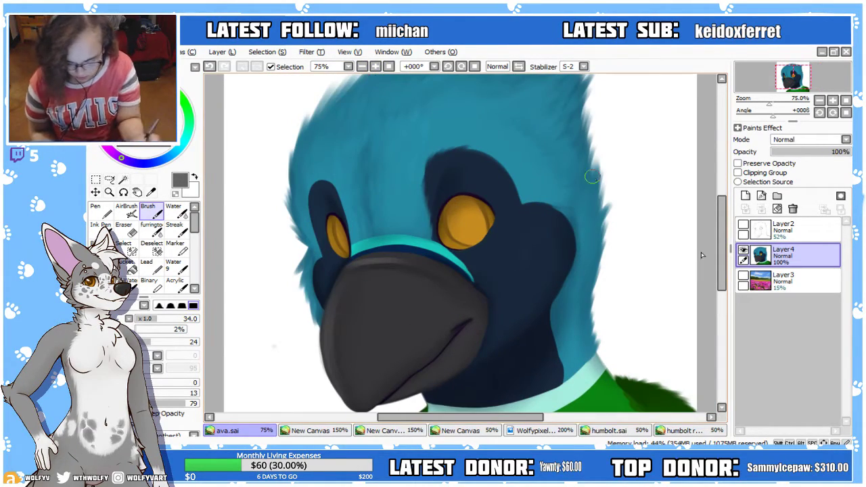
pyautogui.moveTo(721, 257); pyautogui.dragTo(722, 276)
pyautogui.click(376, 66)
pyautogui.moveTo(161, 318); pyautogui.dragTo(228, 311)
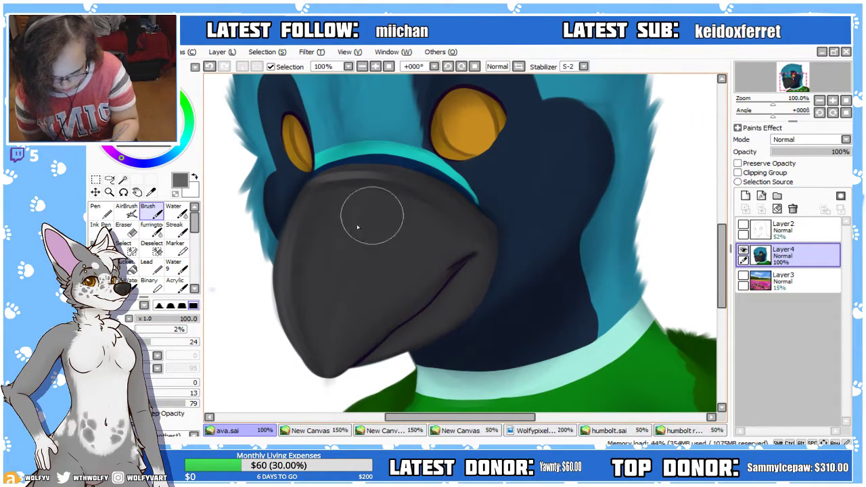
pyautogui.click(149, 351)
pyautogui.press(']')
pyautogui.press(']')
pyautogui.press(']')
pyautogui.press(']')
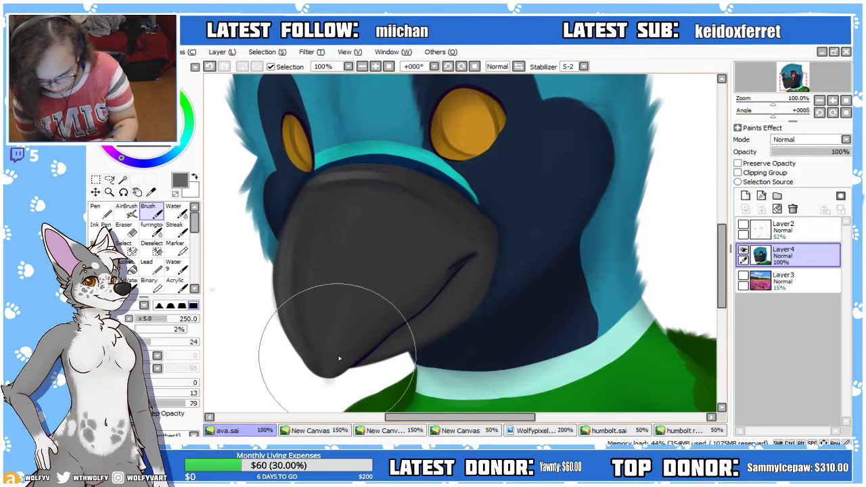
pyautogui.moveTo(368, 213); pyautogui.dragTo(343, 302)
pyautogui.moveTo(344, 257); pyautogui.dragTo(330, 336)
pyautogui.moveTo(369, 233); pyautogui.dragTo(338, 311)
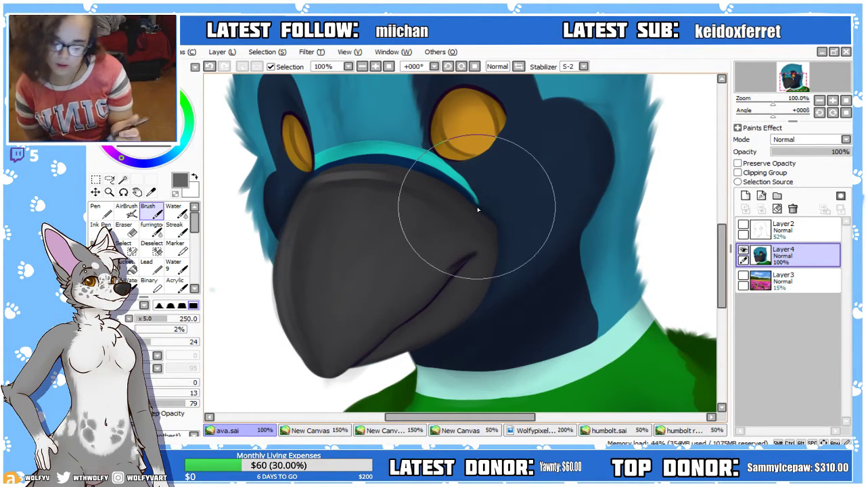
# Shade the beak's rear edge in its sampled dark grey with the Brush at size 145, and pick the size 11 brush preset
pyautogui.press('[')
pyautogui.press('[')
pyautogui.press('[')
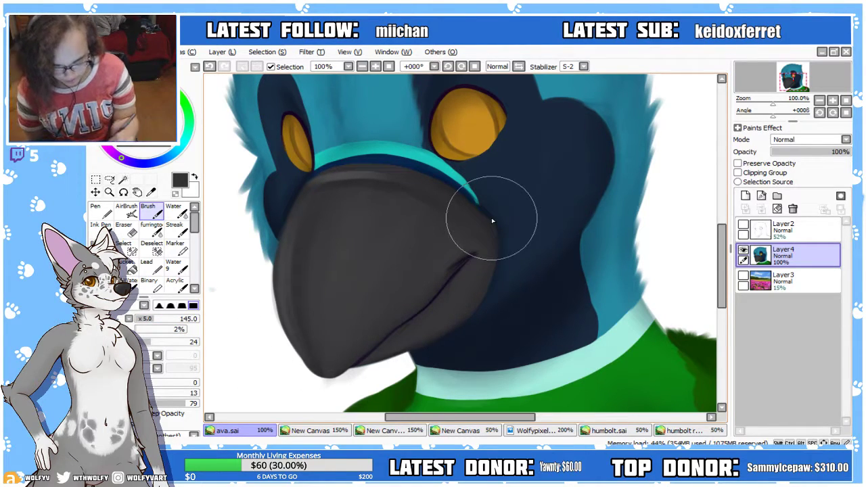
pyautogui.click(98, 245)
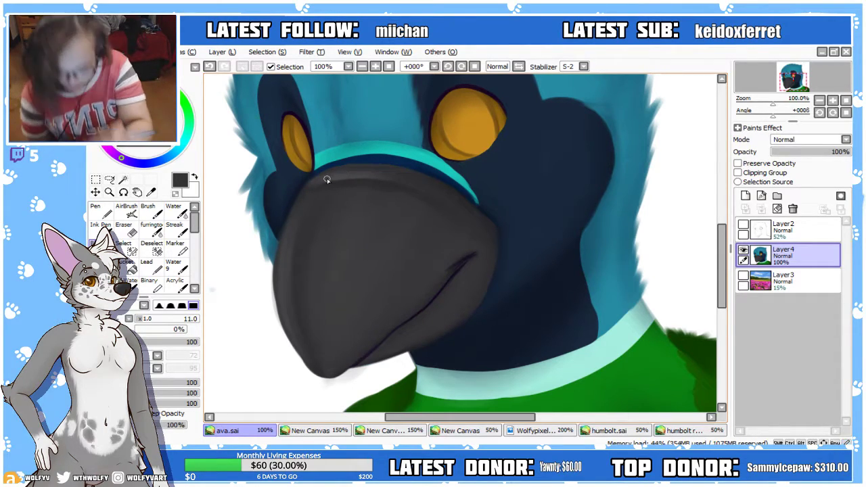
# Examine the fox reference sheet and the finished humbolt.sai portrait for comparison, and return to the beak in ava.sai
pyautogui.click(683, 430)
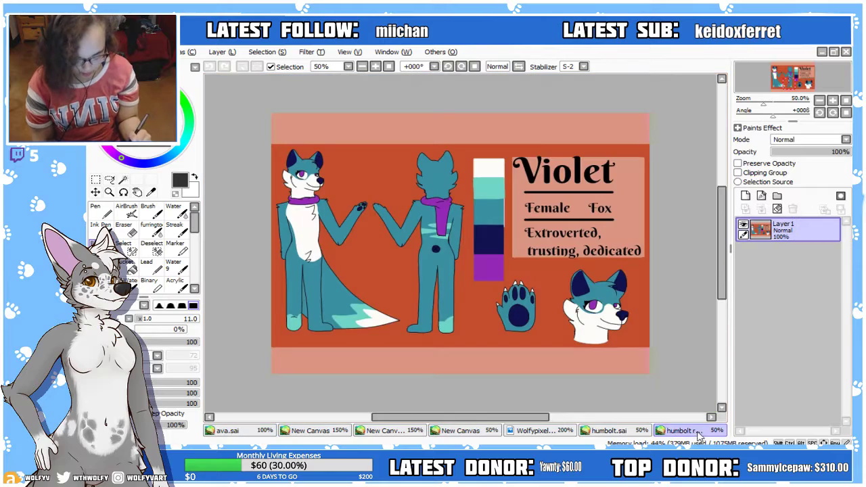
pyautogui.click(636, 431)
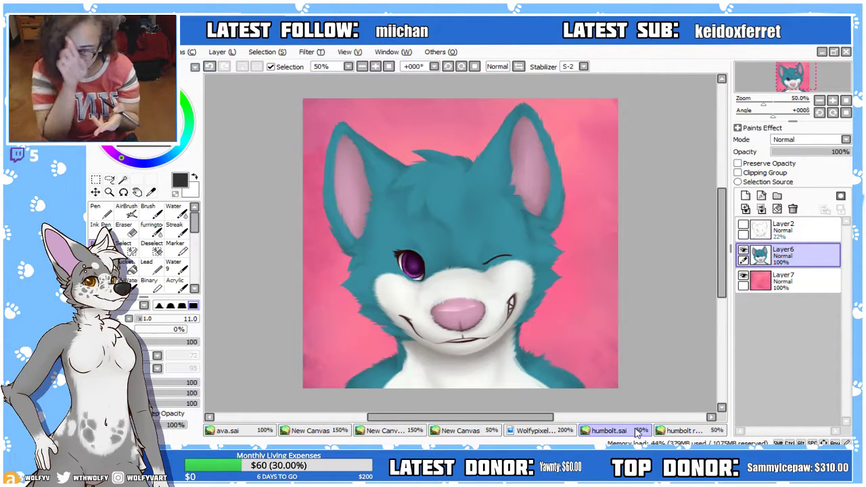
pyautogui.click(228, 430)
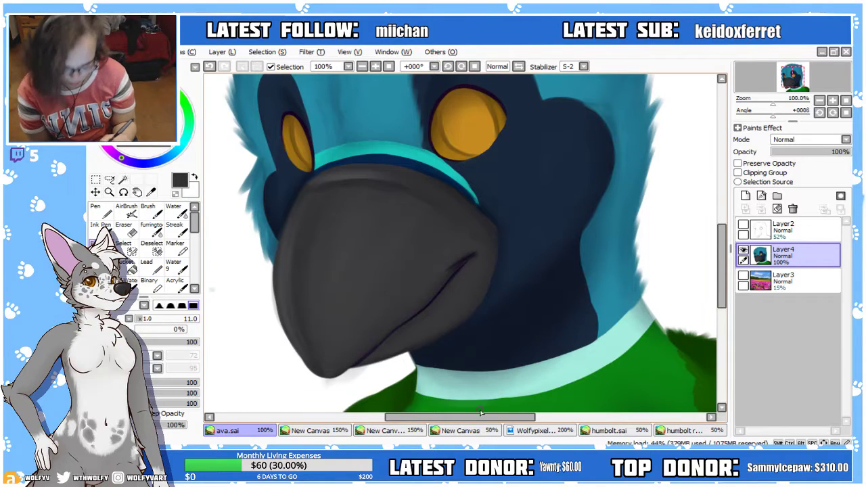
pyautogui.moveTo(466, 417); pyautogui.dragTo(451, 418)
pyautogui.moveTo(721, 258); pyautogui.dragTo(721, 249)
pyautogui.click(376, 66)
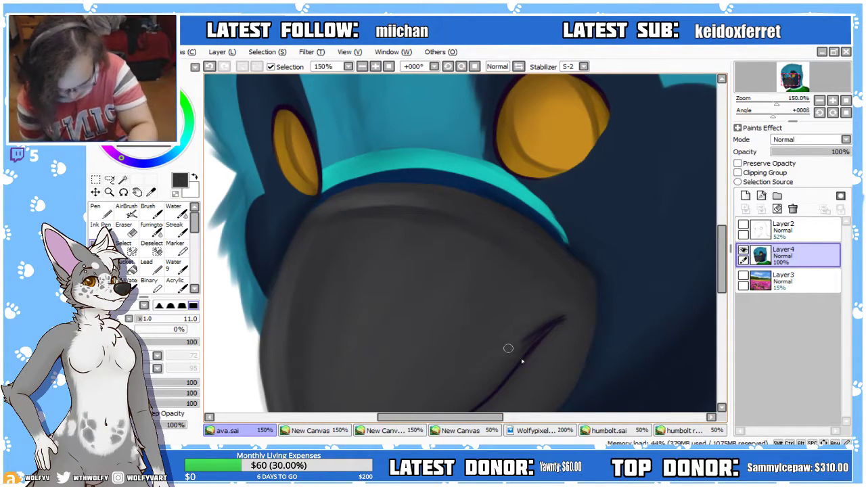
pyautogui.click(609, 430)
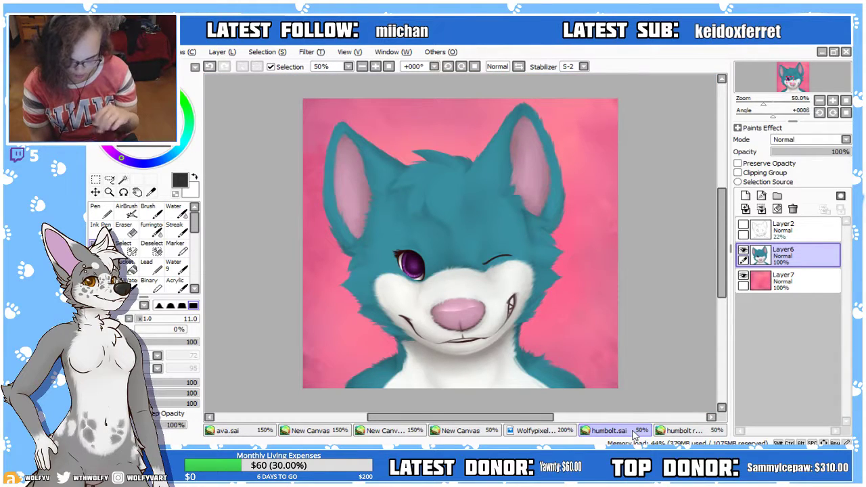
pyautogui.click(230, 430)
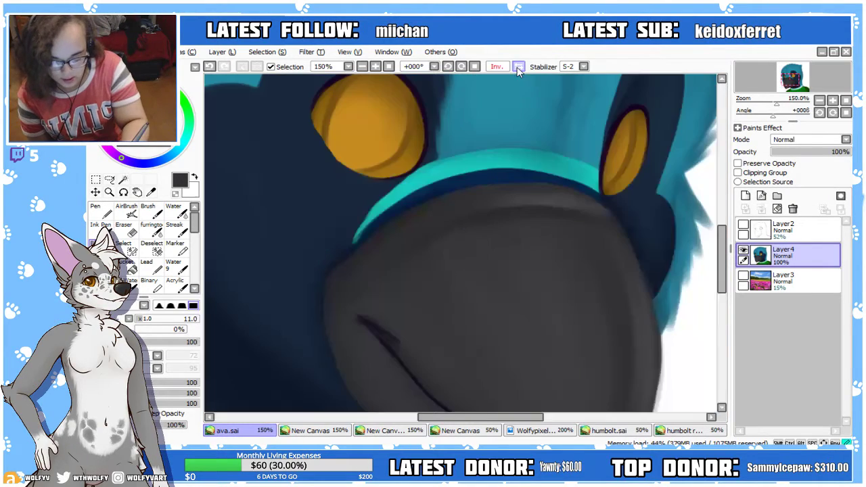
# Soften the grey highlight along the beak's upper rim with the size 11 brush, checking the beak mirrored and rotated
pyautogui.click(497, 67)
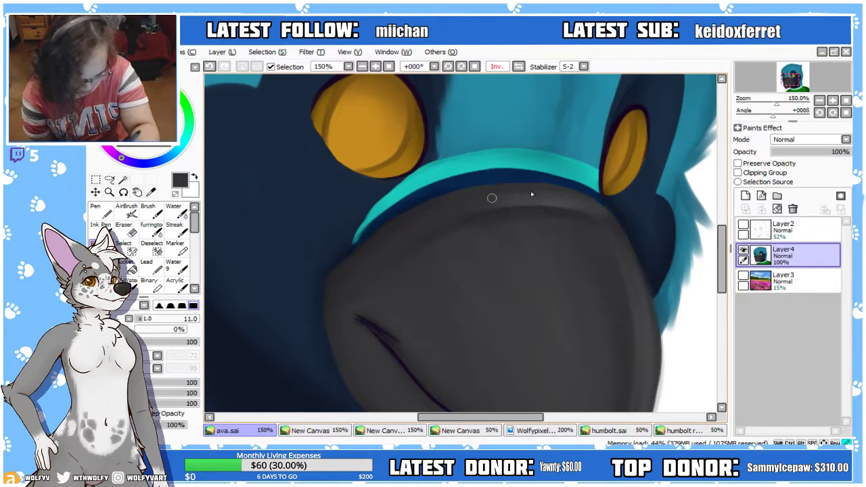
pyautogui.click(449, 67)
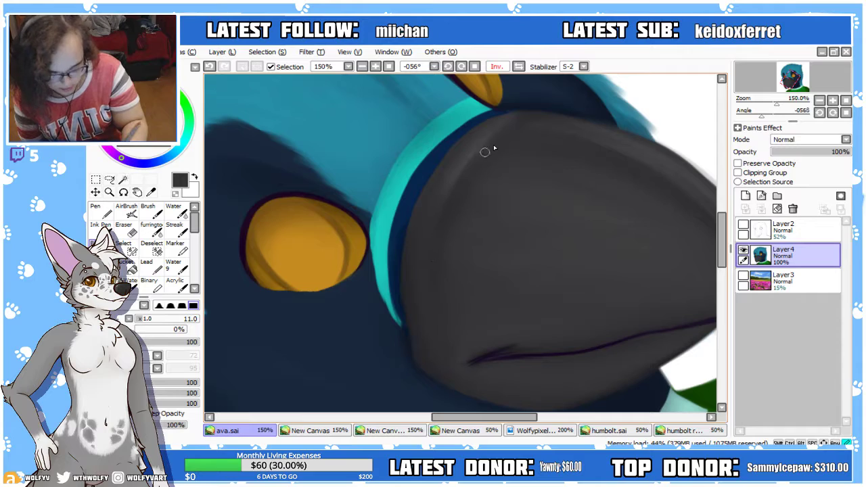
pyautogui.click(363, 67)
pyautogui.click(362, 67)
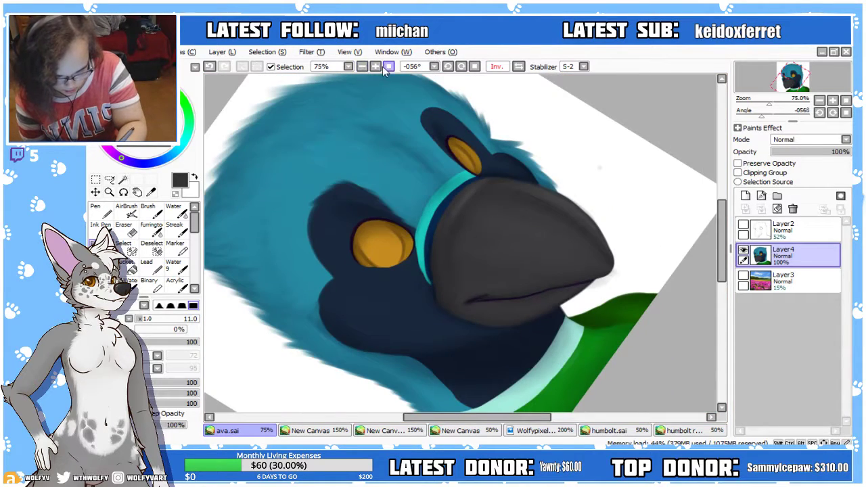
pyautogui.click(389, 67)
pyautogui.click(376, 68)
pyautogui.click(376, 67)
pyautogui.click(376, 67)
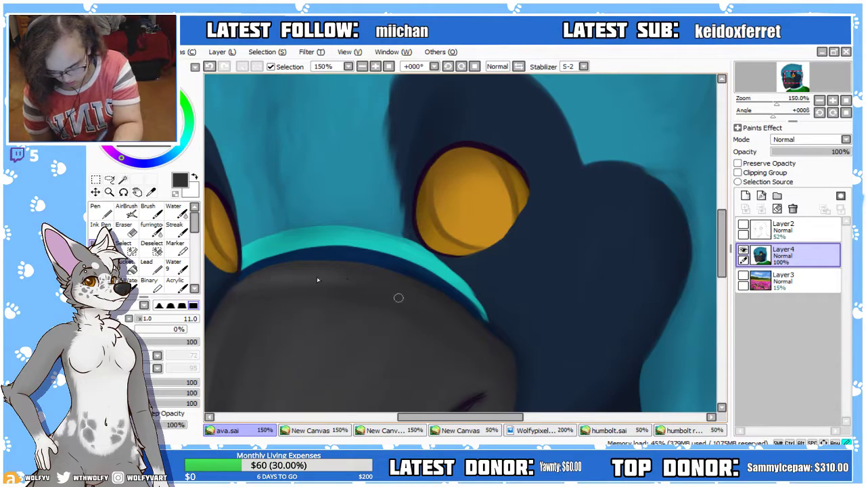
# Enlarge the brush to size 45 and blend the upper rim highlight smoothly into the beak's dark grey
pyautogui.click(133, 322)
pyautogui.click(363, 67)
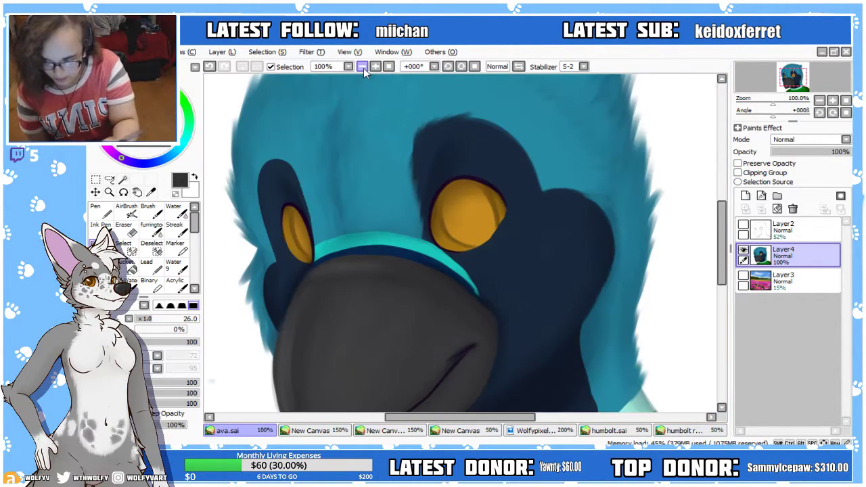
pyautogui.moveTo(454, 418); pyautogui.dragTo(435, 424)
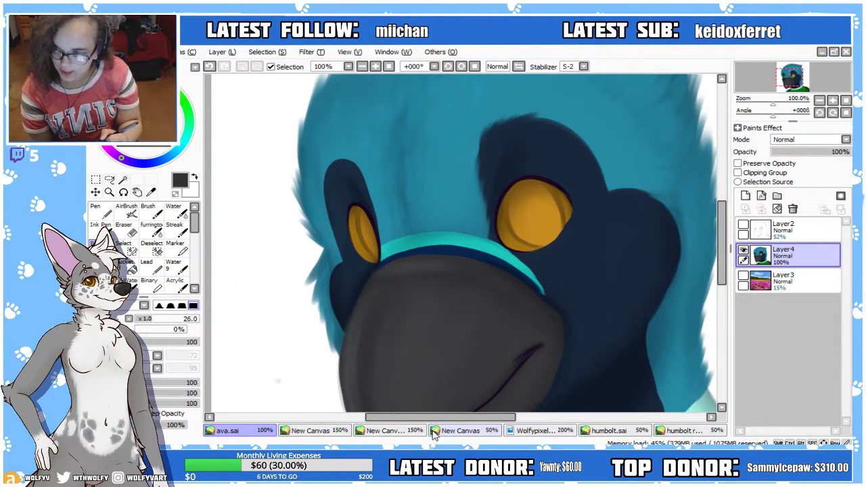
pyautogui.moveTo(722, 274); pyautogui.dragTo(710, 295)
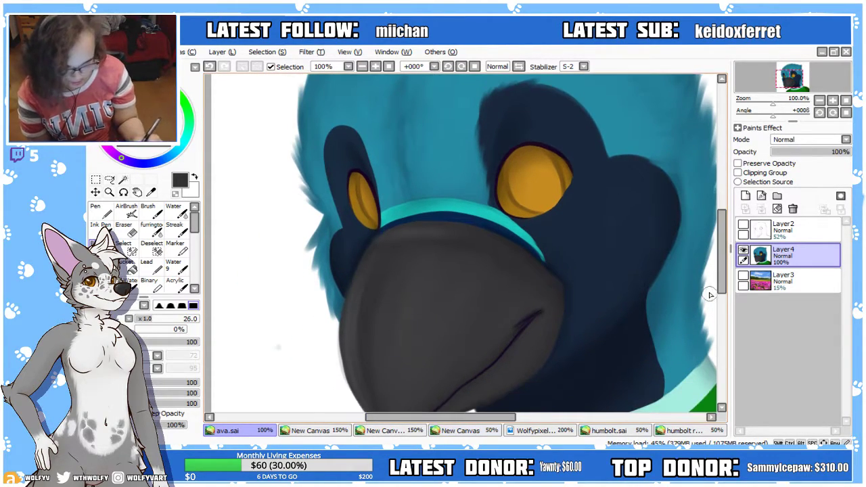
pyautogui.click(449, 68)
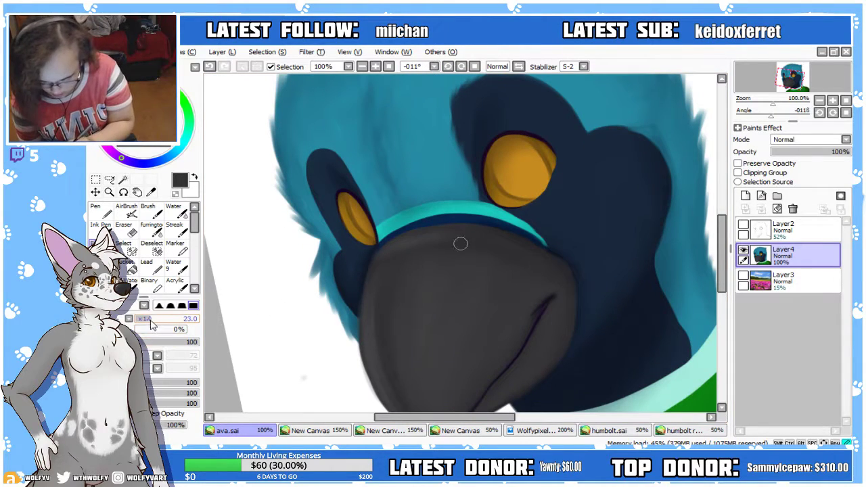
pyautogui.press(']')
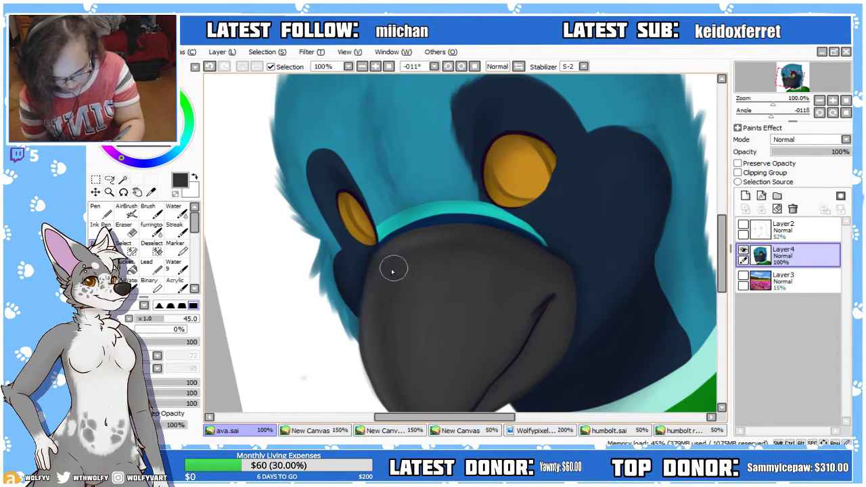
# Set the Brush to size 15, minimum size 56% and density 72, and paint feather tufts in the rim's sampled navy over the beak's upper edge
pyautogui.click(375, 66)
pyautogui.click(375, 67)
pyautogui.click(149, 209)
pyautogui.moveTo(169, 331)
pyautogui.mouseDown()
pyautogui.moveTo(175, 340)
pyautogui.moveTo(163, 337)
pyautogui.moveTo(187, 347)
pyautogui.moveTo(135, 322)
pyautogui.moveTo(157, 319)
pyautogui.mouseUp()
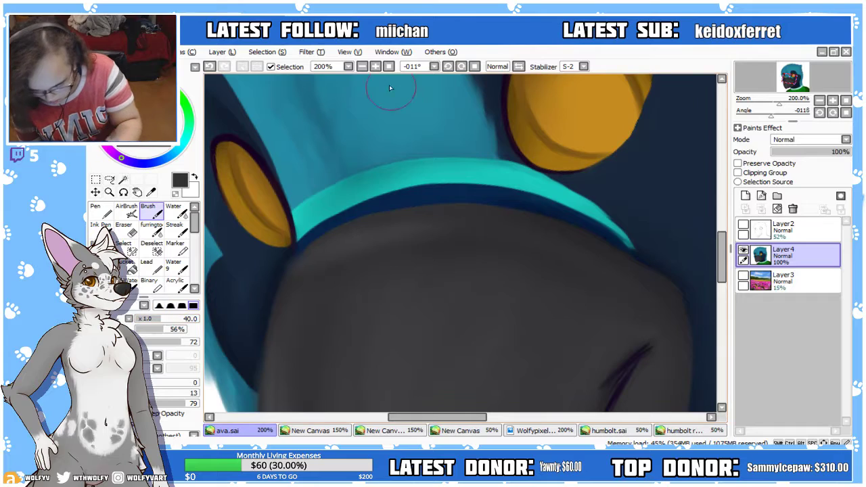
pyautogui.click(376, 66)
pyautogui.keyDown('alt'); pyautogui.click(412, 177); pyautogui.keyUp('alt')
pyautogui.click(157, 320)
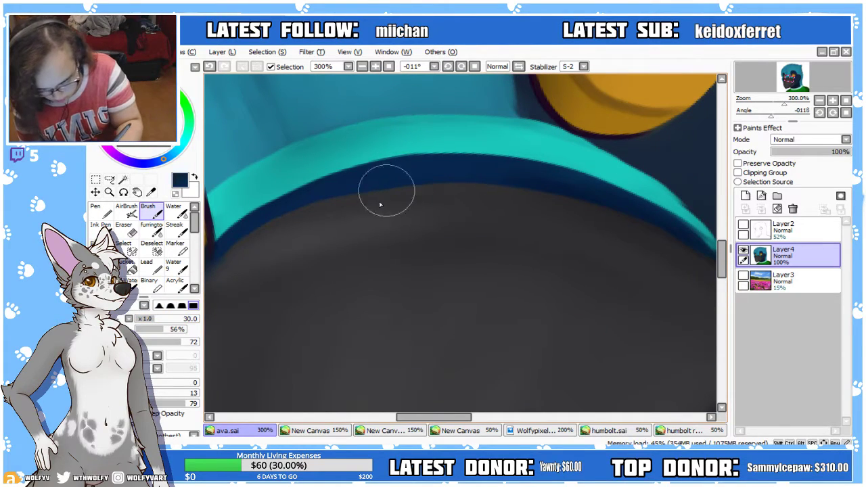
pyautogui.click(145, 321)
pyautogui.moveTo(395, 181)
pyautogui.mouseDown()
pyautogui.moveTo(384, 228)
pyautogui.moveTo(411, 175)
pyautogui.moveTo(403, 216)
pyautogui.moveTo(413, 176)
pyautogui.moveTo(425, 215)
pyautogui.moveTo(387, 177)
pyautogui.moveTo(397, 207)
pyautogui.moveTo(373, 182)
pyautogui.moveTo(340, 252)
pyautogui.moveTo(373, 182)
pyautogui.moveTo(358, 231)
pyautogui.moveTo(321, 236)
pyautogui.moveTo(324, 192)
pyautogui.moveTo(301, 249)
pyautogui.moveTo(290, 211)
pyautogui.moveTo(302, 254)
pyautogui.moveTo(278, 211)
pyautogui.mouseUp()
# Using the Layer2 sketch as a guide, feather the navy rim toward the narrow eye with the Brush at size 12, and hide the sketch
pyautogui.click(744, 225)
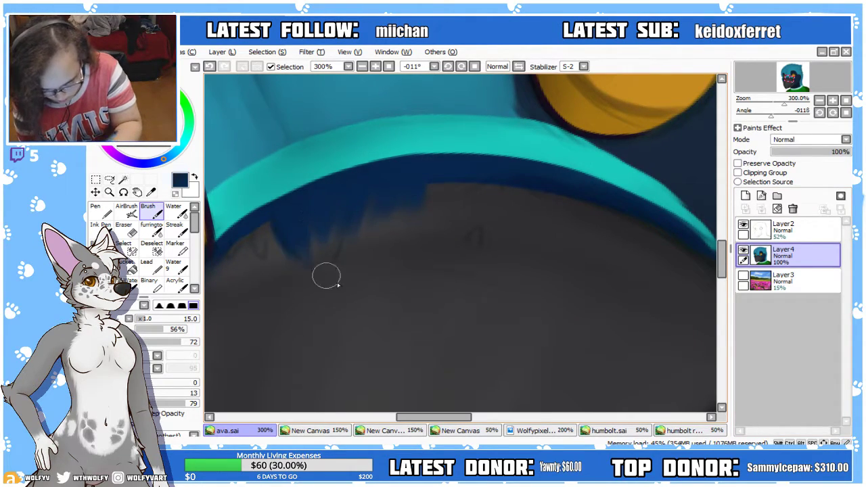
pyautogui.moveTo(450, 416); pyautogui.dragTo(431, 417)
pyautogui.moveTo(145, 319); pyautogui.dragTo(141, 318)
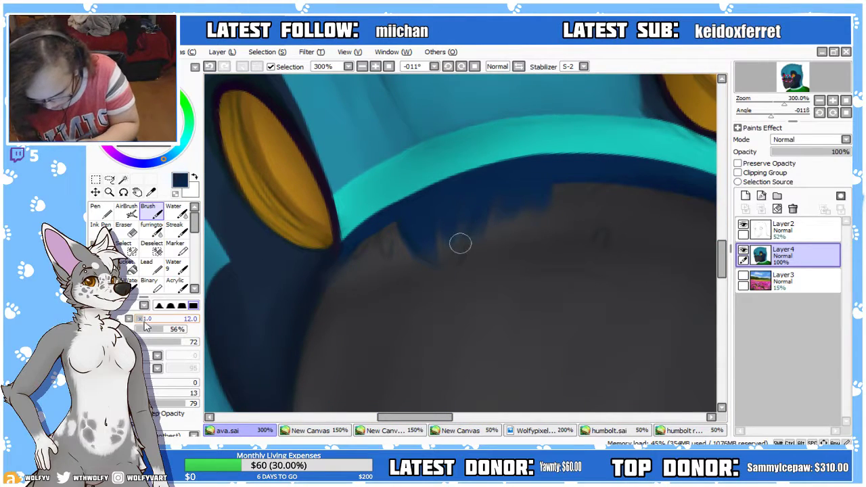
pyautogui.moveTo(366, 228)
pyautogui.mouseDown()
pyautogui.moveTo(338, 284)
pyautogui.moveTo(365, 232)
pyautogui.moveTo(345, 314)
pyautogui.moveTo(361, 236)
pyautogui.moveTo(353, 296)
pyautogui.moveTo(376, 222)
pyautogui.moveTo(367, 267)
pyautogui.moveTo(375, 224)
pyautogui.moveTo(383, 253)
pyautogui.mouseUp()
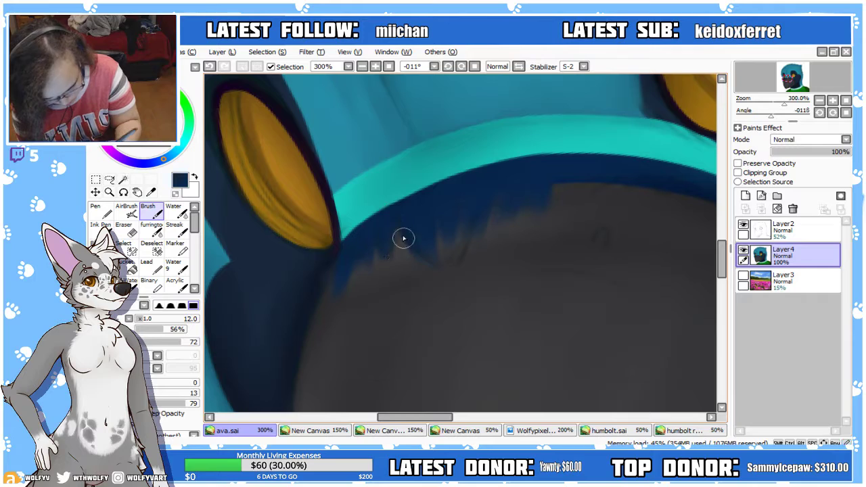
pyautogui.click(742, 224)
pyautogui.click(362, 66)
pyautogui.click(362, 66)
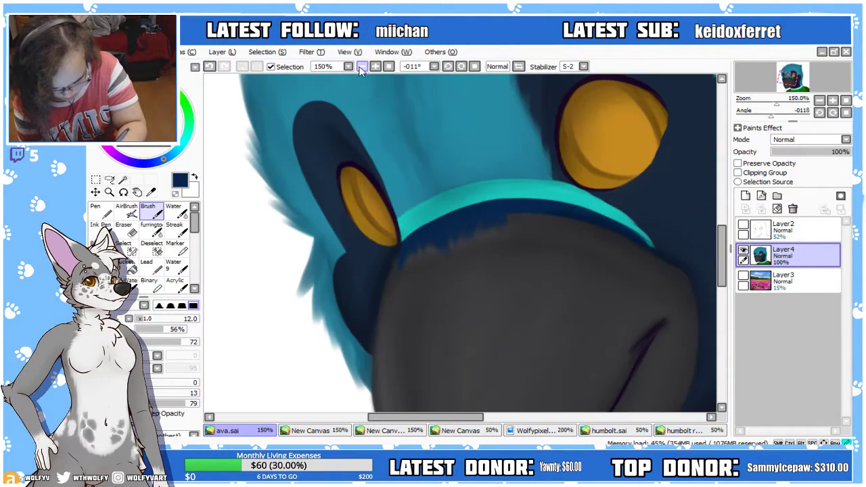
pyautogui.click(362, 66)
pyautogui.click(390, 68)
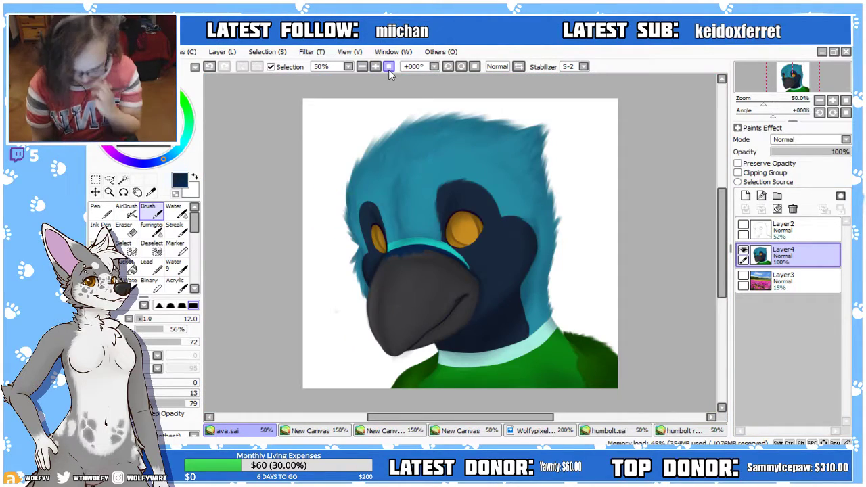
# Using the Layer2 sketch as a guide, feather the navy rim's lower edge toward the large eye at size 12, and hide the sketch
pyautogui.click(374, 67)
pyautogui.click(375, 66)
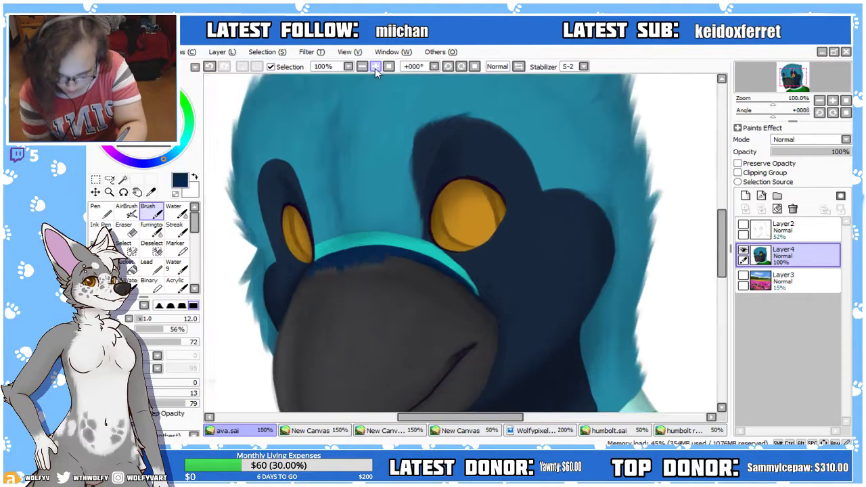
pyautogui.click(374, 67)
pyautogui.click(375, 67)
pyautogui.moveTo(460, 416); pyautogui.dragTo(421, 417)
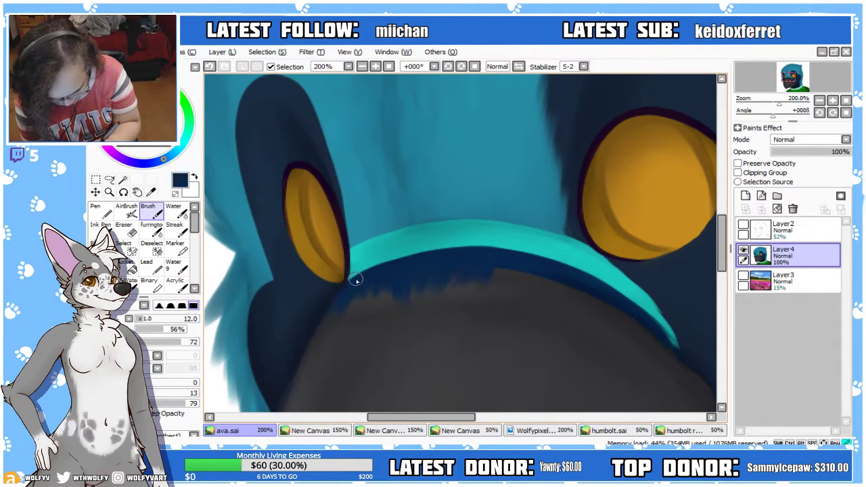
pyautogui.moveTo(721, 243)
pyautogui.mouseDown()
pyautogui.moveTo(722, 277)
pyautogui.moveTo(721, 247)
pyautogui.mouseUp()
pyautogui.click(519, 66)
pyautogui.click(785, 230)
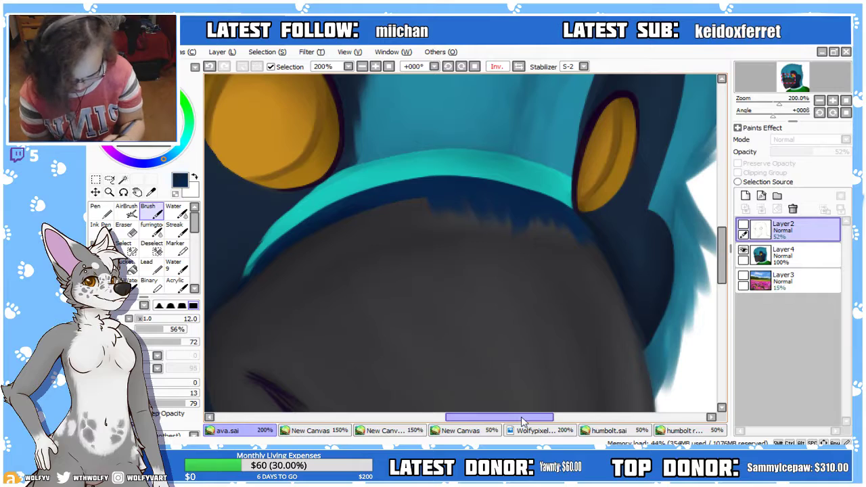
pyautogui.moveTo(522, 418); pyautogui.dragTo(502, 418)
pyautogui.click(375, 67)
pyautogui.click(743, 225)
pyautogui.click(761, 256)
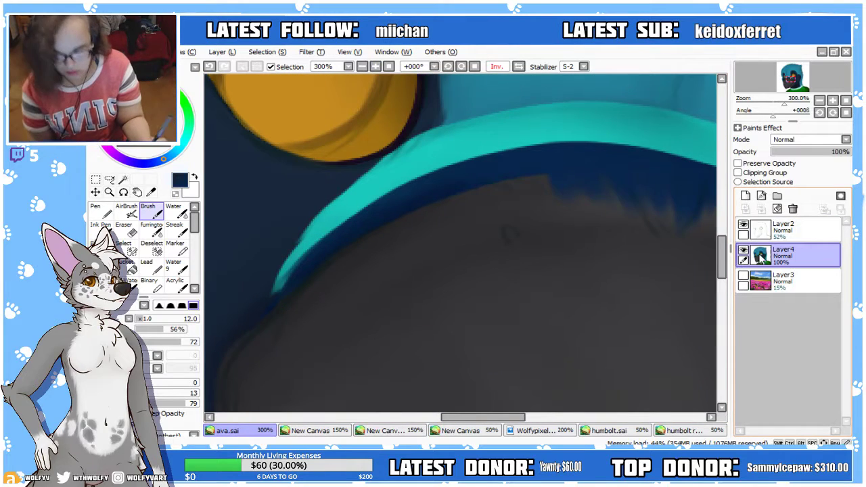
pyautogui.scroll(3, 357, 298)
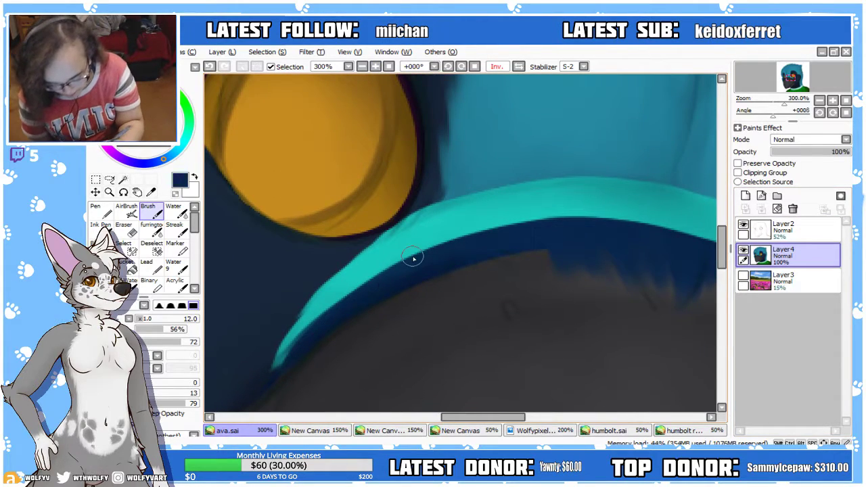
pyautogui.click(742, 226)
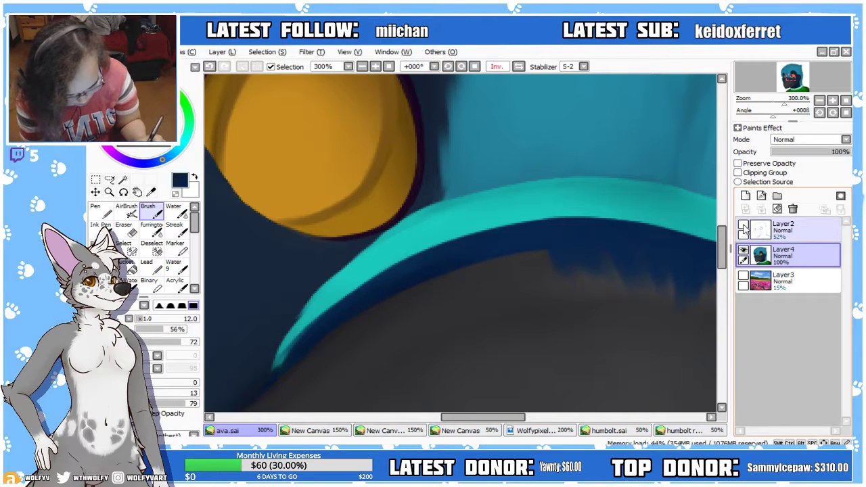
pyautogui.click(743, 226)
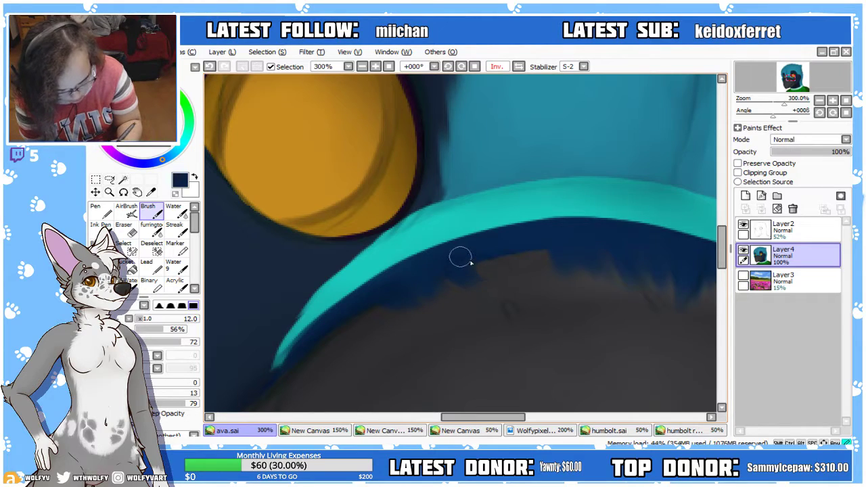
pyautogui.click(743, 225)
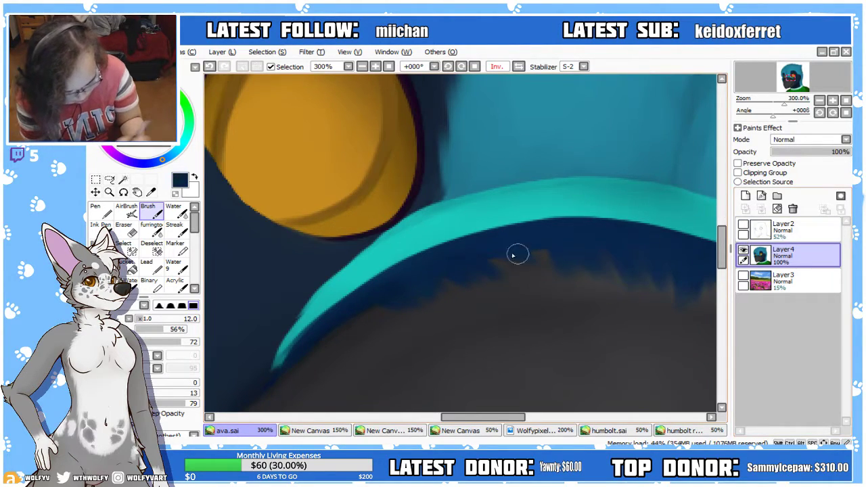
# Pick a lighter blue and paint feather strands inside the navy rim above the beak with the Brush at sizes 12 and 14
pyautogui.click(362, 67)
pyautogui.click(362, 67)
pyautogui.click(362, 67)
pyautogui.click(362, 67)
pyautogui.click(518, 67)
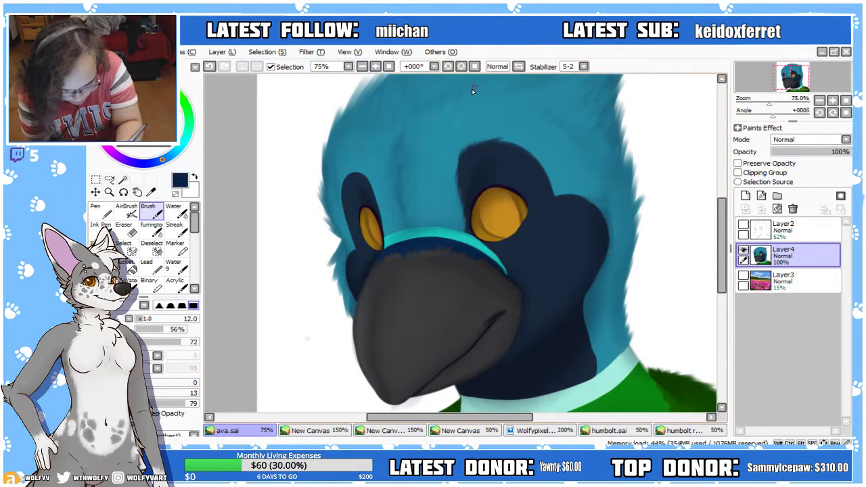
pyautogui.click(375, 66)
pyautogui.click(375, 66)
pyautogui.click(375, 66)
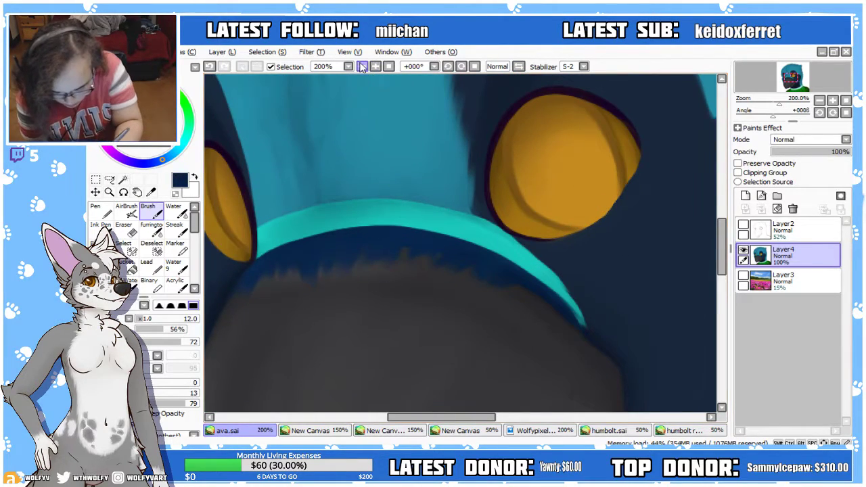
pyautogui.click(375, 67)
pyautogui.moveTo(163, 118); pyautogui.dragTo(155, 114)
pyautogui.moveTo(305, 239); pyautogui.dragTo(292, 263)
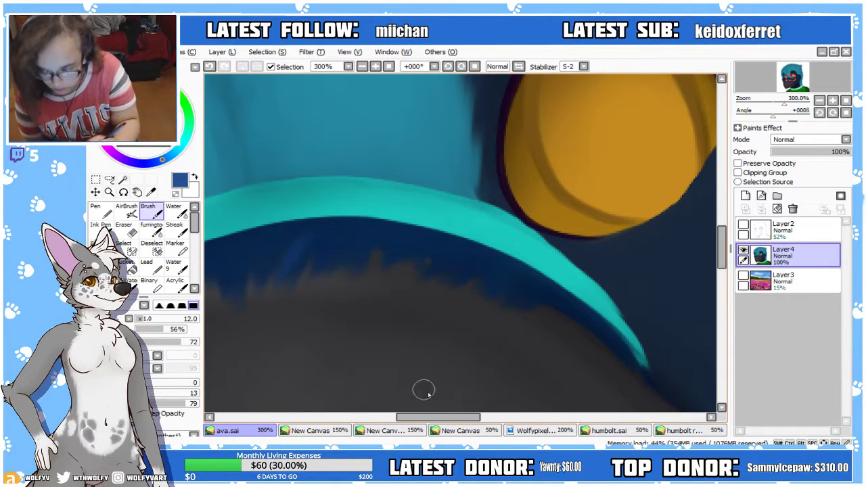
pyautogui.moveTo(448, 416); pyautogui.dragTo(437, 416)
pyautogui.press(']')
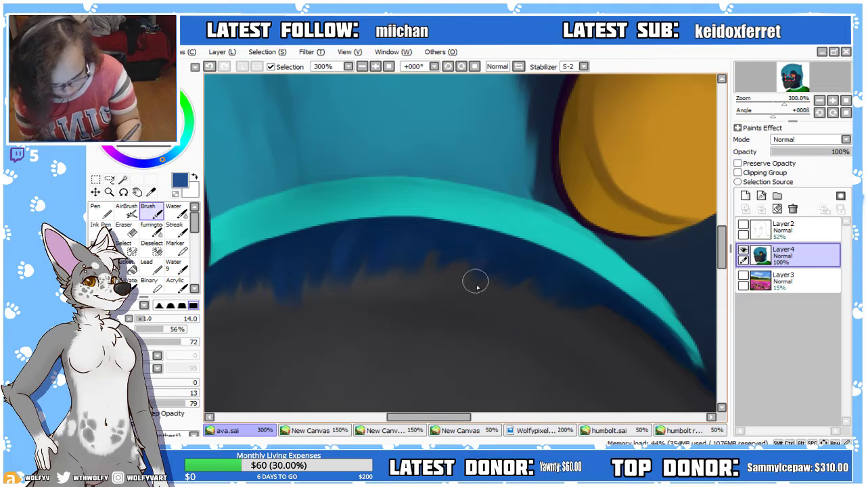
# Reduce the Brush to size 7 and add fine lighter-blue feather strands across the navy rim
pyautogui.click(362, 67)
pyautogui.click(363, 66)
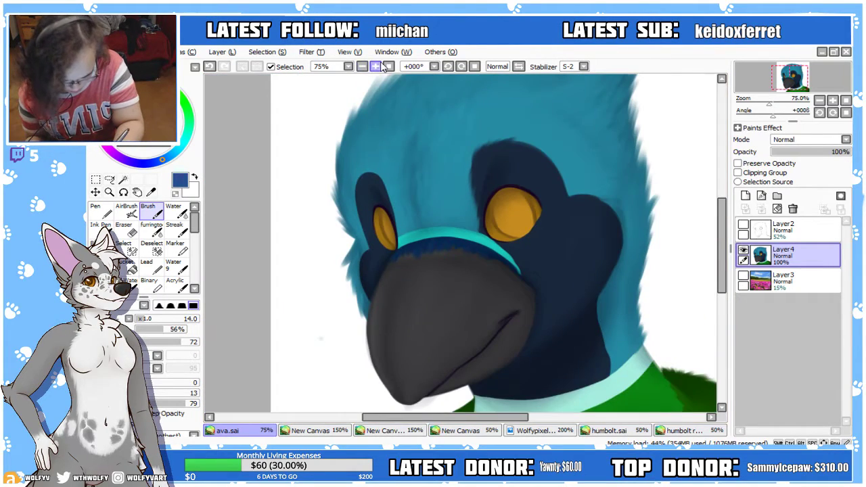
pyautogui.click(374, 66)
pyautogui.click(375, 67)
pyautogui.click(138, 319)
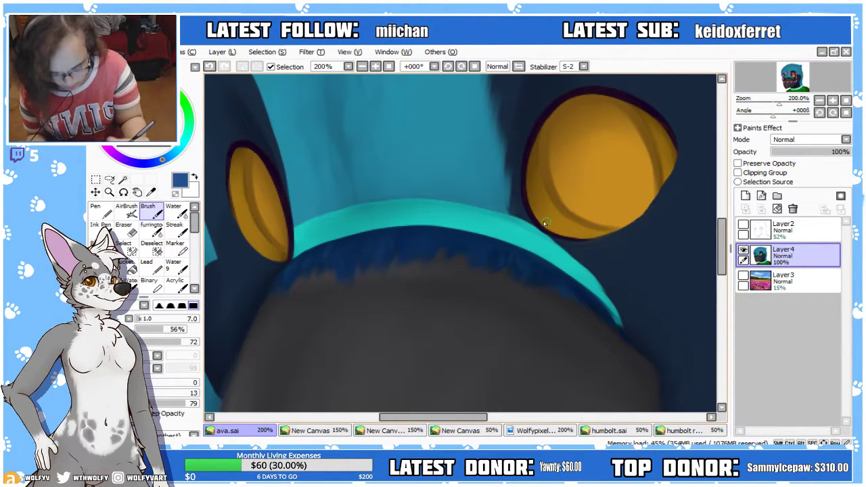
# Sample the bright teal band and paint feather tufts up from it beside both eyes with the Brush at size 11
pyautogui.keyDown('alt'); pyautogui.click(304, 231); pyautogui.keyUp('alt')
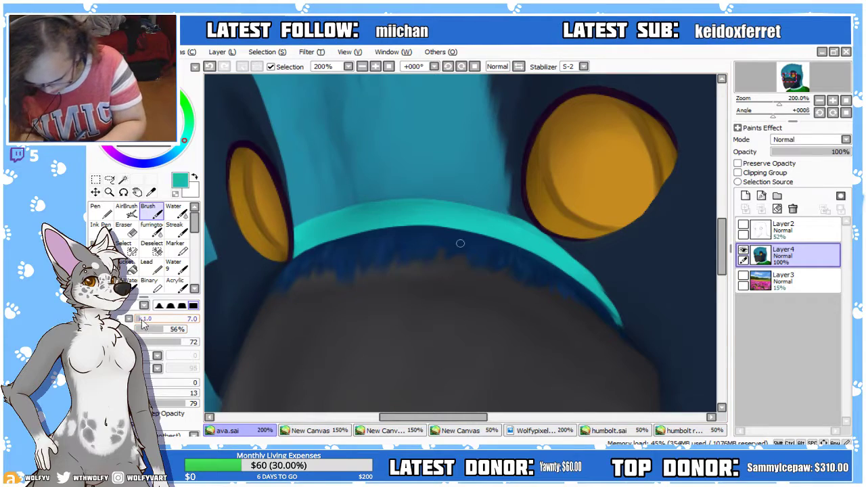
pyautogui.moveTo(300, 228); pyautogui.dragTo(302, 239)
pyautogui.moveTo(141, 318); pyautogui.dragTo(143, 319)
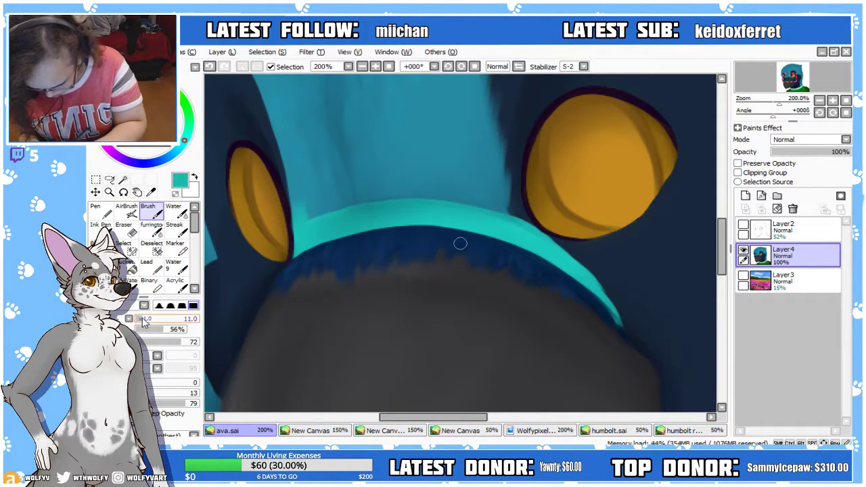
pyautogui.moveTo(304, 228); pyautogui.dragTo(303, 194)
pyautogui.click(518, 67)
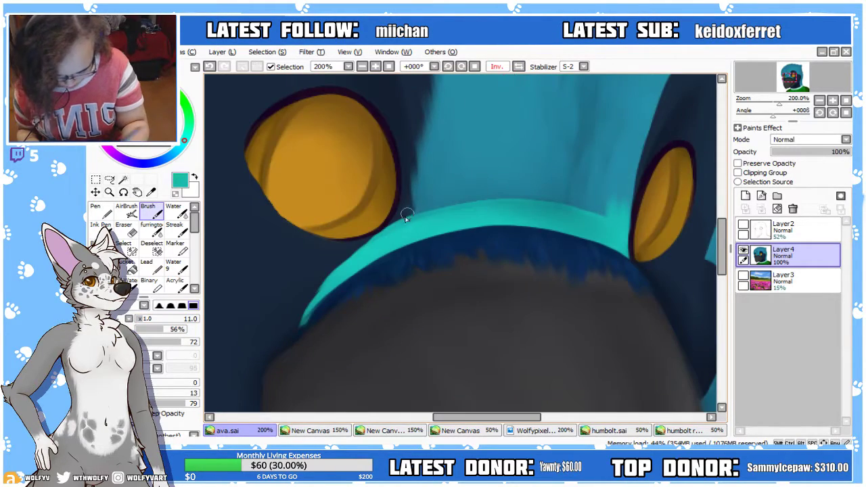
pyautogui.moveTo(406, 234)
pyautogui.mouseDown()
pyautogui.moveTo(395, 198)
pyautogui.moveTo(399, 220)
pyautogui.mouseUp()
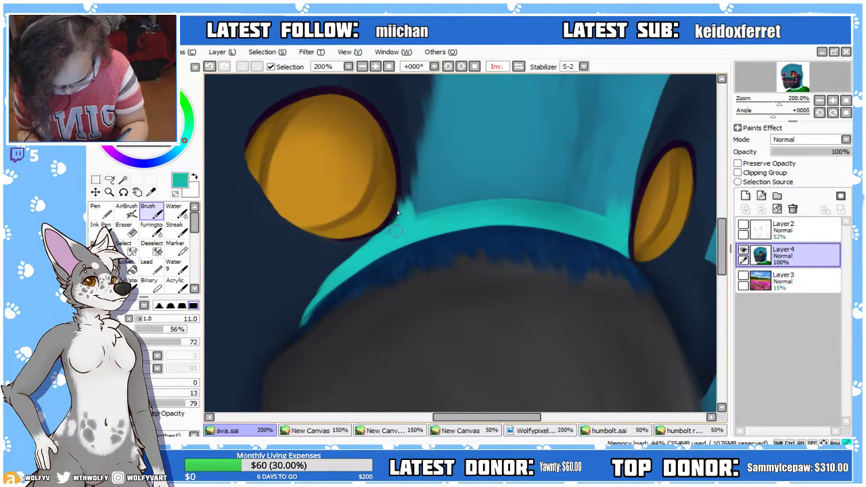
# Set the Brush to size 18 and feather the teal band upward into the forehead from the large eye toward the middle
pyautogui.moveTo(146, 321); pyautogui.dragTo(153, 321)
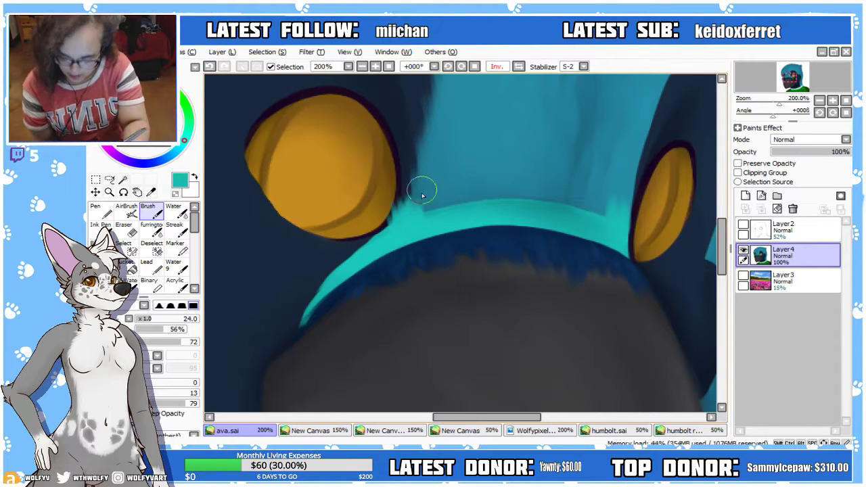
pyautogui.click(151, 321)
pyautogui.moveTo(422, 223)
pyautogui.mouseDown()
pyautogui.moveTo(429, 226)
pyautogui.moveTo(425, 187)
pyautogui.moveTo(446, 178)
pyautogui.mouseUp()
pyautogui.moveTo(451, 210)
pyautogui.mouseDown()
pyautogui.moveTo(455, 169)
pyautogui.moveTo(467, 183)
pyautogui.mouseUp()
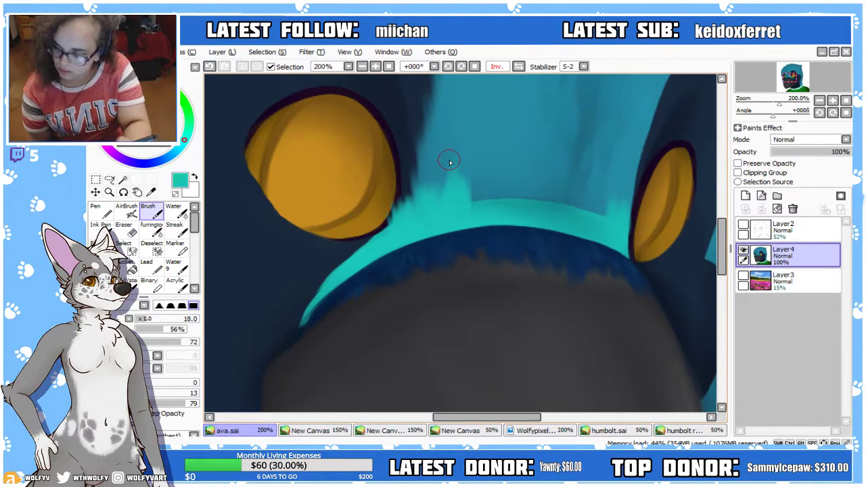
pyautogui.moveTo(473, 218)
pyautogui.mouseDown()
pyautogui.moveTo(476, 188)
pyautogui.moveTo(486, 179)
pyautogui.moveTo(497, 190)
pyautogui.mouseUp()
# Feather the rest of the teal band's upper edge from the narrow eye to the middle with a darker teal at size 16
pyautogui.click(518, 67)
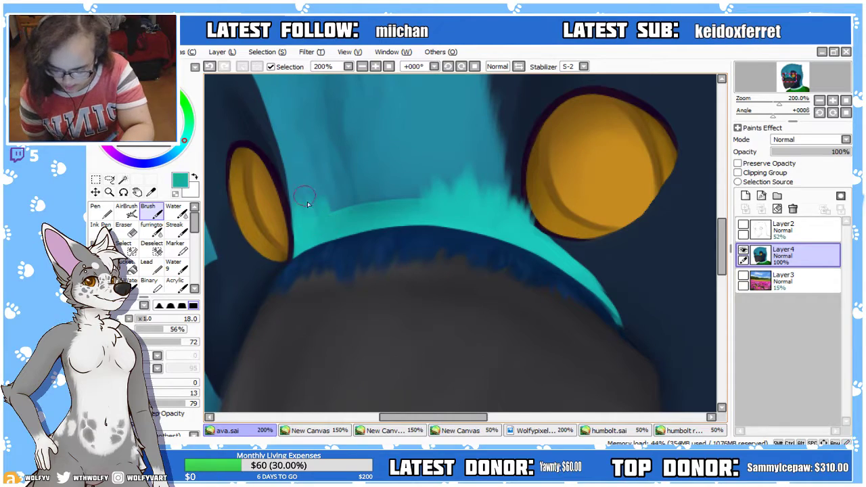
pyautogui.press('[')
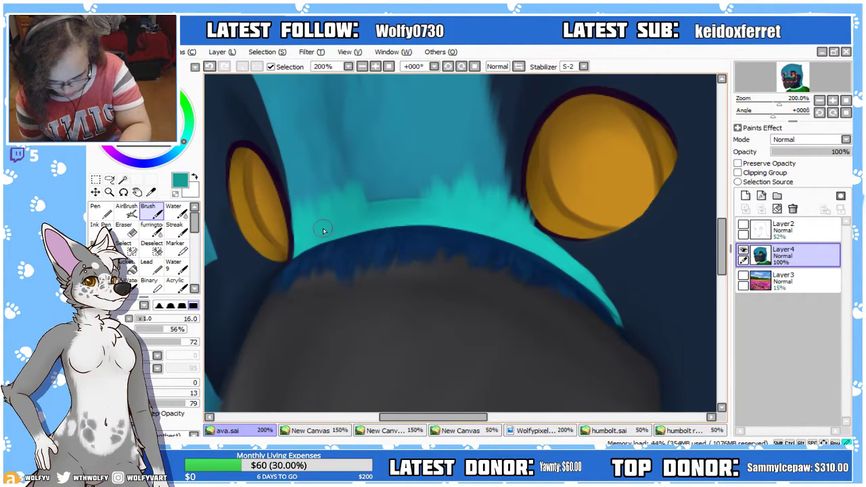
pyautogui.moveTo(369, 215)
pyautogui.mouseDown()
pyautogui.moveTo(390, 207)
pyautogui.moveTo(418, 191)
pyautogui.mouseUp()
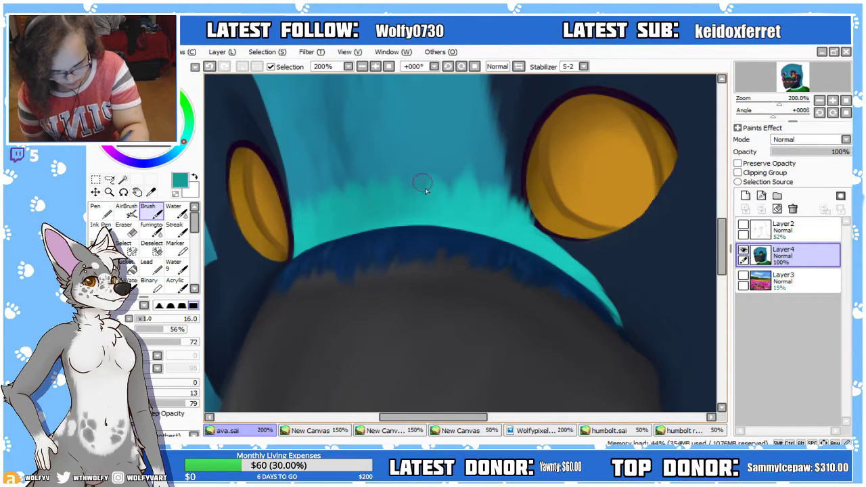
# Paint bright teal feather tufts from the band over the large eye's lower inner edge at size 16
pyautogui.click(362, 66)
pyautogui.click(362, 66)
pyautogui.click(375, 67)
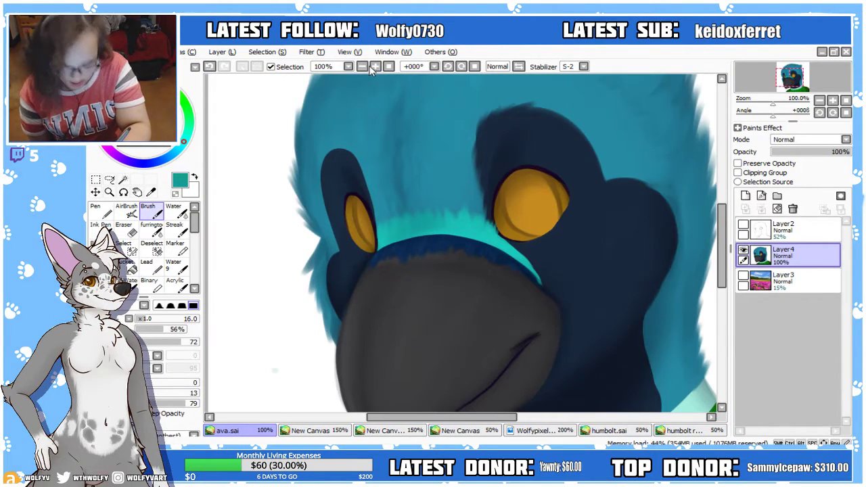
pyautogui.click(375, 66)
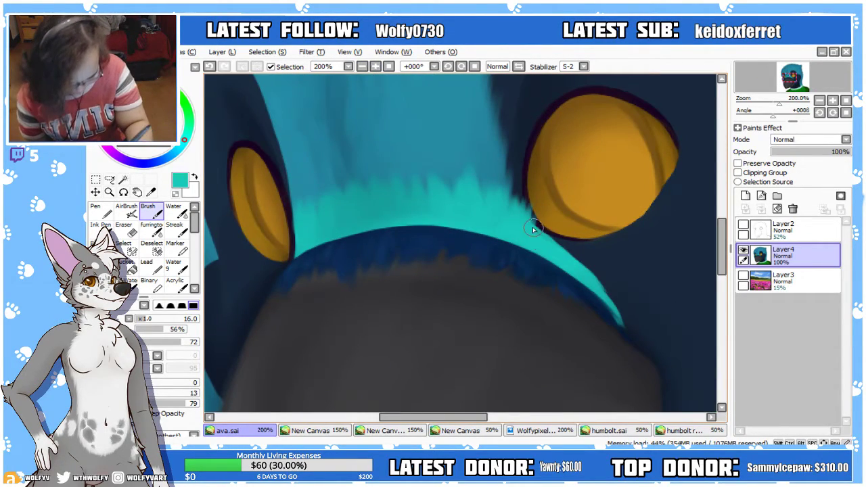
pyautogui.moveTo(541, 218); pyautogui.dragTo(565, 235)
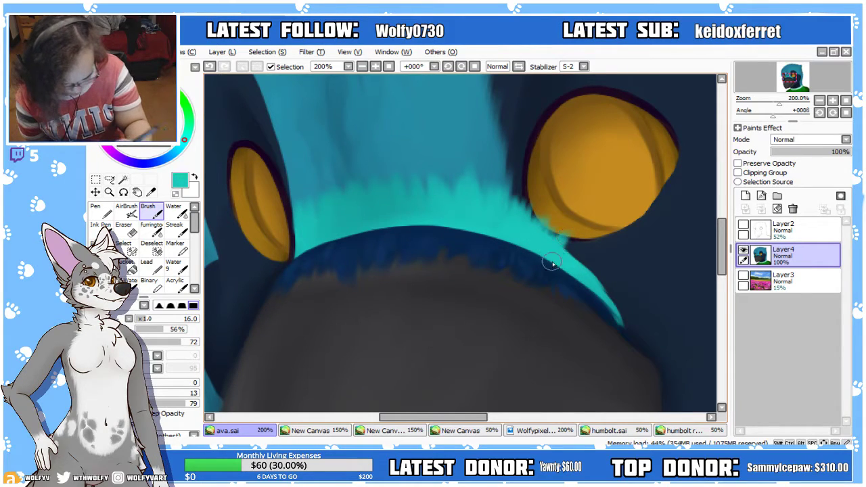
# Sample the rim's navy and paint tufts up over the middle of the teal band's lower edge with the Brush at sizes 13, 28 and 16
pyautogui.keyDown('alt'); pyautogui.click(423, 234); pyautogui.keyUp('alt')
pyautogui.click(142, 320)
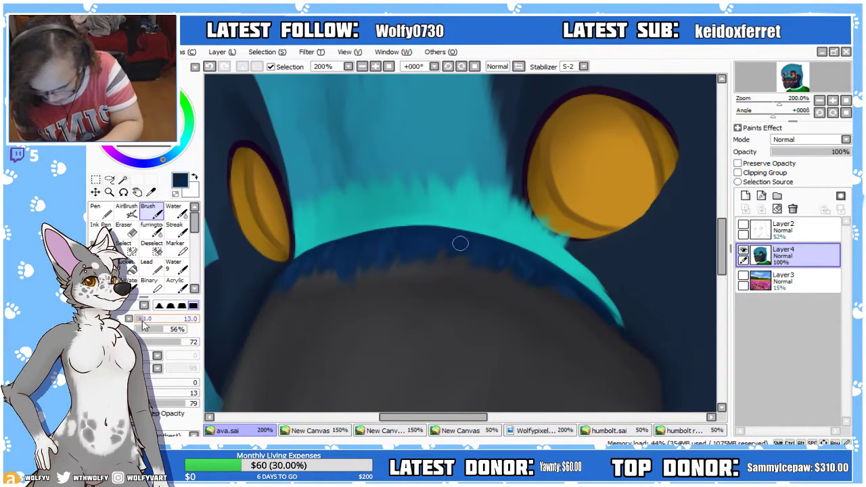
pyautogui.moveTo(402, 231)
pyautogui.mouseDown()
pyautogui.moveTo(378, 221)
pyautogui.moveTo(381, 213)
pyautogui.moveTo(377, 218)
pyautogui.mouseUp()
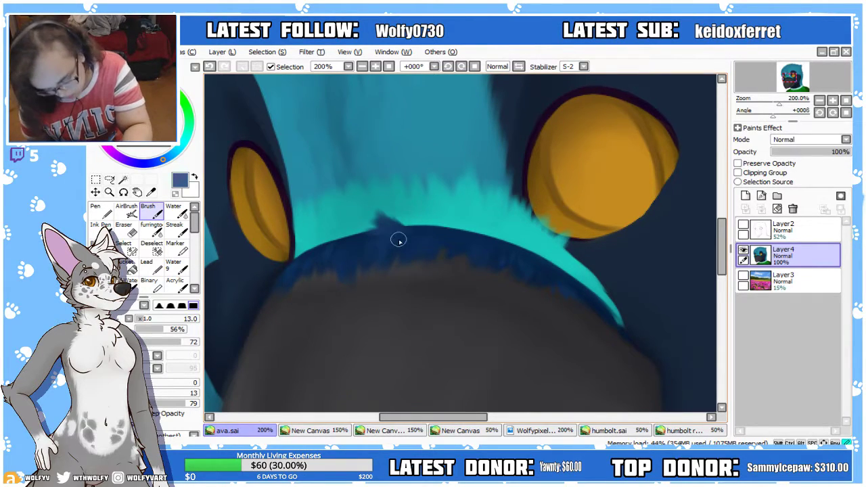
pyautogui.keyDown('alt'); pyautogui.click(409, 231); pyautogui.keyUp('alt')
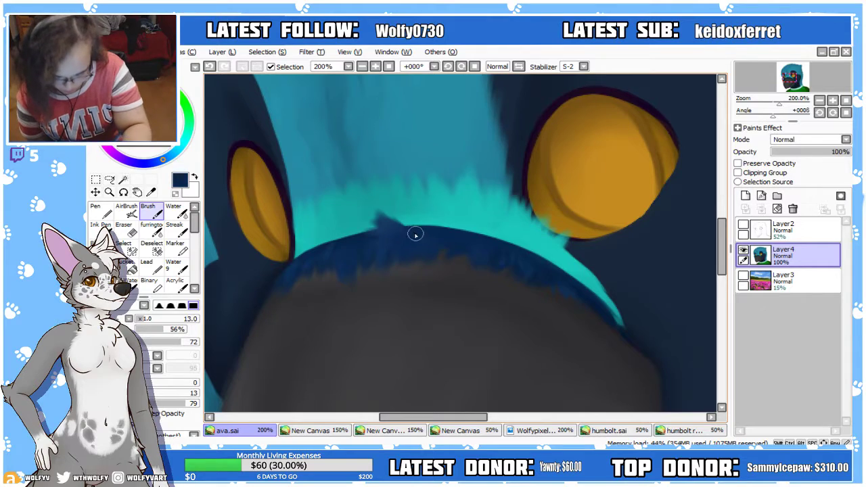
pyautogui.click(153, 320)
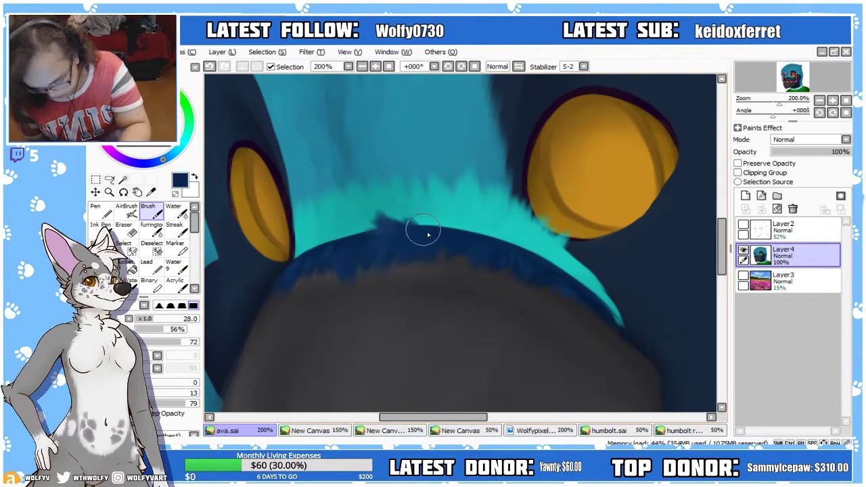
pyautogui.moveTo(422, 233)
pyautogui.mouseDown()
pyautogui.moveTo(405, 218)
pyautogui.moveTo(448, 221)
pyautogui.mouseUp()
pyautogui.click(150, 319)
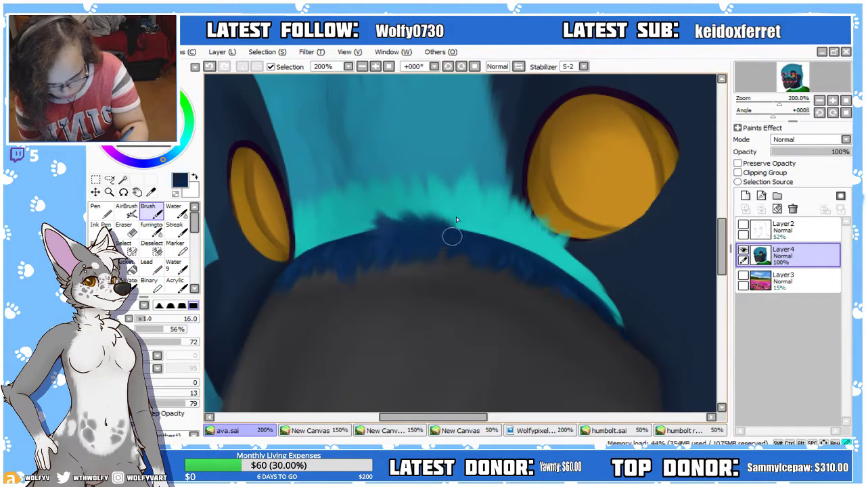
# Paint navy tufts up over the teal band's lower edge from the middle to the narrow eye with the Brush at sizes 16 and 14
pyautogui.click(362, 66)
pyautogui.click(362, 66)
pyautogui.click(362, 66)
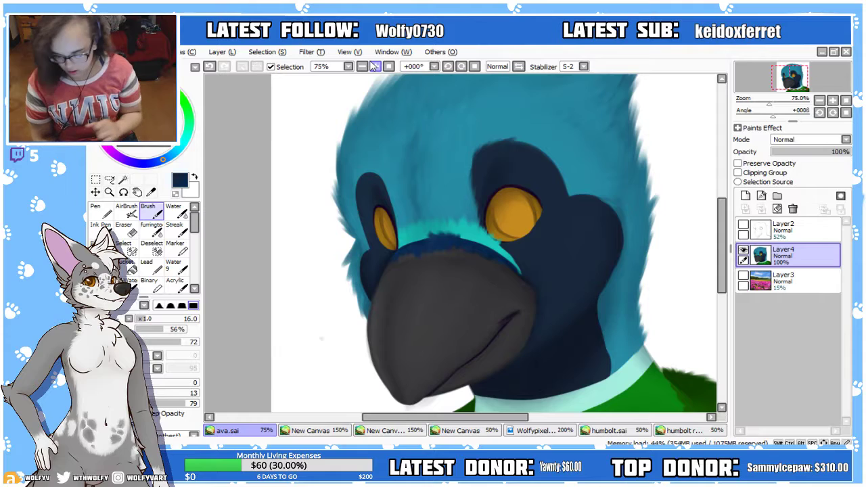
pyautogui.click(375, 67)
pyautogui.click(376, 67)
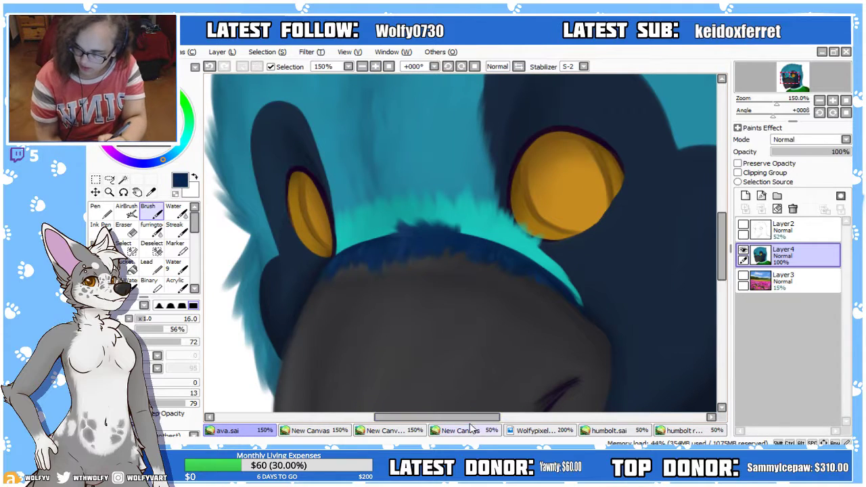
pyautogui.click(376, 66)
pyautogui.click(375, 66)
pyautogui.click(375, 66)
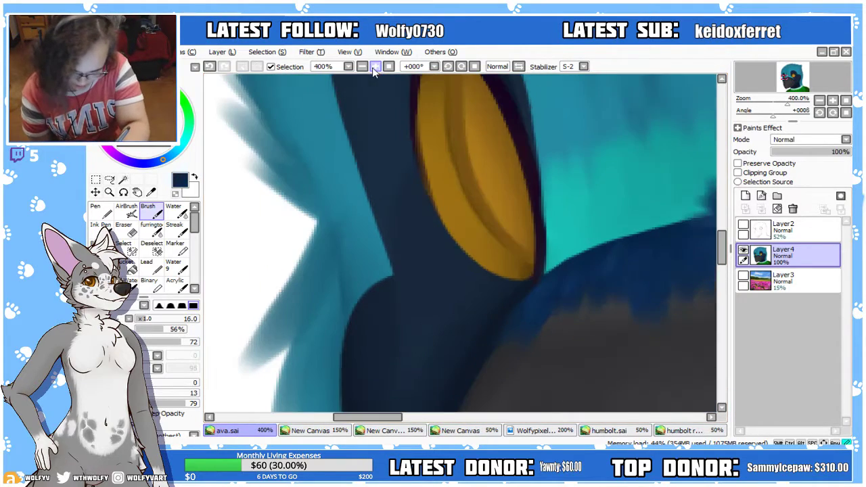
pyautogui.click(518, 67)
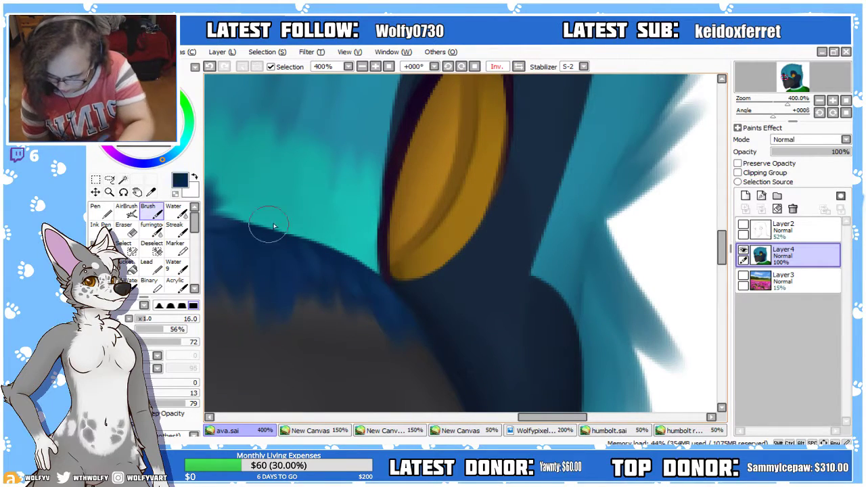
pyautogui.moveTo(257, 232)
pyautogui.mouseDown()
pyautogui.moveTo(231, 237)
pyautogui.moveTo(213, 222)
pyautogui.moveTo(243, 197)
pyautogui.moveTo(234, 209)
pyautogui.moveTo(245, 248)
pyautogui.mouseUp()
pyautogui.press('[')
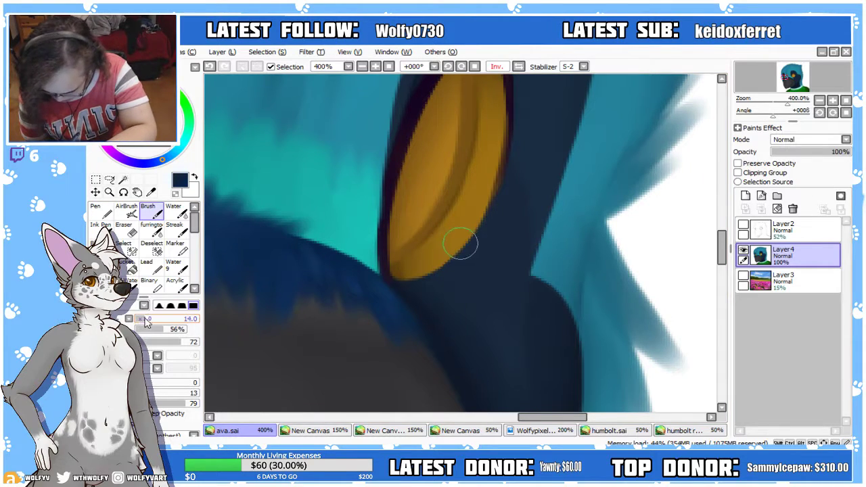
pyautogui.moveTo(270, 248)
pyautogui.mouseDown()
pyautogui.moveTo(279, 228)
pyautogui.moveTo(314, 234)
pyautogui.moveTo(289, 236)
pyautogui.moveTo(357, 279)
pyautogui.moveTo(343, 207)
pyautogui.mouseUp()
# Set the Brush to size 6 and paint lighter blue feather strokes on the navy rim from the narrow eye toward the middle
pyautogui.press('[')
pyautogui.press('[')
pyautogui.press('[')
pyautogui.press('[')
pyautogui.press('[')
pyautogui.press('[')
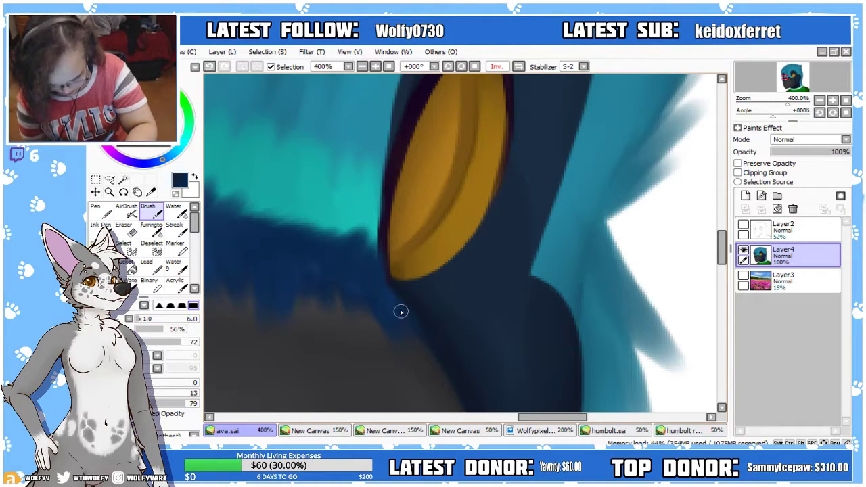
pyautogui.keyDown('alt'); pyautogui.click(367, 273); pyautogui.keyUp('alt')
pyautogui.moveTo(369, 283)
pyautogui.mouseDown()
pyautogui.moveTo(409, 302)
pyautogui.moveTo(386, 295)
pyautogui.moveTo(415, 322)
pyautogui.moveTo(392, 311)
pyautogui.mouseUp()
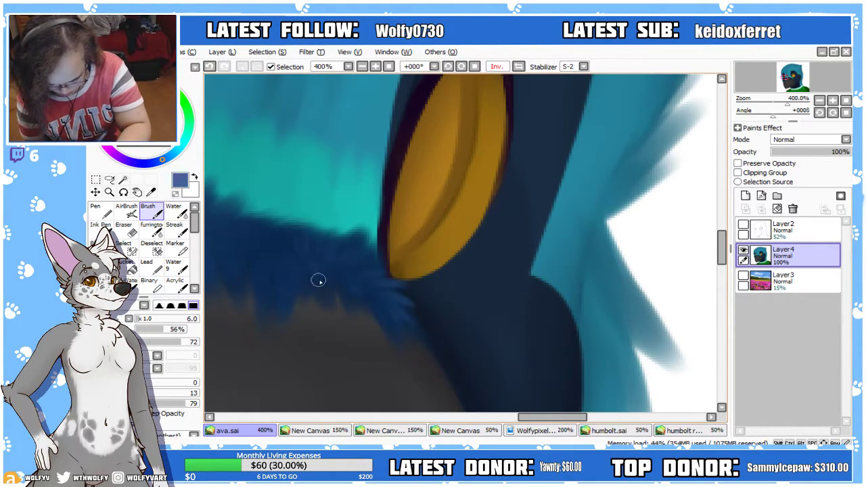
pyautogui.moveTo(542, 416); pyautogui.dragTo(511, 412)
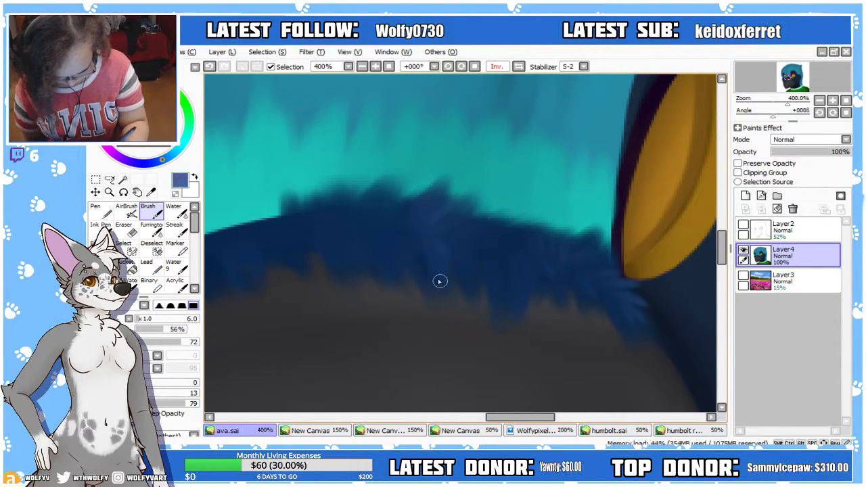
pyautogui.scroll(-6, 389, 98)
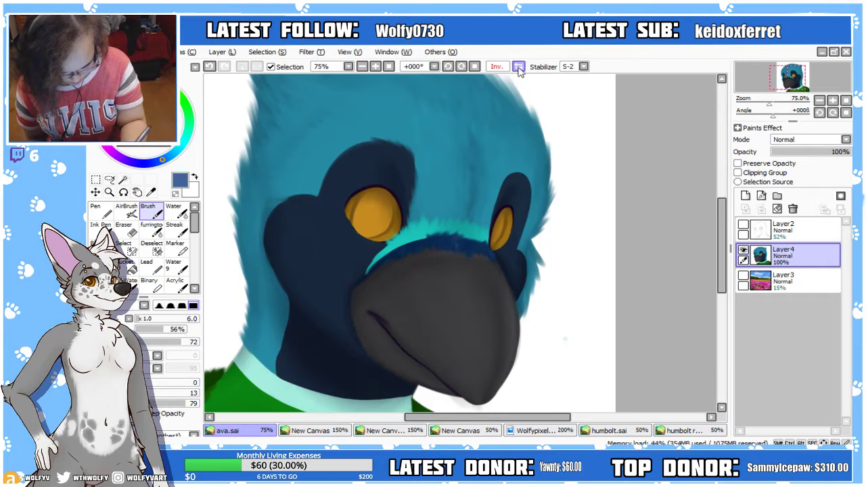
pyautogui.click(518, 66)
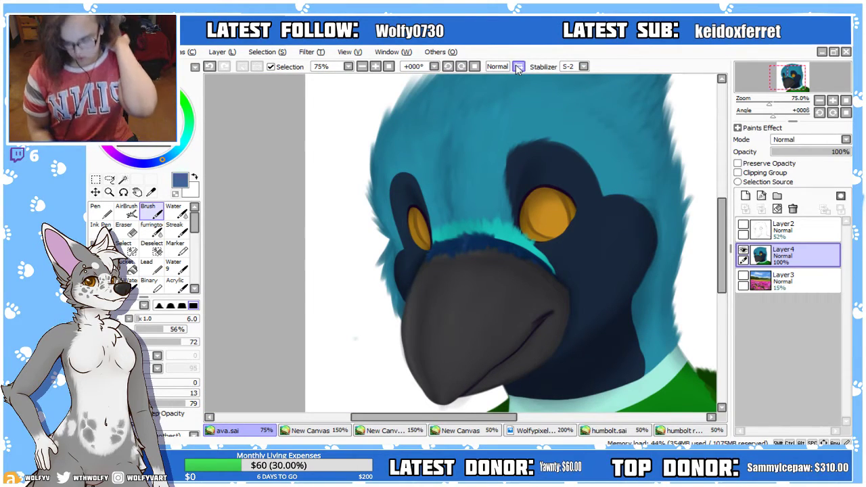
pyautogui.scroll(3, 369, 79)
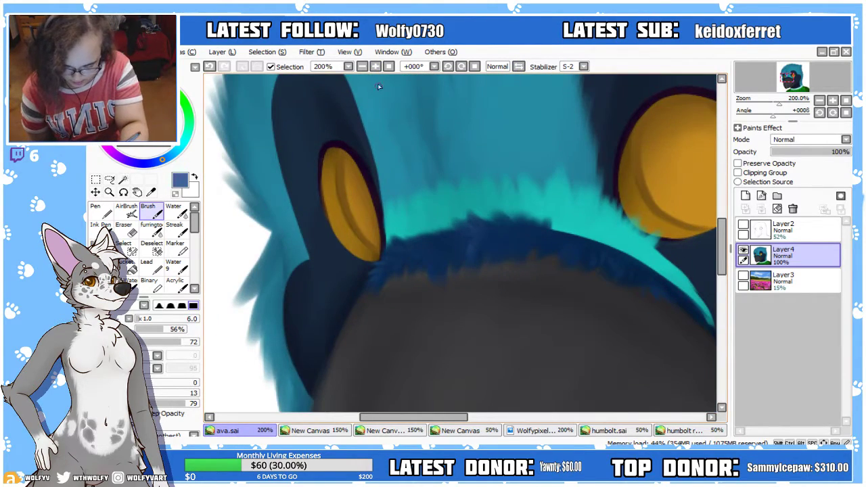
# Sample the rim's navy and darken the tufts between the narrow eye and the middle with the Brush at size 17
pyautogui.click(375, 67)
pyautogui.rightClick(424, 262)
pyautogui.moveTo(139, 320); pyautogui.dragTo(151, 320)
pyautogui.moveTo(395, 241); pyautogui.dragTo(460, 227)
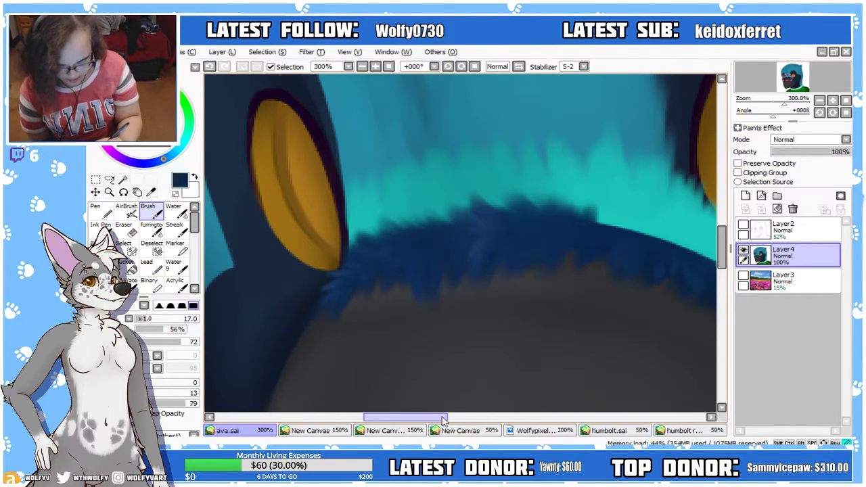
# Continue the navy tufts along the teal band's lower edge below the large eye to the band's tip at size 12
pyautogui.moveTo(443, 420); pyautogui.dragTo(466, 419)
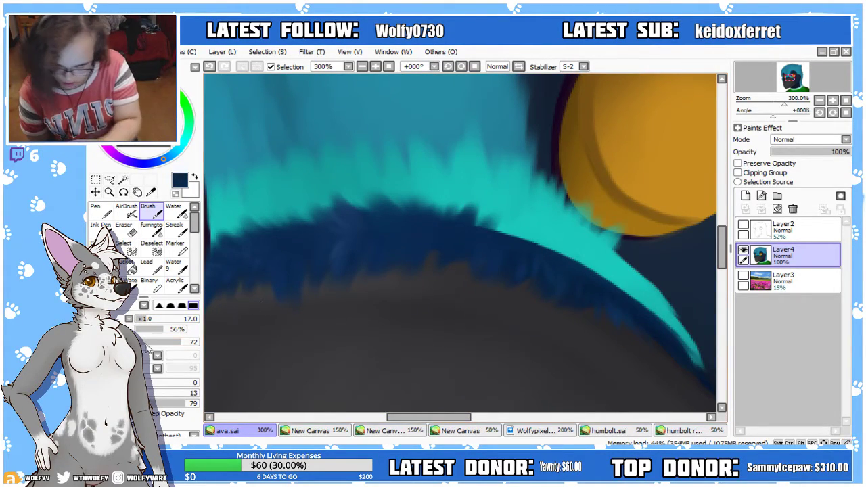
pyautogui.click(145, 320)
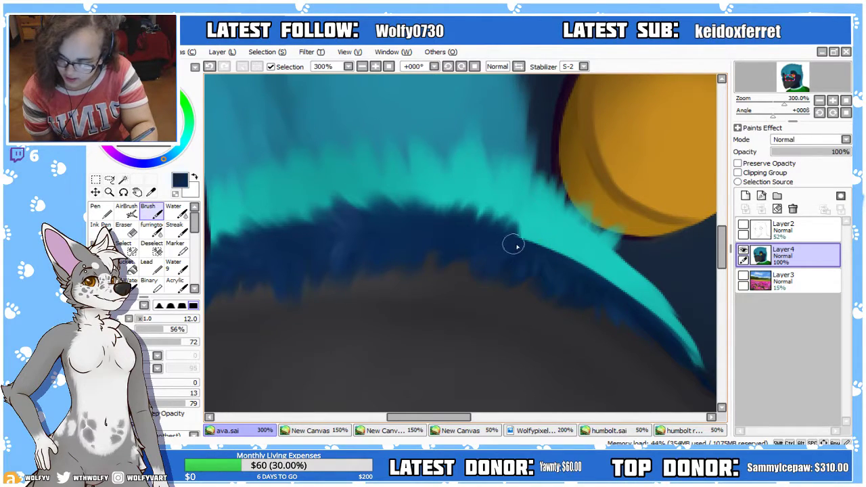
pyautogui.moveTo(516, 245)
pyautogui.mouseDown()
pyautogui.moveTo(514, 229)
pyautogui.moveTo(527, 229)
pyautogui.moveTo(572, 246)
pyautogui.mouseUp()
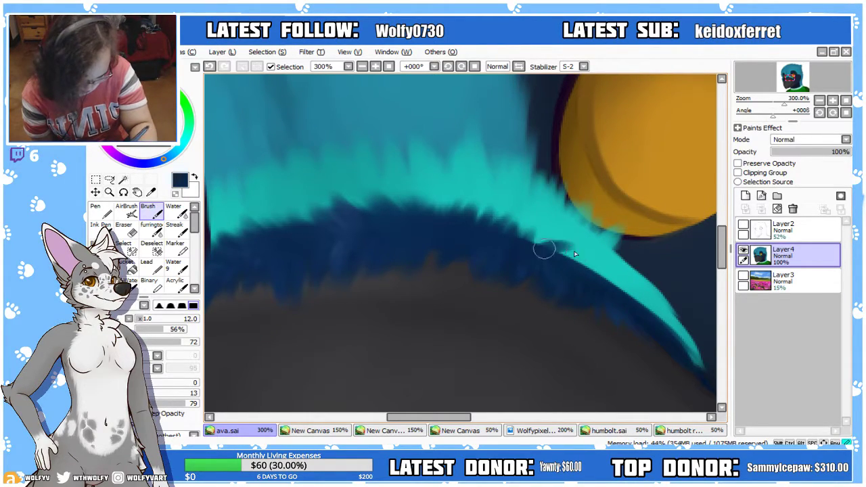
pyautogui.moveTo(525, 260)
pyautogui.mouseDown()
pyautogui.moveTo(533, 228)
pyautogui.moveTo(502, 245)
pyautogui.moveTo(568, 270)
pyautogui.moveTo(532, 251)
pyautogui.moveTo(590, 265)
pyautogui.mouseUp()
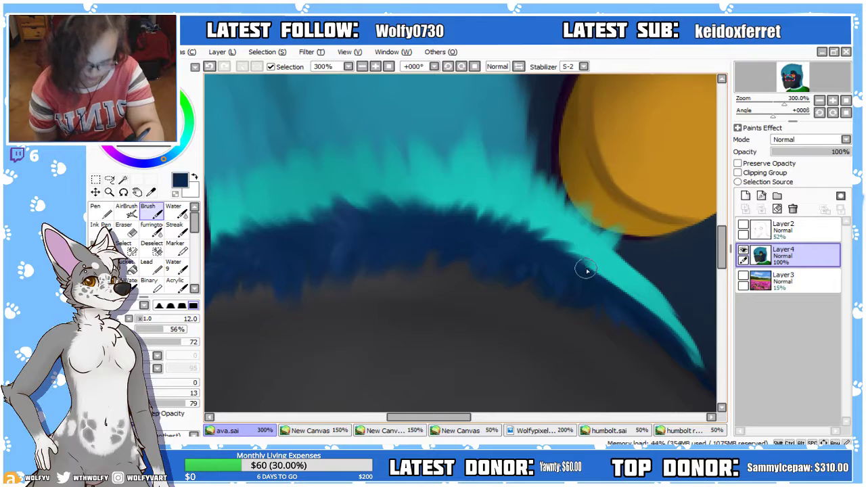
pyautogui.moveTo(543, 253)
pyautogui.mouseDown()
pyautogui.moveTo(561, 246)
pyautogui.moveTo(608, 267)
pyautogui.moveTo(601, 297)
pyautogui.moveTo(588, 285)
pyautogui.mouseUp()
pyautogui.moveTo(529, 248)
pyautogui.mouseDown()
pyautogui.moveTo(573, 268)
pyautogui.moveTo(588, 257)
pyautogui.moveTo(566, 252)
pyautogui.moveTo(645, 309)
pyautogui.moveTo(597, 293)
pyautogui.moveTo(655, 329)
pyautogui.moveTo(680, 333)
pyautogui.mouseUp()
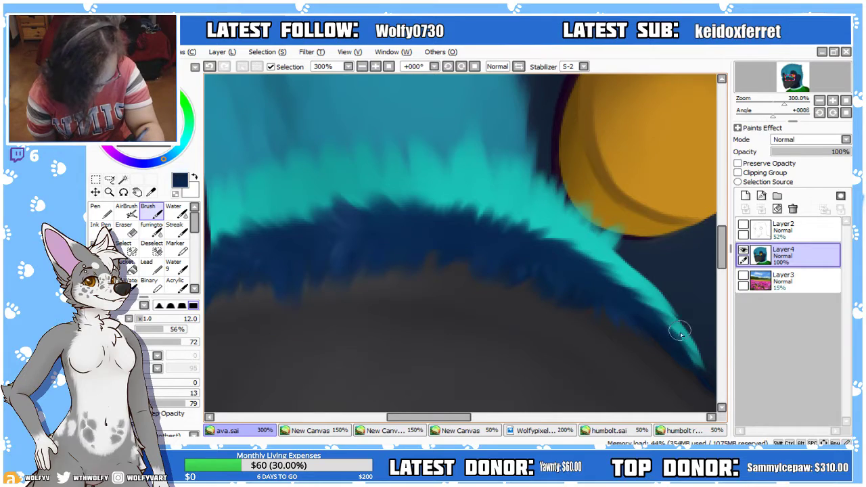
pyautogui.moveTo(611, 302); pyautogui.dragTo(657, 329)
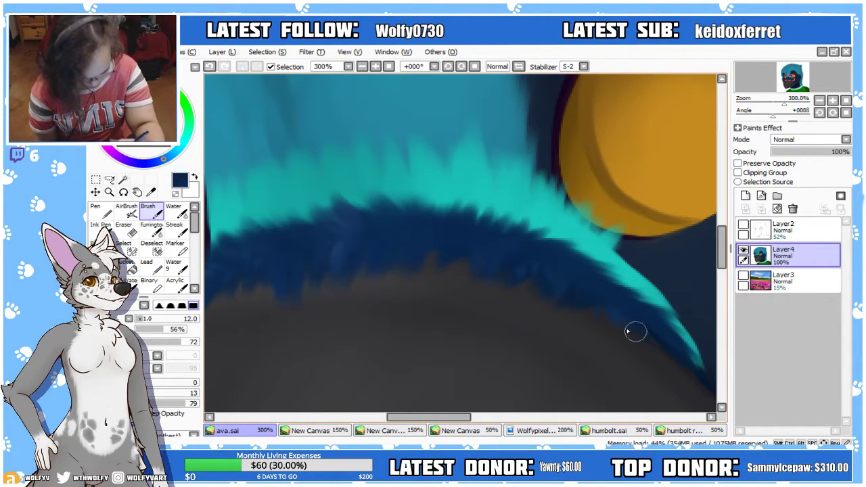
# Choose a lighter slate blue and add feather strokes to the navy rim from the middle toward its tip at sizes 11 and 10
pyautogui.click(150, 116)
pyautogui.moveTo(142, 319); pyautogui.dragTo(138, 320)
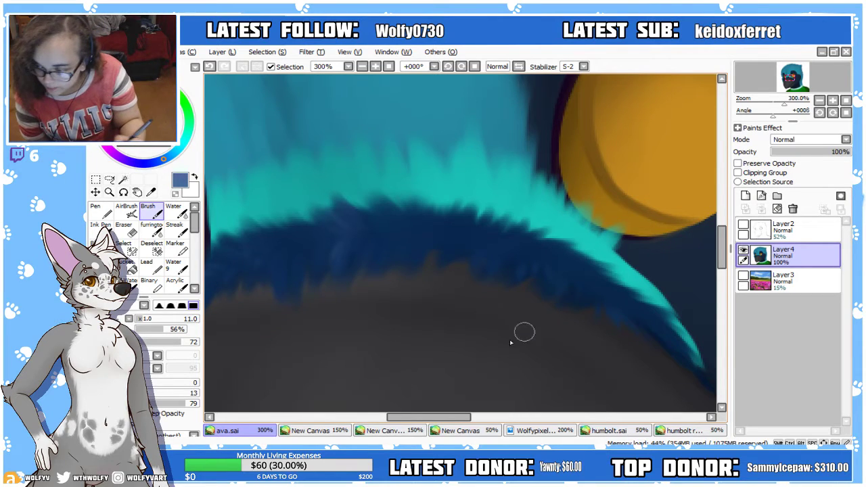
pyautogui.moveTo(154, 325); pyautogui.dragTo(141, 323)
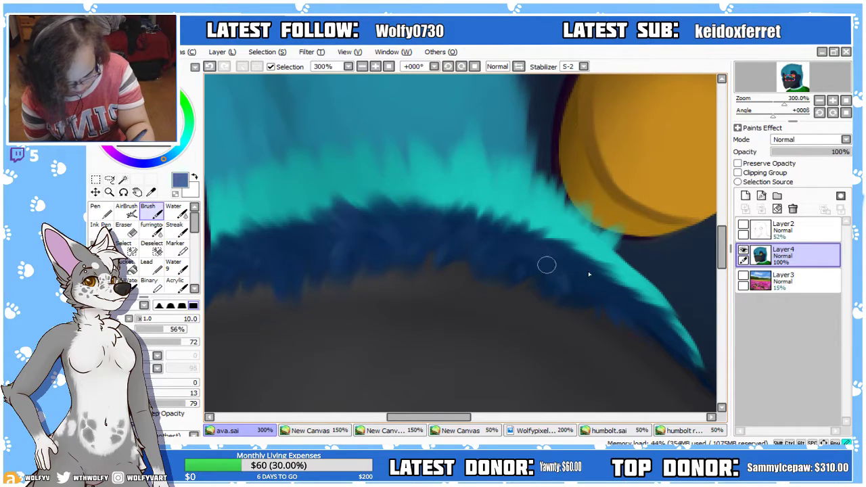
pyautogui.click(363, 66)
pyautogui.click(363, 66)
pyautogui.click(363, 67)
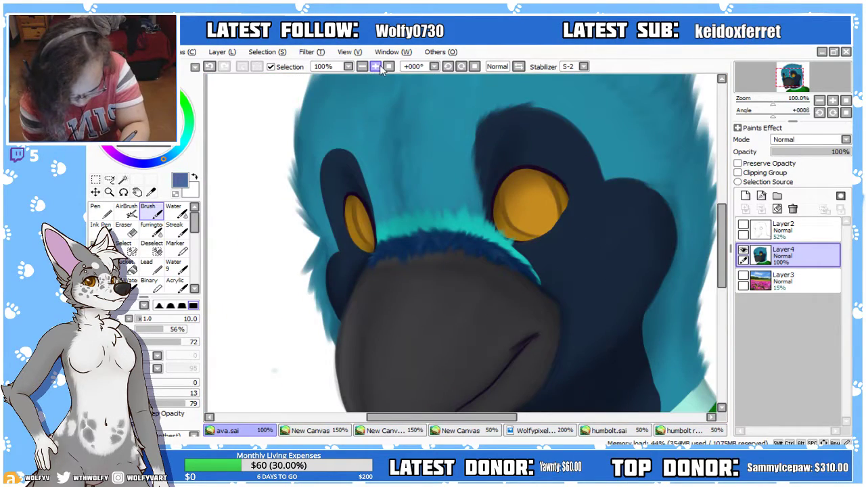
pyautogui.click(388, 67)
pyautogui.click(376, 67)
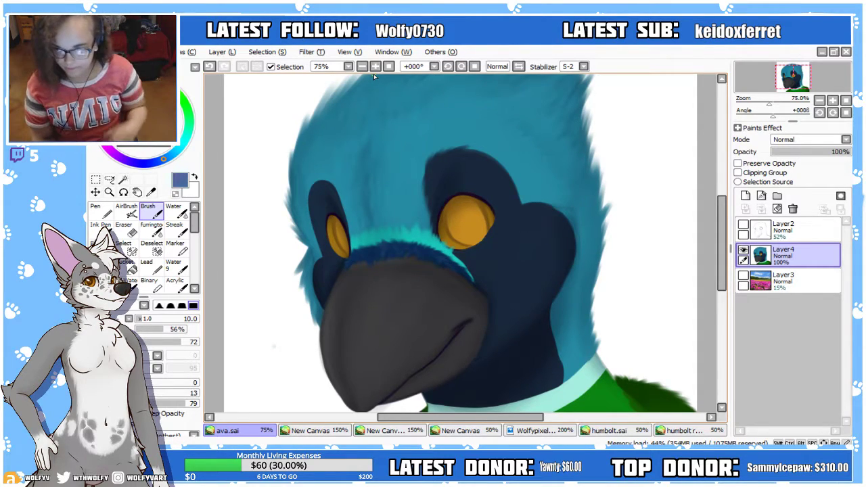
# Sample the large eye's dark purple outline, set the Brush's minimum size to 0% and density to 89, and start darkening the iris line nearest the beak
pyautogui.click(375, 66)
pyautogui.click(375, 67)
pyautogui.click(375, 66)
pyautogui.click(375, 67)
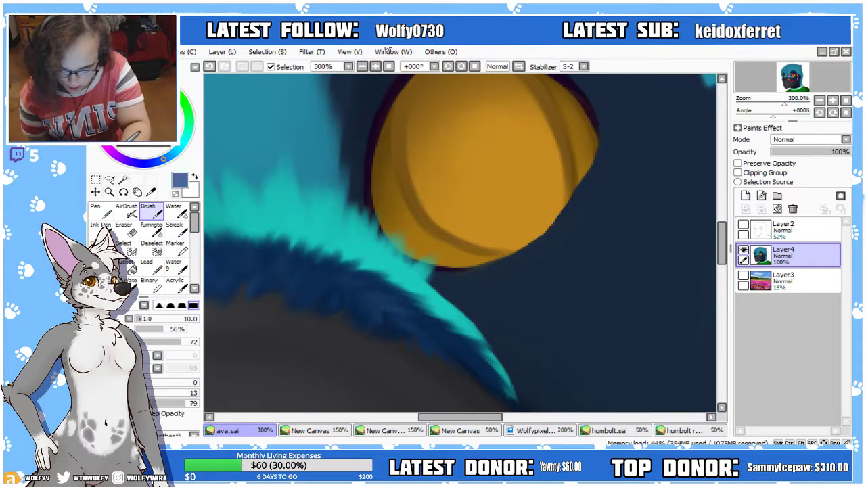
pyautogui.moveTo(719, 236); pyautogui.dragTo(715, 225)
pyautogui.keyDown('alt'); pyautogui.click(440, 138); pyautogui.keyUp('alt')
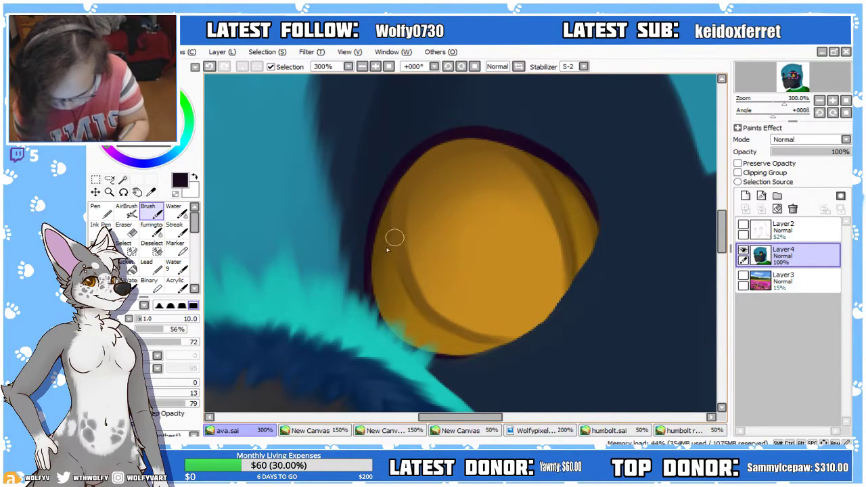
pyautogui.moveTo(157, 332); pyautogui.dragTo(131, 331)
pyautogui.click(190, 343)
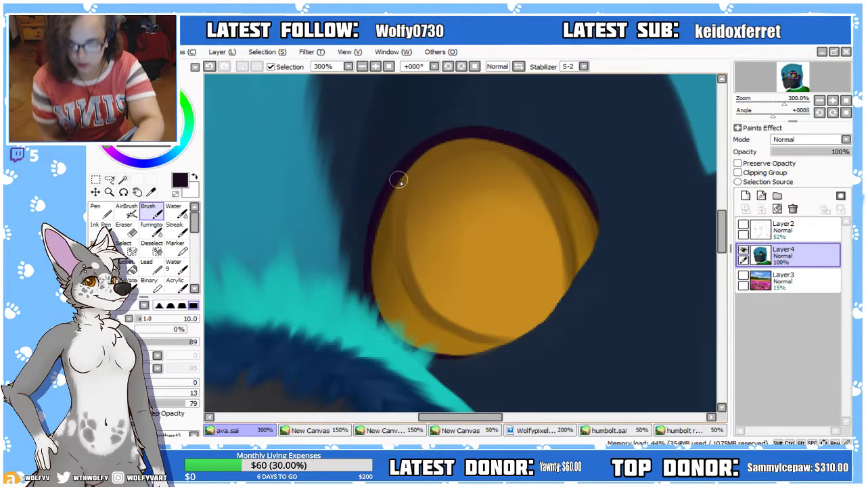
pyautogui.moveTo(403, 168); pyautogui.dragTo(396, 209)
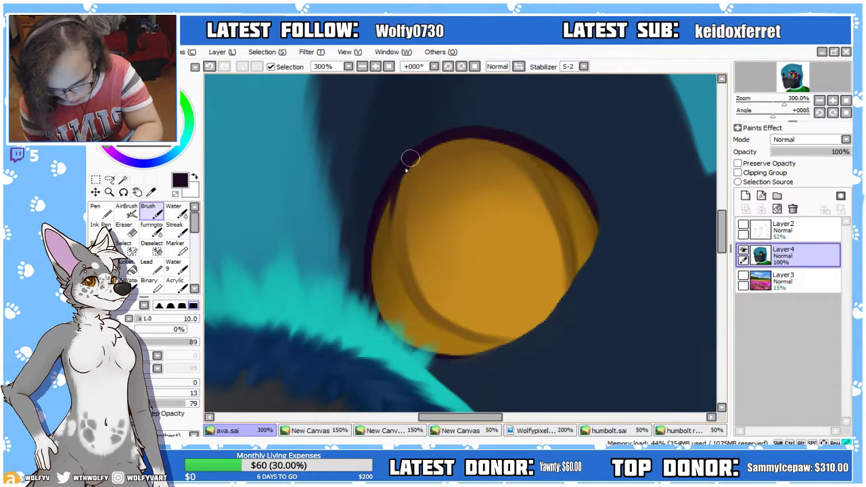
pyautogui.moveTo(410, 159)
pyautogui.mouseDown()
pyautogui.moveTo(395, 204)
pyautogui.moveTo(403, 282)
pyautogui.mouseUp()
pyautogui.moveTo(394, 215)
pyautogui.mouseDown()
pyautogui.moveTo(407, 293)
pyautogui.moveTo(436, 333)
pyautogui.mouseUp()
pyautogui.hotkey('ctrl', 'z')
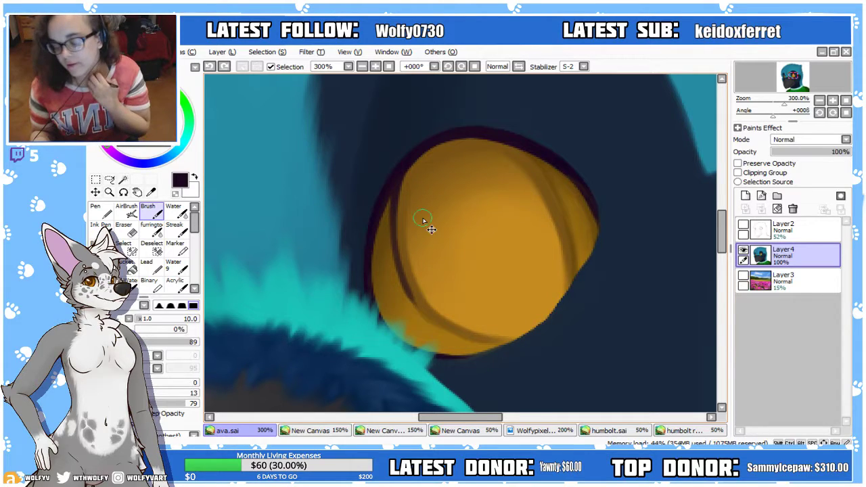
# Retrace the large eye's iris line on the beak side in dark purple, curving it down to the eye's lower edge
pyautogui.moveTo(399, 195); pyautogui.dragTo(407, 281)
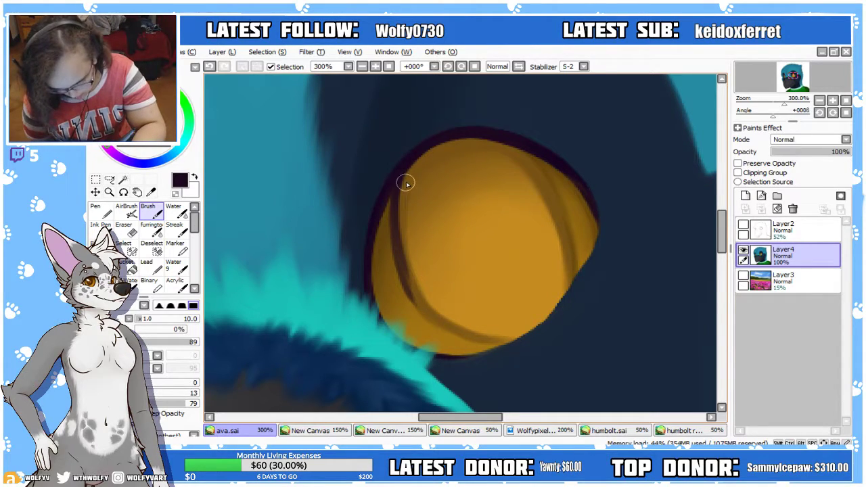
pyautogui.hotkey('ctrl', 'z')
pyautogui.moveTo(404, 177)
pyautogui.mouseDown()
pyautogui.moveTo(404, 293)
pyautogui.moveTo(402, 180)
pyautogui.moveTo(401, 265)
pyautogui.moveTo(397, 229)
pyautogui.moveTo(431, 315)
pyautogui.mouseUp()
pyautogui.hotkey('ctrl', 'z')
pyautogui.moveTo(399, 269)
pyautogui.mouseDown()
pyautogui.moveTo(422, 313)
pyautogui.moveTo(460, 327)
pyautogui.mouseUp()
pyautogui.moveTo(409, 283)
pyautogui.mouseDown()
pyautogui.moveTo(422, 314)
pyautogui.moveTo(448, 319)
pyautogui.moveTo(413, 298)
pyautogui.moveTo(493, 332)
pyautogui.moveTo(410, 298)
pyautogui.moveTo(511, 343)
pyautogui.mouseUp()
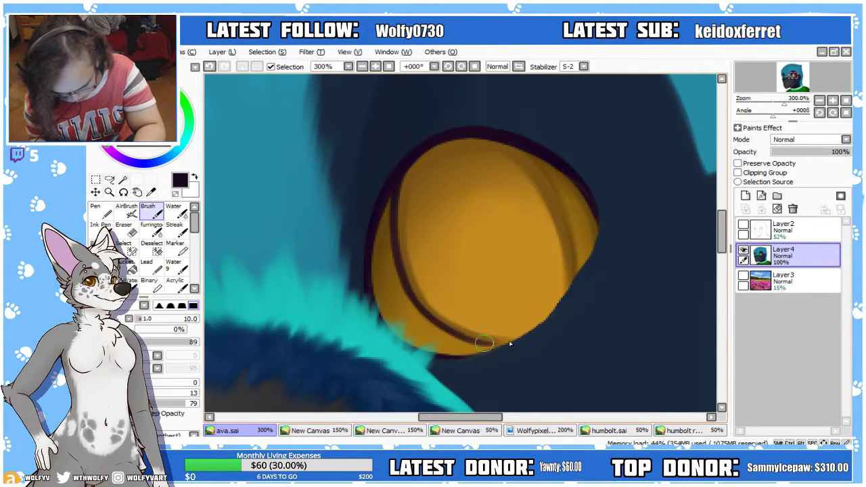
pyautogui.hotkey('ctrl', 'z')
pyautogui.hotkey('ctrl', 'z')
pyautogui.moveTo(434, 318); pyautogui.dragTo(503, 347)
# Flip and rotate the canvas view to -33° and trace the large eye's outer iris line in dark purple at size 10
pyautogui.click(518, 67)
pyautogui.moveTo(460, 136); pyautogui.dragTo(383, 163)
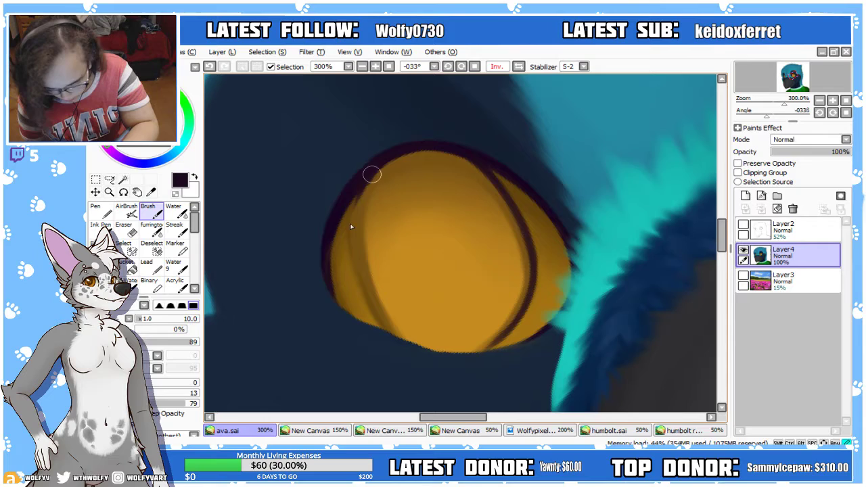
pyautogui.moveTo(364, 178)
pyautogui.mouseDown()
pyautogui.moveTo(351, 213)
pyautogui.moveTo(365, 202)
pyautogui.moveTo(354, 198)
pyautogui.moveTo(360, 232)
pyautogui.moveTo(367, 176)
pyautogui.moveTo(360, 284)
pyautogui.moveTo(366, 182)
pyautogui.moveTo(346, 257)
pyautogui.mouseUp()
pyautogui.moveTo(359, 199)
pyautogui.mouseDown()
pyautogui.moveTo(371, 302)
pyautogui.moveTo(359, 196)
pyautogui.moveTo(355, 253)
pyautogui.moveTo(356, 198)
pyautogui.moveTo(379, 320)
pyautogui.moveTo(355, 203)
pyautogui.moveTo(369, 323)
pyautogui.mouseUp()
pyautogui.moveTo(350, 228); pyautogui.dragTo(372, 326)
pyautogui.moveTo(359, 276); pyautogui.dragTo(396, 337)
pyautogui.click(361, 68)
pyautogui.click(361, 68)
pyautogui.click(361, 68)
pyautogui.click(361, 68)
pyautogui.click(361, 68)
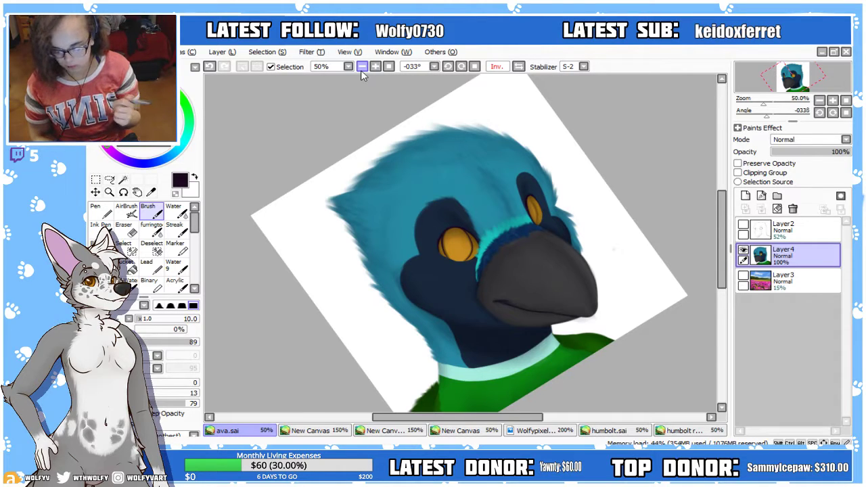
# Soften the dark iris lines into the large eye's amber with a blending tool at size 23, returning the view to unflipped and 0°
pyautogui.click(375, 67)
pyautogui.click(375, 66)
pyautogui.click(375, 66)
pyautogui.click(376, 67)
pyautogui.click(375, 66)
pyautogui.click(375, 67)
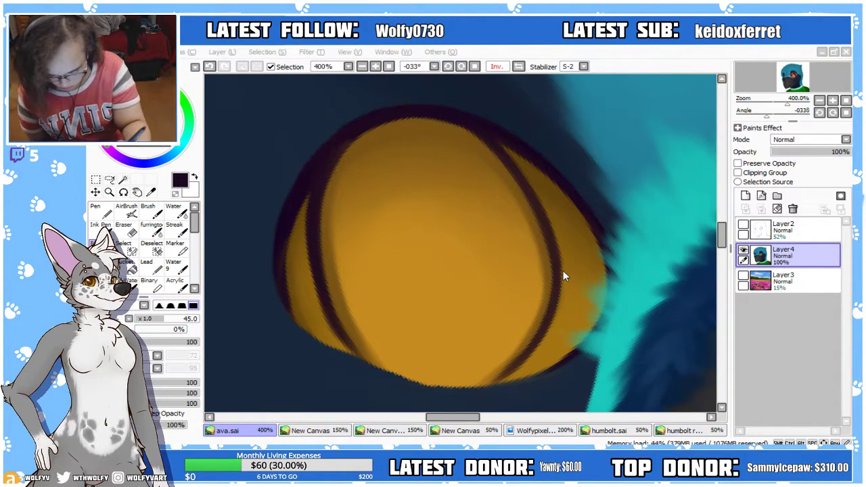
pyautogui.click(362, 66)
pyautogui.click(153, 319)
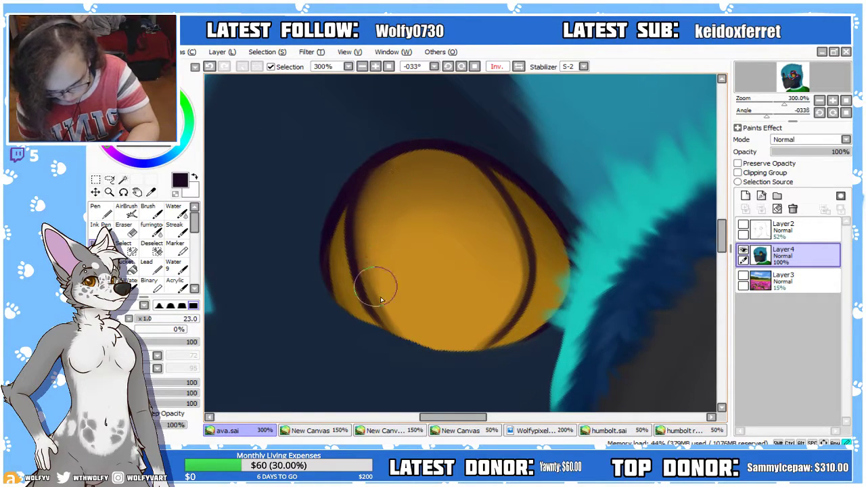
pyautogui.moveTo(371, 198); pyautogui.dragTo(426, 336)
pyautogui.click(519, 67)
pyautogui.click(447, 67)
pyautogui.click(448, 67)
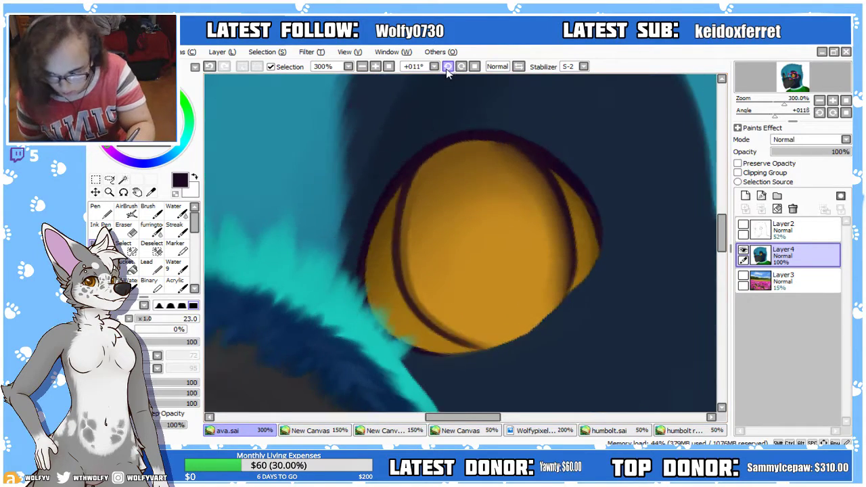
pyautogui.click(448, 67)
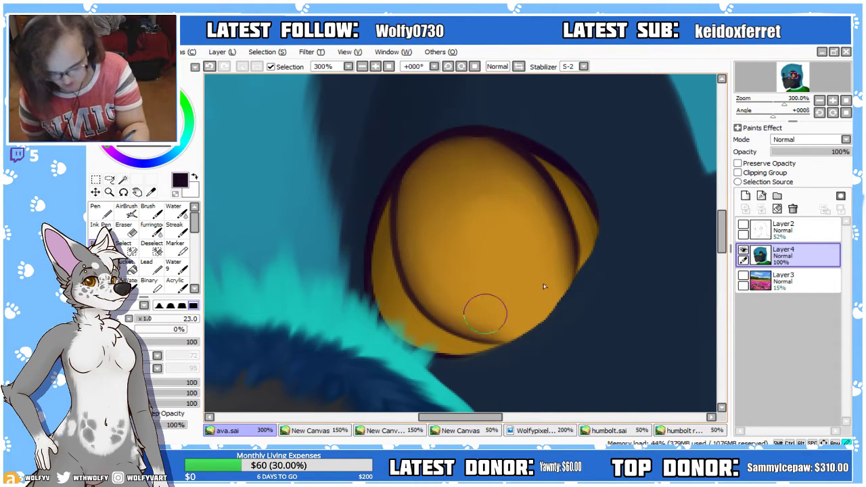
# Shade the large eye's amber along the beak-side iris line in dark purple with the Speckle brush, reducing its size to 20
pyautogui.click(362, 66)
pyautogui.click(361, 67)
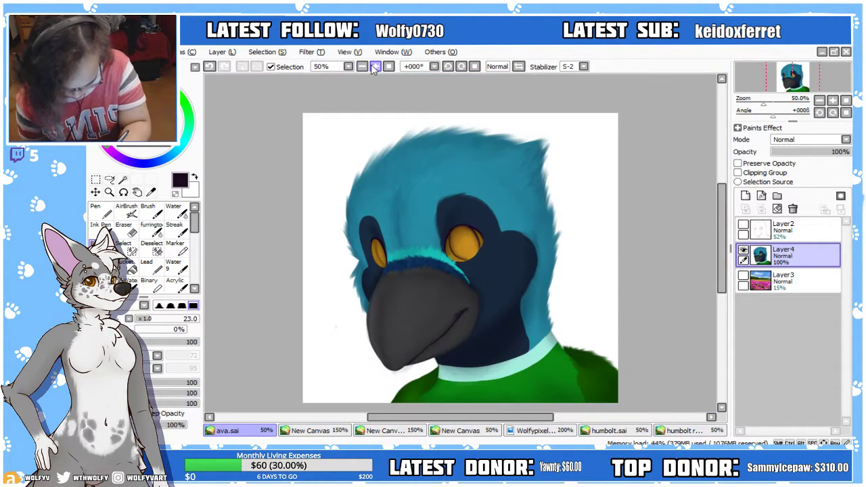
pyautogui.click(375, 67)
pyautogui.click(375, 67)
pyautogui.click(375, 66)
pyautogui.click(376, 67)
pyautogui.click(375, 66)
pyautogui.click(376, 66)
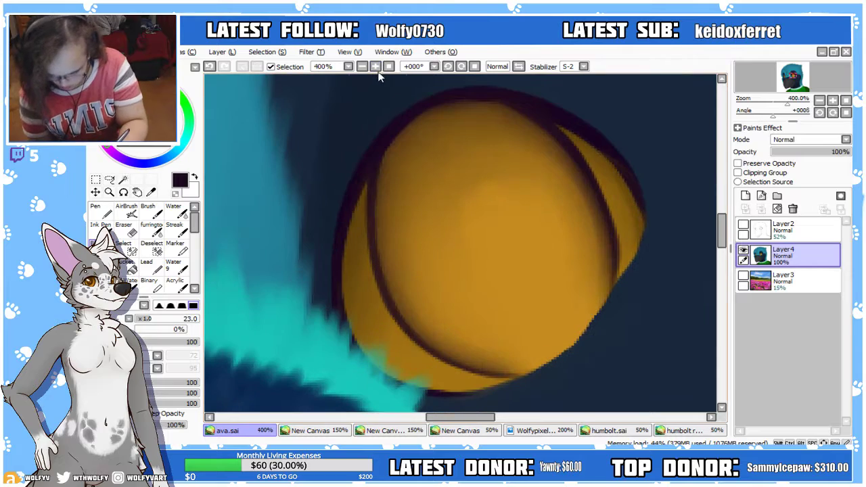
pyautogui.click(375, 66)
pyautogui.scroll(-5, 196, 263)
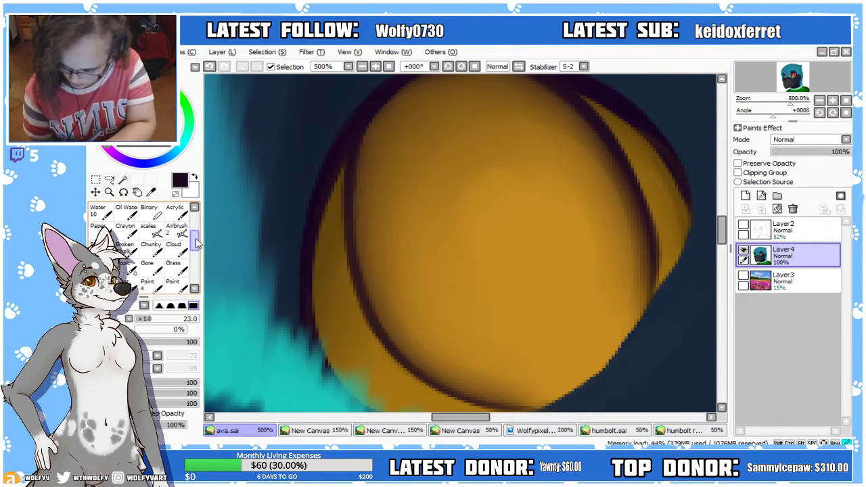
pyautogui.scroll(-1, 193, 264)
pyautogui.click(176, 270)
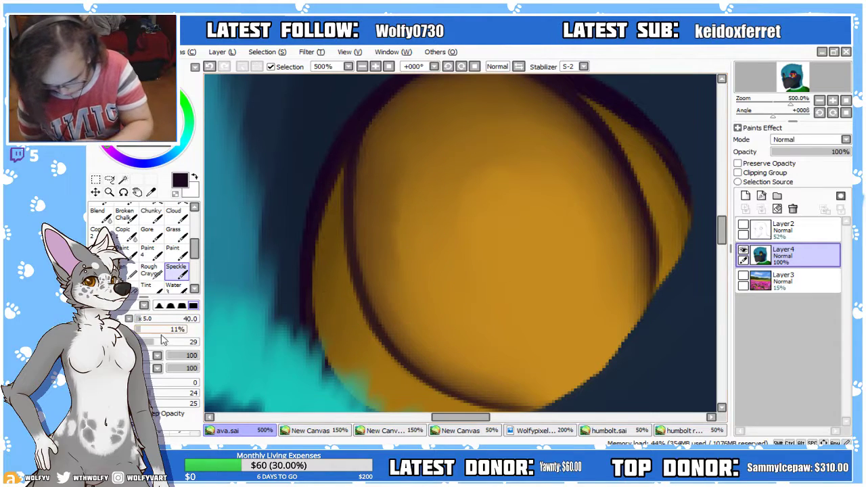
pyautogui.click(138, 319)
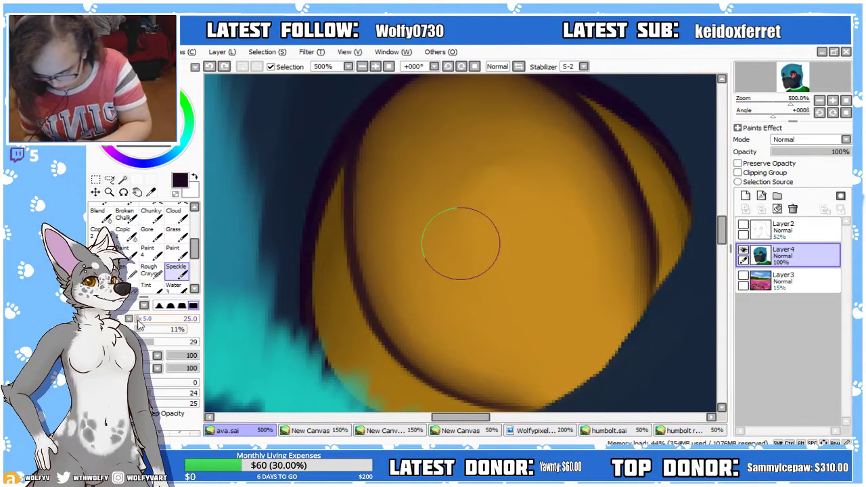
pyautogui.moveTo(387, 114)
pyautogui.mouseDown()
pyautogui.moveTo(362, 215)
pyautogui.moveTo(391, 311)
pyautogui.mouseUp()
pyautogui.moveTo(382, 136)
pyautogui.mouseDown()
pyautogui.moveTo(444, 370)
pyautogui.moveTo(390, 189)
pyautogui.moveTo(443, 344)
pyautogui.moveTo(411, 329)
pyautogui.mouseUp()
pyautogui.keyDown('alt'); pyautogui.click(482, 372); pyautogui.keyUp('alt')
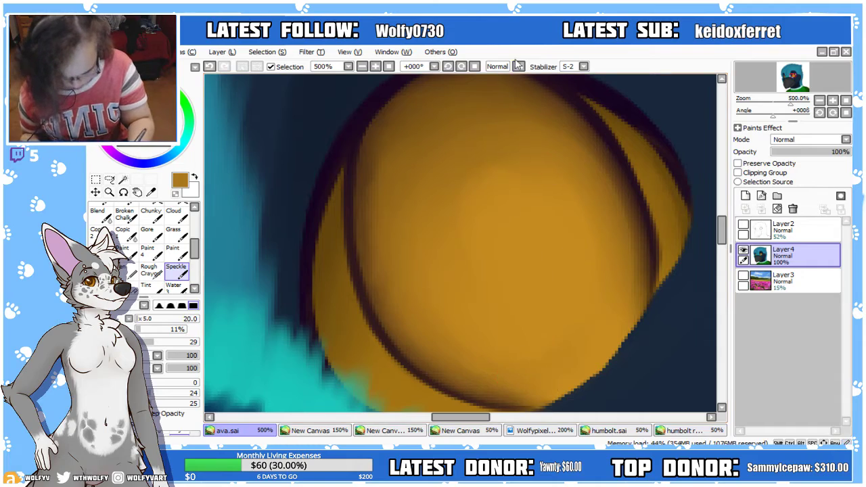
# Sample the dark purple outline, flip the canvas view, and shade the large eye's outer iris line and upper rim with Speckle at size 17
pyautogui.keyDown('alt'); pyautogui.click(344, 145); pyautogui.keyUp('alt')
pyautogui.click(519, 66)
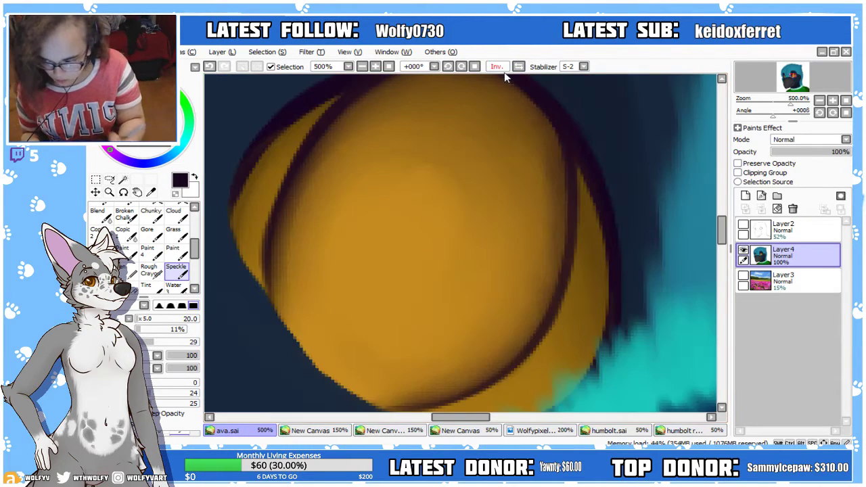
pyautogui.moveTo(145, 320); pyautogui.dragTo(141, 319)
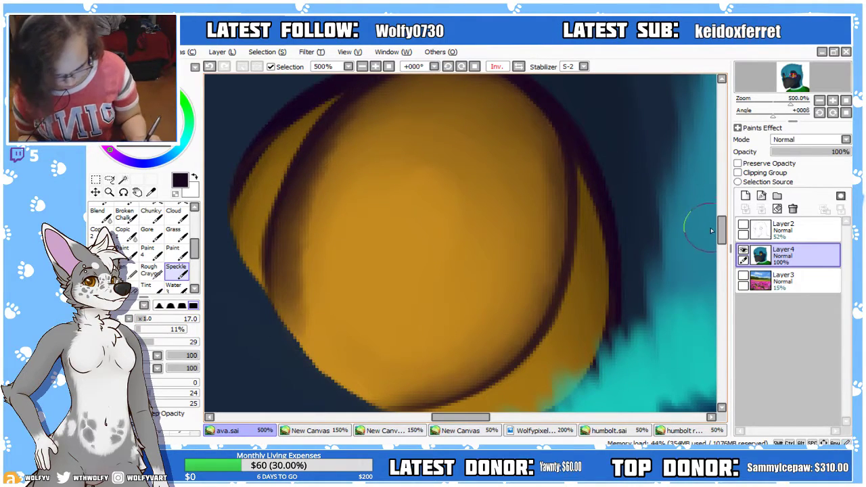
pyautogui.moveTo(721, 231); pyautogui.dragTo(721, 229)
pyautogui.hotkey('ctrl', 'z')
pyautogui.moveTo(289, 336)
pyautogui.mouseDown()
pyautogui.moveTo(300, 207)
pyautogui.moveTo(467, 92)
pyautogui.mouseUp()
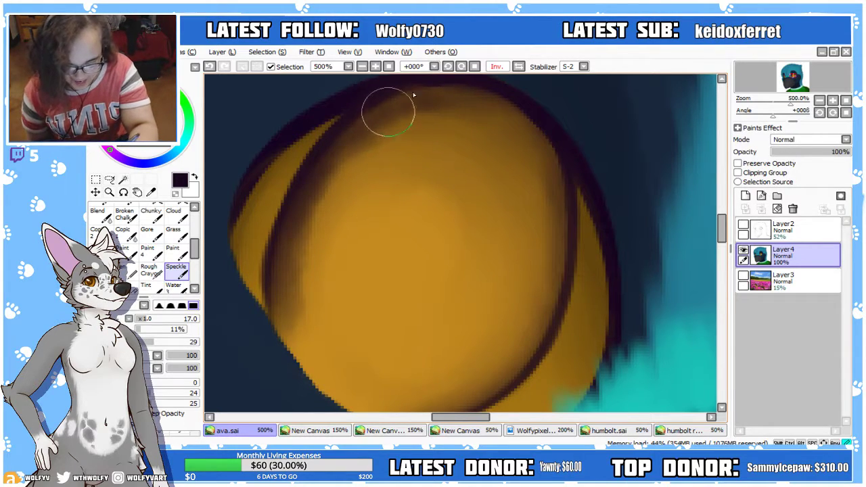
# Sample the iris's amber and blend the dark shading along the large eye's outer line and upper rim
pyautogui.keyDown('alt'); pyautogui.click(339, 255); pyautogui.keyUp('alt')
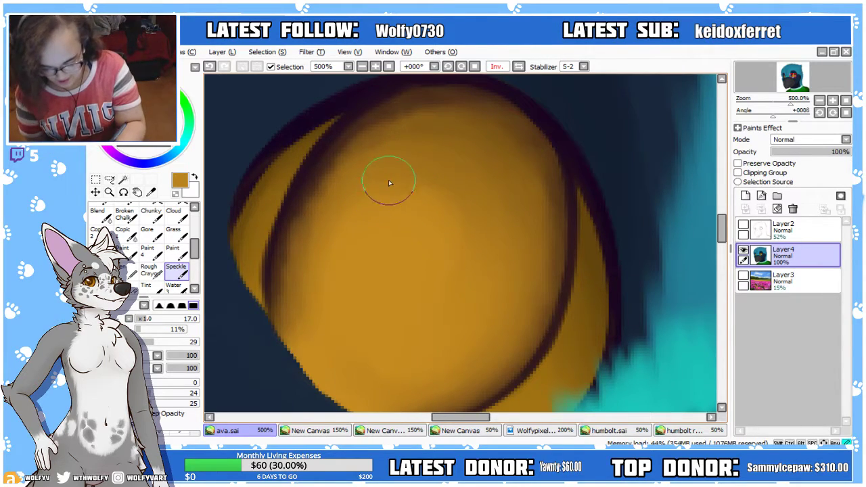
pyautogui.click(362, 68)
pyautogui.click(362, 68)
pyautogui.click(362, 68)
pyautogui.click(374, 68)
pyautogui.click(375, 68)
pyautogui.click(375, 68)
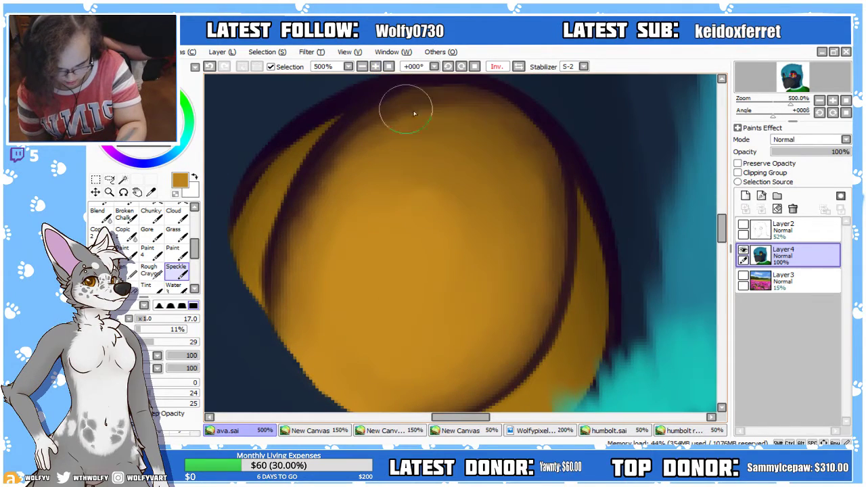
# Unflip the canvas view, rotate it to -11°, and smooth the large eye's iris with sampled amber using Speckle at size 30
pyautogui.click(518, 68)
pyautogui.click(447, 69)
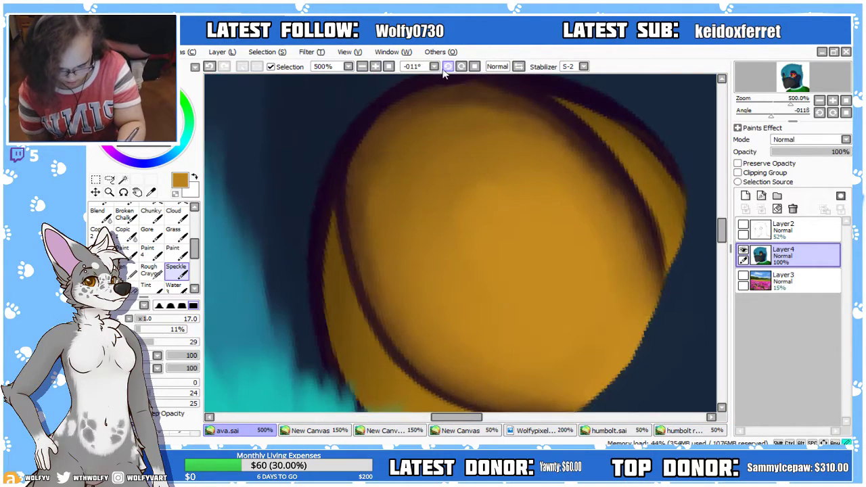
pyautogui.click(362, 68)
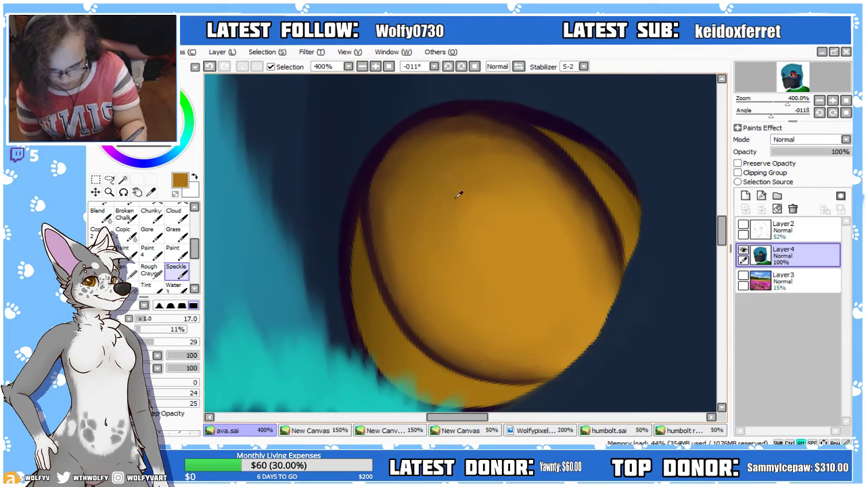
pyautogui.keyDown('alt'); pyautogui.click(457, 197); pyautogui.keyUp('alt')
pyautogui.click(154, 320)
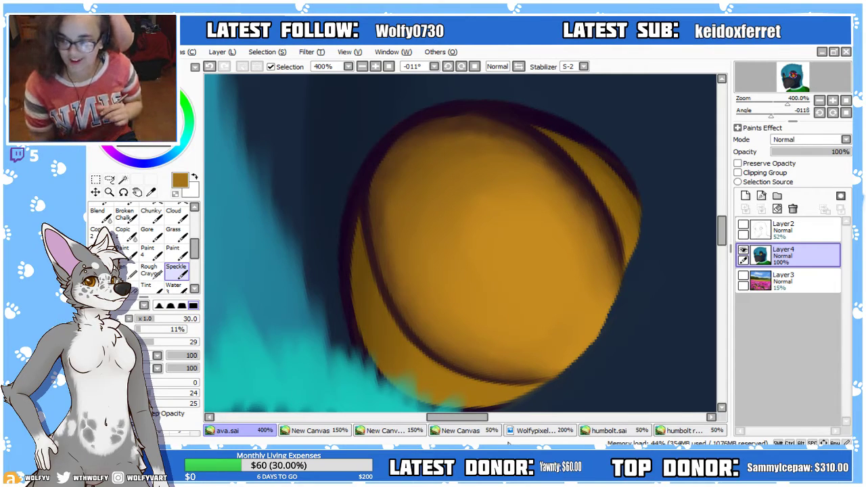
# Sample the dark iris line, set Speckle to size 10 and density 44, and deepen the large eye's iris lines and upper shadow
pyautogui.keyDown('alt'); pyautogui.click(555, 147); pyautogui.keyUp('alt')
pyautogui.click(142, 321)
pyautogui.moveTo(142, 320); pyautogui.dragTo(141, 320)
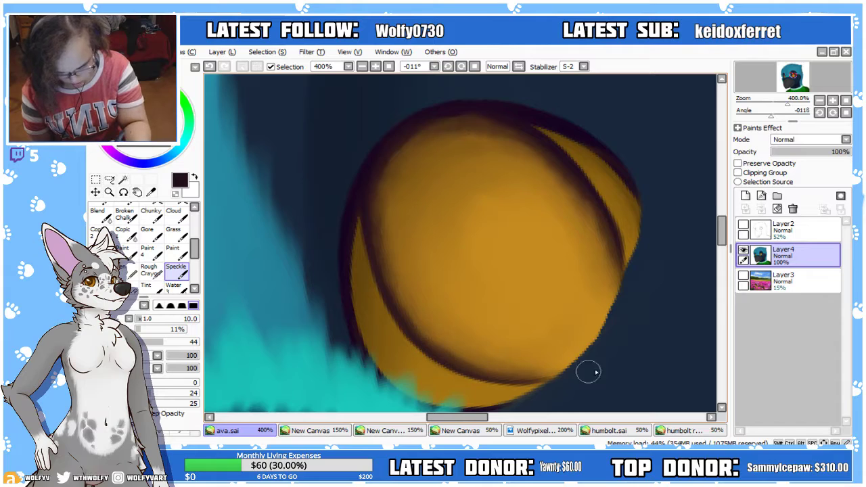
# Sample the amber for the large eye's iris and flip the canvas view to continue refining its shading
pyautogui.scroll(-5, 520, 76)
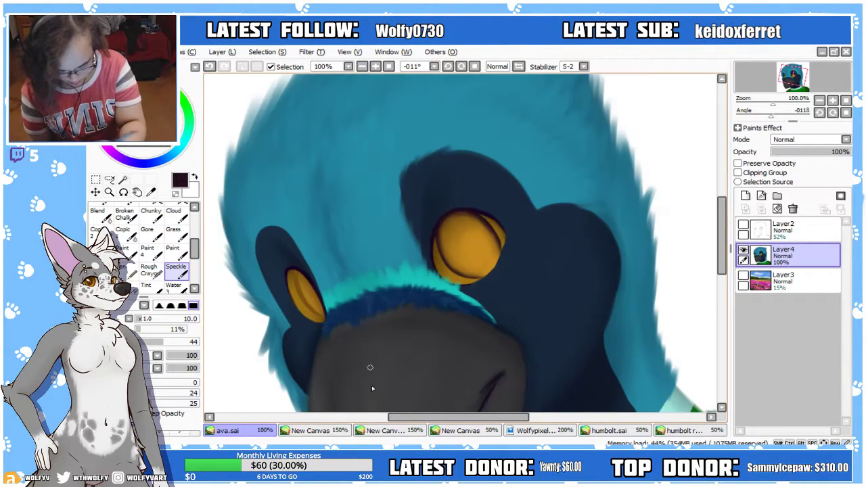
pyautogui.click(338, 426)
pyautogui.keyDown('alt'); pyautogui.click(373, 180); pyautogui.keyUp('alt')
pyautogui.click(269, 432)
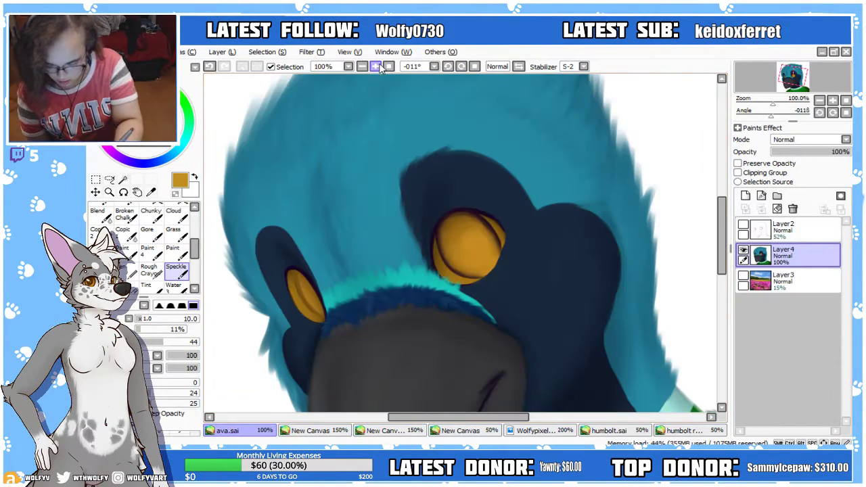
pyautogui.click(376, 67)
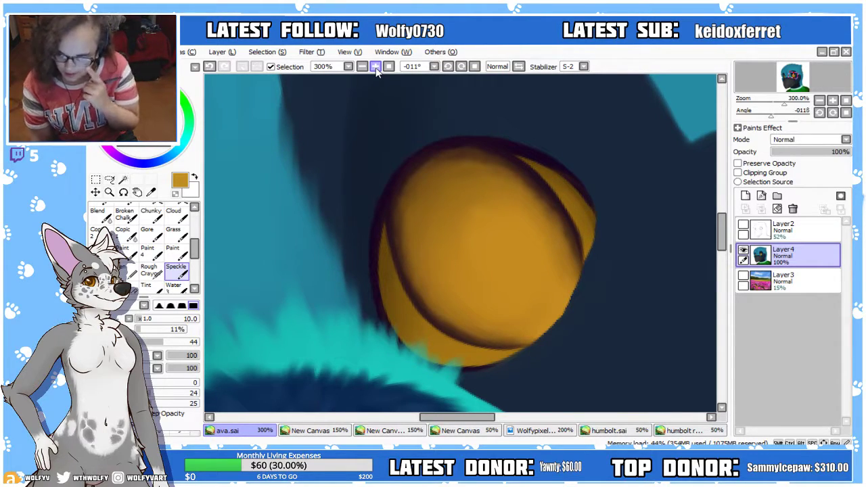
pyautogui.click(518, 67)
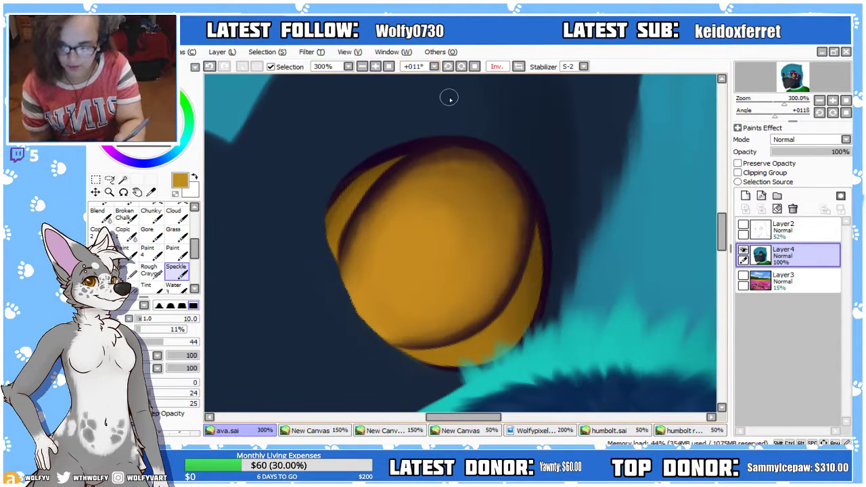
# Add a new layer above Layer4 and set its blending mode to Luminosity
pyautogui.click(745, 195)
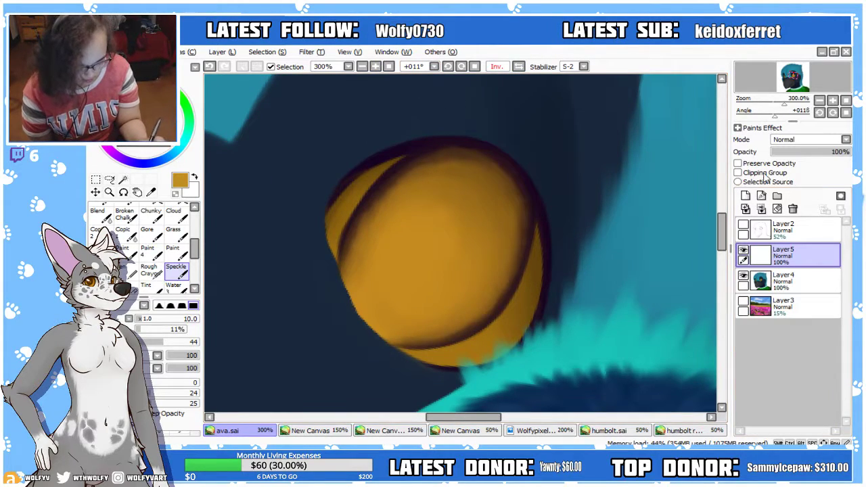
pyautogui.click(795, 141)
pyautogui.click(805, 187)
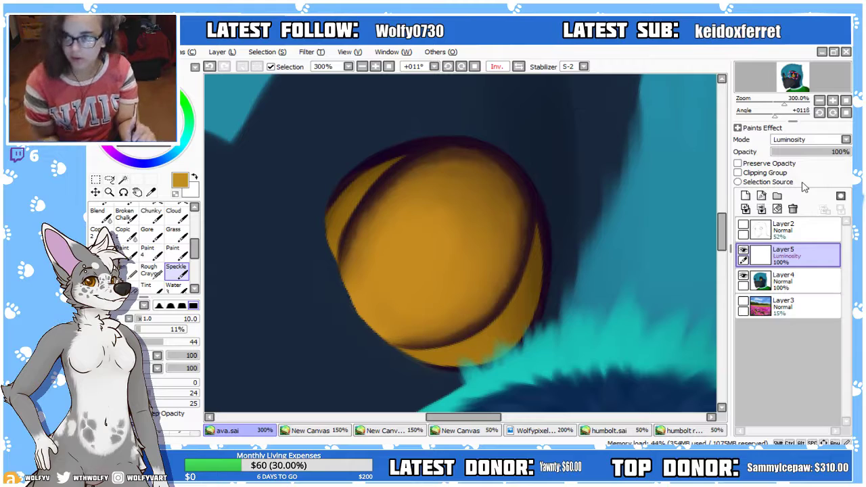
# Paint a curved glowing highlight inside the near eye's iris with the Speckle brush at size 14
pyautogui.click(144, 319)
pyautogui.moveTo(392, 216)
pyautogui.mouseDown()
pyautogui.moveTo(366, 287)
pyautogui.moveTo(375, 303)
pyautogui.moveTo(382, 227)
pyautogui.moveTo(366, 288)
pyautogui.moveTo(391, 282)
pyautogui.moveTo(370, 273)
pyautogui.moveTo(464, 301)
pyautogui.moveTo(395, 303)
pyautogui.moveTo(438, 317)
pyautogui.mouseUp()
pyautogui.click(387, 66)
pyautogui.click(374, 67)
pyautogui.click(374, 67)
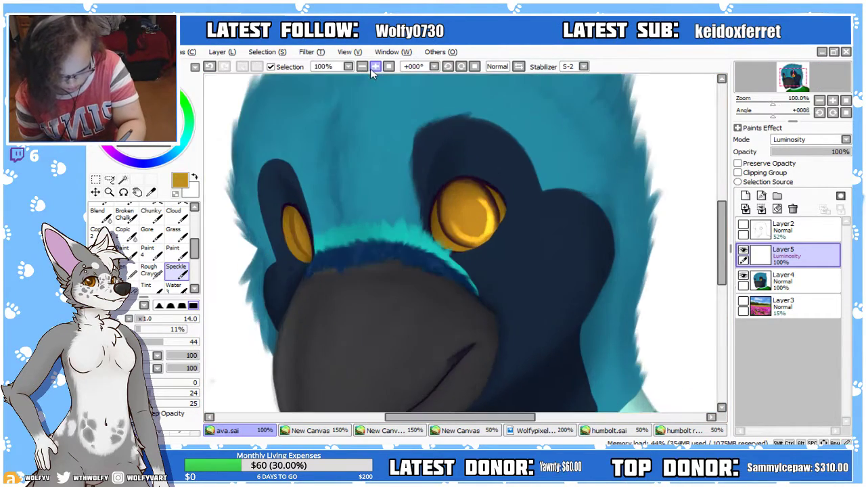
pyautogui.click(374, 68)
pyautogui.click(373, 68)
pyautogui.moveTo(440, 183)
pyautogui.mouseDown()
pyautogui.moveTo(472, 234)
pyautogui.moveTo(492, 229)
pyautogui.mouseUp()
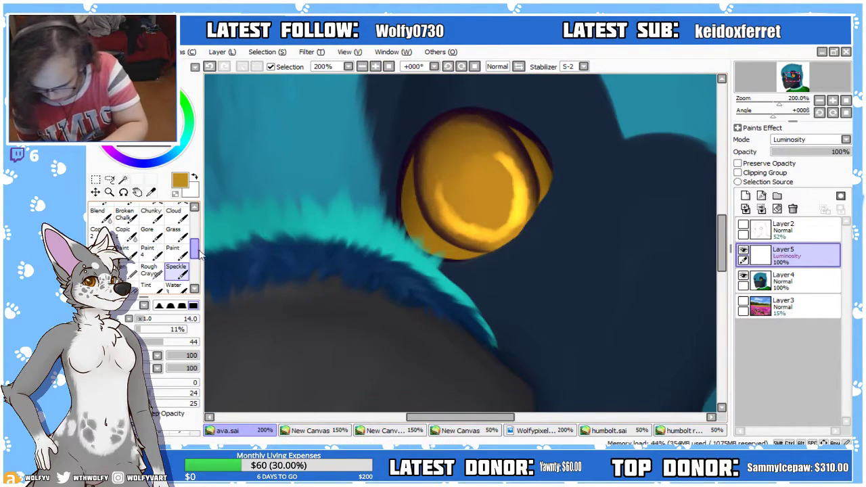
# Soften the near eye's highlight at brush size 37 and merge the Luminosity layer down into Layer4
pyautogui.moveTo(195, 247); pyautogui.dragTo(194, 221)
pyautogui.click(100, 245)
pyautogui.moveTo(151, 317); pyautogui.dragTo(158, 318)
pyautogui.moveTo(455, 178)
pyautogui.mouseDown()
pyautogui.moveTo(450, 189)
pyautogui.moveTo(460, 207)
pyautogui.moveTo(504, 218)
pyautogui.moveTo(500, 168)
pyautogui.moveTo(514, 148)
pyautogui.moveTo(524, 201)
pyautogui.moveTo(512, 234)
pyautogui.moveTo(456, 228)
pyautogui.moveTo(429, 155)
pyautogui.moveTo(462, 197)
pyautogui.mouseUp()
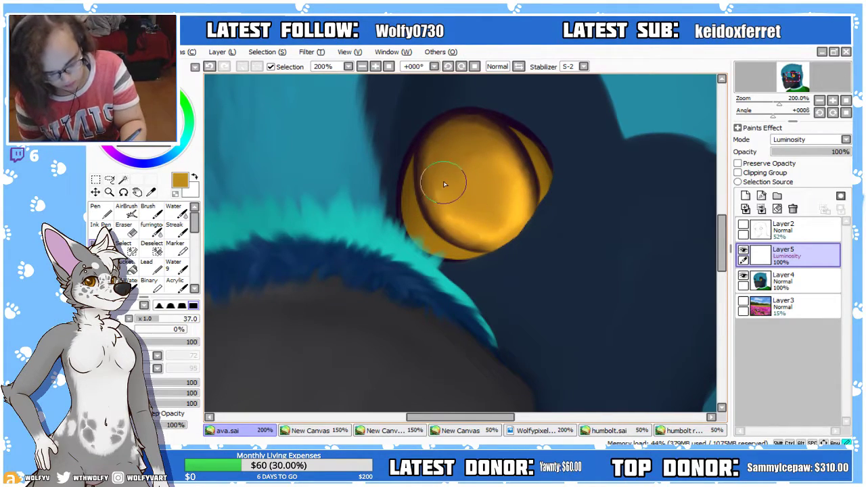
pyautogui.click(362, 66)
pyautogui.click(362, 67)
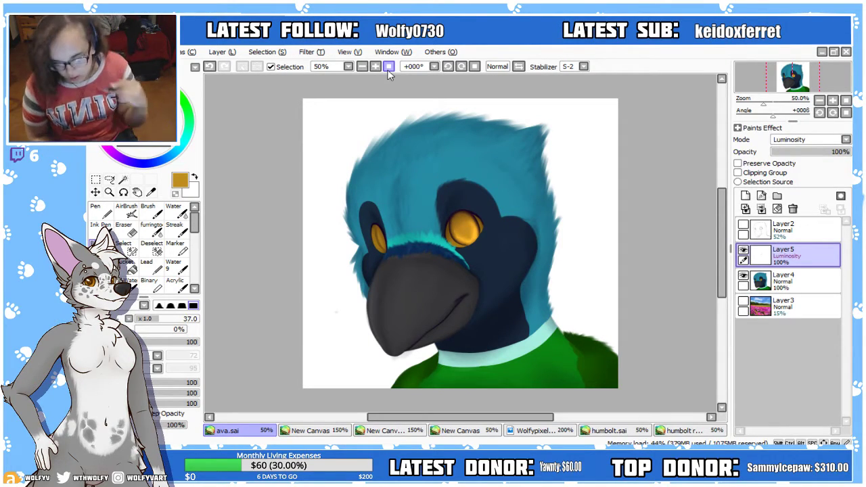
pyautogui.scroll(2, 467, 224)
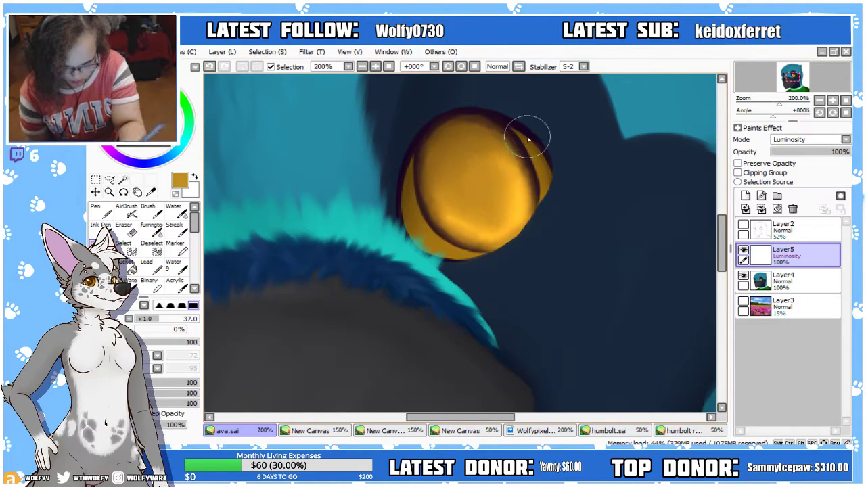
pyautogui.click(761, 209)
pyautogui.moveTo(487, 419)
pyautogui.mouseDown()
pyautogui.moveTo(441, 420)
pyautogui.moveTo(487, 420)
pyautogui.mouseUp()
# Airbrush shading along the near eye's beak-side rim at size 30, using the dark purple sampled from its outline
pyautogui.click(376, 66)
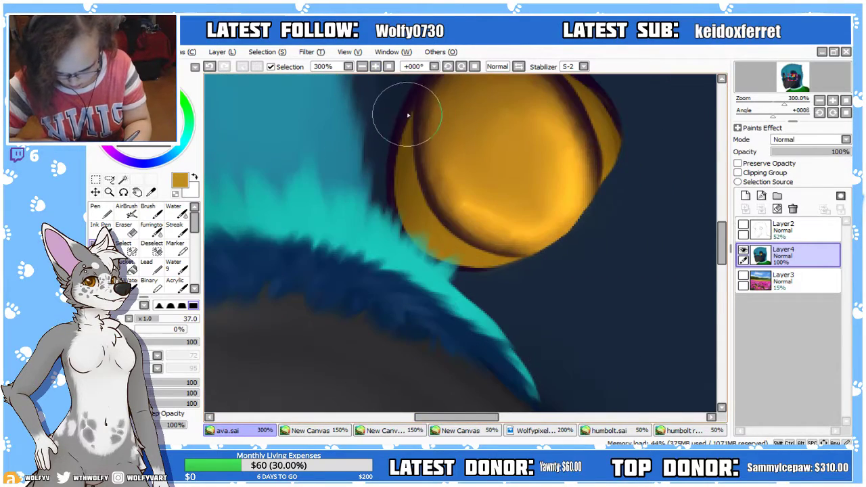
pyautogui.rightClick(407, 117)
pyautogui.click(126, 210)
pyautogui.moveTo(138, 322); pyautogui.dragTo(140, 325)
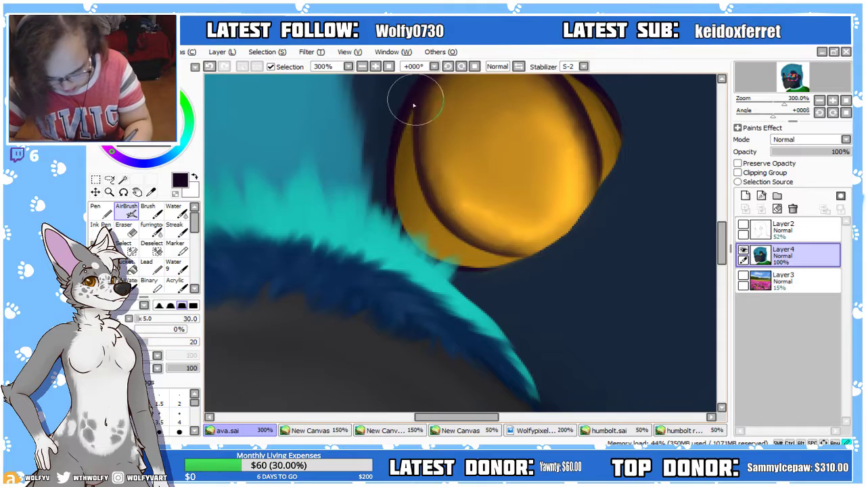
pyautogui.moveTo(410, 245)
pyautogui.mouseDown()
pyautogui.moveTo(404, 126)
pyautogui.moveTo(434, 256)
pyautogui.moveTo(423, 247)
pyautogui.moveTo(404, 125)
pyautogui.mouseUp()
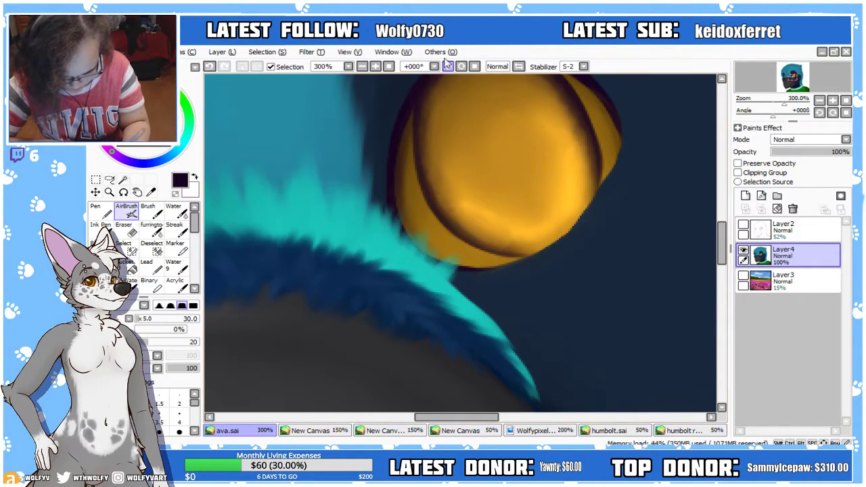
pyautogui.doubleClick(362, 67)
pyautogui.click(518, 66)
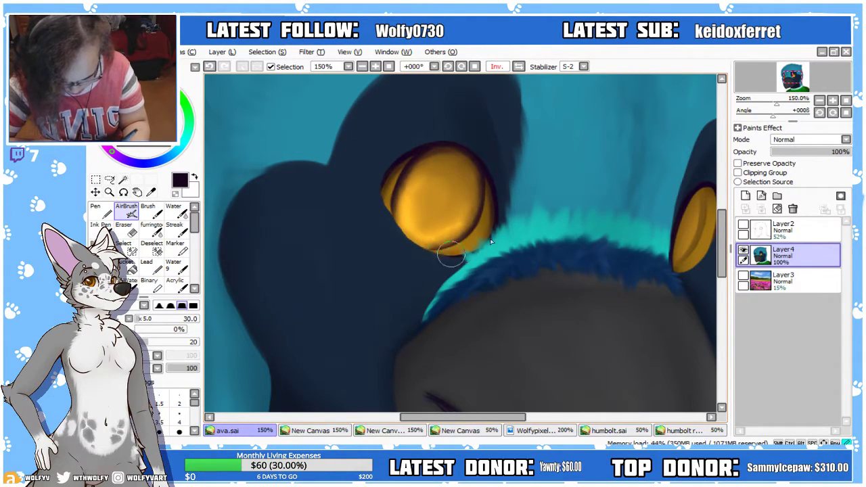
pyautogui.click(362, 66)
pyautogui.click(362, 67)
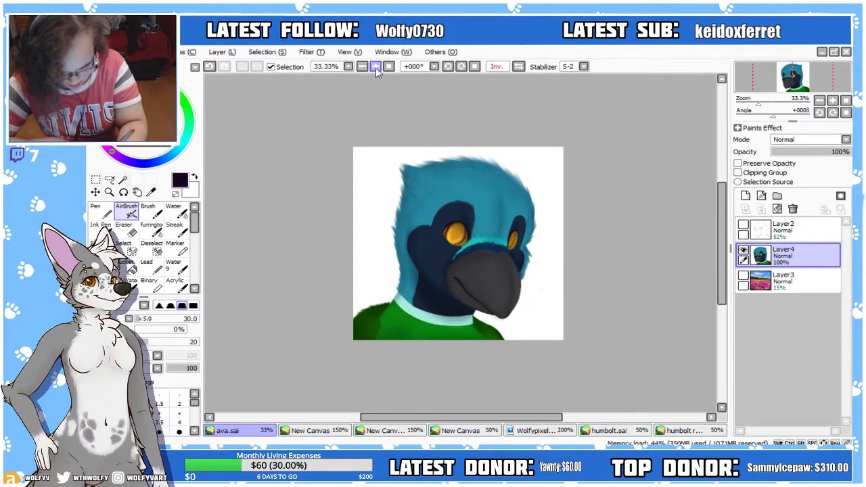
# Draw a dark curved iris line down the far eye with the Brush at size 10 and check it in a mirrored view
pyautogui.click(375, 66)
pyautogui.click(375, 67)
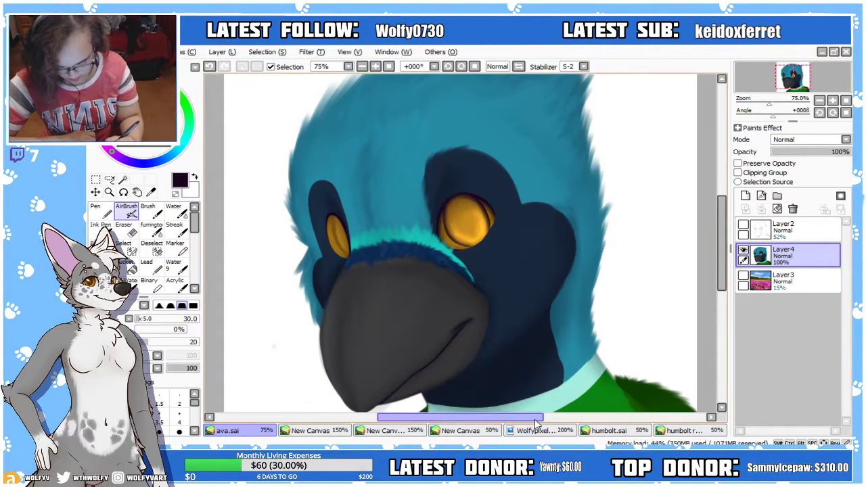
pyautogui.click(377, 68)
pyautogui.click(378, 67)
pyautogui.click(378, 67)
pyautogui.click(378, 67)
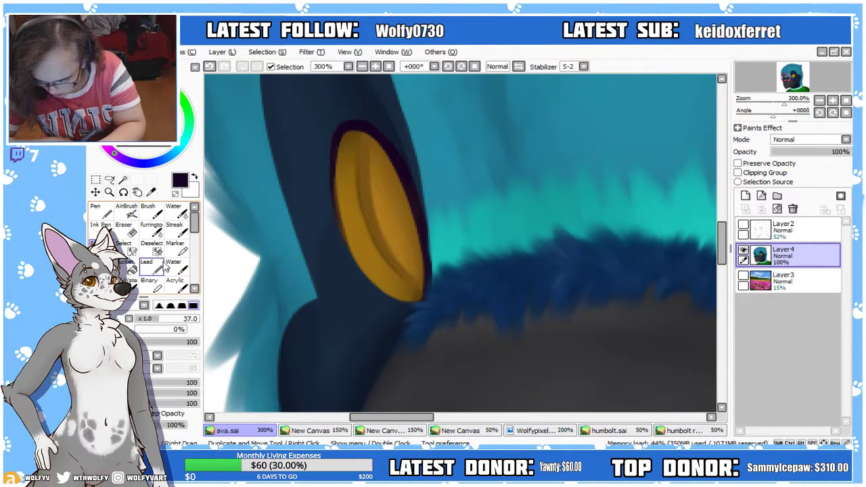
pyautogui.click(147, 207)
pyautogui.moveTo(366, 130); pyautogui.dragTo(366, 183)
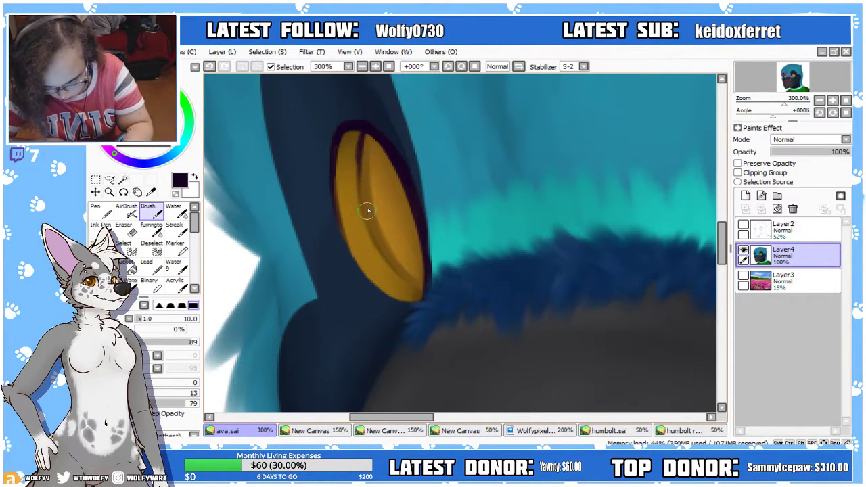
pyautogui.moveTo(362, 135)
pyautogui.mouseDown()
pyautogui.moveTo(379, 244)
pyautogui.moveTo(364, 218)
pyautogui.mouseUp()
pyautogui.moveTo(358, 126)
pyautogui.mouseDown()
pyautogui.moveTo(395, 283)
pyautogui.moveTo(360, 171)
pyautogui.moveTo(427, 291)
pyautogui.mouseUp()
pyautogui.click(362, 66)
pyautogui.click(362, 66)
pyautogui.click(362, 66)
pyautogui.click(362, 66)
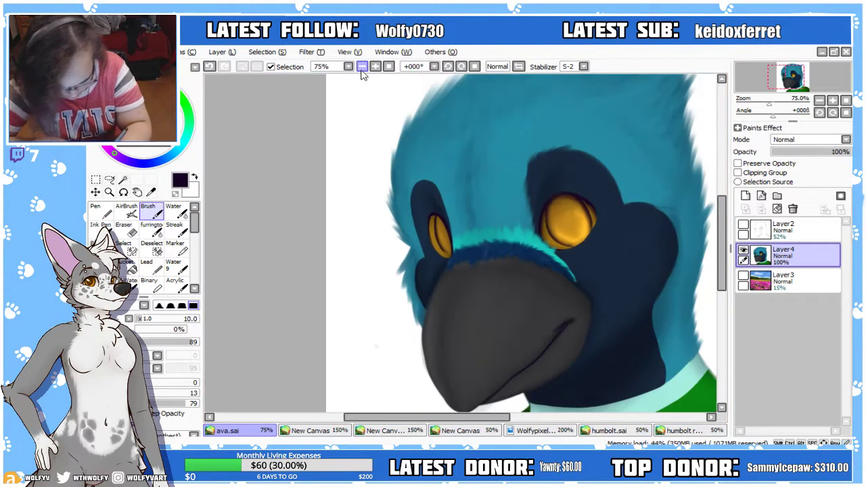
pyautogui.click(518, 66)
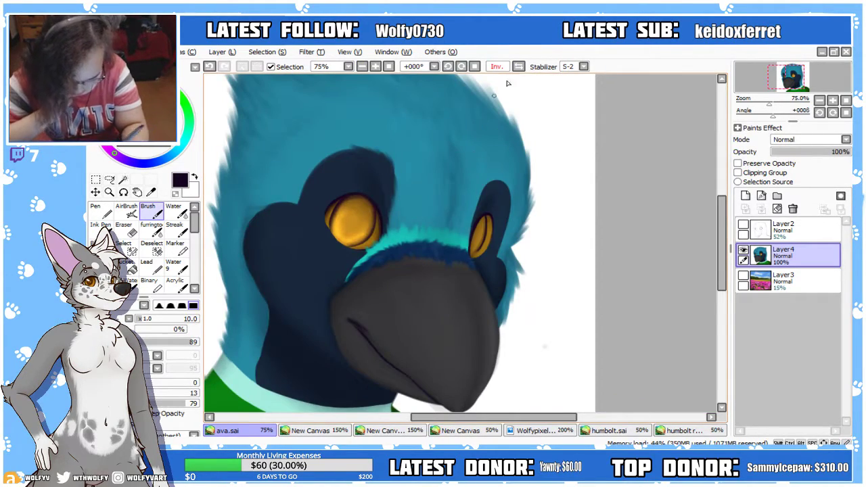
pyautogui.click(518, 66)
# Refine the far eye's iris line and soften its edges with the Speckle brush at sizes 7 to 14
pyautogui.click(375, 67)
pyautogui.click(375, 66)
pyautogui.click(376, 67)
pyautogui.click(376, 66)
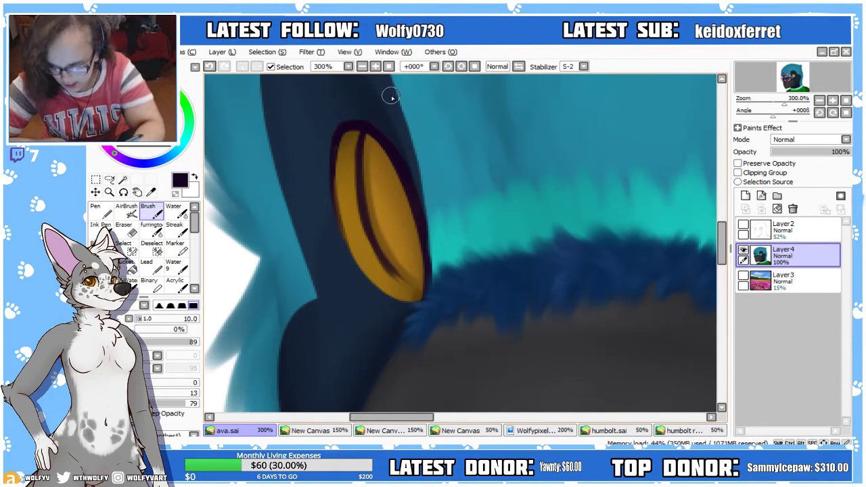
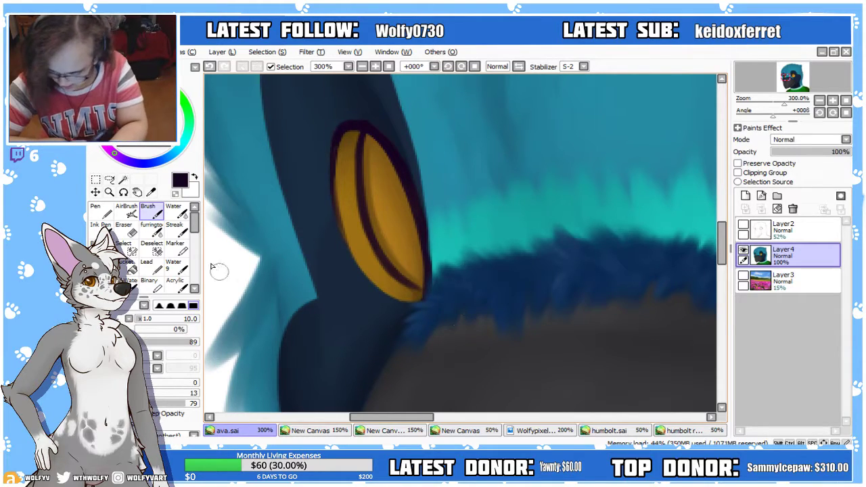
pyautogui.moveTo(195, 228); pyautogui.dragTo(195, 259)
pyautogui.click(175, 272)
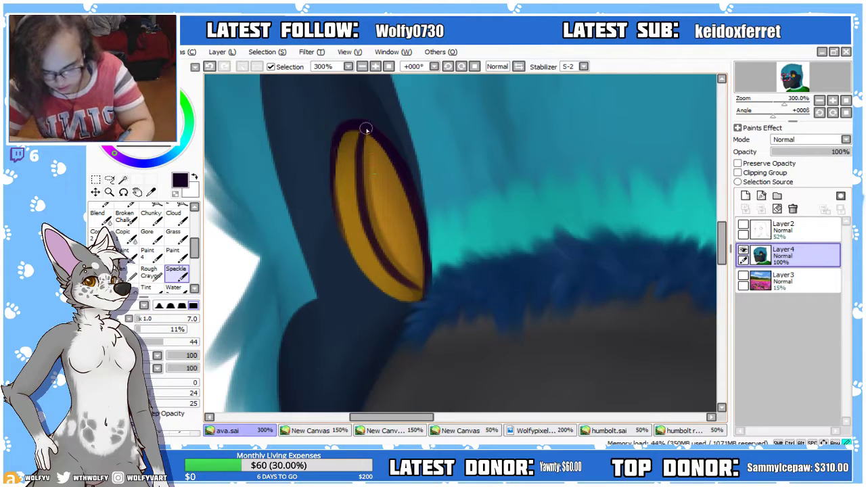
pyautogui.moveTo(370, 136); pyautogui.dragTo(370, 147)
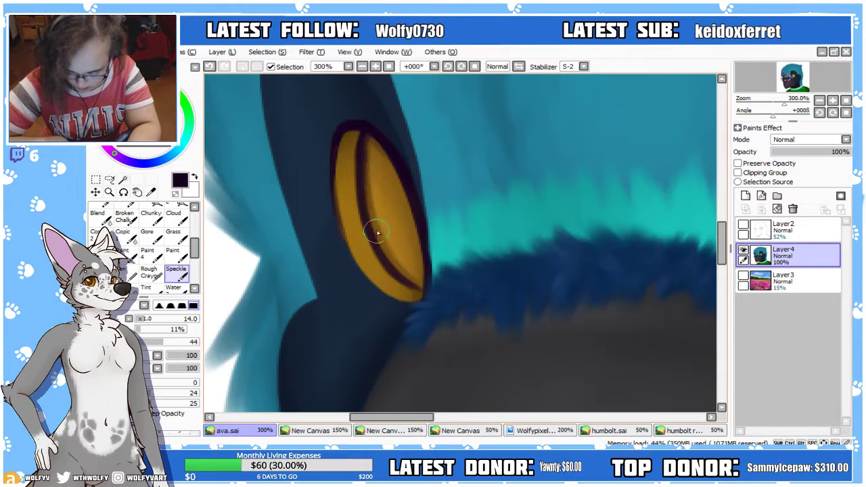
pyautogui.click(143, 319)
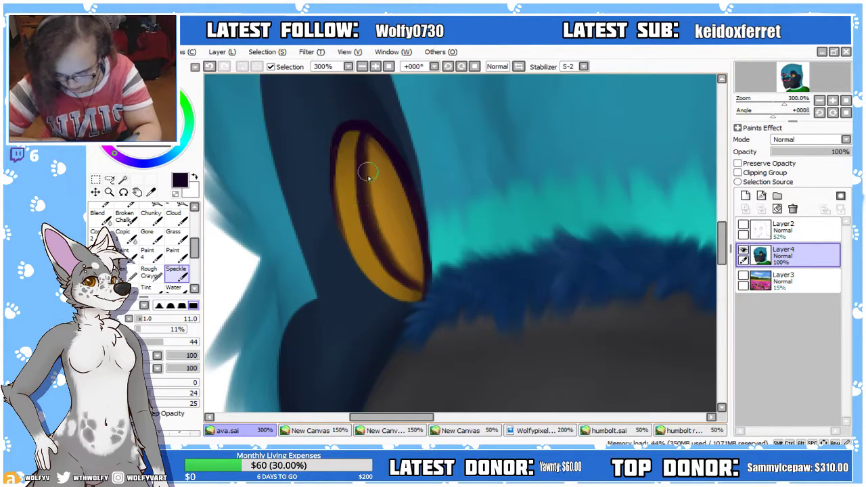
# Shade the far eye's iris beside the dark line with a sampled brown, using the Speckle brush at size 11
pyautogui.keyDown('alt'); pyautogui.click(376, 147); pyautogui.keyUp('alt')
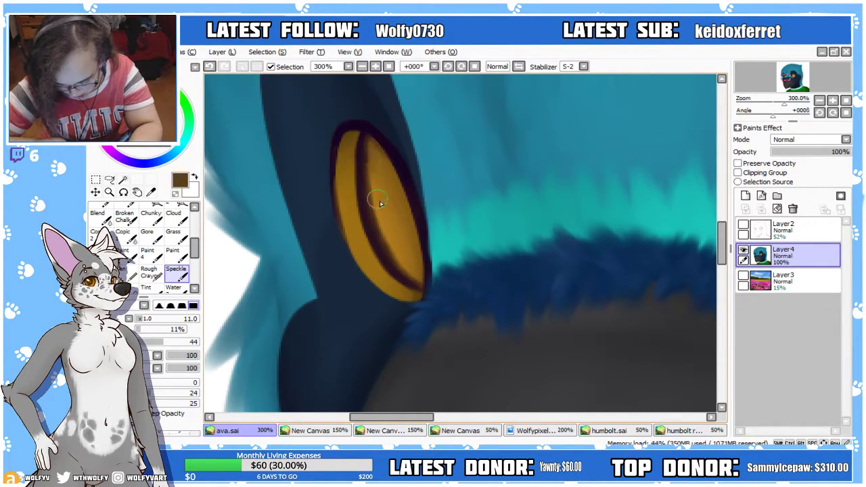
pyautogui.moveTo(370, 145)
pyautogui.mouseDown()
pyautogui.moveTo(400, 262)
pyautogui.moveTo(375, 214)
pyautogui.moveTo(404, 266)
pyautogui.moveTo(383, 239)
pyautogui.moveTo(397, 264)
pyautogui.mouseUp()
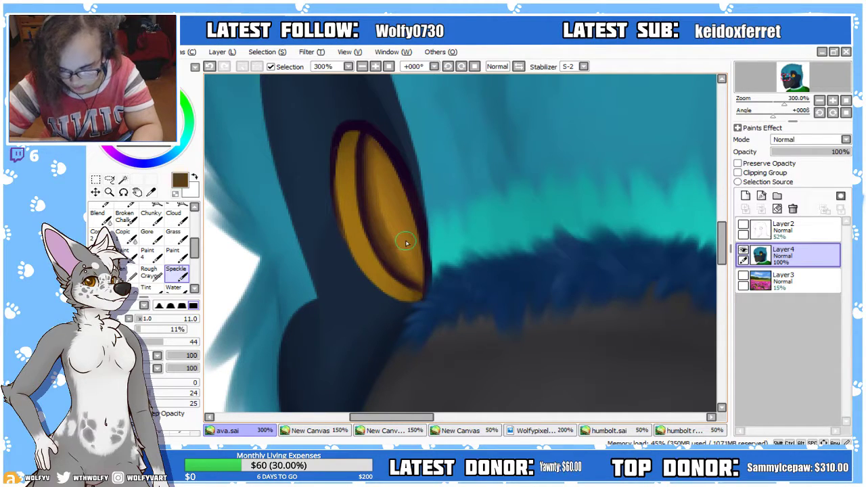
pyautogui.moveTo(395, 178)
pyautogui.mouseDown()
pyautogui.moveTo(358, 135)
pyautogui.moveTo(381, 155)
pyautogui.moveTo(367, 159)
pyautogui.moveTo(382, 161)
pyautogui.moveTo(356, 137)
pyautogui.moveTo(369, 149)
pyautogui.mouseUp()
# Deepen the shadow around the far eye's iris with the sampled dark outline colour at brush size 20
pyautogui.keyDown('alt'); pyautogui.click(363, 142); pyautogui.keyUp('alt')
pyautogui.moveTo(143, 318); pyautogui.dragTo(148, 318)
pyautogui.moveTo(370, 138)
pyautogui.mouseDown()
pyautogui.moveTo(397, 173)
pyautogui.moveTo(420, 253)
pyautogui.moveTo(420, 287)
pyautogui.mouseUp()
pyautogui.moveTo(381, 169); pyautogui.dragTo(415, 257)
pyautogui.click(362, 67)
pyautogui.click(362, 66)
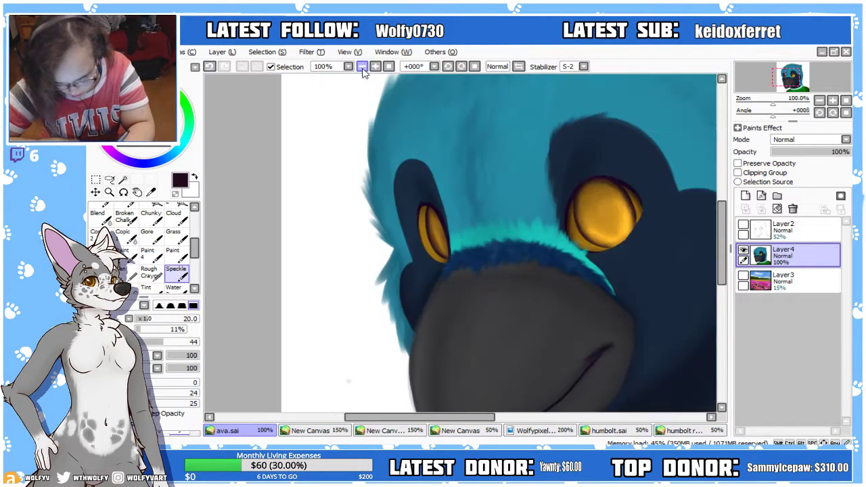
pyautogui.keyDown('alt'); pyautogui.click(625, 230); pyautogui.keyUp('alt')
pyautogui.scroll(2, 466, 242)
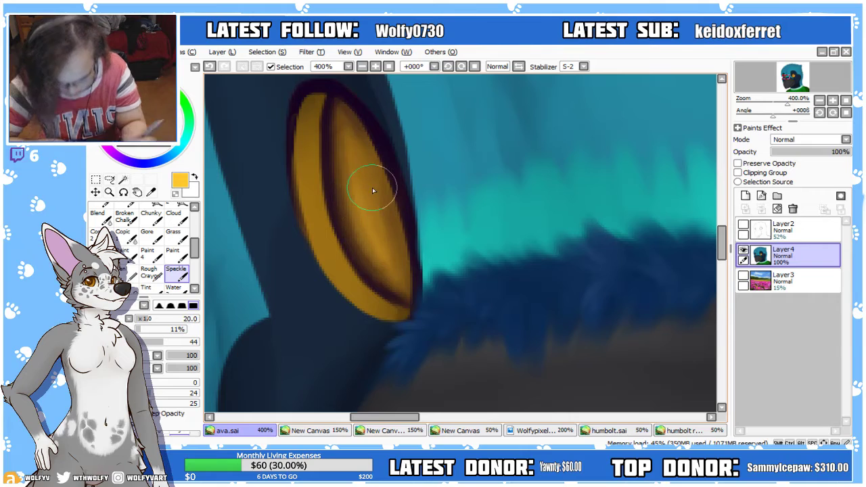
pyautogui.hotkey('ctrl', 'z')
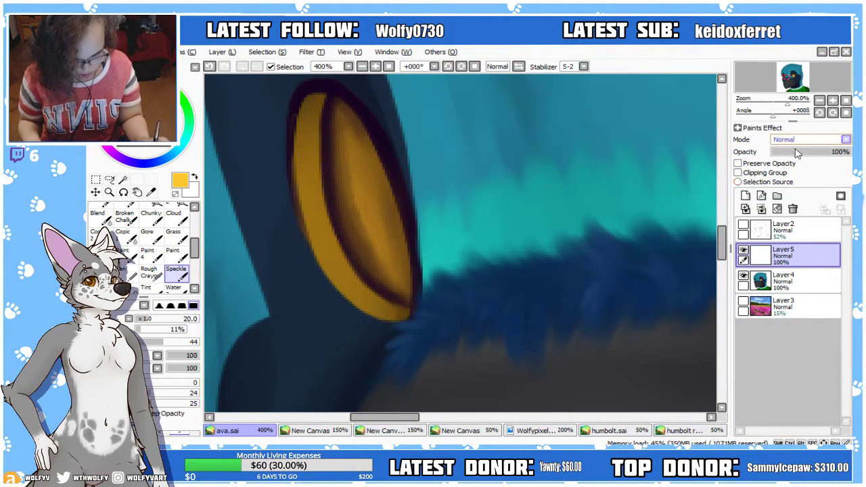
# Sample the eye colour from the reference canvas and paint a highlight down the far eye's iris on a Luminosity layer
pyautogui.click(311, 430)
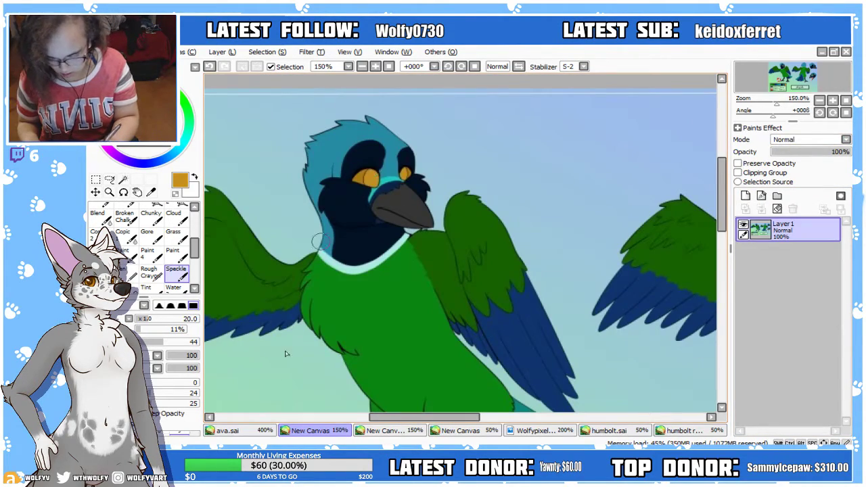
pyautogui.click(258, 431)
pyautogui.moveTo(372, 189)
pyautogui.mouseDown()
pyautogui.moveTo(353, 220)
pyautogui.moveTo(403, 280)
pyautogui.moveTo(359, 211)
pyautogui.moveTo(365, 247)
pyautogui.moveTo(358, 203)
pyautogui.mouseUp()
pyautogui.click(362, 66)
pyautogui.click(362, 66)
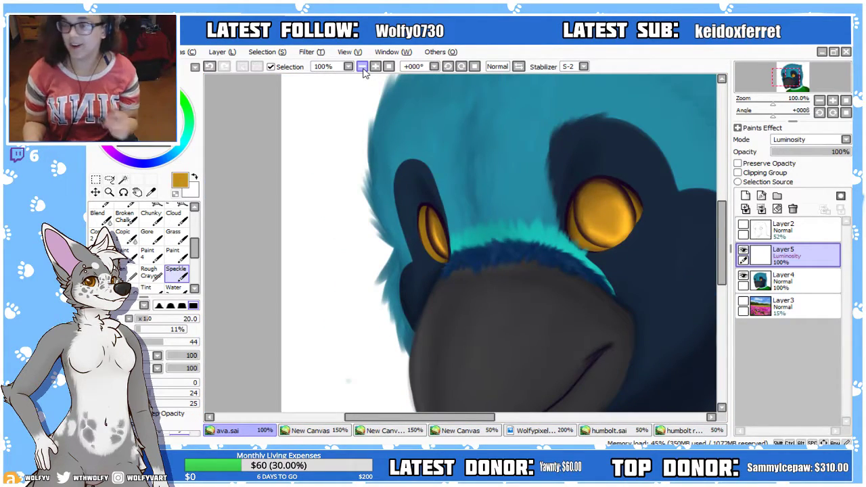
pyautogui.click(375, 66)
pyautogui.click(375, 67)
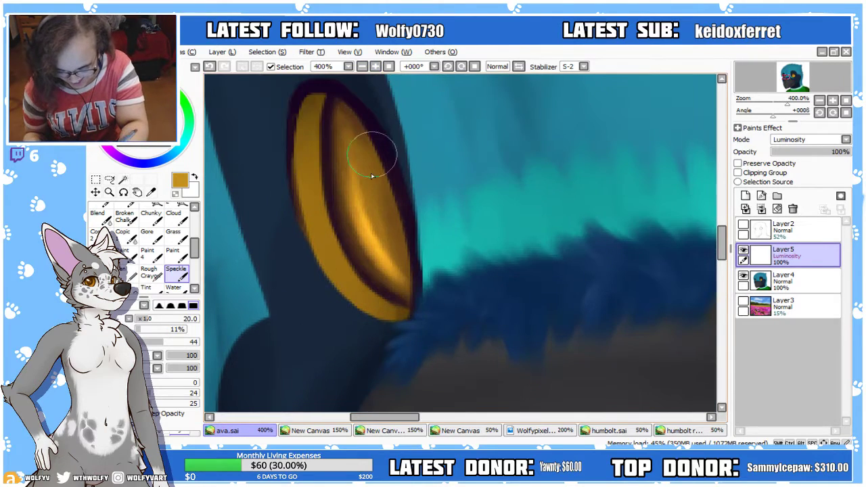
pyautogui.moveTo(400, 268)
pyautogui.mouseDown()
pyautogui.moveTo(386, 216)
pyautogui.moveTo(391, 270)
pyautogui.moveTo(357, 221)
pyautogui.moveTo(348, 120)
pyautogui.mouseUp()
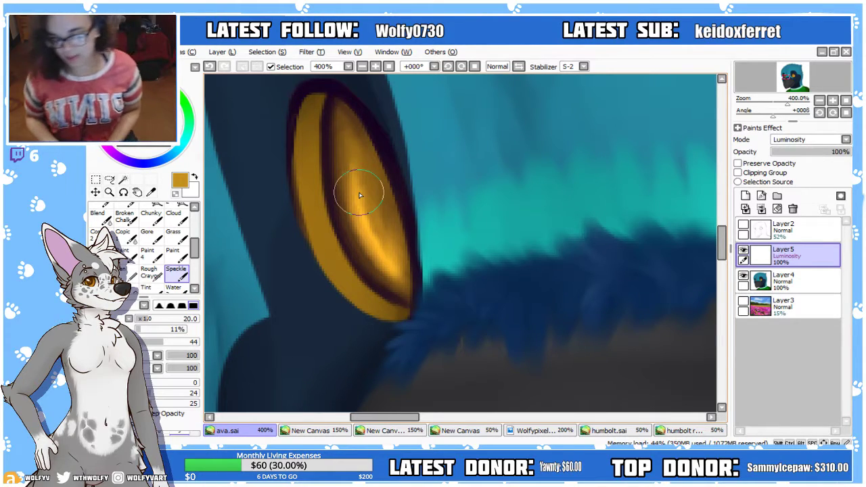
# Soften the far eye's highlight at brush size 37 and merge its Luminosity layer down into Layer4
pyautogui.moveTo(194, 248); pyautogui.dragTo(194, 211)
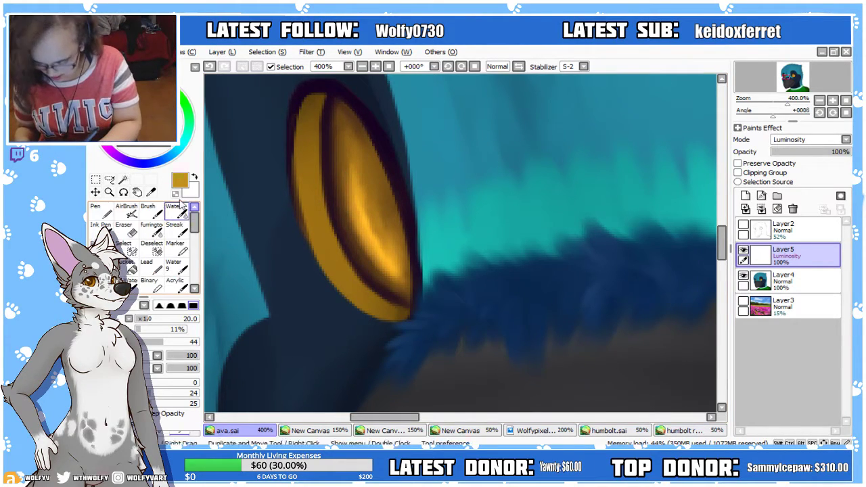
pyautogui.click(100, 244)
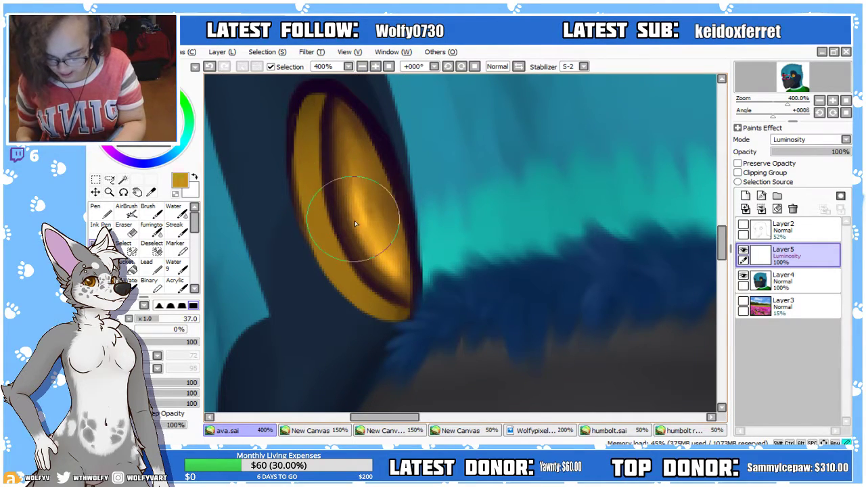
pyautogui.click(362, 66)
pyautogui.click(362, 66)
pyautogui.click(389, 66)
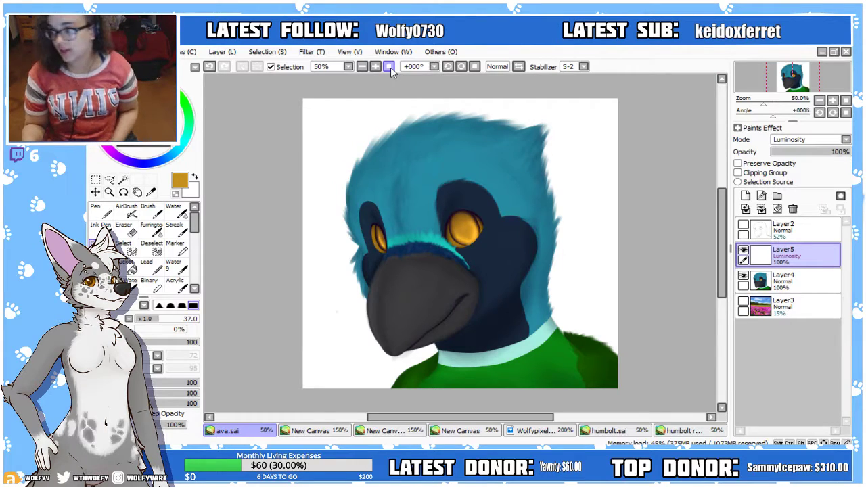
pyautogui.moveTo(785, 256); pyautogui.dragTo(793, 208)
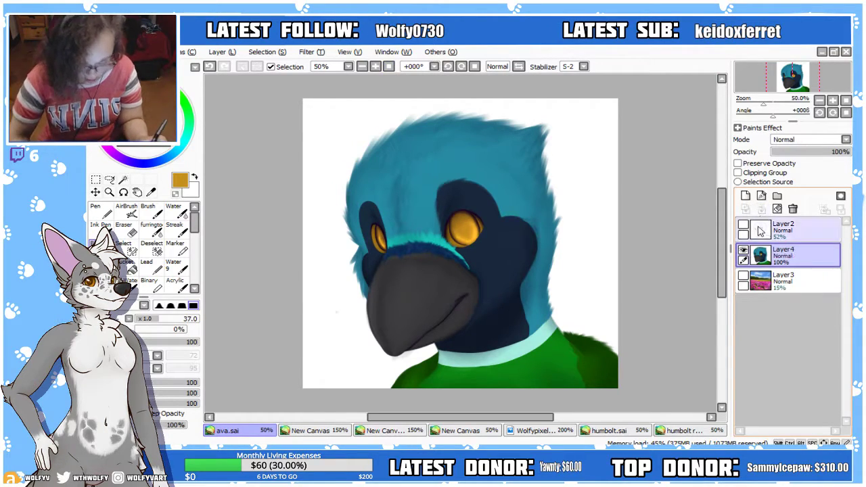
# Examine the far eye's shading up close and check it against the whole head
pyautogui.click(759, 252)
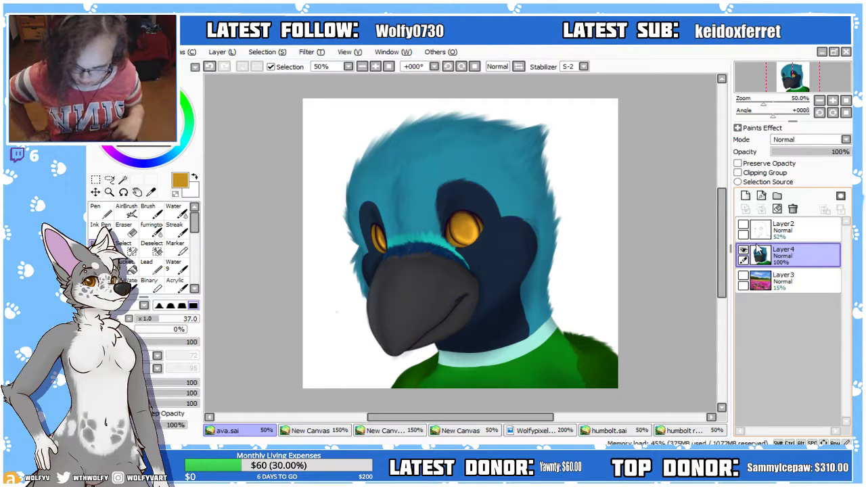
pyautogui.scroll(4, 464, 120)
pyautogui.keyDown('alt'); pyautogui.click(463, 108); pyautogui.keyUp('alt')
pyautogui.moveTo(462, 417); pyautogui.dragTo(398, 416)
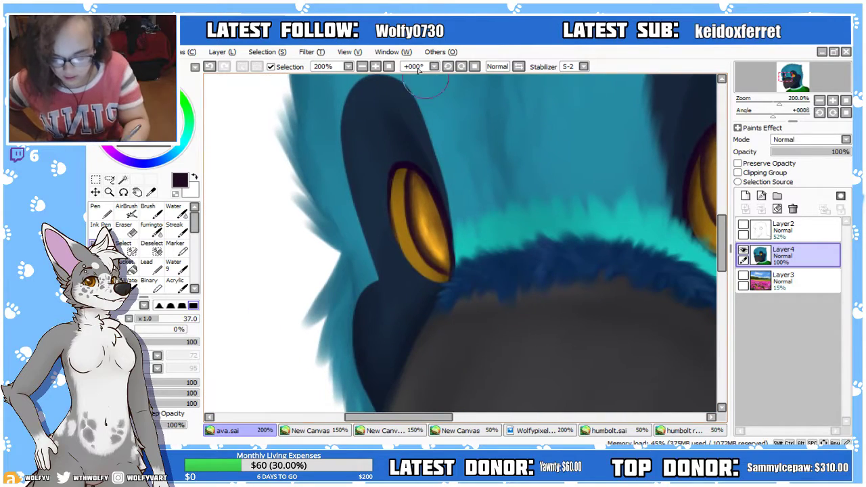
pyautogui.click(375, 67)
pyautogui.click(375, 66)
pyautogui.press('v')
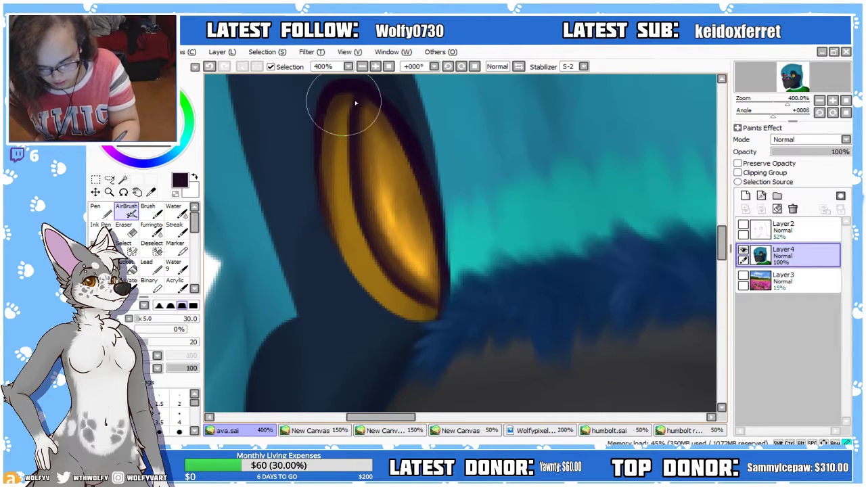
pyautogui.click(363, 67)
pyautogui.click(363, 66)
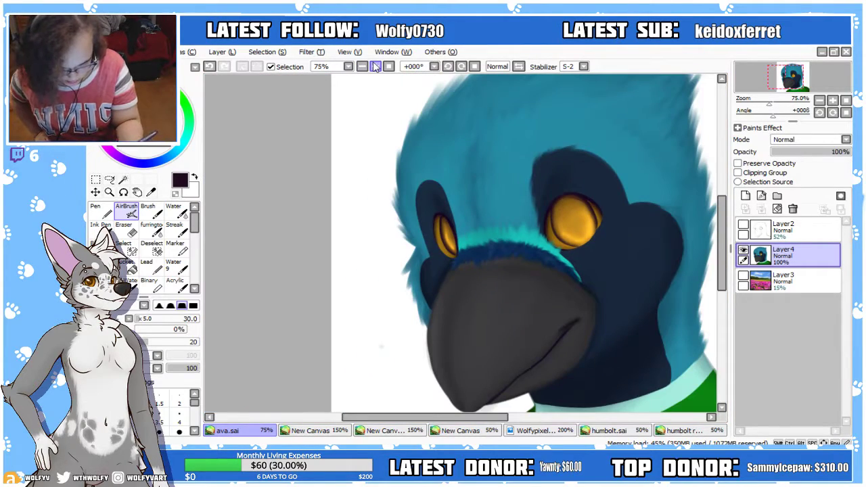
pyautogui.click(376, 66)
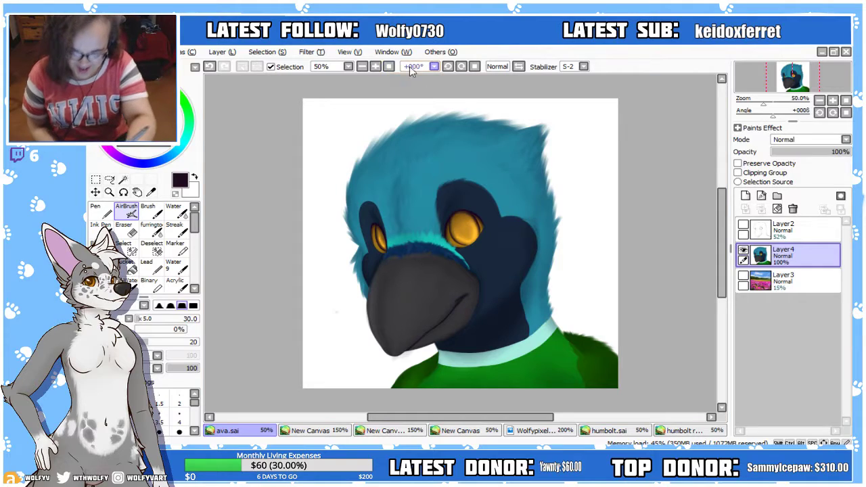
# Paint a feather tuft on the top edge of the near eye's dark patch using the Brush and a sampled navy
pyautogui.click(375, 65)
pyautogui.click(375, 66)
pyautogui.click(375, 65)
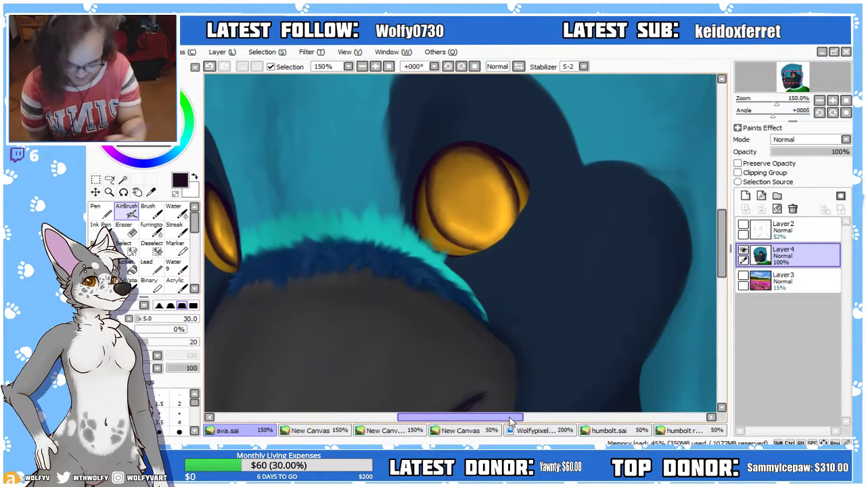
pyautogui.moveTo(512, 417); pyautogui.dragTo(523, 416)
pyautogui.moveTo(721, 230); pyautogui.dragTo(721, 203)
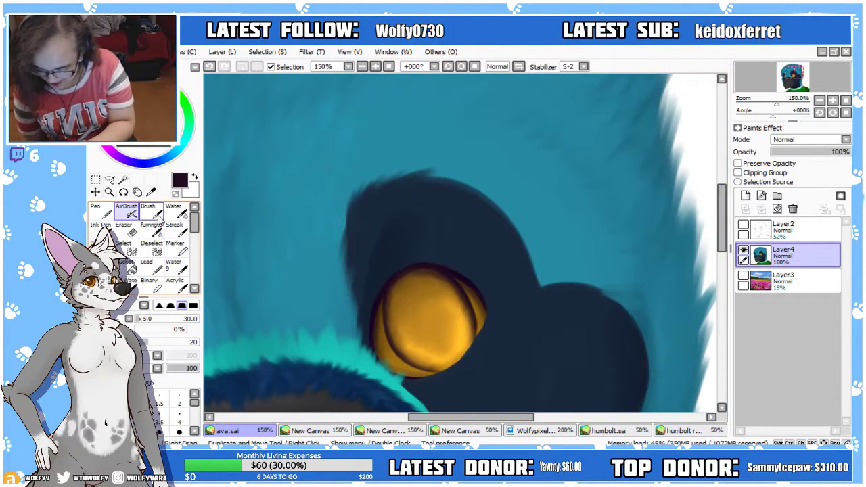
pyautogui.click(149, 211)
pyautogui.keyDown('alt'); pyautogui.click(422, 204); pyautogui.keyUp('alt')
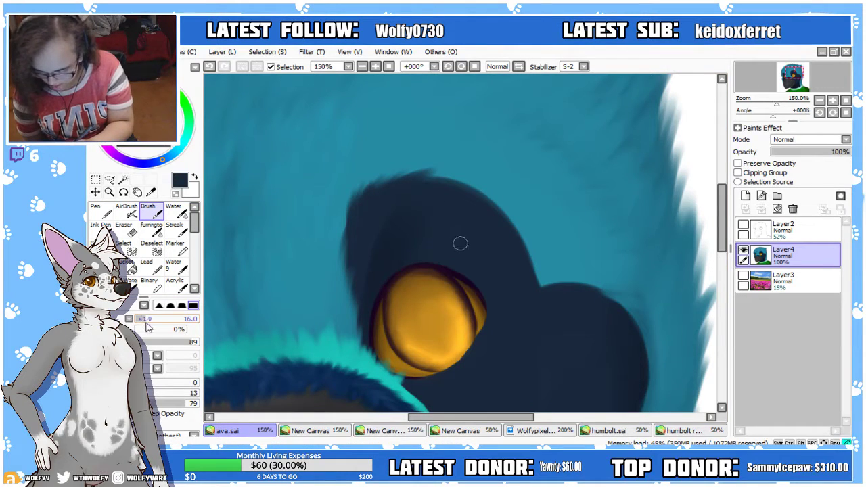
pyautogui.moveTo(406, 193); pyautogui.dragTo(447, 173)
# Set the brush to size 27, minimum size 48% and density 67, and feather the upper edges of the near eye and cheek patch
pyautogui.click(149, 329)
pyautogui.moveTo(154, 332); pyautogui.dragTo(189, 344)
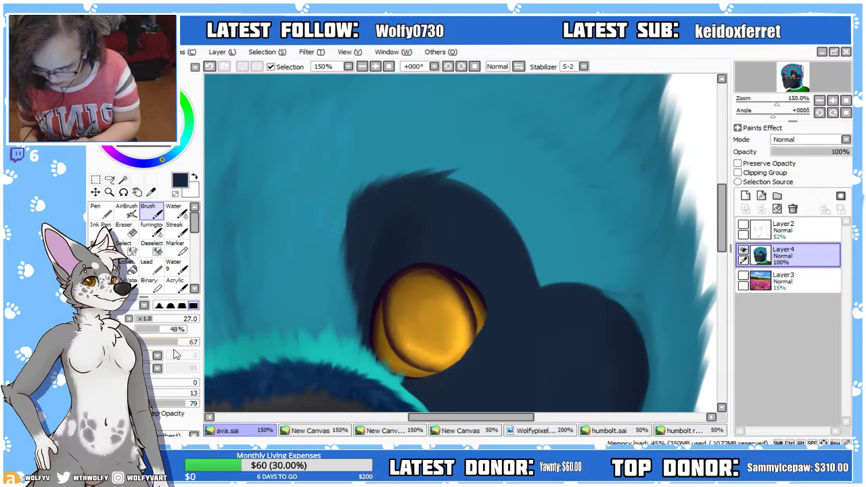
pyautogui.moveTo(443, 183)
pyautogui.mouseDown()
pyautogui.moveTo(469, 174)
pyautogui.moveTo(441, 178)
pyautogui.moveTo(413, 201)
pyautogui.moveTo(525, 216)
pyautogui.moveTo(502, 201)
pyautogui.moveTo(456, 215)
pyautogui.moveTo(503, 228)
pyautogui.moveTo(456, 197)
pyautogui.mouseUp()
pyautogui.moveTo(545, 304)
pyautogui.mouseDown()
pyautogui.moveTo(535, 285)
pyautogui.moveTo(633, 296)
pyautogui.mouseUp()
pyautogui.scroll(-2, 623, 265)
pyautogui.moveTo(623, 264)
pyautogui.mouseDown()
pyautogui.moveTo(598, 253)
pyautogui.moveTo(670, 304)
pyautogui.mouseUp()
pyautogui.scroll(-4, 586, 318)
pyautogui.scroll(-2, 586, 318)
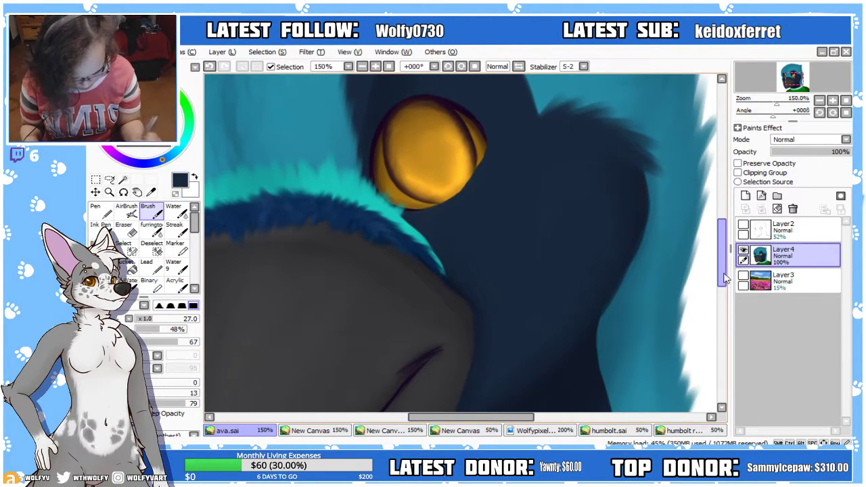
# Feather the rear edge of the navy cheek patch with dark strokes at brush sizes 38 and 23
pyautogui.moveTo(579, 300)
pyautogui.mouseDown()
pyautogui.moveTo(610, 251)
pyautogui.moveTo(574, 325)
pyautogui.moveTo(599, 284)
pyautogui.moveTo(461, 244)
pyautogui.moveTo(552, 283)
pyautogui.moveTo(577, 327)
pyautogui.moveTo(615, 305)
pyautogui.moveTo(625, 264)
pyautogui.moveTo(584, 298)
pyautogui.moveTo(620, 270)
pyautogui.mouseUp()
pyautogui.click(161, 319)
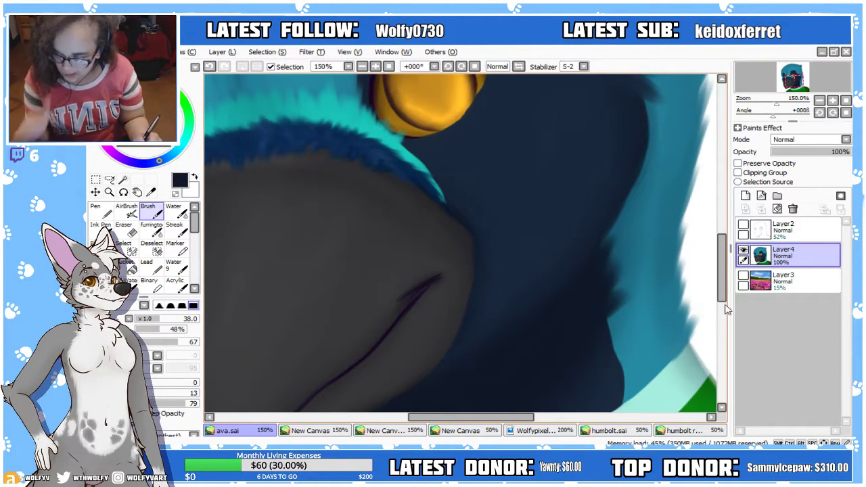
pyautogui.scroll(-3, 725, 318)
pyautogui.click(152, 324)
pyautogui.moveTo(582, 233); pyautogui.dragTo(626, 215)
pyautogui.moveTo(580, 218)
pyautogui.mouseDown()
pyautogui.moveTo(609, 186)
pyautogui.moveTo(627, 189)
pyautogui.moveTo(635, 215)
pyautogui.mouseUp()
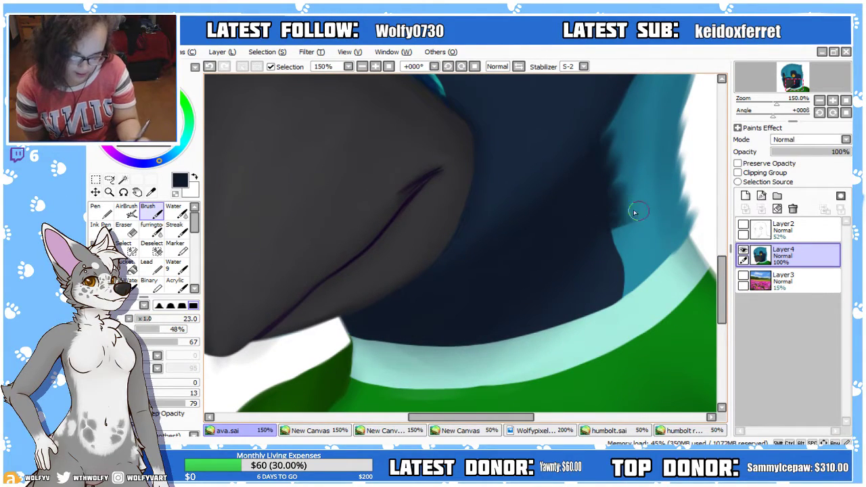
pyautogui.moveTo(583, 238); pyautogui.dragTo(623, 230)
# Flip the canvas view and feather the navy neck patch's rear edge down to the collar with the sampled navy
pyautogui.click(519, 66)
pyautogui.rightClick(321, 261)
pyautogui.moveTo(321, 259)
pyautogui.mouseDown()
pyautogui.moveTo(291, 248)
pyautogui.moveTo(279, 231)
pyautogui.mouseUp()
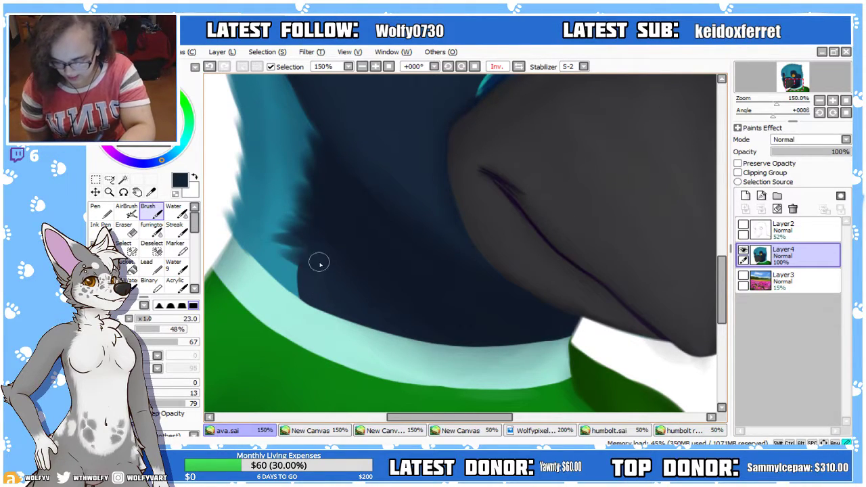
pyautogui.moveTo(316, 253)
pyautogui.mouseDown()
pyautogui.moveTo(304, 285)
pyautogui.moveTo(280, 272)
pyautogui.moveTo(313, 300)
pyautogui.moveTo(311, 275)
pyautogui.moveTo(259, 282)
pyautogui.mouseUp()
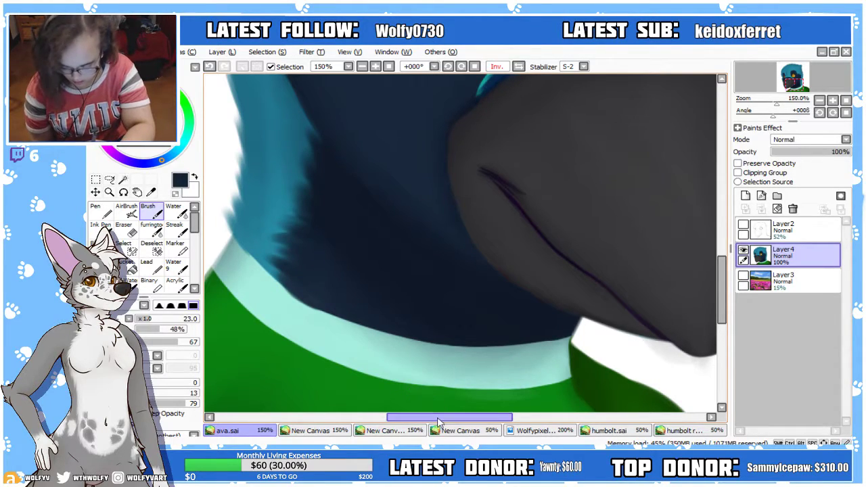
pyautogui.moveTo(429, 417); pyautogui.dragTo(411, 420)
pyautogui.click(362, 66)
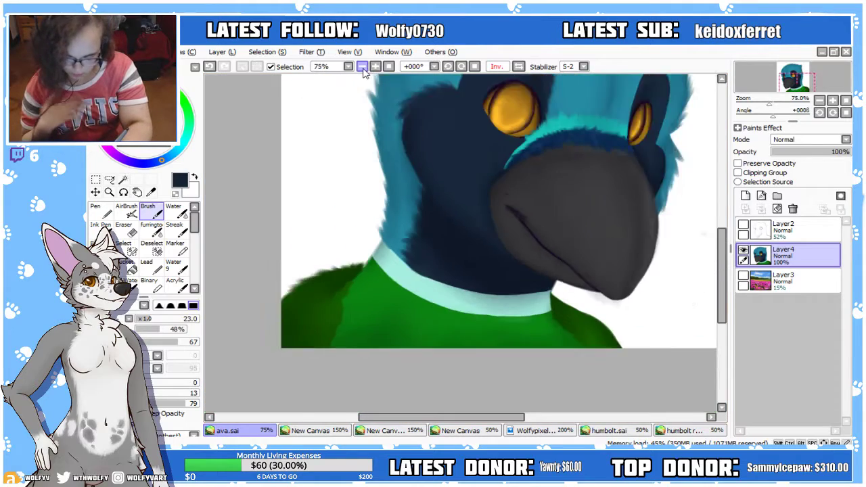
pyautogui.click(362, 67)
pyautogui.click(375, 66)
pyautogui.click(376, 66)
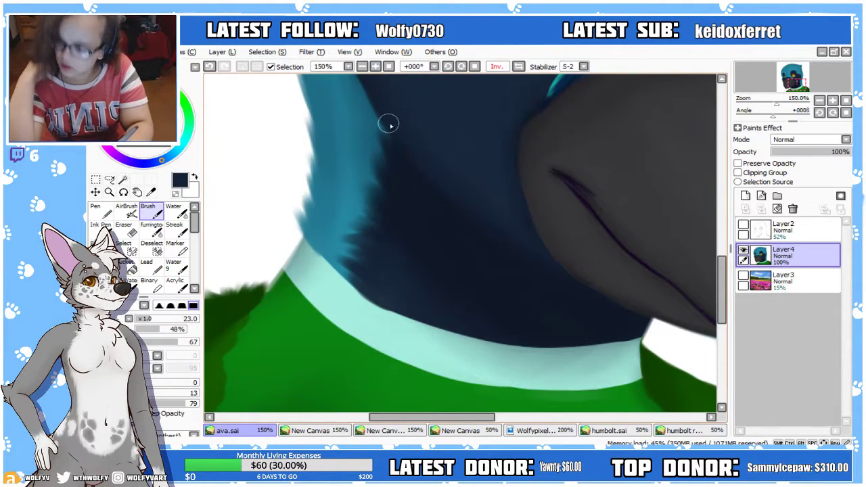
# Feather the collar's rear tip with sampled mint and the adjoining shoulder's top edge with sampled green
pyautogui.rightClick(358, 319)
pyautogui.moveTo(329, 272)
pyautogui.mouseDown()
pyautogui.moveTo(292, 244)
pyautogui.moveTo(305, 266)
pyautogui.moveTo(286, 229)
pyautogui.moveTo(276, 257)
pyautogui.moveTo(298, 258)
pyautogui.moveTo(294, 288)
pyautogui.moveTo(305, 312)
pyautogui.moveTo(269, 275)
pyautogui.moveTo(273, 265)
pyautogui.moveTo(287, 314)
pyautogui.moveTo(241, 284)
pyautogui.mouseUp()
pyautogui.rightClick(299, 255)
pyautogui.rightClick(286, 294)
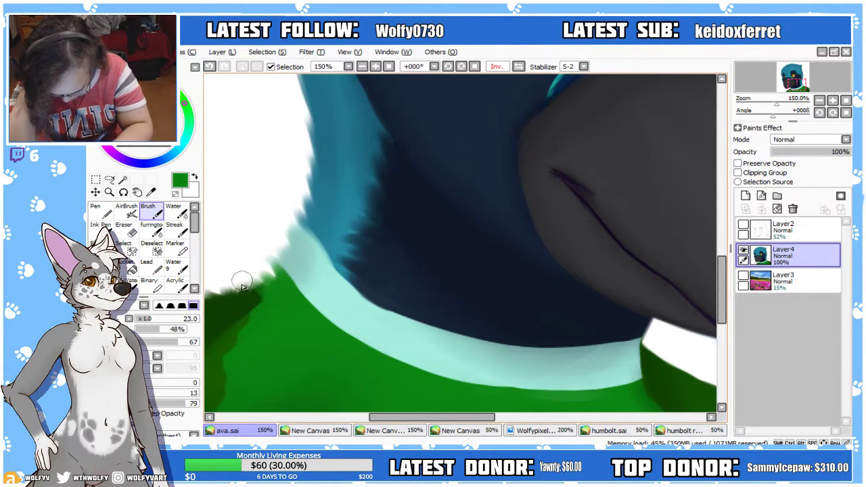
pyautogui.moveTo(277, 314)
pyautogui.mouseDown()
pyautogui.moveTo(229, 298)
pyautogui.moveTo(281, 310)
pyautogui.moveTo(279, 317)
pyautogui.moveTo(240, 318)
pyautogui.moveTo(255, 313)
pyautogui.moveTo(215, 308)
pyautogui.mouseUp()
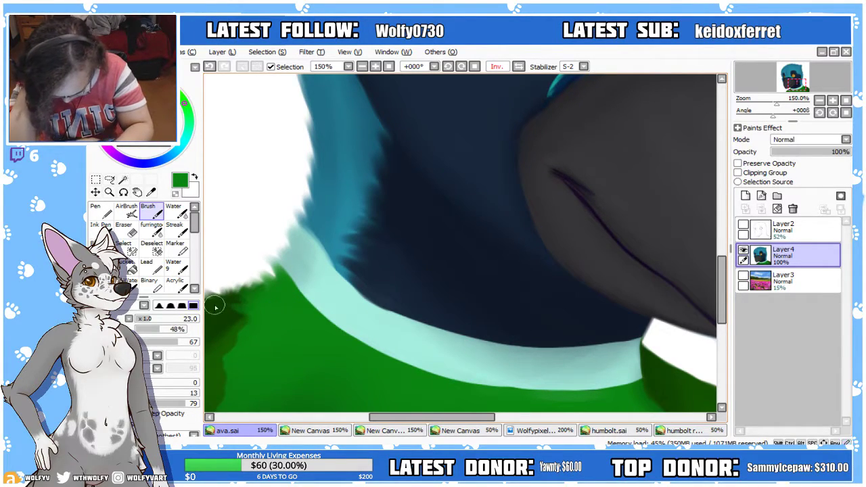
# Blend the collar's upper edge into the neck and paint navy feather tufts overlapping it, using colours sampled from the canvas
pyautogui.rightClick(325, 282)
pyautogui.moveTo(325, 282)
pyautogui.mouseDown()
pyautogui.moveTo(339, 284)
pyautogui.moveTo(304, 271)
pyautogui.moveTo(304, 286)
pyautogui.moveTo(360, 309)
pyautogui.moveTo(352, 277)
pyautogui.moveTo(406, 309)
pyautogui.moveTo(361, 292)
pyautogui.moveTo(333, 258)
pyautogui.mouseUp()
pyautogui.rightClick(402, 298)
pyautogui.keyDown('alt'); pyautogui.click(321, 264); pyautogui.keyUp('alt')
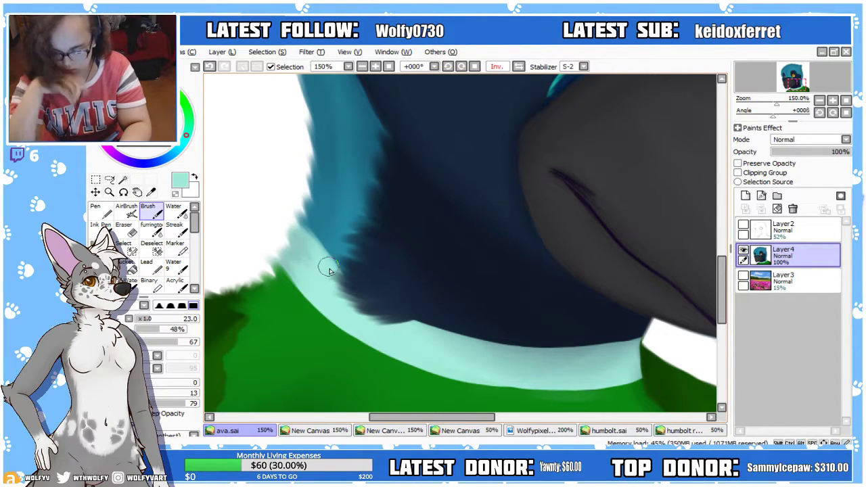
pyautogui.click(362, 67)
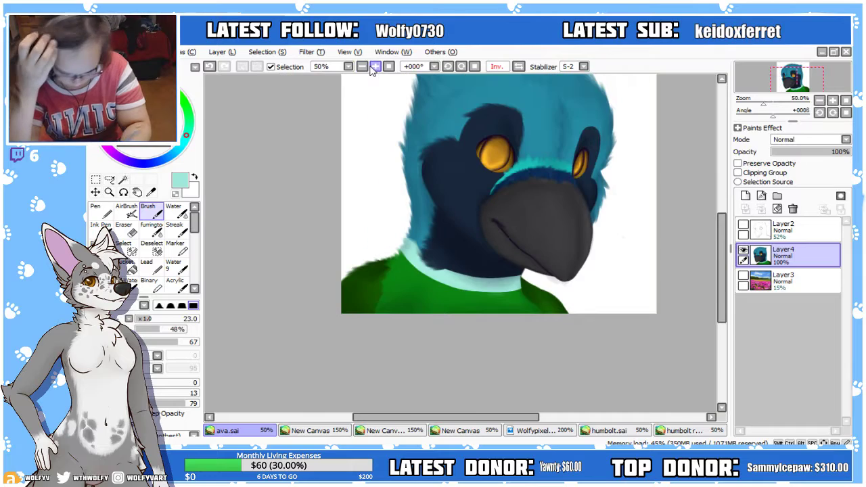
pyautogui.click(518, 67)
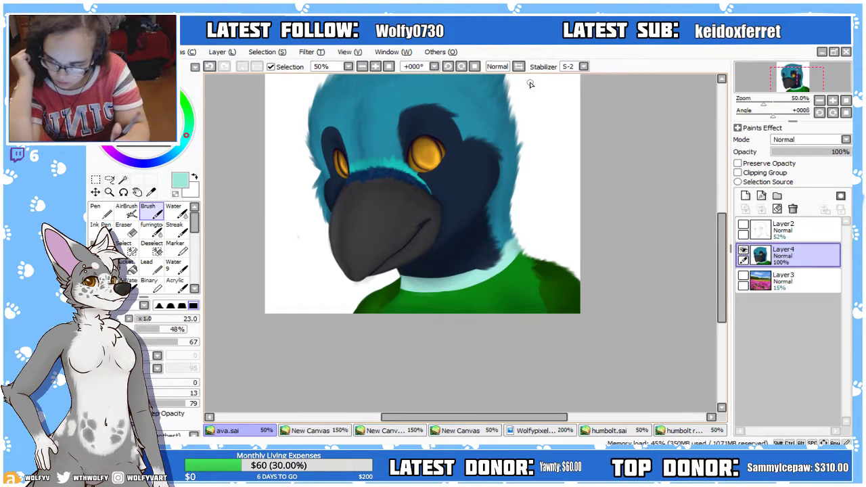
# Clean up the stray paint beneath the beak with the Eraser at size 10 in the mirrored view
pyautogui.click(376, 66)
pyautogui.click(376, 66)
pyautogui.click(376, 67)
pyautogui.moveTo(529, 418); pyautogui.dragTo(504, 418)
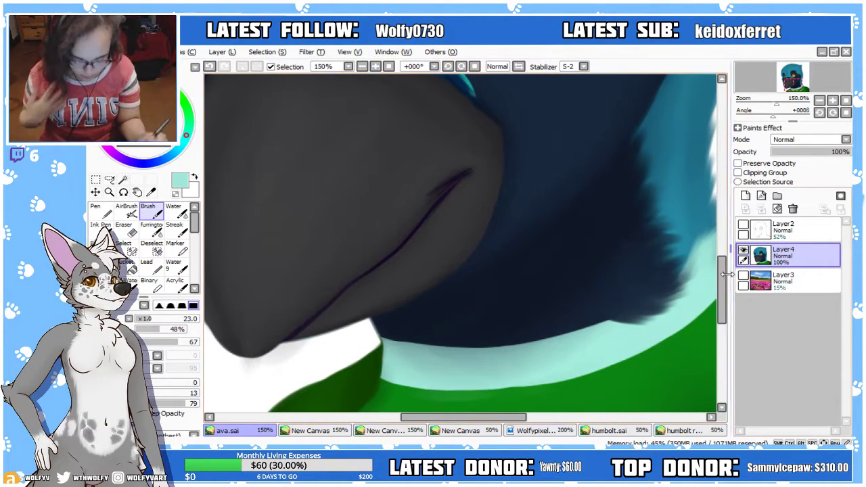
pyautogui.scroll(-3, 560, 232)
pyautogui.click(376, 67)
pyautogui.scroll(2, 441, 247)
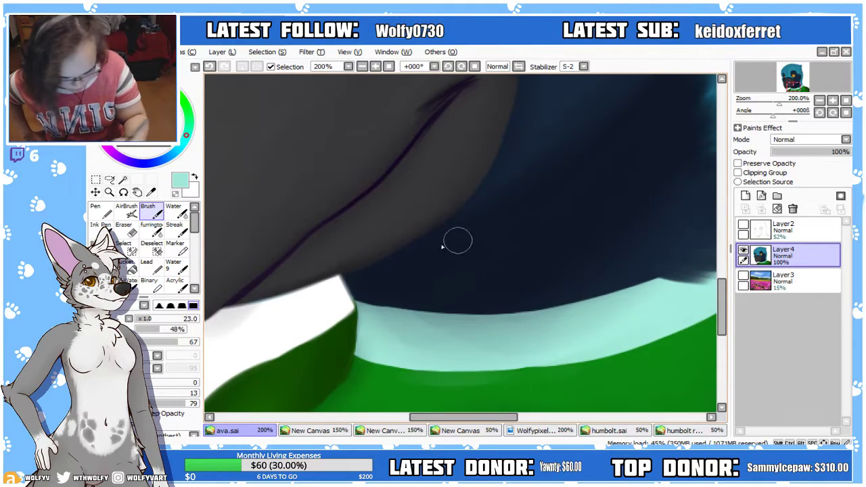
pyautogui.click(125, 229)
pyautogui.click(515, 67)
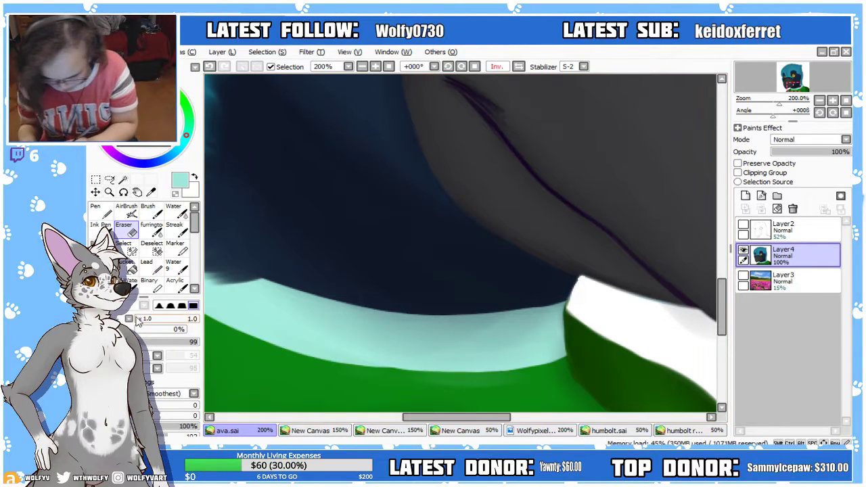
pyautogui.hotkey('ctrl', 'z')
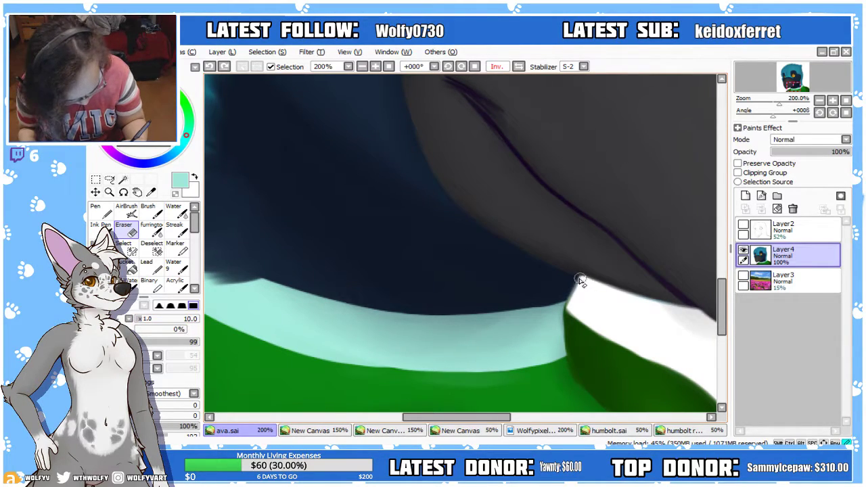
pyautogui.moveTo(580, 280); pyautogui.dragTo(638, 290)
pyautogui.moveTo(667, 317); pyautogui.dragTo(711, 331)
pyautogui.moveTo(488, 418); pyautogui.dragTo(545, 419)
pyautogui.moveTo(399, 306)
pyautogui.mouseDown()
pyautogui.moveTo(449, 321)
pyautogui.moveTo(418, 310)
pyautogui.moveTo(476, 341)
pyautogui.moveTo(435, 317)
pyautogui.moveTo(511, 339)
pyautogui.moveTo(446, 327)
pyautogui.moveTo(546, 337)
pyautogui.mouseUp()
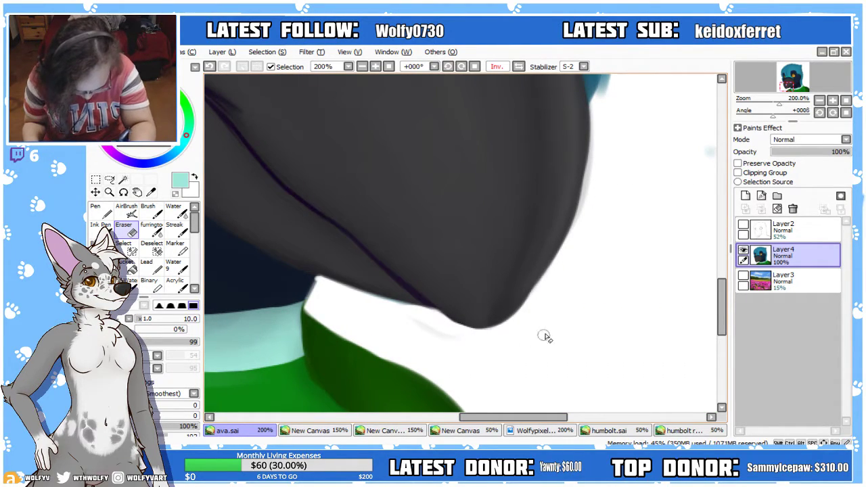
# Restore the normal view orientation and erase the smudges along the beak's front edge, refining its tip
pyautogui.click(519, 66)
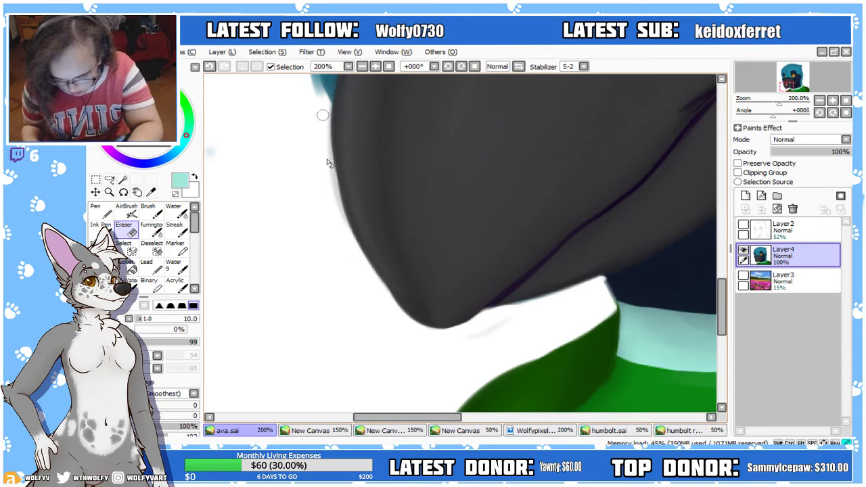
pyautogui.scroll(-2, 318, 162)
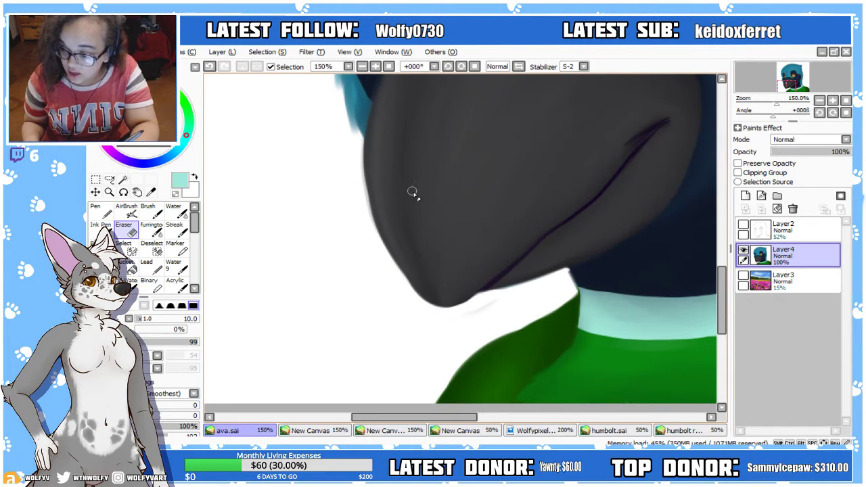
pyautogui.moveTo(362, 167); pyautogui.dragTo(395, 276)
pyautogui.hotkey('ctrl', 'z')
pyautogui.moveTo(361, 192); pyautogui.dragTo(389, 269)
pyautogui.moveTo(362, 184)
pyautogui.mouseDown()
pyautogui.moveTo(378, 238)
pyautogui.moveTo(445, 317)
pyautogui.mouseUp()
pyautogui.moveTo(385, 270); pyautogui.dragTo(463, 325)
pyautogui.moveTo(367, 240); pyautogui.dragTo(430, 307)
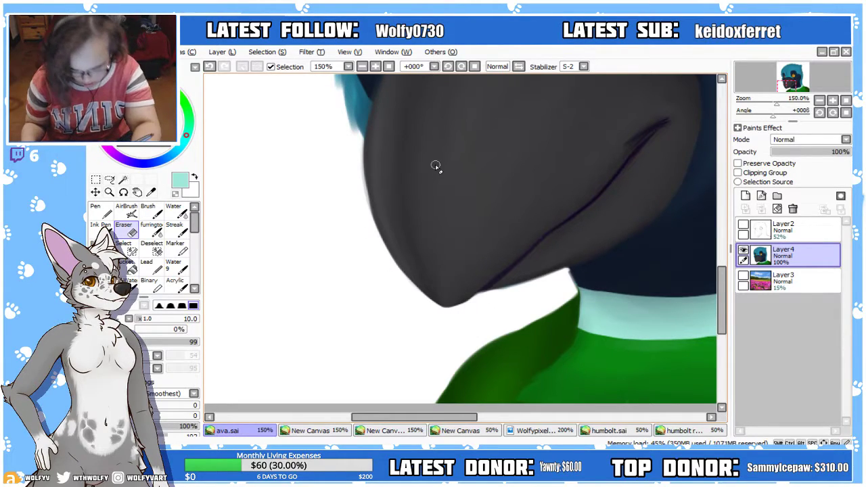
# Mirror the view and erase the sharp corner between the neck and the beak's underside to round it off
pyautogui.click(362, 66)
pyautogui.click(518, 67)
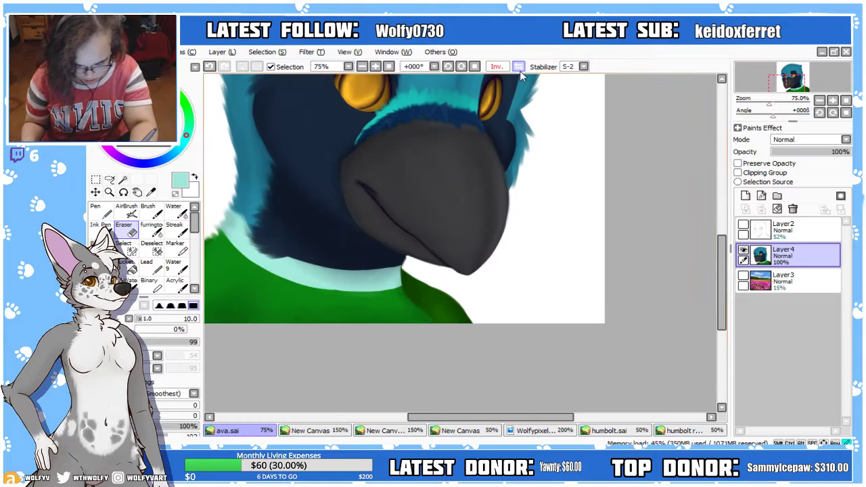
pyautogui.click(376, 67)
pyautogui.click(375, 67)
pyautogui.click(376, 67)
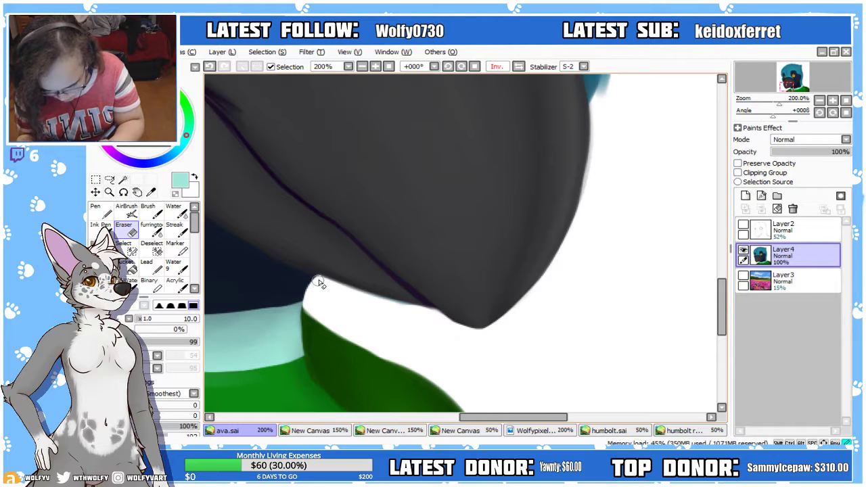
pyautogui.moveTo(517, 417); pyautogui.dragTo(476, 425)
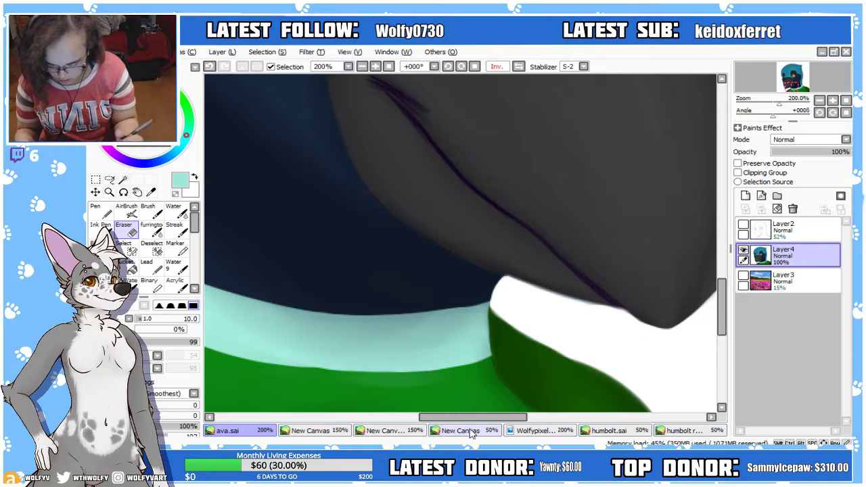
# Feather the far shoulder's upper edge beside the collar using the Brush at size 23 and a sampled dark green
pyautogui.click(161, 208)
pyautogui.keyDown('alt'); pyautogui.click(510, 327); pyautogui.keyUp('alt')
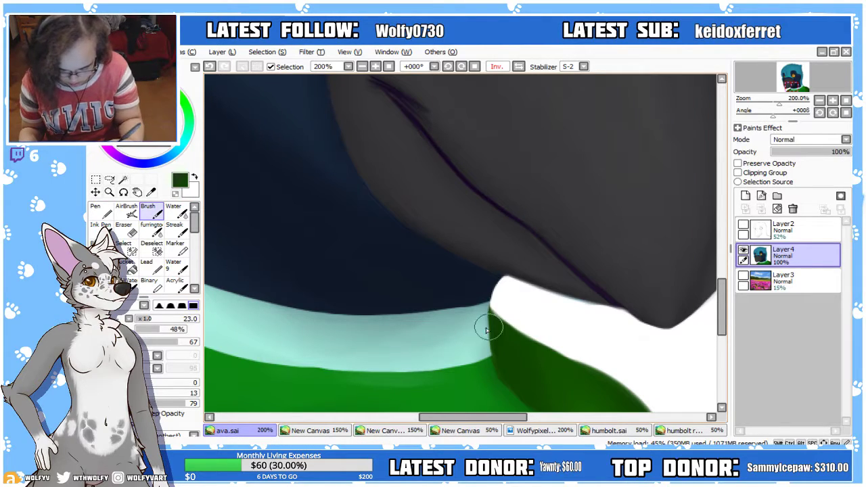
pyautogui.press('[')
pyautogui.press('[')
pyautogui.moveTo(498, 333)
pyautogui.mouseDown()
pyautogui.moveTo(492, 318)
pyautogui.moveTo(504, 328)
pyautogui.moveTo(507, 318)
pyautogui.moveTo(500, 295)
pyautogui.moveTo(517, 328)
pyautogui.moveTo(538, 333)
pyautogui.mouseUp()
pyautogui.scroll(-2, 663, 294)
pyautogui.moveTo(543, 274)
pyautogui.mouseDown()
pyautogui.moveTo(539, 252)
pyautogui.moveTo(518, 241)
pyautogui.moveTo(538, 264)
pyautogui.mouseUp()
pyautogui.click(189, 319)
pyautogui.moveTo(556, 295)
pyautogui.mouseDown()
pyautogui.moveTo(537, 307)
pyautogui.moveTo(529, 284)
pyautogui.moveTo(562, 271)
pyautogui.mouseUp()
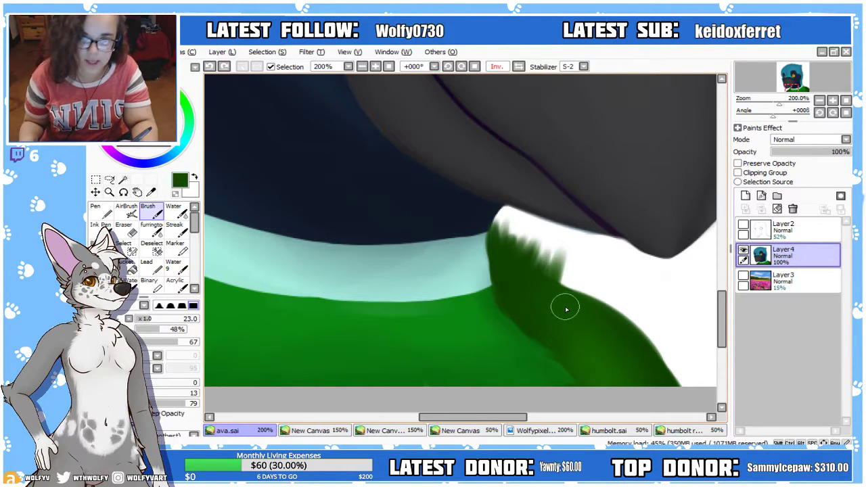
pyautogui.moveTo(557, 307)
pyautogui.mouseDown()
pyautogui.moveTo(566, 298)
pyautogui.moveTo(543, 301)
pyautogui.moveTo(534, 257)
pyautogui.moveTo(551, 245)
pyautogui.mouseUp()
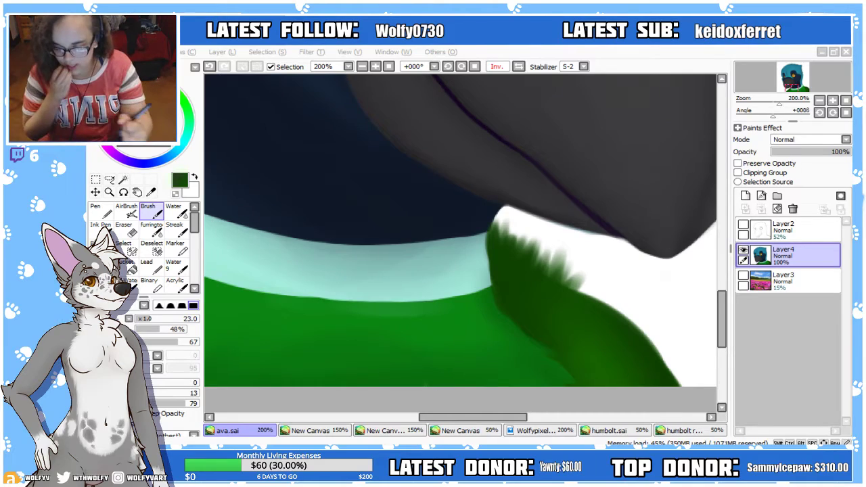
# Extend the feathering down the far shoulder's outer edge in dark green, enlarging the Brush to size 29
pyautogui.click(542, 299)
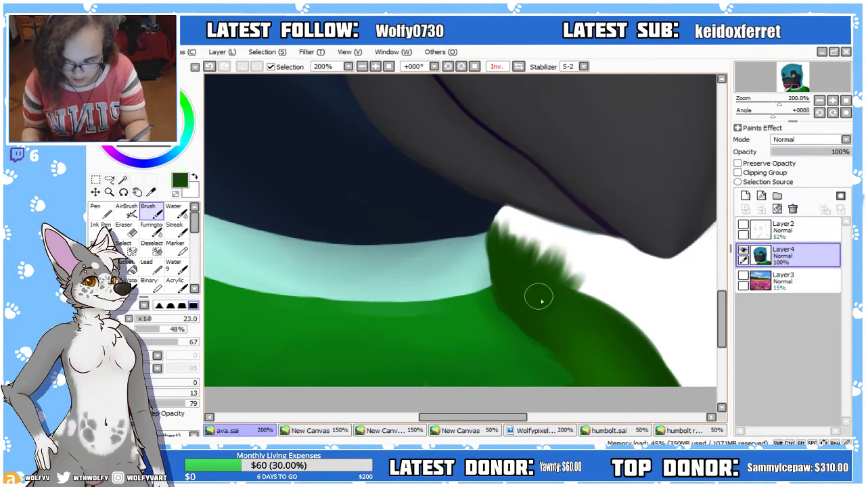
pyautogui.moveTo(560, 302)
pyautogui.mouseDown()
pyautogui.moveTo(585, 279)
pyautogui.moveTo(575, 249)
pyautogui.mouseUp()
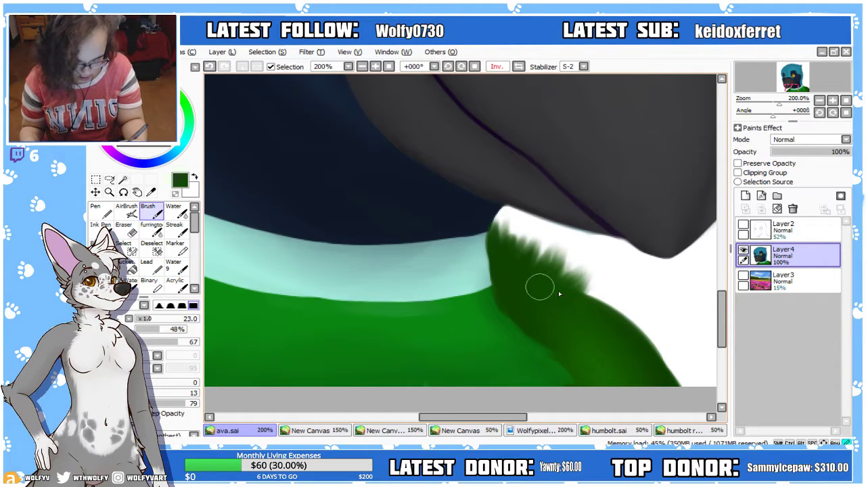
pyautogui.moveTo(540, 286); pyautogui.dragTo(580, 264)
pyautogui.moveTo(155, 322); pyautogui.dragTo(160, 322)
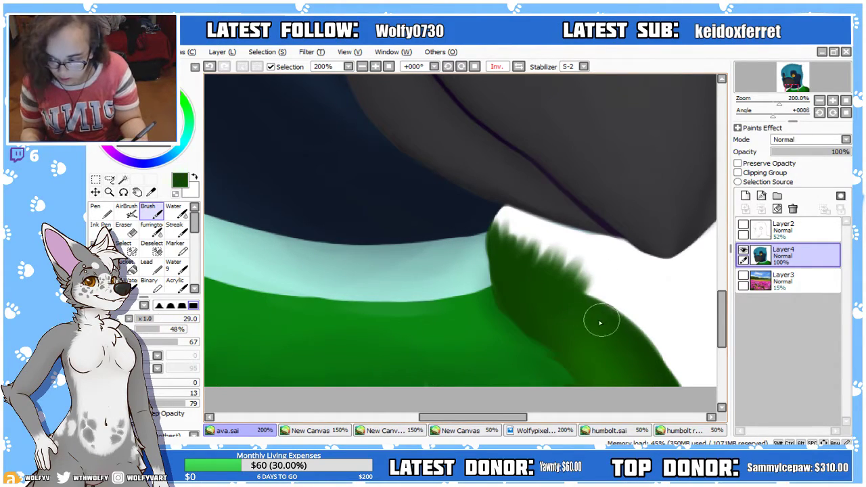
pyautogui.moveTo(596, 309); pyautogui.dragTo(626, 293)
pyautogui.moveTo(553, 327)
pyautogui.mouseDown()
pyautogui.moveTo(604, 301)
pyautogui.moveTo(567, 330)
pyautogui.moveTo(646, 318)
pyautogui.mouseUp()
pyautogui.moveTo(584, 318)
pyautogui.mouseDown()
pyautogui.moveTo(648, 358)
pyautogui.moveTo(670, 355)
pyautogui.mouseUp()
pyautogui.moveTo(605, 333)
pyautogui.mouseDown()
pyautogui.moveTo(680, 403)
pyautogui.moveTo(683, 379)
pyautogui.mouseUp()
pyautogui.moveTo(569, 326)
pyautogui.mouseDown()
pyautogui.moveTo(653, 311)
pyautogui.moveTo(636, 288)
pyautogui.moveTo(663, 369)
pyautogui.mouseUp()
# Set the Brush size to 22 and examine the feathered far shoulder both up close and against the whole portrait
pyautogui.click(362, 67)
pyautogui.click(362, 67)
pyautogui.click(363, 66)
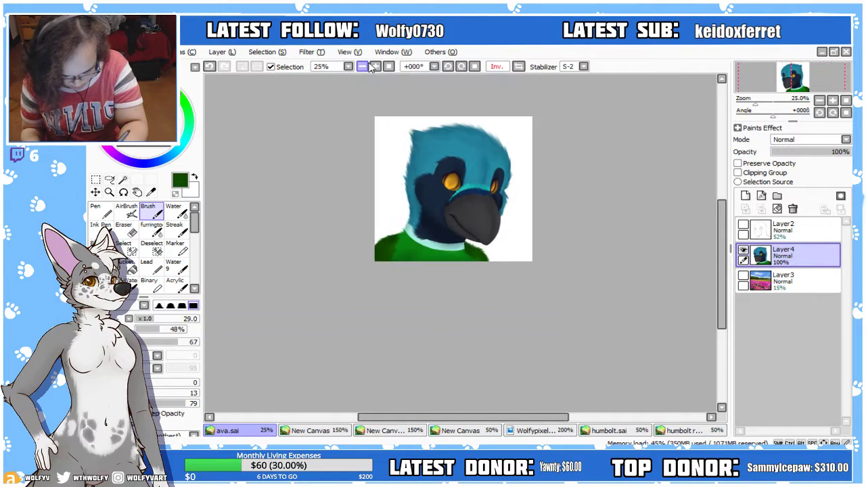
pyautogui.click(375, 66)
pyautogui.click(375, 67)
pyautogui.click(374, 67)
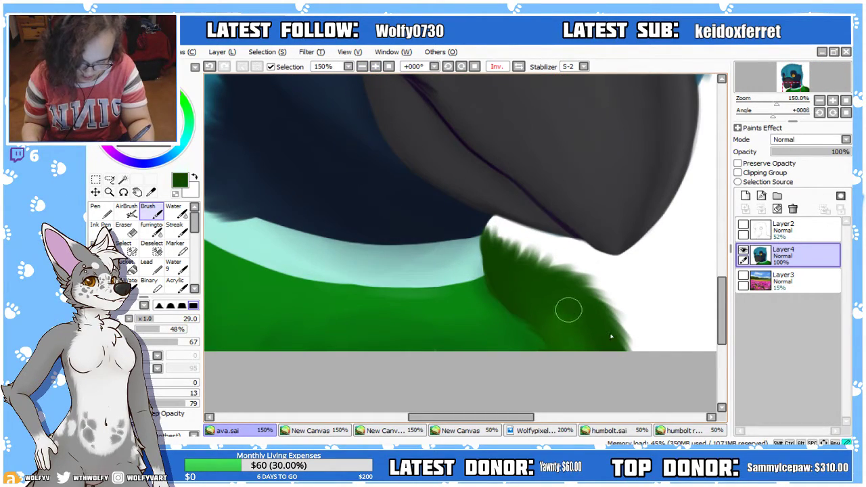
pyautogui.moveTo(482, 416); pyautogui.dragTo(478, 416)
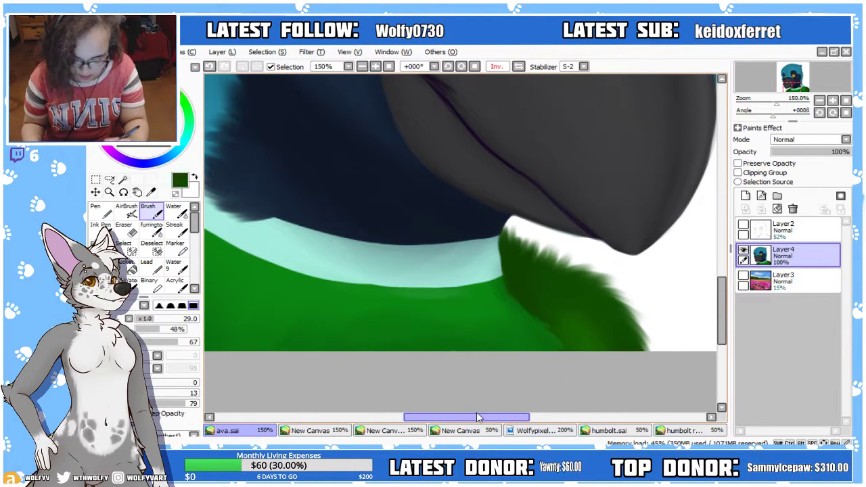
pyautogui.click(154, 319)
pyautogui.click(152, 320)
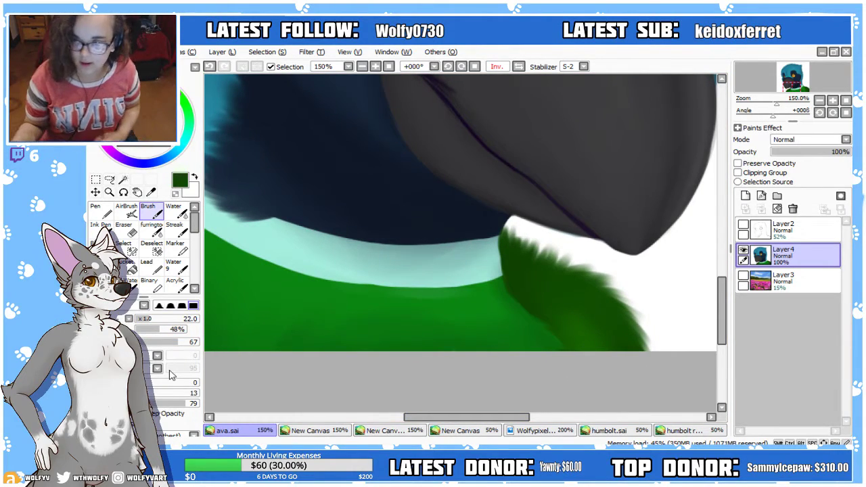
pyautogui.moveTo(524, 416); pyautogui.dragTo(577, 410)
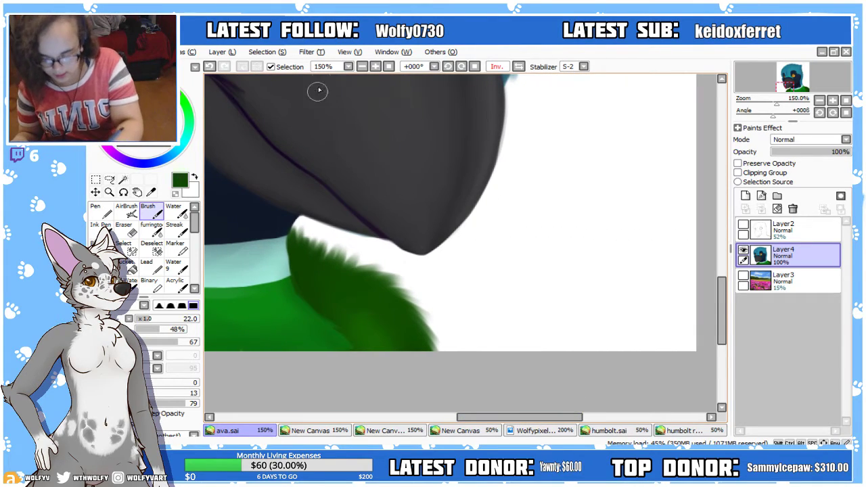
pyautogui.click(362, 66)
pyautogui.click(362, 66)
pyautogui.click(375, 66)
pyautogui.click(375, 66)
pyautogui.click(375, 66)
pyautogui.moveTo(520, 417); pyautogui.dragTo(465, 418)
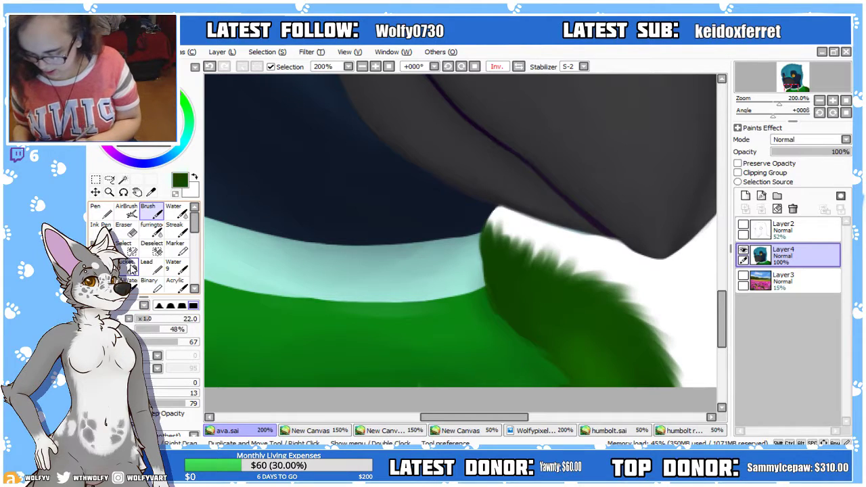
# Erase along the collar's far tip beneath the beak with the Eraser at size 10 to clean its corner
pyautogui.click(125, 248)
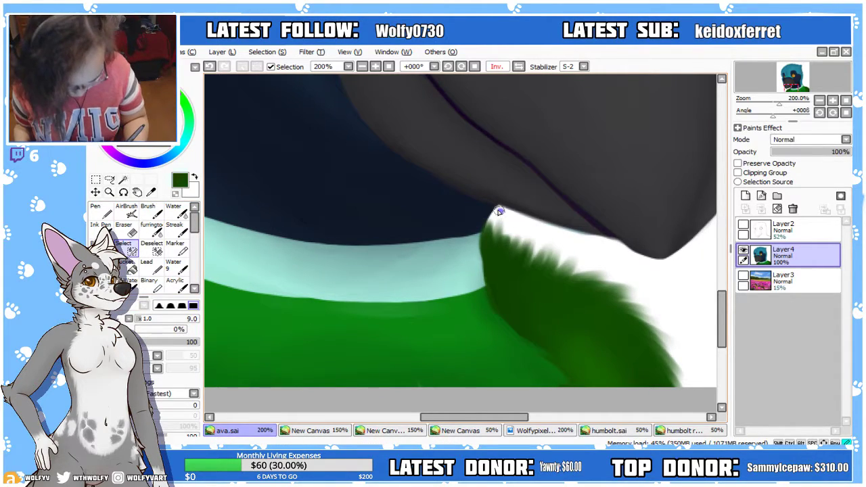
pyautogui.hotkey('ctrl', 'z')
pyautogui.press('e')
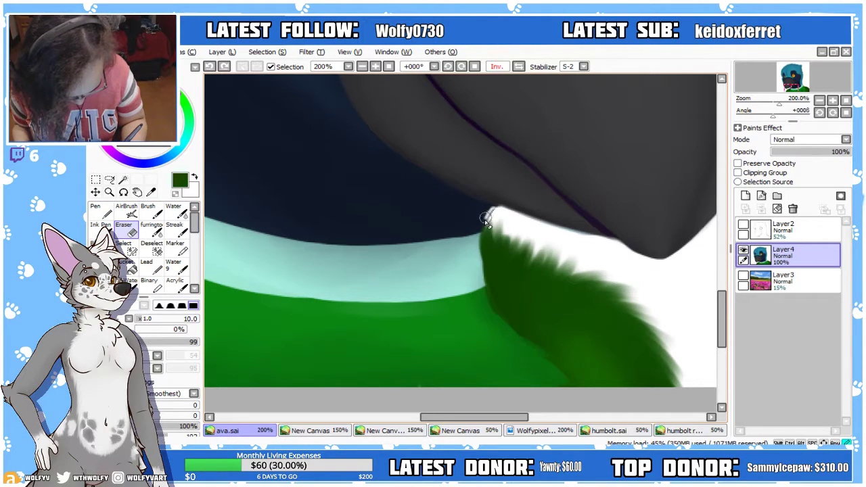
pyautogui.moveTo(494, 214); pyautogui.dragTo(487, 226)
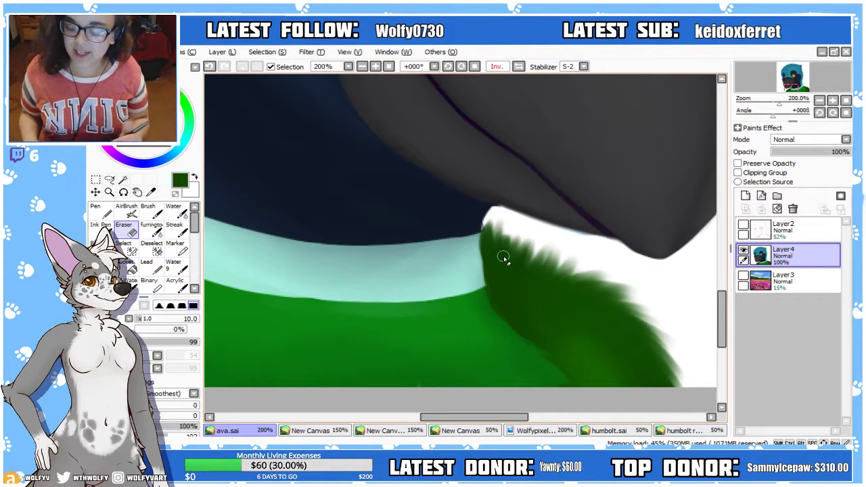
pyautogui.scroll(2, 720, 311)
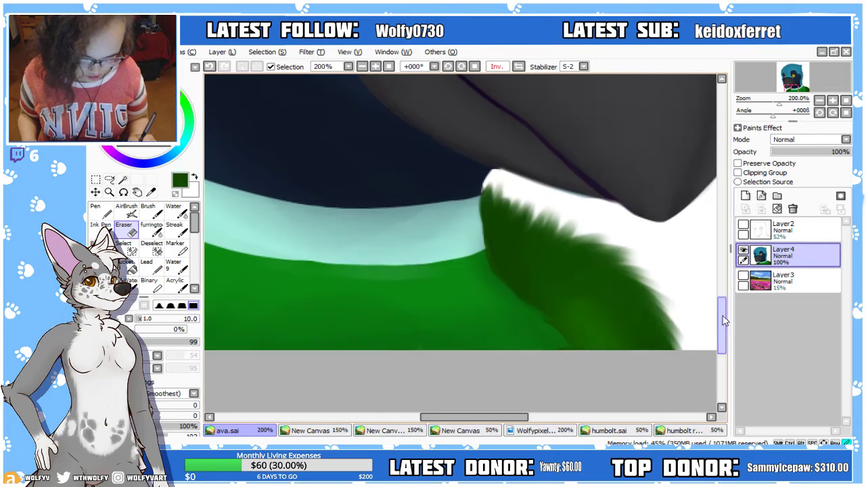
# Feather the collar's far end over the dark green shoulder in the mirrored view, using the Brush at size 22 and a sampled pale teal
pyautogui.moveTo(532, 415); pyautogui.dragTo(457, 439)
pyautogui.press('h')
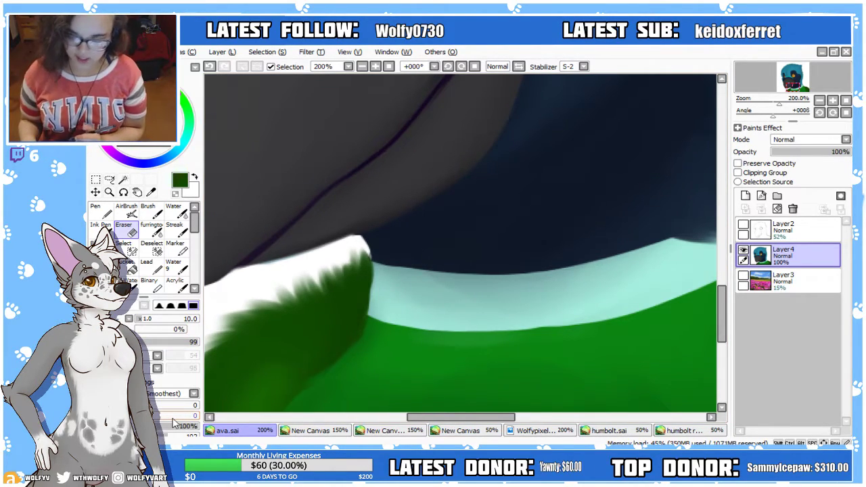
pyautogui.click(147, 210)
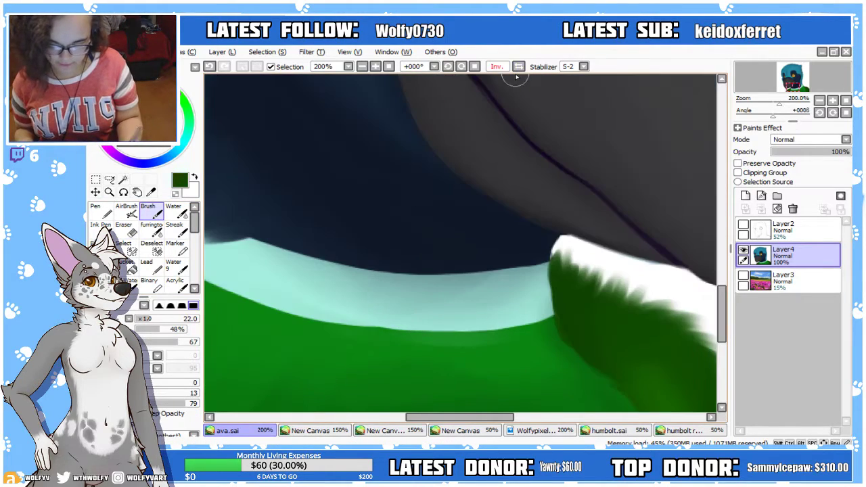
pyautogui.click(518, 66)
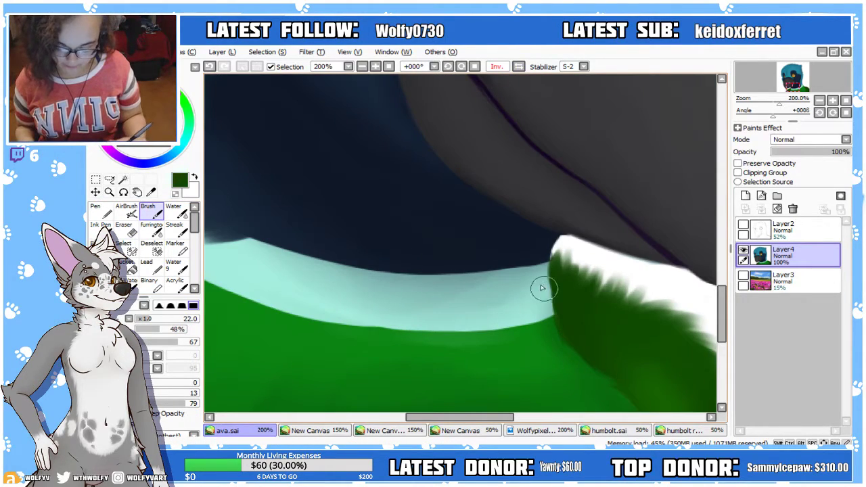
pyautogui.keyDown('alt'); pyautogui.click(535, 313); pyautogui.keyUp('alt')
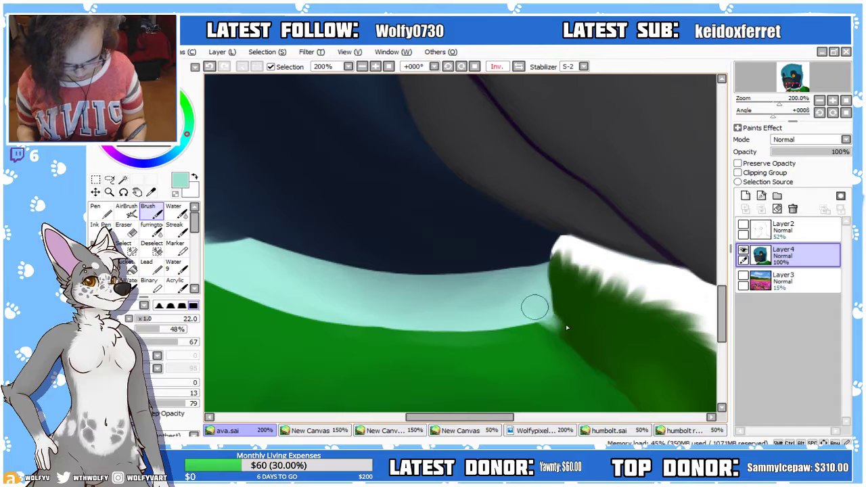
pyautogui.moveTo(561, 284)
pyautogui.mouseDown()
pyautogui.moveTo(533, 317)
pyautogui.moveTo(512, 306)
pyautogui.moveTo(535, 250)
pyautogui.moveTo(564, 257)
pyautogui.moveTo(525, 262)
pyautogui.moveTo(537, 254)
pyautogui.moveTo(525, 254)
pyautogui.moveTo(529, 246)
pyautogui.moveTo(563, 251)
pyautogui.moveTo(519, 251)
pyautogui.moveTo(502, 264)
pyautogui.mouseUp()
# Extend the neck's corner beneath the beak in sampled dark navy with the Brush at size 14, and resample the collar's teal
pyautogui.keyDown('alt'); pyautogui.click(526, 259); pyautogui.keyUp('alt')
pyautogui.press('[')
pyautogui.press('[')
pyautogui.press('[')
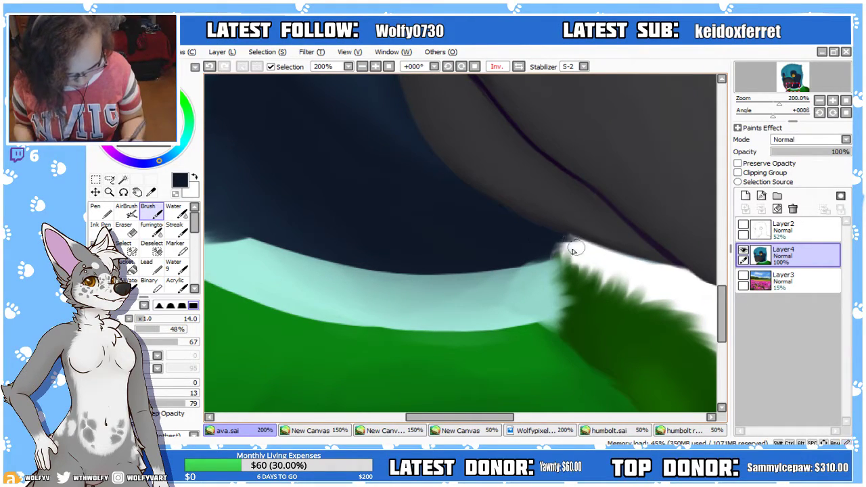
pyautogui.moveTo(530, 250)
pyautogui.mouseDown()
pyautogui.moveTo(564, 267)
pyautogui.moveTo(525, 278)
pyautogui.moveTo(533, 254)
pyautogui.moveTo(567, 251)
pyautogui.mouseUp()
pyautogui.keyDown('alt'); pyautogui.click(528, 278); pyautogui.keyUp('alt')
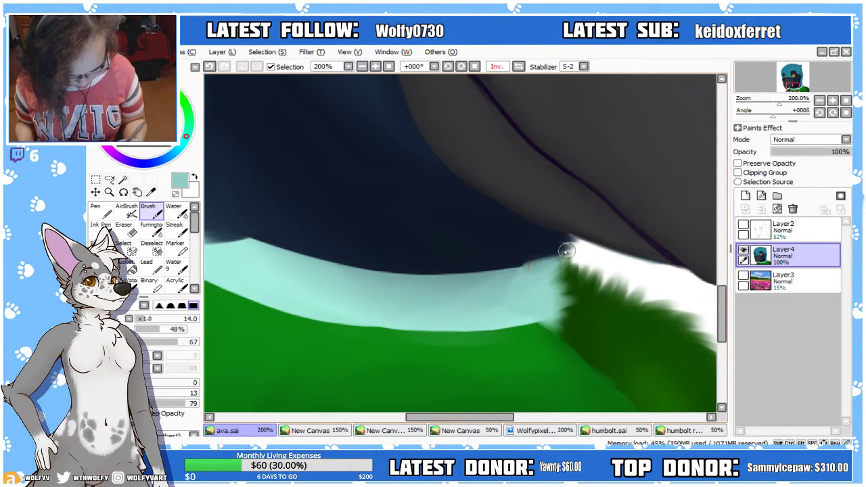
# Feather the green chest into the darker far shoulder just below the collar using a sampled mid green
pyautogui.scroll(-3, 531, 312)
pyautogui.keyDown('alt'); pyautogui.click(532, 311); pyautogui.keyUp('alt')
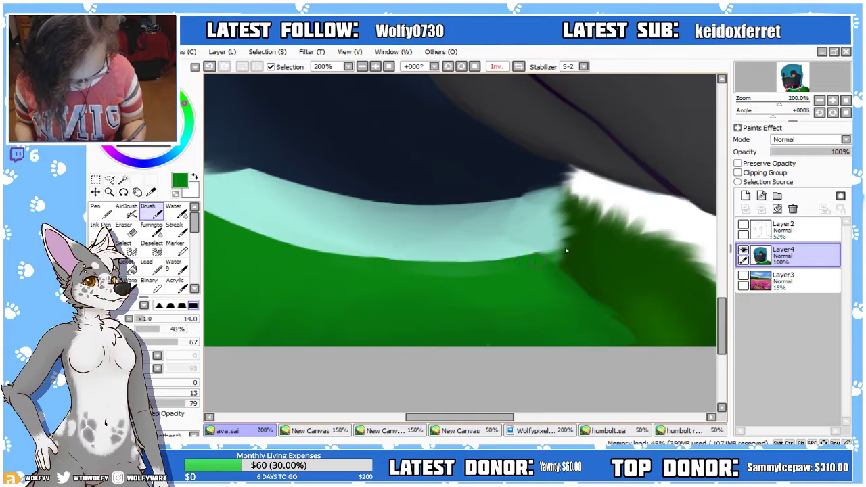
pyautogui.moveTo(516, 265)
pyautogui.mouseDown()
pyautogui.moveTo(552, 259)
pyautogui.moveTo(588, 273)
pyautogui.mouseUp()
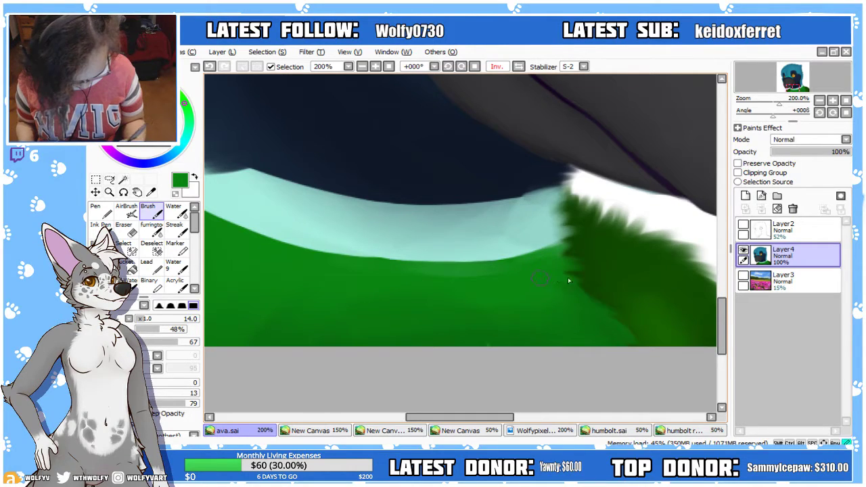
# Rotate the canvas to -45° and feather the collar's lower edge over the green chest with pale teal and the Brush at size 30
pyautogui.click(448, 66)
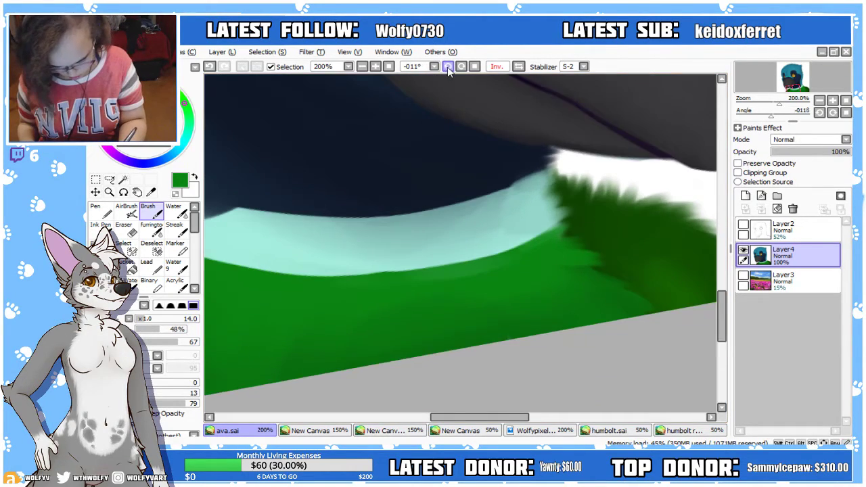
pyautogui.click(448, 66)
pyautogui.click(448, 66)
pyautogui.keyDown('alt'); pyautogui.click(501, 213); pyautogui.keyUp('alt')
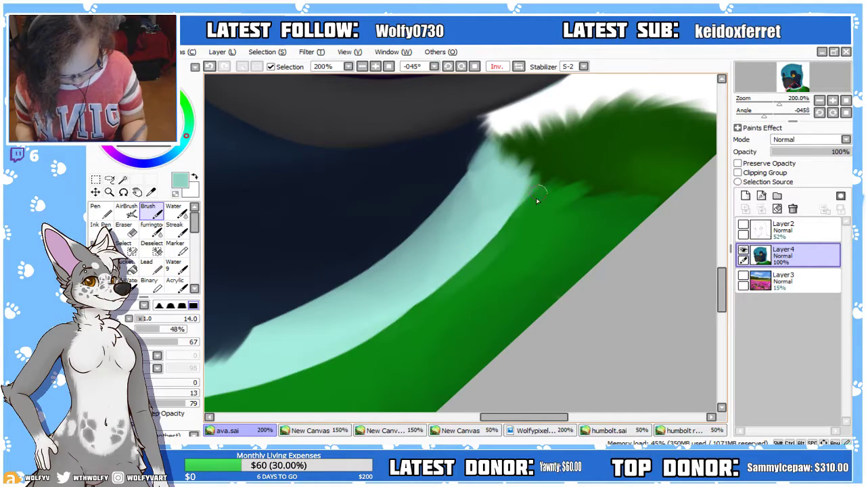
pyautogui.moveTo(541, 417); pyautogui.dragTo(511, 416)
pyautogui.click(164, 320)
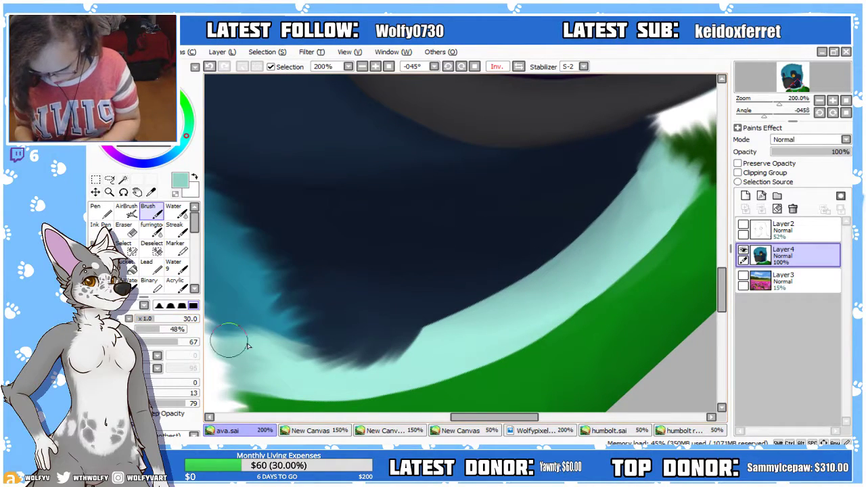
pyautogui.moveTo(483, 350)
pyautogui.mouseDown()
pyautogui.moveTo(491, 343)
pyautogui.moveTo(439, 395)
pyautogui.mouseUp()
pyautogui.moveTo(721, 297); pyautogui.dragTo(720, 321)
pyautogui.moveTo(440, 232)
pyautogui.mouseDown()
pyautogui.moveTo(335, 280)
pyautogui.moveTo(324, 272)
pyautogui.moveTo(346, 251)
pyautogui.moveTo(266, 263)
pyautogui.mouseUp()
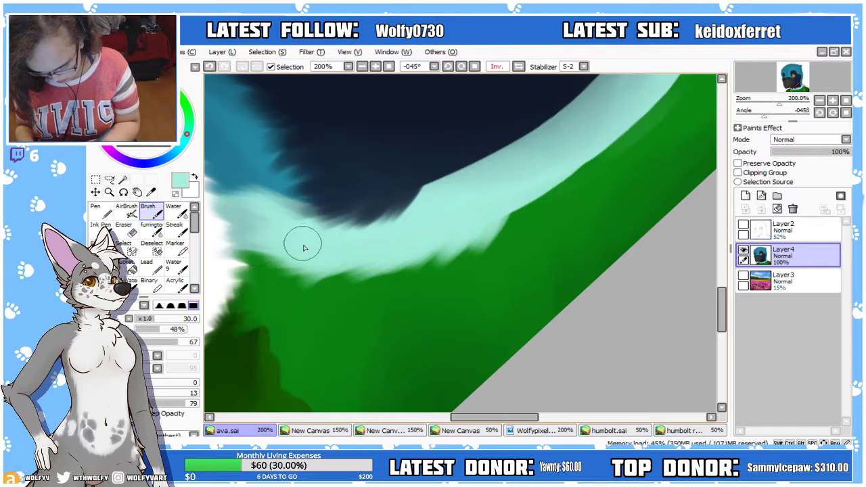
pyautogui.moveTo(503, 221)
pyautogui.mouseDown()
pyautogui.moveTo(517, 190)
pyautogui.moveTo(521, 199)
pyautogui.moveTo(523, 176)
pyautogui.moveTo(553, 175)
pyautogui.moveTo(563, 212)
pyautogui.moveTo(592, 176)
pyautogui.mouseUp()
# Reset the canvas rotation and feather the remaining smooth stretch of the collar's lower edge toward the far shoulder in pale teal
pyautogui.click(376, 67)
pyautogui.click(389, 67)
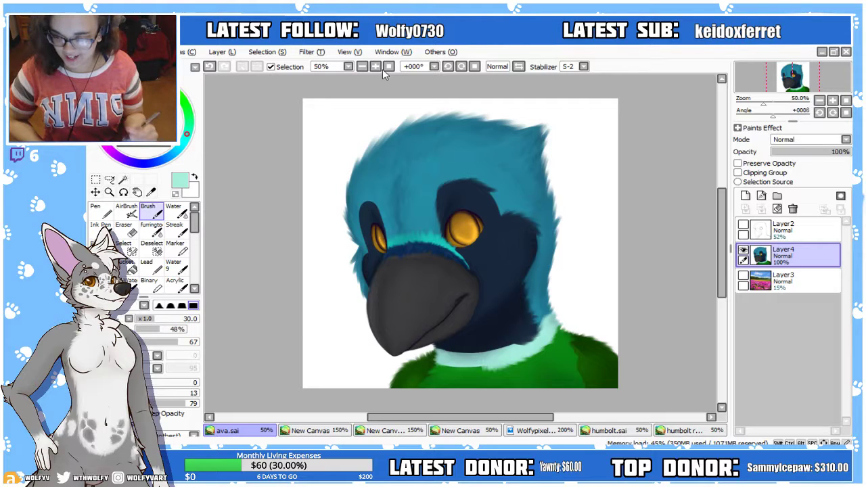
pyautogui.moveTo(724, 276); pyautogui.dragTo(724, 295)
pyautogui.moveTo(533, 418); pyautogui.dragTo(506, 421)
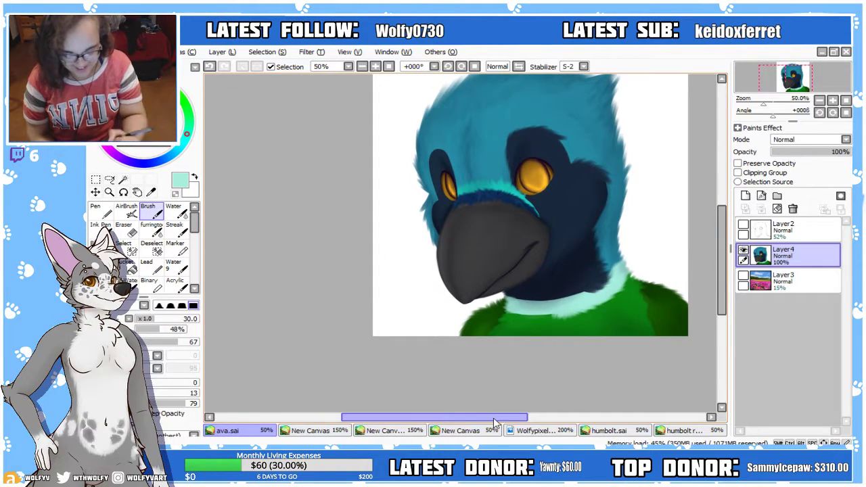
pyautogui.click(376, 68)
pyautogui.click(375, 69)
pyautogui.click(519, 66)
pyautogui.scroll(-5, 652, 216)
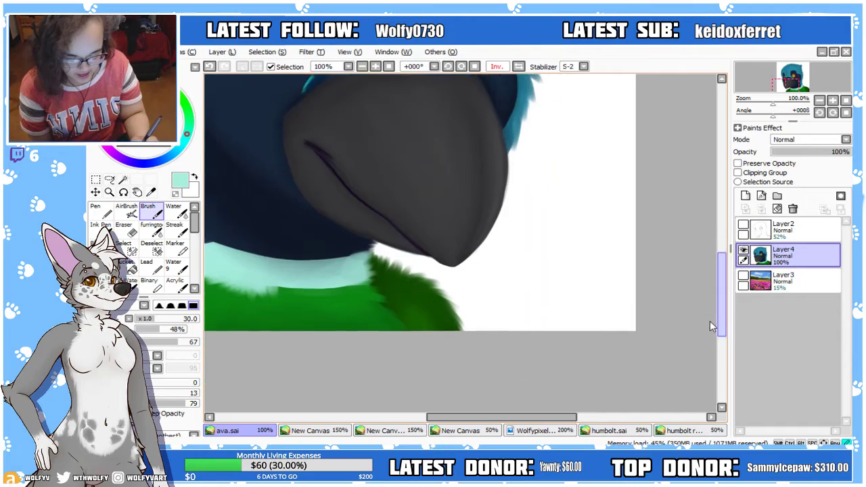
pyautogui.moveTo(553, 415); pyautogui.dragTo(518, 414)
pyautogui.scroll(2, 570, 360)
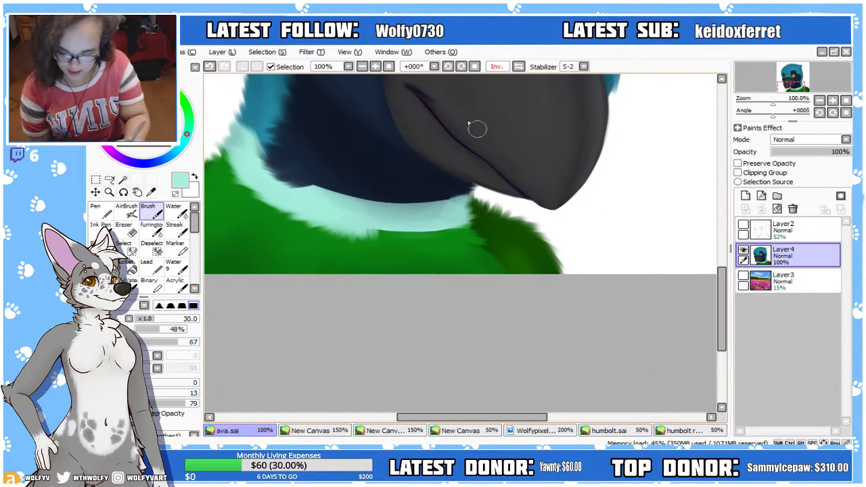
pyautogui.click(376, 66)
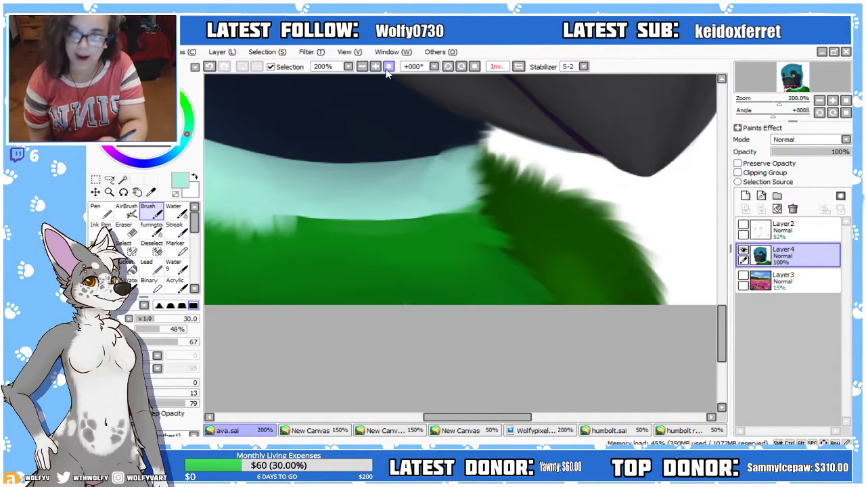
pyautogui.moveTo(290, 199)
pyautogui.mouseDown()
pyautogui.moveTo(324, 214)
pyautogui.moveTo(295, 203)
pyautogui.moveTo(299, 225)
pyautogui.moveTo(287, 244)
pyautogui.moveTo(281, 230)
pyautogui.moveTo(277, 251)
pyautogui.mouseUp()
pyautogui.moveTo(415, 198)
pyautogui.mouseDown()
pyautogui.moveTo(452, 229)
pyautogui.moveTo(449, 205)
pyautogui.moveTo(473, 219)
pyautogui.moveTo(422, 206)
pyautogui.moveTo(463, 222)
pyautogui.moveTo(477, 212)
pyautogui.moveTo(428, 205)
pyautogui.moveTo(448, 238)
pyautogui.moveTo(467, 224)
pyautogui.moveTo(406, 203)
pyautogui.mouseUp()
pyautogui.moveTo(310, 205)
pyautogui.mouseDown()
pyautogui.moveTo(315, 247)
pyautogui.moveTo(332, 248)
pyautogui.moveTo(343, 234)
pyautogui.moveTo(367, 252)
pyautogui.mouseUp()
pyautogui.moveTo(380, 223)
pyautogui.mouseDown()
pyautogui.moveTo(362, 210)
pyautogui.moveTo(368, 232)
pyautogui.moveTo(404, 243)
pyautogui.moveTo(458, 245)
pyautogui.moveTo(435, 229)
pyautogui.moveTo(470, 234)
pyautogui.moveTo(484, 226)
pyautogui.moveTo(426, 222)
pyautogui.mouseUp()
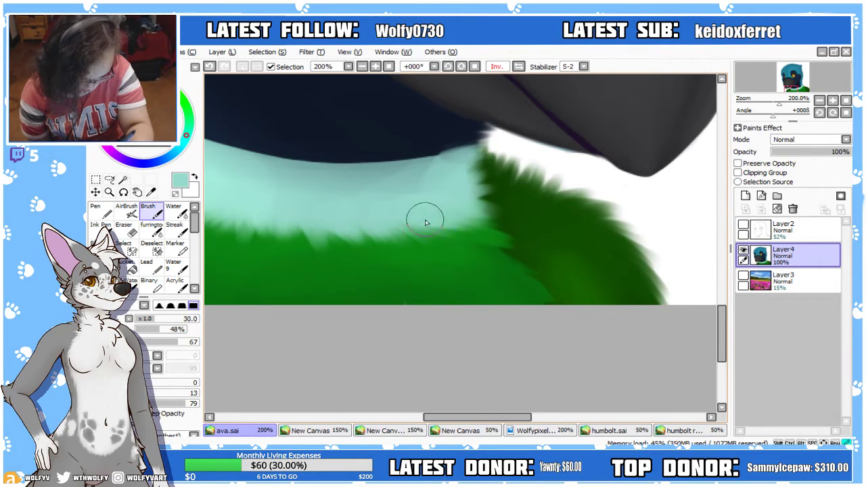
# Refine the boundary between the chest and the far shoulder below the collar with a sampled green and the Brush at size 23
pyautogui.click(362, 66)
pyautogui.click(362, 67)
pyautogui.click(362, 67)
pyautogui.click(361, 67)
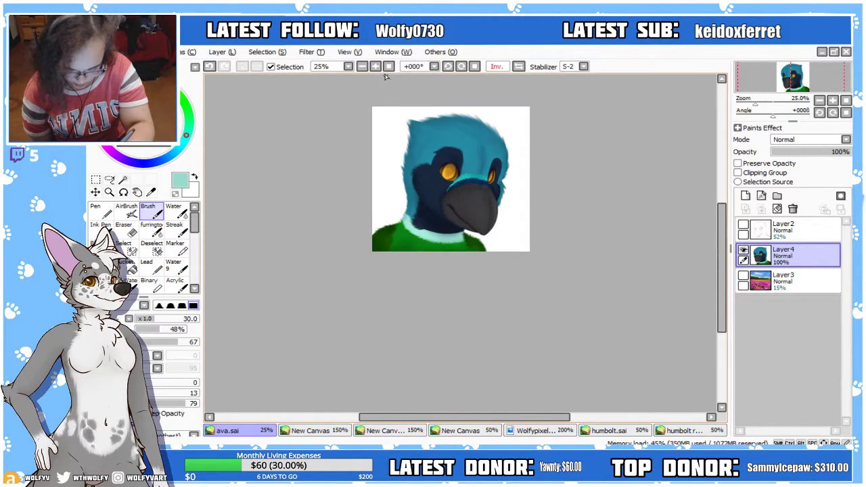
pyautogui.click(376, 67)
pyautogui.click(375, 67)
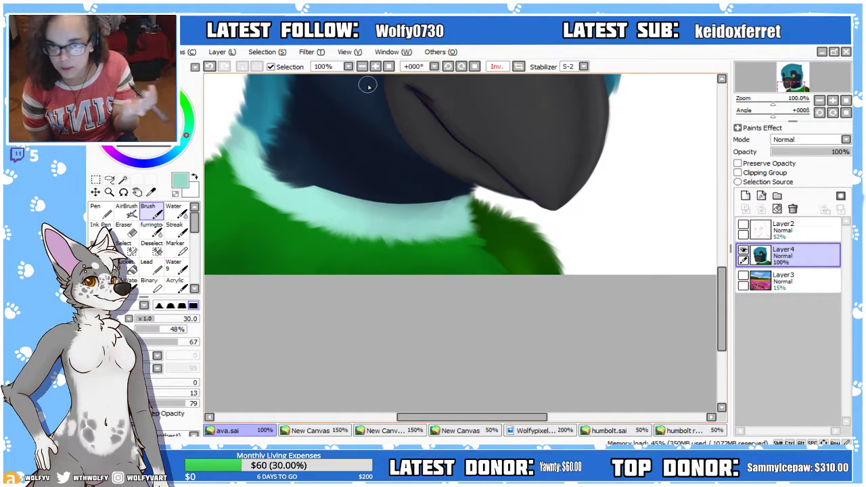
pyautogui.scroll(1, 384, 88)
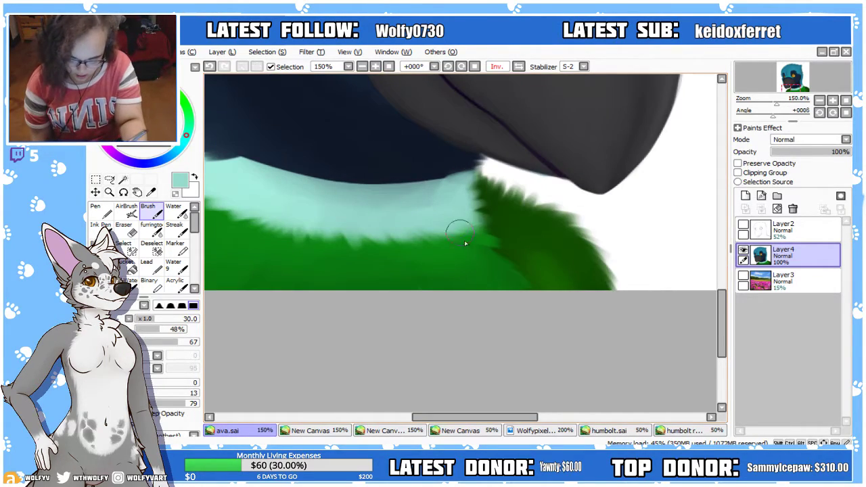
pyautogui.keyDown('alt'); pyautogui.click(485, 257); pyautogui.keyUp('alt')
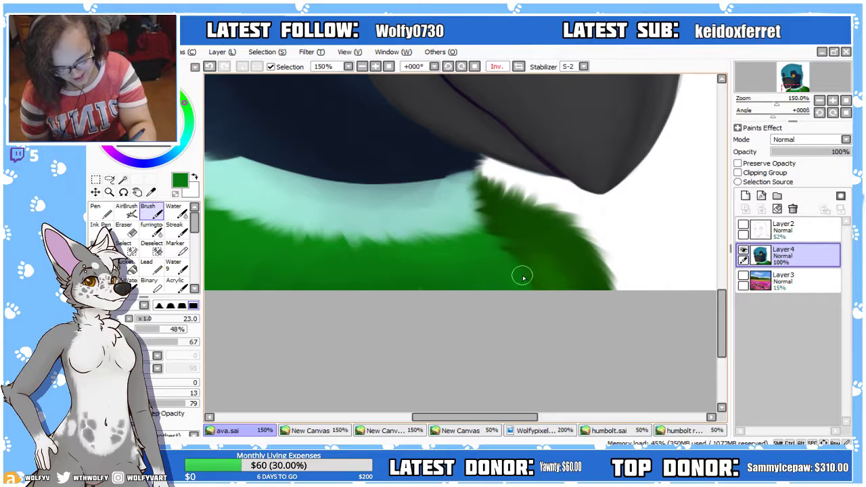
# Blend the green chest into the darker near shoulder beside the collar with a sampled mid green and the Brush at size 44
pyautogui.click(389, 67)
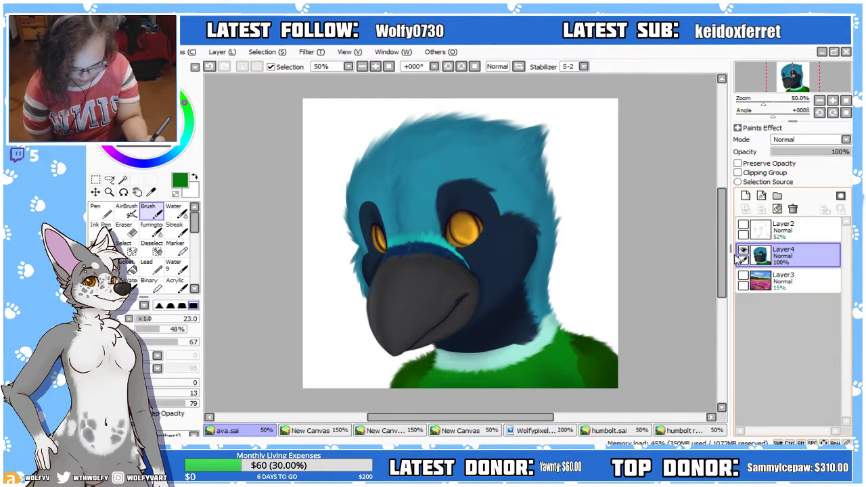
pyautogui.moveTo(722, 262); pyautogui.dragTo(722, 293)
pyautogui.moveTo(516, 417); pyautogui.dragTo(524, 418)
pyautogui.click(375, 66)
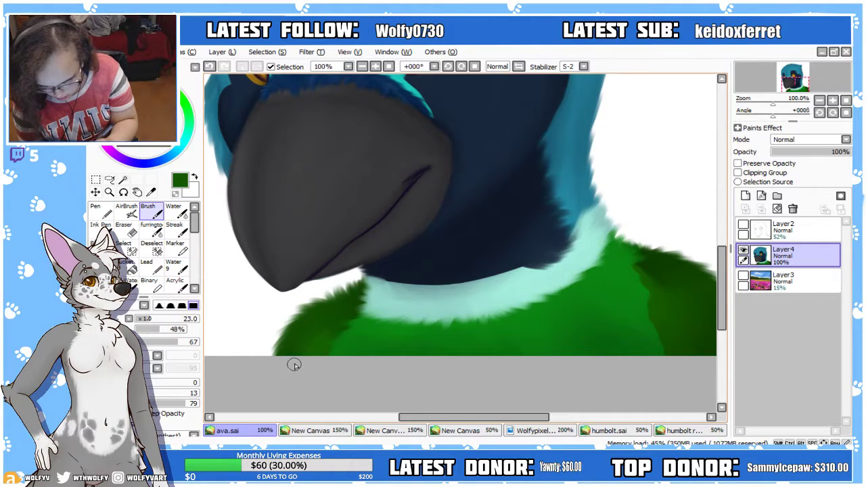
pyautogui.moveTo(534, 417); pyautogui.dragTo(566, 438)
pyautogui.keyDown('alt'); pyautogui.click(484, 273); pyautogui.keyUp('alt')
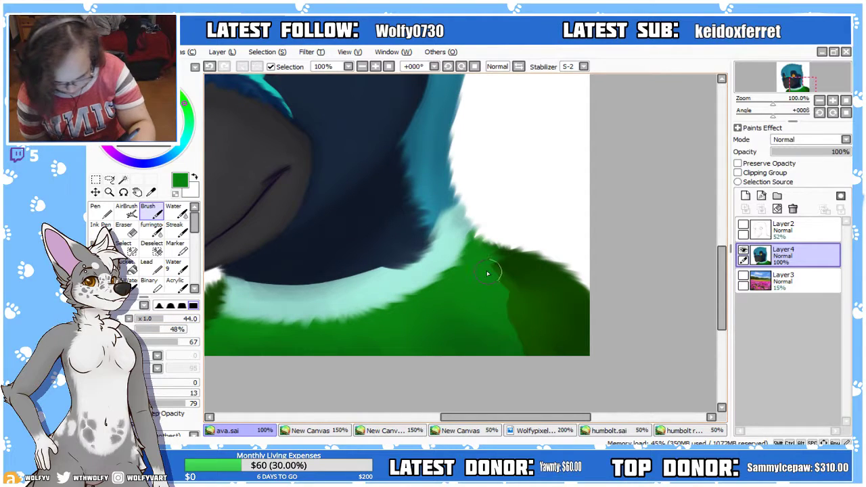
pyautogui.moveTo(472, 279); pyautogui.dragTo(460, 236)
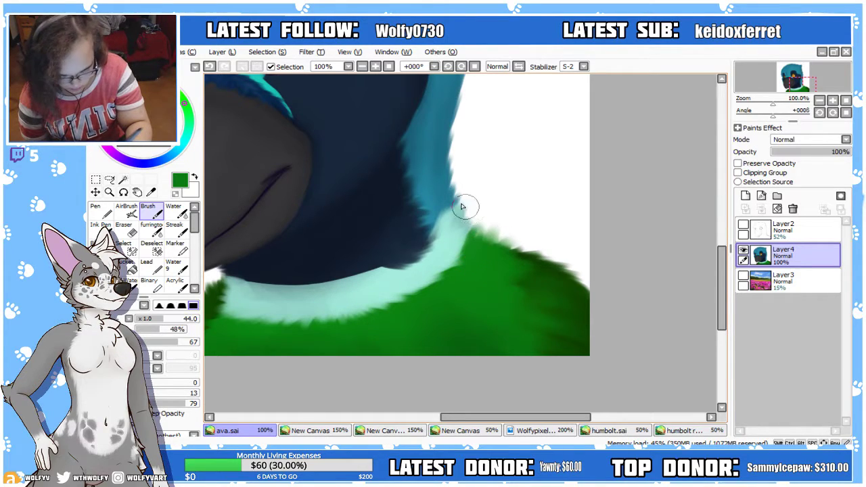
# Feather the collar's rear end over the green shoulder at the back of the neck with sampled pale teal
pyautogui.rightClick(450, 250)
pyautogui.moveTo(438, 257); pyautogui.dragTo(470, 255)
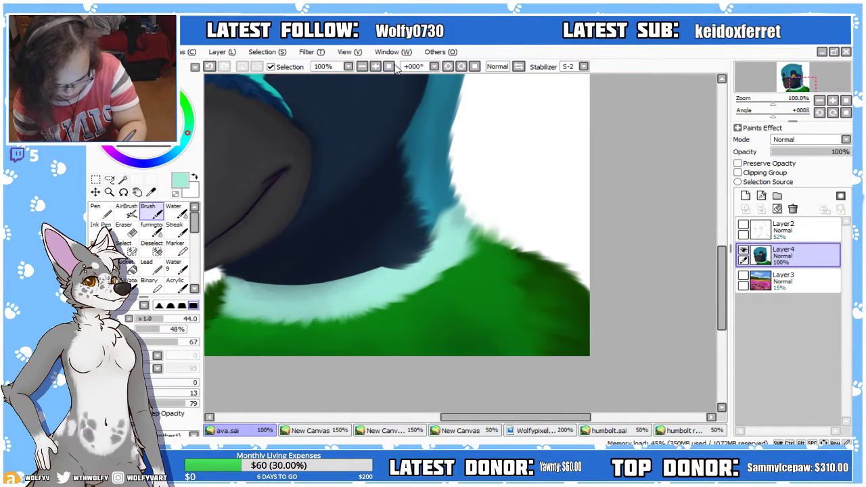
pyautogui.click(390, 67)
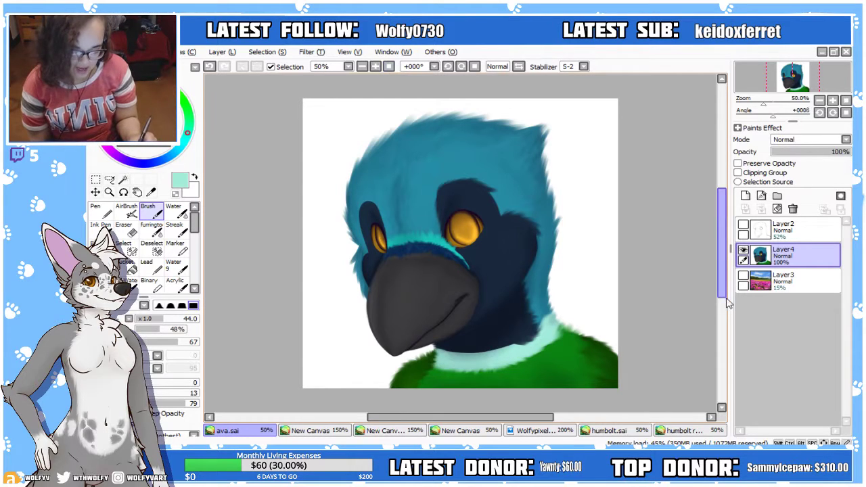
# Mirror the view and feather both ends of the navy neck's lower edge over the collar with sampled navy and the Brush at size 36
pyautogui.scroll(-5, 707, 301)
pyautogui.moveTo(550, 421); pyautogui.dragTo(475, 420)
pyautogui.click(375, 67)
pyautogui.click(376, 66)
pyautogui.click(376, 66)
pyautogui.press('h')
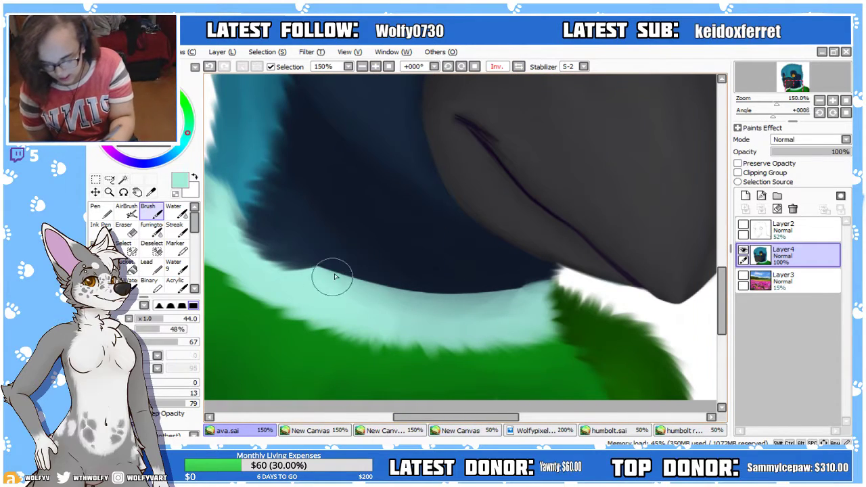
pyautogui.keyDown('alt'); pyautogui.click(329, 280); pyautogui.keyUp('alt')
pyautogui.press('[')
pyautogui.press('[')
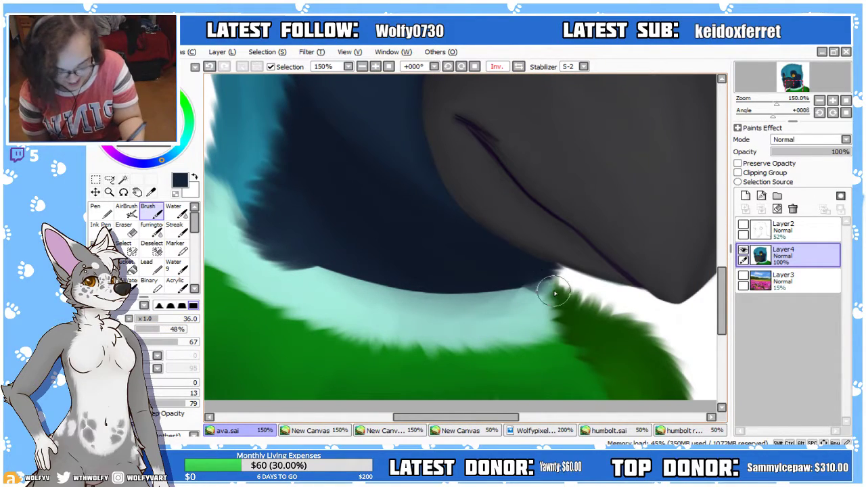
pyautogui.moveTo(502, 273)
pyautogui.mouseDown()
pyautogui.moveTo(563, 279)
pyautogui.moveTo(492, 267)
pyautogui.moveTo(492, 309)
pyautogui.mouseUp()
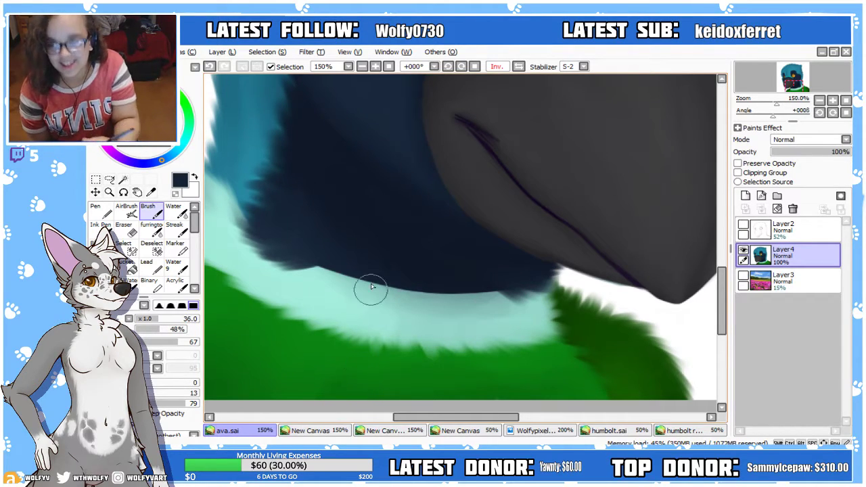
pyautogui.moveTo(333, 263)
pyautogui.mouseDown()
pyautogui.moveTo(286, 282)
pyautogui.moveTo(304, 265)
pyautogui.mouseUp()
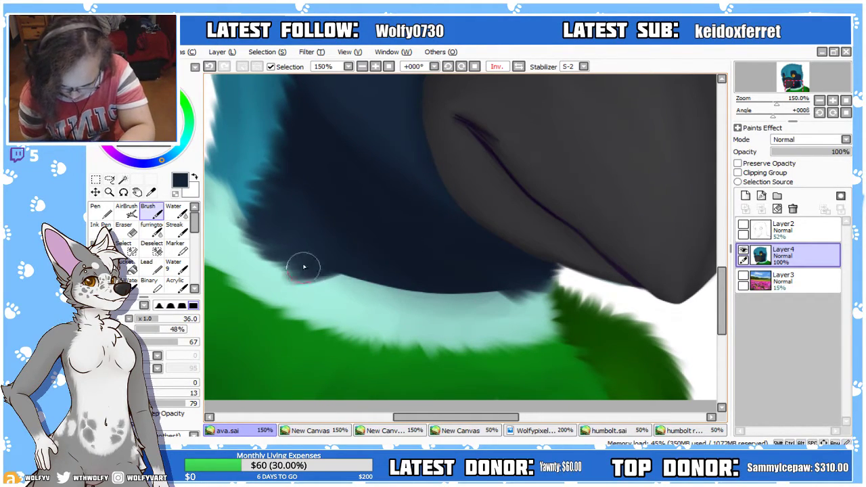
# Feather the remaining middle stretch of the navy neck's lower edge over the pale collar with the Brush at sizes 27 and 37
pyautogui.press('[')
pyautogui.press('[')
pyautogui.press('[')
pyautogui.moveTo(369, 283)
pyautogui.mouseDown()
pyautogui.moveTo(342, 272)
pyautogui.moveTo(365, 267)
pyautogui.moveTo(329, 300)
pyautogui.mouseUp()
pyautogui.click(155, 324)
pyautogui.moveTo(367, 271)
pyautogui.mouseDown()
pyautogui.moveTo(344, 290)
pyautogui.moveTo(371, 265)
pyautogui.moveTo(356, 297)
pyautogui.mouseUp()
pyautogui.moveTo(498, 293)
pyautogui.mouseDown()
pyautogui.moveTo(487, 279)
pyautogui.moveTo(514, 293)
pyautogui.moveTo(481, 272)
pyautogui.mouseUp()
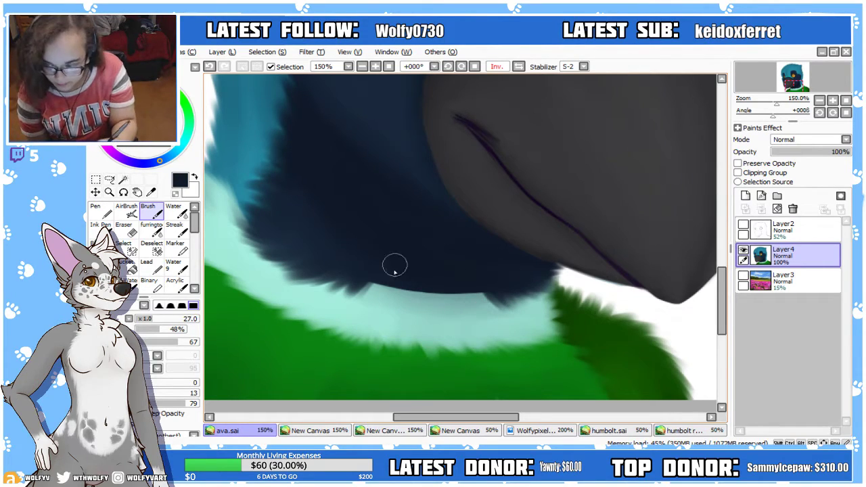
pyautogui.moveTo(405, 273); pyautogui.dragTo(337, 297)
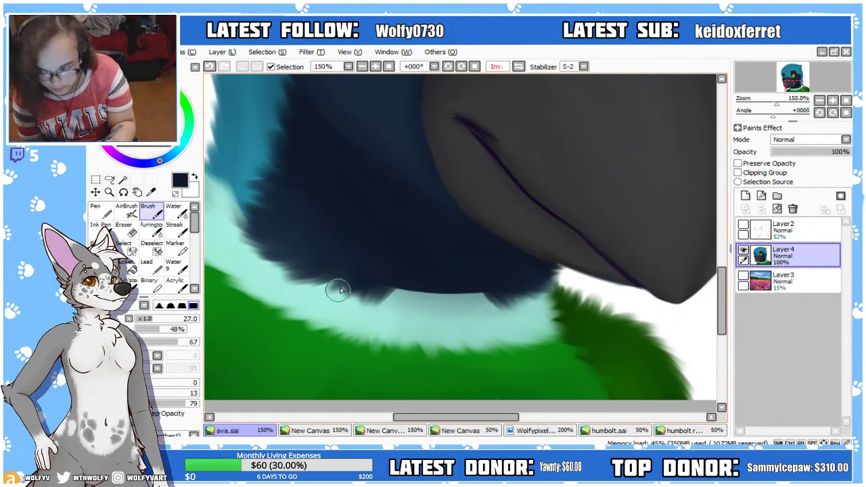
pyautogui.press(']')
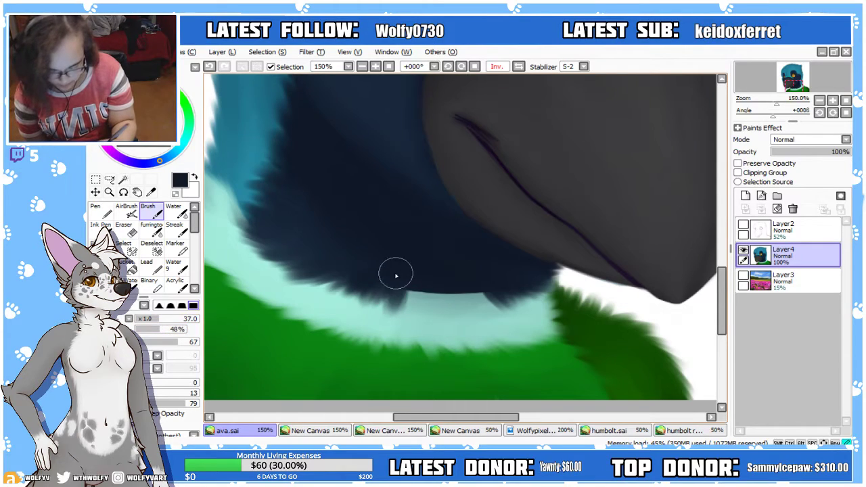
pyautogui.moveTo(408, 322)
pyautogui.mouseDown()
pyautogui.moveTo(418, 325)
pyautogui.moveTo(408, 334)
pyautogui.moveTo(449, 298)
pyautogui.moveTo(446, 320)
pyautogui.moveTo(442, 291)
pyautogui.moveTo(431, 286)
pyautogui.moveTo(447, 317)
pyautogui.moveTo(481, 321)
pyautogui.moveTo(467, 286)
pyautogui.moveTo(477, 328)
pyautogui.mouseUp()
pyautogui.moveTo(496, 291); pyautogui.dragTo(489, 325)
pyautogui.click(389, 67)
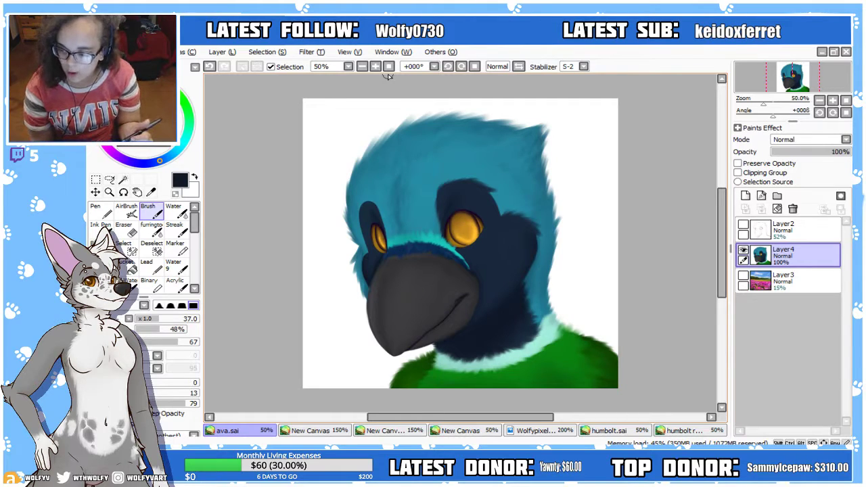
# Examine the feathered neck, collar and chest edges close up and at half size
pyautogui.scroll(-2, 671, 331)
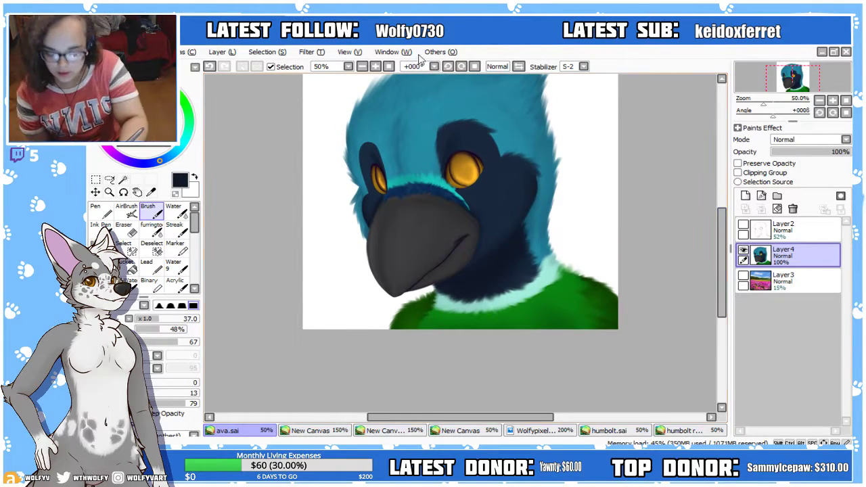
pyautogui.click(376, 69)
pyautogui.click(375, 68)
pyautogui.click(376, 68)
pyautogui.click(375, 68)
pyautogui.moveTo(721, 285)
pyautogui.mouseDown()
pyautogui.moveTo(718, 340)
pyautogui.moveTo(733, 280)
pyautogui.mouseUp()
pyautogui.scroll(-8, 690, 314)
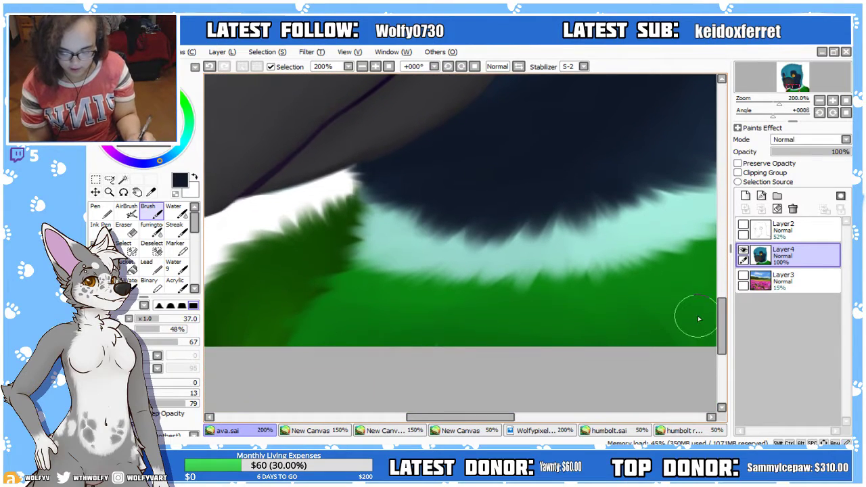
pyautogui.click(361, 66)
pyautogui.click(362, 66)
pyautogui.click(362, 66)
pyautogui.click(361, 67)
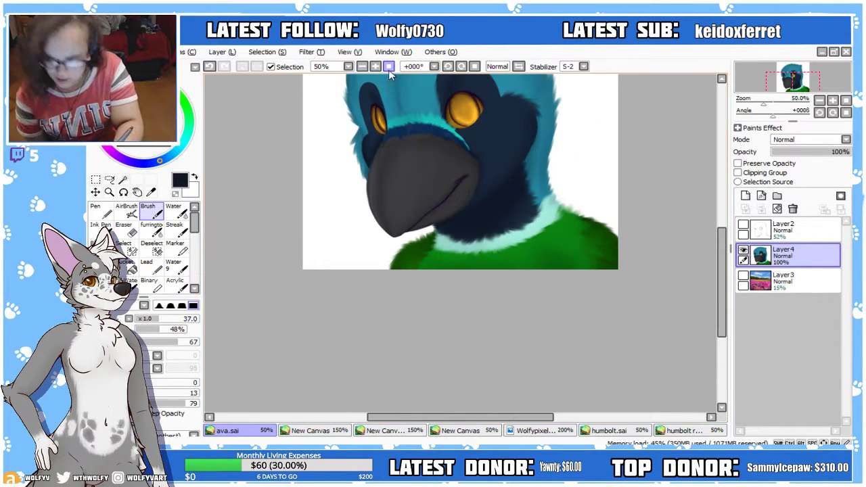
# Feather the upper back edge of the navy cheek over the teal with sampled navy and the Brush at size 22, rotating the canvas to -78°
pyautogui.click(376, 67)
pyautogui.click(376, 66)
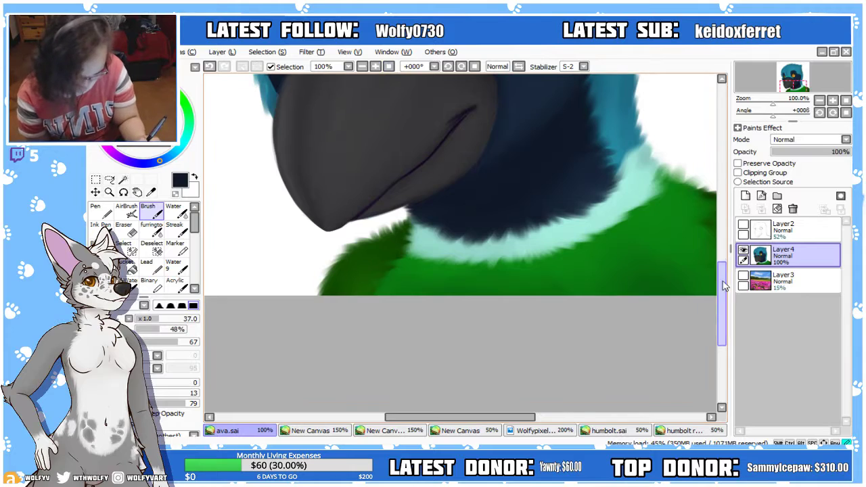
pyautogui.scroll(5, 460, 243)
pyautogui.moveTo(531, 417); pyautogui.dragTo(560, 417)
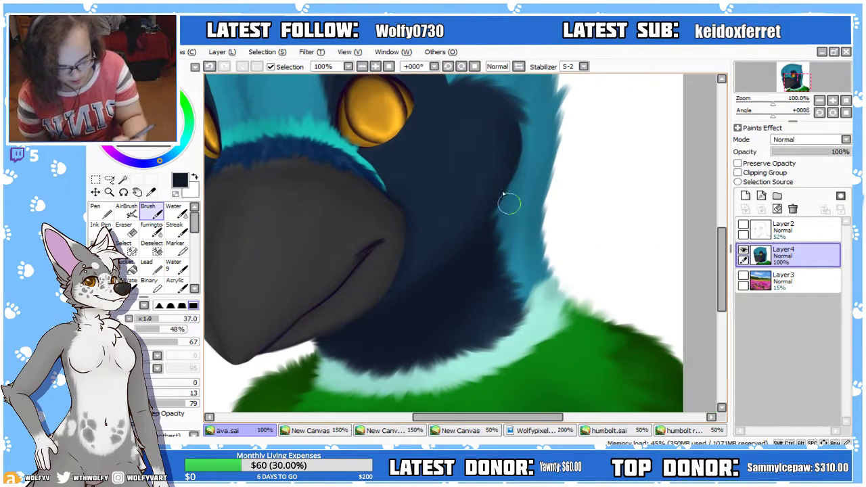
pyautogui.click(388, 67)
pyautogui.click(147, 322)
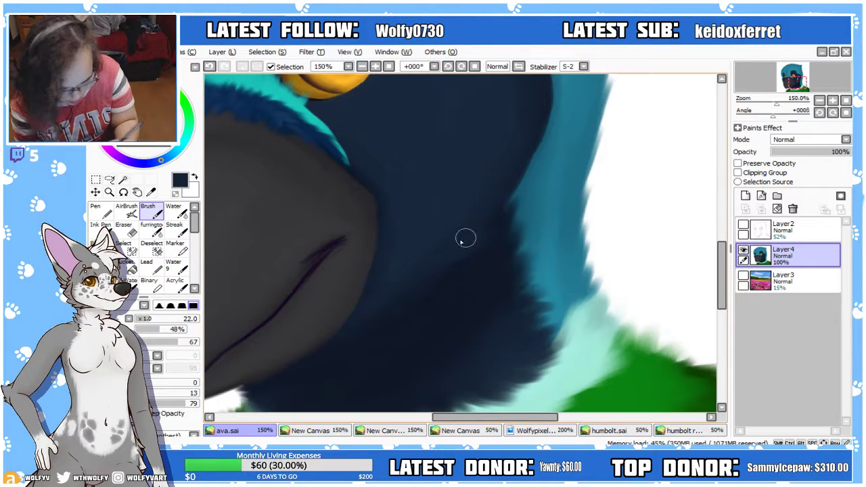
pyautogui.moveTo(465, 234)
pyautogui.mouseDown()
pyautogui.moveTo(513, 201)
pyautogui.moveTo(561, 197)
pyautogui.moveTo(724, 295)
pyautogui.moveTo(565, 180)
pyautogui.moveTo(530, 136)
pyautogui.moveTo(556, 168)
pyautogui.moveTo(539, 184)
pyautogui.mouseUp()
pyautogui.scroll(2, 533, 184)
pyautogui.moveTo(506, 96); pyautogui.dragTo(372, 150)
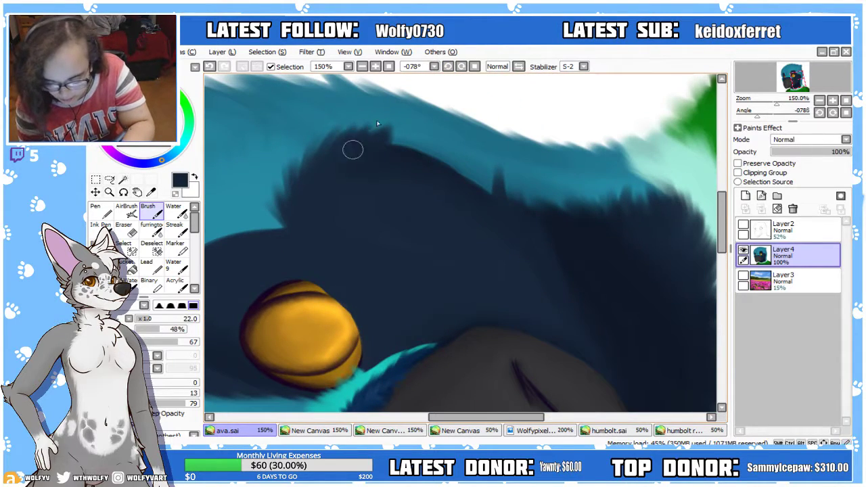
# Blend the shading inside the navy cheek with sampled navy tones and the Brush at sizes 31 and 25, then reset the canvas rotation
pyautogui.click(173, 323)
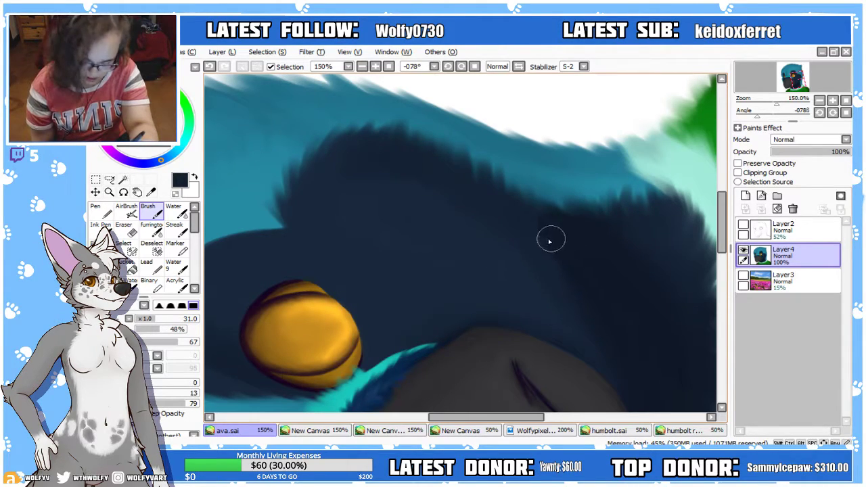
pyautogui.keyDown('alt'); pyautogui.click(336, 222); pyautogui.keyUp('alt')
pyautogui.click(154, 319)
pyautogui.keyDown('alt'); pyautogui.click(330, 211); pyautogui.keyUp('alt')
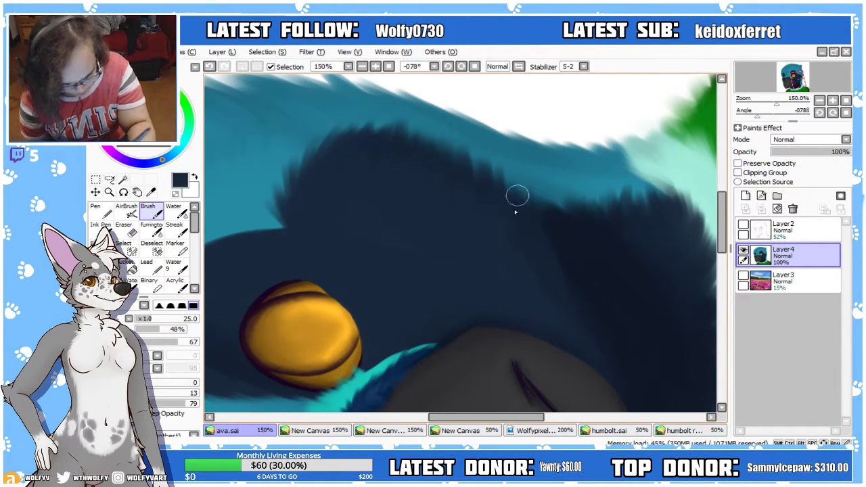
pyautogui.scroll(-2, 702, 264)
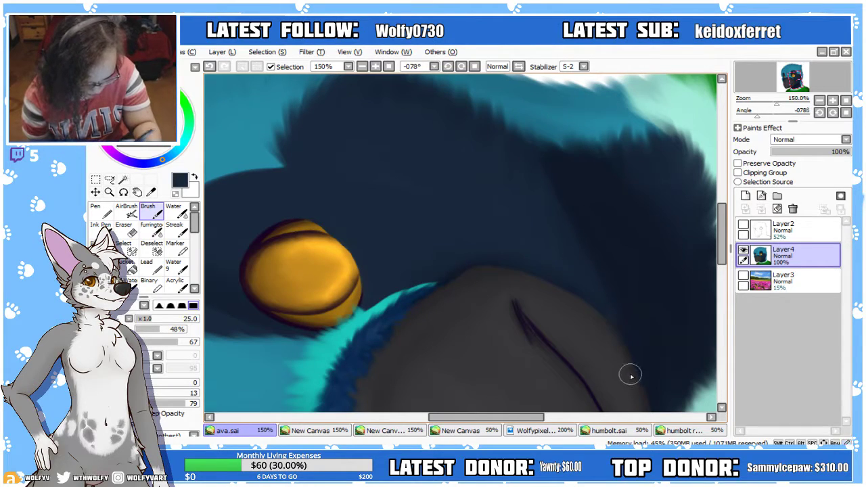
pyautogui.click(389, 66)
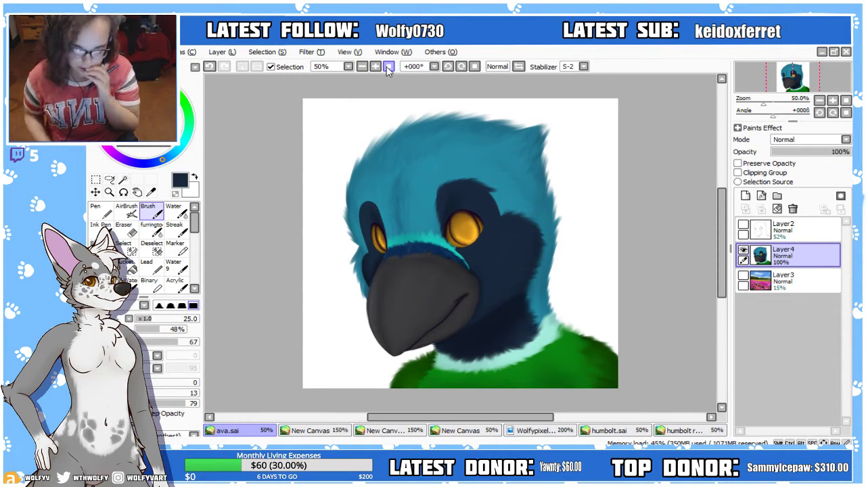
pyautogui.scroll(-2, 723, 273)
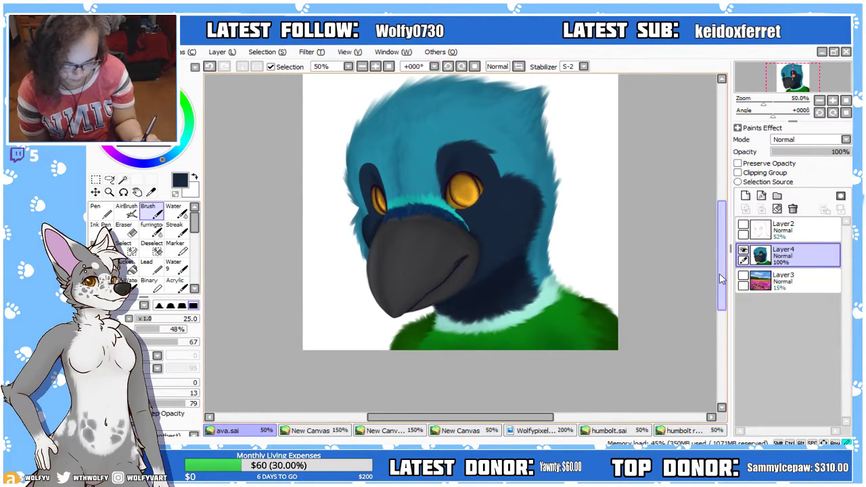
pyautogui.scroll(1, 722, 273)
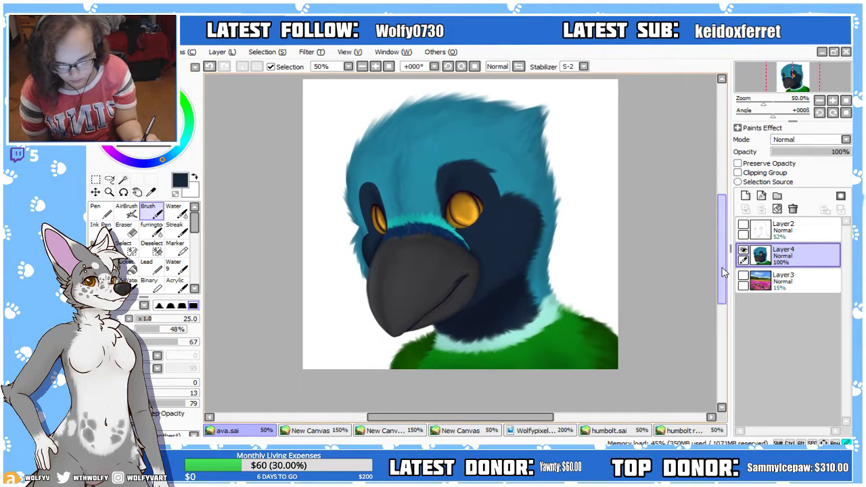
pyautogui.moveTo(533, 418)
pyautogui.mouseDown()
pyautogui.moveTo(541, 418)
pyautogui.moveTo(523, 420)
pyautogui.mouseUp()
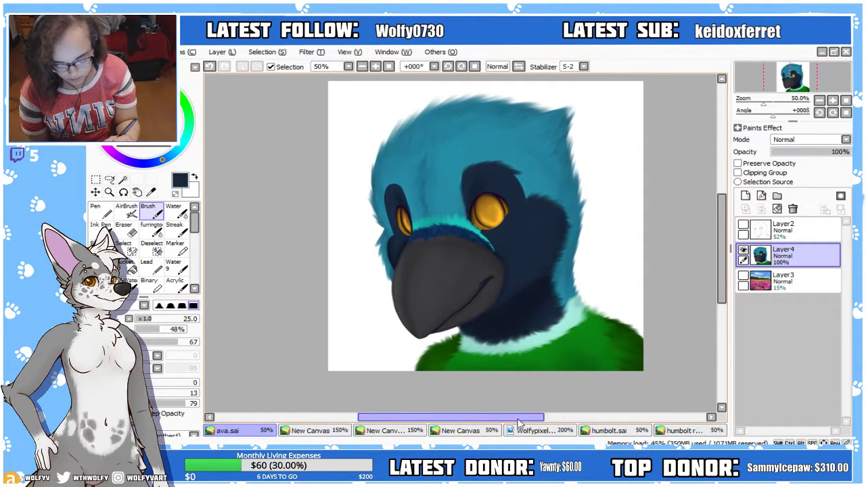
pyautogui.click(321, 432)
pyautogui.click(330, 431)
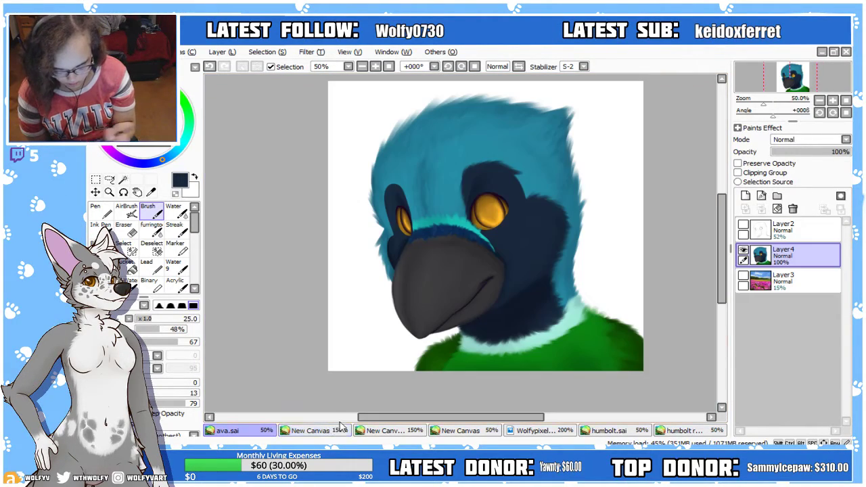
# Trim the outer teal feathers beside the far cheek with the Eraser at size 23, minimum size 12% and density 46
pyautogui.scroll(3, 391, 140)
pyautogui.press('e')
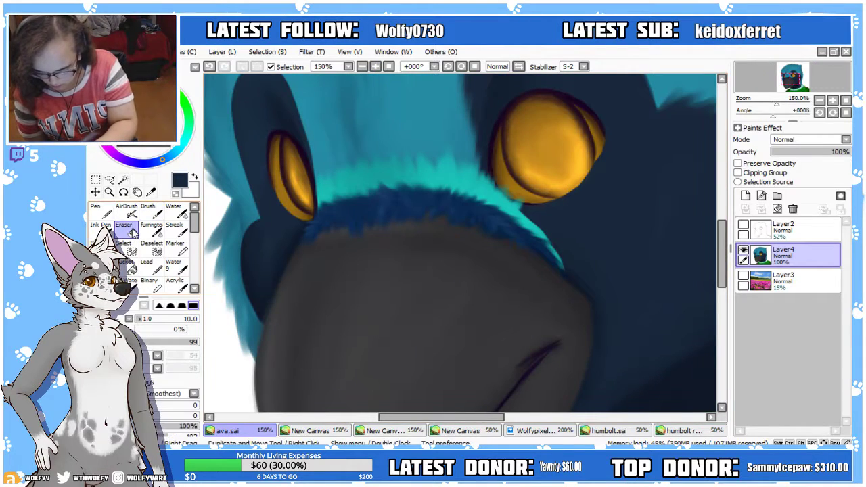
pyautogui.moveTo(453, 421); pyautogui.dragTo(421, 420)
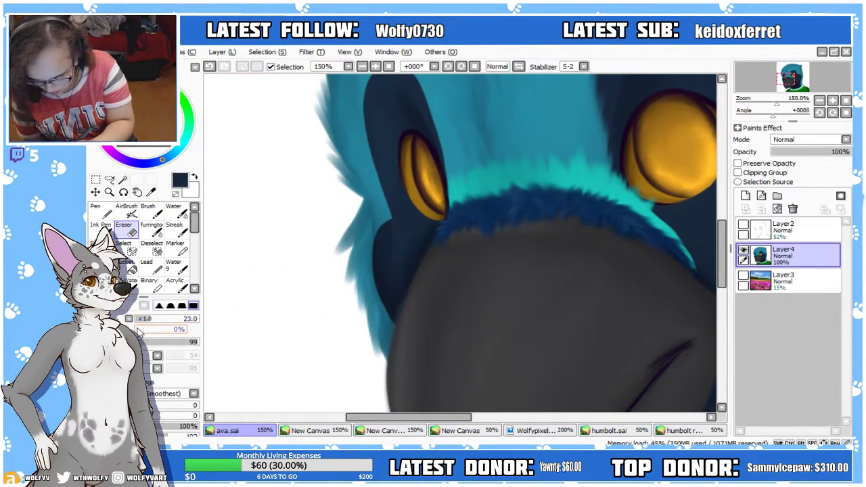
pyautogui.moveTo(356, 275)
pyautogui.mouseDown()
pyautogui.moveTo(342, 305)
pyautogui.moveTo(344, 272)
pyautogui.mouseUp()
pyautogui.click(164, 344)
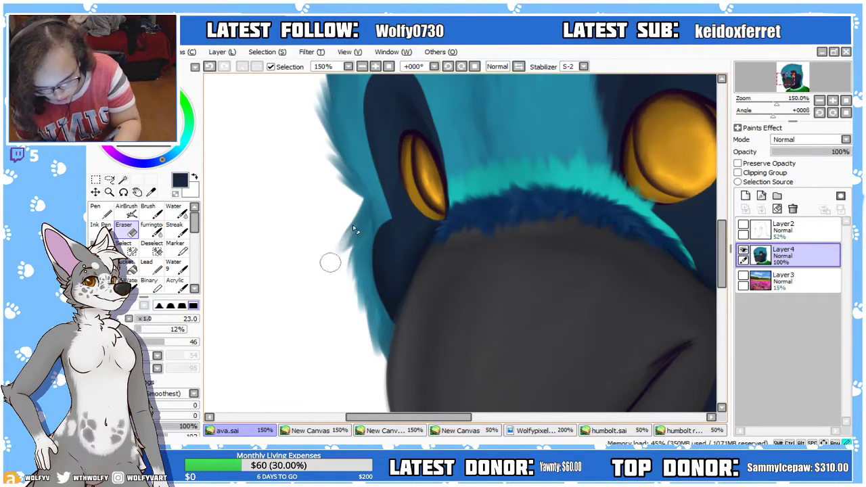
pyautogui.moveTo(357, 222); pyautogui.dragTo(343, 276)
pyautogui.moveTo(365, 207)
pyautogui.mouseDown()
pyautogui.moveTo(330, 253)
pyautogui.moveTo(358, 341)
pyautogui.moveTo(374, 343)
pyautogui.moveTo(373, 354)
pyautogui.moveTo(389, 327)
pyautogui.moveTo(381, 381)
pyautogui.moveTo(391, 321)
pyautogui.moveTo(379, 378)
pyautogui.moveTo(371, 340)
pyautogui.moveTo(339, 304)
pyautogui.moveTo(367, 246)
pyautogui.moveTo(351, 295)
pyautogui.moveTo(347, 257)
pyautogui.moveTo(361, 217)
pyautogui.moveTo(342, 249)
pyautogui.mouseUp()
pyautogui.click(362, 66)
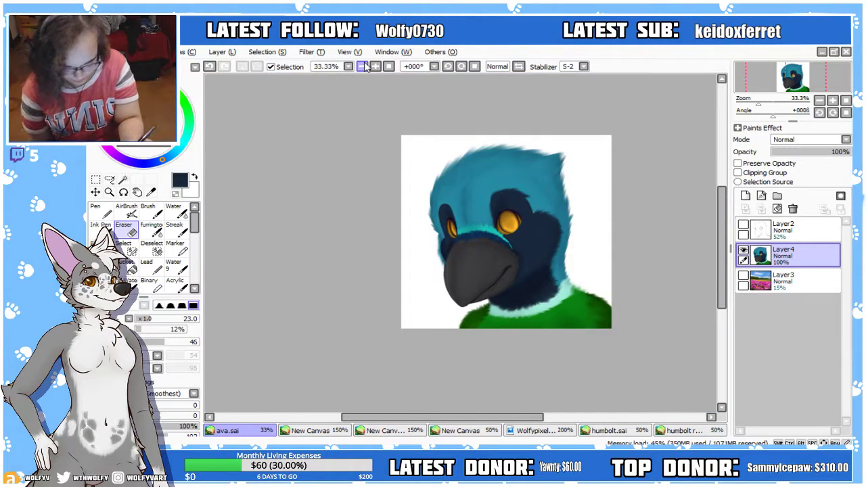
pyautogui.click(377, 67)
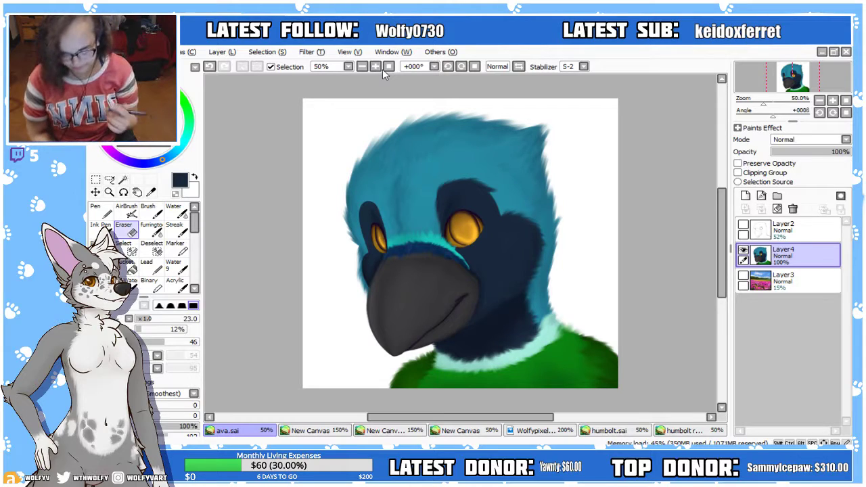
pyautogui.click(376, 66)
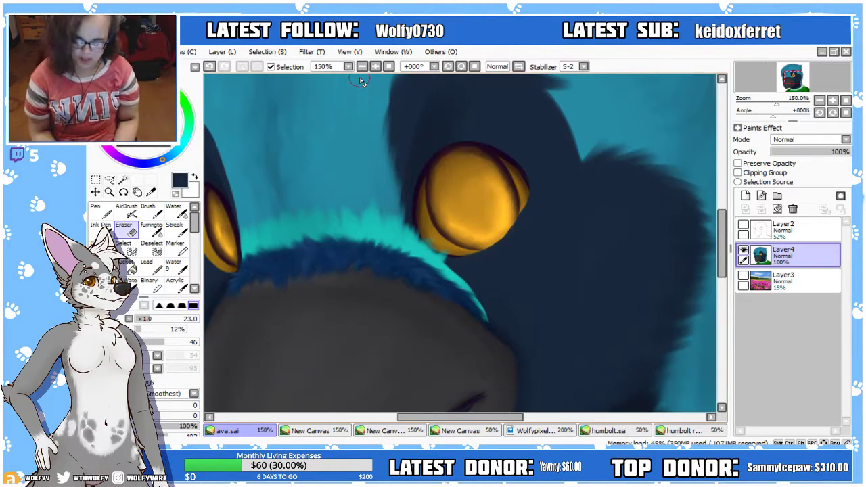
# Compare the painted bird with the Layer2 sketch by toggling the visibility of Layer2 and Layer4, and examine the head at several magnifications
pyautogui.click(389, 67)
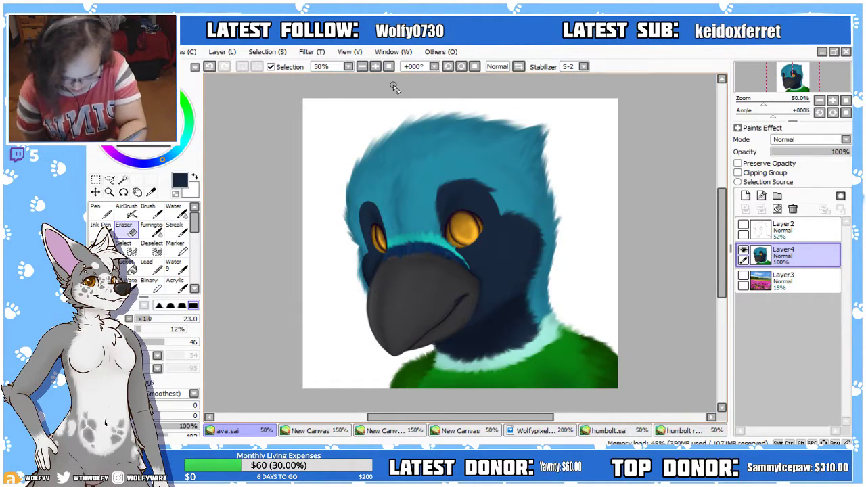
pyautogui.click(608, 431)
pyautogui.click(614, 431)
pyautogui.click(614, 431)
pyautogui.click(615, 432)
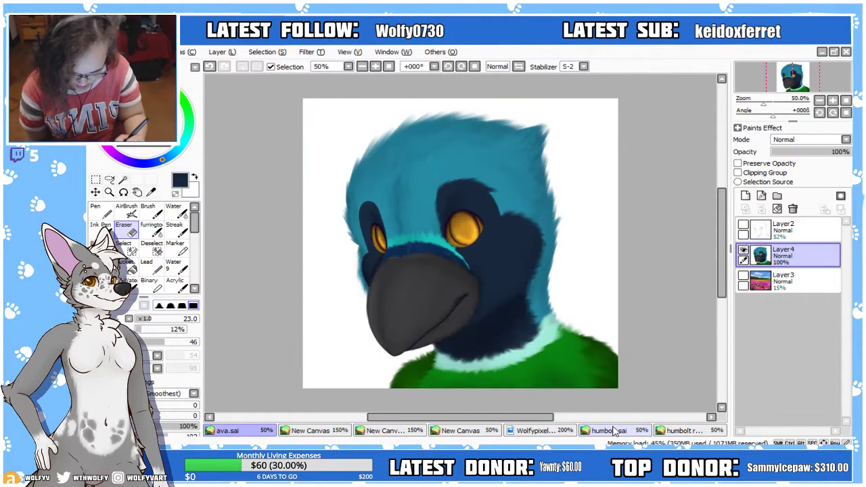
pyautogui.click(376, 66)
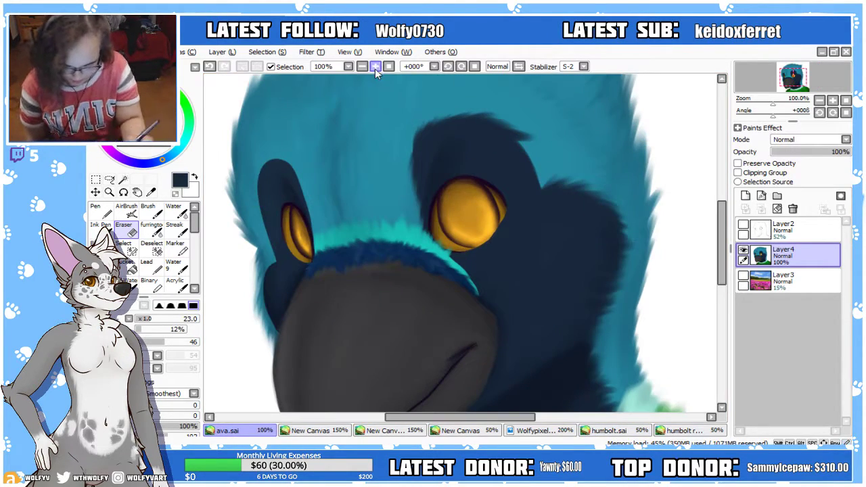
pyautogui.moveTo(722, 264)
pyautogui.mouseDown()
pyautogui.moveTo(722, 325)
pyautogui.moveTo(722, 256)
pyautogui.mouseUp()
pyautogui.click(744, 224)
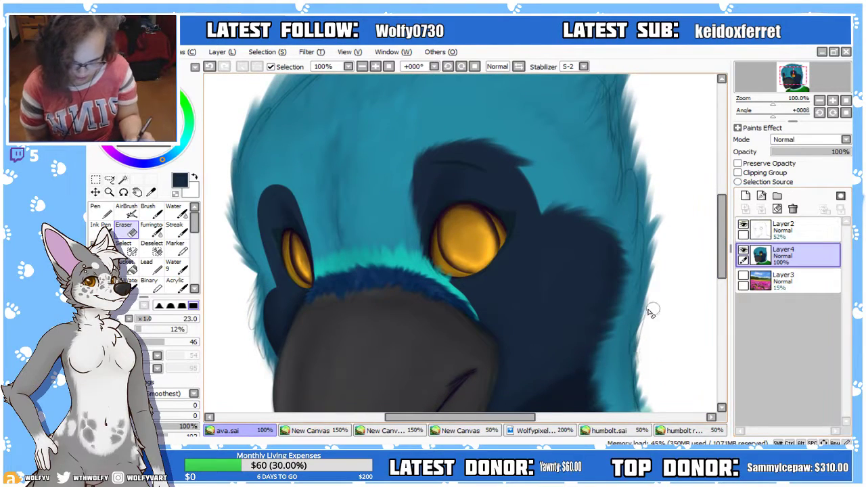
pyautogui.click(743, 250)
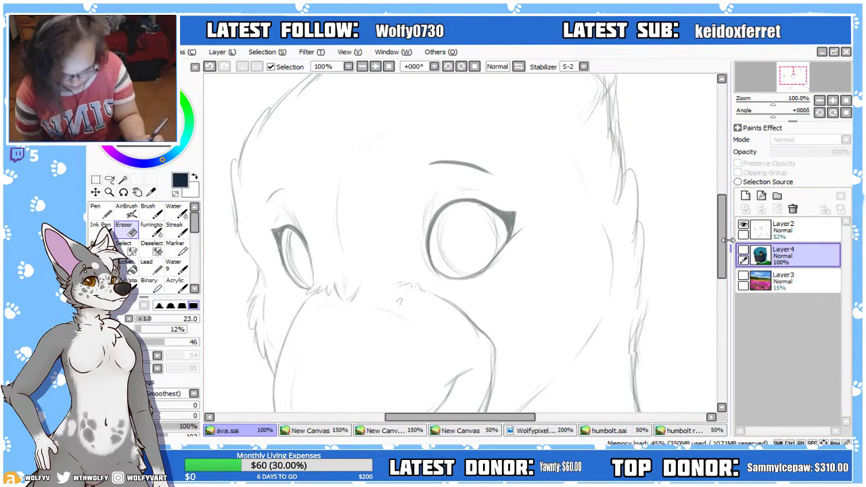
pyautogui.click(390, 67)
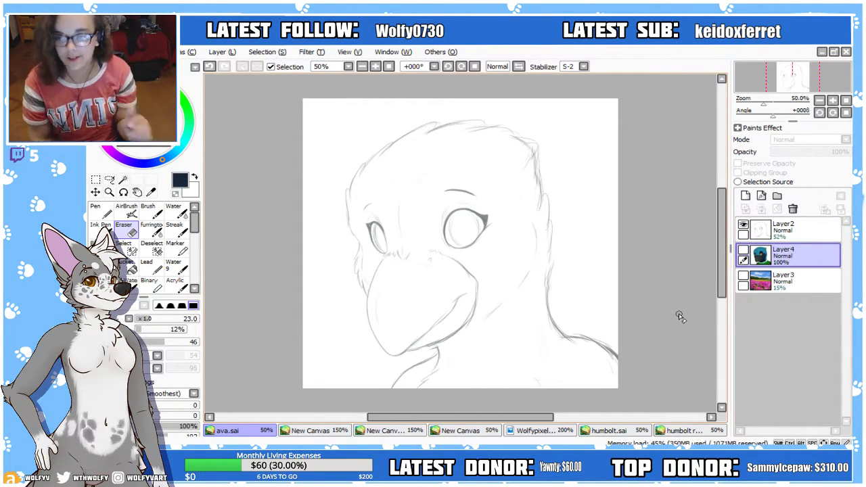
pyautogui.click(744, 224)
pyautogui.click(743, 250)
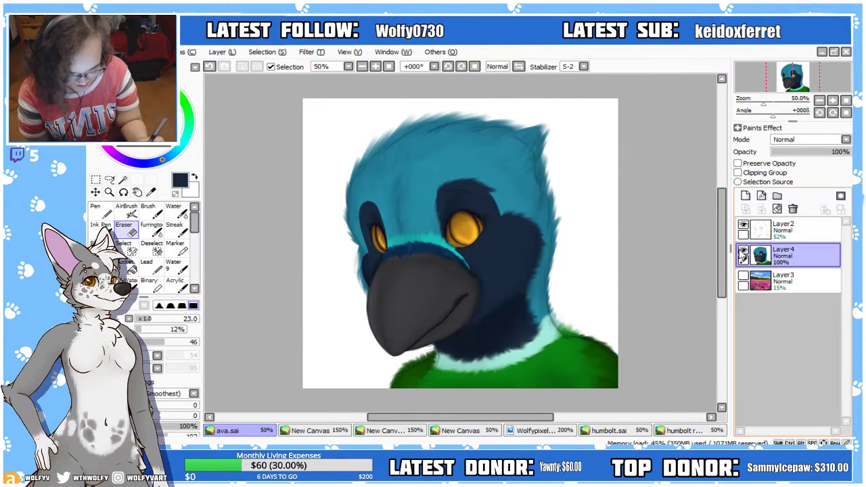
pyautogui.click(743, 225)
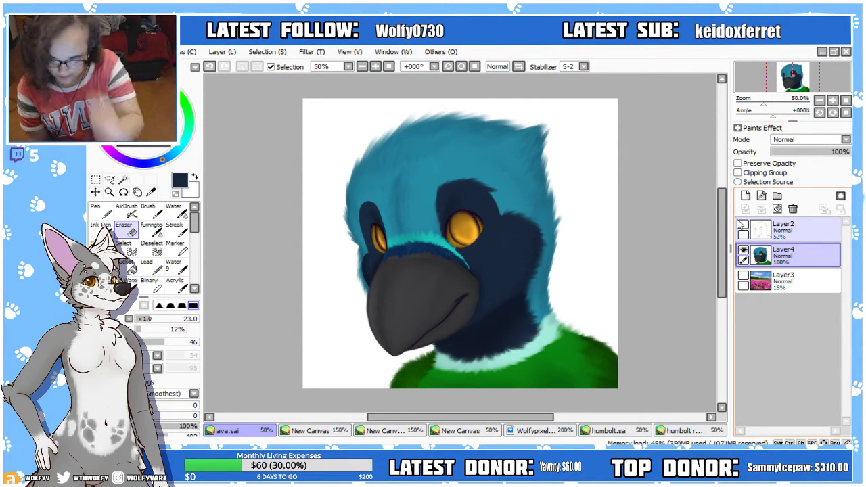
pyautogui.click(376, 66)
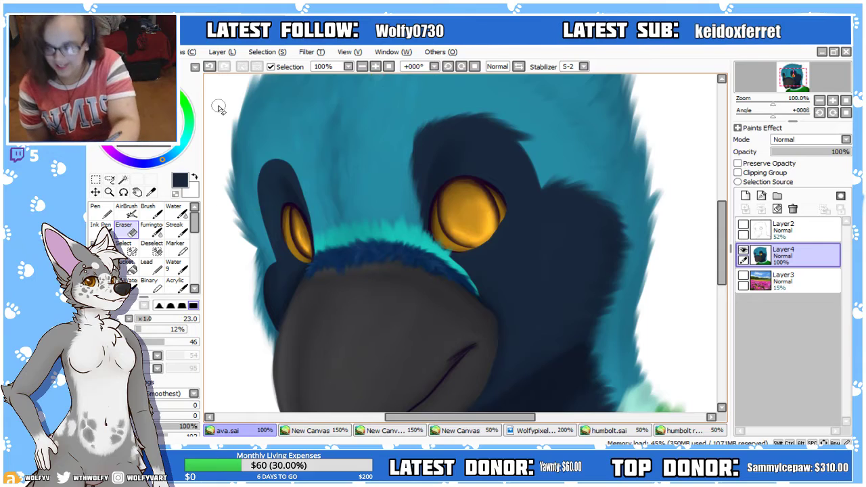
pyautogui.scroll(4, 449, 119)
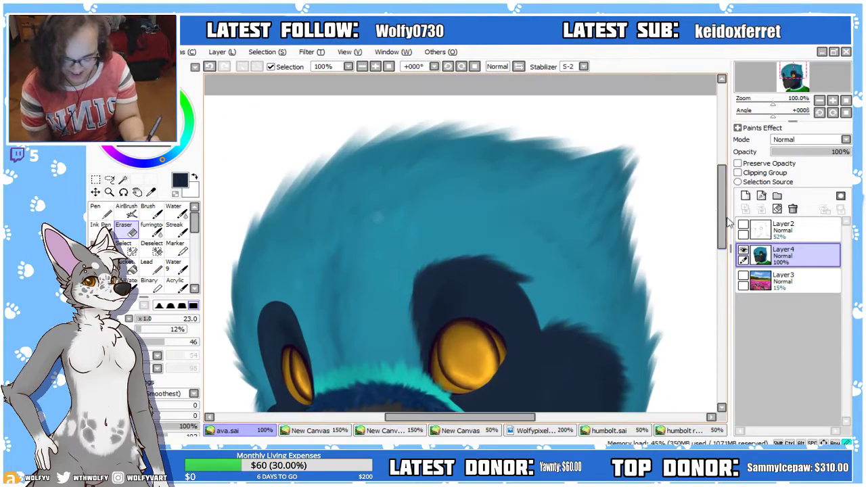
pyautogui.click(362, 66)
# Try out thick black slanted eyebrows above both of the bird's eyes with the Pen at size 100, and undo the strokes
pyautogui.click(100, 210)
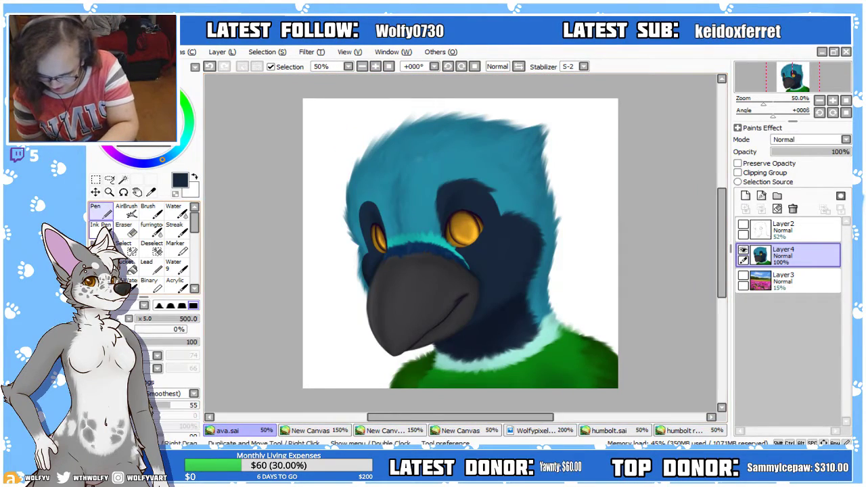
pyautogui.click(151, 337)
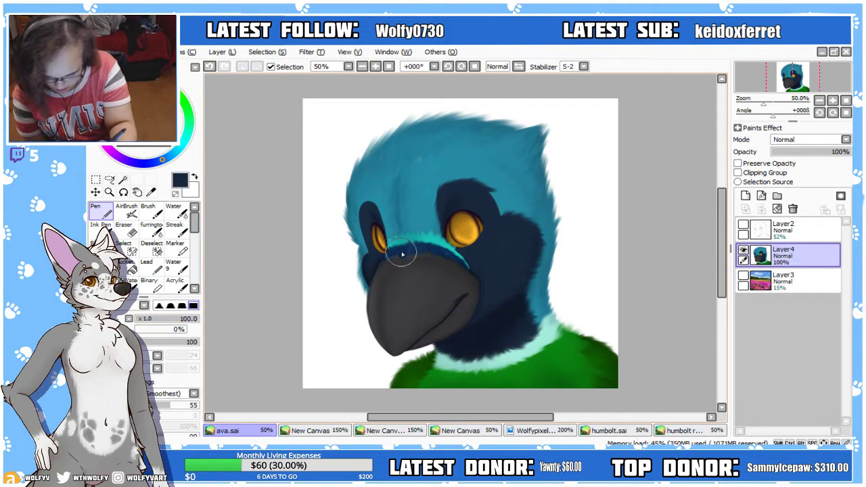
pyautogui.moveTo(443, 182)
pyautogui.mouseDown()
pyautogui.moveTo(433, 196)
pyautogui.moveTo(496, 188)
pyautogui.moveTo(509, 212)
pyautogui.mouseUp()
pyautogui.hotkey('ctrl', 'z')
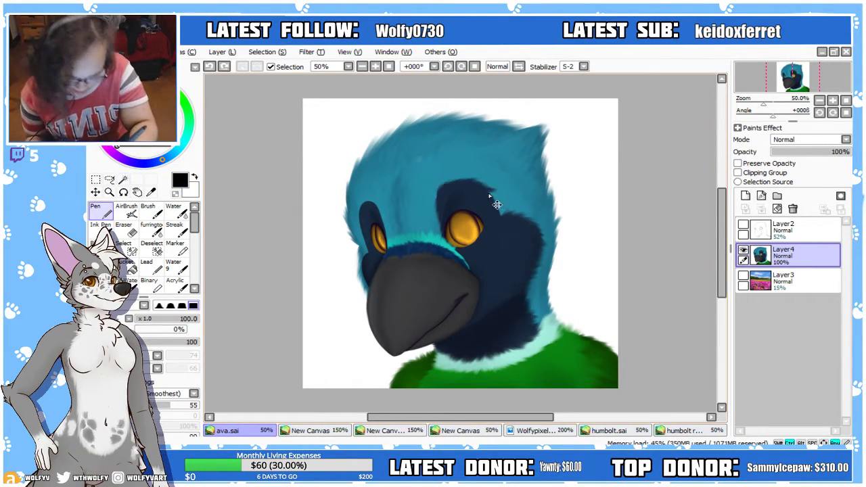
pyautogui.moveTo(500, 188); pyautogui.dragTo(435, 181)
pyautogui.moveTo(381, 192)
pyautogui.mouseDown()
pyautogui.moveTo(369, 182)
pyautogui.moveTo(347, 211)
pyautogui.mouseUp()
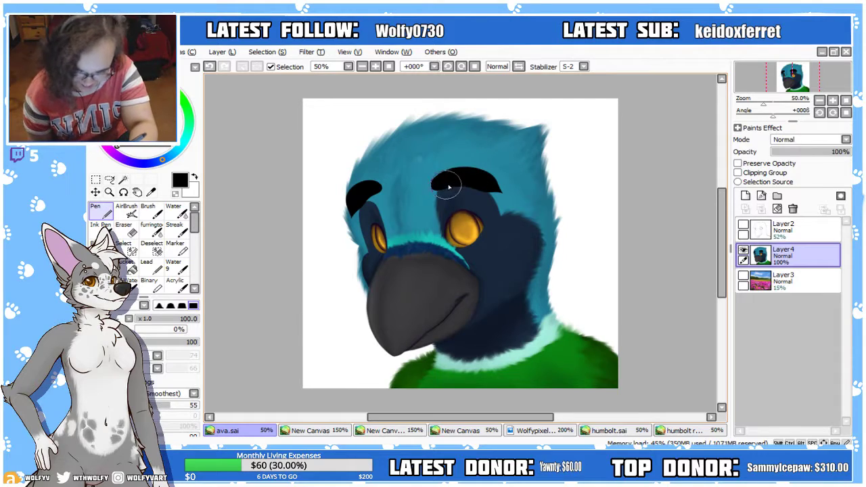
pyautogui.hotkey('ctrl', 'z')
pyautogui.hotkey('ctrl', 'z')
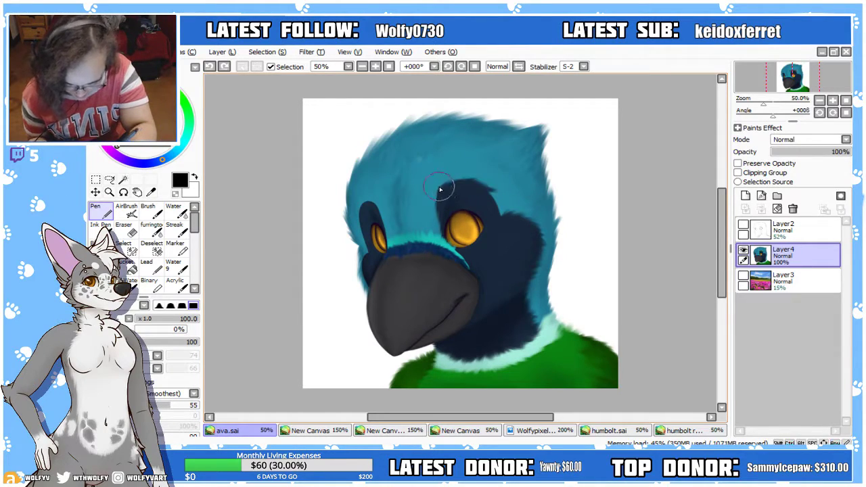
# Try out rounded black eyebrows above both eyes, check them in the mirrored view, and undo them
pyautogui.moveTo(430, 186)
pyautogui.mouseDown()
pyautogui.moveTo(467, 177)
pyautogui.moveTo(498, 191)
pyautogui.moveTo(551, 193)
pyautogui.moveTo(569, 206)
pyautogui.mouseUp()
pyautogui.click(519, 66)
pyautogui.click(518, 66)
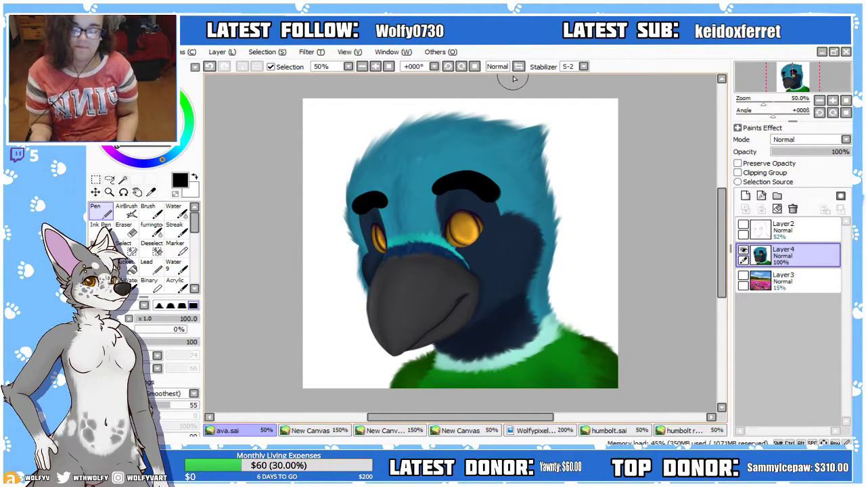
pyautogui.hotkey('ctrl', 'z')
pyautogui.hotkey('ctrl', 'z')
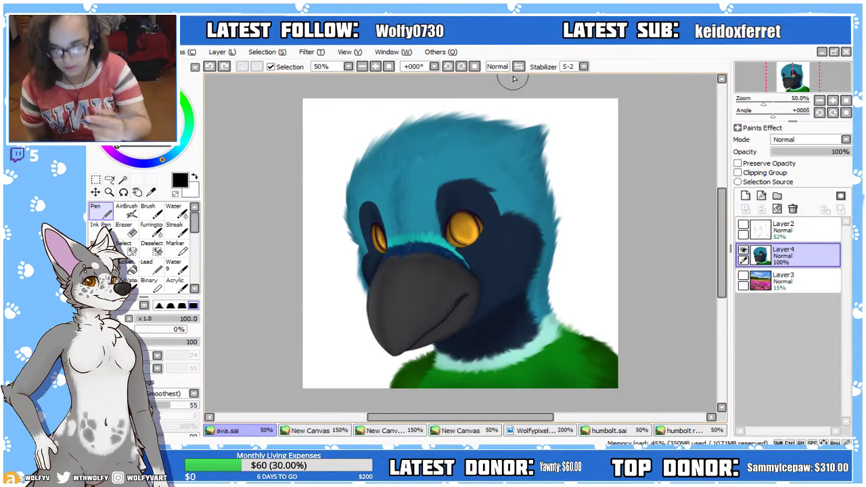
# Show the flower-field background on Layer3 and compare the portrait with and without the Layer2 sketch, leaving the sketch hidden
pyautogui.scroll(3, 372, 81)
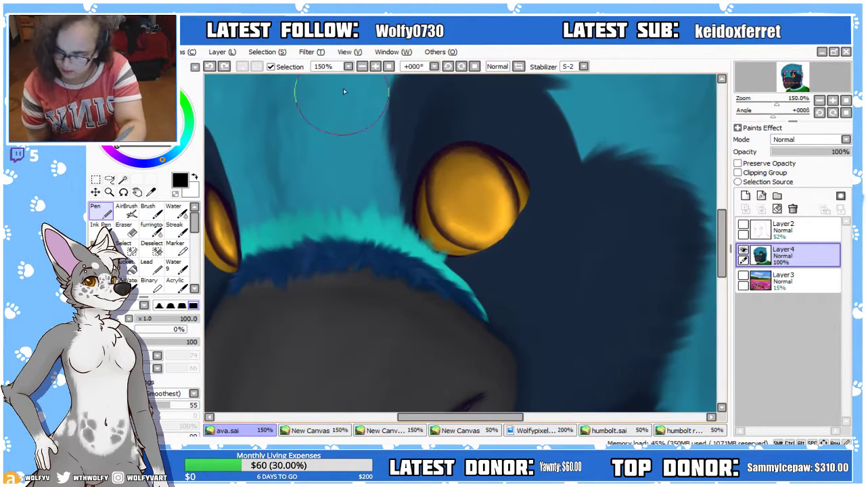
pyautogui.scroll(-2, 343, 88)
pyautogui.scroll(1, 372, 82)
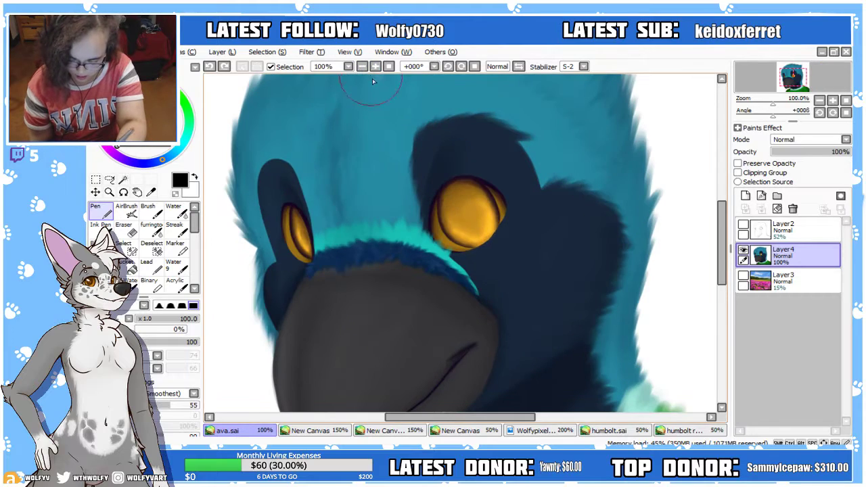
pyautogui.scroll(-1, 404, 113)
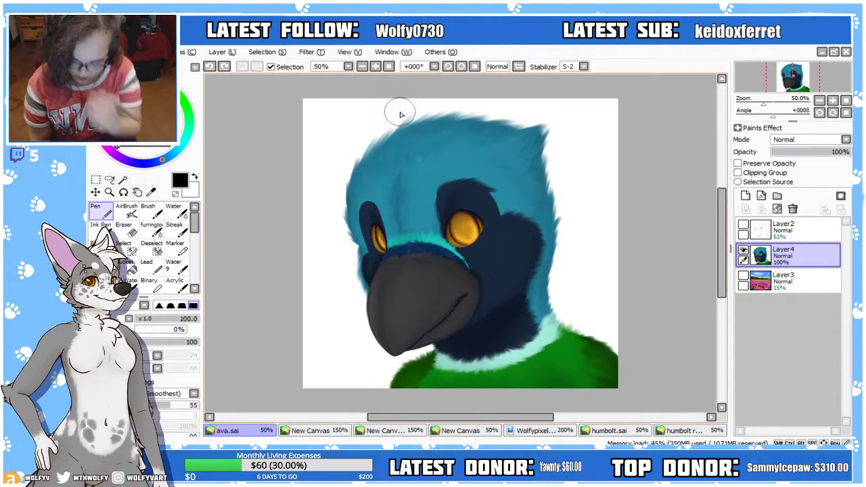
pyautogui.click(743, 277)
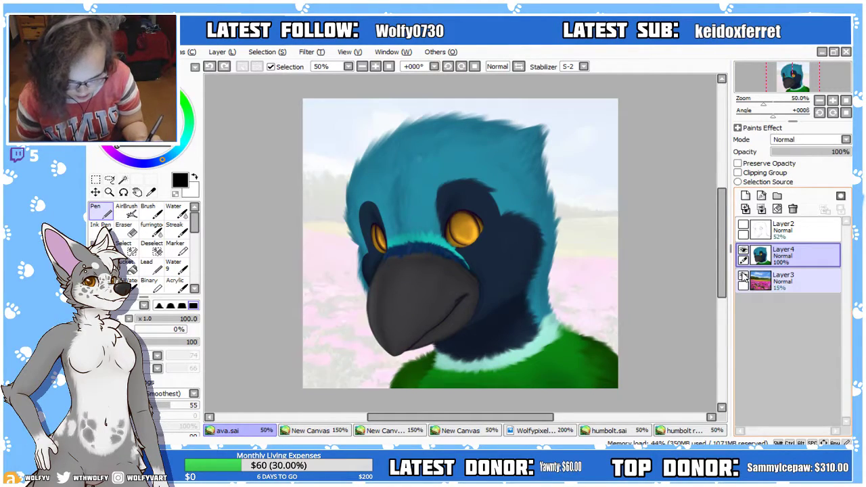
pyautogui.click(743, 274)
pyautogui.click(743, 274)
pyautogui.click(743, 224)
pyautogui.click(743, 225)
pyautogui.click(743, 224)
pyautogui.click(743, 224)
pyautogui.click(743, 224)
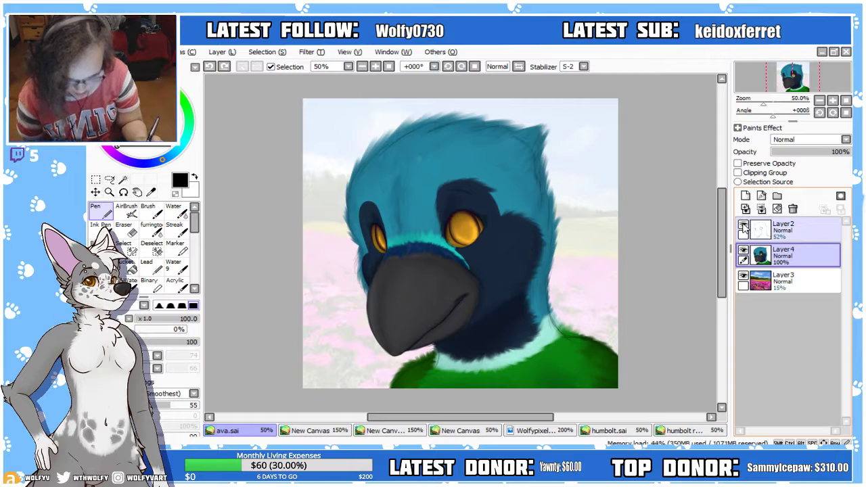
pyautogui.click(743, 225)
# Look through the other open canvases, including humbolt.sai and the Wolfypixel image, ending on the horned creature's pixel line art
pyautogui.click(676, 431)
pyautogui.click(637, 431)
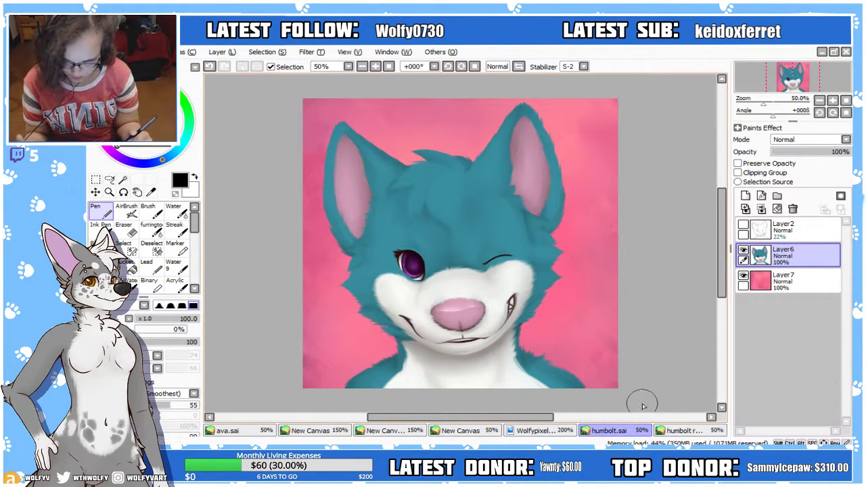
pyautogui.click(269, 433)
pyautogui.click(522, 431)
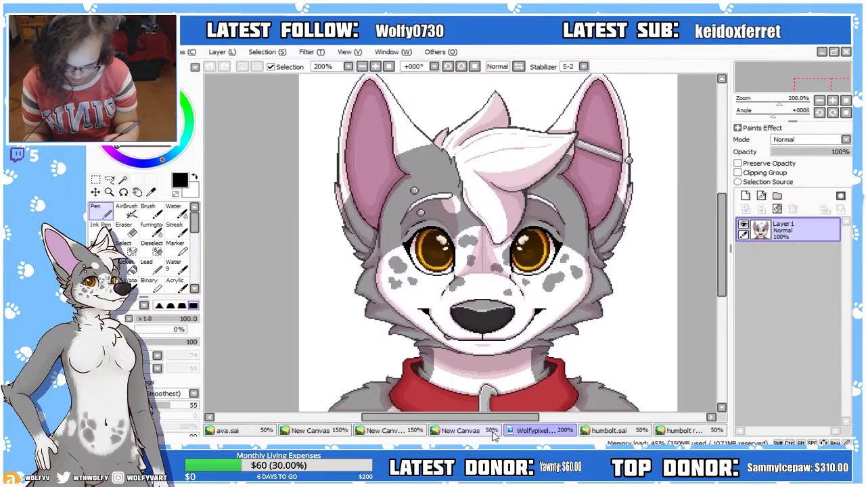
pyautogui.click(491, 433)
pyautogui.click(408, 431)
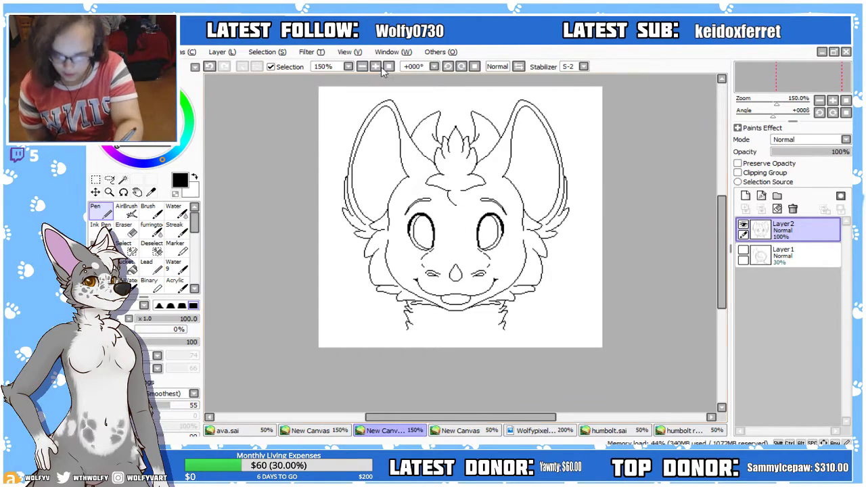
# Draw a short arc along the top of the muzzle beside the left eye with the size 1 Binary tool, and show the Layer1 sketch
pyautogui.scroll(3, 467, 242)
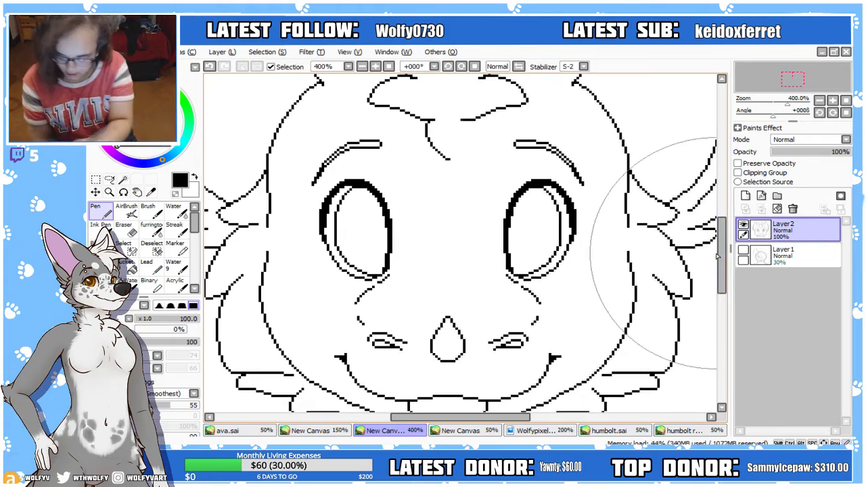
pyautogui.click(149, 281)
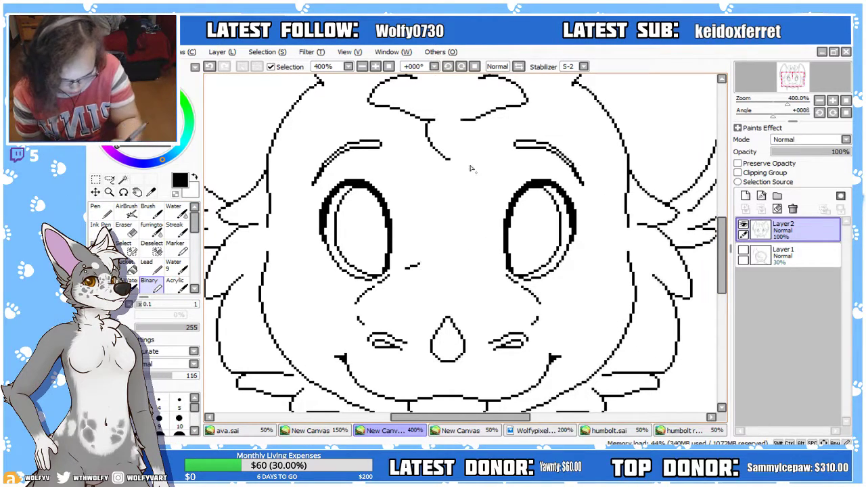
pyautogui.scroll(1, 453, 232)
pyautogui.moveTo(383, 281); pyautogui.dragTo(419, 274)
pyautogui.hotkey('ctrl', 'z')
pyautogui.click(743, 249)
# Redraw the matching muzzle arc beside the right eye along the sketch, undoing unsuitable strokes, and hide Layer1
pyautogui.hotkey('ctrl', 'z')
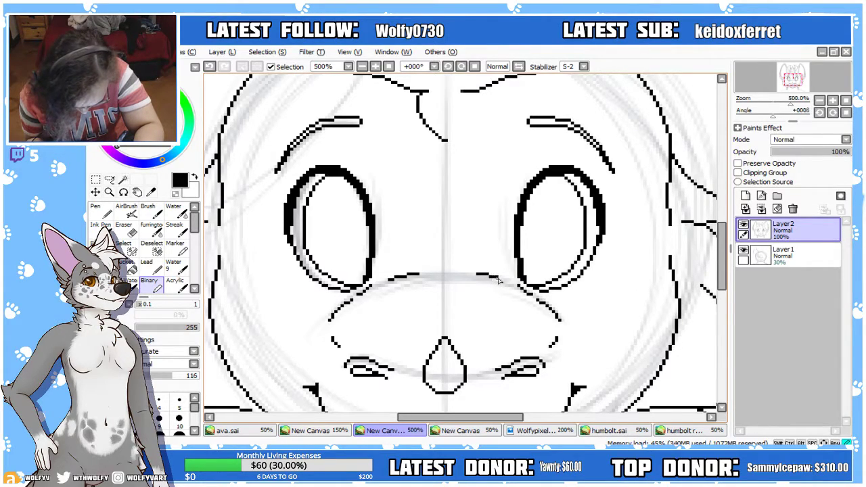
pyautogui.hotkey('ctrl', 'z')
pyautogui.hotkey('ctrl', 'z')
pyautogui.hotkey('ctrl', 'y')
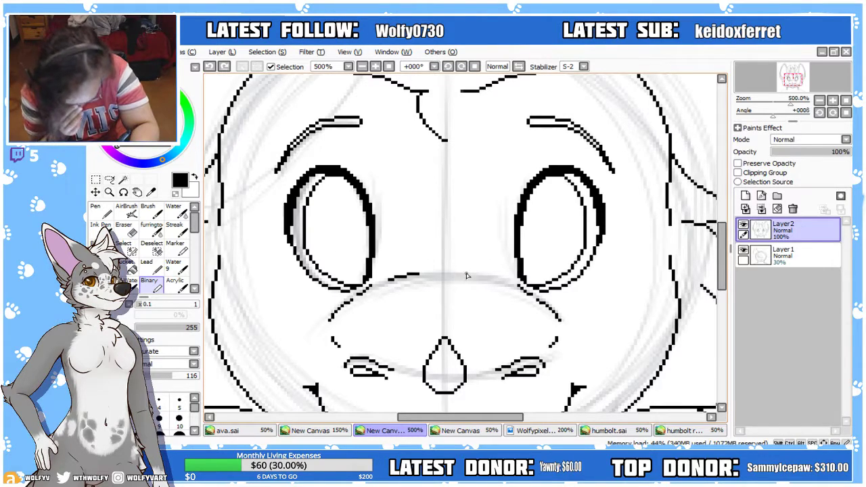
pyautogui.hotkey('ctrl', 'y')
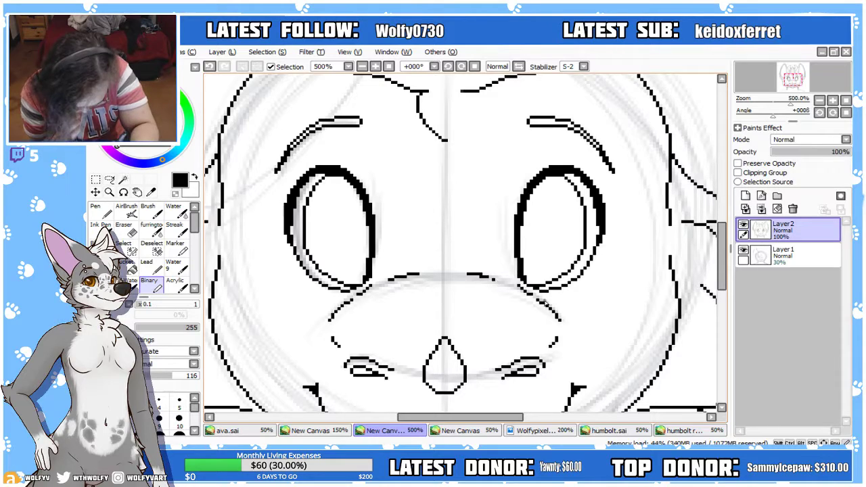
pyautogui.hotkey('ctrl', 'z')
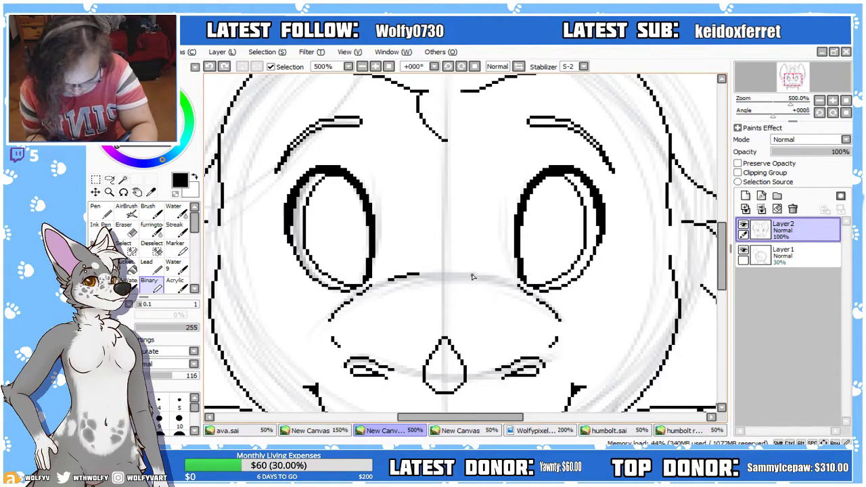
pyautogui.moveTo(488, 276)
pyautogui.mouseDown()
pyautogui.moveTo(498, 280)
pyautogui.moveTo(476, 274)
pyautogui.moveTo(497, 278)
pyautogui.mouseUp()
pyautogui.hotkey('ctrl', 'z')
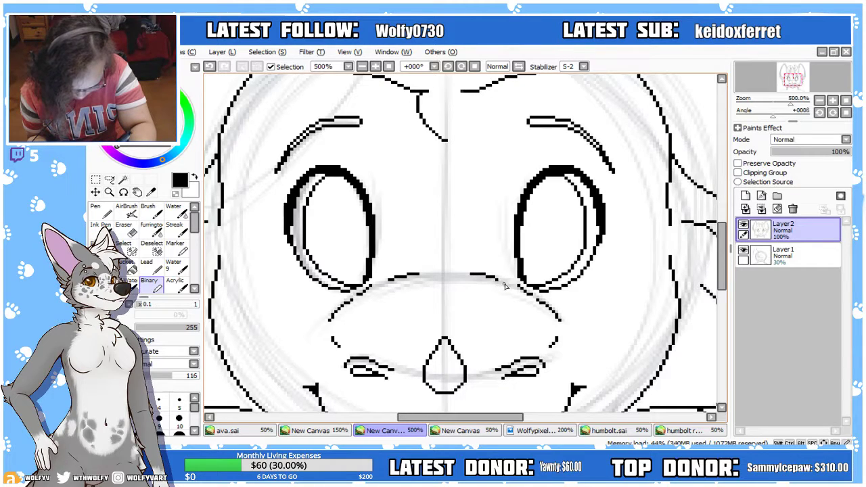
pyautogui.click(376, 66)
pyautogui.click(376, 66)
pyautogui.click(743, 250)
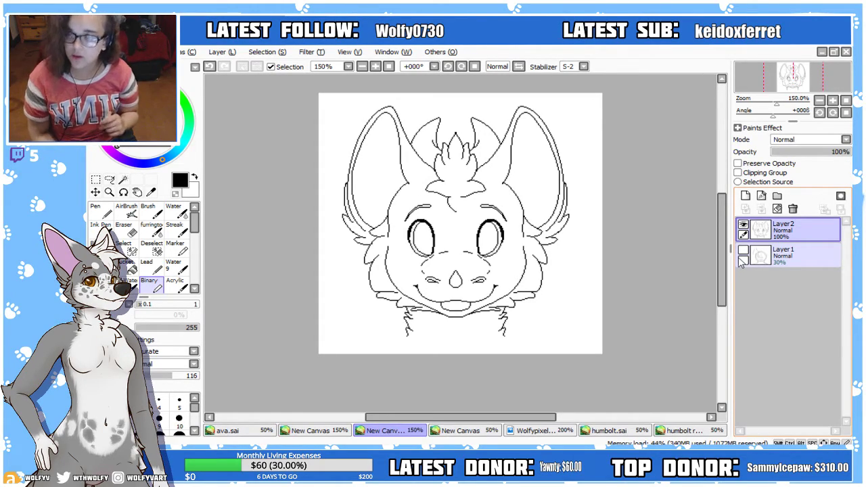
# Erase the short stroke hanging below the forehead tuft on Layer2 and switch back to the Binary tool
pyautogui.click(376, 67)
pyautogui.click(377, 67)
pyautogui.moveTo(730, 287)
pyautogui.mouseDown()
pyautogui.moveTo(730, 257)
pyautogui.moveTo(737, 276)
pyautogui.mouseUp()
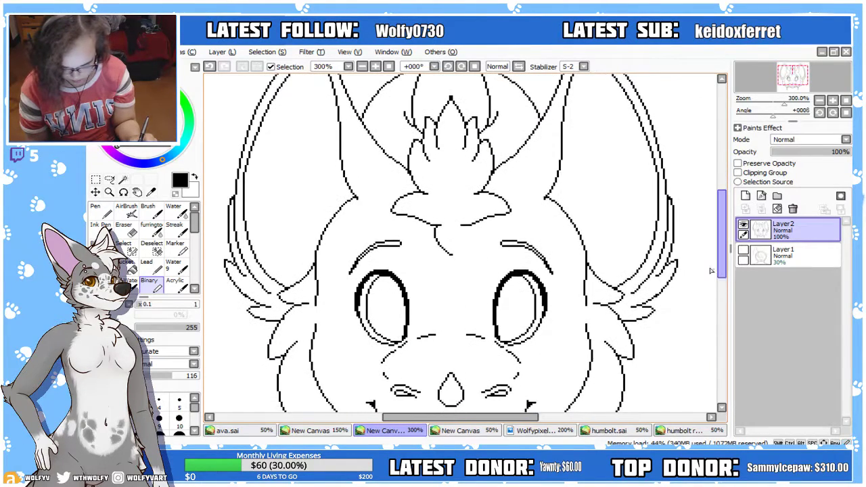
pyautogui.click(375, 66)
pyautogui.press('e')
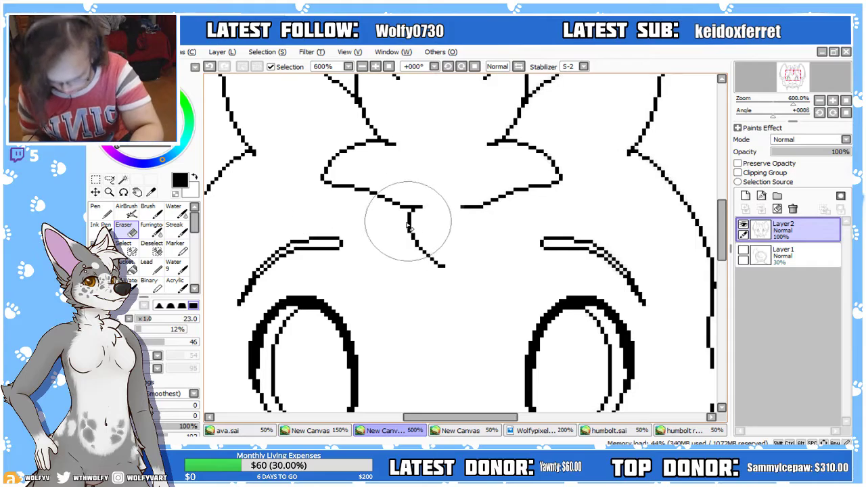
pyautogui.moveTo(407, 221); pyautogui.dragTo(433, 251)
pyautogui.click(141, 318)
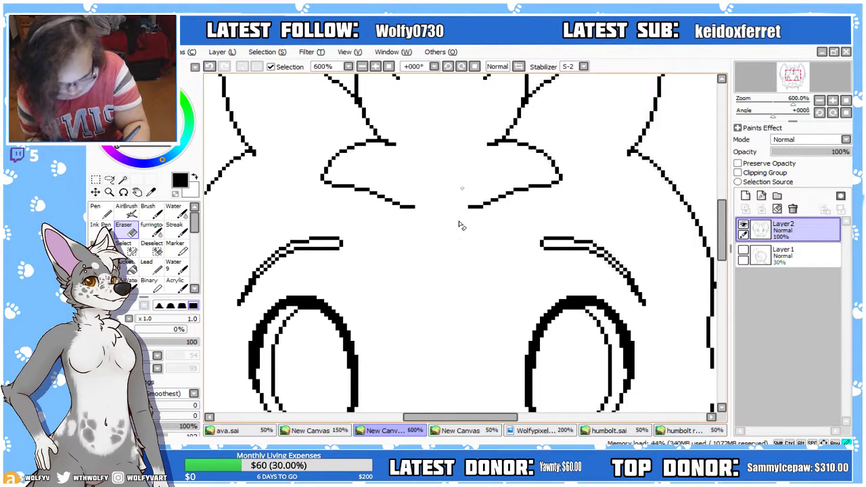
pyautogui.click(150, 284)
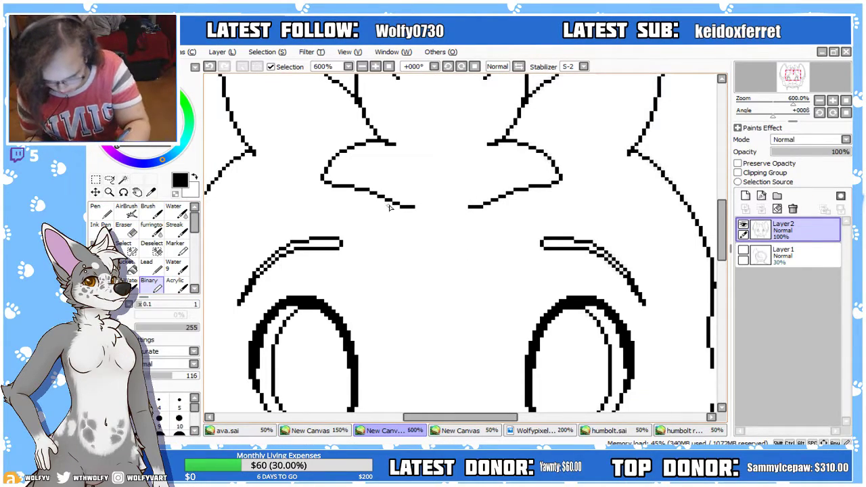
pyautogui.moveTo(396, 258); pyautogui.dragTo(432, 276)
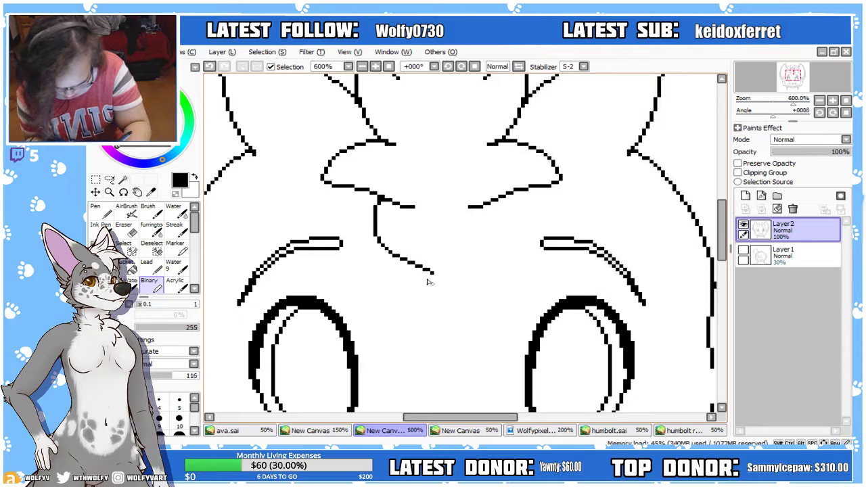
pyautogui.hotkey('ctrl', 'z')
pyautogui.moveTo(390, 240); pyautogui.dragTo(440, 292)
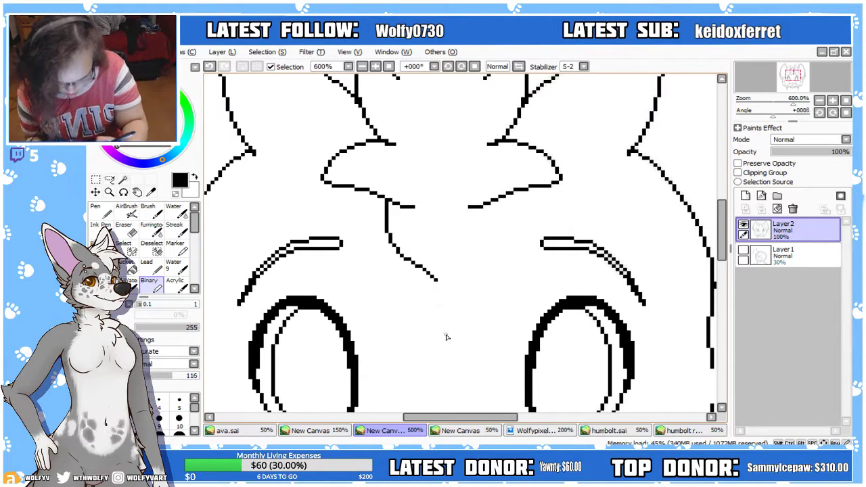
pyautogui.click(364, 67)
pyautogui.click(364, 67)
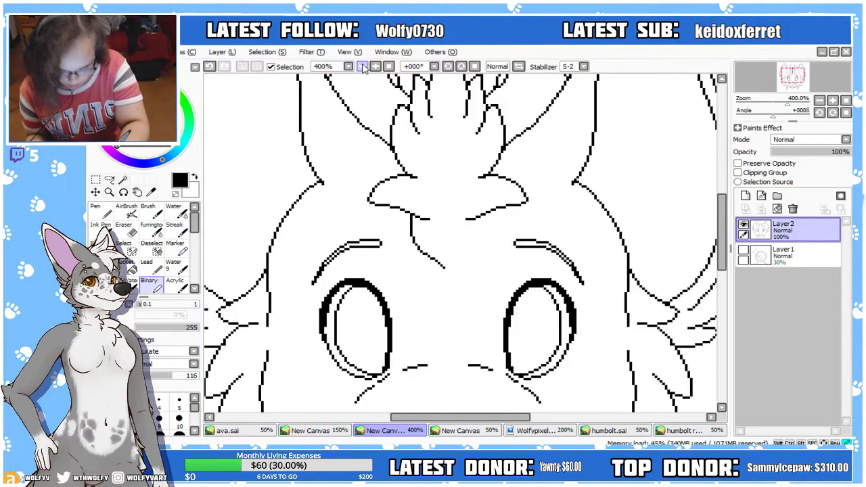
pyautogui.click(363, 67)
pyautogui.click(364, 67)
pyautogui.click(363, 67)
pyautogui.click(372, 67)
pyautogui.click(373, 67)
pyautogui.click(375, 66)
pyautogui.click(375, 66)
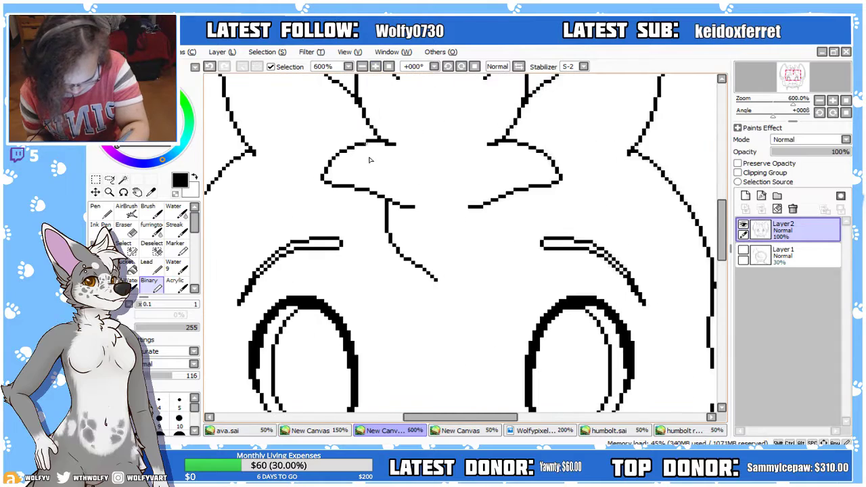
pyautogui.moveTo(384, 244); pyautogui.dragTo(431, 283)
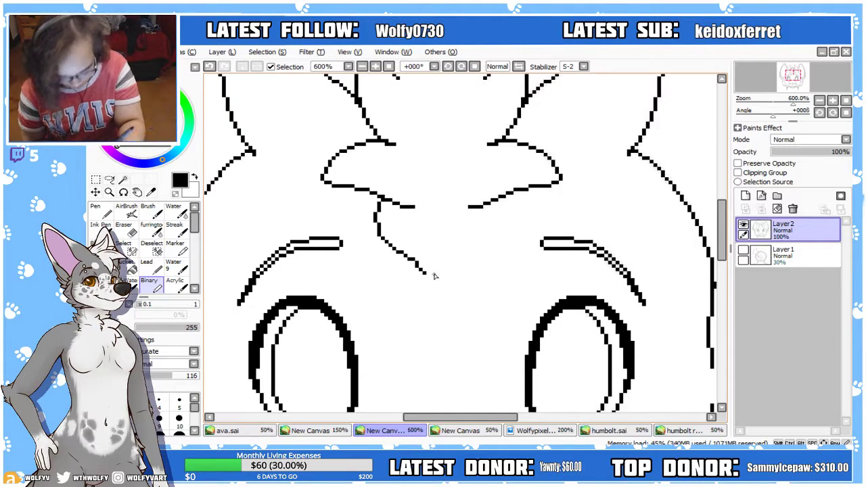
pyautogui.hotkey('ctrl', 'z')
pyautogui.hotkey('ctrl', 'z')
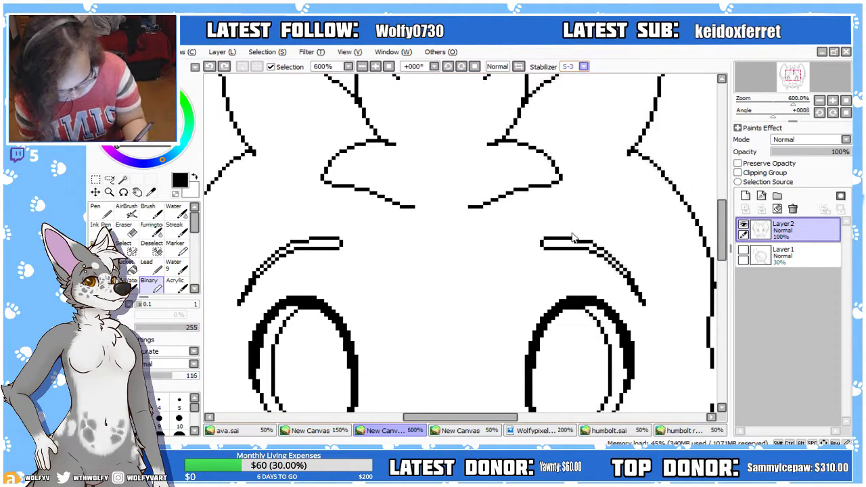
# With stabilizer S-3, draw a curved line from the forehead tuft's lower left edge to the forehead's centre, and check the whole face
pyautogui.moveTo(389, 244); pyautogui.dragTo(441, 296)
pyautogui.click(364, 68)
pyautogui.click(364, 67)
pyautogui.click(364, 68)
pyautogui.click(364, 68)
pyautogui.click(364, 69)
pyautogui.click(364, 69)
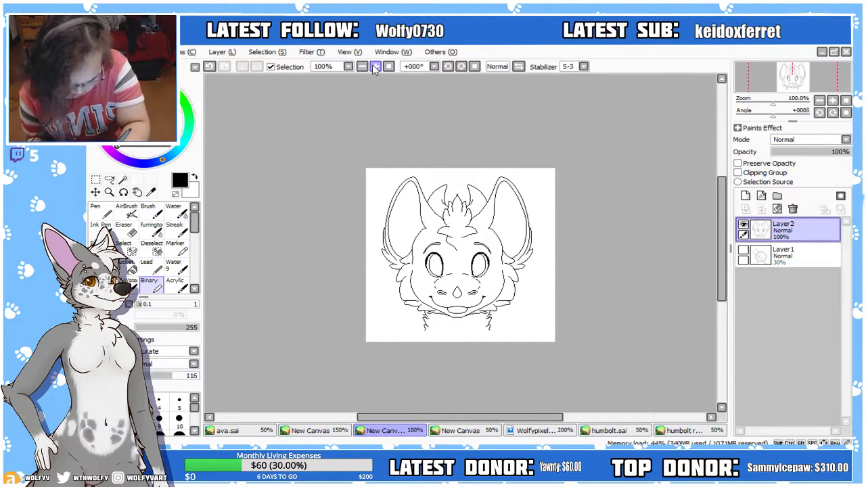
pyautogui.click(376, 68)
pyautogui.click(376, 68)
pyautogui.click(376, 67)
pyautogui.click(375, 68)
pyautogui.click(375, 68)
pyautogui.click(376, 68)
# Copy the new forehead curve to its own layer, flip it horizontally, and place it opposite the original to form a symmetric pointed tip
pyautogui.press('l')
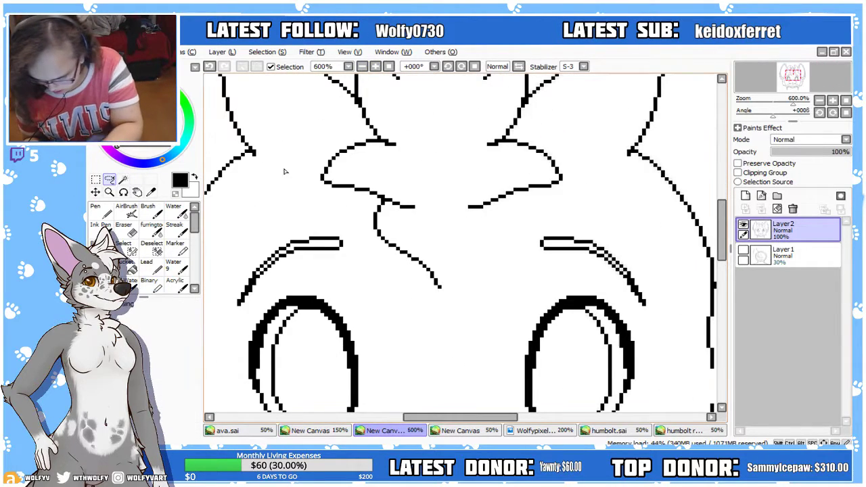
pyautogui.moveTo(383, 191)
pyautogui.mouseDown()
pyautogui.moveTo(450, 329)
pyautogui.moveTo(435, 198)
pyautogui.mouseUp()
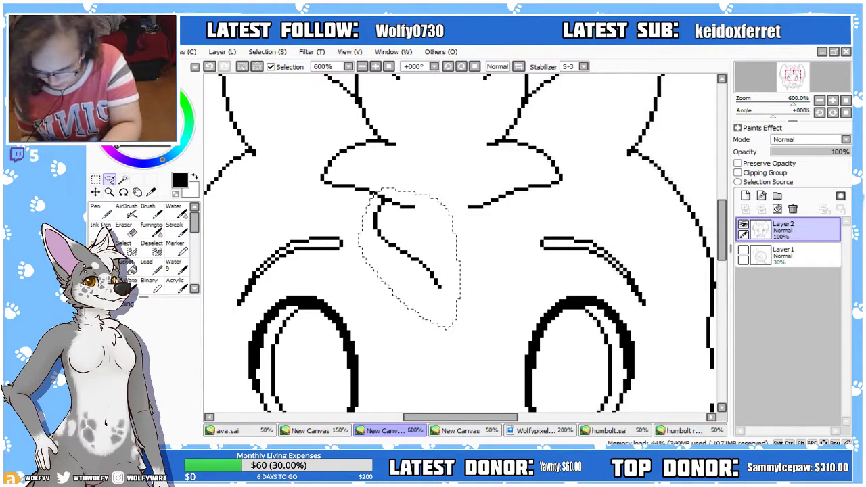
pyautogui.hotkey('ctrl', 'c')
pyautogui.hotkey('ctrl', 'v')
pyautogui.hotkey('ctrl', 't')
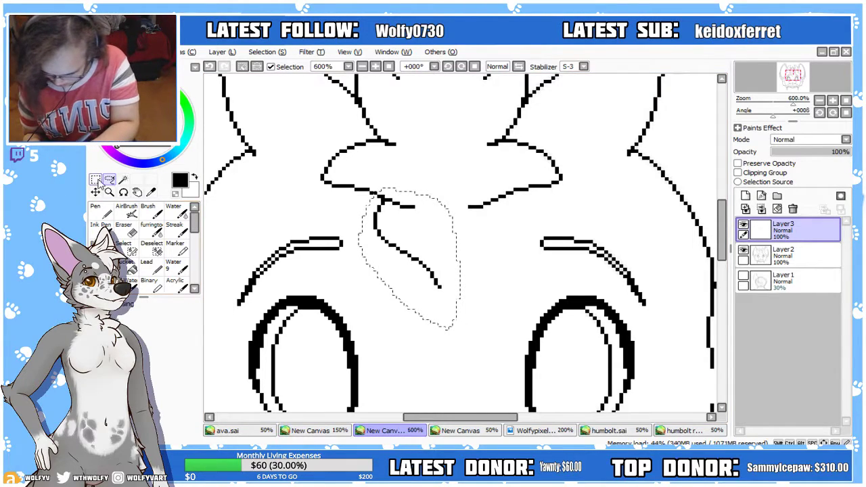
pyautogui.click(190, 414)
pyautogui.moveTo(429, 271)
pyautogui.mouseDown()
pyautogui.moveTo(501, 272)
pyautogui.moveTo(492, 271)
pyautogui.mouseUp()
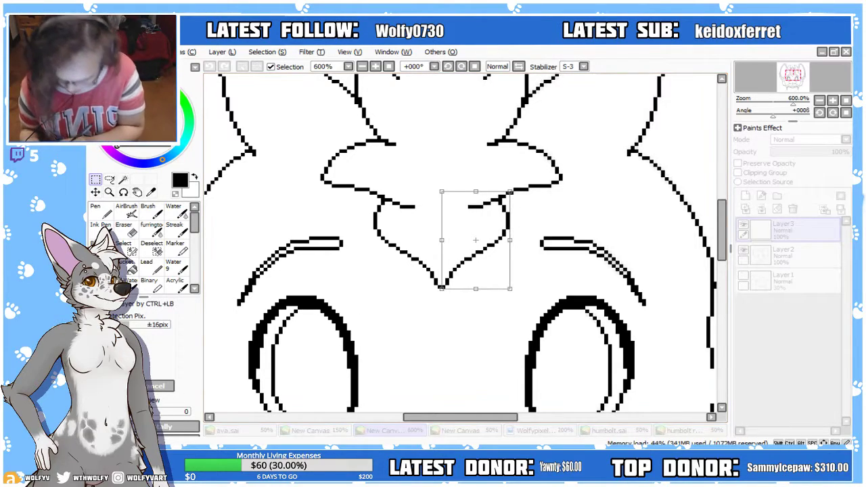
pyautogui.press('Return')
# Check the face in mirrored view and merge the flipped curve on Layer3 down into Layer2
pyautogui.click(361, 66)
pyautogui.click(362, 67)
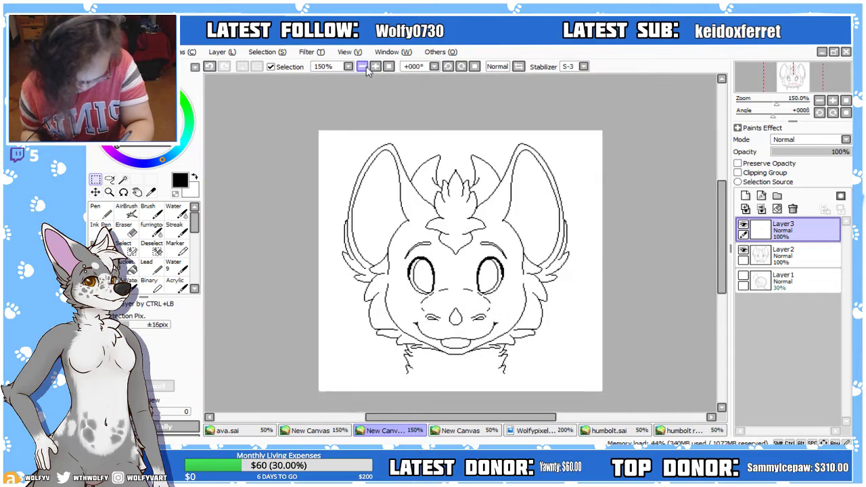
pyautogui.click(518, 67)
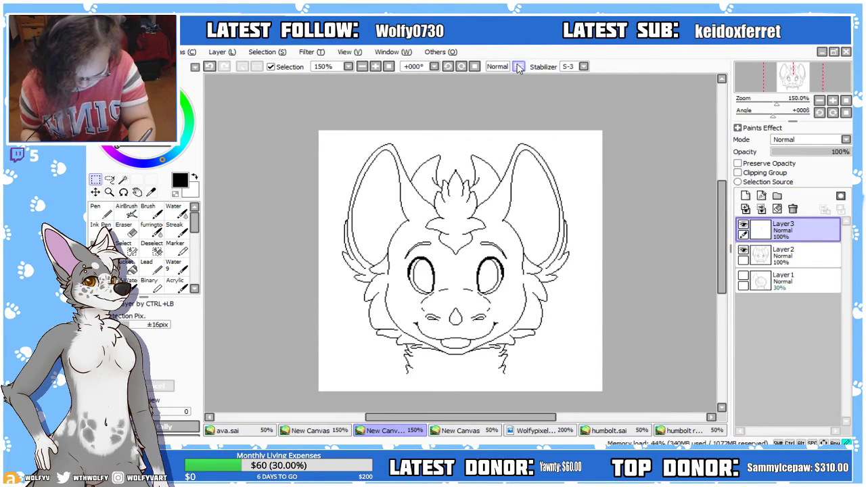
pyautogui.click(518, 66)
pyautogui.click(761, 209)
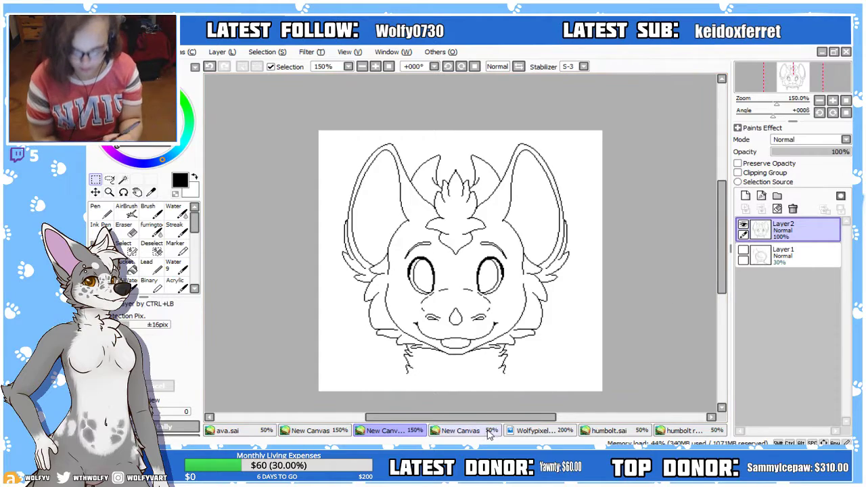
# Examine how the neck and shoulders are drawn in the Wolfypixel reference image, and return to the horned creature's canvas
pyautogui.click(522, 434)
pyautogui.click(527, 435)
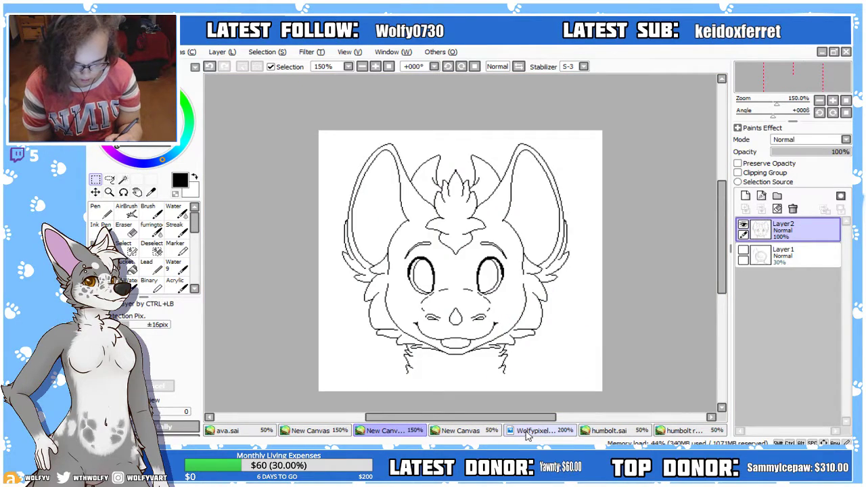
pyautogui.moveTo(723, 286); pyautogui.dragTo(721, 309)
pyautogui.hotkey('ctrl', '+')
pyautogui.hotkey('ctrl', '+')
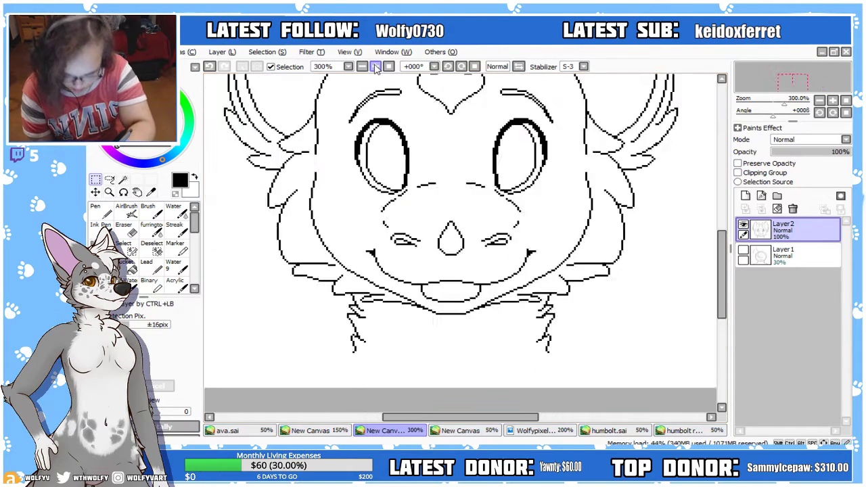
pyautogui.click(108, 226)
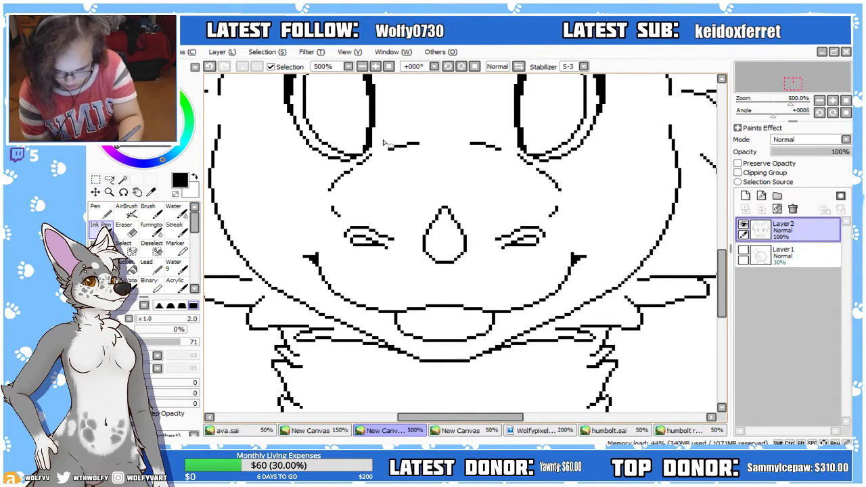
pyautogui.click(361, 66)
pyautogui.click(525, 430)
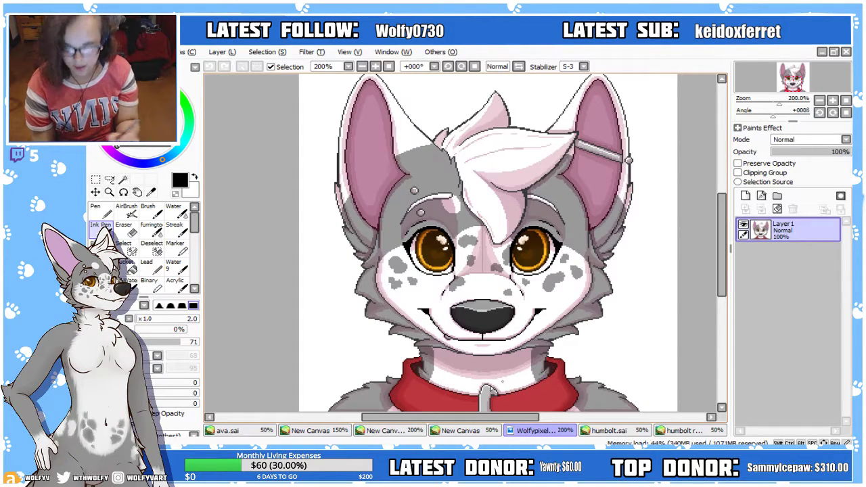
pyautogui.click(340, 436)
pyautogui.click(379, 438)
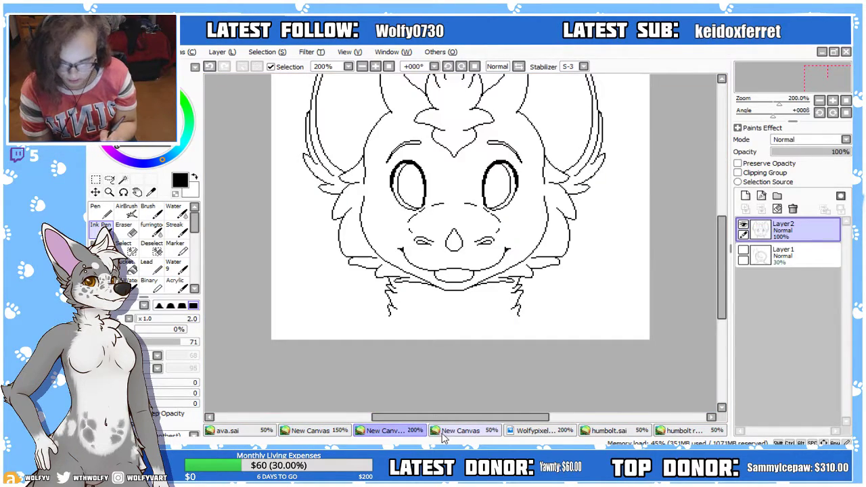
# Show the Layer1 sketch around the neck and shoulders, undo the test stroke, and switch to the Binary tool
pyautogui.click(376, 67)
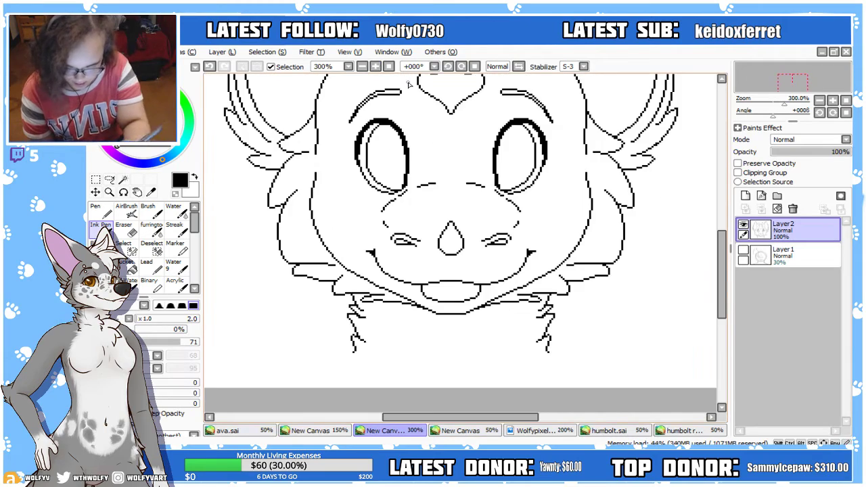
pyautogui.moveTo(721, 271)
pyautogui.mouseDown()
pyautogui.moveTo(742, 216)
pyautogui.moveTo(739, 234)
pyautogui.moveTo(729, 233)
pyautogui.moveTo(728, 311)
pyautogui.mouseUp()
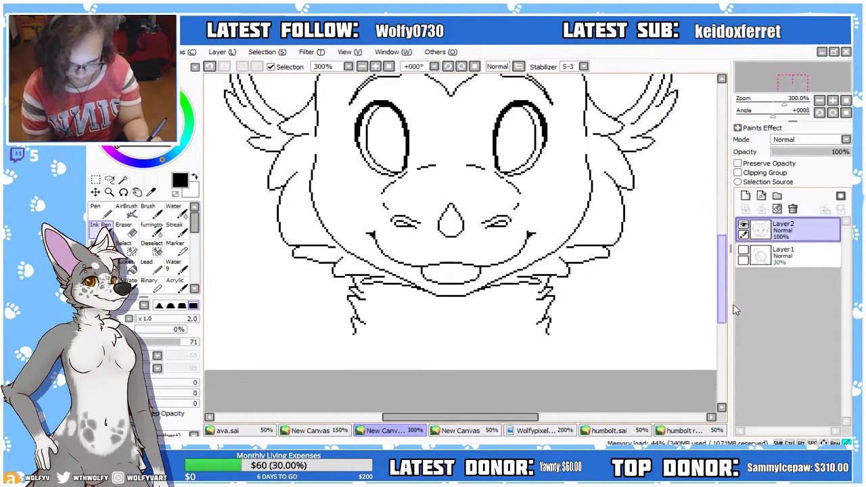
pyautogui.click(743, 250)
pyautogui.moveTo(534, 421); pyautogui.dragTo(554, 419)
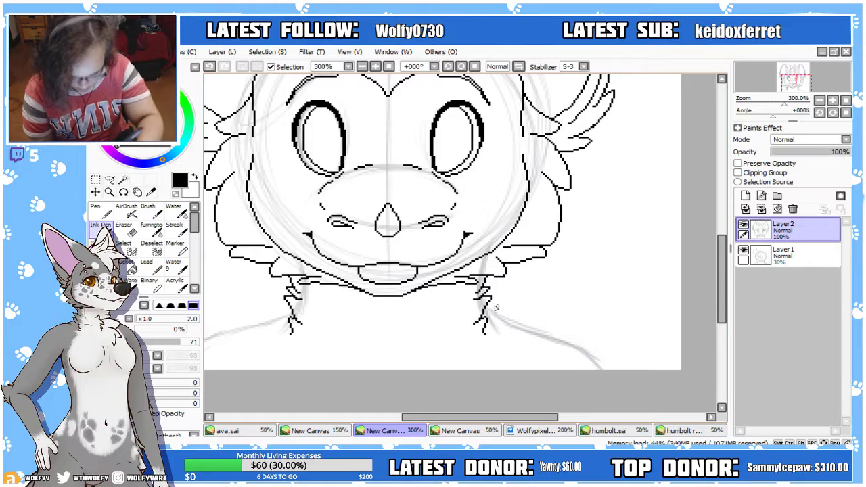
pyautogui.click(376, 66)
pyautogui.moveTo(494, 332); pyautogui.dragTo(550, 347)
pyautogui.hotkey('ctrl', 'z')
pyautogui.press('b')
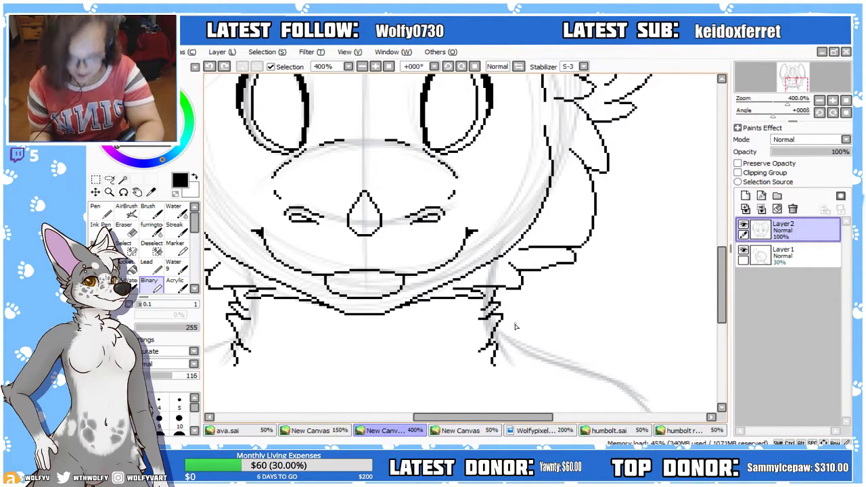
# Draw fur tufts at the right base of the neck and the shoulder line down to the canvas edge, undoing unsuitable strokes
pyautogui.moveTo(535, 337); pyautogui.dragTo(530, 351)
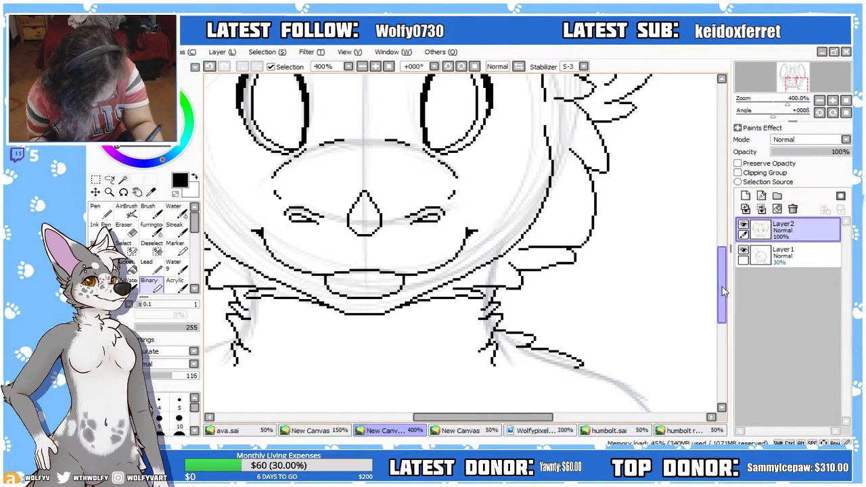
pyautogui.scroll(-2, 576, 371)
pyautogui.hotkey('ctrl', 'z')
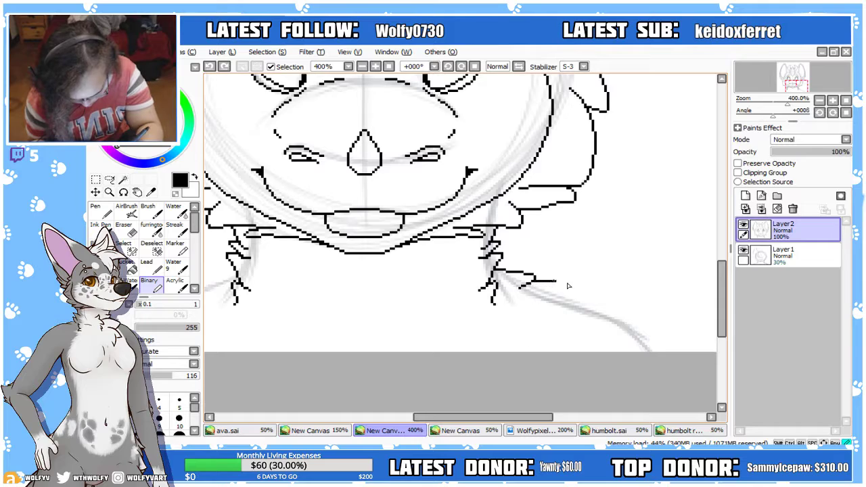
pyautogui.hotkey('ctrl', 'z')
pyautogui.moveTo(557, 288); pyautogui.dragTo(647, 350)
# Hide the Layer1 sketch and check the new shoulder line in mirrored view before restoring the normal view
pyautogui.click(363, 67)
pyautogui.click(362, 67)
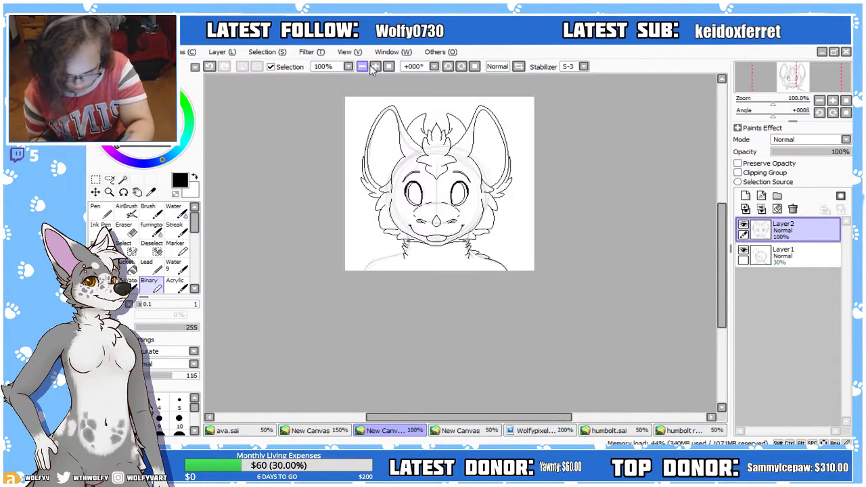
pyautogui.click(743, 251)
pyautogui.click(519, 67)
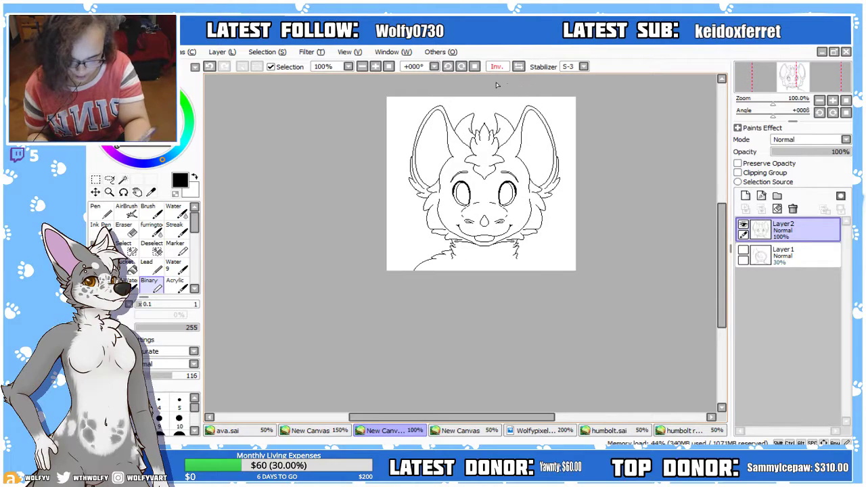
pyautogui.click(389, 67)
pyautogui.click(375, 67)
# Lasso-select the right shoulder line together with the lower neck fur tufts
pyautogui.moveTo(721, 255); pyautogui.dragTo(720, 281)
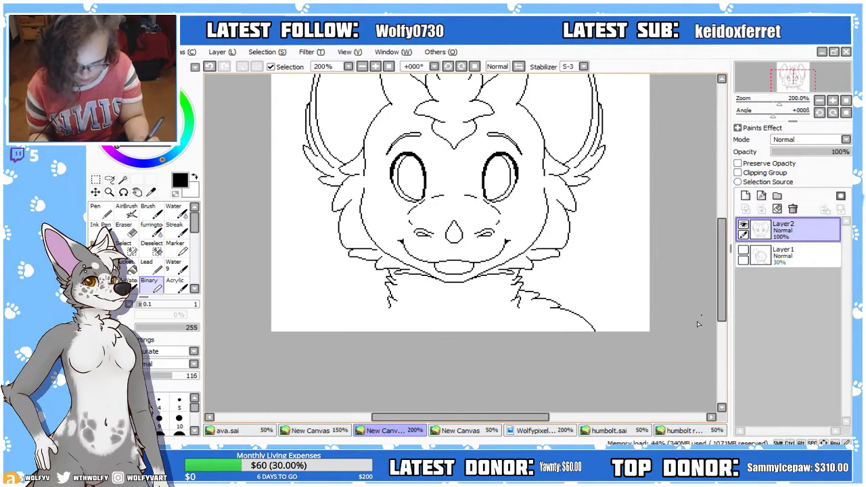
pyautogui.moveTo(545, 417); pyautogui.dragTo(574, 417)
pyautogui.click(375, 67)
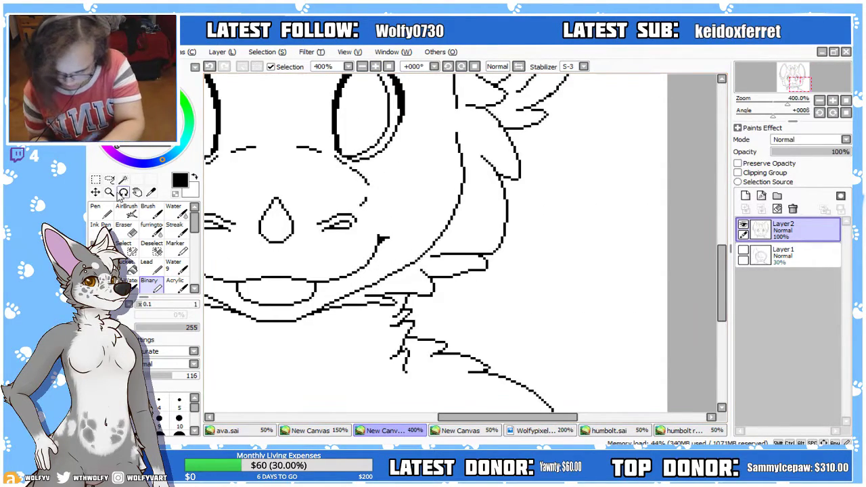
pyautogui.click(109, 178)
pyautogui.scroll(-3, 708, 310)
pyautogui.moveTo(352, 275)
pyautogui.mouseDown()
pyautogui.moveTo(503, 217)
pyautogui.moveTo(427, 212)
pyautogui.mouseUp()
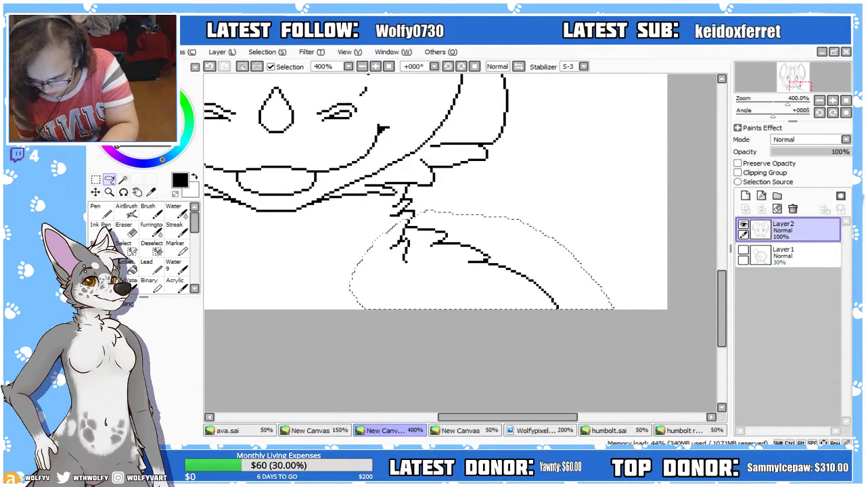
# Paste a copy of the selected shoulder lines onto a new layer and flip it horizontally
pyautogui.hotkey('ctrl', 'c')
pyautogui.hotkey('ctrl', 'v')
pyautogui.click(95, 180)
pyautogui.hotkey('ctrl', 't')
pyautogui.click(164, 425)
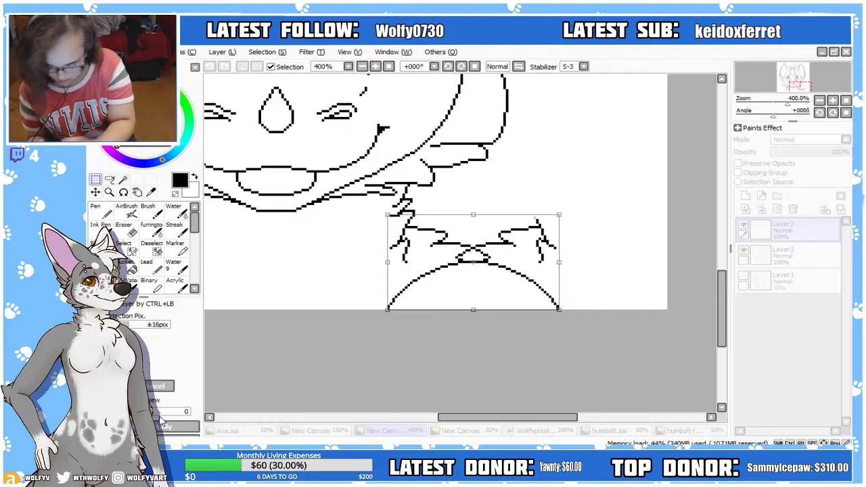
# Move the flipped shoulder lines to the left base of the neck, aligned with the existing tufts, and apply the transform
pyautogui.moveTo(507, 416); pyautogui.dragTo(484, 425)
pyautogui.moveTo(535, 280); pyautogui.dragTo(264, 275)
pyautogui.moveTo(476, 416); pyautogui.dragTo(420, 417)
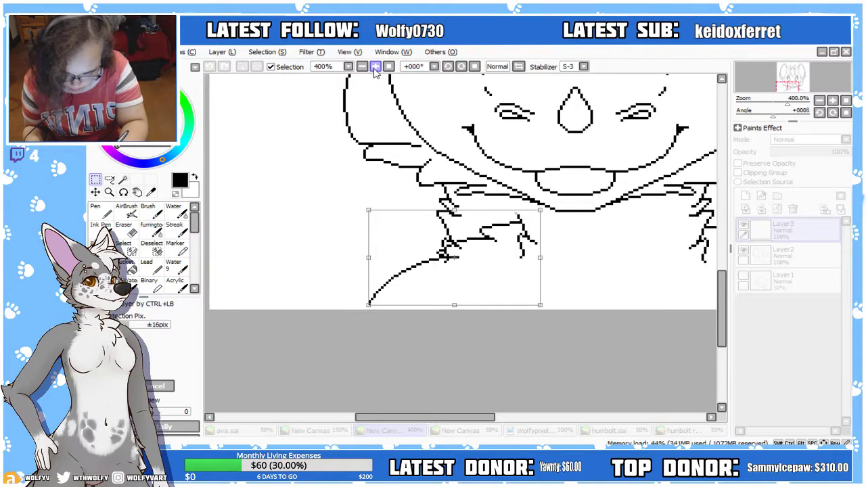
pyautogui.click(375, 66)
pyautogui.click(375, 66)
pyautogui.moveTo(523, 298); pyautogui.dragTo(387, 302)
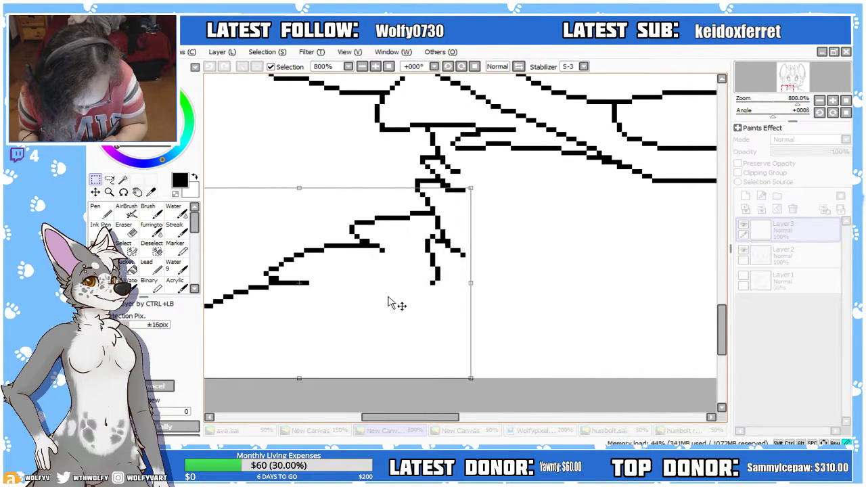
pyautogui.click(115, 385)
# Deselect the mirrored shoulder and merge its layer into Layer2
pyautogui.click(388, 66)
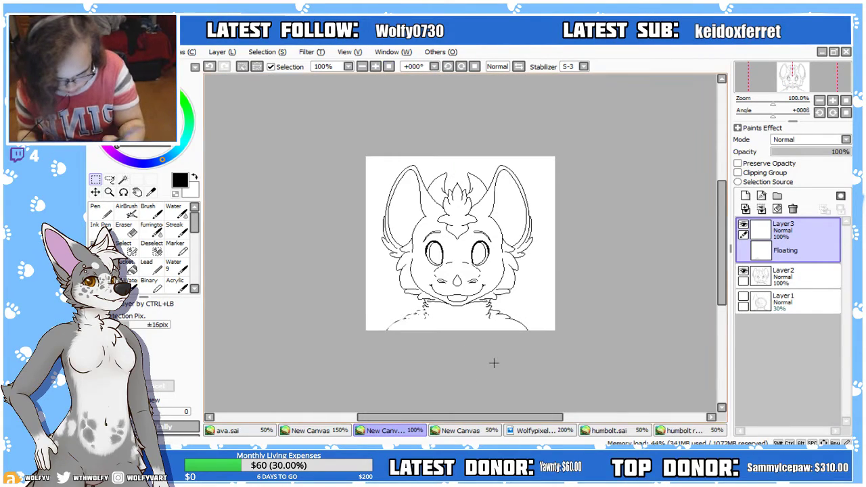
pyautogui.hotkey('ctrl', 'd')
pyautogui.click(760, 209)
pyautogui.click(742, 227)
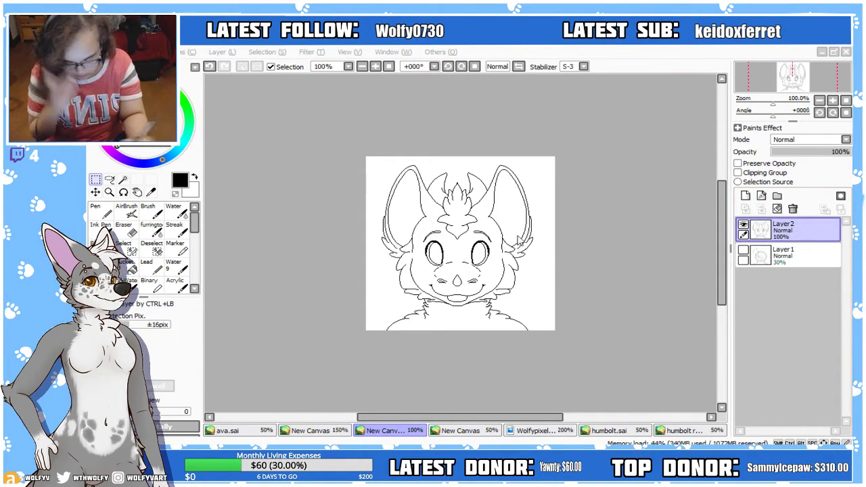
# Examine the complete bust line art close up, at full view and in mirrored view
pyautogui.moveTo(721, 268); pyautogui.dragTo(721, 290)
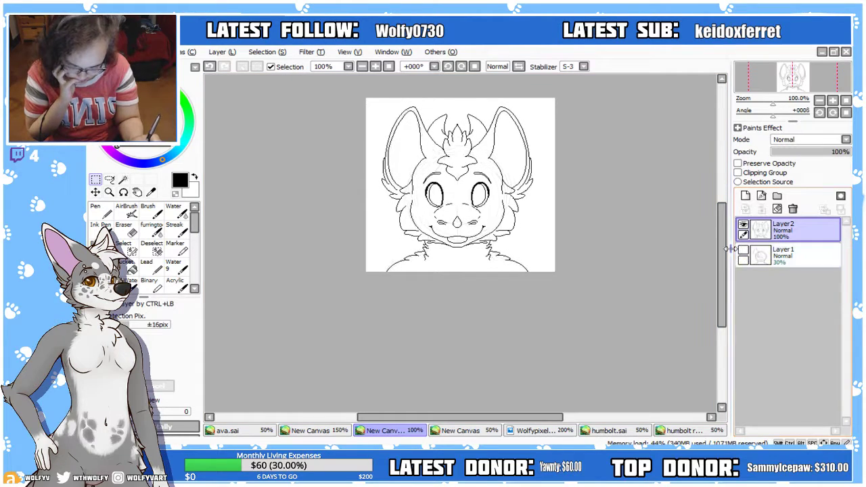
pyautogui.click(376, 67)
pyautogui.click(376, 66)
pyautogui.click(389, 67)
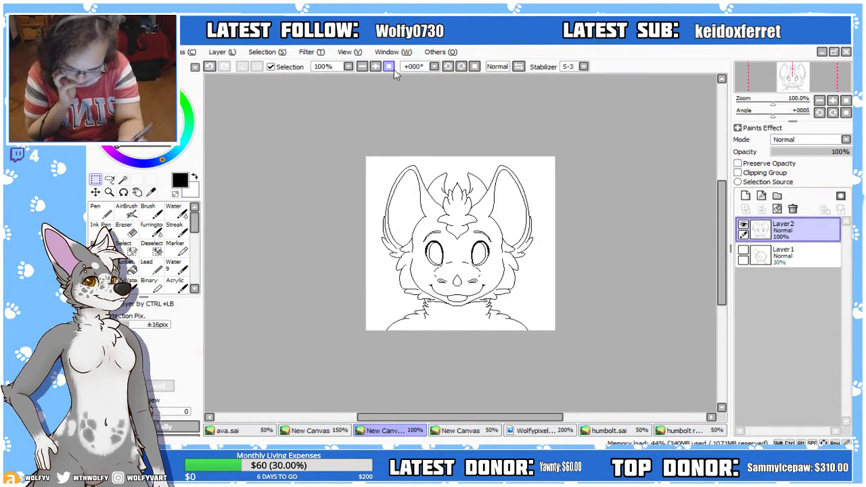
pyautogui.click(742, 225)
pyautogui.click(743, 225)
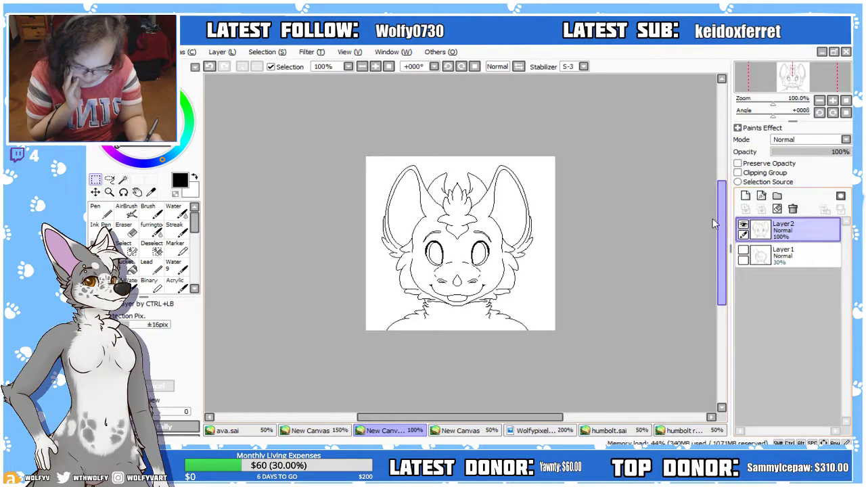
pyautogui.click(375, 67)
pyautogui.click(375, 66)
pyautogui.moveTo(723, 256)
pyautogui.mouseDown()
pyautogui.moveTo(728, 226)
pyautogui.moveTo(727, 282)
pyautogui.moveTo(730, 274)
pyautogui.mouseUp()
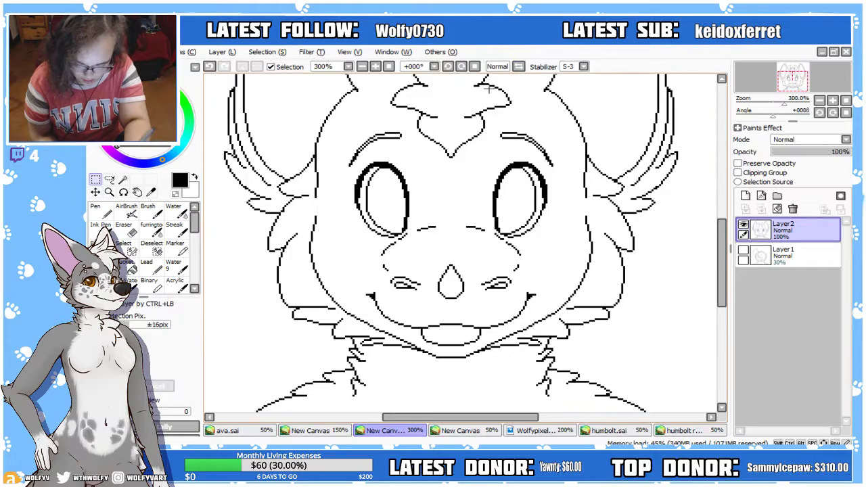
pyautogui.click(389, 66)
pyautogui.click(518, 66)
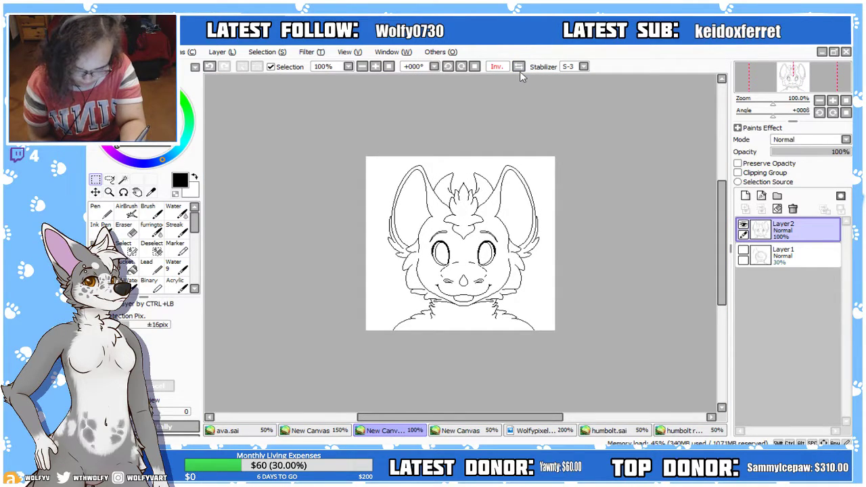
pyautogui.click(519, 67)
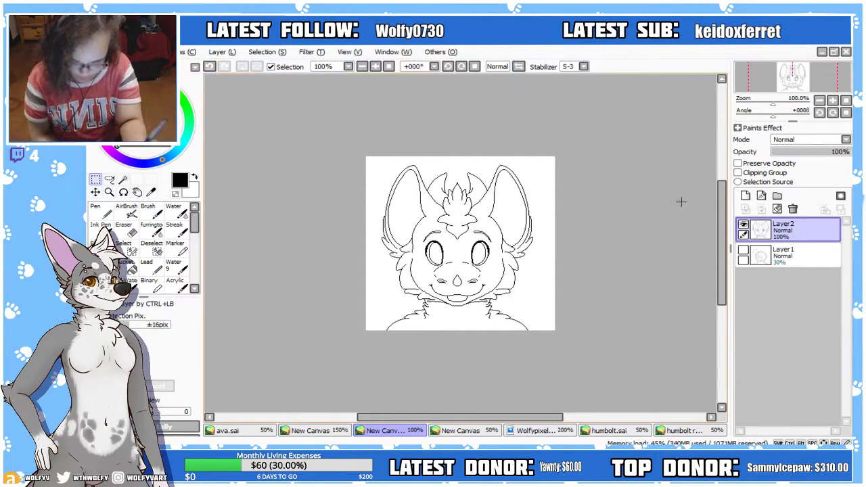
# Sample the light blue body colour from the Ruffle reference sheet and return to the line art canvas
pyautogui.click(565, 433)
pyautogui.click(565, 434)
pyautogui.click(500, 433)
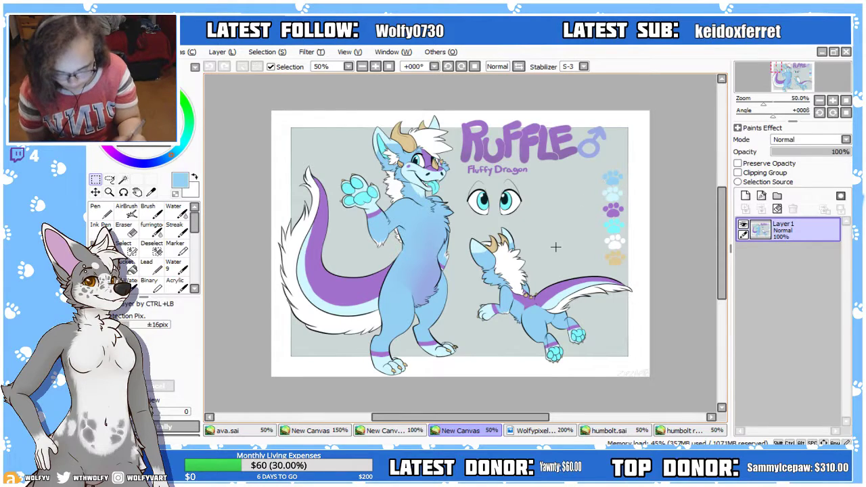
pyautogui.click(415, 433)
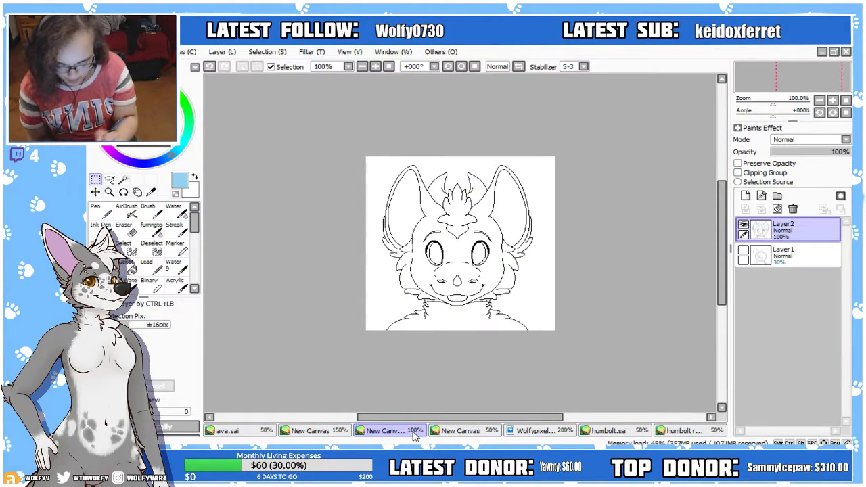
# Select the background around the creature with the Magic Wand and invert the selection to cover the whole bust
pyautogui.click(126, 179)
pyautogui.click(375, 66)
pyautogui.click(443, 124)
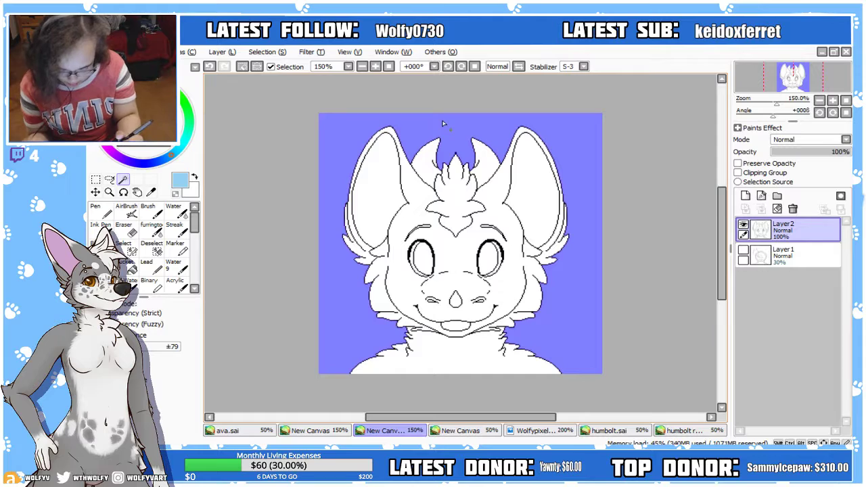
pyautogui.click(257, 66)
# Delete the Layer1 sketch and add a new layer beneath the Layer2 line art
pyautogui.click(783, 256)
pyautogui.click(793, 208)
pyautogui.click(746, 196)
pyautogui.moveTo(760, 231); pyautogui.dragTo(759, 269)
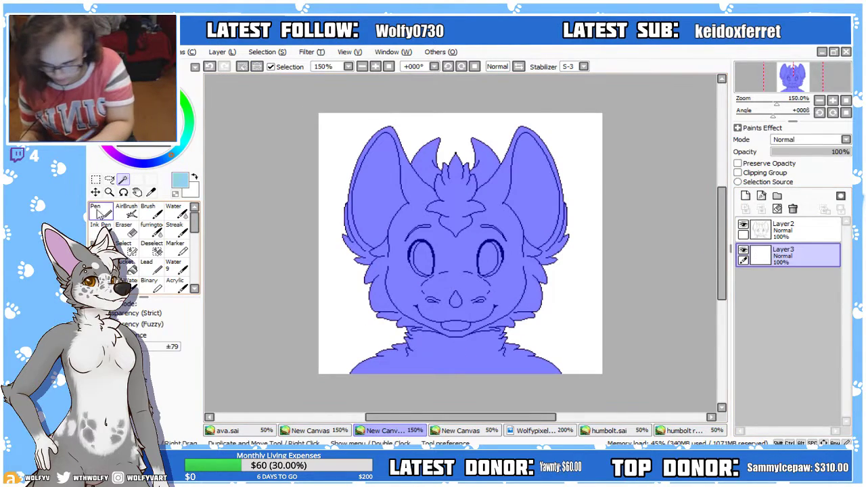
# Fill the selected bust with the sampled light blue on Layer3 and deselect
pyautogui.click(101, 212)
pyautogui.moveTo(379, 373)
pyautogui.mouseDown()
pyautogui.moveTo(373, 122)
pyautogui.moveTo(467, 284)
pyautogui.moveTo(556, 300)
pyautogui.mouseUp()
pyautogui.press('l')
pyautogui.hotkey('ctrl', 'd')
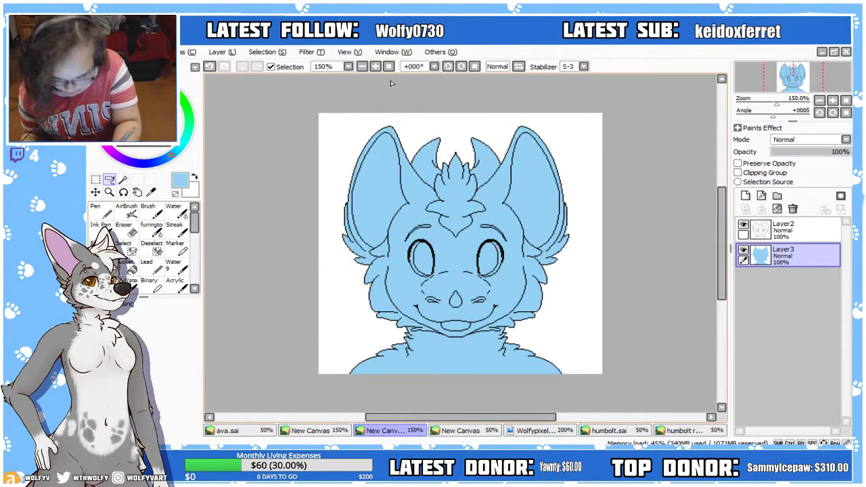
# Sample the pale blue from the Ruffle reference palette and examine the character's face markings close up
pyautogui.click(376, 67)
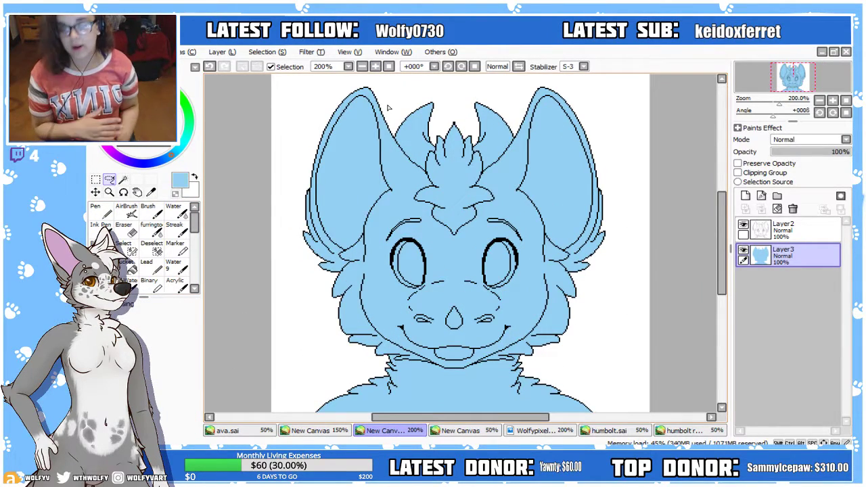
pyautogui.click(467, 430)
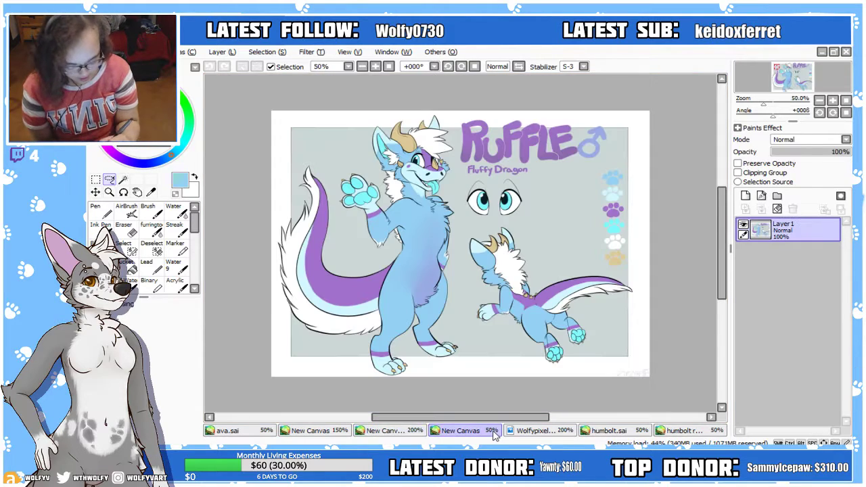
pyautogui.keyDown('alt'); pyautogui.click(614, 197); pyautogui.keyUp('alt')
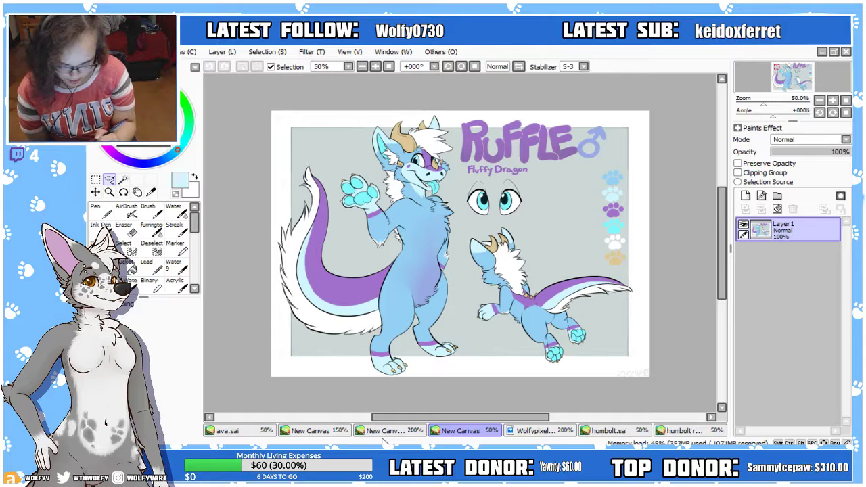
pyautogui.click(406, 433)
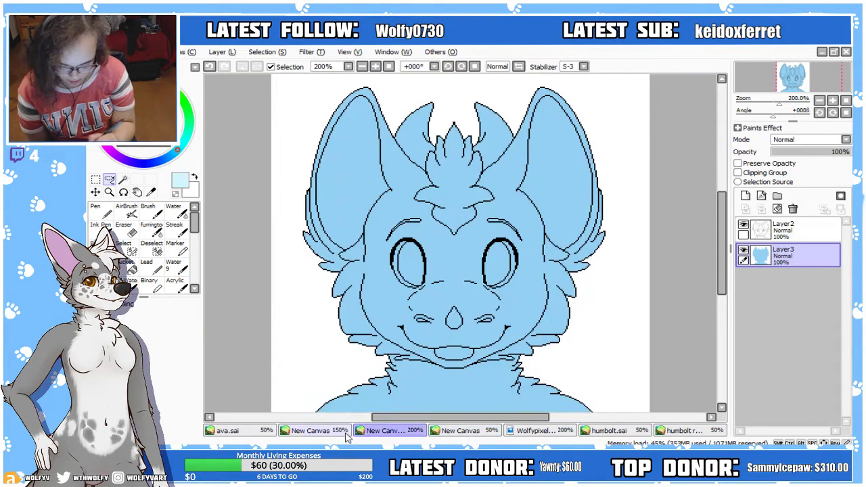
pyautogui.click(375, 67)
pyautogui.click(376, 67)
pyautogui.click(375, 66)
pyautogui.click(484, 431)
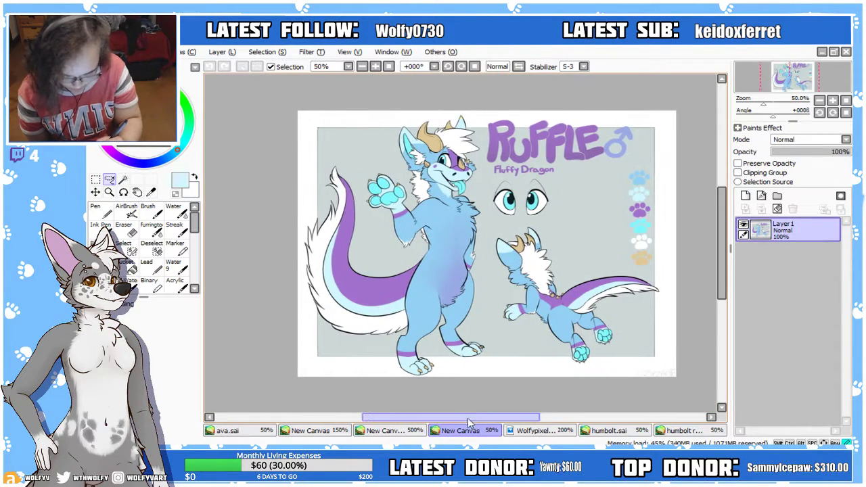
pyautogui.click(375, 66)
pyautogui.scroll(5, 607, 148)
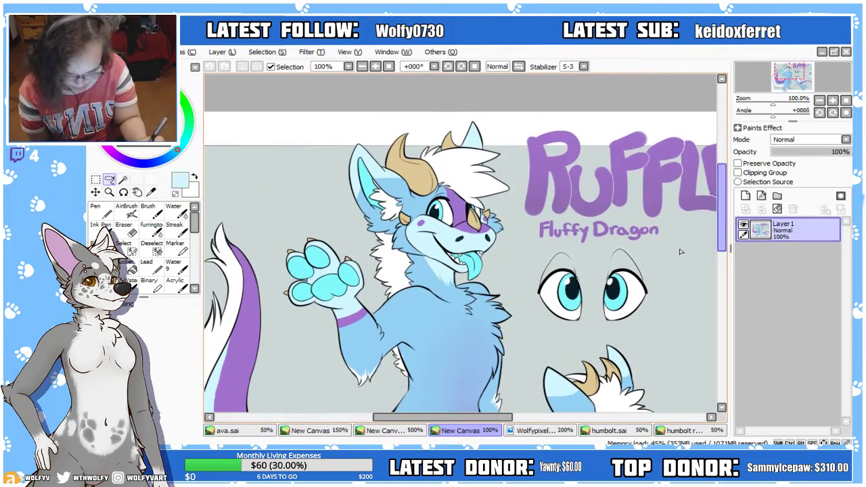
pyautogui.click(406, 432)
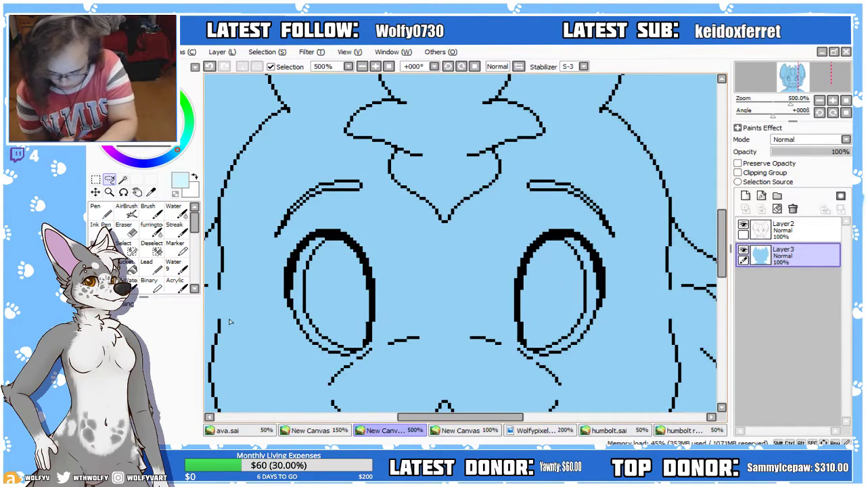
# Paint the left cheek and left side of the muzzle pale blue with the Binary tool at size 5
pyautogui.click(149, 283)
pyautogui.click(178, 402)
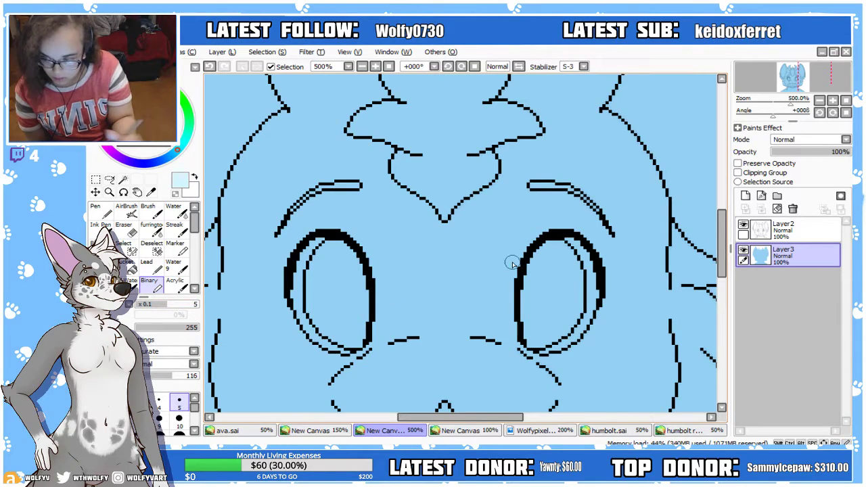
pyautogui.moveTo(722, 258); pyautogui.dragTo(721, 272)
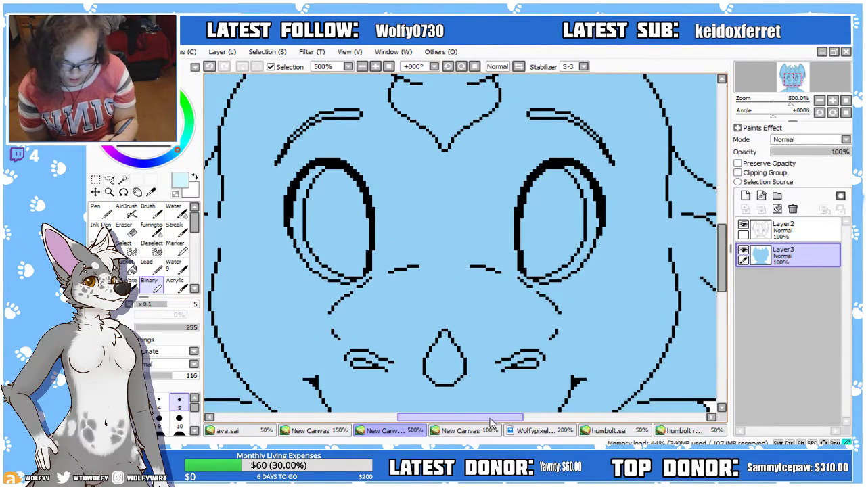
pyautogui.moveTo(485, 417); pyautogui.dragTo(474, 419)
pyautogui.click(478, 433)
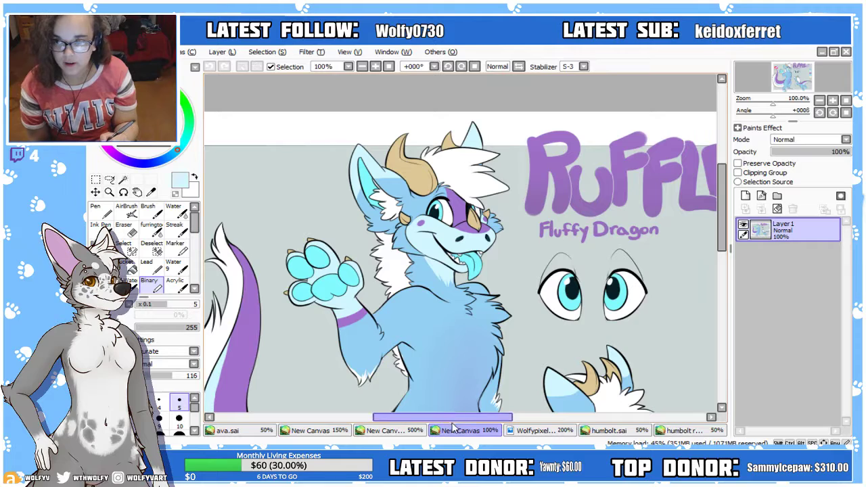
pyautogui.click(414, 433)
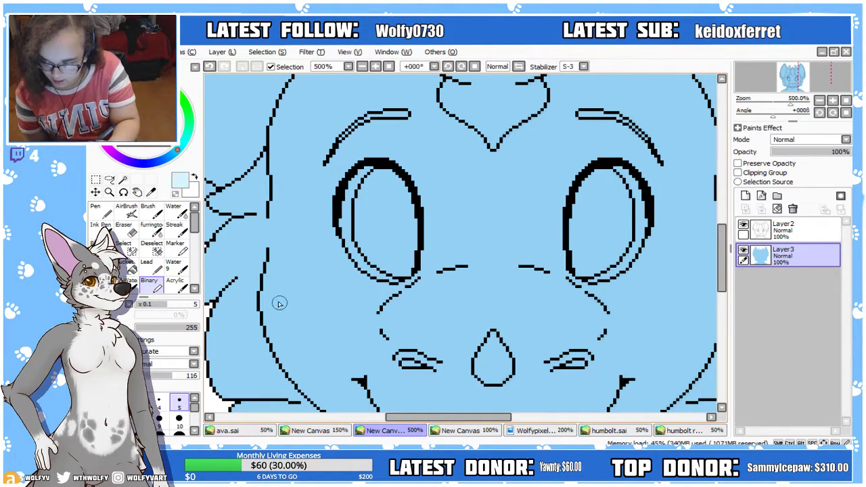
pyautogui.moveTo(275, 328)
pyautogui.mouseDown()
pyautogui.moveTo(275, 275)
pyautogui.moveTo(271, 325)
pyautogui.moveTo(269, 285)
pyautogui.moveTo(287, 241)
pyautogui.moveTo(313, 230)
pyautogui.moveTo(336, 233)
pyautogui.moveTo(341, 241)
pyautogui.moveTo(284, 264)
pyautogui.moveTo(322, 249)
pyautogui.moveTo(298, 258)
pyautogui.moveTo(327, 273)
pyautogui.mouseUp()
pyautogui.moveTo(318, 294)
pyautogui.mouseDown()
pyautogui.moveTo(301, 301)
pyautogui.moveTo(338, 313)
pyautogui.moveTo(372, 284)
pyautogui.moveTo(399, 292)
pyautogui.moveTo(400, 313)
pyautogui.moveTo(400, 296)
pyautogui.mouseUp()
pyautogui.moveTo(721, 256); pyautogui.dragTo(722, 269)
pyautogui.moveTo(339, 254)
pyautogui.mouseDown()
pyautogui.moveTo(297, 250)
pyautogui.moveTo(288, 231)
pyautogui.moveTo(314, 299)
pyautogui.moveTo(279, 240)
pyautogui.moveTo(298, 299)
pyautogui.moveTo(271, 256)
pyautogui.moveTo(312, 322)
pyautogui.mouseUp()
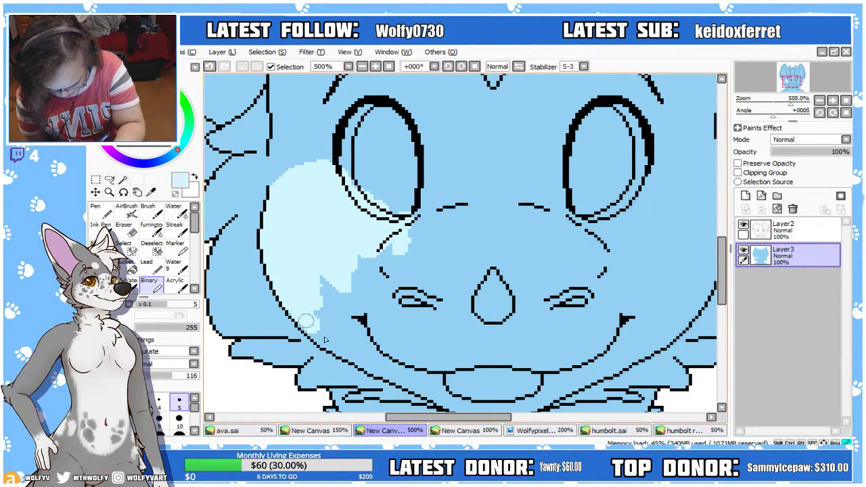
pyautogui.moveTo(306, 324)
pyautogui.mouseDown()
pyautogui.moveTo(335, 347)
pyautogui.moveTo(316, 332)
pyautogui.moveTo(323, 279)
pyautogui.moveTo(320, 296)
pyautogui.moveTo(357, 358)
pyautogui.moveTo(376, 361)
pyautogui.moveTo(369, 287)
pyautogui.moveTo(346, 274)
pyautogui.moveTo(377, 236)
pyautogui.moveTo(388, 257)
pyautogui.moveTo(365, 256)
pyautogui.moveTo(399, 273)
pyautogui.moveTo(402, 351)
pyautogui.moveTo(386, 323)
pyautogui.mouseUp()
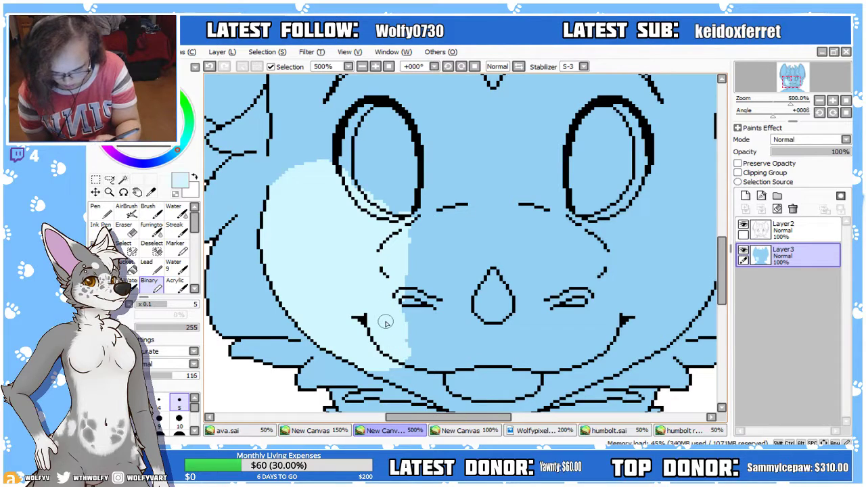
# Sample the purple face marking from the Ruffle reference and paint a round purple spot on the left cheek
pyautogui.click(497, 429)
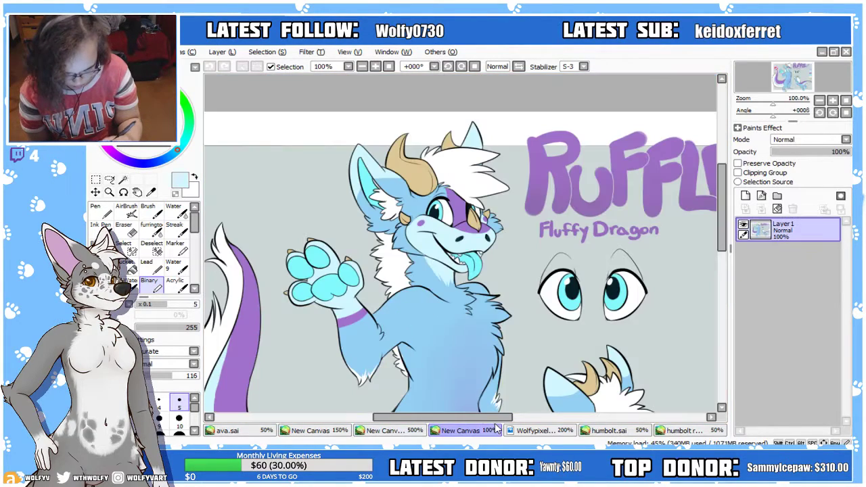
pyautogui.keyDown('alt'); pyautogui.click(461, 216); pyautogui.keyUp('alt')
pyautogui.click(420, 431)
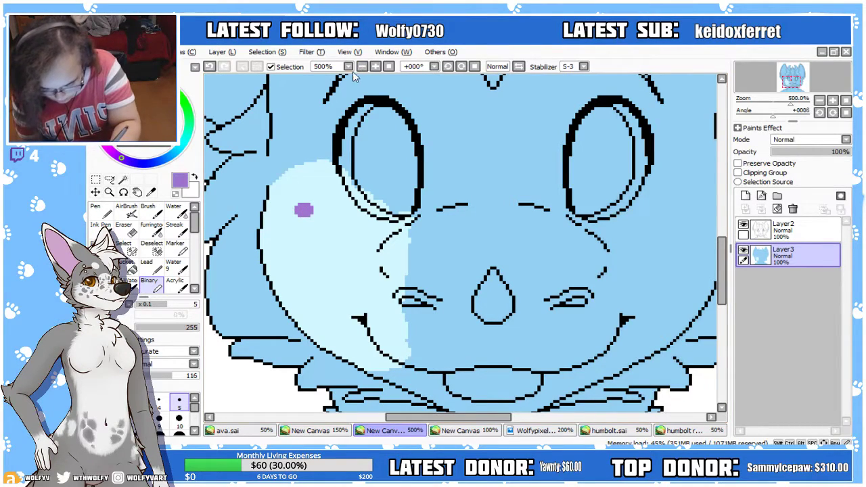
pyautogui.click(305, 210)
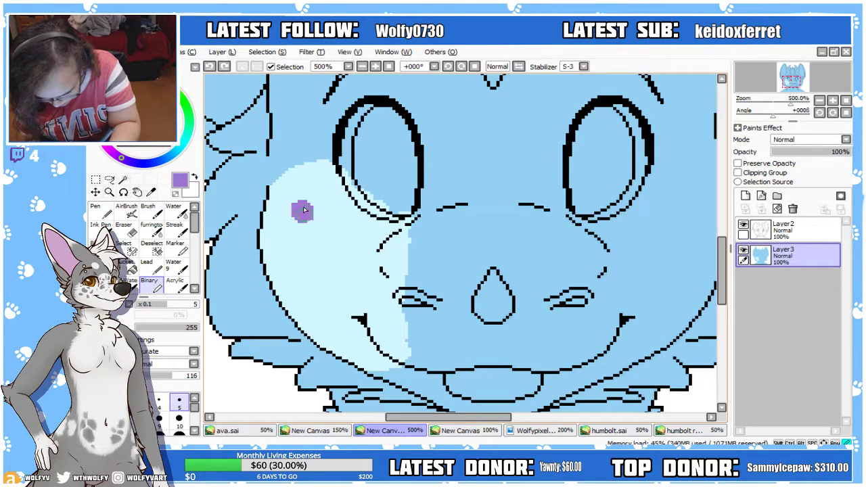
# Undo the purple spot on the left cheek and enlarge the Binary brush to size 8
pyautogui.moveTo(304, 209); pyautogui.dragTo(302, 212)
pyautogui.press(']')
pyautogui.press(']')
pyautogui.press(']')
pyautogui.hotkey('ctrl', 'z')
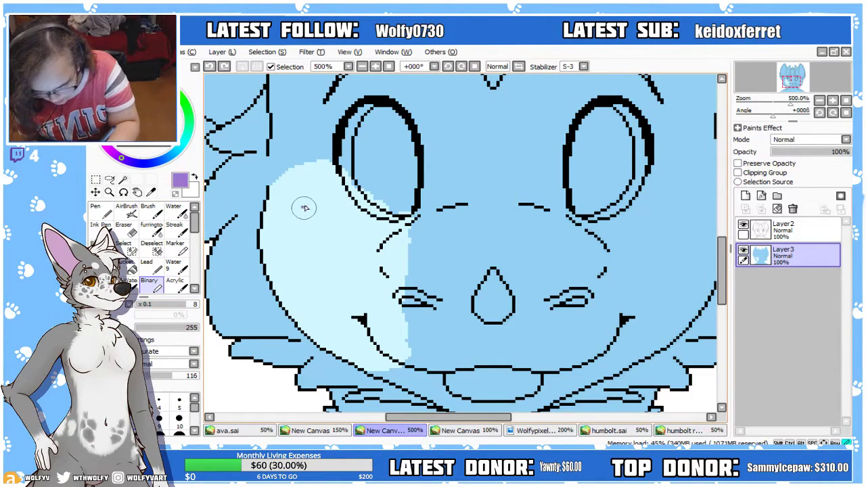
pyautogui.hotkey('ctrl', 'z')
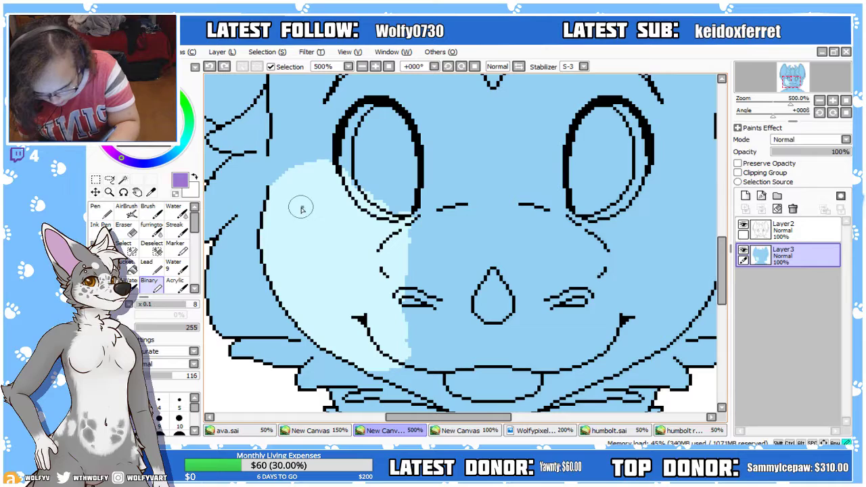
pyautogui.hotkey('ctrl', 'z')
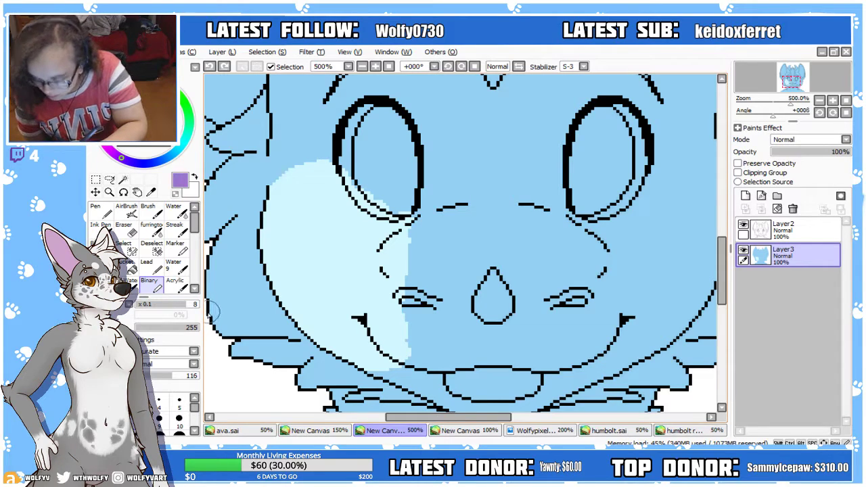
# Paint a round purple spot on the upper left cheek with the Binary brush at size 9
pyautogui.press(']')
pyautogui.click(304, 210)
pyautogui.hotkey('ctrl', 'z')
pyautogui.hotkey('ctrl', 'y')
pyautogui.hotkey('ctrl', 'z')
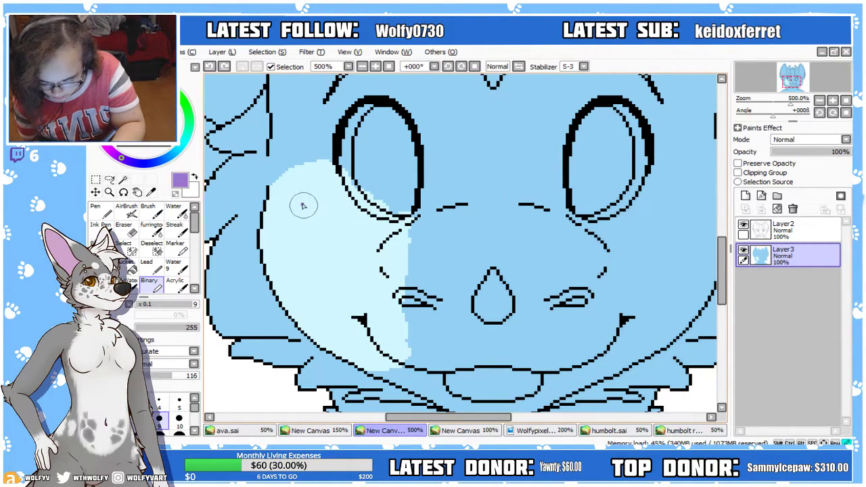
pyautogui.click(303, 207)
pyautogui.hotkey('ctrl', 'z')
pyautogui.click(302, 207)
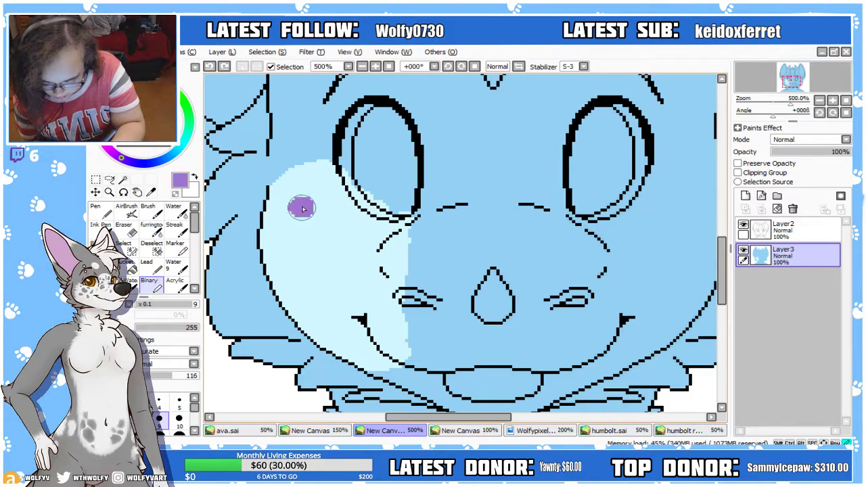
pyautogui.hotkey('ctrl', 'z')
pyautogui.click(299, 209)
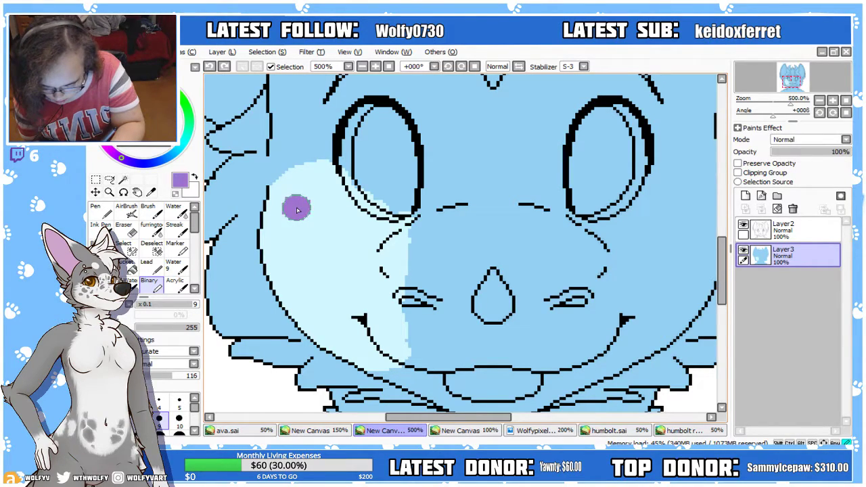
# Paint a purple marking along the inner side of the left eye and down over the left half of the muzzle to the nose
pyautogui.click(362, 67)
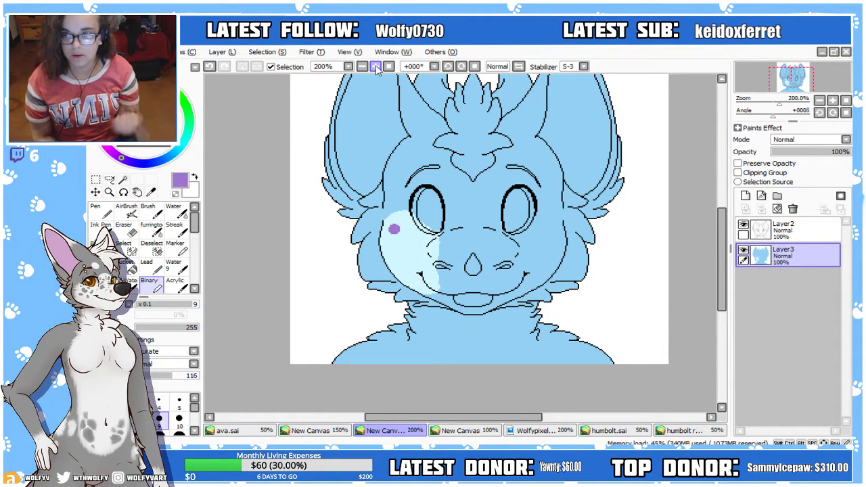
pyautogui.click(375, 67)
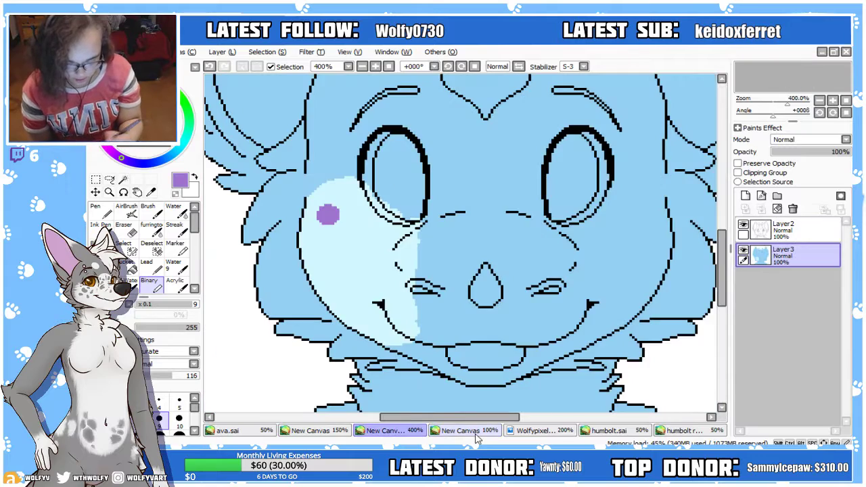
pyautogui.moveTo(722, 261); pyautogui.dragTo(722, 248)
pyautogui.moveTo(440, 259)
pyautogui.mouseDown()
pyautogui.moveTo(442, 220)
pyautogui.moveTo(428, 311)
pyautogui.mouseUp()
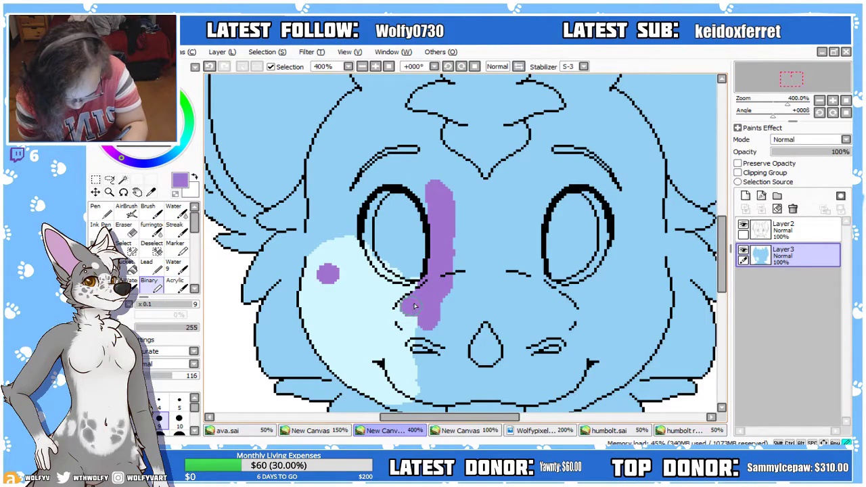
pyautogui.moveTo(412, 327); pyautogui.dragTo(426, 336)
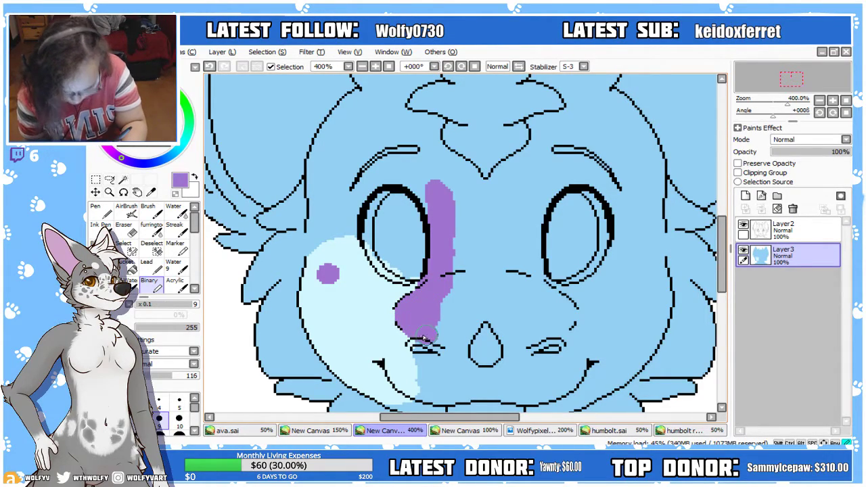
pyautogui.moveTo(419, 338)
pyautogui.mouseDown()
pyautogui.moveTo(426, 314)
pyautogui.moveTo(457, 309)
pyautogui.moveTo(452, 332)
pyautogui.mouseUp()
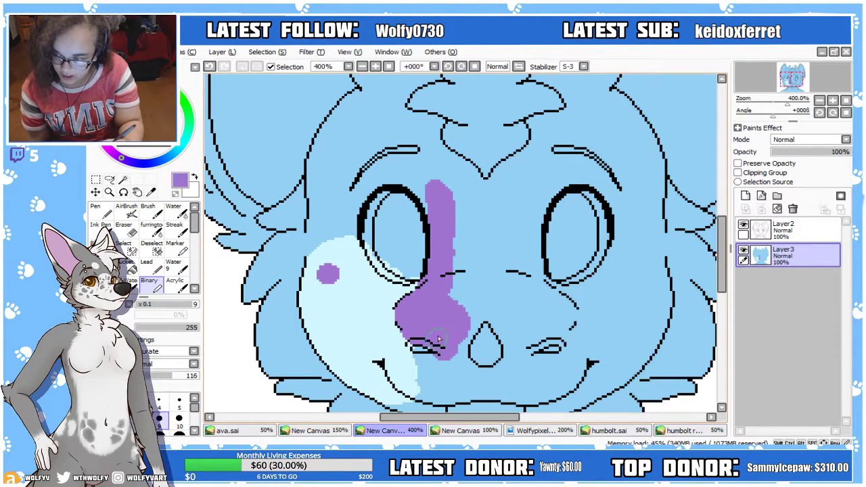
pyautogui.moveTo(478, 286)
pyautogui.mouseDown()
pyautogui.moveTo(458, 354)
pyautogui.moveTo(447, 280)
pyautogui.moveTo(462, 264)
pyautogui.moveTo(467, 357)
pyautogui.moveTo(468, 321)
pyautogui.mouseUp()
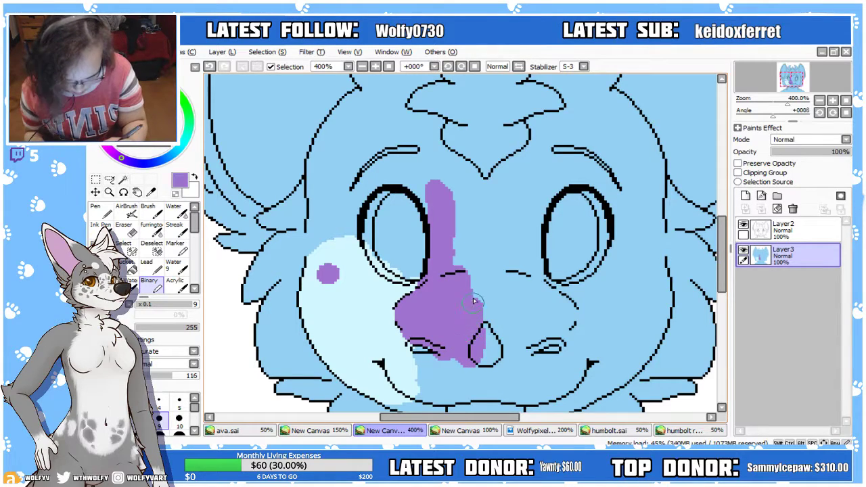
# Paint a straight vertical purple edge along the centre of the face from the nose to the pointed tuft on the forehead
pyautogui.keyDown('shift'); pyautogui.click(481, 161); pyautogui.keyUp('shift')
pyautogui.hotkey('ctrl', 'z')
pyautogui.keyDown('shift'); pyautogui.click(478, 161); pyautogui.keyUp('shift')
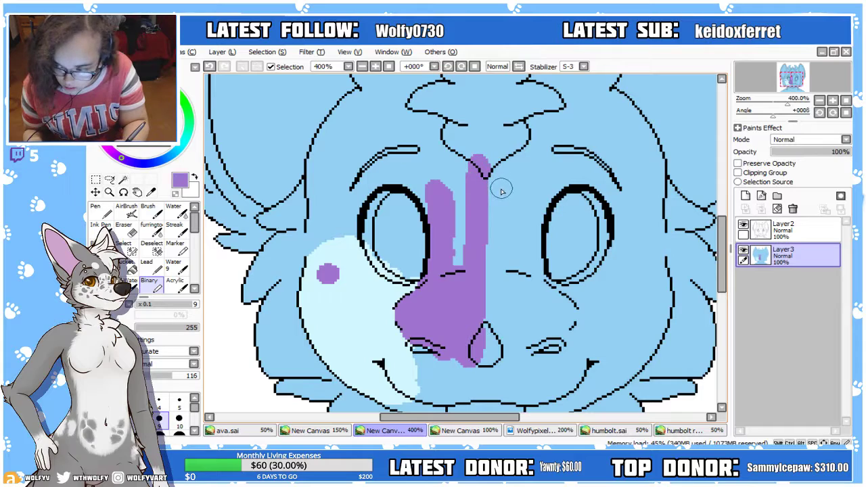
pyautogui.hotkey('ctrl', 'z')
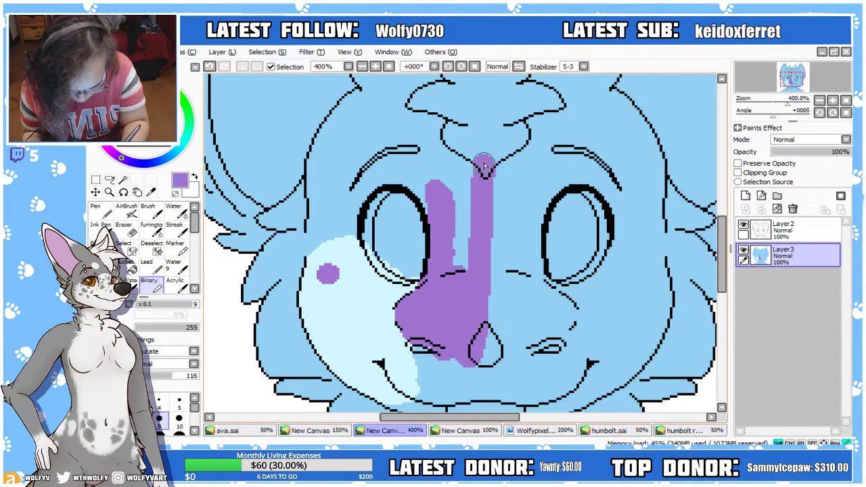
pyautogui.keyDown('shift'); pyautogui.click(478, 158); pyautogui.keyUp('shift')
pyautogui.hotkey('ctrl', 'z')
pyautogui.keyDown('shift'); pyautogui.click(479, 157); pyautogui.keyUp('shift')
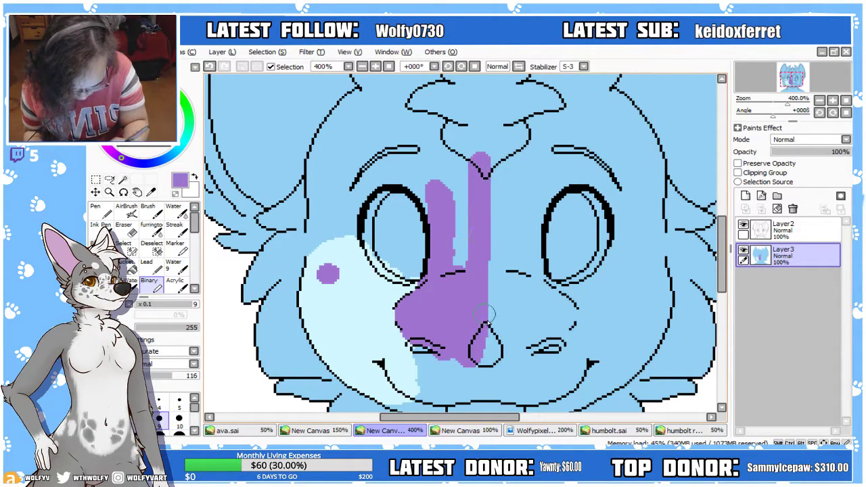
pyautogui.hotkey('ctrl', 'z')
pyautogui.keyDown('shift'); pyautogui.click(482, 148); pyautogui.keyUp('shift')
pyautogui.hotkey('ctrl', 'z')
pyautogui.keyDown('shift'); pyautogui.click(477, 150); pyautogui.keyUp('shift')
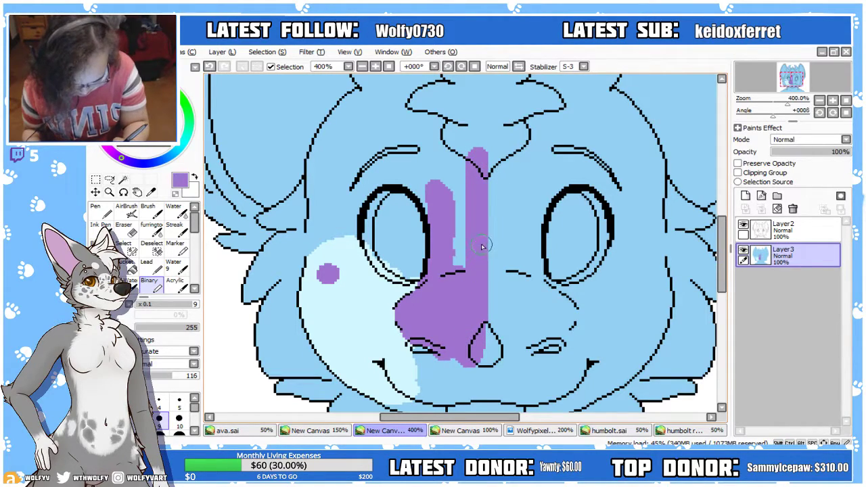
# Fill the gap in the purple face marking and extend it up the forehead into the hair tuft, following the Ruffle reference
pyautogui.moveTo(464, 226)
pyautogui.mouseDown()
pyautogui.moveTo(467, 139)
pyautogui.moveTo(450, 115)
pyautogui.moveTo(446, 183)
pyautogui.mouseUp()
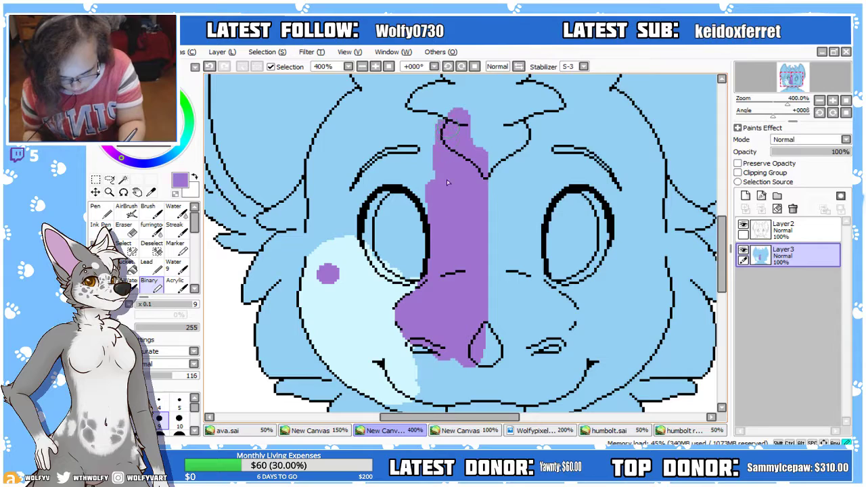
pyautogui.click(489, 431)
pyautogui.click(389, 431)
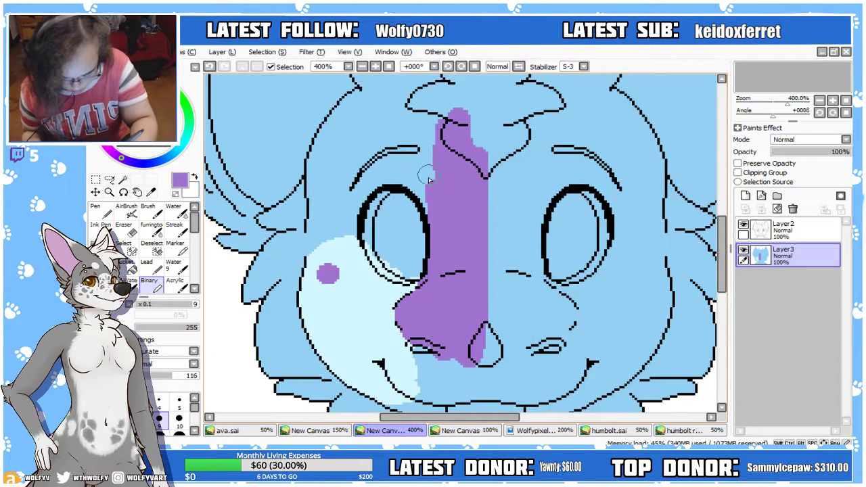
pyautogui.moveTo(434, 224); pyautogui.dragTo(430, 107)
pyautogui.moveTo(722, 260); pyautogui.dragTo(722, 249)
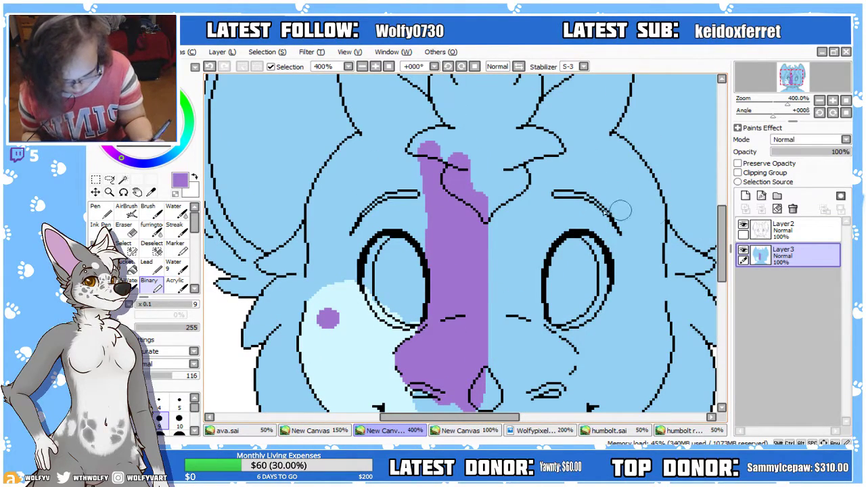
pyautogui.hotkey('ctrl', 'z')
pyautogui.moveTo(440, 229); pyautogui.dragTo(432, 165)
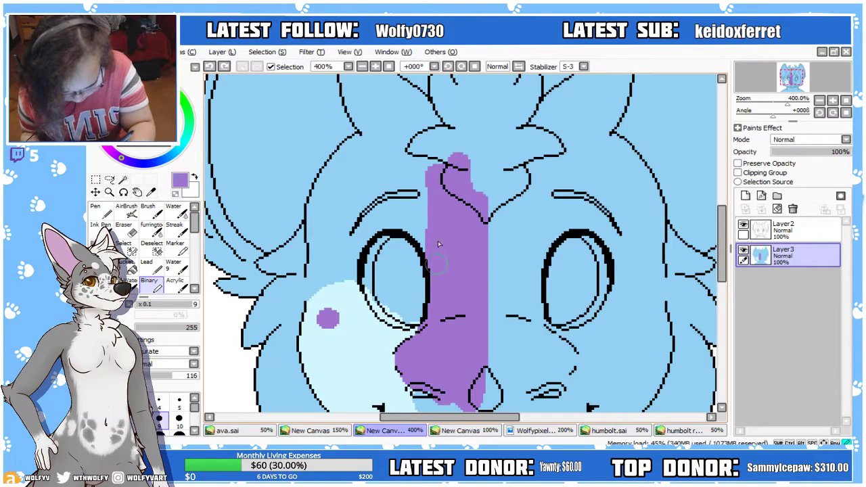
pyautogui.moveTo(438, 244); pyautogui.dragTo(433, 197)
pyautogui.moveTo(428, 247)
pyautogui.mouseDown()
pyautogui.moveTo(450, 136)
pyautogui.moveTo(464, 121)
pyautogui.mouseUp()
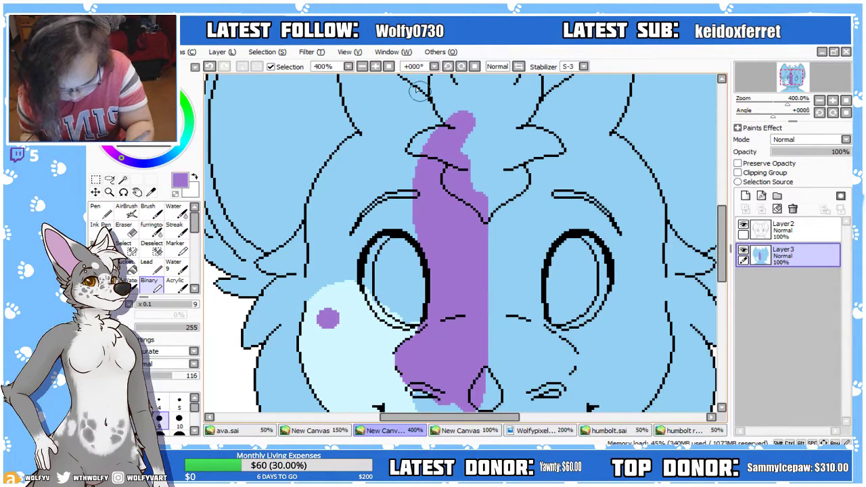
# Sample the pale blue from the Ruffle reference and return to the pixel bust
pyautogui.click(363, 67)
pyautogui.click(364, 67)
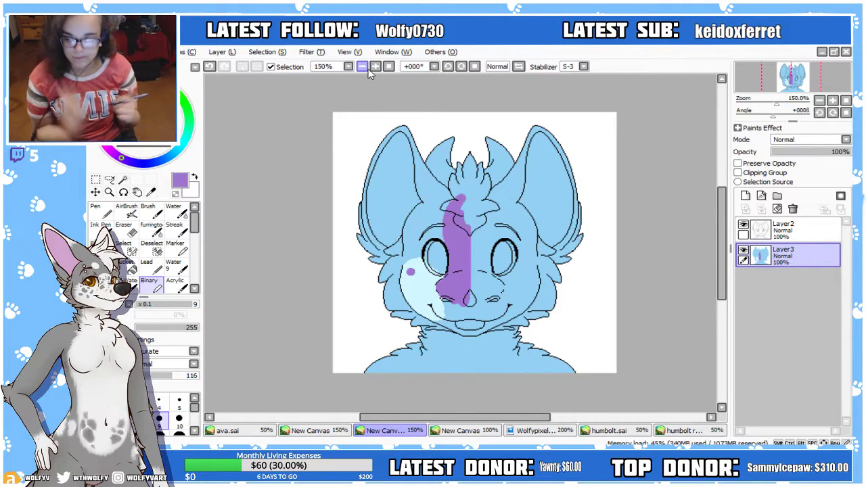
pyautogui.click(535, 430)
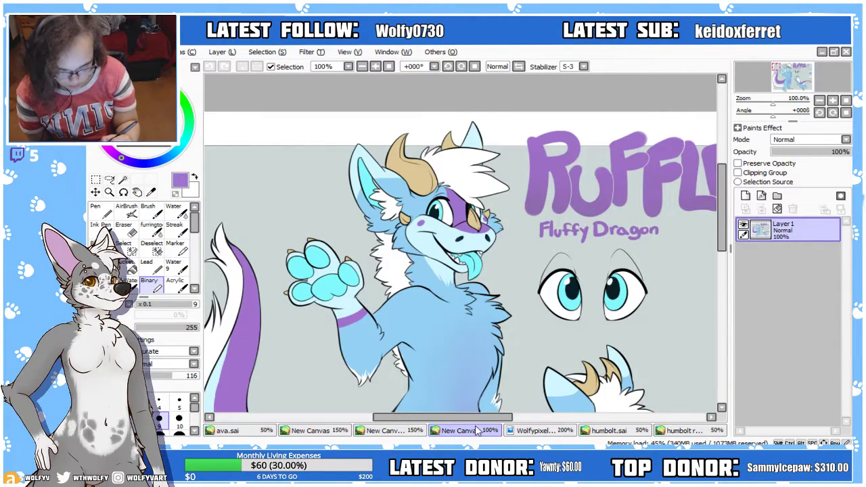
pyautogui.keyDown('alt'); pyautogui.click(382, 191); pyautogui.keyUp('alt')
pyautogui.click(387, 431)
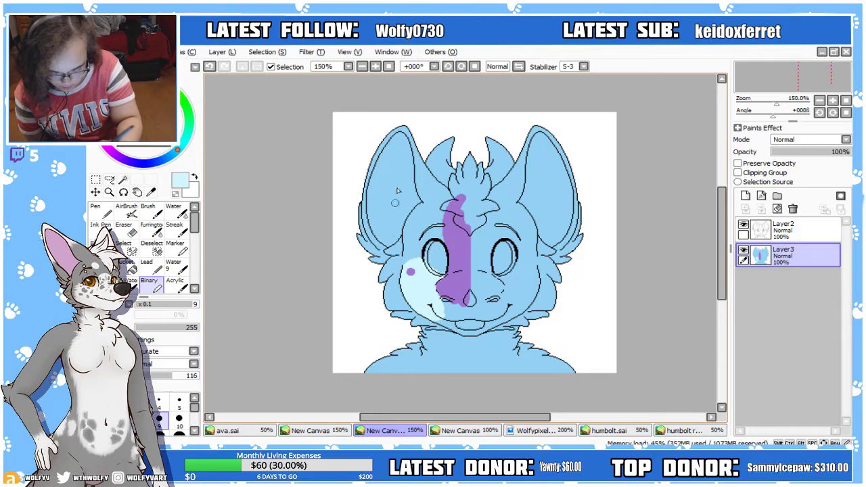
pyautogui.click(375, 67)
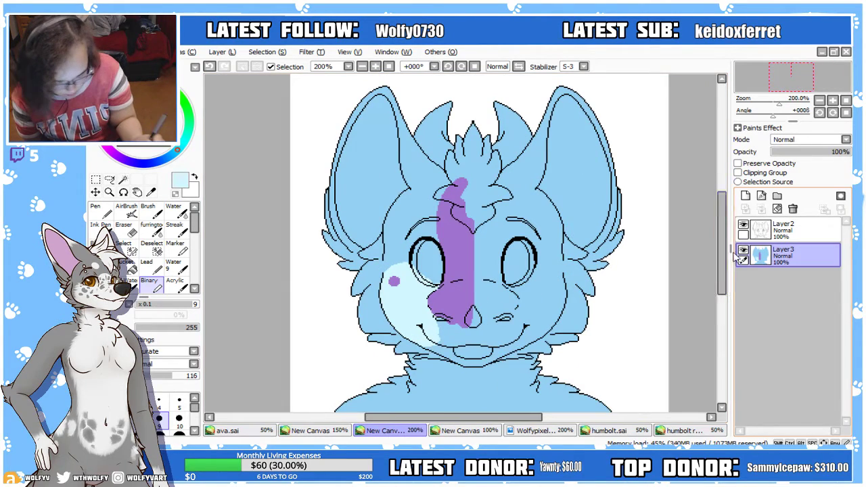
# Turn on Preserve Opacity for Layer3 and paint the upper part of the left ear pale blue
pyautogui.moveTo(317, 285)
pyautogui.mouseDown()
pyautogui.moveTo(328, 263)
pyautogui.moveTo(404, 212)
pyautogui.moveTo(435, 194)
pyautogui.mouseUp()
pyautogui.hotkey('ctrl', 'z')
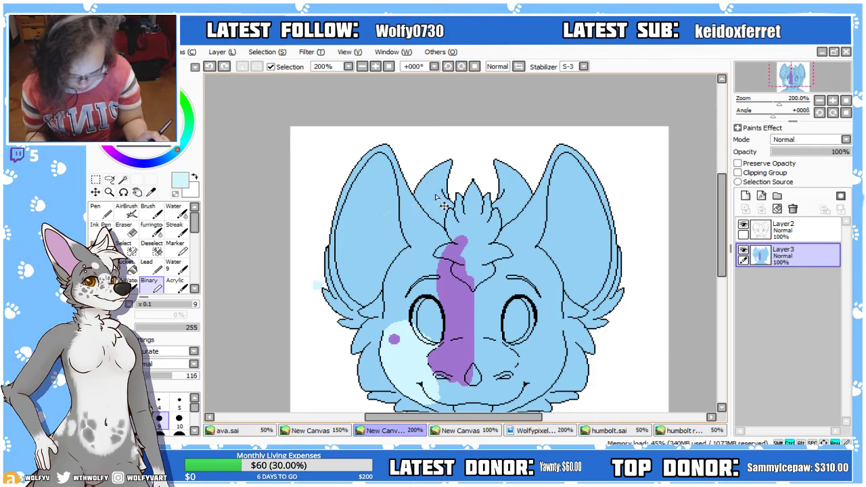
pyautogui.click(738, 163)
pyautogui.moveTo(721, 214); pyautogui.dragTo(722, 238)
pyautogui.click(737, 163)
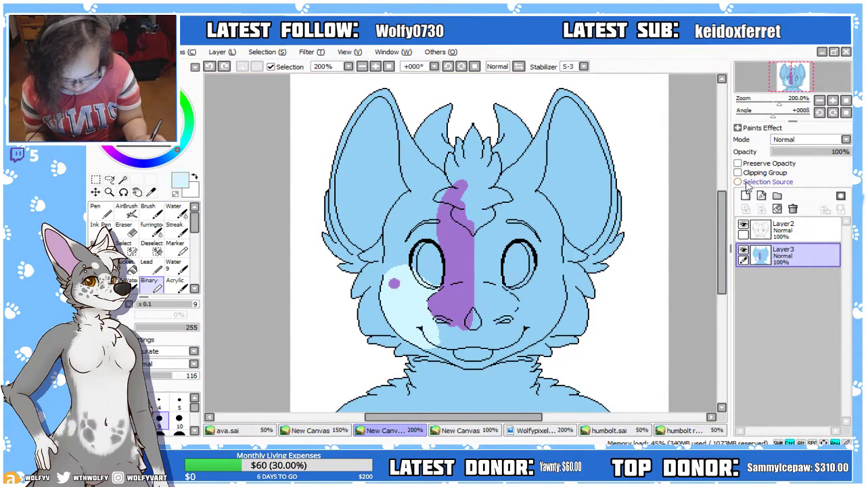
pyautogui.click(737, 163)
pyautogui.moveTo(328, 203)
pyautogui.mouseDown()
pyautogui.moveTo(419, 159)
pyautogui.moveTo(321, 184)
pyautogui.moveTo(334, 138)
pyautogui.moveTo(389, 85)
pyautogui.mouseUp()
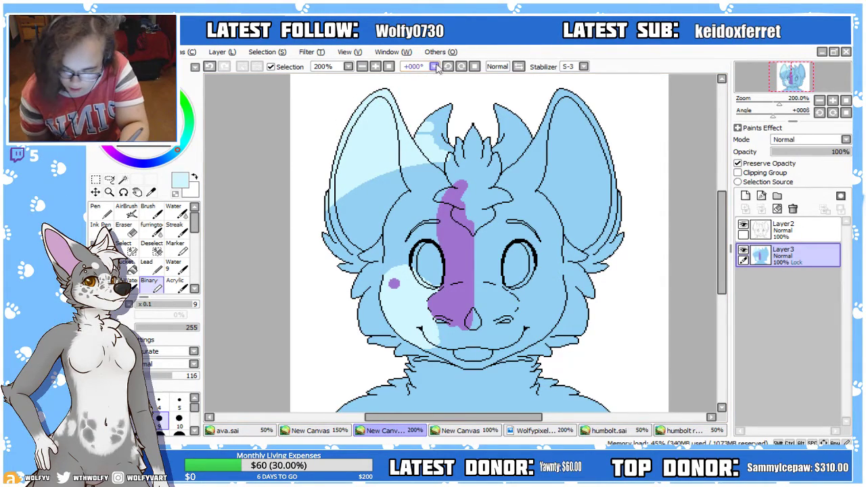
# Sample the bright aqua from the Ruffle reference for the inner ear of the bust
pyautogui.click(375, 67)
pyautogui.click(362, 66)
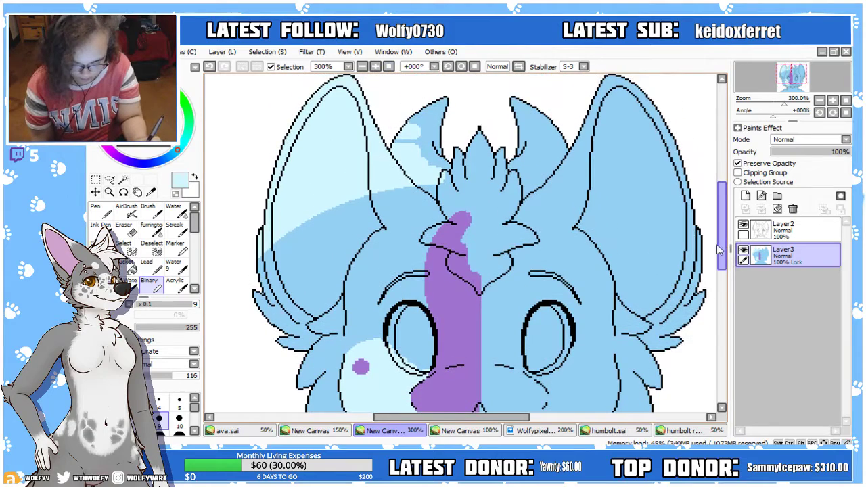
pyautogui.click(483, 435)
pyautogui.click(391, 430)
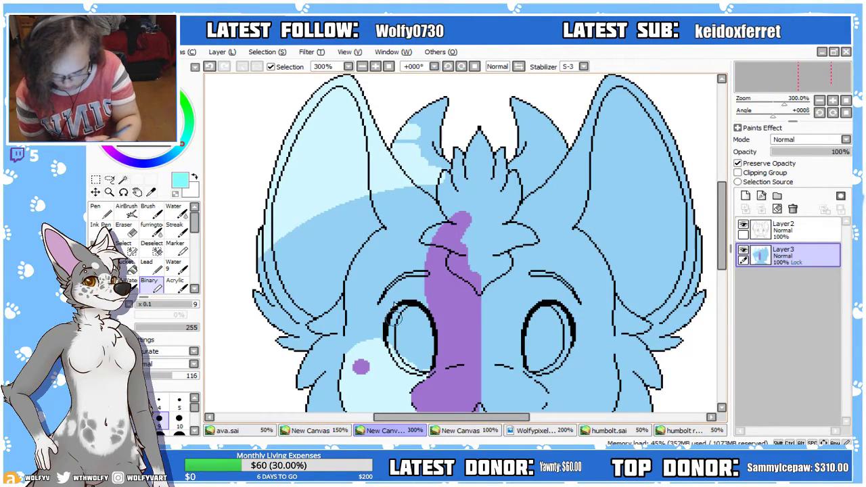
# Select the left inner ear from the Layer2 lineart, fill it with aqua on Layer3 using the Pen, and deselect
pyautogui.click(122, 178)
pyautogui.click(331, 227)
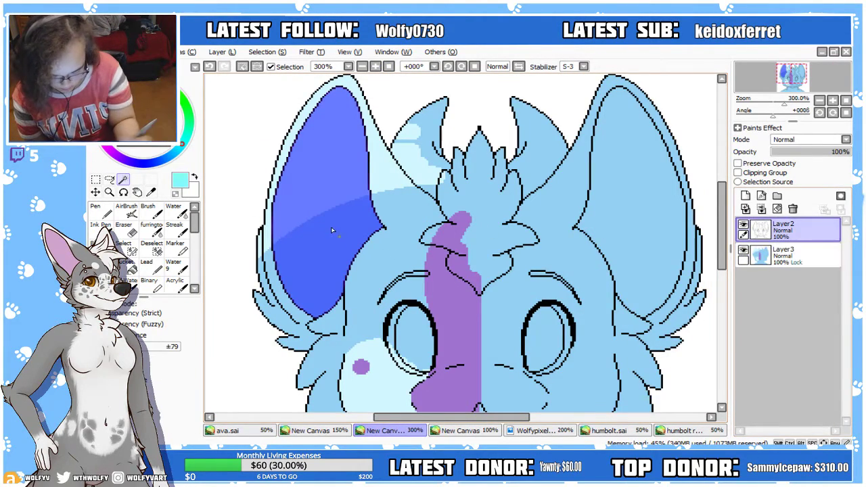
pyautogui.click(98, 210)
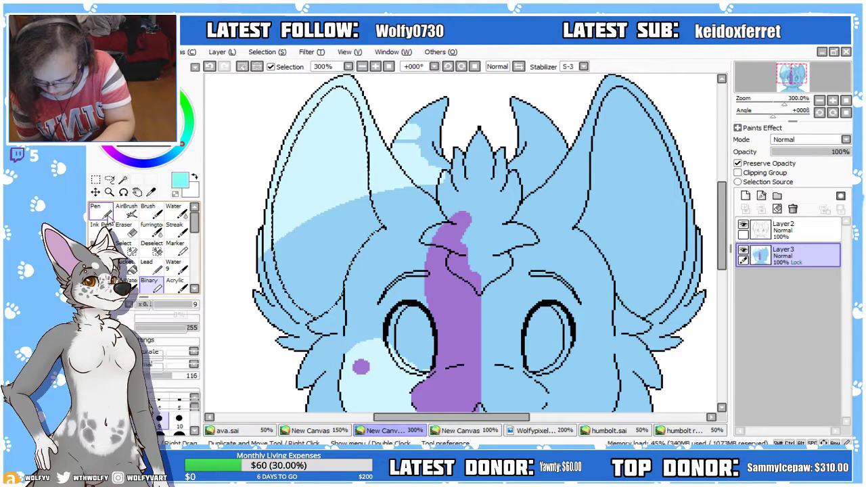
pyautogui.moveTo(321, 254)
pyautogui.mouseDown()
pyautogui.moveTo(327, 113)
pyautogui.moveTo(320, 161)
pyautogui.mouseUp()
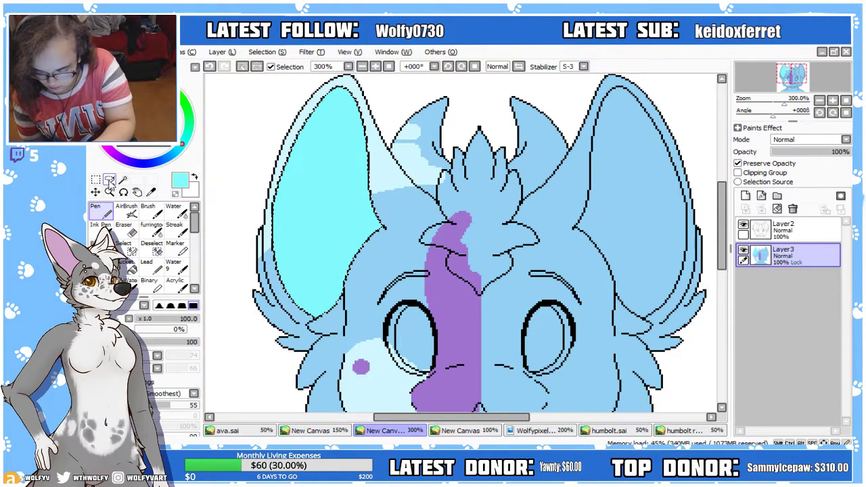
pyautogui.click(109, 178)
pyautogui.click(252, 141)
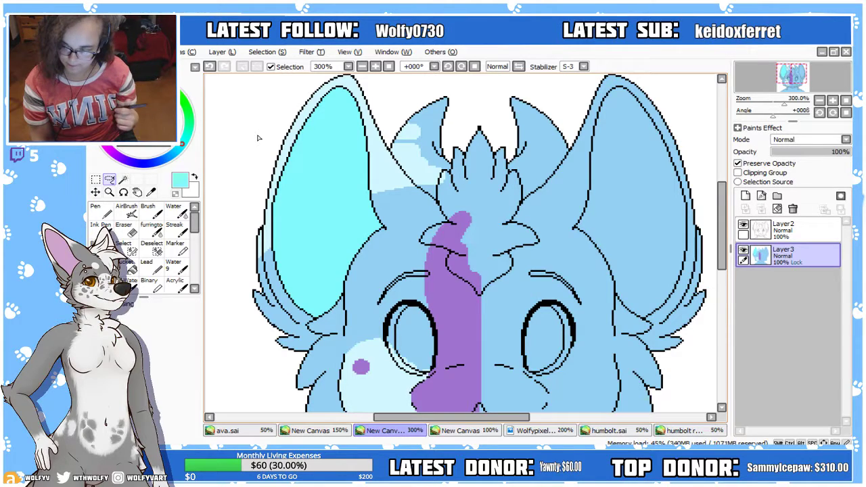
# Select both horns from the Layer2 lineart, sample the tan horn colour from the Ruffle reference, and return to the bust
pyautogui.click(785, 229)
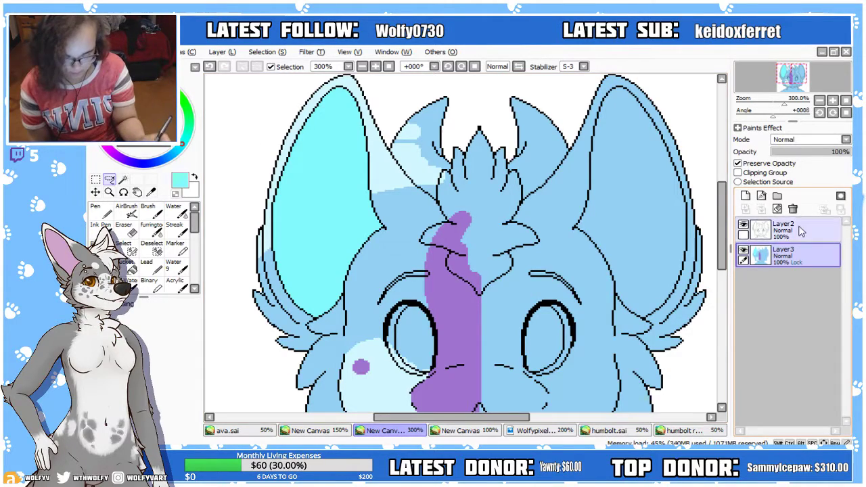
pyautogui.click(122, 179)
pyautogui.click(435, 180)
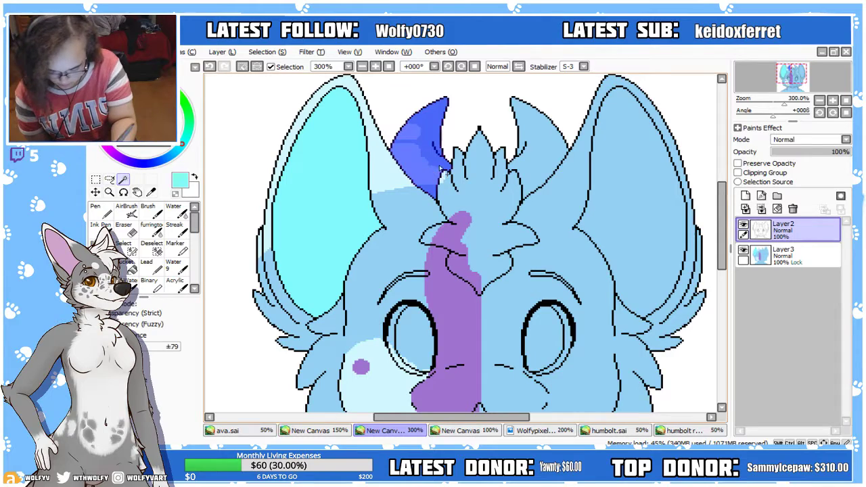
pyautogui.click(541, 153)
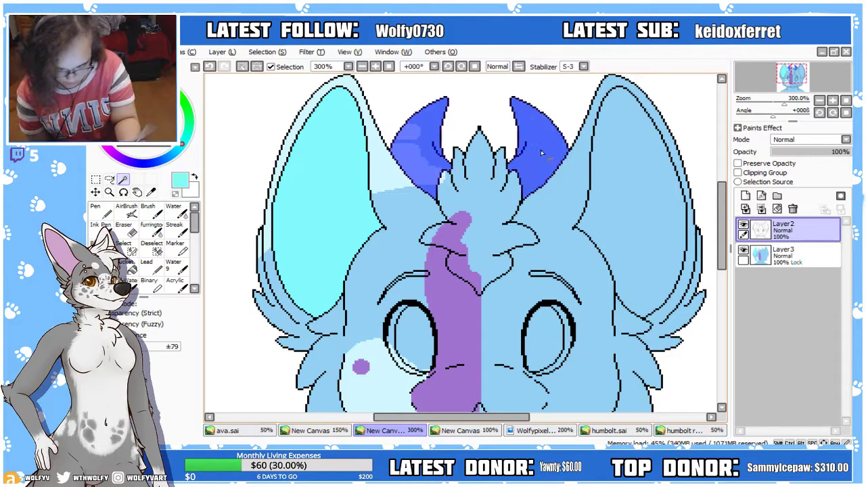
pyautogui.click(491, 433)
pyautogui.keyDown('alt'); pyautogui.click(421, 176); pyautogui.keyUp('alt')
pyautogui.click(367, 432)
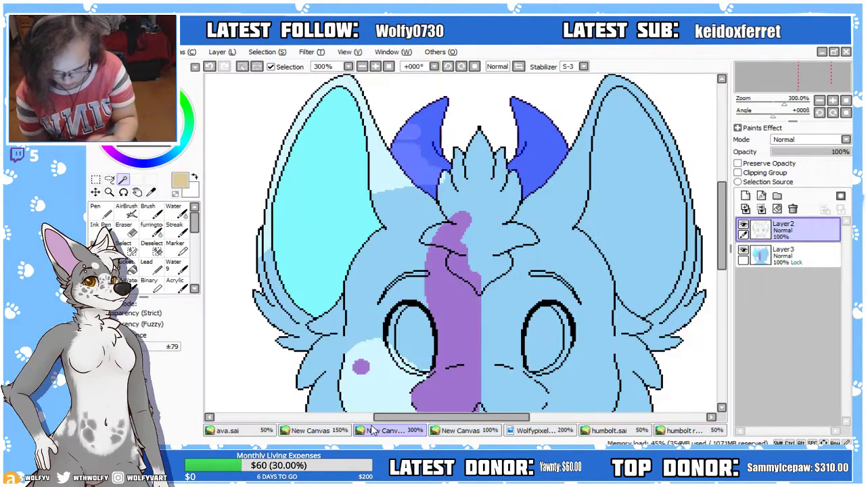
# Fill both selected horns with tan on Layer3 using the Pen, and deselect
pyautogui.click(783, 256)
pyautogui.click(101, 209)
pyautogui.moveTo(426, 148); pyautogui.dragTo(535, 149)
pyautogui.moveTo(413, 156)
pyautogui.mouseDown()
pyautogui.moveTo(467, 173)
pyautogui.moveTo(531, 135)
pyautogui.mouseUp()
pyautogui.click(110, 178)
pyautogui.hotkey('ctrl', 'd')
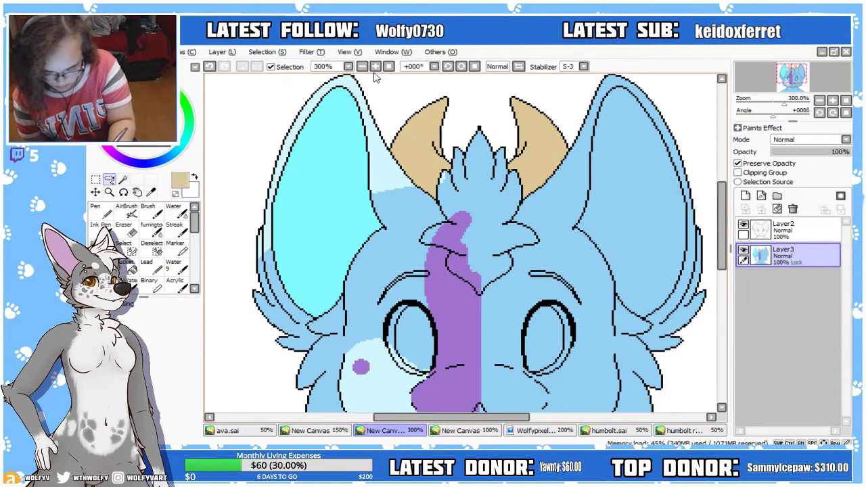
# Select the small nose horn from the Layer2 lineart, fill it with tan on Layer3 using the Pen, and deselect
pyautogui.click(122, 179)
pyautogui.moveTo(721, 233); pyautogui.dragTo(722, 257)
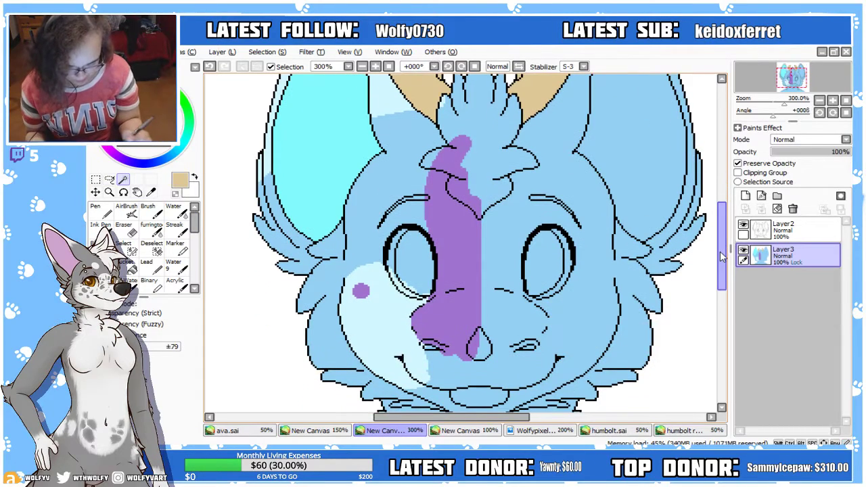
pyautogui.click(520, 364)
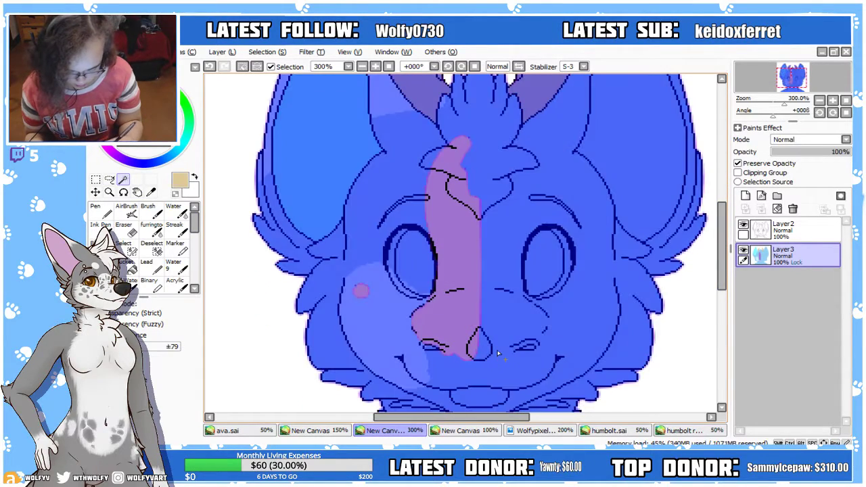
pyautogui.hotkey('ctrl', 'd')
pyautogui.click(780, 232)
pyautogui.click(479, 348)
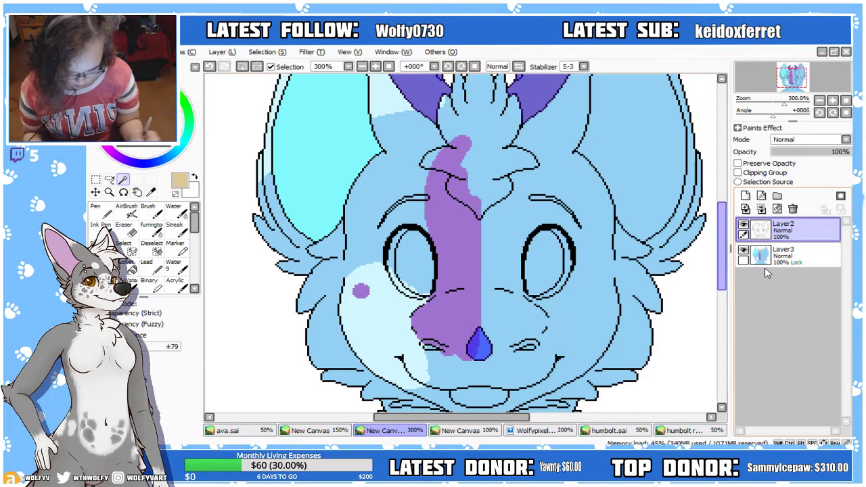
pyautogui.click(767, 261)
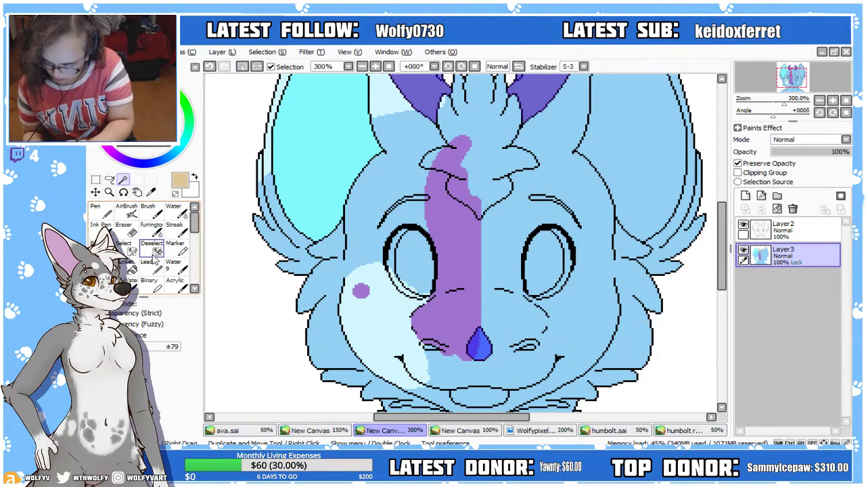
pyautogui.click(99, 210)
pyautogui.moveTo(478, 98); pyautogui.dragTo(478, 341)
pyautogui.press('l')
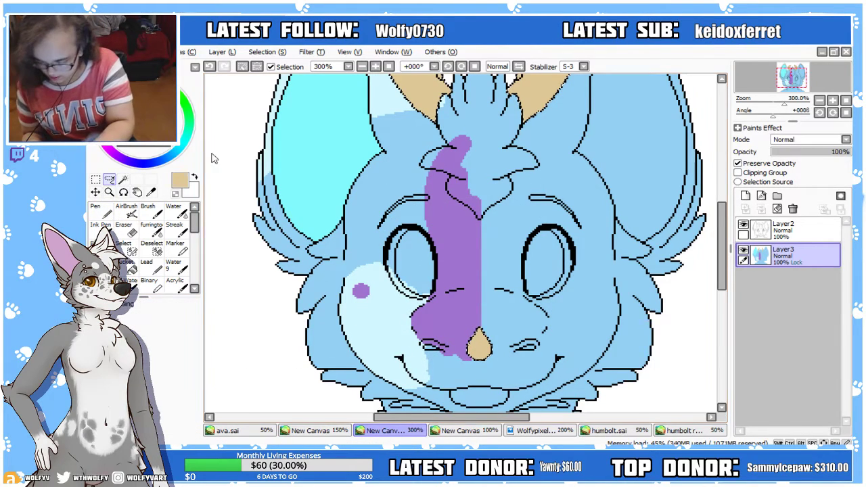
# Select the head tuft and its forehead tip from the Layer2 lineart, and make Layer3 active for colouring
pyautogui.click(122, 179)
pyautogui.moveTo(720, 274)
pyautogui.mouseDown()
pyautogui.moveTo(720, 224)
pyautogui.moveTo(720, 280)
pyautogui.moveTo(720, 249)
pyautogui.mouseUp()
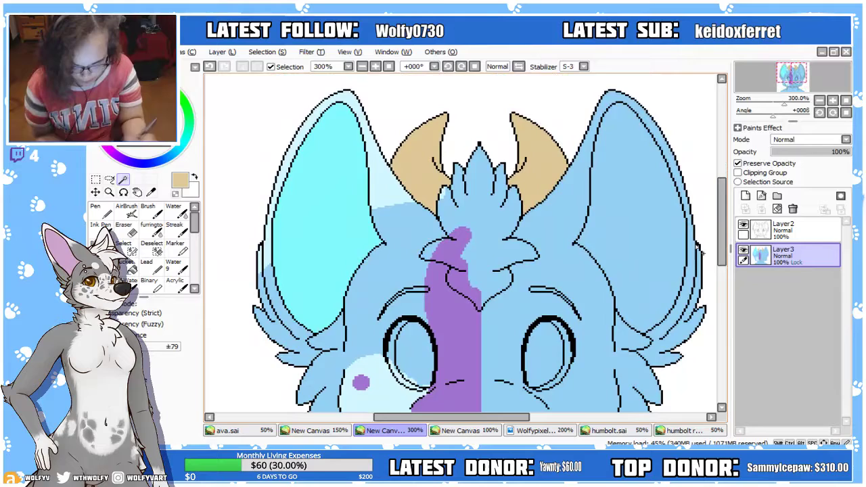
pyautogui.click(480, 252)
pyautogui.hotkey('ctrl', 'd')
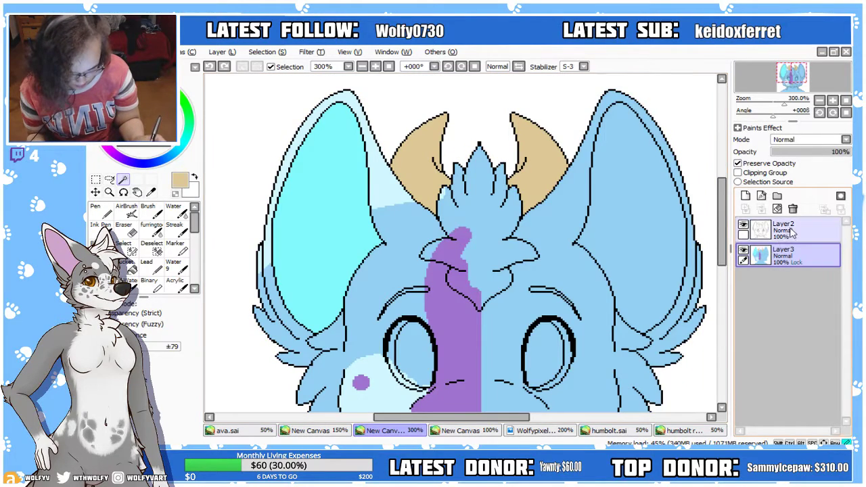
pyautogui.click(782, 240)
pyautogui.click(505, 242)
pyautogui.click(779, 255)
# Sample the white hair colour from the Ruffle reference and return to the pixel bust
pyautogui.click(460, 430)
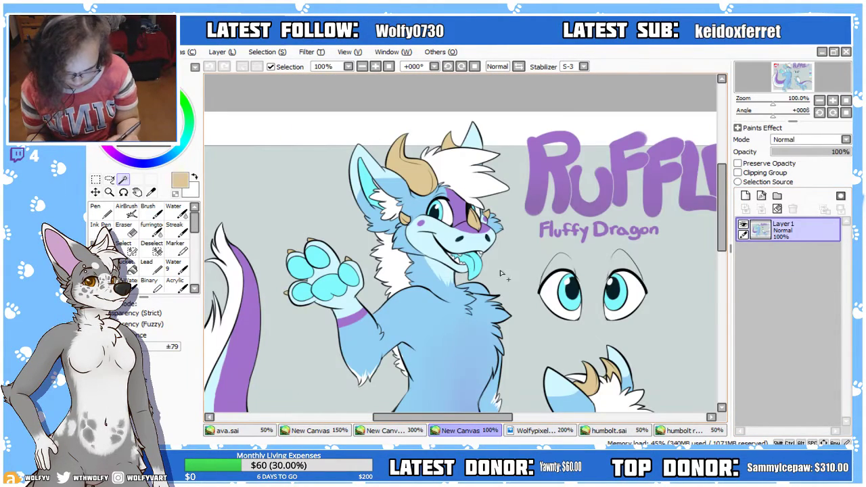
pyautogui.click(391, 430)
pyautogui.click(443, 431)
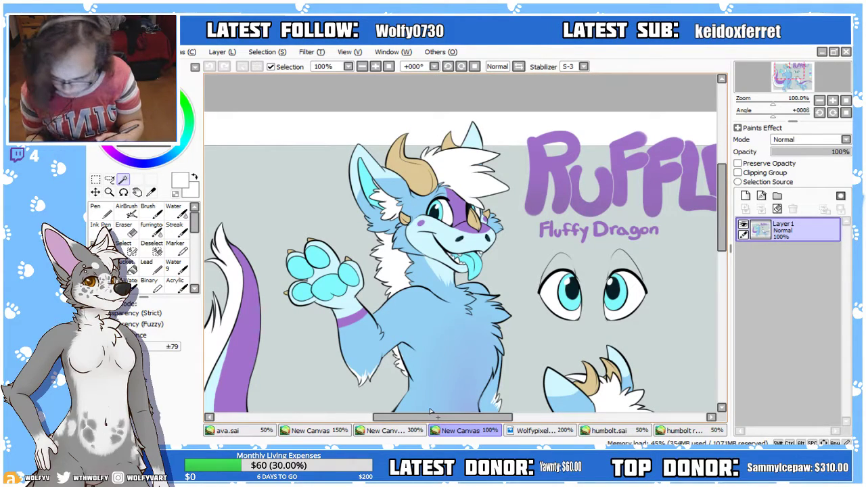
pyautogui.click(412, 431)
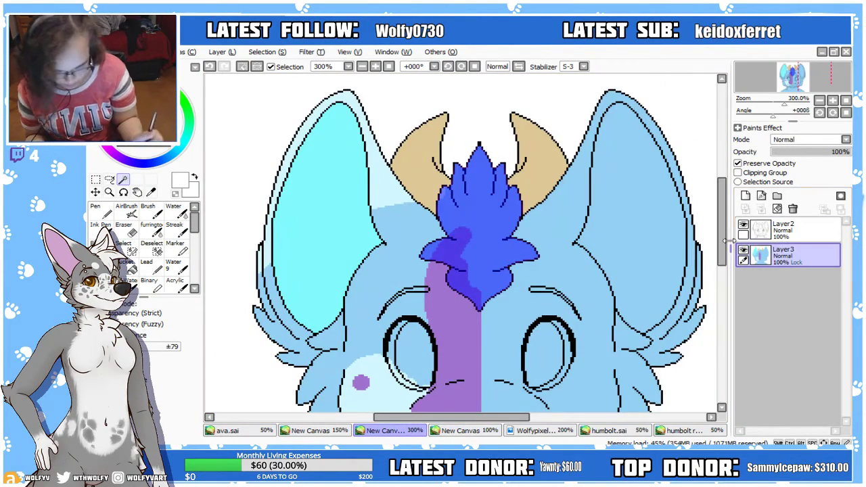
# Fill the selected head tuft with white on Layer3 using the Pen, and deselect
pyautogui.press('n')
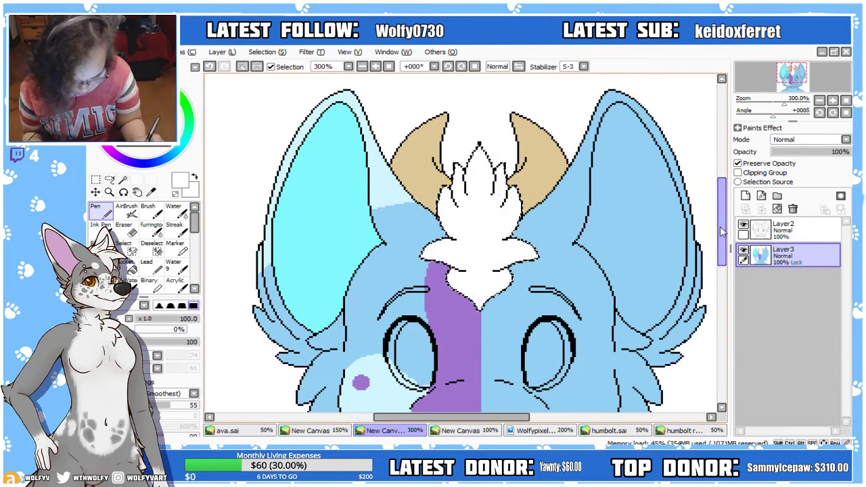
pyautogui.scroll(-1, 354, 127)
pyautogui.scroll(-2, 354, 126)
pyautogui.press('l')
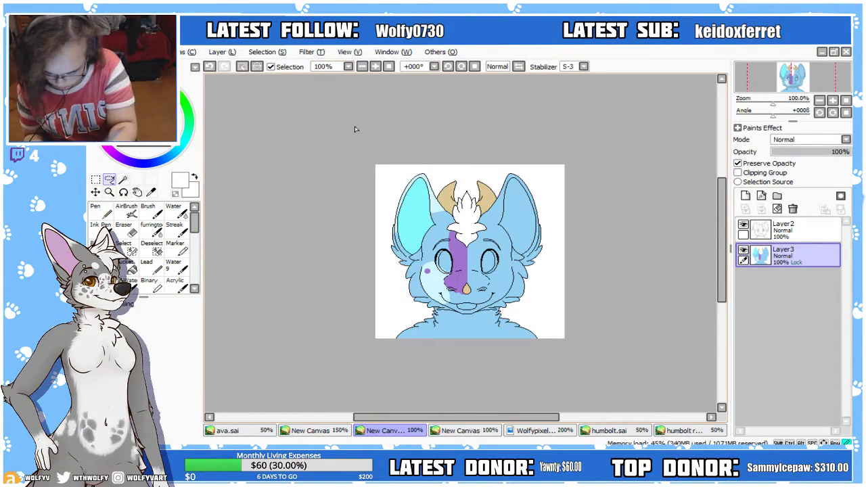
pyautogui.hotkey('ctrl', 'd')
# Select the left eyebrow from the Layer2 lineart and extend the selection along its thin outer end with the Select brush
pyautogui.rightClick(532, 435)
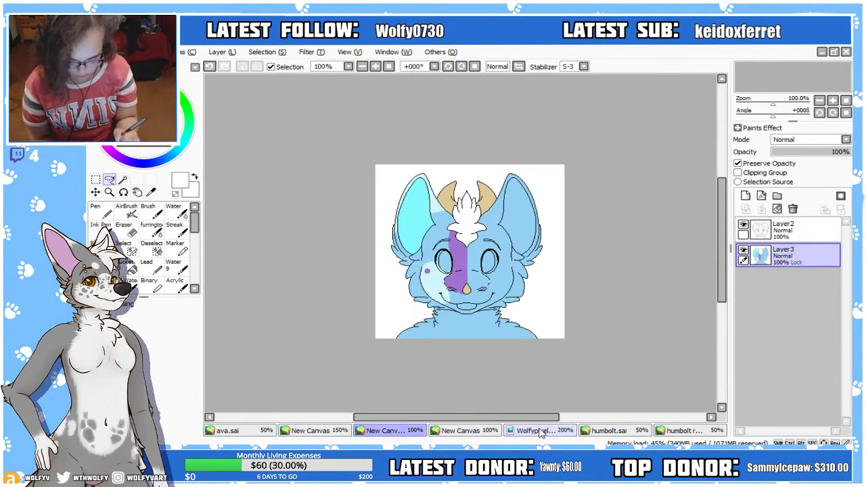
pyautogui.click(374, 67)
pyautogui.click(374, 67)
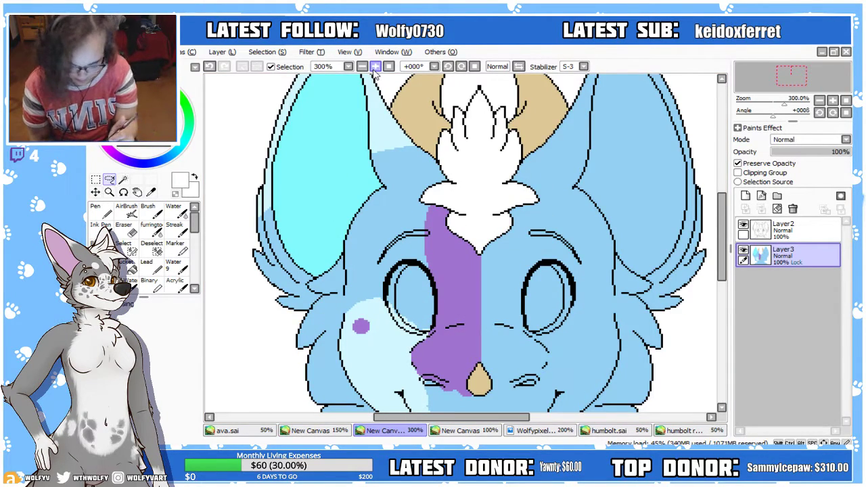
pyautogui.scroll(-1, 717, 277)
pyautogui.click(377, 66)
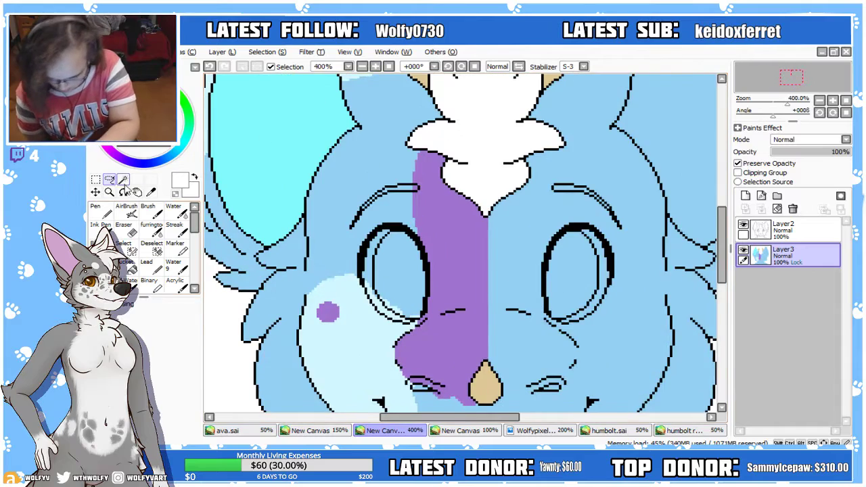
pyautogui.click(123, 180)
pyautogui.click(771, 230)
pyautogui.click(408, 189)
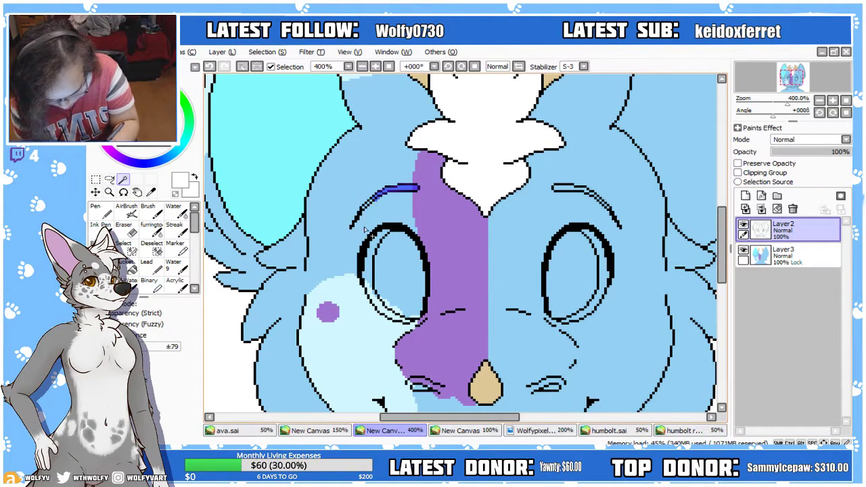
pyautogui.hotkey('ctrl', '+')
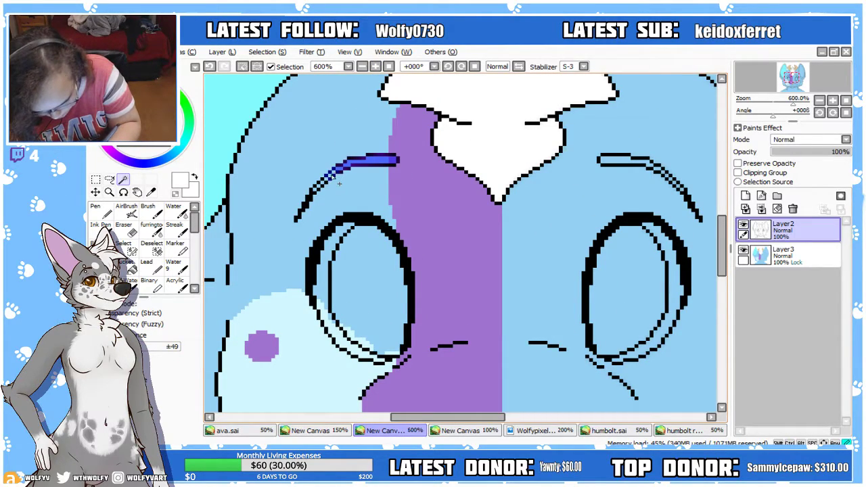
pyautogui.click(131, 250)
pyautogui.moveTo(336, 171); pyautogui.dragTo(322, 182)
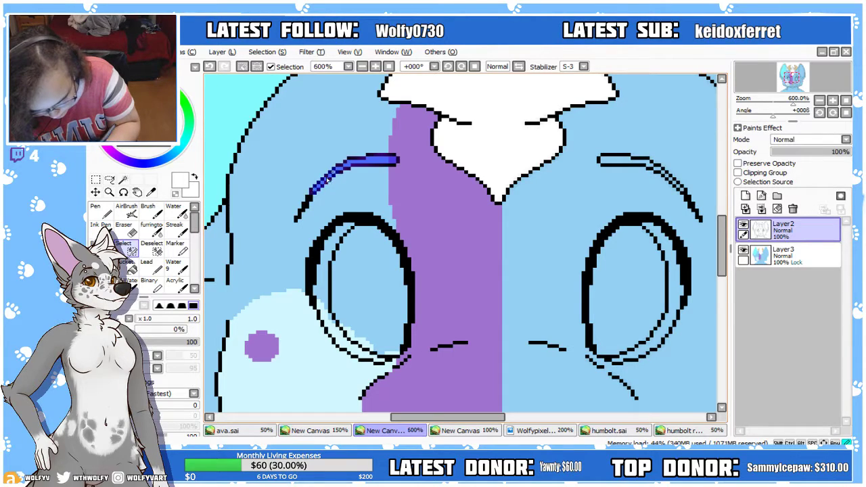
# Fill the selected left eyebrow with white on Layer3 using the Pen, and deselect
pyautogui.click(362, 66)
pyautogui.click(772, 259)
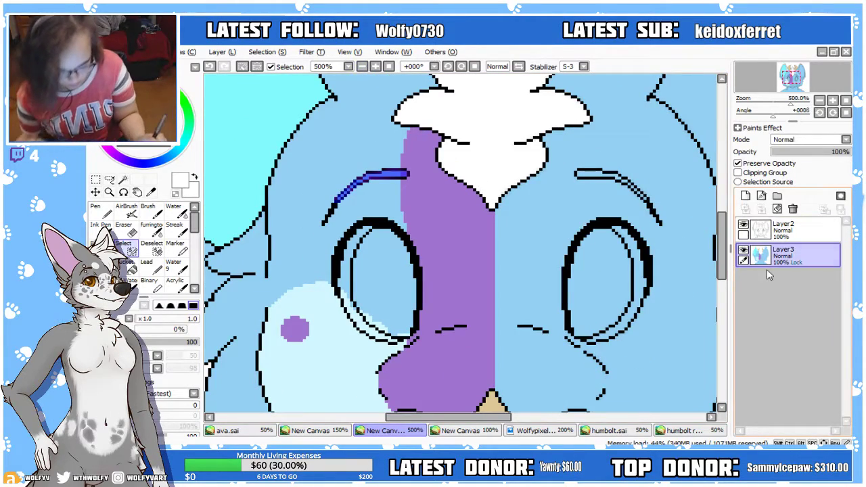
pyautogui.click(100, 225)
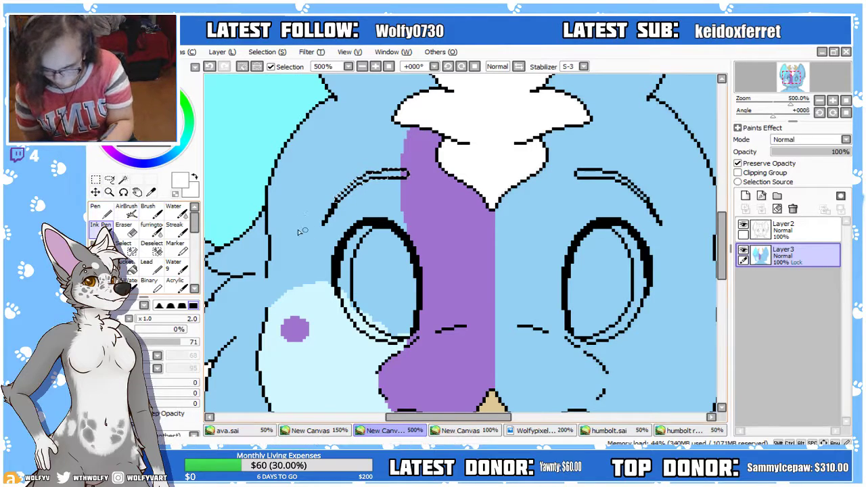
pyautogui.click(100, 210)
pyautogui.moveTo(333, 215)
pyautogui.mouseDown()
pyautogui.moveTo(411, 169)
pyautogui.moveTo(452, 142)
pyautogui.mouseUp()
pyautogui.click(110, 180)
pyautogui.click(359, 141)
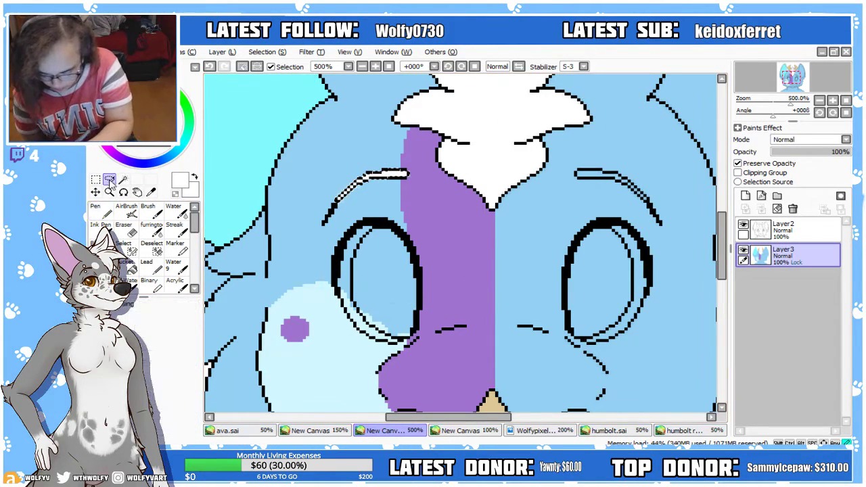
# Check the Ruffle reference, and paint the left half of the lower muzzle and chin pale blue with the size 9 Binary brush
pyautogui.click(389, 68)
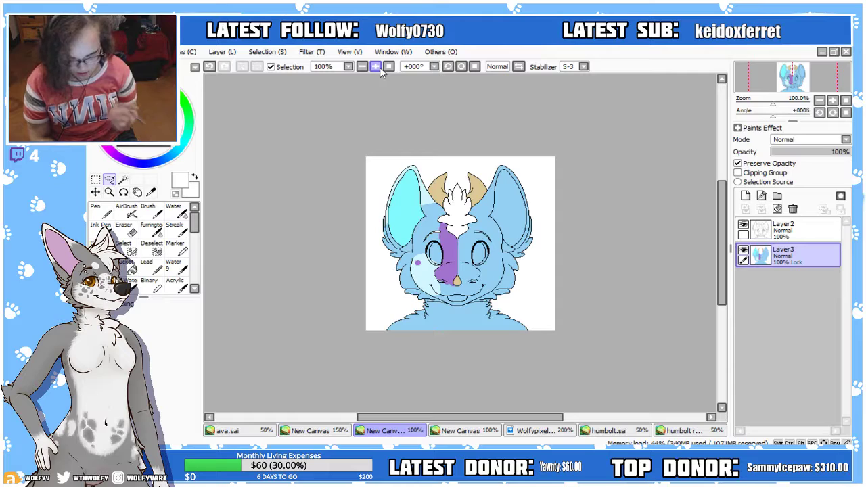
pyautogui.click(376, 66)
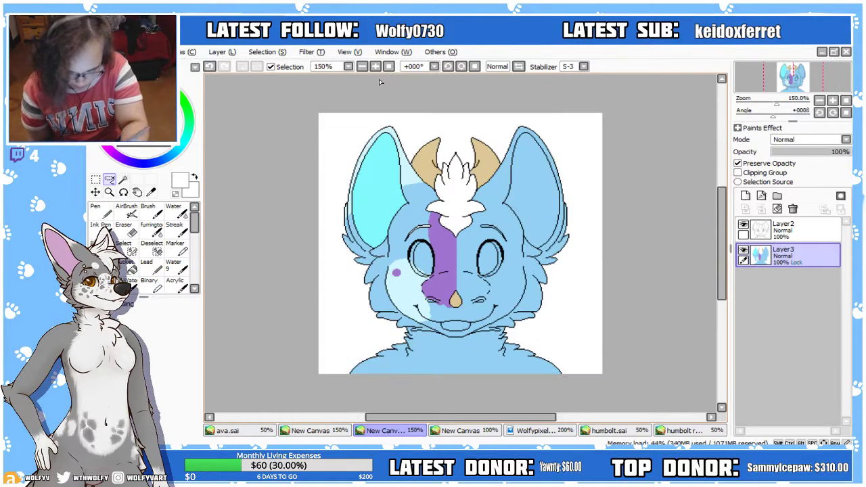
pyautogui.moveTo(722, 252); pyautogui.dragTo(729, 271)
pyautogui.click(477, 434)
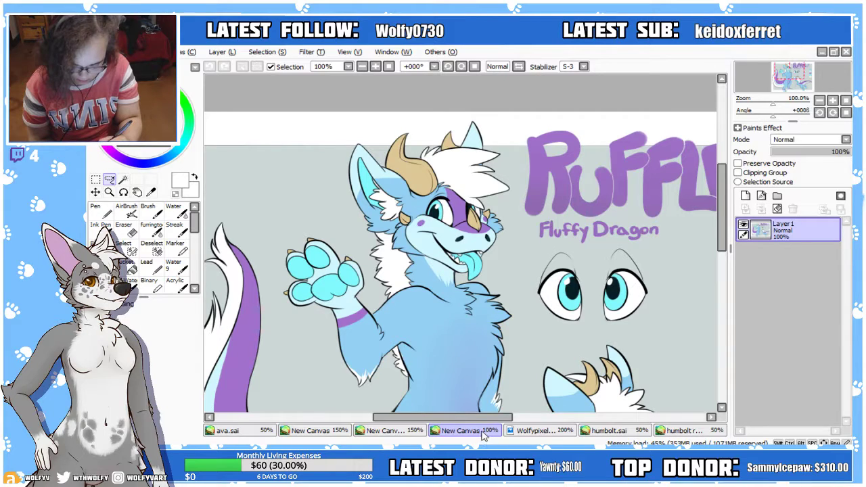
pyautogui.click(491, 430)
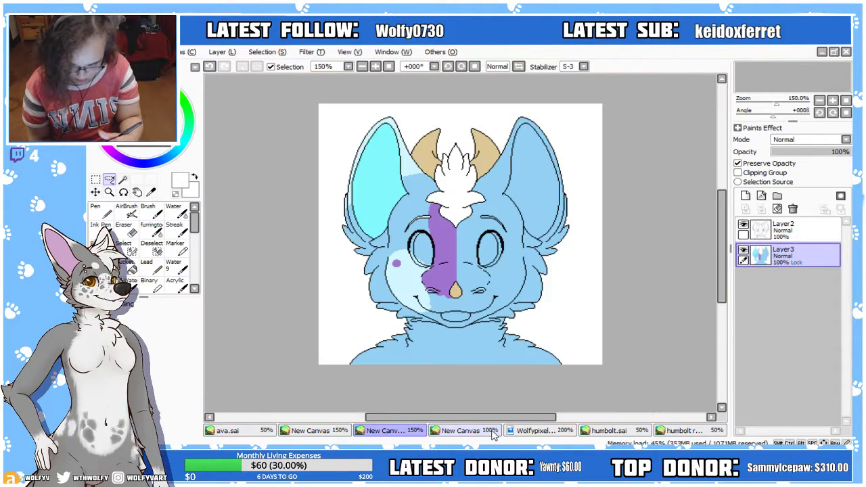
pyautogui.click(377, 66)
pyautogui.moveTo(726, 256); pyautogui.dragTo(727, 286)
pyautogui.scroll(2, 243, 263)
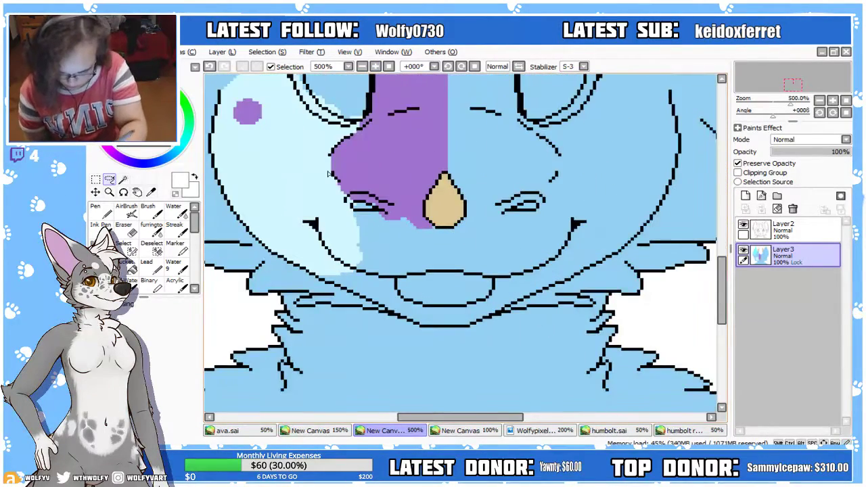
pyautogui.click(150, 281)
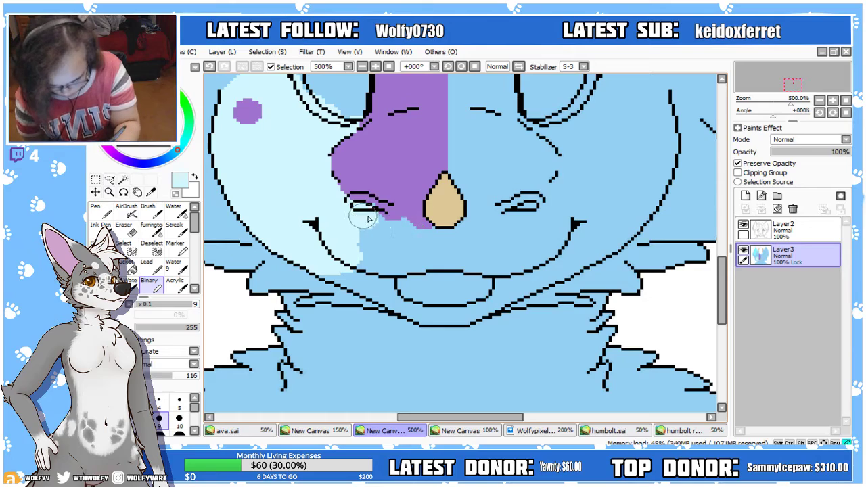
pyautogui.moveTo(352, 209)
pyautogui.mouseDown()
pyautogui.moveTo(424, 230)
pyautogui.moveTo(392, 227)
pyautogui.moveTo(390, 248)
pyautogui.moveTo(370, 242)
pyautogui.moveTo(431, 240)
pyautogui.moveTo(428, 283)
pyautogui.moveTo(432, 227)
pyautogui.moveTo(430, 284)
pyautogui.moveTo(392, 278)
pyautogui.moveTo(355, 252)
pyautogui.moveTo(374, 271)
pyautogui.moveTo(345, 269)
pyautogui.moveTo(391, 296)
pyautogui.moveTo(315, 262)
pyautogui.moveTo(427, 311)
pyautogui.moveTo(380, 291)
pyautogui.moveTo(400, 262)
pyautogui.moveTo(426, 270)
pyautogui.moveTo(430, 334)
pyautogui.moveTo(431, 303)
pyautogui.moveTo(430, 324)
pyautogui.moveTo(417, 308)
pyautogui.mouseUp()
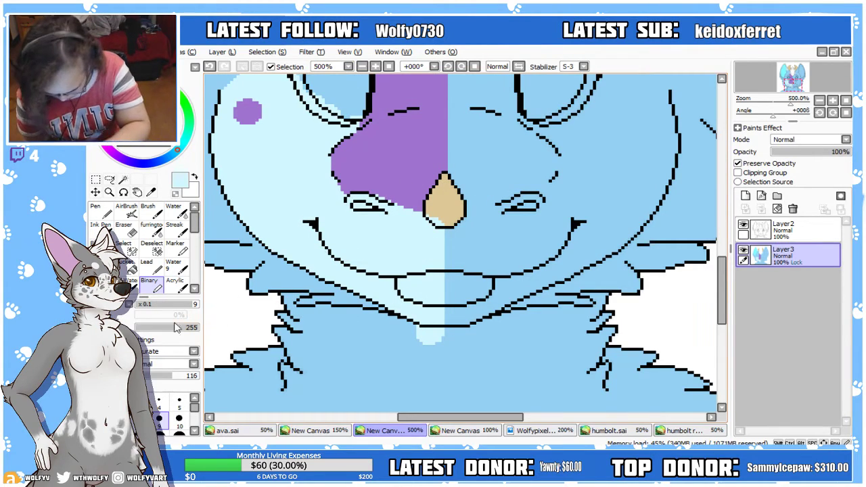
# Draw a pale blue curve down the left side of the neck on Layer3 with the size 2 Binary brush
pyautogui.click(148, 305)
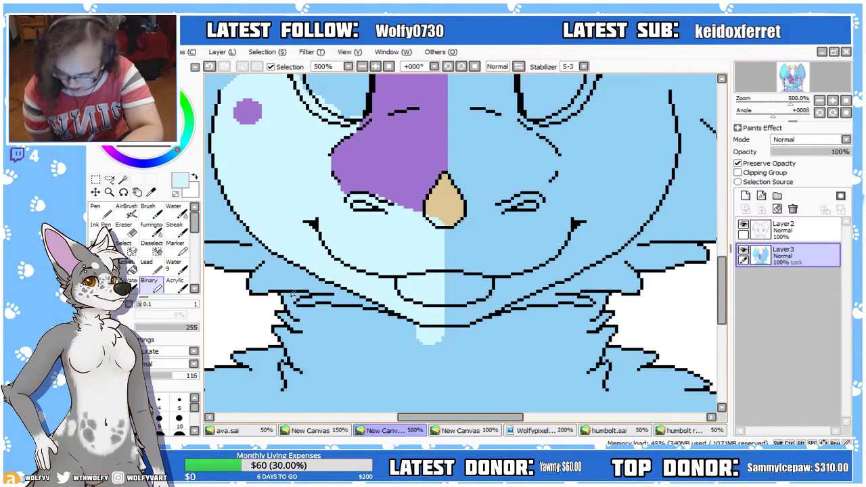
pyautogui.click(147, 306)
pyautogui.moveTo(288, 298); pyautogui.dragTo(273, 299)
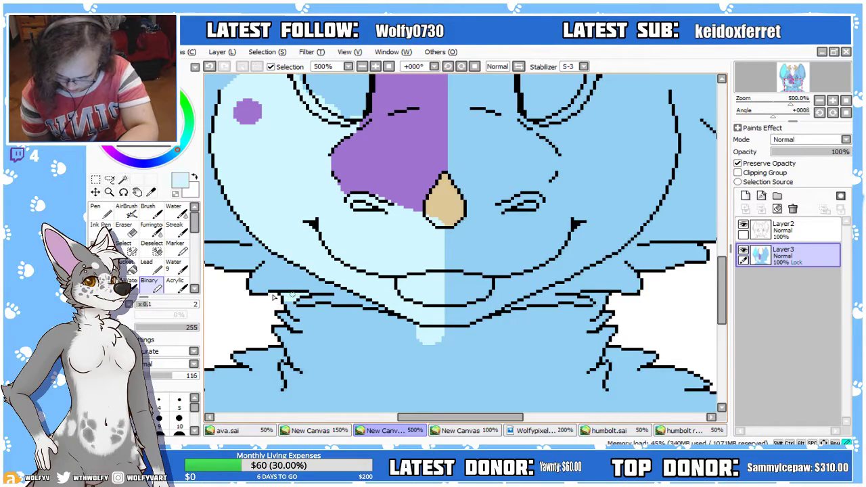
pyautogui.click(324, 310)
pyautogui.hotkey('ctrl', 'z')
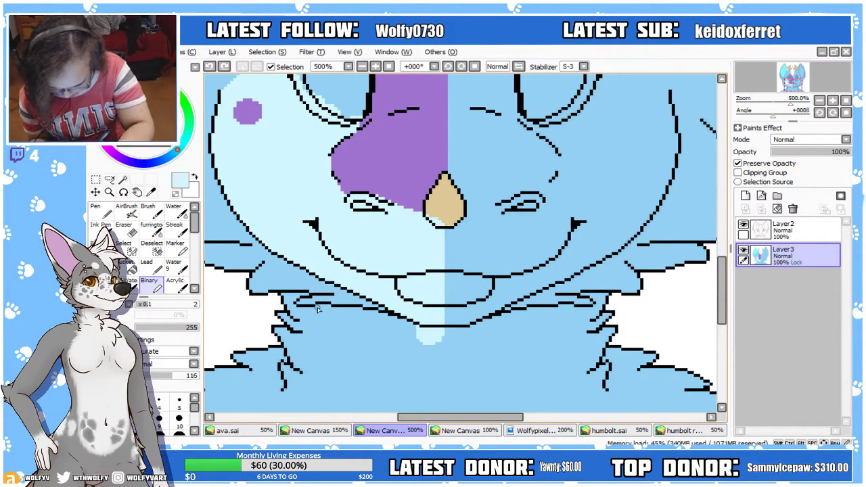
pyautogui.moveTo(313, 308)
pyautogui.mouseDown()
pyautogui.moveTo(334, 353)
pyautogui.moveTo(377, 386)
pyautogui.mouseUp()
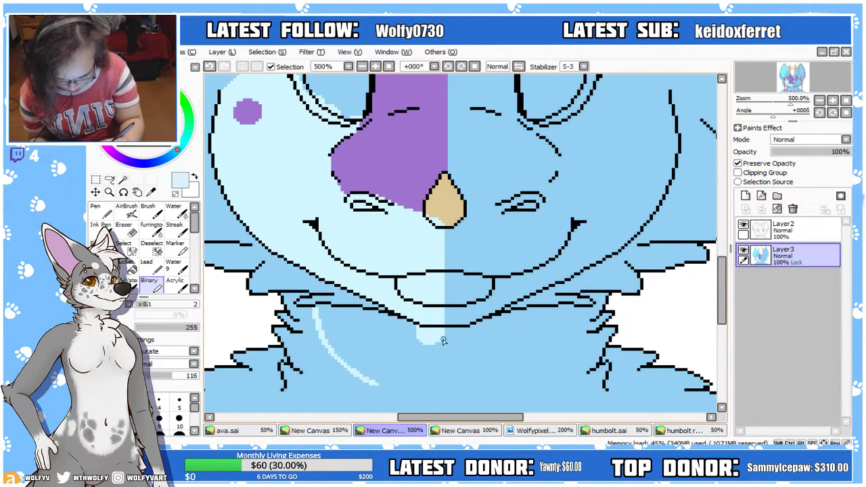
pyautogui.hotkey('ctrl', 'z')
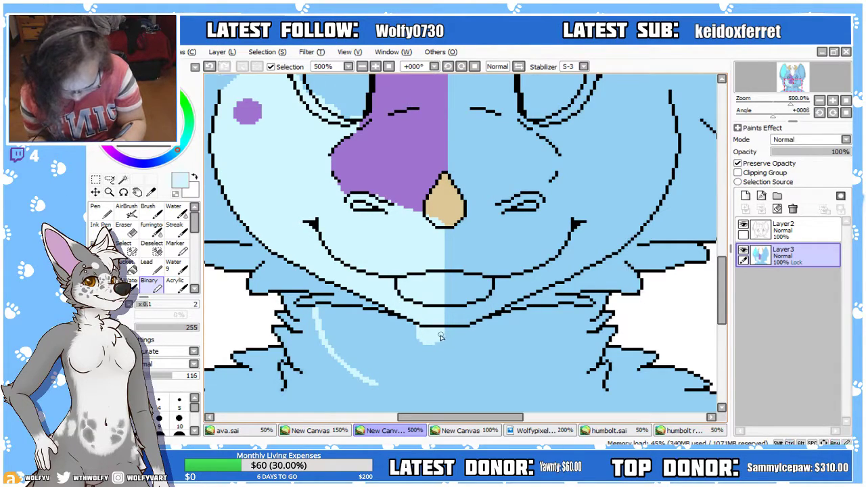
# Check the Ruffle reference, and outline the left half of the chest patch with a vertical centre line and a pale blue outer curve
pyautogui.moveTo(433, 392); pyautogui.dragTo(438, 268)
pyautogui.scroll(-3, 707, 306)
pyautogui.hotkey('ctrl', 'z')
pyautogui.hotkey('ctrl', 'z')
pyautogui.click(474, 430)
pyautogui.click(389, 430)
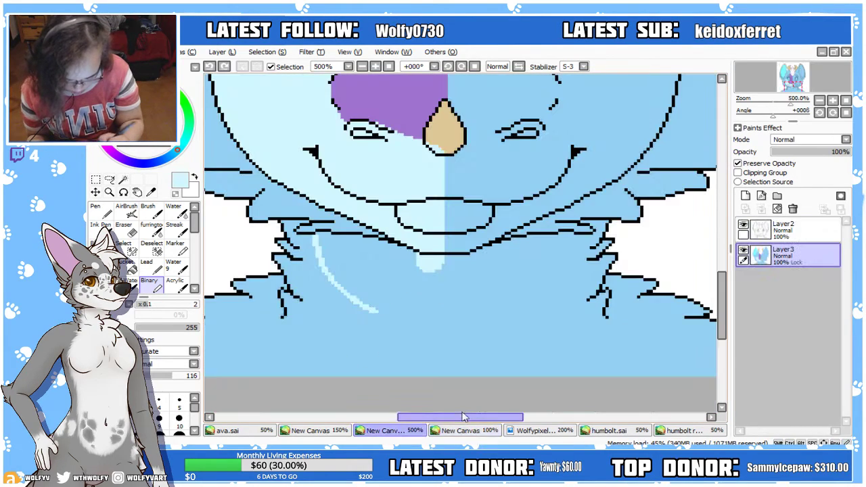
pyautogui.moveTo(437, 350); pyautogui.dragTo(440, 266)
pyautogui.hotkey('ctrl', 'z')
pyautogui.moveTo(441, 356); pyautogui.dragTo(440, 267)
pyautogui.moveTo(314, 245)
pyautogui.mouseDown()
pyautogui.moveTo(354, 319)
pyautogui.moveTo(404, 351)
pyautogui.moveTo(436, 357)
pyautogui.mouseUp()
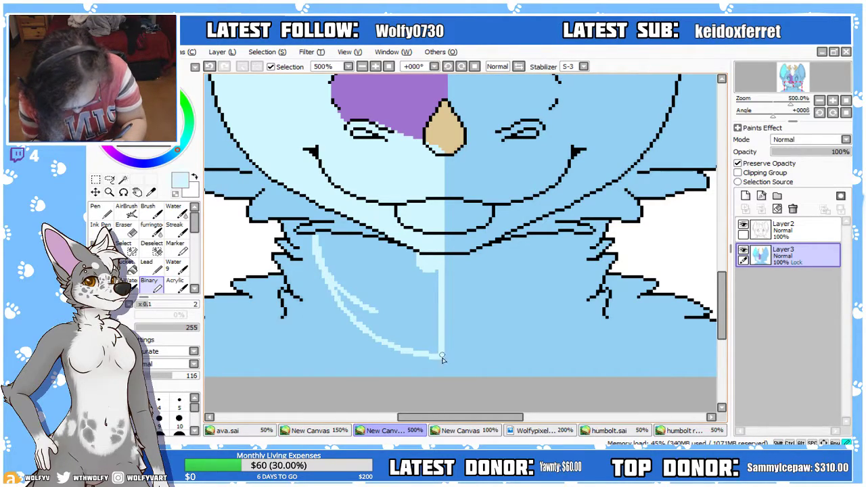
# Fill the outlined left half of the chest patch with pale blue, using Binary brush sizes 3 and 7
pyautogui.press(']')
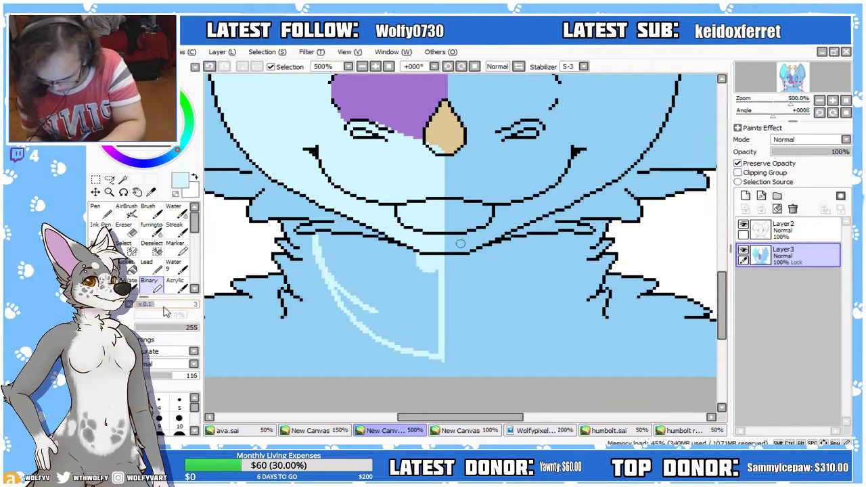
pyautogui.moveTo(344, 251)
pyautogui.mouseDown()
pyautogui.moveTo(322, 238)
pyautogui.moveTo(368, 251)
pyautogui.moveTo(352, 254)
pyautogui.mouseUp()
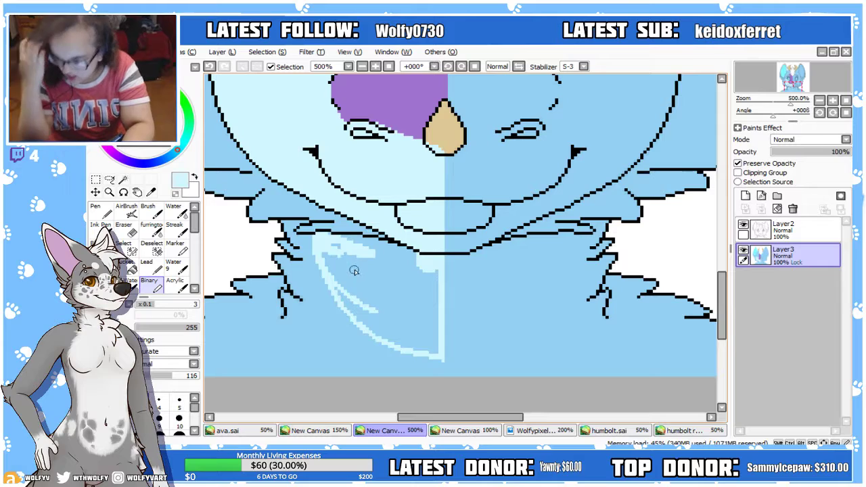
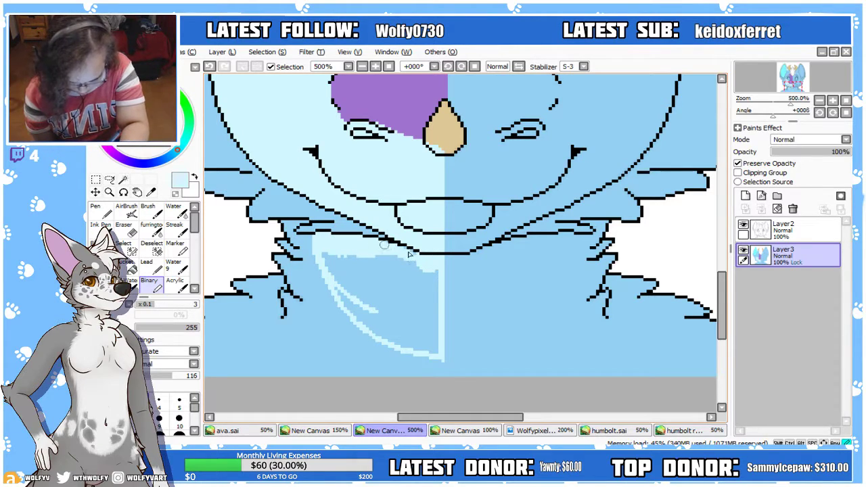
pyautogui.moveTo(422, 262)
pyautogui.mouseDown()
pyautogui.moveTo(338, 251)
pyautogui.moveTo(358, 298)
pyautogui.moveTo(369, 287)
pyautogui.moveTo(381, 295)
pyautogui.moveTo(364, 258)
pyautogui.moveTo(385, 286)
pyautogui.moveTo(409, 267)
pyautogui.moveTo(366, 308)
pyautogui.moveTo(380, 315)
pyautogui.moveTo(369, 315)
pyautogui.moveTo(359, 305)
pyautogui.moveTo(418, 309)
pyautogui.moveTo(429, 266)
pyautogui.moveTo(428, 301)
pyautogui.moveTo(410, 337)
pyautogui.moveTo(433, 336)
pyautogui.mouseUp()
pyautogui.click(175, 305)
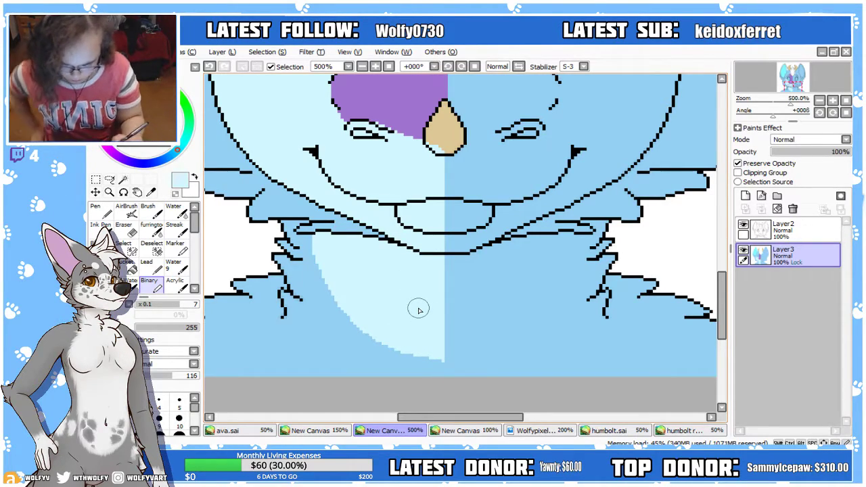
# Select the outer crescent of the left eye from the Layer2 lineart, fill it with white on Layer3 using the Pen, and deselect
pyautogui.moveTo(722, 307); pyautogui.dragTo(730, 253)
pyautogui.click(123, 179)
pyautogui.click(785, 230)
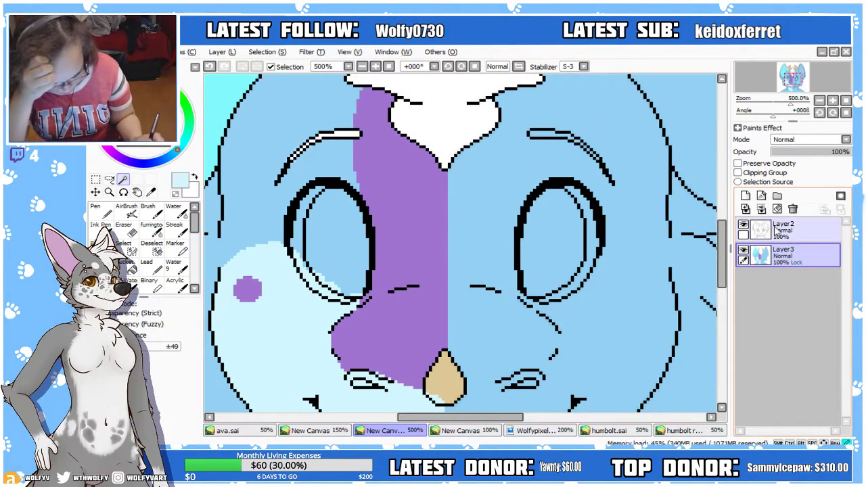
pyautogui.click(301, 216)
pyautogui.click(785, 256)
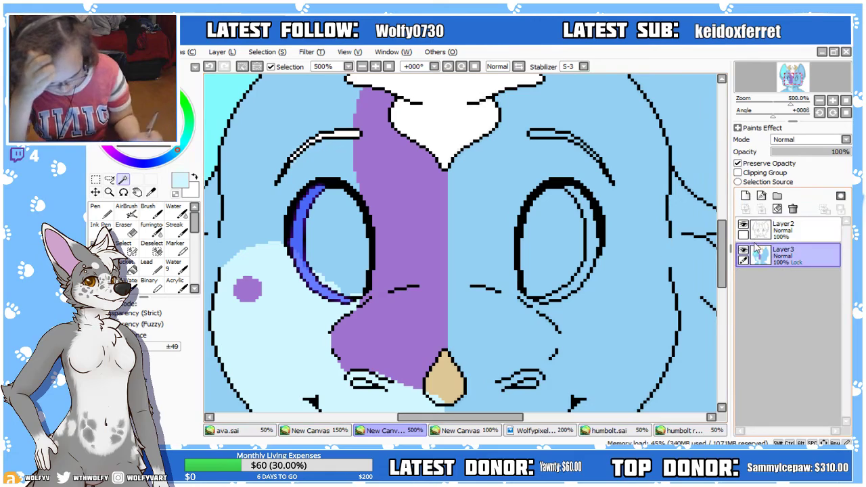
pyautogui.click(191, 189)
pyautogui.click(101, 209)
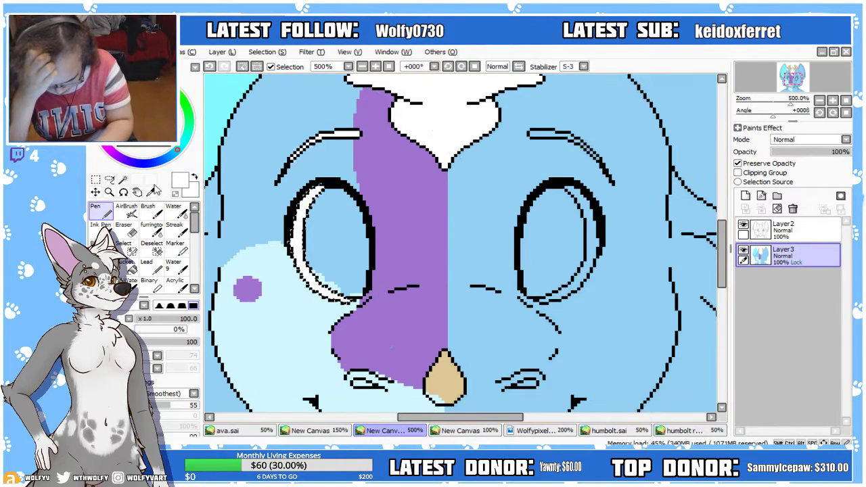
pyautogui.click(110, 180)
pyautogui.click(404, 221)
# Select the left iris from the Layer2 lineart, check the reference, fill it with bright cyan on Layer3 using the Pen, and deselect
pyautogui.click(123, 179)
pyautogui.click(785, 230)
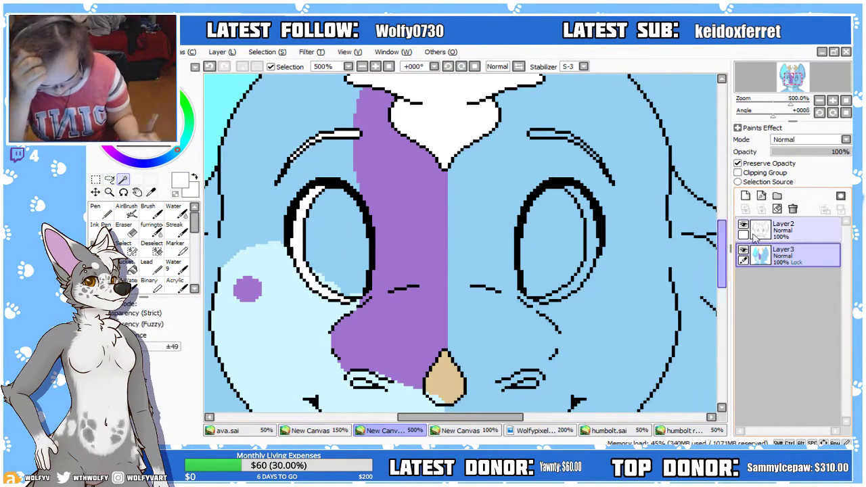
pyautogui.click(339, 247)
pyautogui.click(785, 256)
pyautogui.click(441, 432)
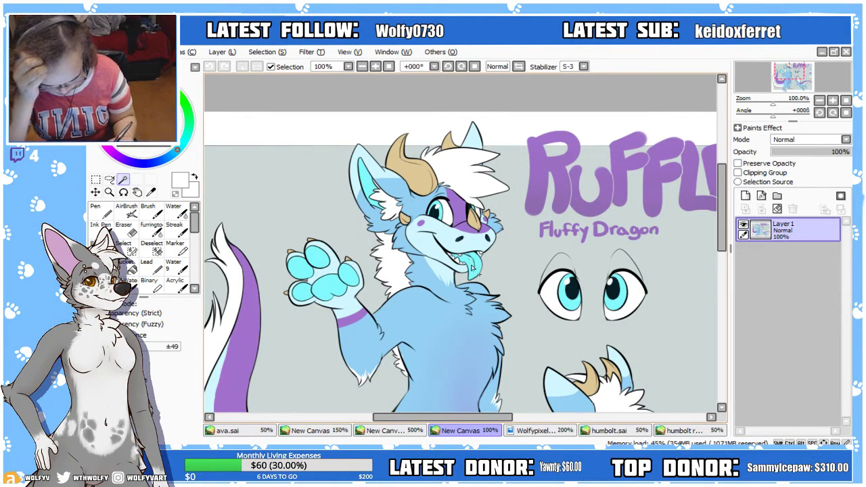
pyautogui.click(389, 431)
pyautogui.click(100, 207)
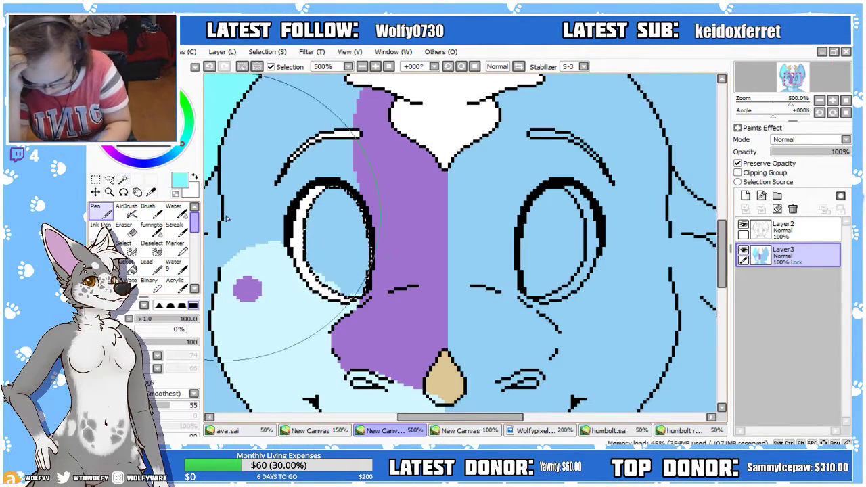
pyautogui.moveTo(355, 233)
pyautogui.mouseDown()
pyautogui.moveTo(338, 278)
pyautogui.moveTo(357, 280)
pyautogui.mouseUp()
pyautogui.click(110, 179)
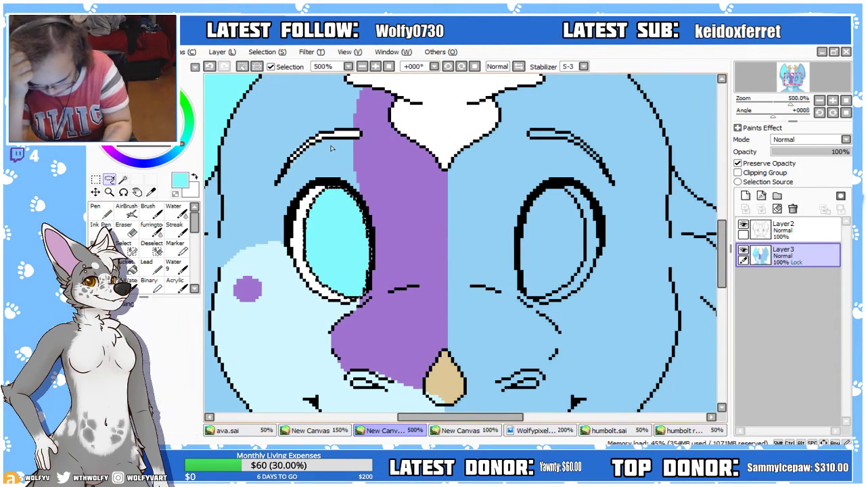
# Clean up the lower edge of the purple muzzle marking between the left nostril and the nose horn with the size 1 Binary brush
pyautogui.click(362, 67)
pyautogui.click(362, 67)
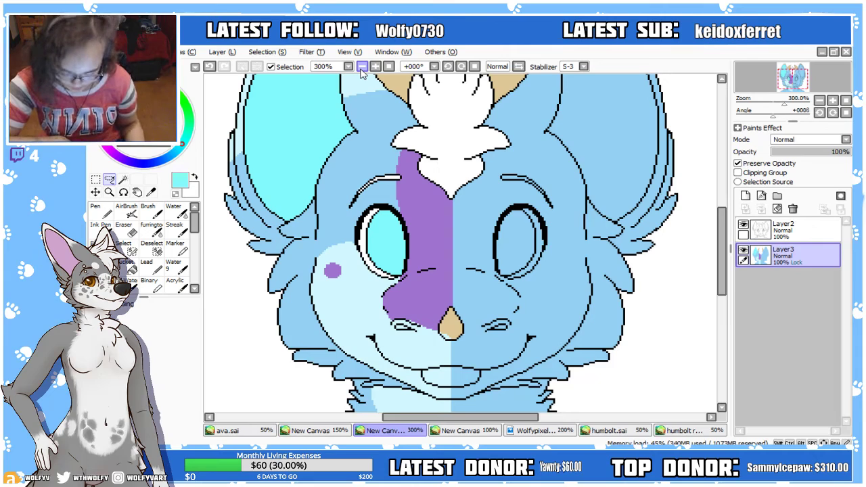
pyautogui.click(375, 67)
pyautogui.click(375, 67)
pyautogui.click(375, 67)
pyautogui.click(375, 67)
pyautogui.click(376, 67)
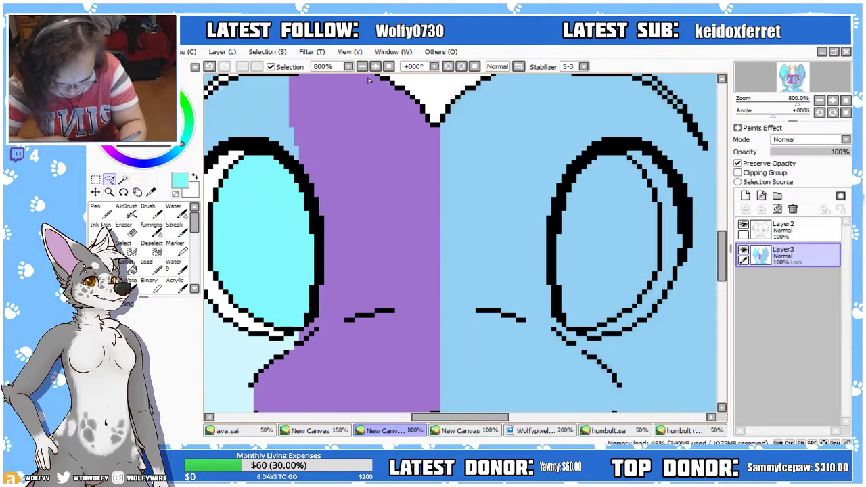
pyautogui.rightClick(395, 221)
pyautogui.moveTo(722, 256); pyautogui.dragTo(722, 289)
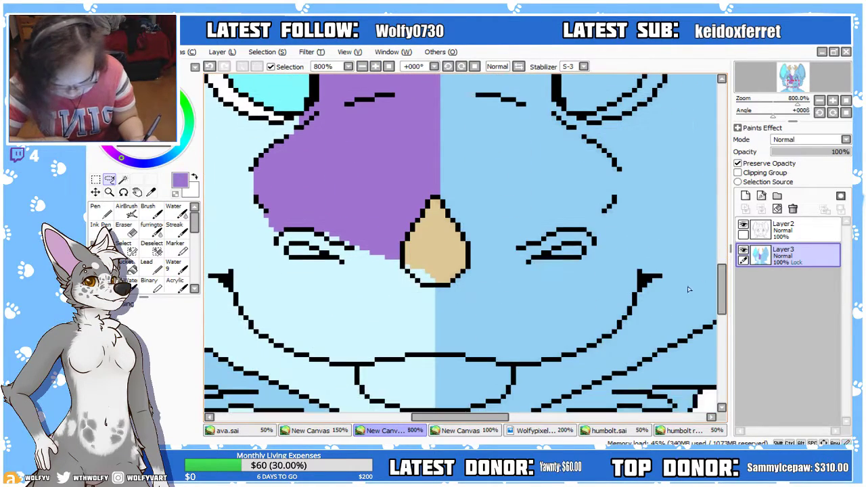
pyautogui.click(150, 283)
pyautogui.moveTo(328, 232); pyautogui.dragTo(341, 236)
pyautogui.click(214, 67)
pyautogui.moveTo(169, 304); pyautogui.dragTo(144, 305)
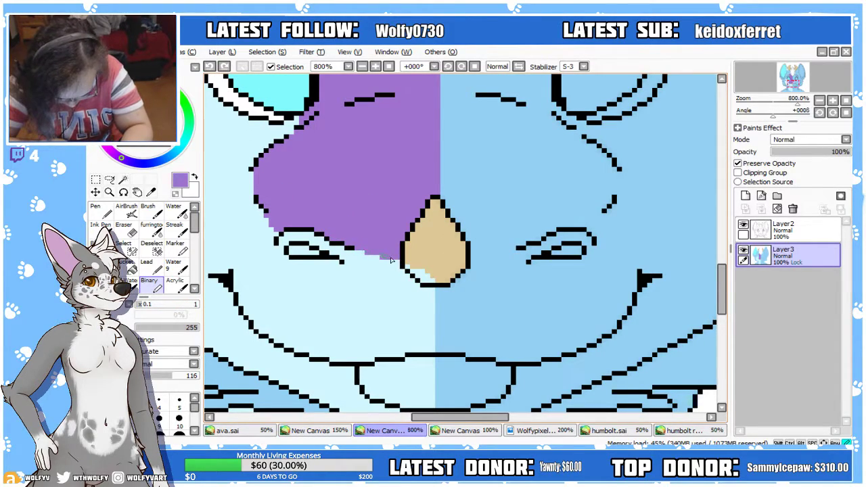
# Pick the tan of the nose horn and paint over the pale blue pixels inside its lower edge
pyautogui.keyDown('alt'); pyautogui.click(431, 273); pyautogui.keyUp('alt')
pyautogui.moveTo(427, 271); pyautogui.dragTo(420, 265)
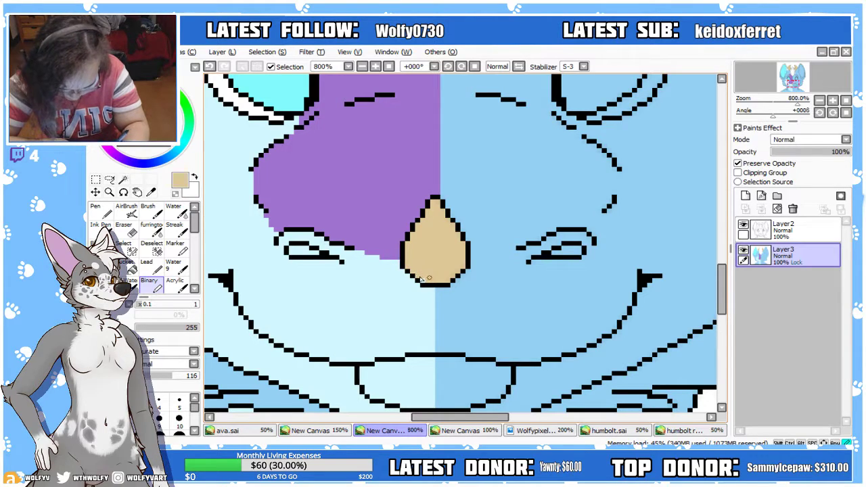
pyautogui.click(361, 67)
pyautogui.click(362, 66)
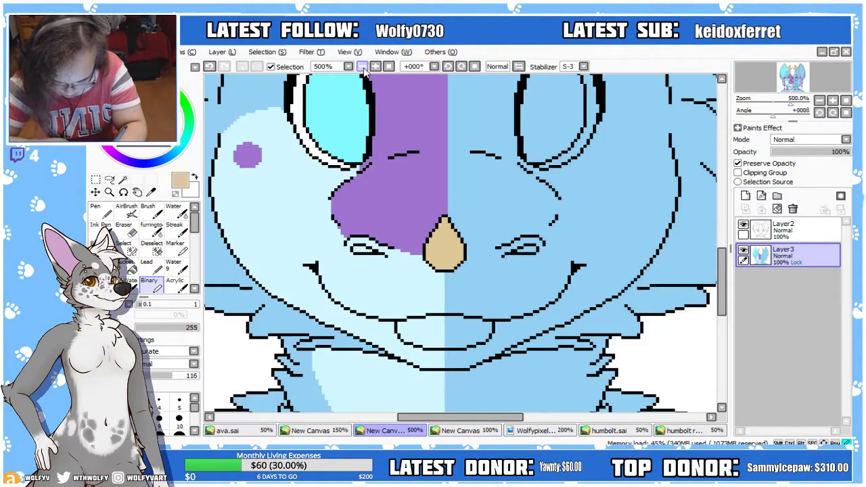
pyautogui.click(362, 66)
# Extend the purple marking to the left edge of the muzzle outline, using colours picked from the canvas
pyautogui.click(376, 66)
pyautogui.click(375, 66)
pyautogui.keyDown('alt'); pyautogui.click(310, 228); pyautogui.keyUp('alt')
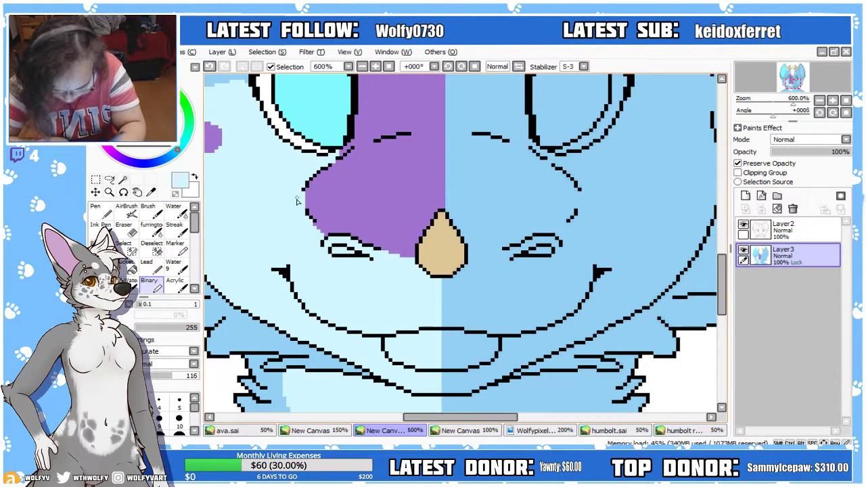
pyautogui.keyDown('alt'); pyautogui.click(310, 201); pyautogui.keyUp('alt')
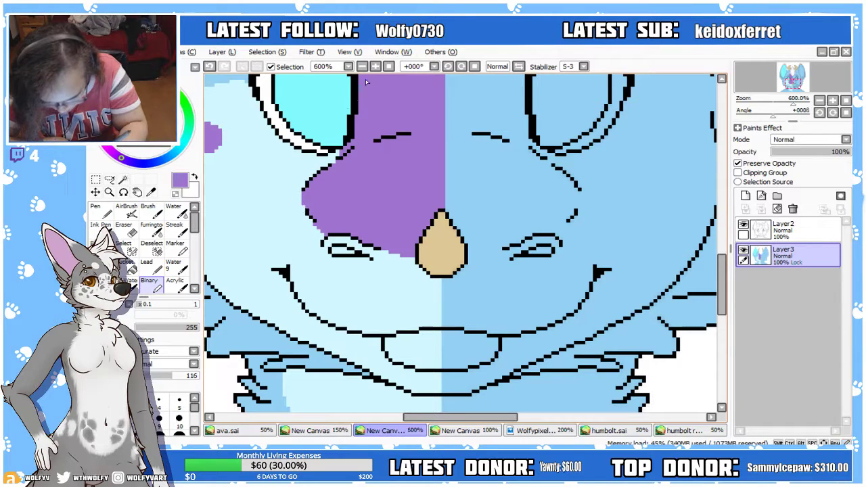
pyautogui.click(362, 67)
pyautogui.click(362, 66)
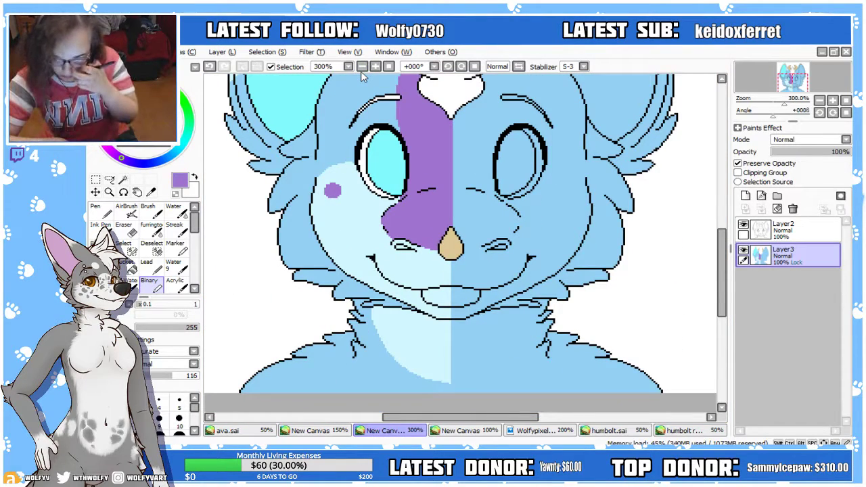
# Select the coloured left half of the bust up to the centre line with a rectangular selection
pyautogui.moveTo(721, 298); pyautogui.dragTo(724, 265)
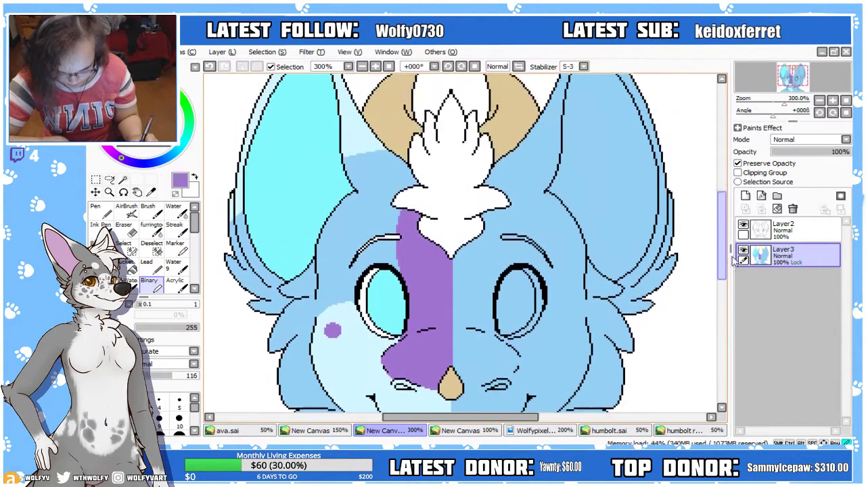
pyautogui.click(362, 66)
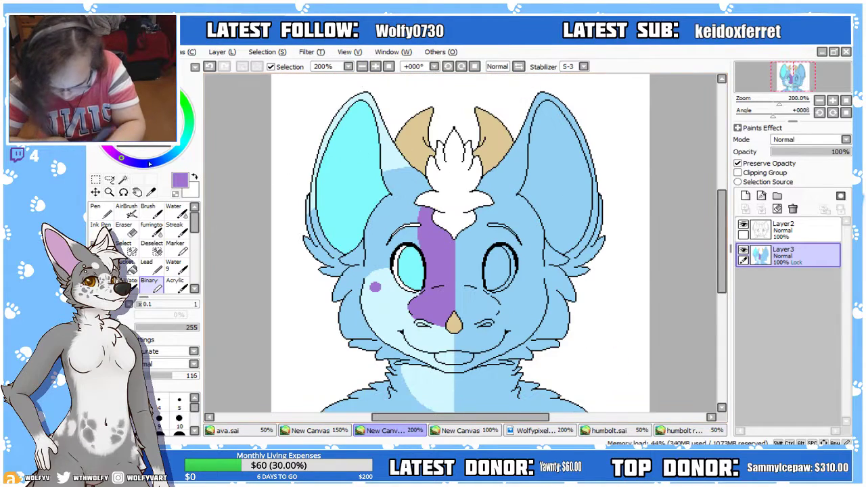
pyautogui.click(95, 179)
pyautogui.moveTo(282, 85); pyautogui.dragTo(453, 399)
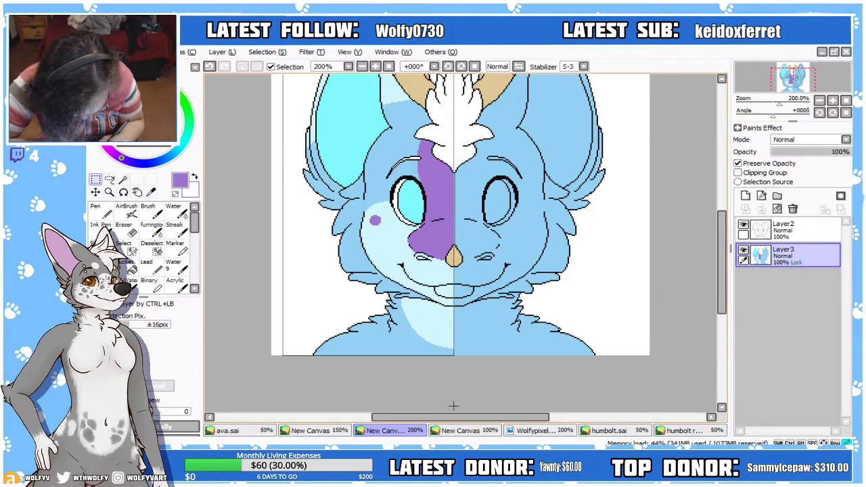
pyautogui.moveTo(453, 408); pyautogui.dragTo(452, 394)
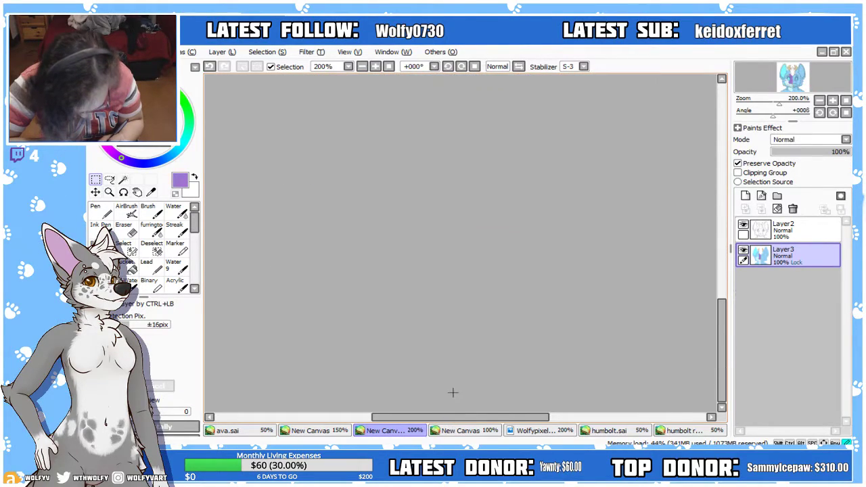
pyautogui.scroll(5, 458, 112)
pyautogui.moveTo(455, 335); pyautogui.dragTo(450, 278)
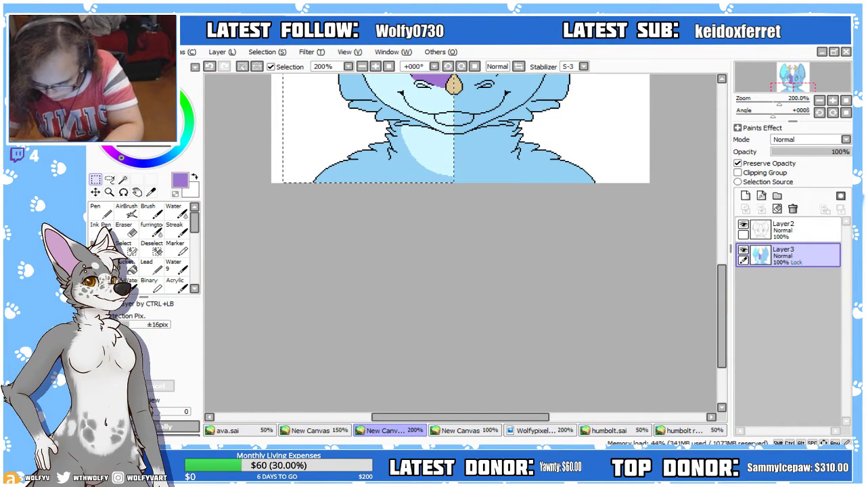
# Duplicate the selected left half of the colouring onto its own layer and flip the copy horizontally
pyautogui.hotkey('ctrl', 'c')
pyautogui.hotkey('ctrl', 'v')
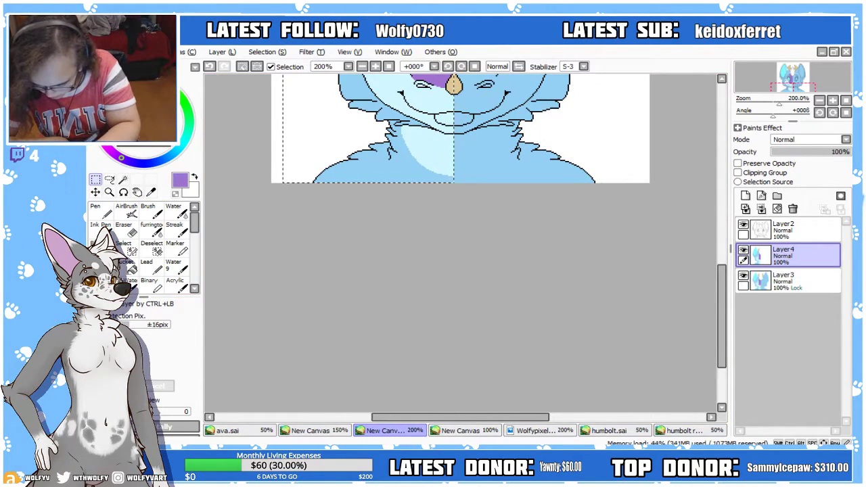
pyautogui.hotkey('ctrl', 't')
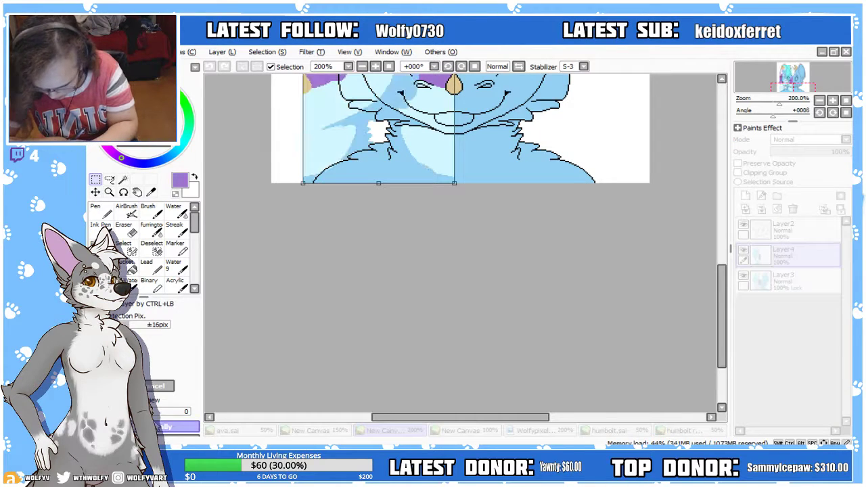
pyautogui.moveTo(721, 308); pyautogui.dragTo(745, 256)
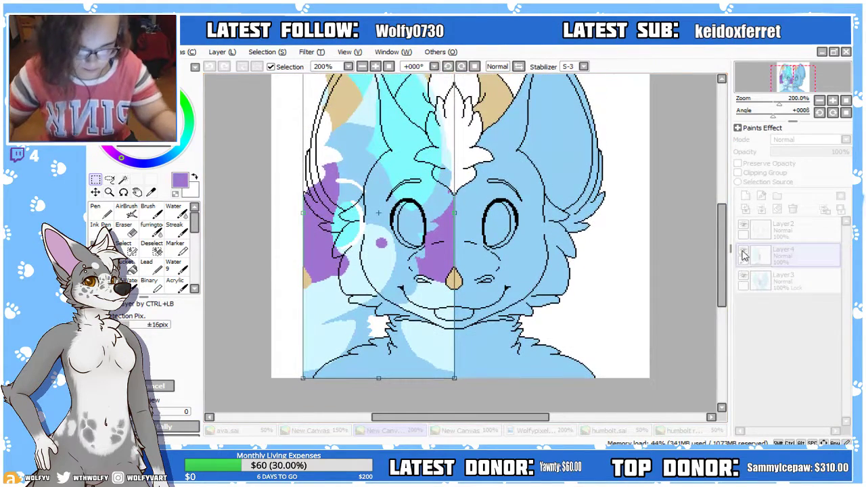
# Move the flipped copy across to the right half of the bust until its inner edge meets the centre line
pyautogui.press('Right')
pyautogui.press('Right')
pyautogui.press('Right')
pyautogui.press('Right')
pyautogui.press('Right')
pyautogui.press('Right')
pyautogui.press('Right')
pyautogui.press('Right')
pyautogui.press('Right')
pyautogui.press('Right')
pyautogui.press('Right')
pyautogui.press('Right')
pyautogui.press('Right')
pyautogui.press('Right')
pyautogui.press('Right')
pyautogui.press('Right')
pyautogui.press('Right')
pyautogui.press('Right')
pyautogui.press('Right')
pyautogui.press('Right')
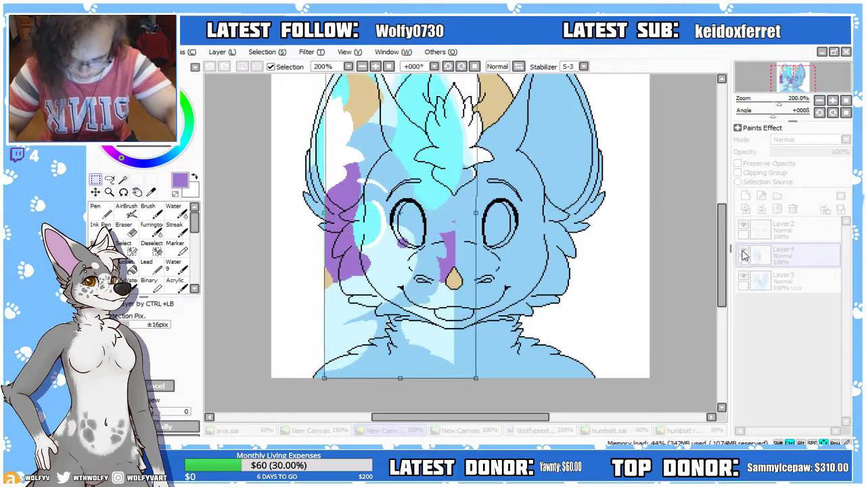
pyautogui.press('Right')
pyautogui.press('Right')
pyautogui.press('Right')
pyautogui.press('Right')
pyautogui.press('Right')
pyautogui.press('Right')
pyautogui.press('Right')
pyautogui.press('Right')
pyautogui.press('Right')
pyautogui.press('Right')
pyautogui.press('Right')
pyautogui.press('Right')
pyautogui.press('Right')
pyautogui.press('Right')
pyautogui.press('Right')
pyautogui.press('Right')
pyautogui.press('Right')
pyautogui.press('Right')
pyautogui.press('Right')
pyautogui.press('Right')
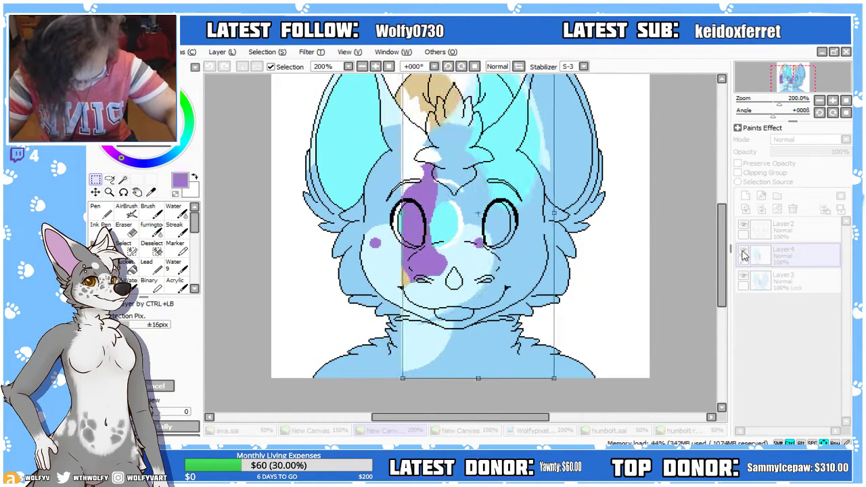
pyautogui.press('Right')
pyautogui.press('Right')
pyautogui.press('Right')
pyautogui.press('Right')
pyautogui.press('Right')
pyautogui.press('Right')
pyautogui.press('Right')
pyautogui.press('Right')
pyautogui.press('Right')
pyautogui.press('Right')
pyautogui.press('Right')
pyautogui.press('Right')
pyautogui.press('Right')
pyautogui.press('Right')
pyautogui.press('Right')
pyautogui.press('Right')
pyautogui.press('Right')
pyautogui.press('Right')
pyautogui.press('Right')
pyautogui.press('Right')
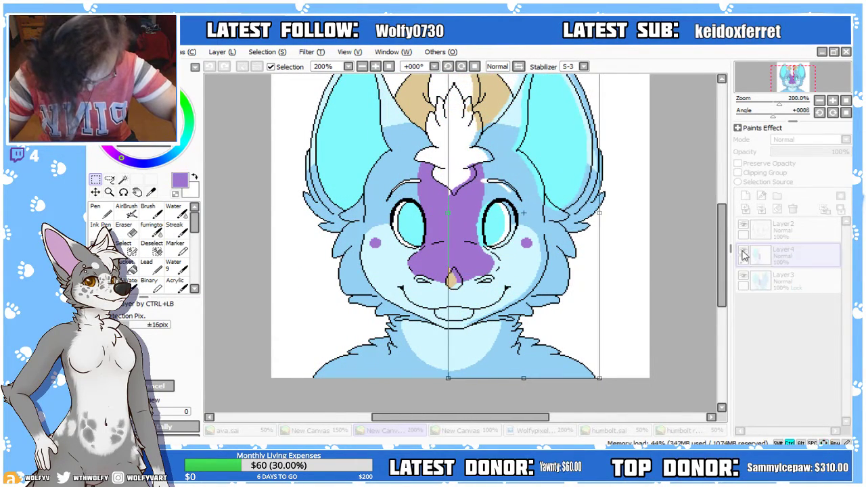
pyautogui.press('Right')
pyautogui.press('Right')
pyautogui.press('Right')
pyautogui.press('Right')
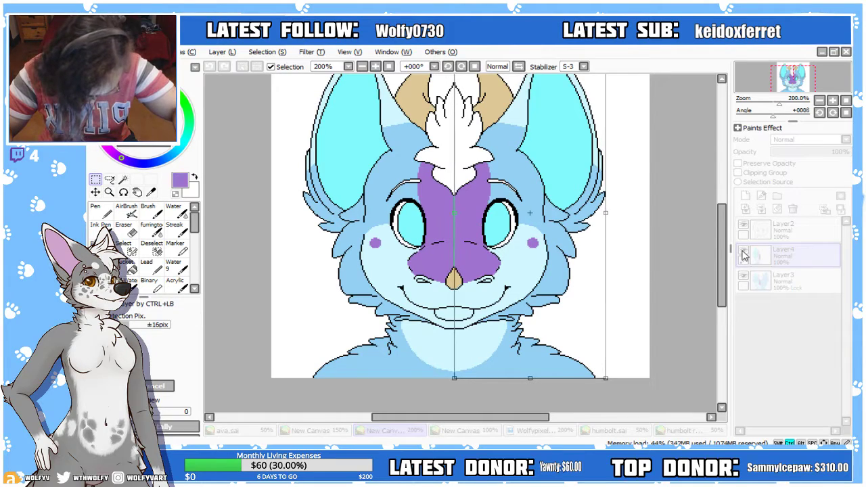
# Clear the selection and erase the mirrored layer's seam over the lower muzzle and nose horn with the Eraser
pyautogui.moveTo(531, 424); pyautogui.dragTo(548, 424)
pyautogui.click(375, 67)
pyautogui.click(374, 67)
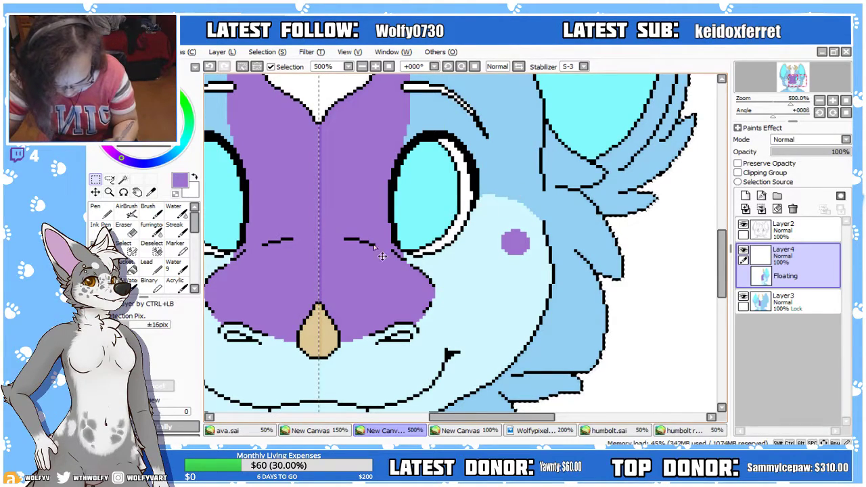
pyautogui.click(301, 264)
pyautogui.click(743, 250)
pyautogui.click(744, 250)
pyautogui.click(123, 226)
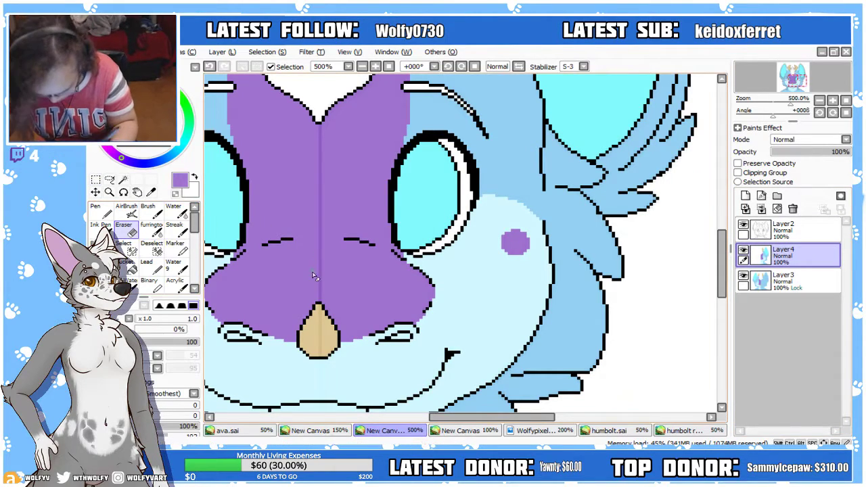
pyautogui.moveTo(318, 294)
pyautogui.mouseDown()
pyautogui.moveTo(319, 264)
pyautogui.moveTo(320, 341)
pyautogui.mouseUp()
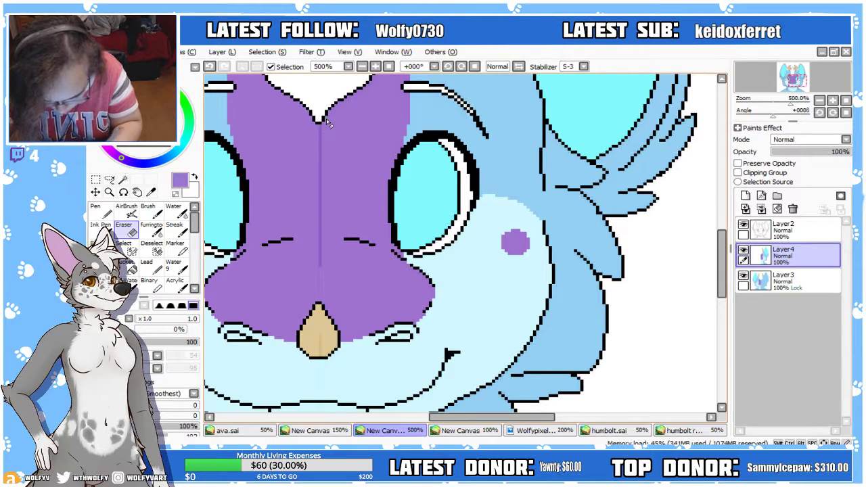
# Try to erase the mirrored layer's seam along the centre line with long straight Eraser strokes, undoing each attempt
pyautogui.moveTo(721, 238); pyautogui.dragTo(695, 309)
pyautogui.keyDown('shift'); pyautogui.click(320, 299); pyautogui.keyUp('shift')
pyautogui.hotkey('ctrl', 'z')
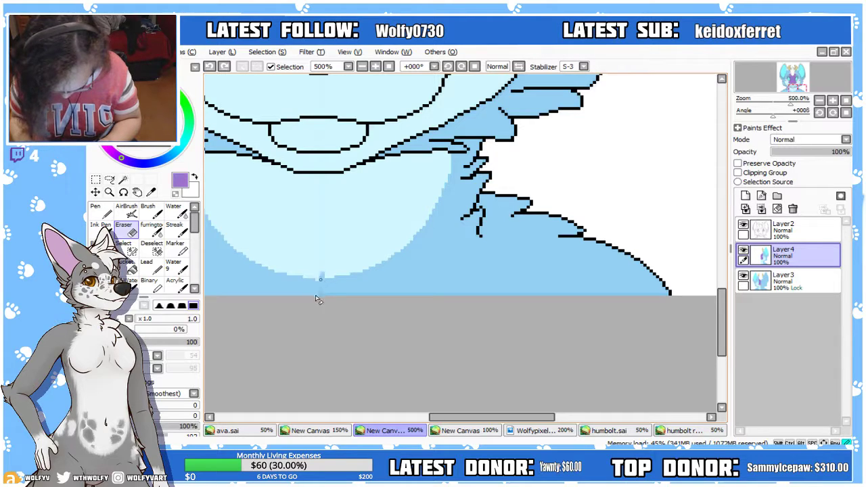
pyautogui.moveTo(722, 305); pyautogui.dragTo(722, 240)
pyautogui.click(320, 292)
pyautogui.keyDown('shift'); pyautogui.click(320, 142); pyautogui.keyUp('shift')
pyautogui.hotkey('ctrl', 'z')
pyautogui.keyDown('shift'); pyautogui.click(320, 145); pyautogui.keyUp('shift')
pyautogui.hotkey('ctrl', 'z')
pyautogui.keyDown('shift'); pyautogui.click(323, 151); pyautogui.keyUp('shift')
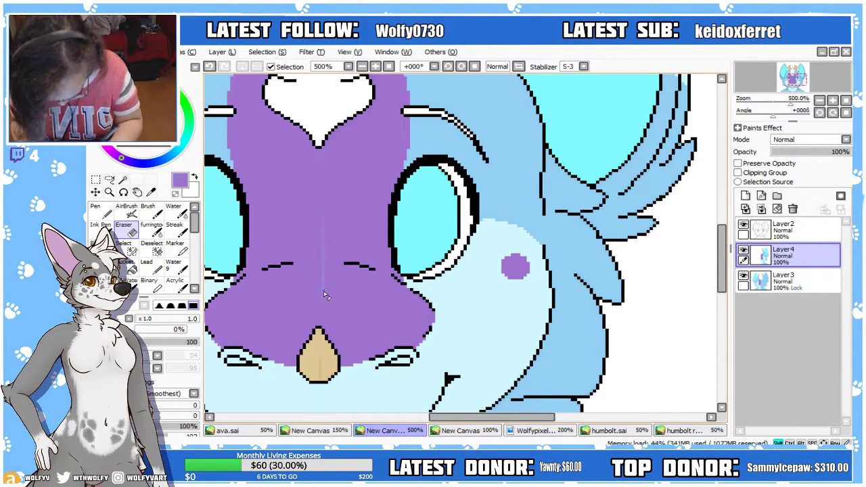
pyautogui.hotkey('ctrl', 'z')
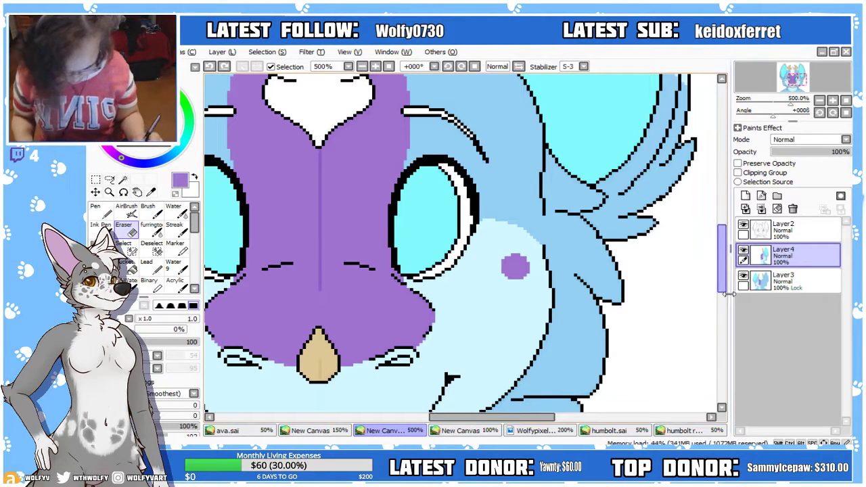
# Merge the mirrored copy into the colour layer below and paint pale blue over the chest seam with the Binary brush
pyautogui.scroll(-5, 727, 293)
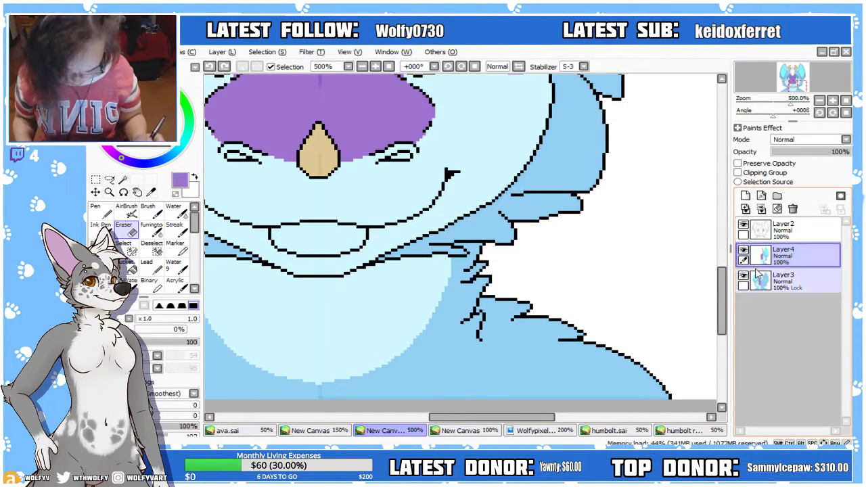
pyautogui.click(761, 208)
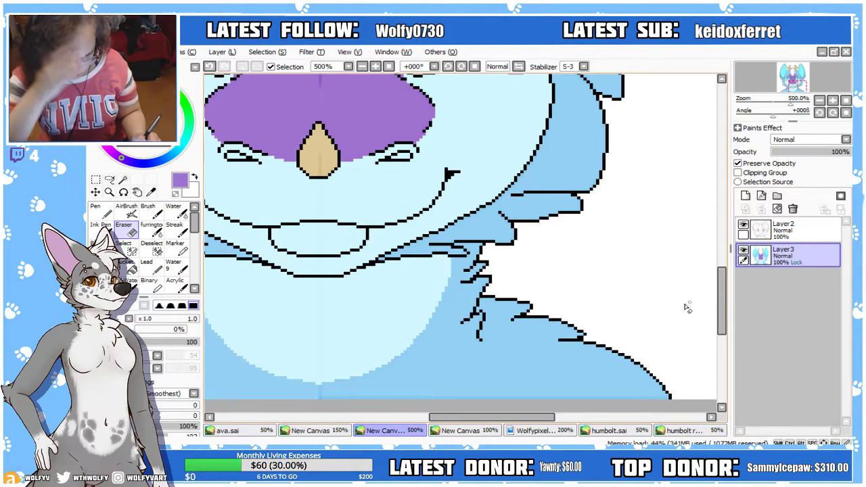
pyautogui.rightClick(346, 313)
pyautogui.click(151, 285)
pyautogui.moveTo(321, 282); pyautogui.dragTo(322, 310)
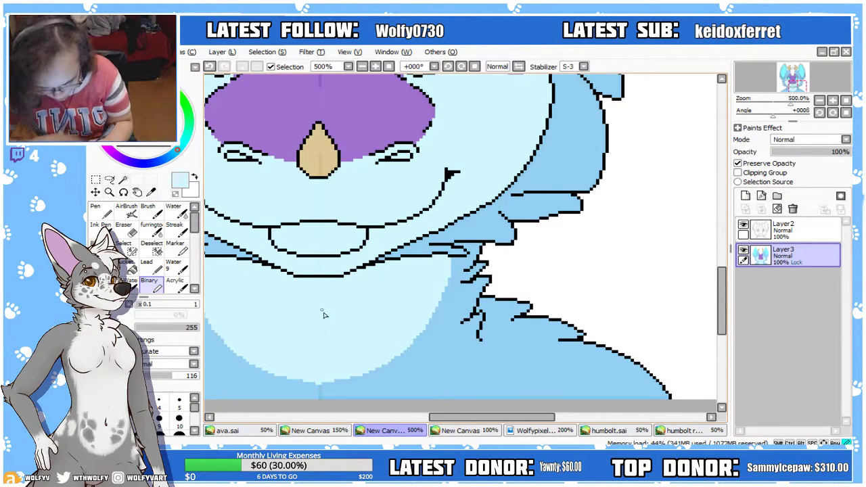
# Cover the remaining centre seam on the nose horn, chest, body and purple marking with a size 4 brush and colours picked beside it
pyautogui.click(158, 404)
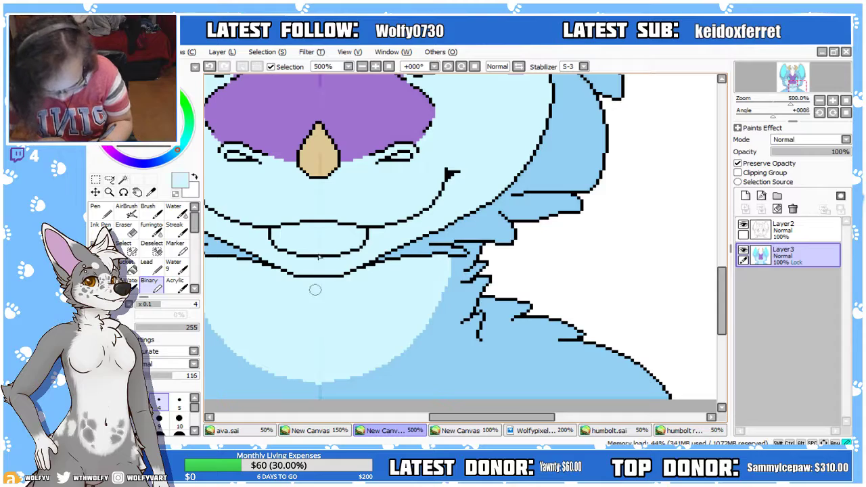
pyautogui.rightClick(331, 155)
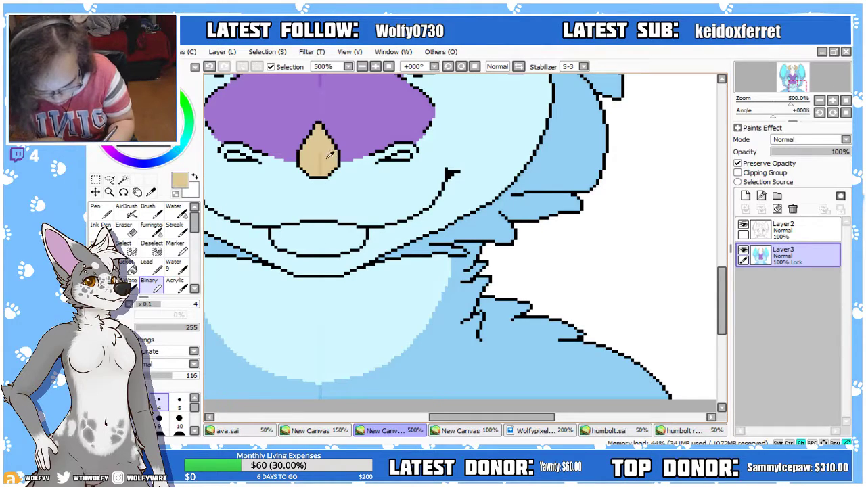
pyautogui.rightClick(353, 330)
pyautogui.rightClick(373, 392)
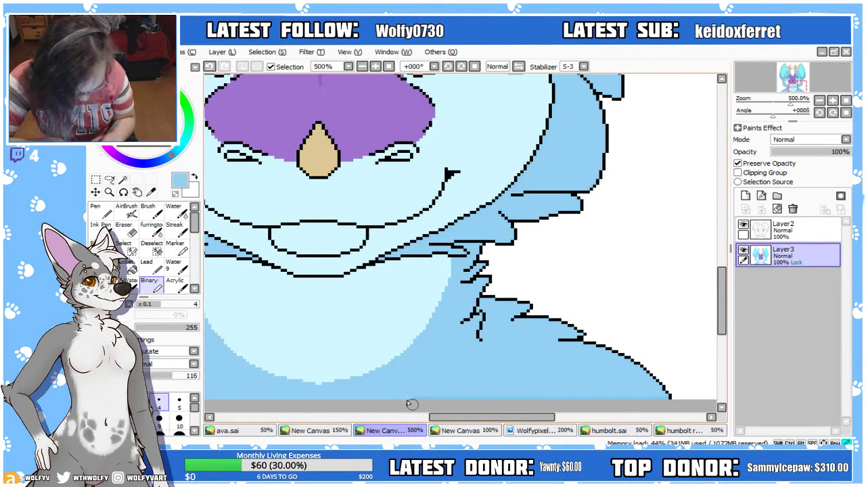
pyautogui.moveTo(723, 333); pyautogui.dragTo(723, 267)
pyautogui.rightClick(347, 175)
pyautogui.moveTo(323, 154); pyautogui.dragTo(317, 286)
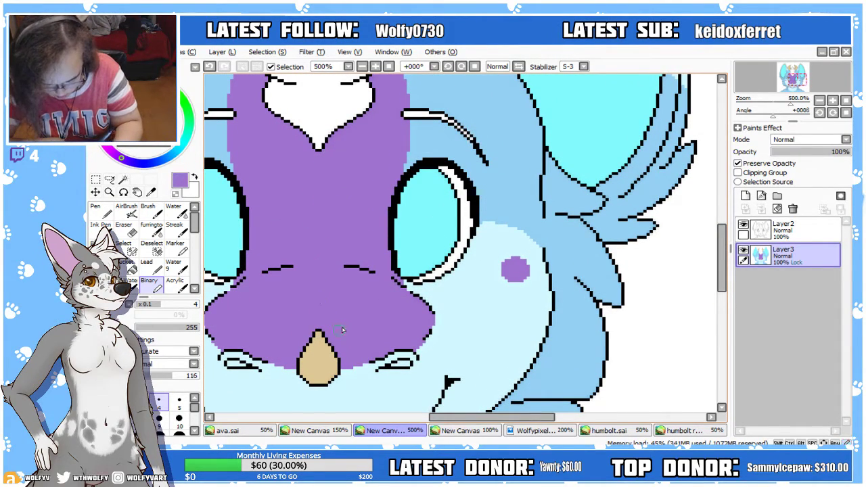
# Select the tongue area inside its outline on the line art layer with the Magic Wand
pyautogui.click(362, 66)
pyautogui.click(362, 66)
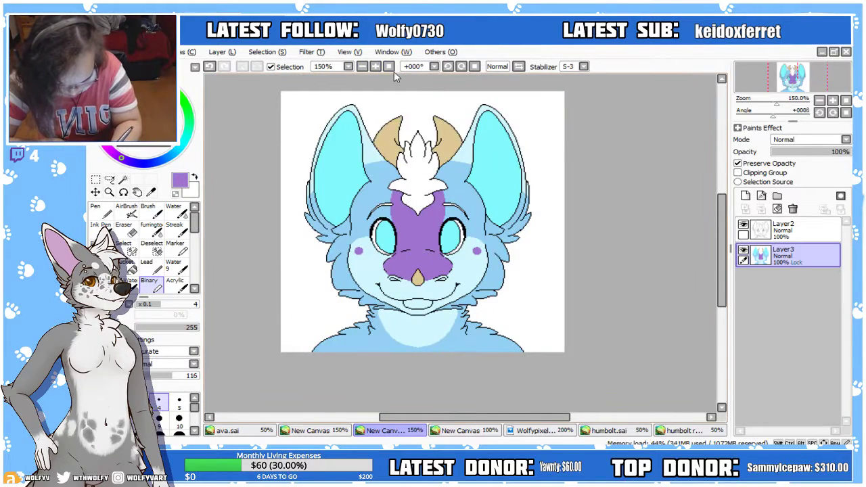
pyautogui.click(387, 67)
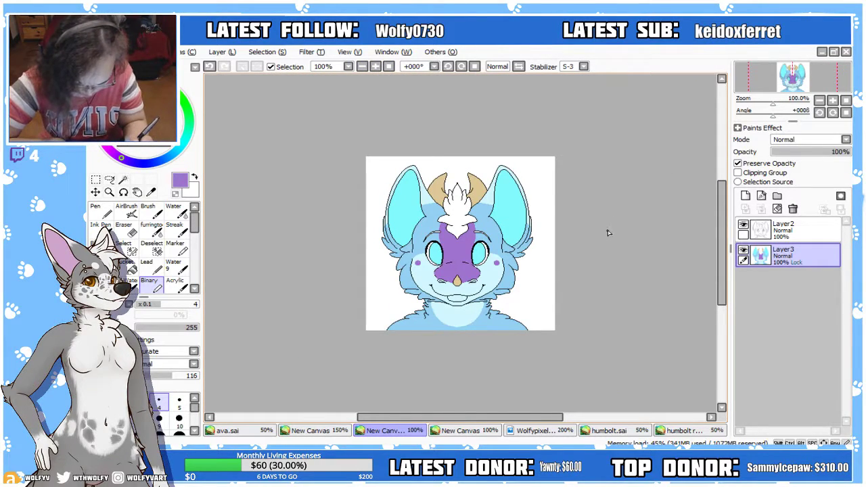
pyautogui.scroll(-2, 722, 279)
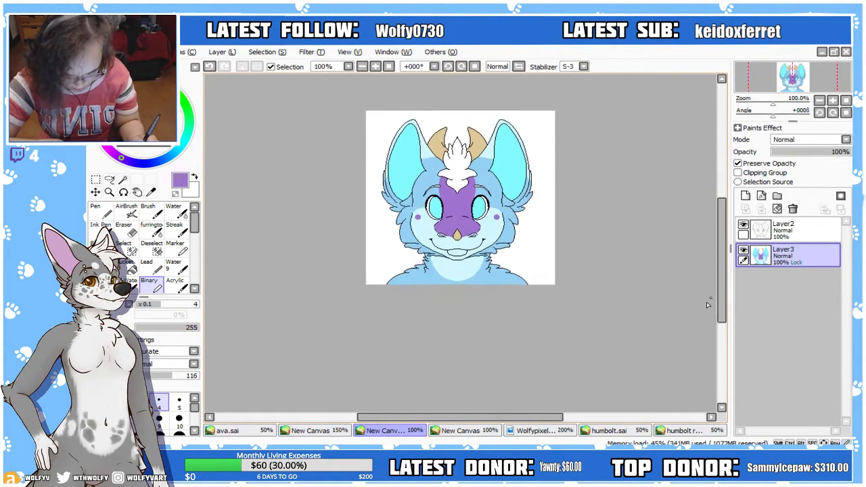
pyautogui.click(375, 66)
pyautogui.click(376, 67)
pyautogui.press('w')
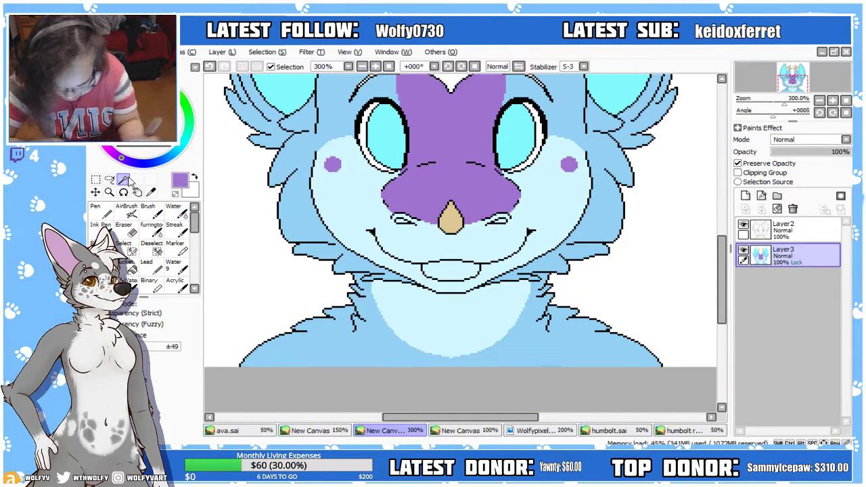
pyautogui.click(780, 231)
pyautogui.click(452, 270)
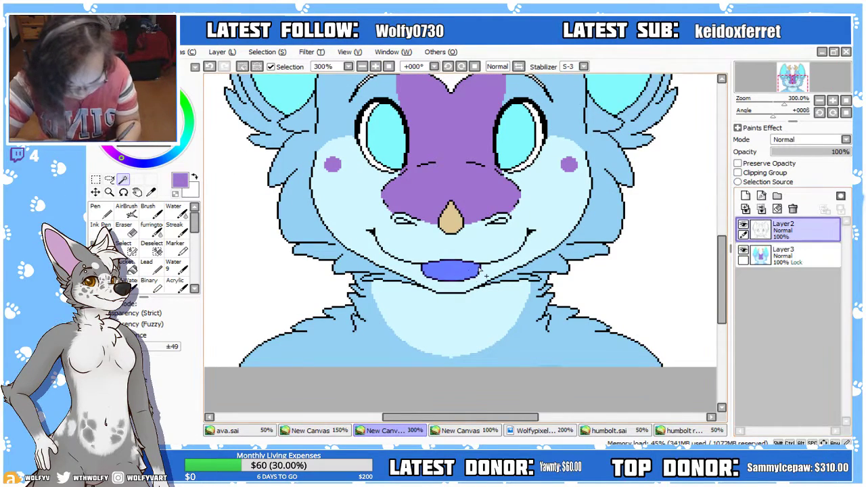
# Paint the selected tongue bright cyan on the colour layer with the Pen
pyautogui.click(785, 256)
pyautogui.click(181, 144)
pyautogui.click(175, 212)
pyautogui.click(101, 212)
pyautogui.moveTo(436, 260); pyautogui.dragTo(459, 267)
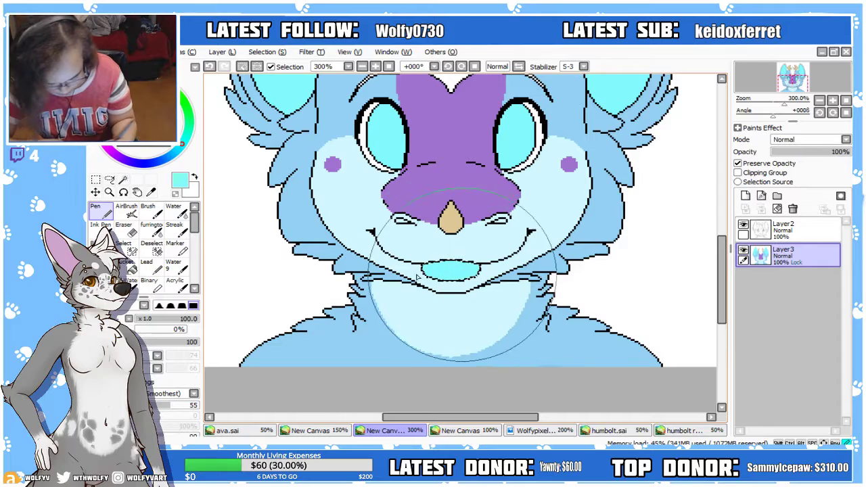
# Clear the tongue selection and save the bust under a file name starting with "kexpixelic"
pyautogui.click(110, 179)
pyautogui.hotkey('ctrl', 'd')
pyautogui.click(389, 66)
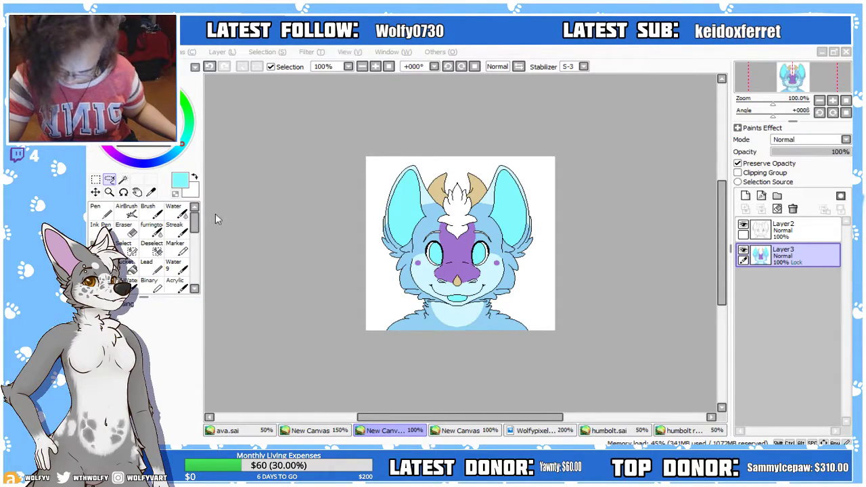
pyautogui.press('Return')
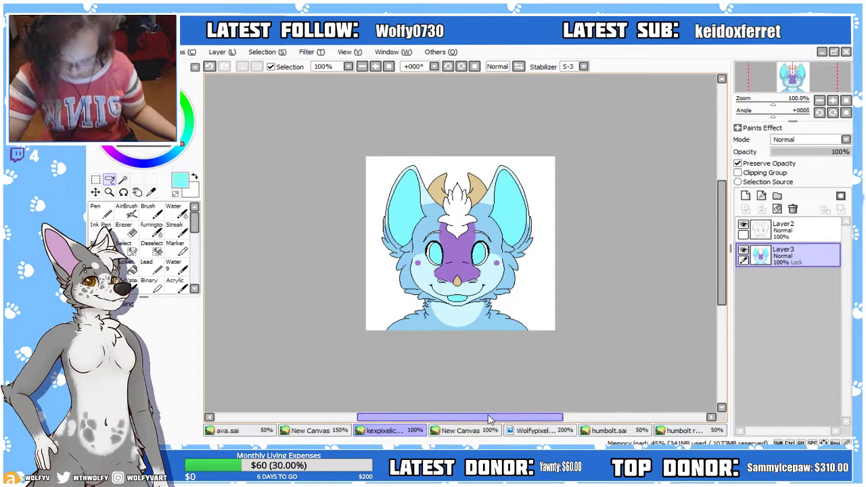
# Look over the other open artworks, including the bird portrait and the winking teal canine, and return to the dragon bust
pyautogui.click(253, 434)
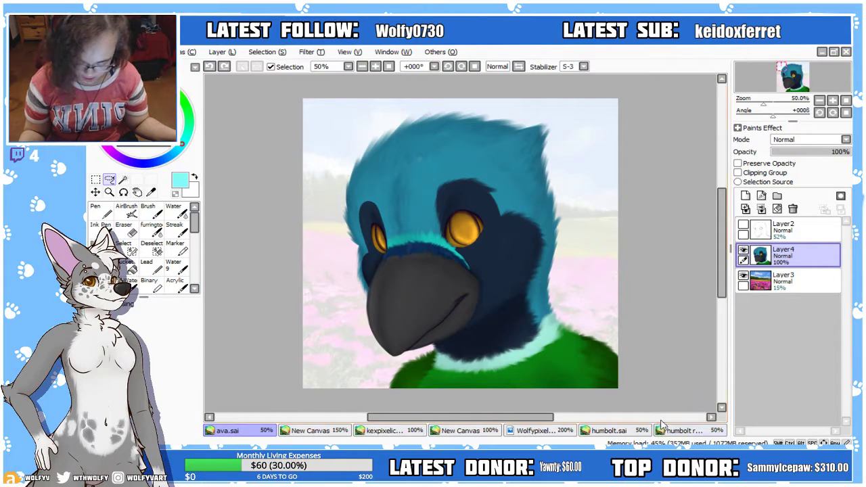
pyautogui.click(679, 433)
pyautogui.click(608, 430)
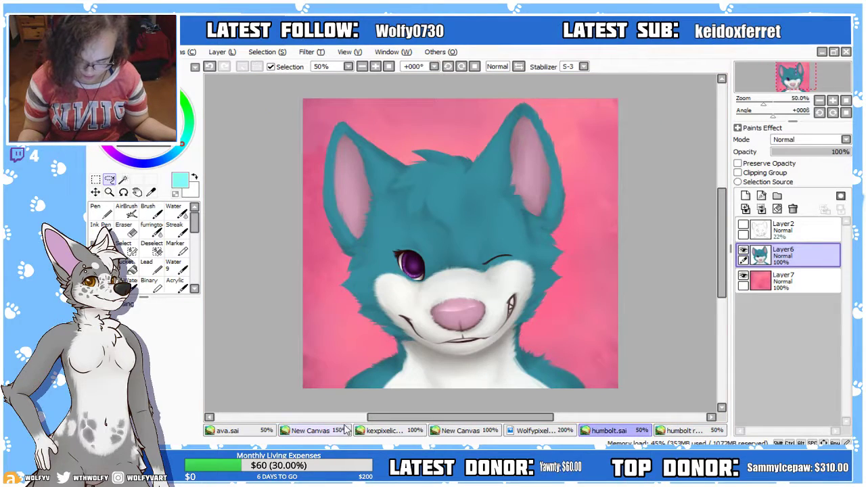
pyautogui.click(416, 430)
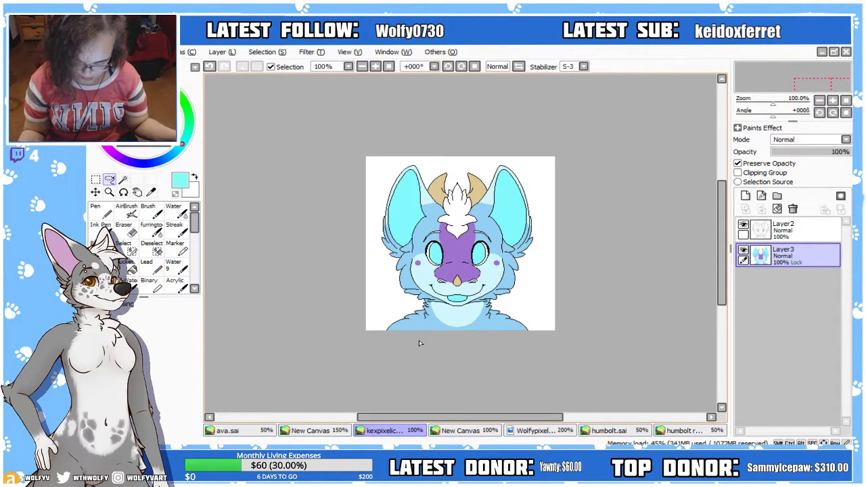